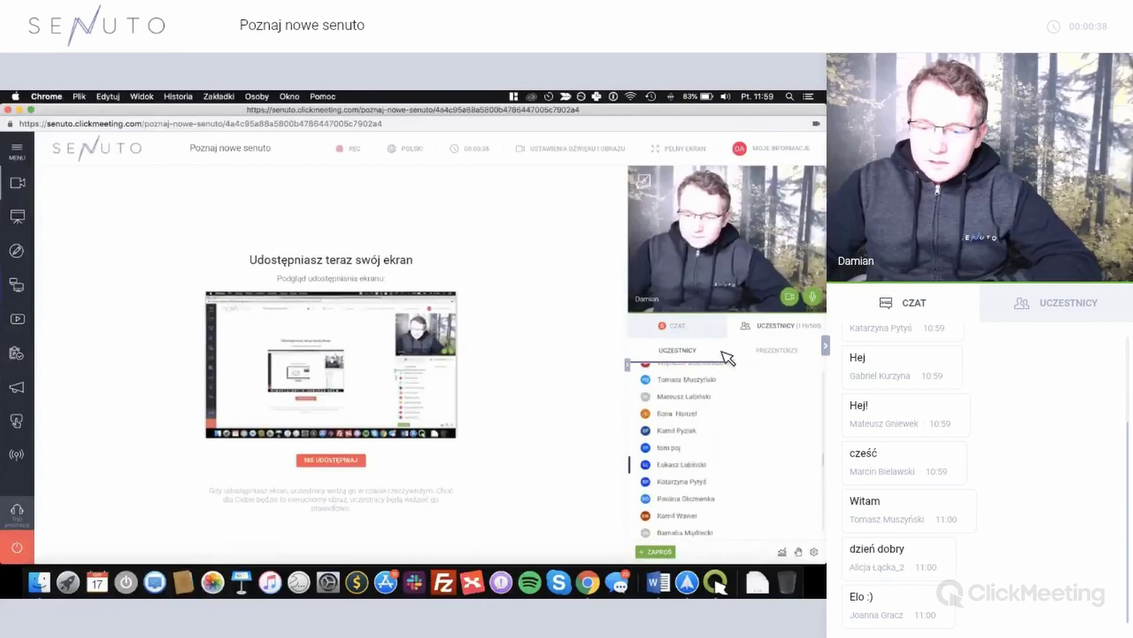
Switch the ClickMeeting webinar side panel to the CZAT tab.
{"action": "left_click", "coordinate": [703, 335]}
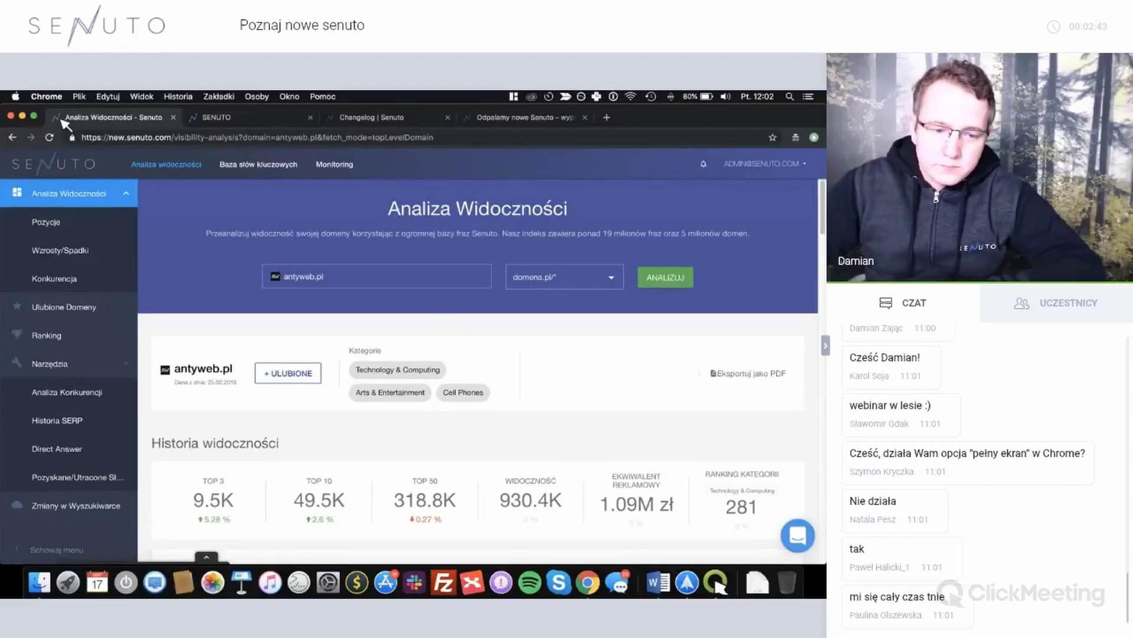
Put the shared Chrome browser into full screen.
{"action": "left_click", "coordinate": [34, 116]}
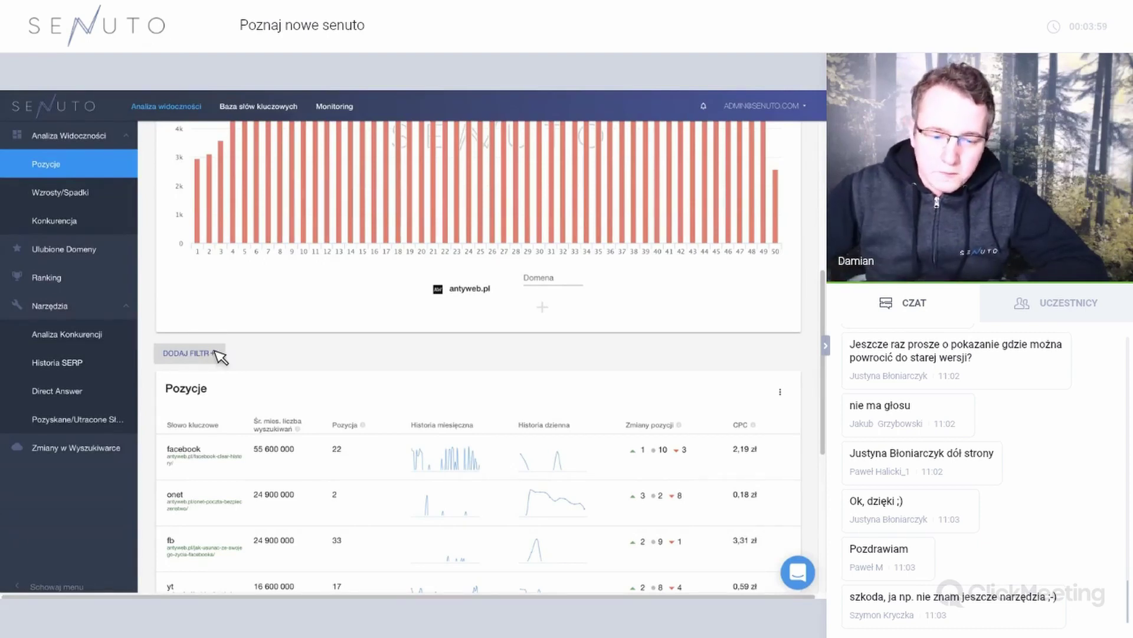
Apply a Słowo kluczowe 'zawiera słowa' filter for 'smartfon' to antyweb.pl's Pozycje table.
{"action": "left_click", "coordinate": [218, 354]}
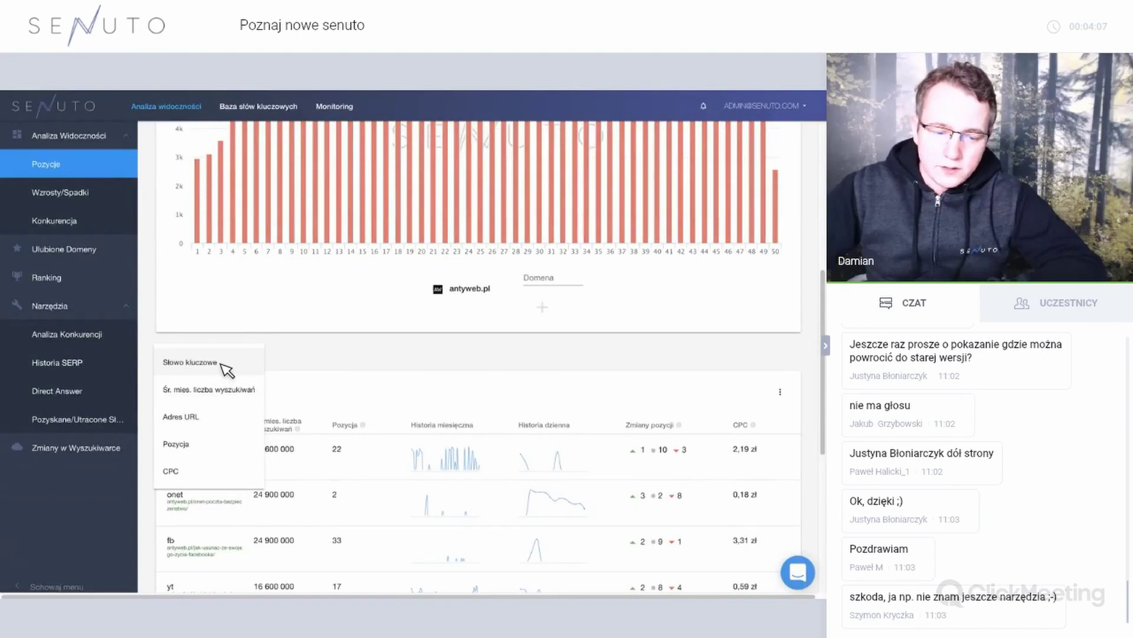
{"action": "left_click", "coordinate": [227, 369]}
{"action": "left_click", "coordinate": [239, 403]}
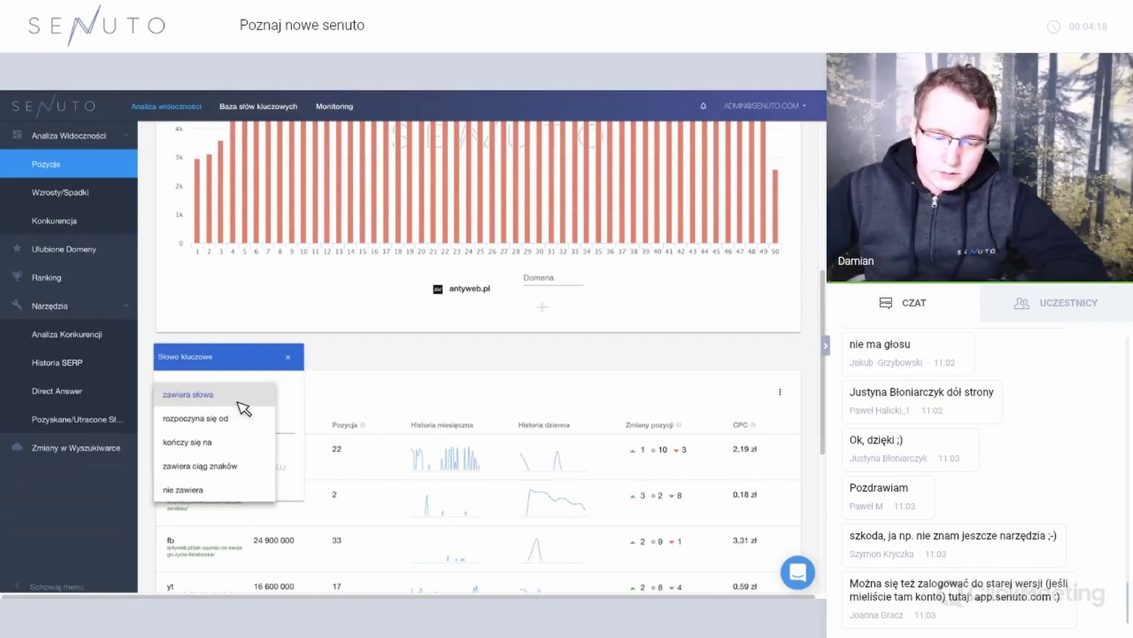
{"action": "left_click", "coordinate": [231, 429]}
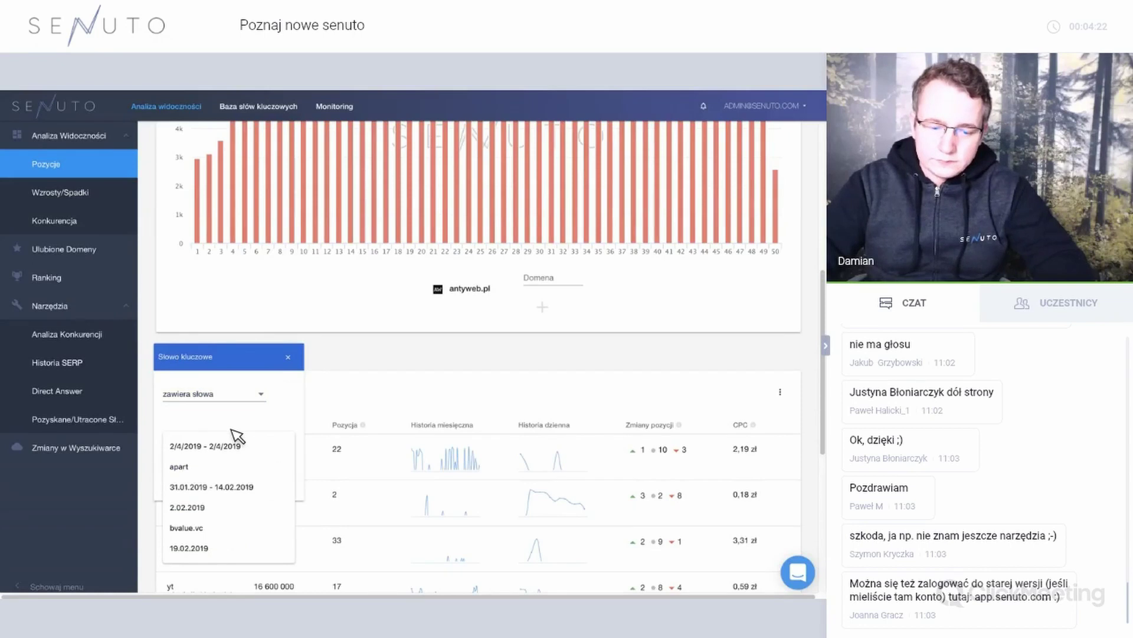
{"action": "type", "text": "s,ar"}
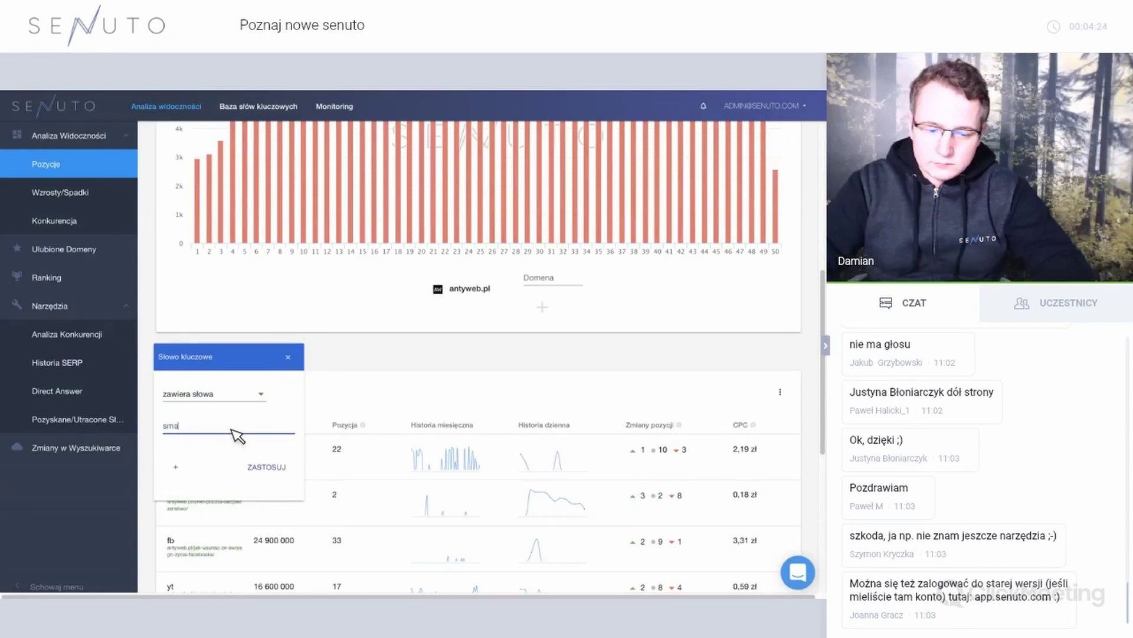
{"action": "type", "text": "rtfon"}
{"action": "left_click", "coordinate": [286, 469]}
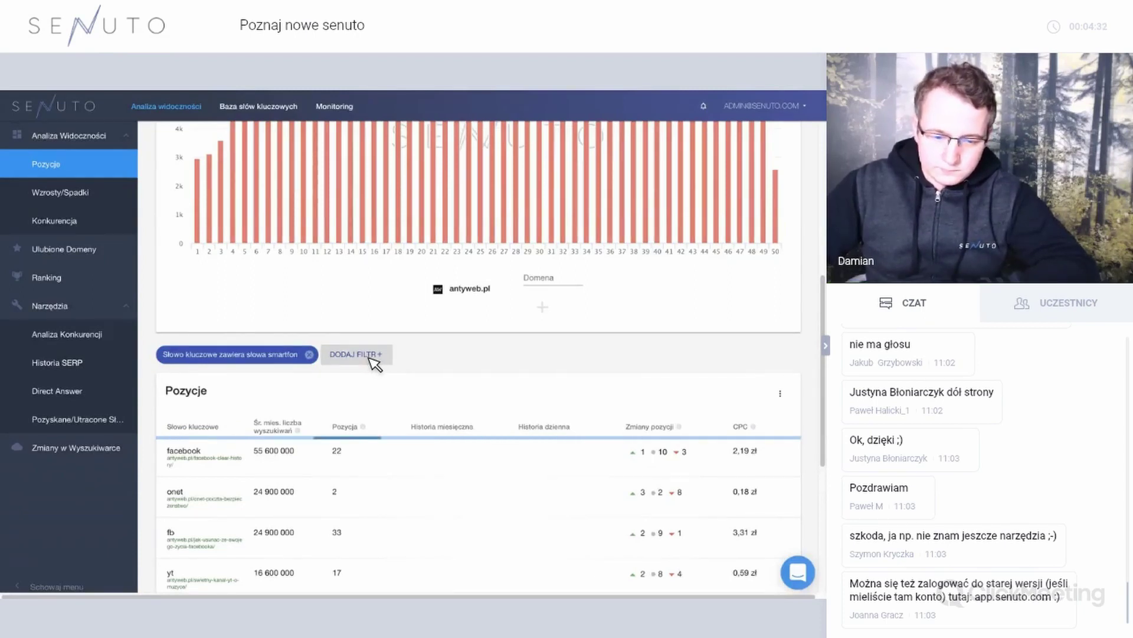
Add a filter keeping keywords with Śr. mies. liczba wyszukiwań greater than 50.
{"action": "scroll", "coordinate": [374, 352], "scroll_direction": "down", "scroll_amount": 1}
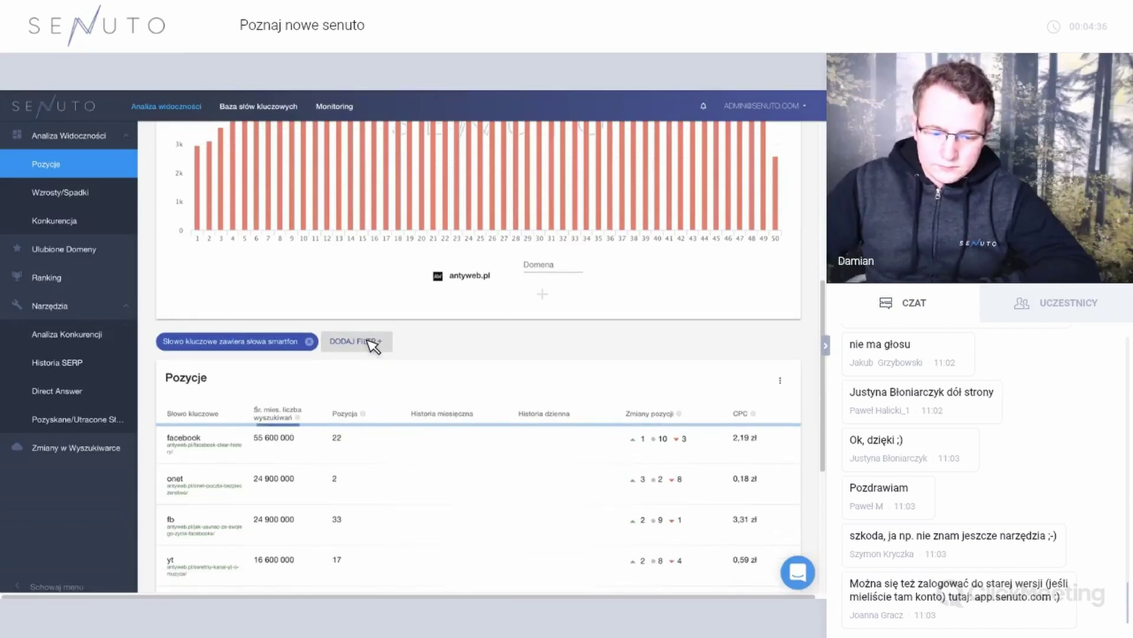
{"action": "left_click", "coordinate": [371, 342]}
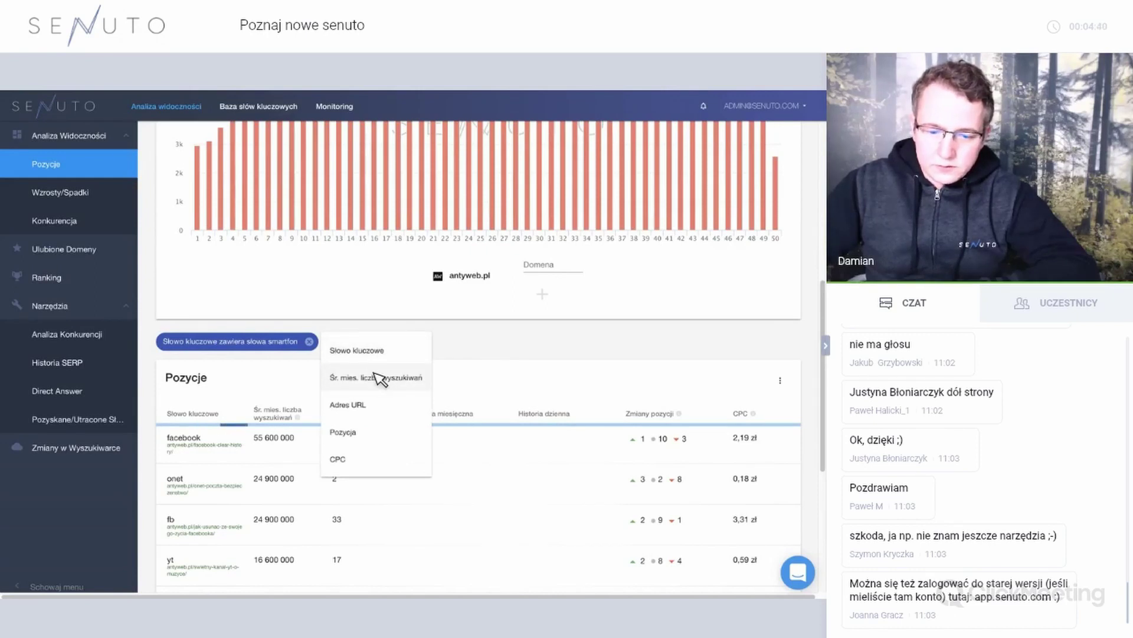
{"action": "left_click", "coordinate": [378, 375]}
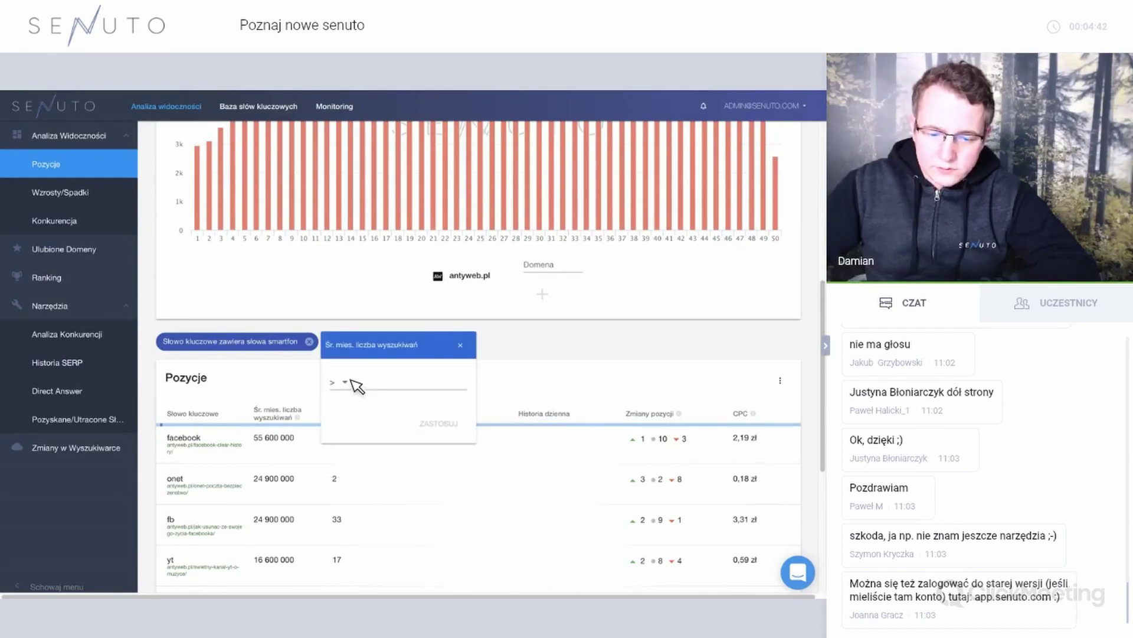
{"action": "left_click", "coordinate": [350, 384]}
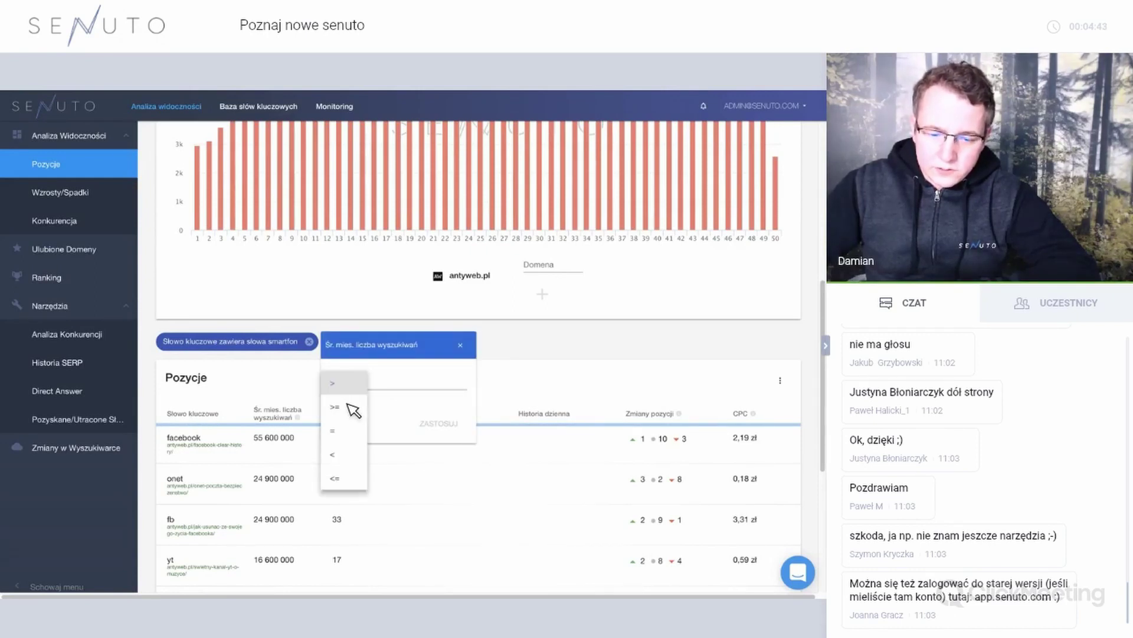
{"action": "left_click", "coordinate": [388, 387]}
{"action": "type", "text": "50"}
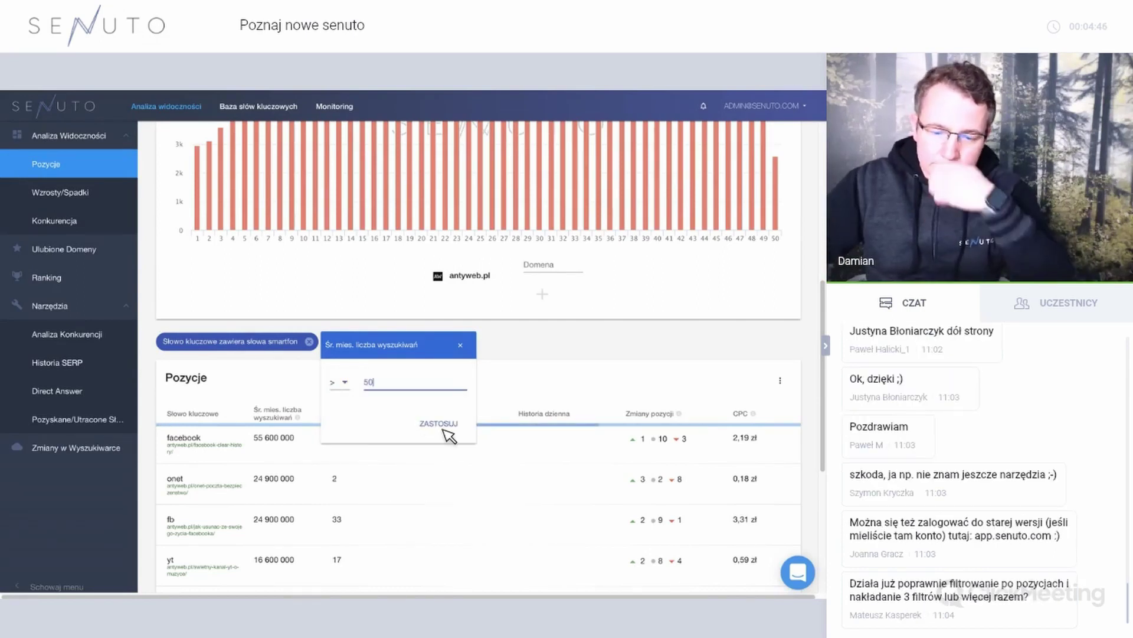
{"action": "left_click", "coordinate": [441, 426]}
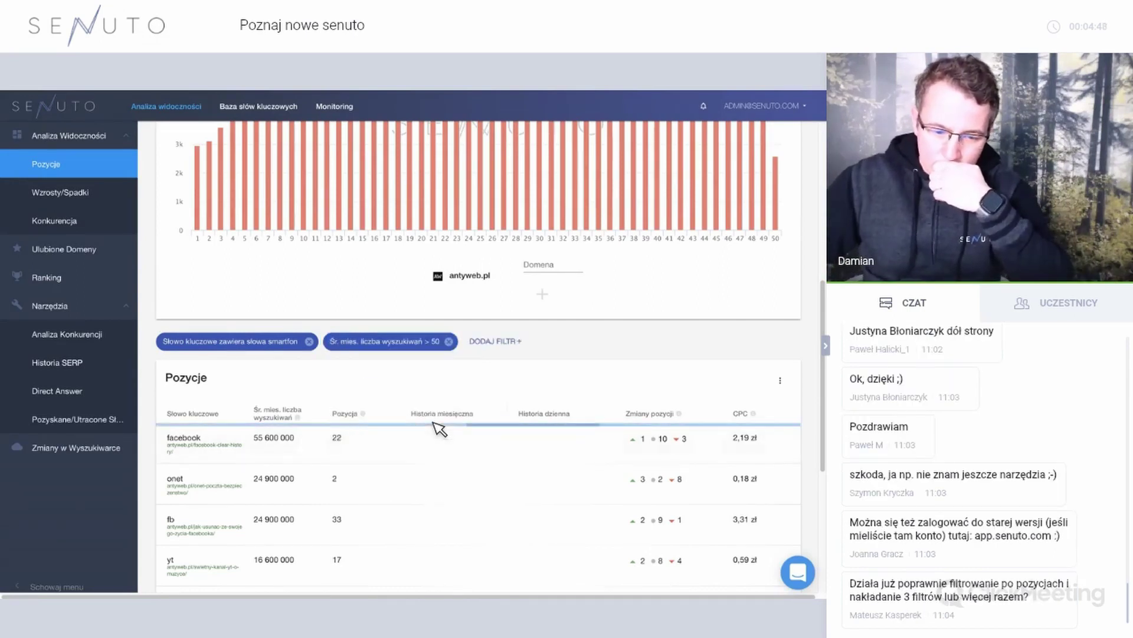
Review the filtered positions, then go to the Baza słów kluczowych section.
{"action": "scroll", "coordinate": [440, 428], "scroll_direction": "down", "scroll_amount": 3}
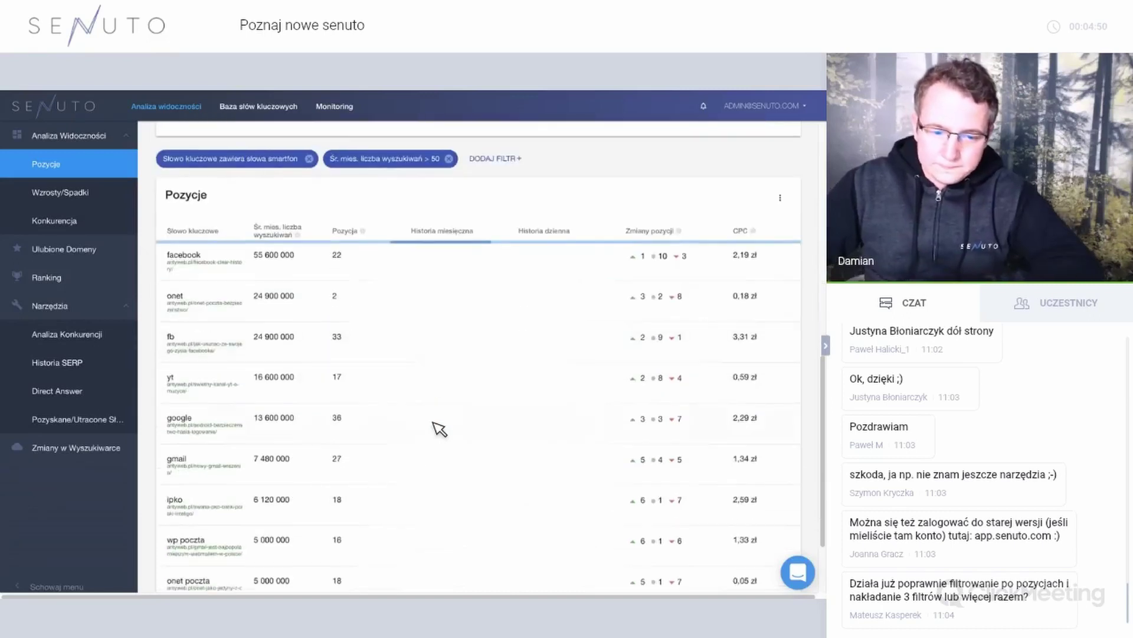
{"action": "scroll", "coordinate": [440, 428], "scroll_direction": "down", "scroll_amount": 2}
{"action": "scroll", "coordinate": [440, 428], "scroll_direction": "up", "scroll_amount": 10}
{"action": "scroll", "coordinate": [439, 428], "scroll_direction": "down", "scroll_amount": 4}
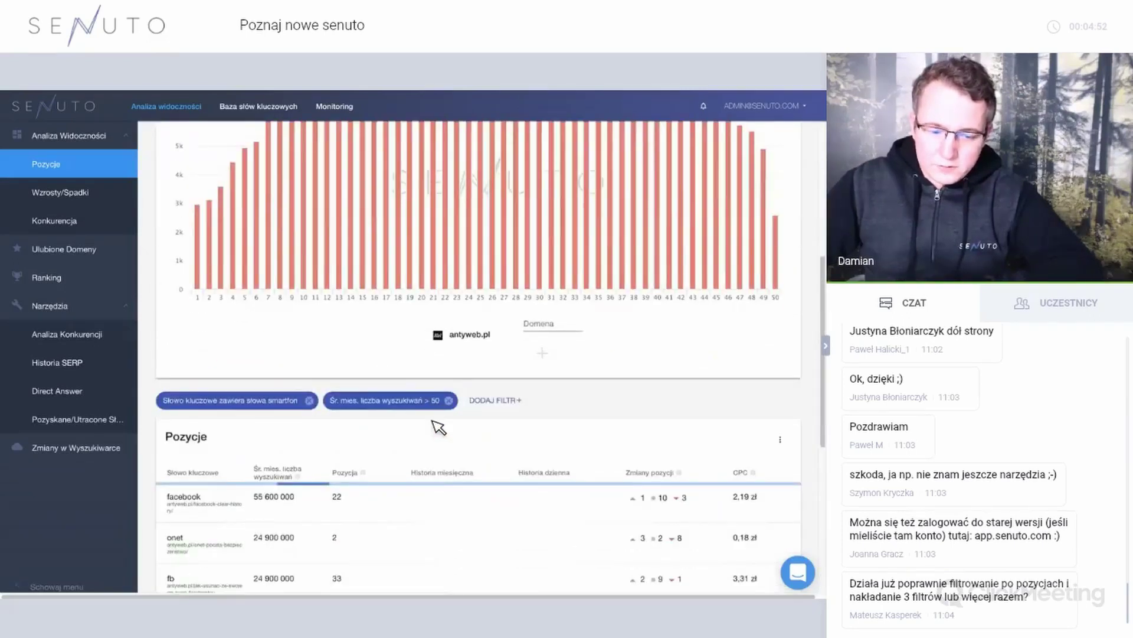
{"action": "scroll", "coordinate": [433, 422], "scroll_direction": "up", "scroll_amount": 1}
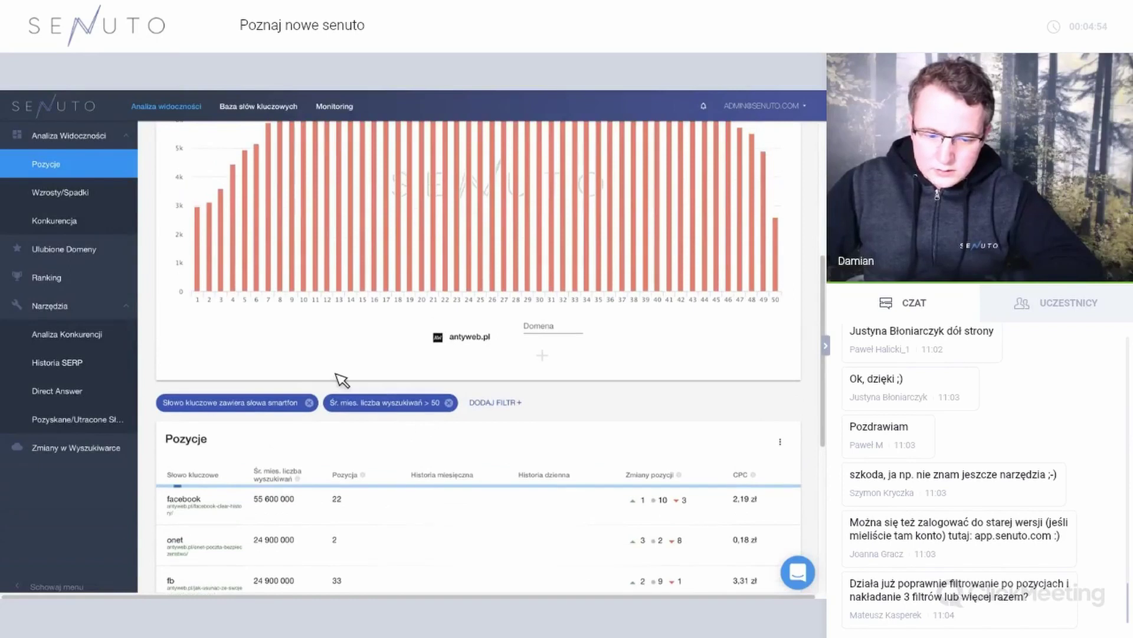
{"action": "mouse_move", "coordinate": [224, 301]}
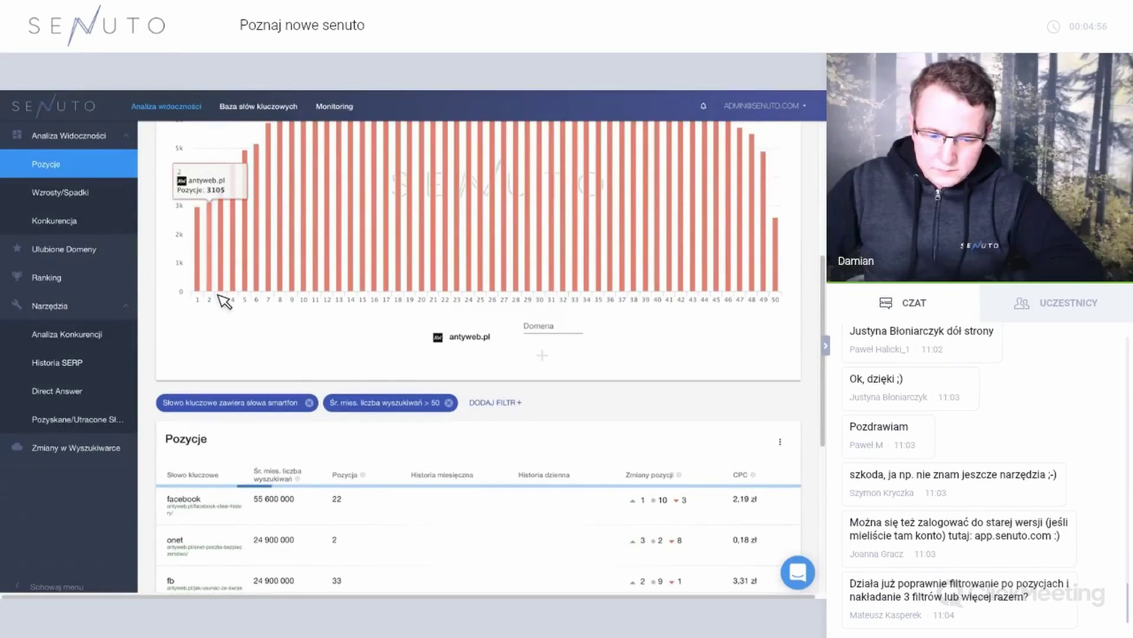
{"action": "left_click", "coordinate": [271, 107]}
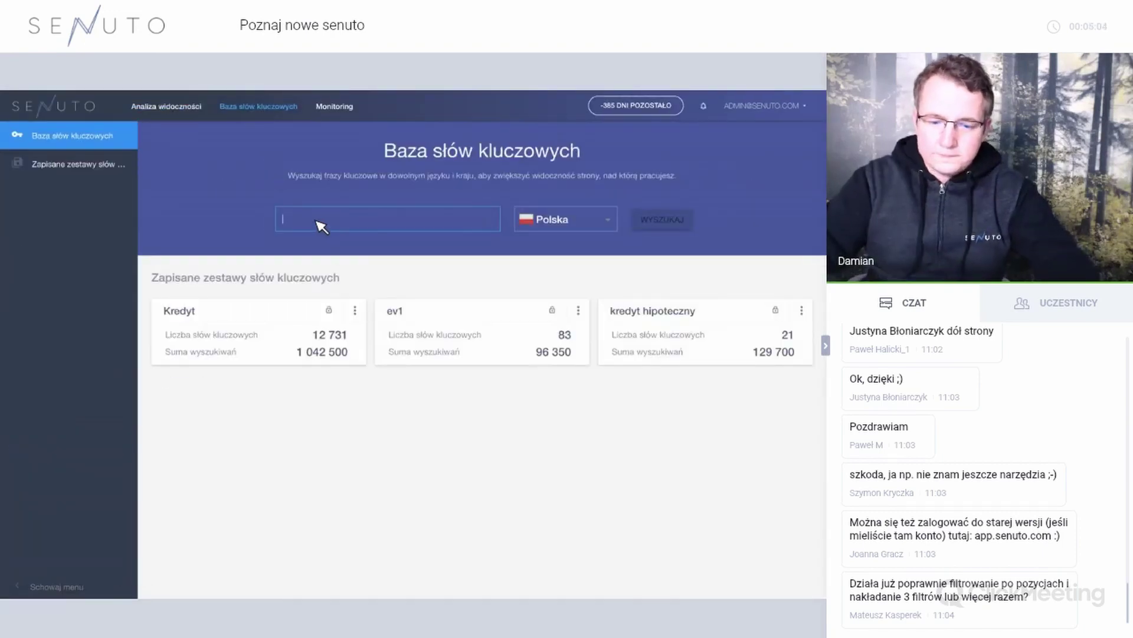
Search the keyword database for 'kredyt' and filter to phrases containing 'kalkulator'.
{"action": "type", "text": "kredyt"}
{"action": "key", "text": "Return"}
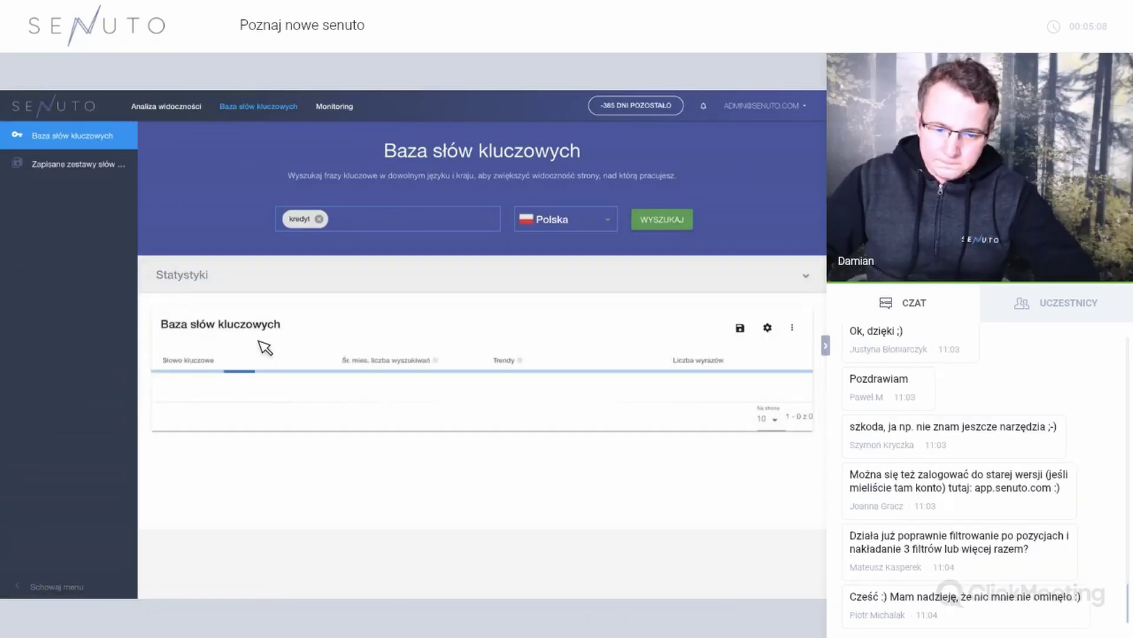
{"action": "left_click", "coordinate": [215, 336]}
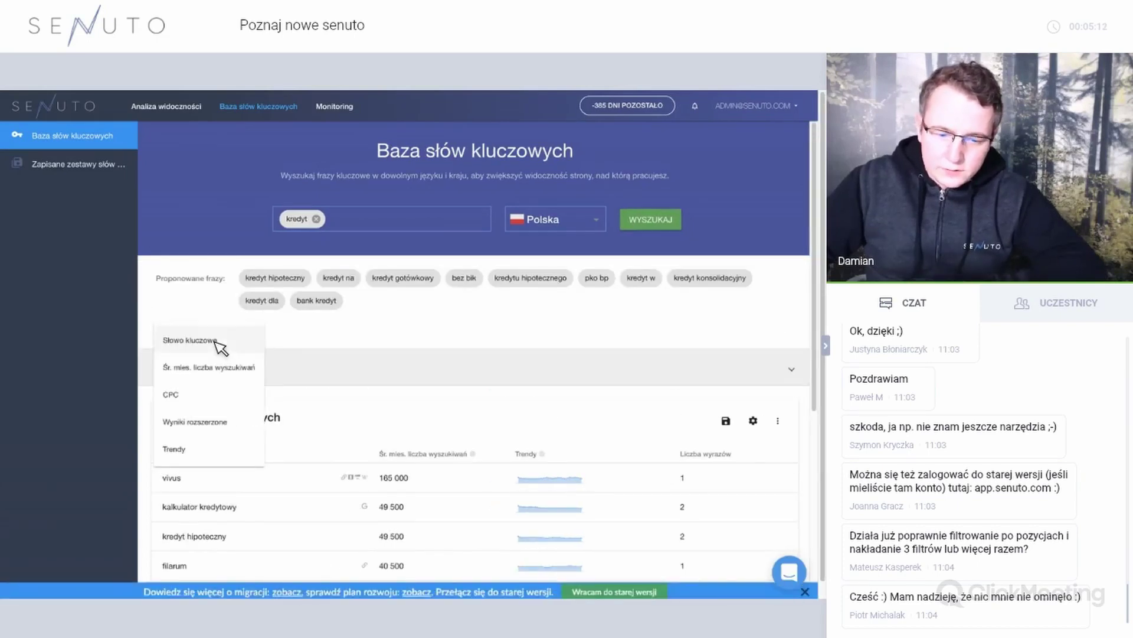
{"action": "left_click", "coordinate": [217, 342]}
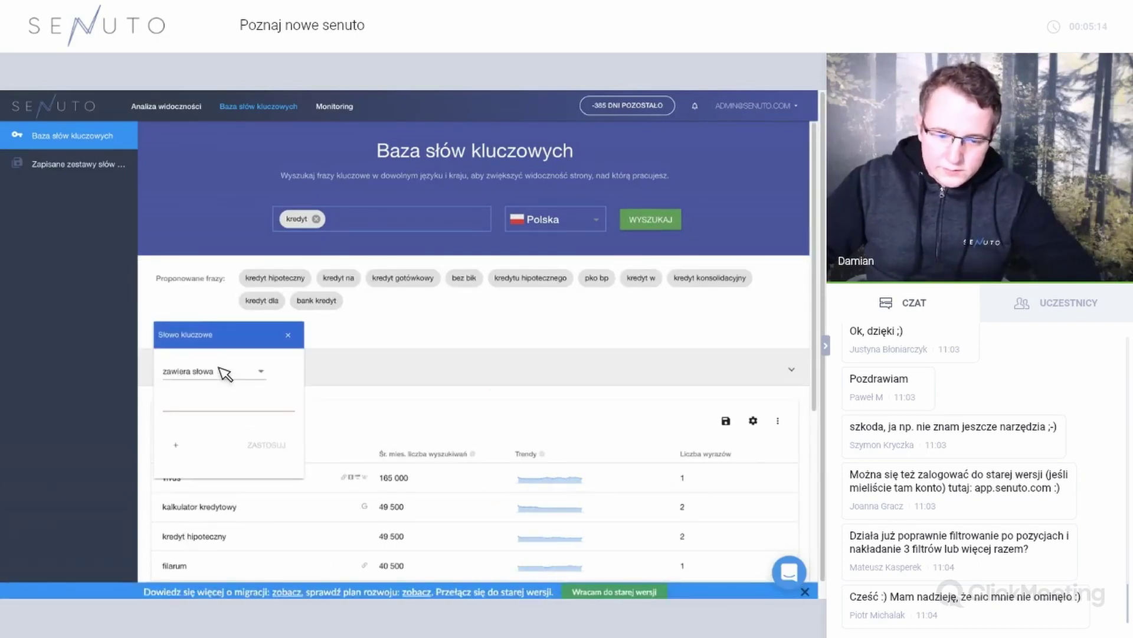
{"action": "left_click", "coordinate": [225, 373]}
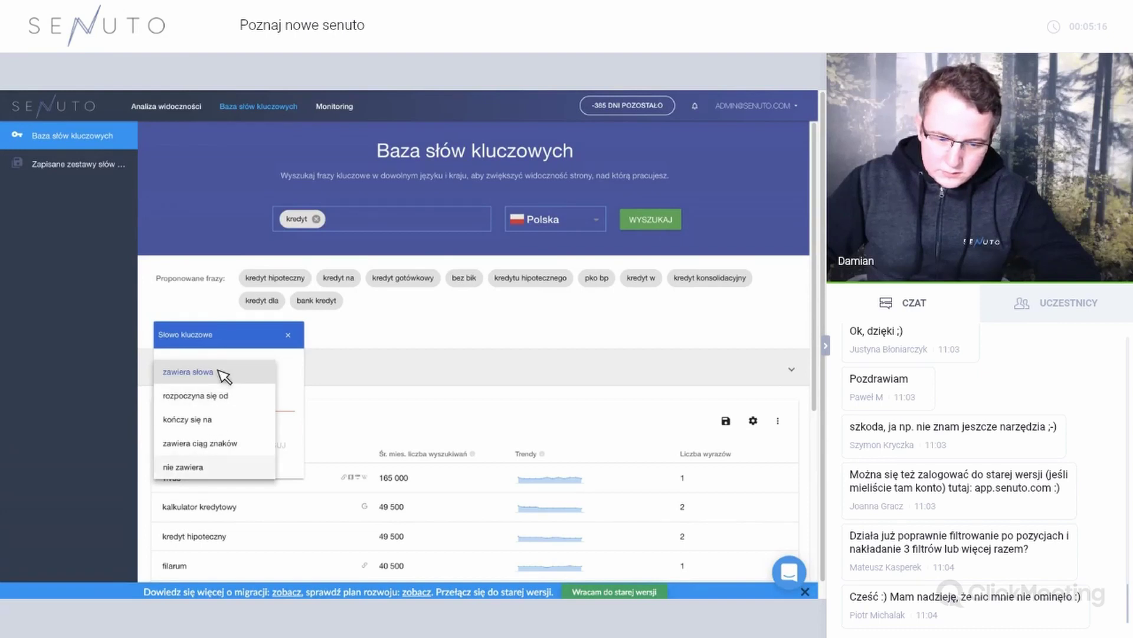
{"action": "left_click", "coordinate": [240, 405]}
{"action": "left_click", "coordinate": [239, 407]}
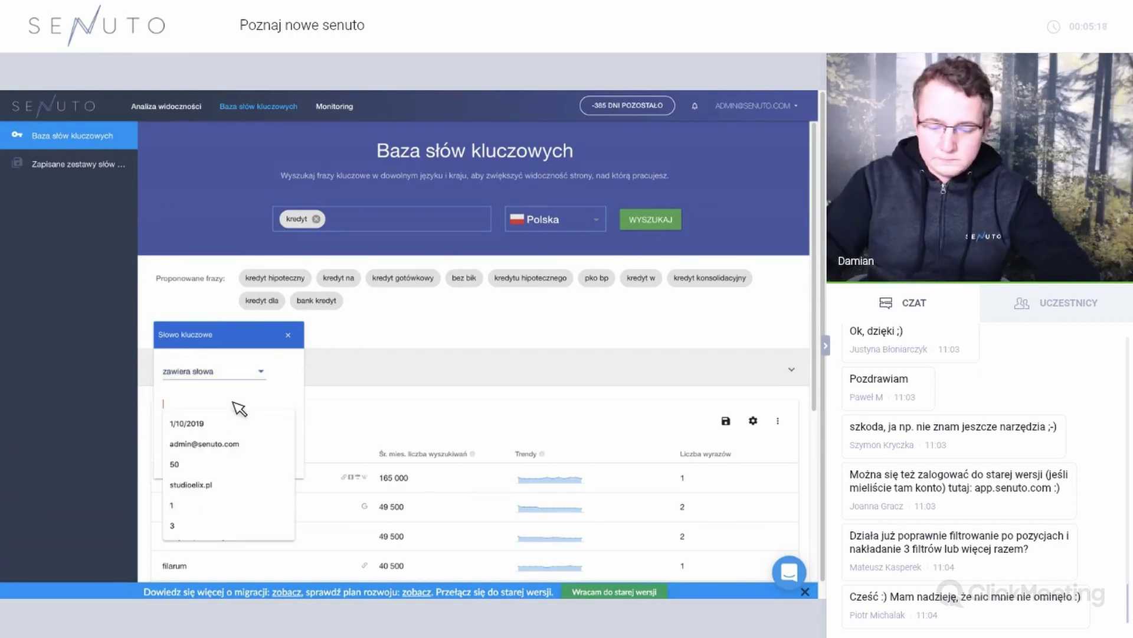
{"action": "type", "text": "kalkulator"}
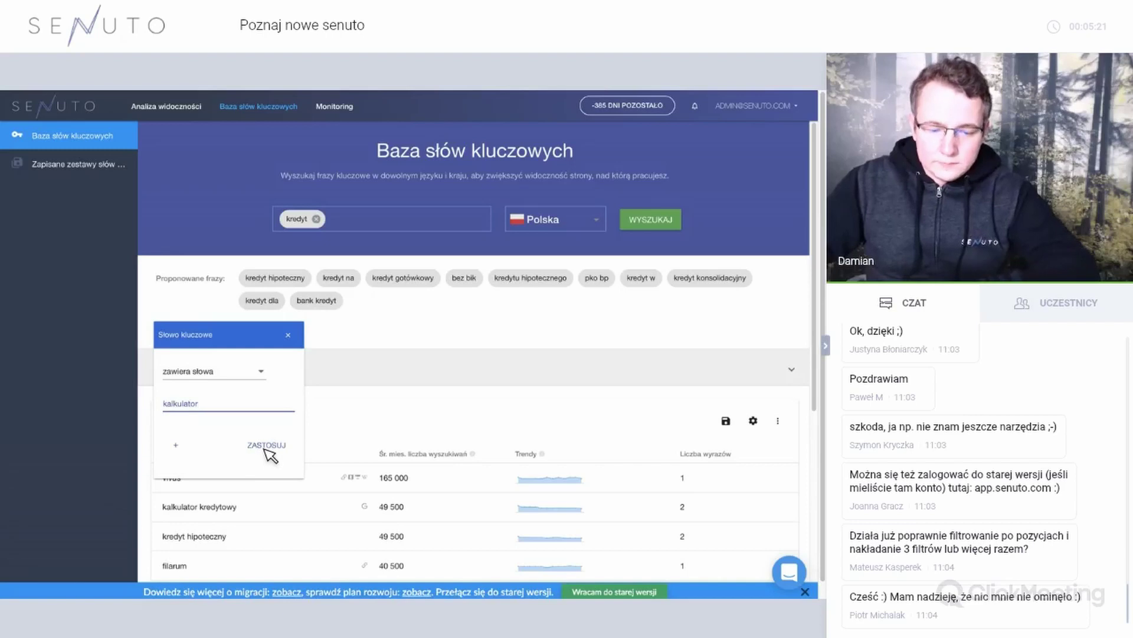
{"action": "left_click", "coordinate": [267, 446]}
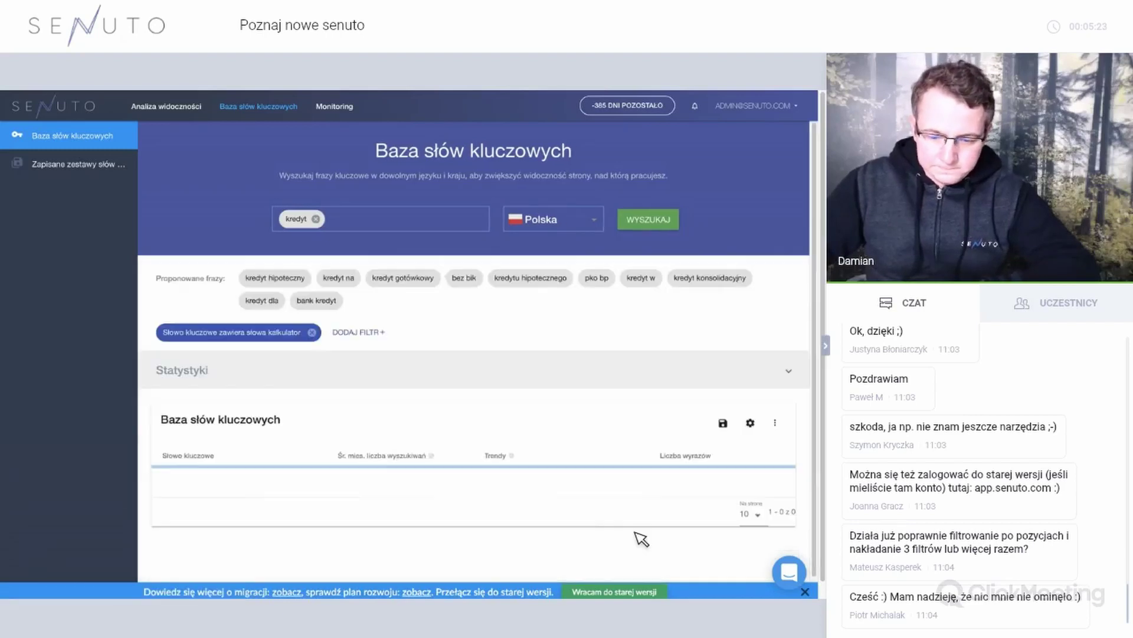
Dismiss the migration notice and add a Śr. mies. liczba wyszukiwań > 50 filter.
{"action": "left_click", "coordinate": [805, 591]}
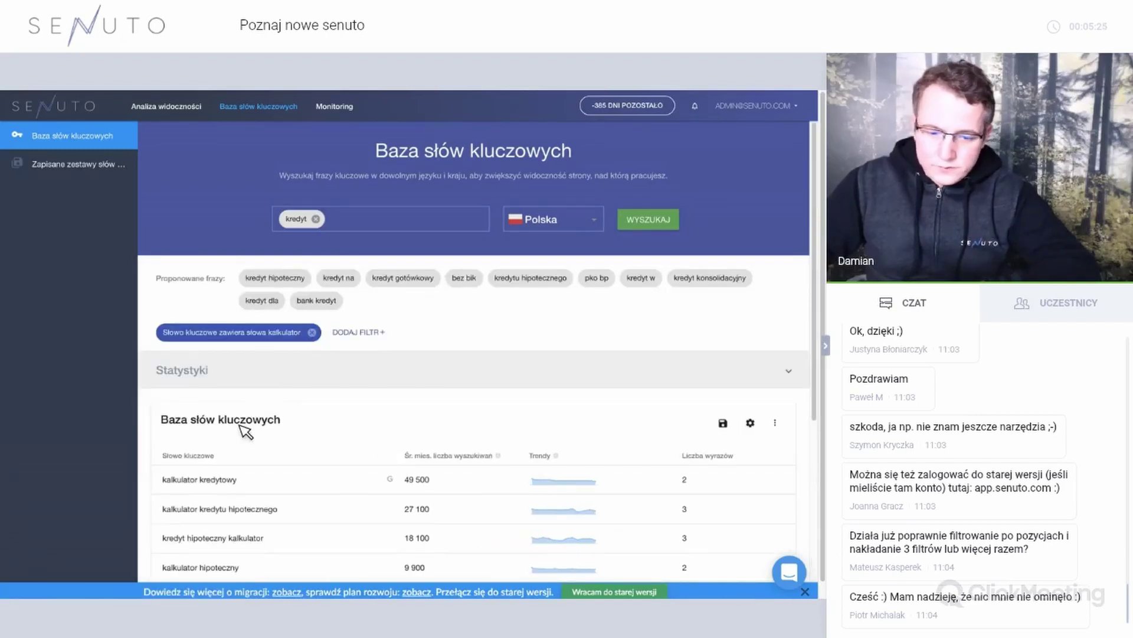
{"action": "scroll", "coordinate": [263, 421], "scroll_direction": "down", "scroll_amount": 1}
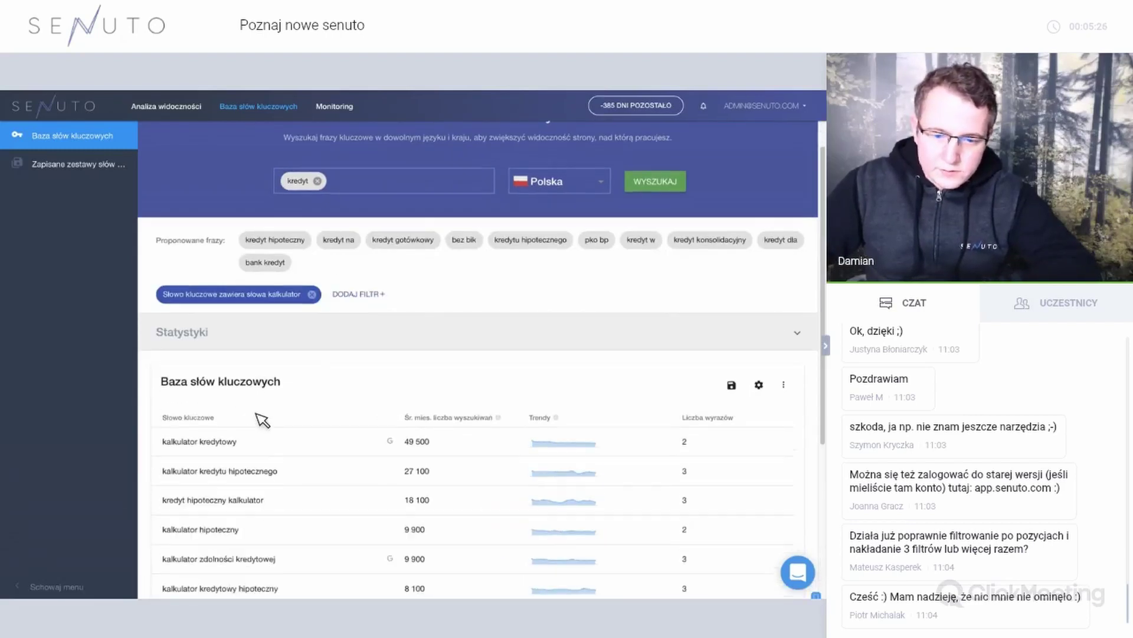
{"action": "left_click", "coordinate": [358, 294]}
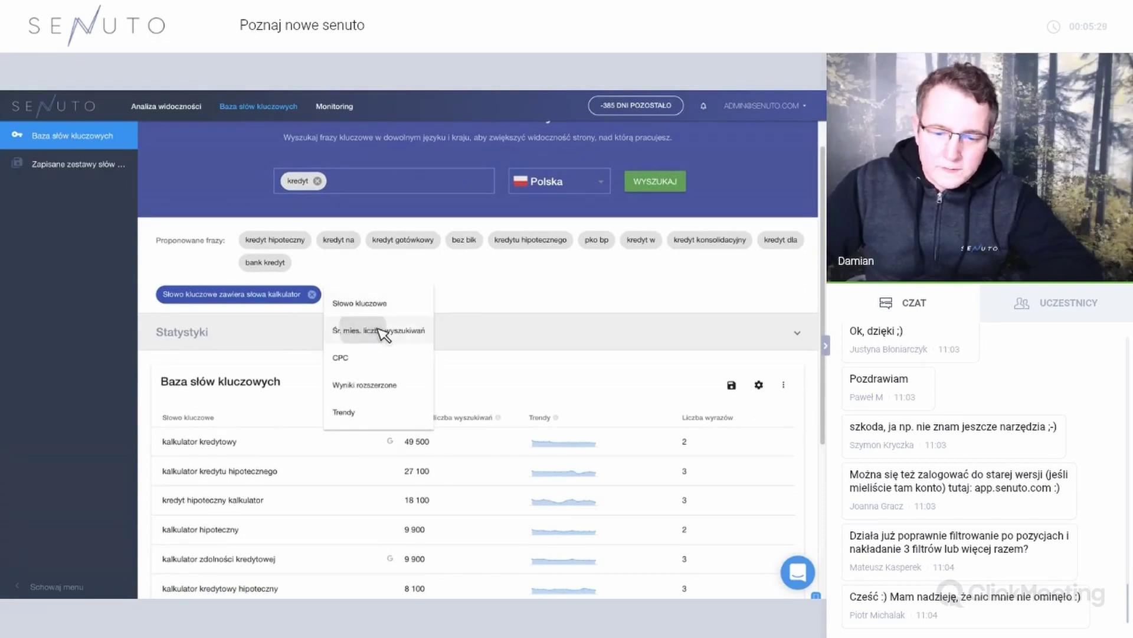
{"action": "left_click", "coordinate": [366, 332]}
{"action": "left_click", "coordinate": [390, 339]}
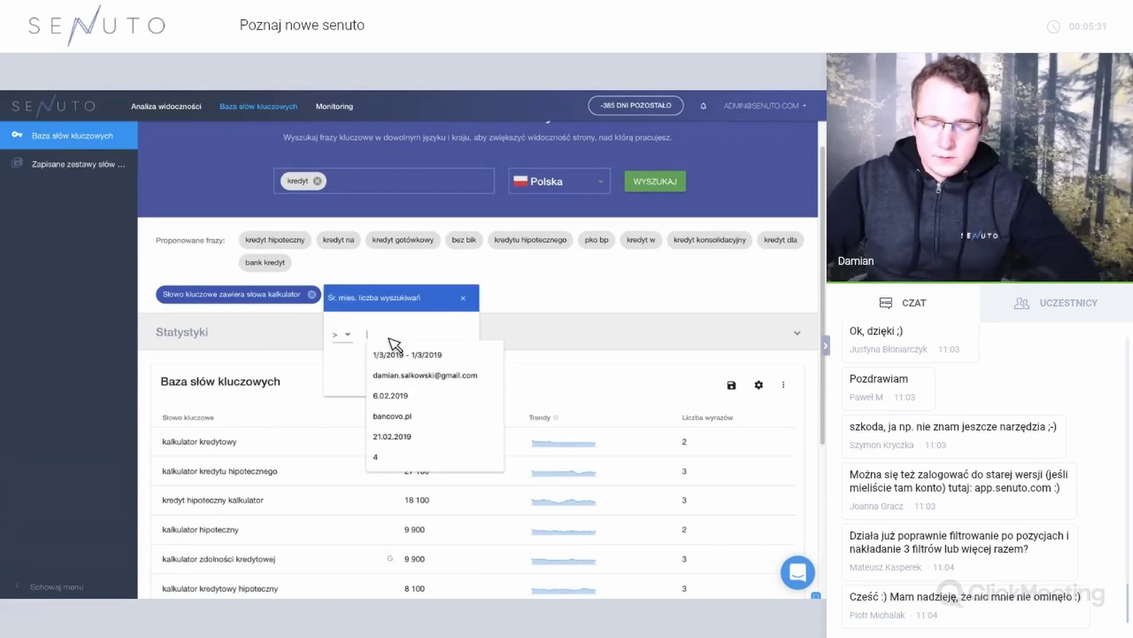
{"action": "type", "text": "10"}
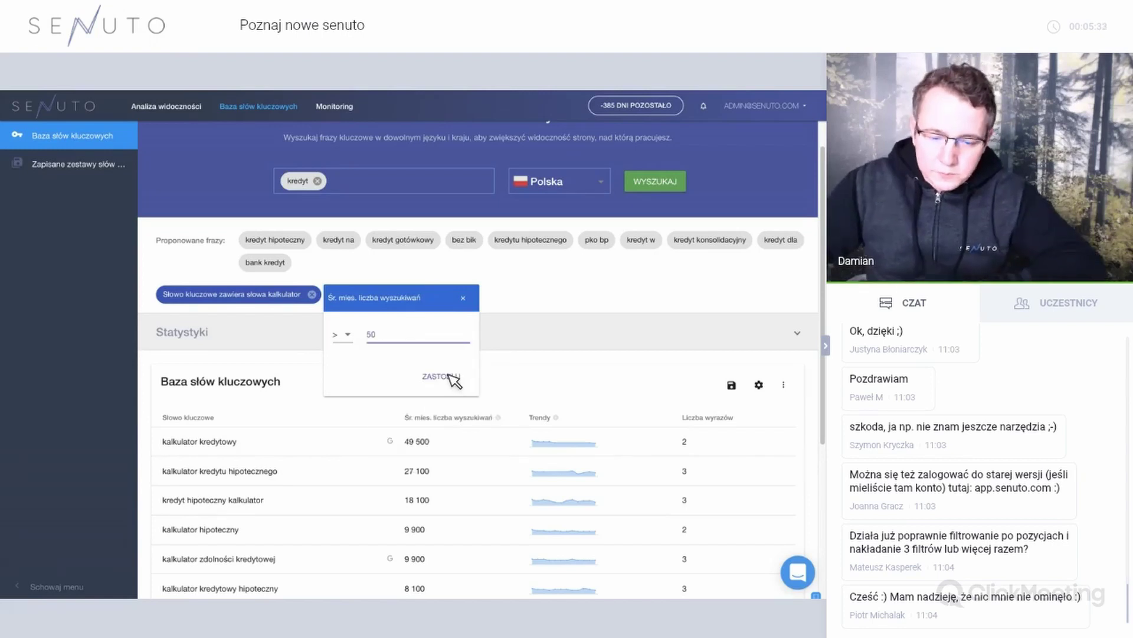
{"action": "left_click", "coordinate": [435, 373]}
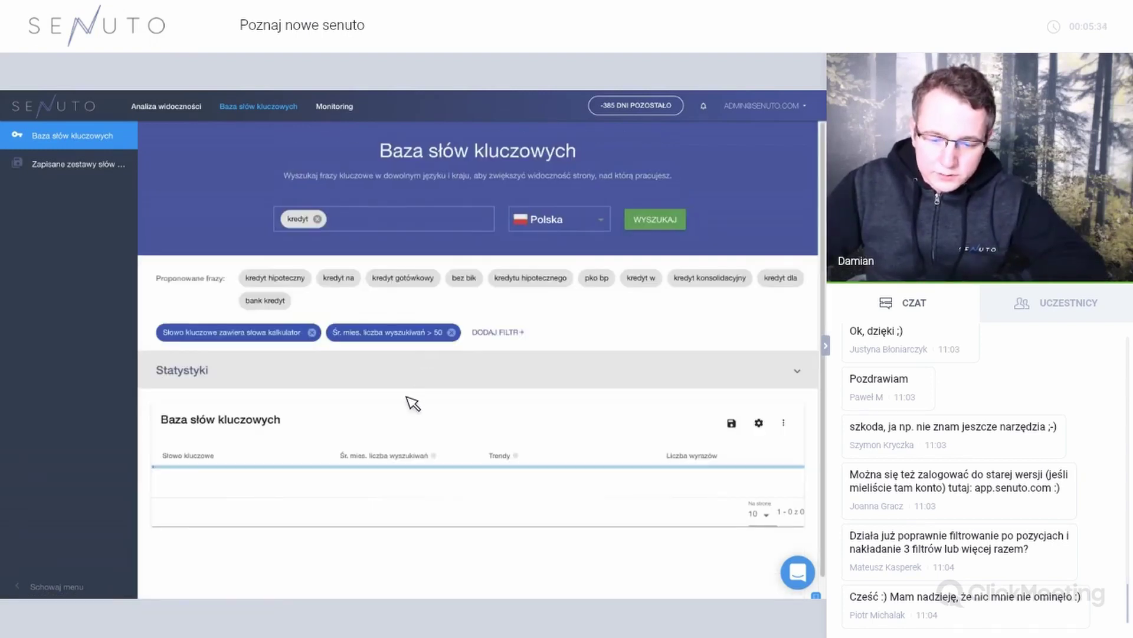
{"action": "scroll", "coordinate": [640, 481], "scroll_direction": "down", "scroll_amount": 5}
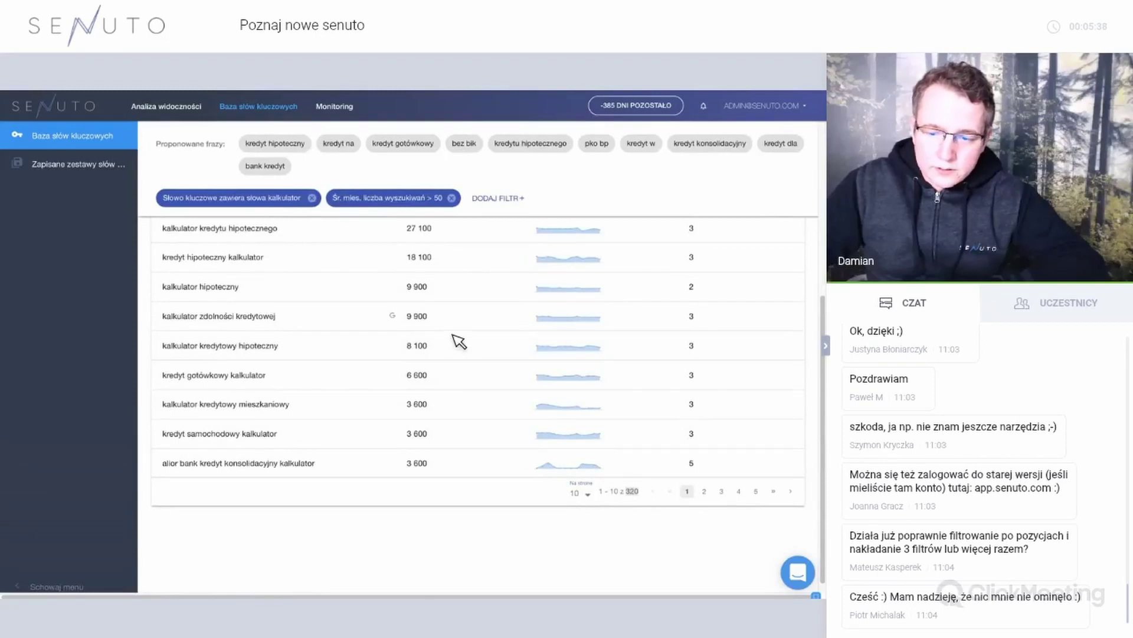
{"action": "scroll", "coordinate": [417, 336], "scroll_direction": "up", "scroll_amount": 5}
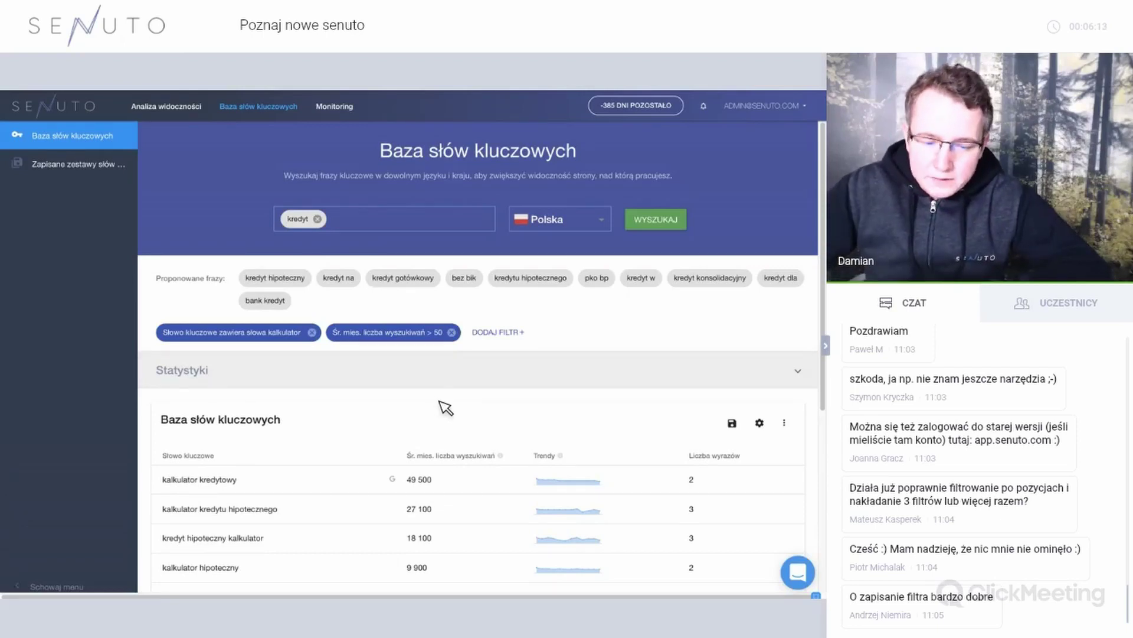
{"action": "scroll", "coordinate": [472, 404], "scroll_direction": "down", "scroll_amount": 2}
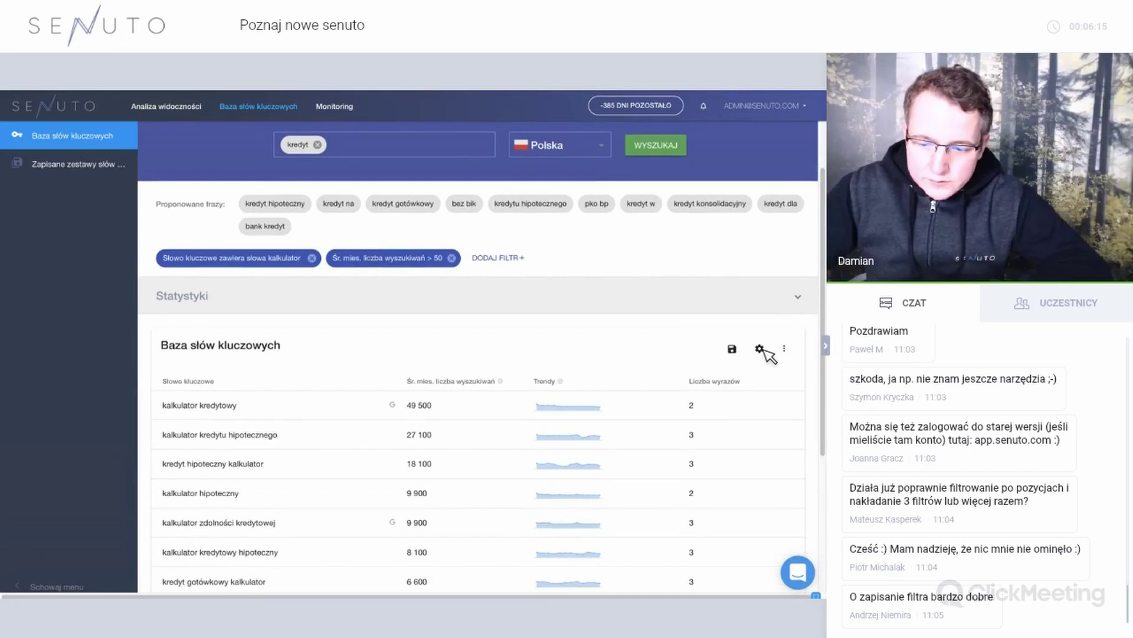
In the table's column settings, move CPC and CPC max into the Aktywne columns.
{"action": "left_click", "coordinate": [760, 348]}
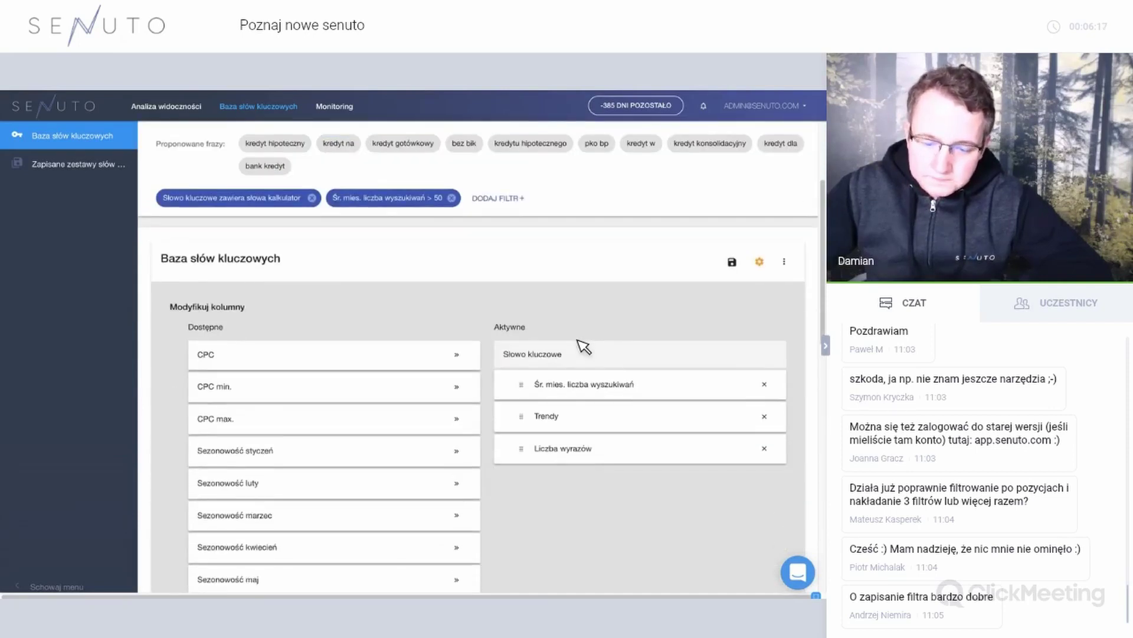
{"action": "scroll", "coordinate": [583, 347], "scroll_direction": "down", "scroll_amount": 2}
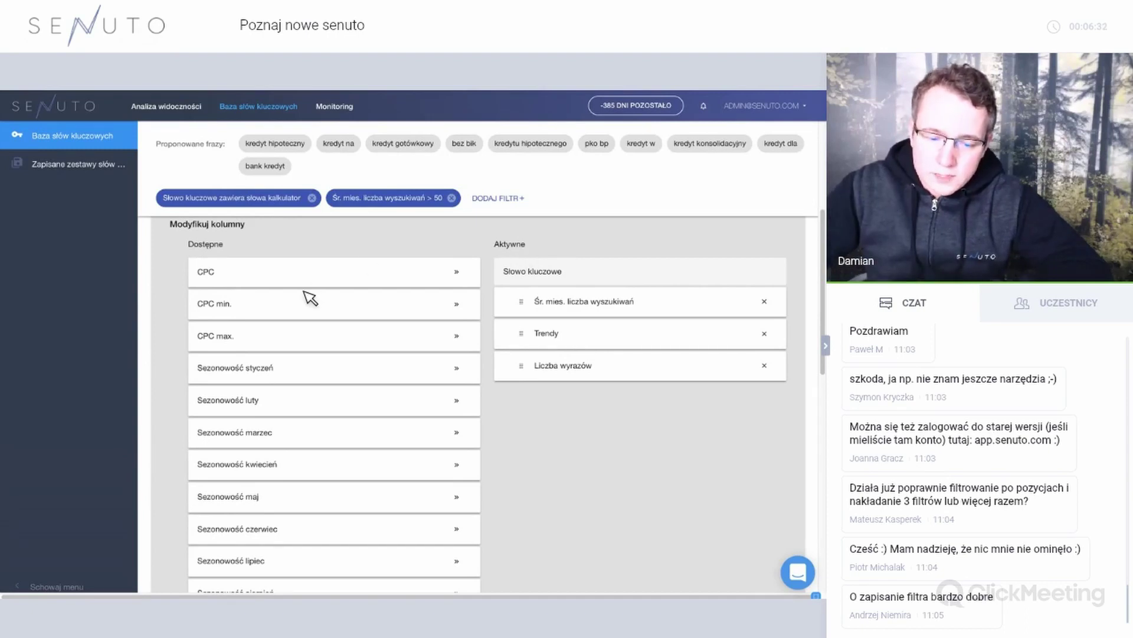
{"action": "scroll", "coordinate": [310, 298], "scroll_direction": "down", "scroll_amount": 5}
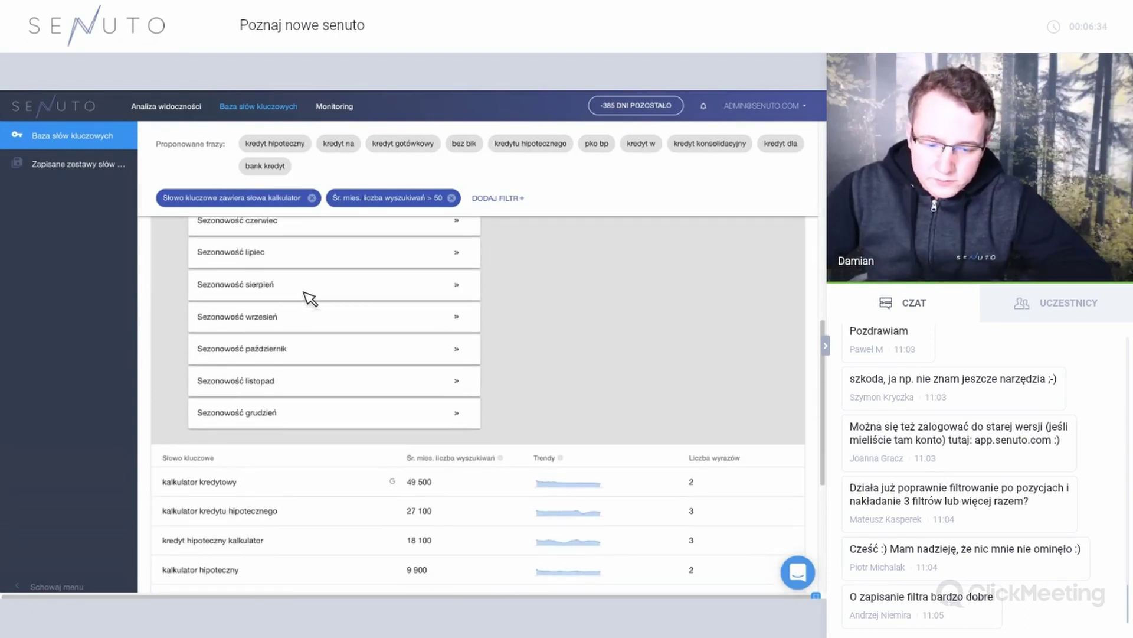
{"action": "scroll", "coordinate": [308, 297], "scroll_direction": "up", "scroll_amount": 4}
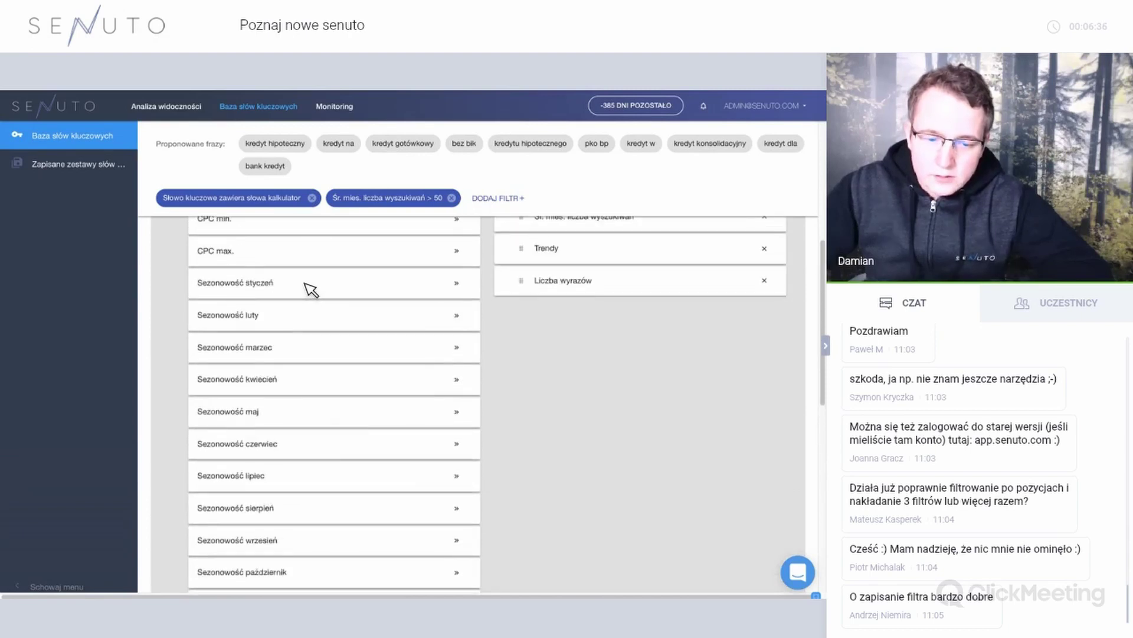
{"action": "left_click", "coordinate": [464, 276]}
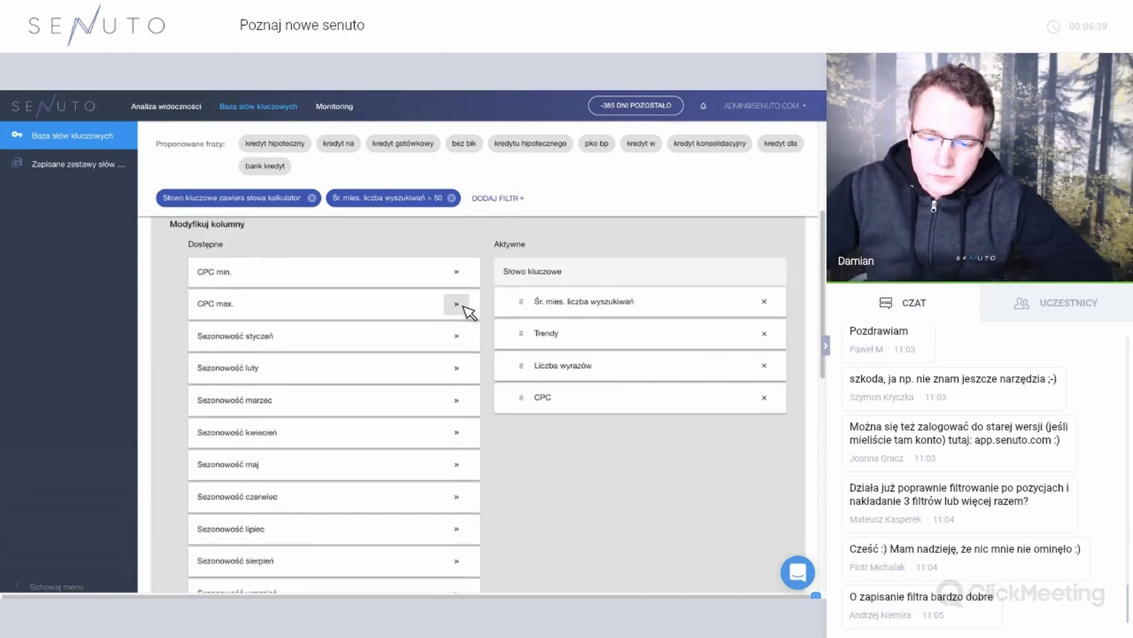
{"action": "scroll", "coordinate": [685, 413], "scroll_direction": "down", "scroll_amount": 5}
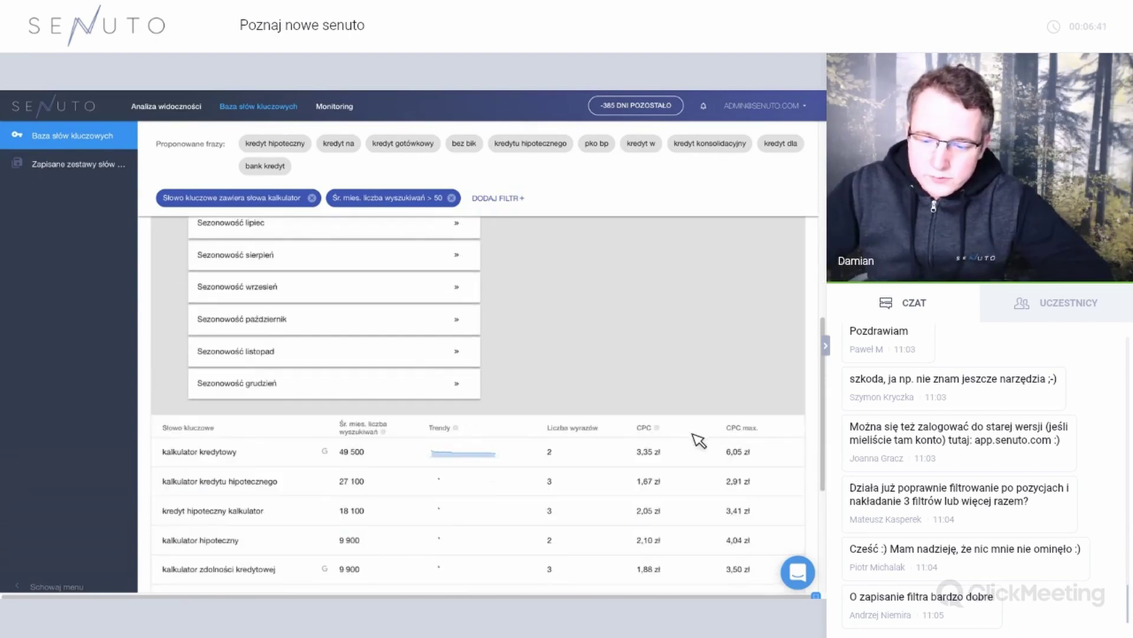
{"action": "scroll", "coordinate": [721, 400], "scroll_direction": "up", "scroll_amount": 5}
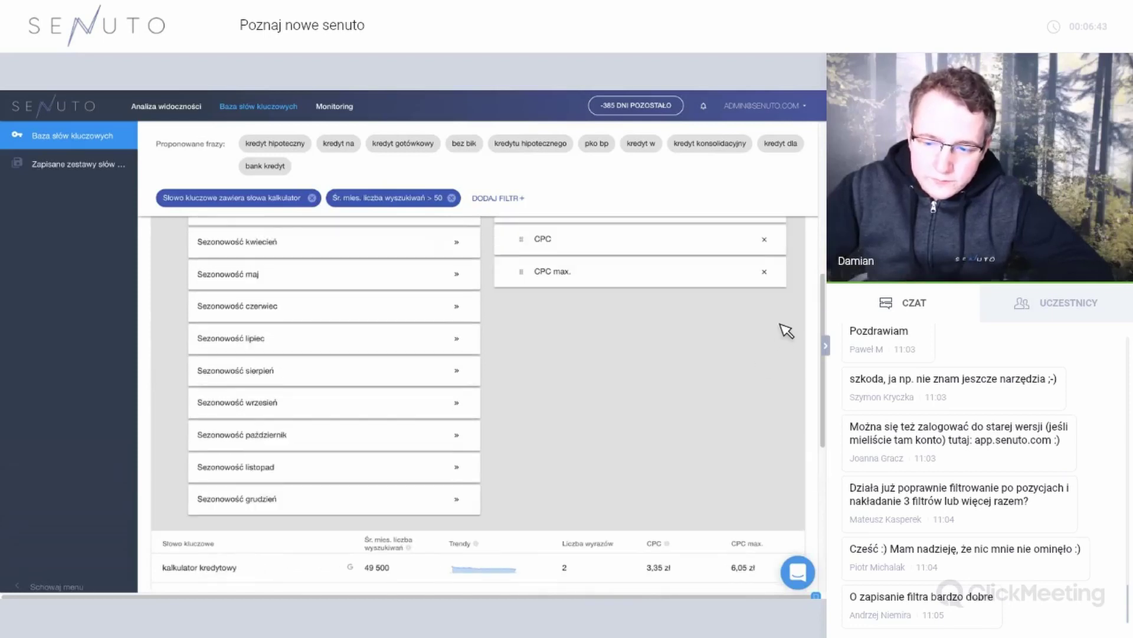
{"action": "scroll", "coordinate": [791, 316], "scroll_direction": "up", "scroll_amount": 3}
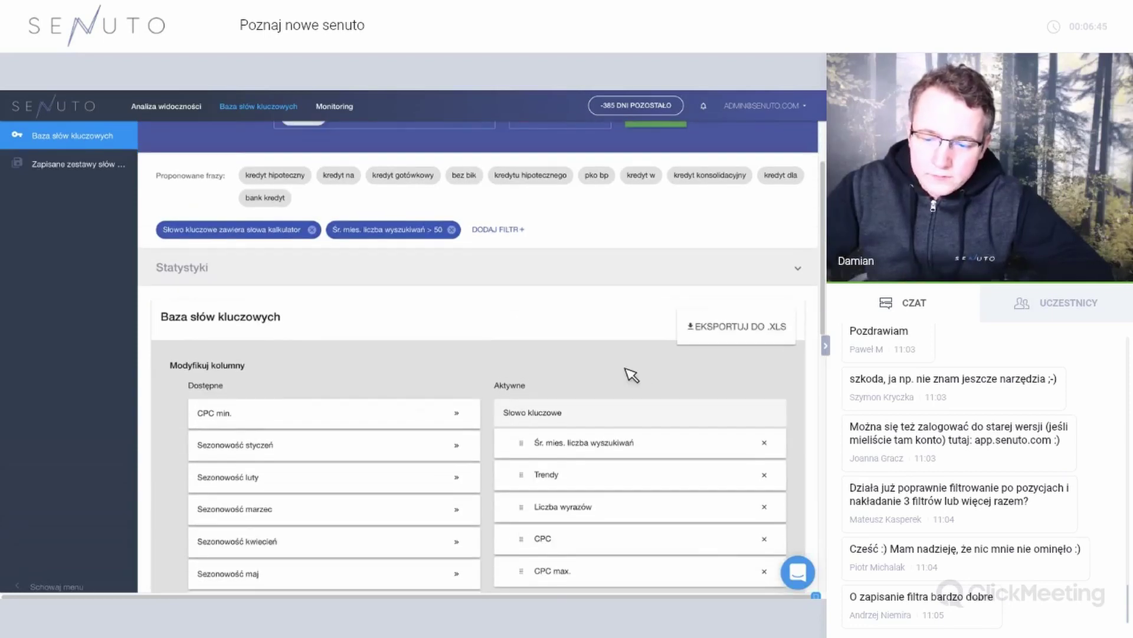
{"action": "scroll", "coordinate": [487, 363], "scroll_direction": "down", "scroll_amount": 1}
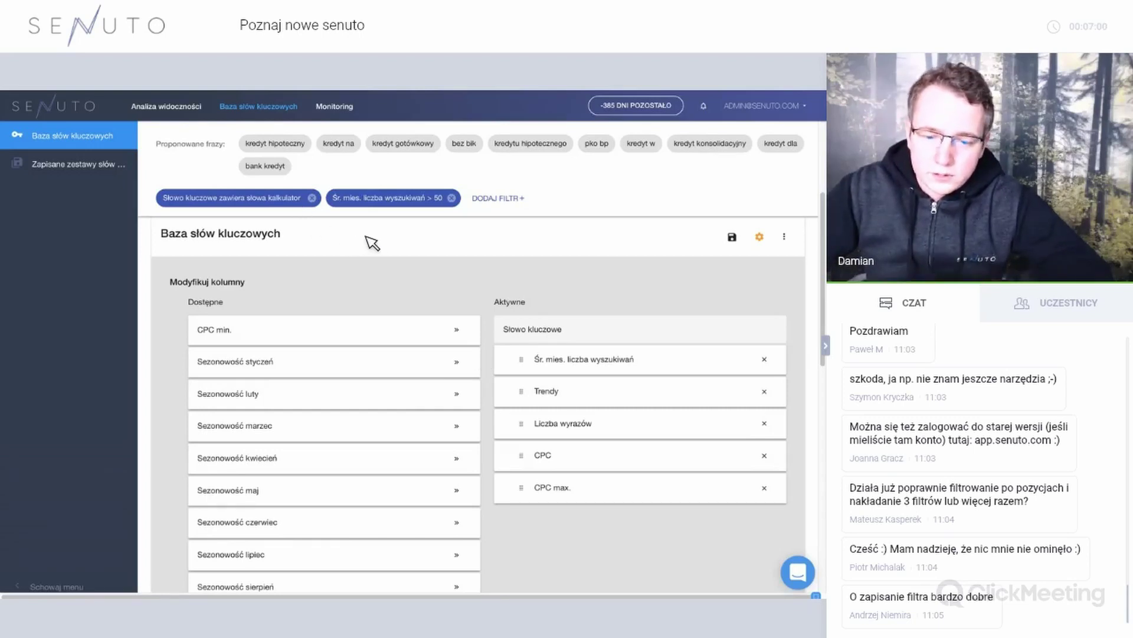
{"action": "scroll", "coordinate": [370, 244], "scroll_direction": "up", "scroll_amount": 3}
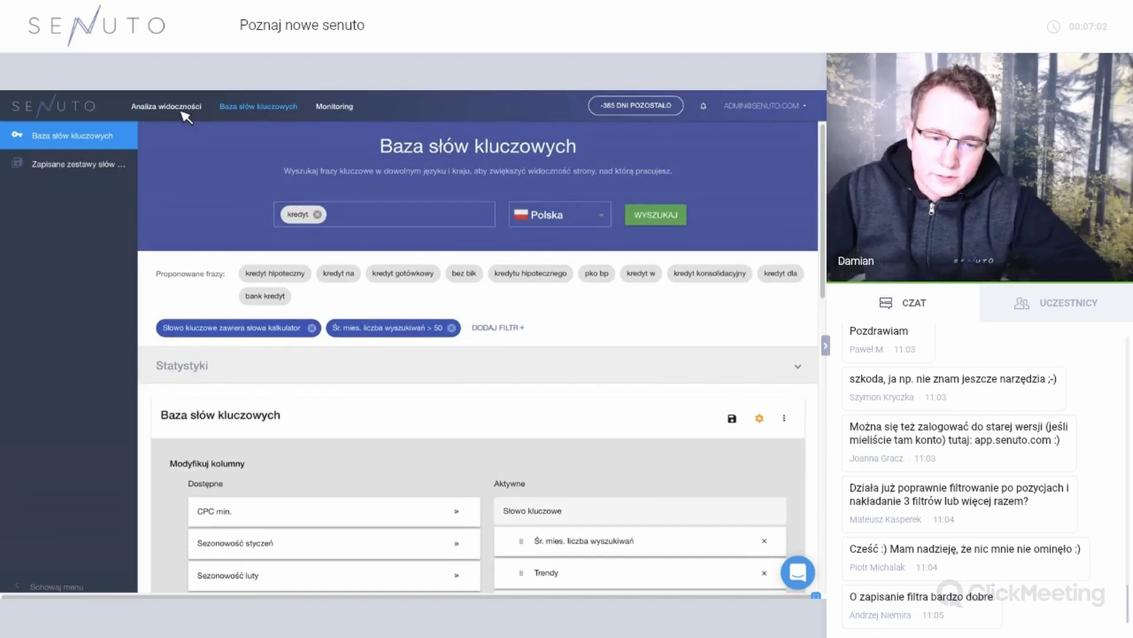
Run Analiza widoczności for the domain antyweb.pl.
{"action": "left_click", "coordinate": [184, 112]}
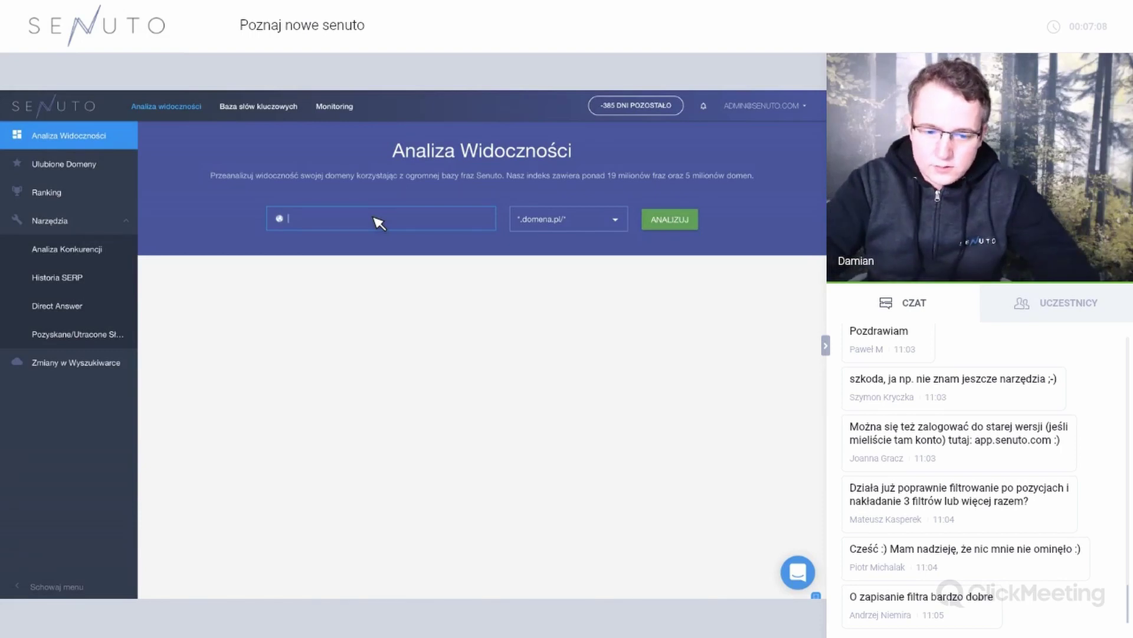
{"action": "type", "text": "antyweb.pl"}
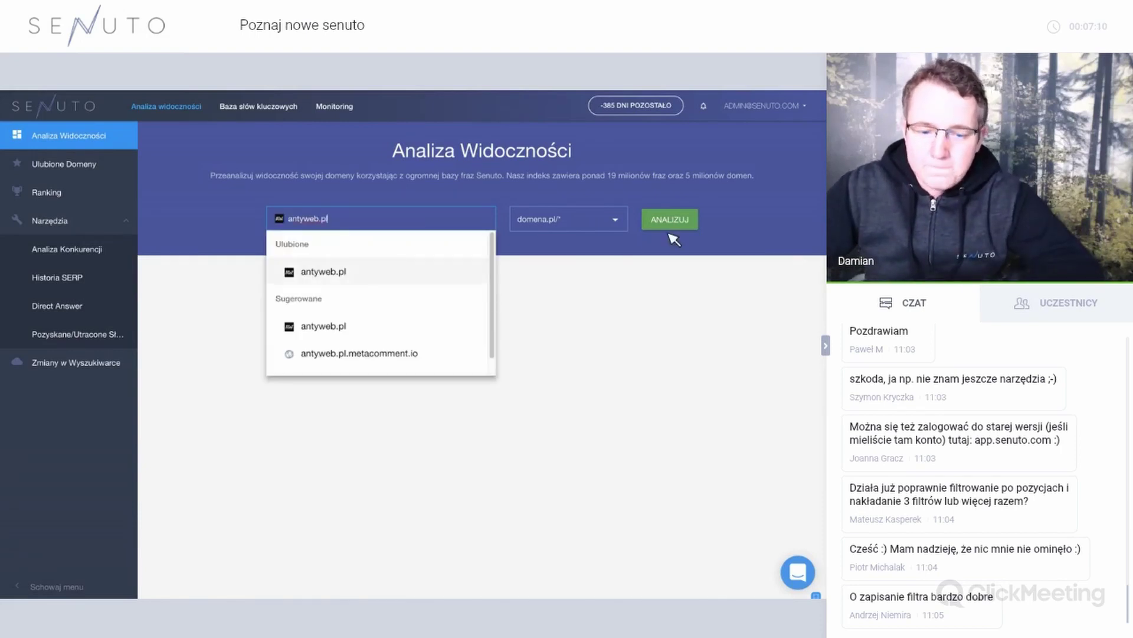
{"action": "left_click", "coordinate": [673, 224]}
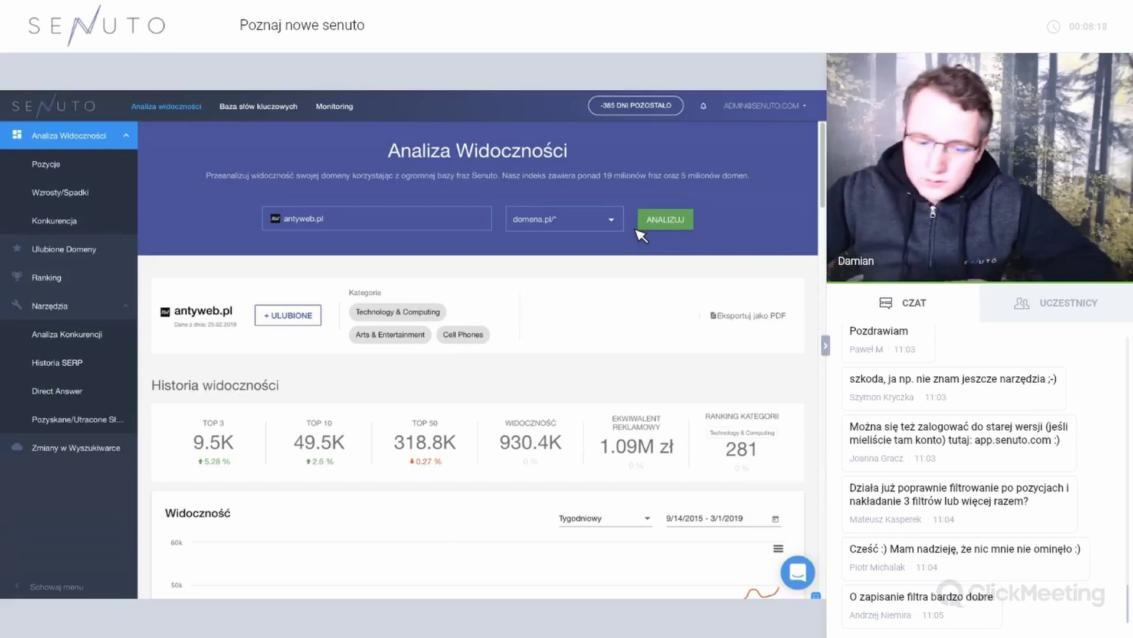
{"action": "scroll", "coordinate": [579, 270], "scroll_direction": "down", "scroll_amount": 2}
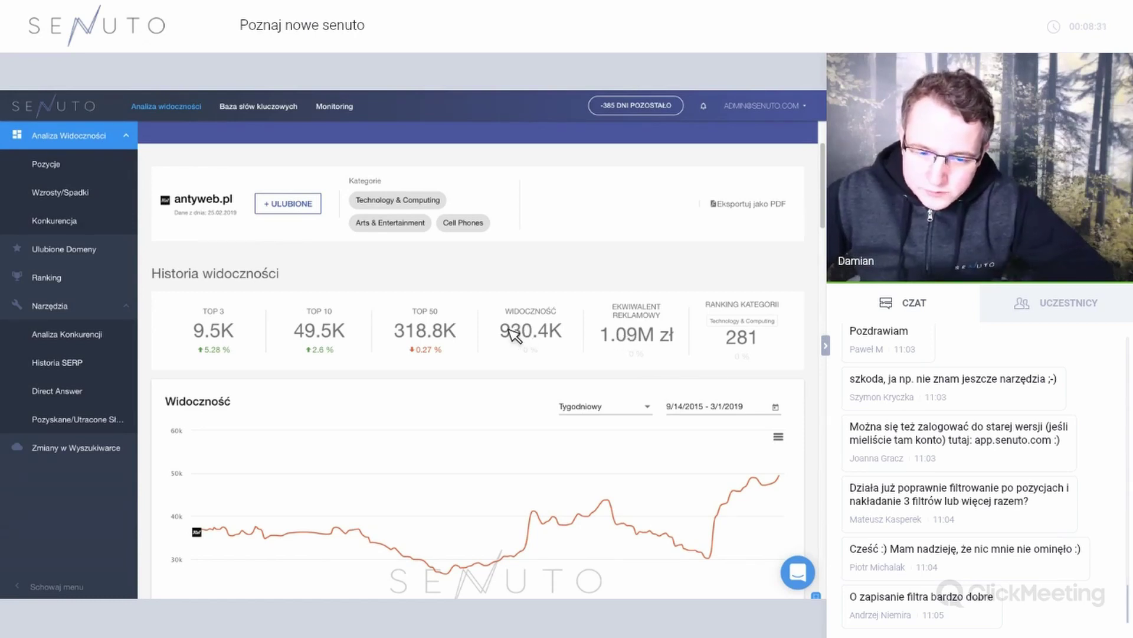
{"action": "scroll", "coordinate": [512, 335], "scroll_direction": "down", "scroll_amount": 1}
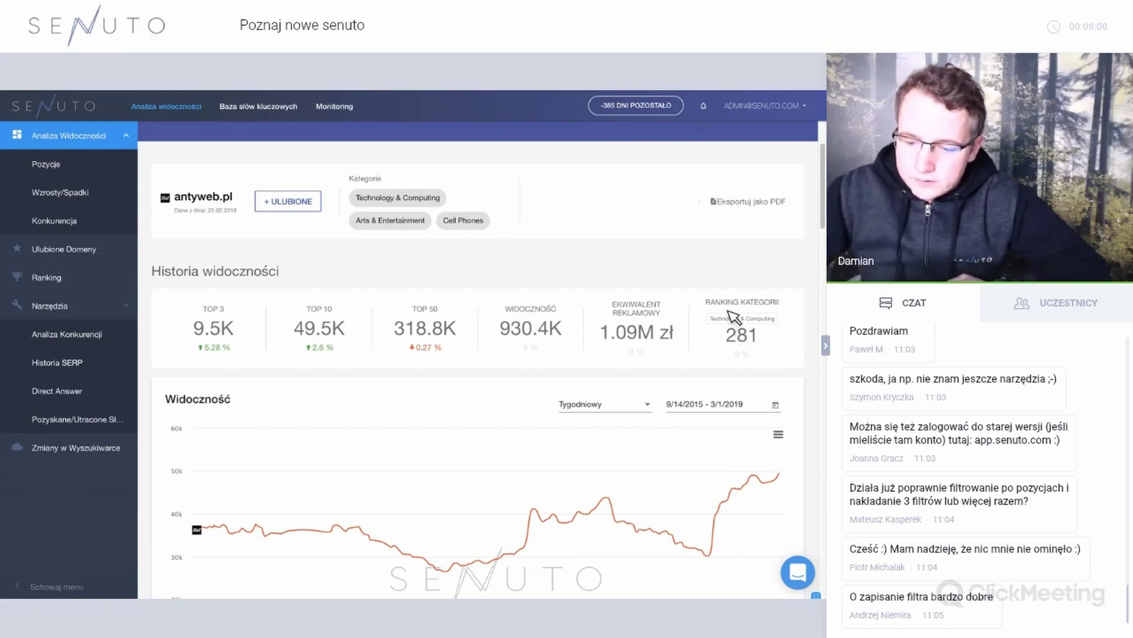
{"action": "scroll", "coordinate": [730, 302], "scroll_direction": "down", "scroll_amount": 1}
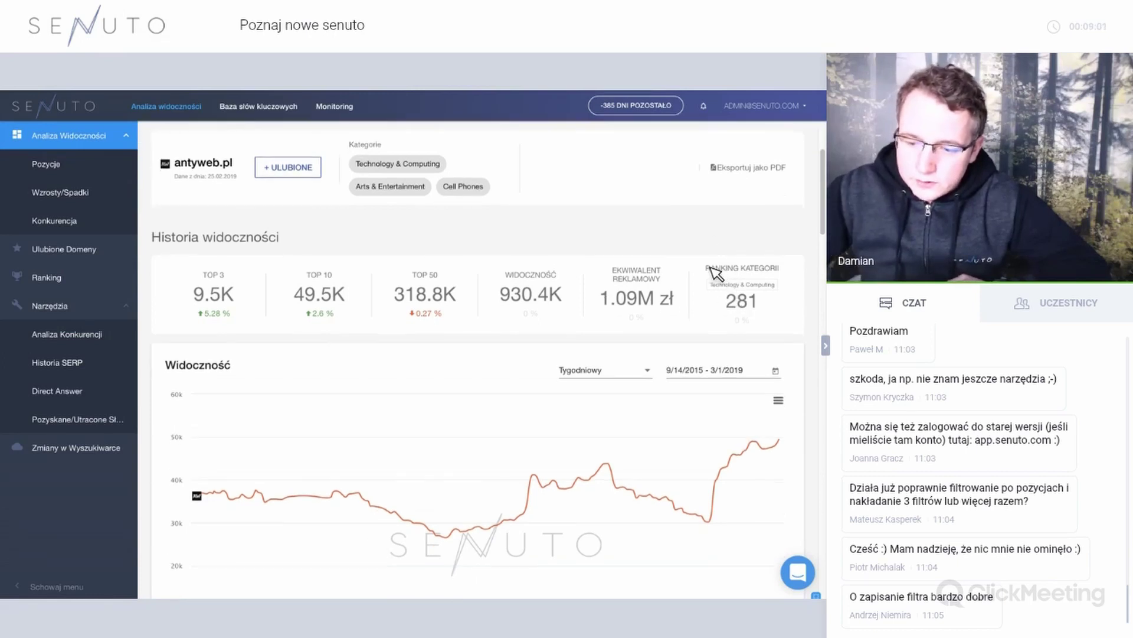
{"action": "triple_click", "coordinate": [775, 308]}
{"action": "left_click", "coordinate": [774, 307]}
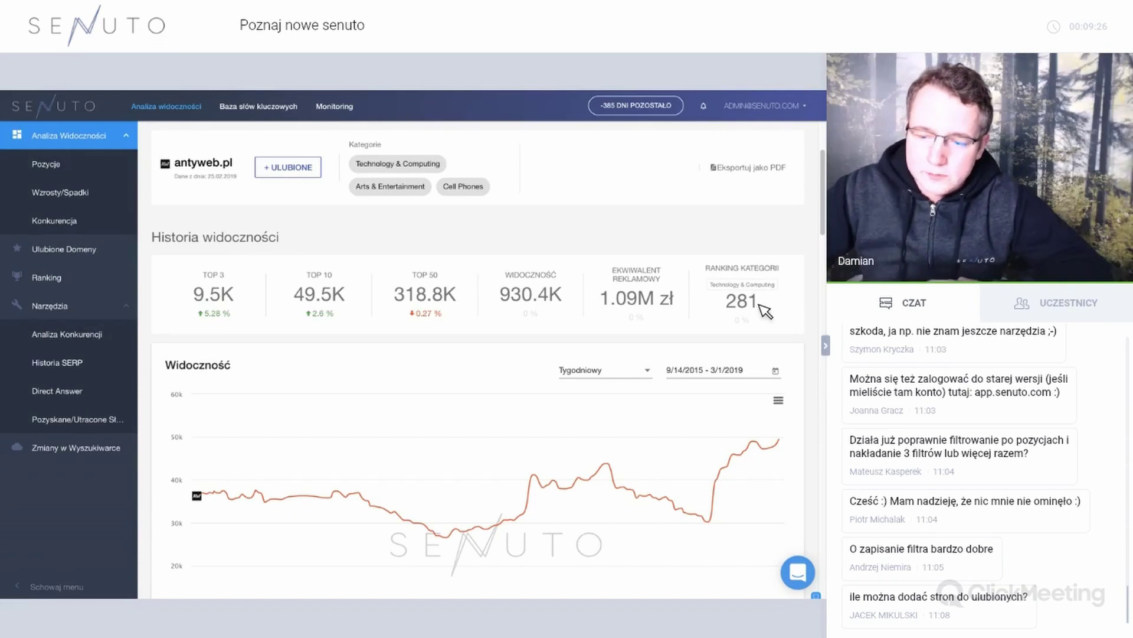
{"action": "scroll", "coordinate": [780, 307], "scroll_direction": "down", "scroll_amount": 1}
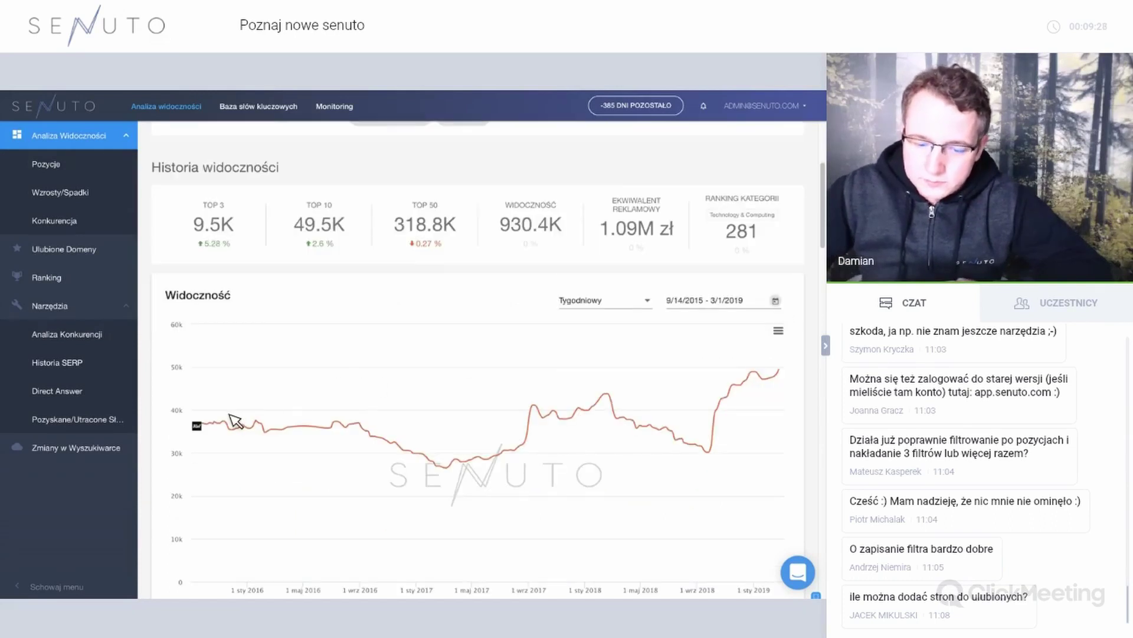
{"action": "mouse_move", "coordinate": [224, 422]}
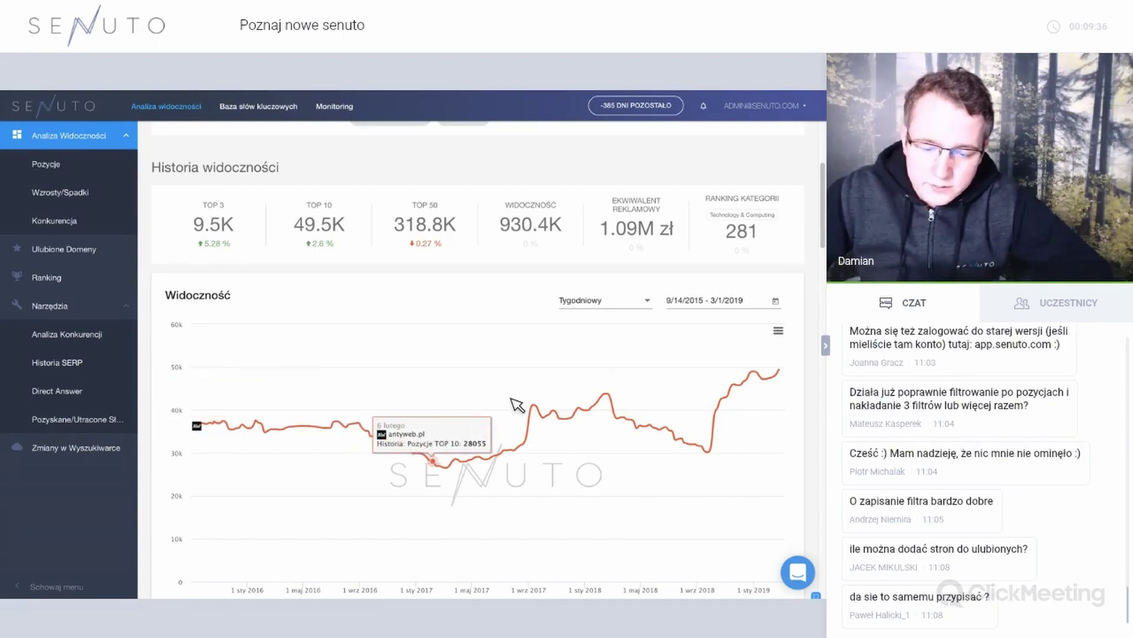
Set the visibility chart's date range from 7 February 2017 to 12 February 2019.
{"action": "left_click", "coordinate": [763, 305]}
{"action": "left_click", "coordinate": [643, 332]}
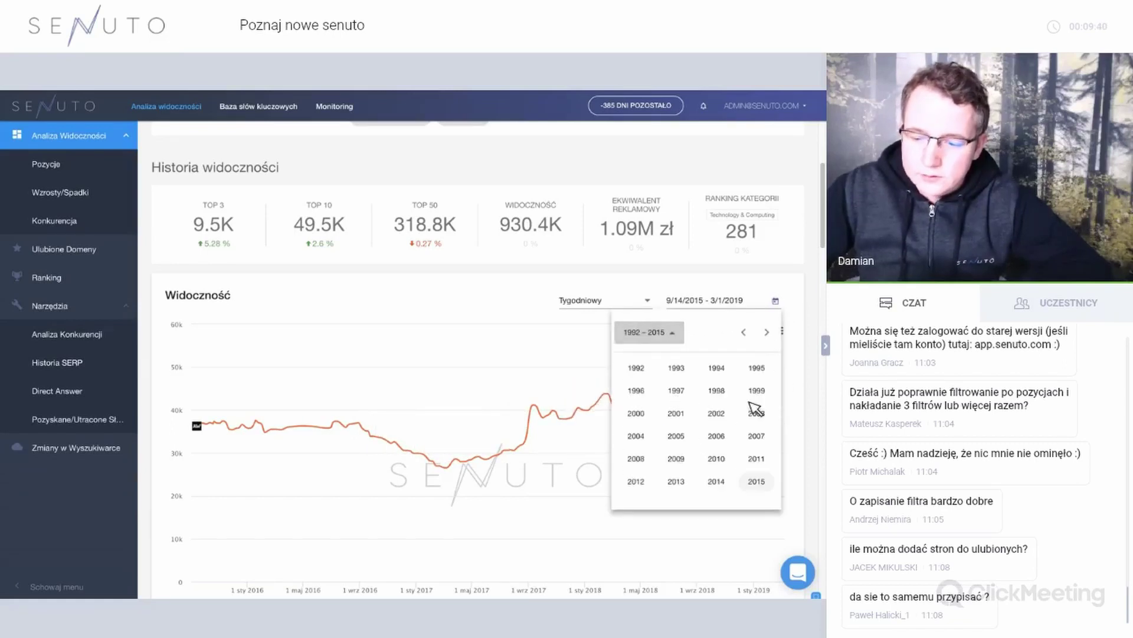
{"action": "left_click", "coordinate": [767, 332]}
{"action": "left_click", "coordinate": [679, 368]}
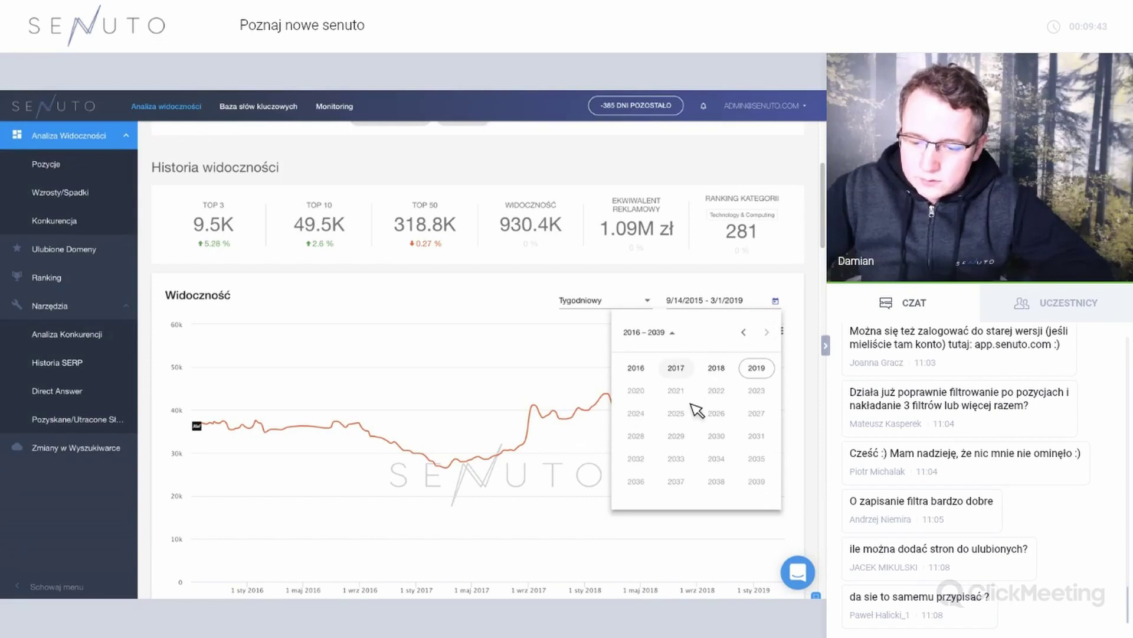
{"action": "left_click", "coordinate": [680, 407]}
{"action": "left_click", "coordinate": [676, 405]}
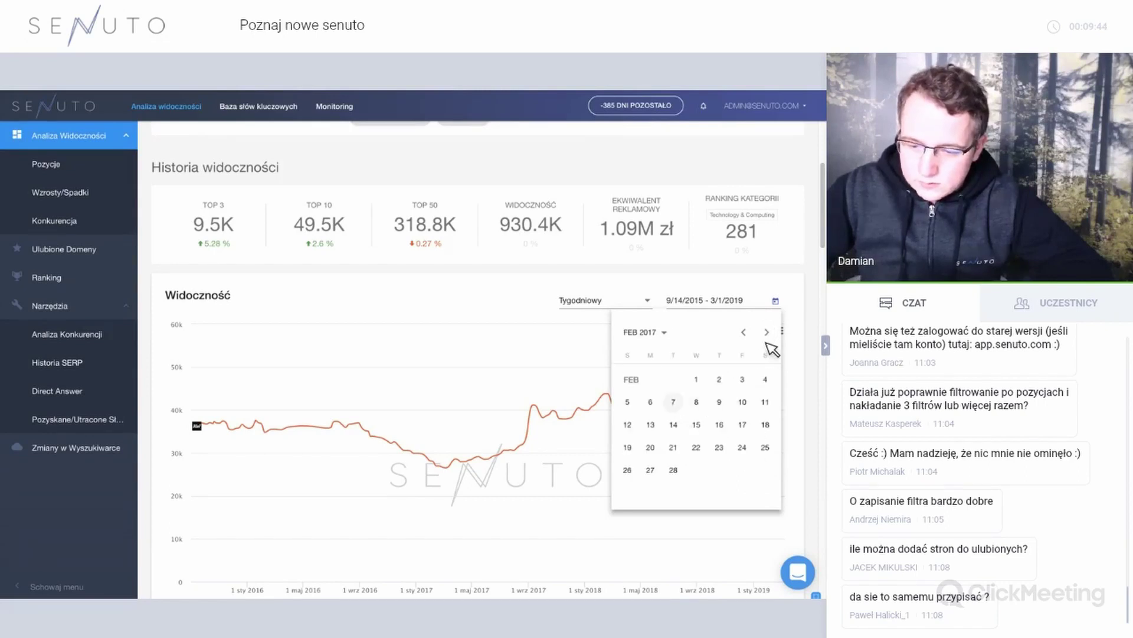
{"action": "left_click", "coordinate": [670, 338]}
{"action": "left_click", "coordinate": [757, 373]}
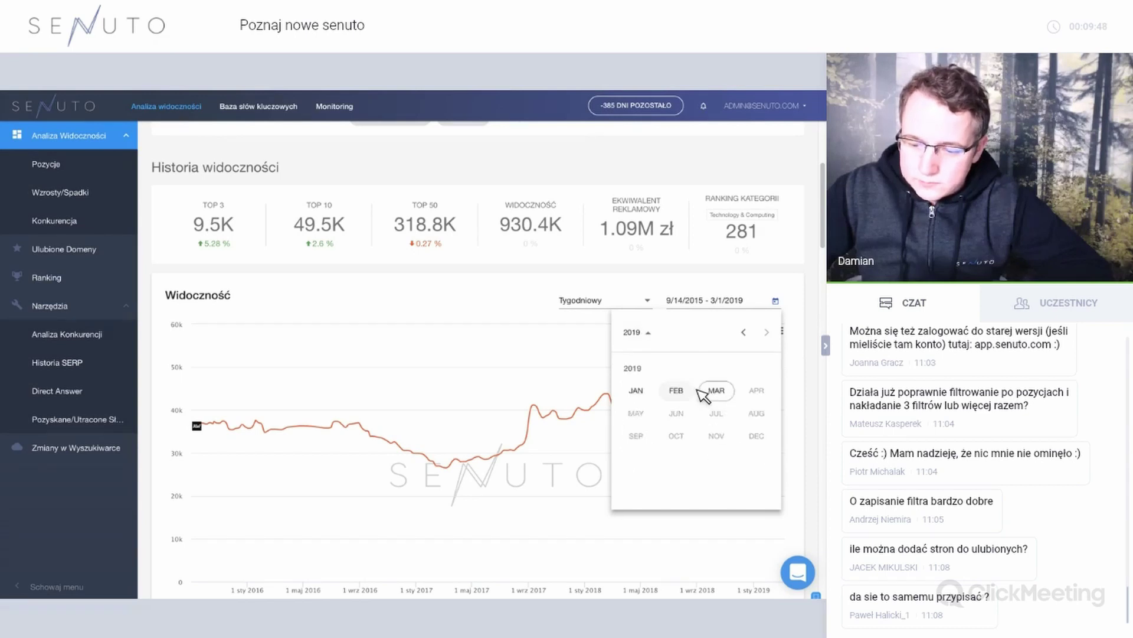
{"action": "left_click", "coordinate": [688, 420]}
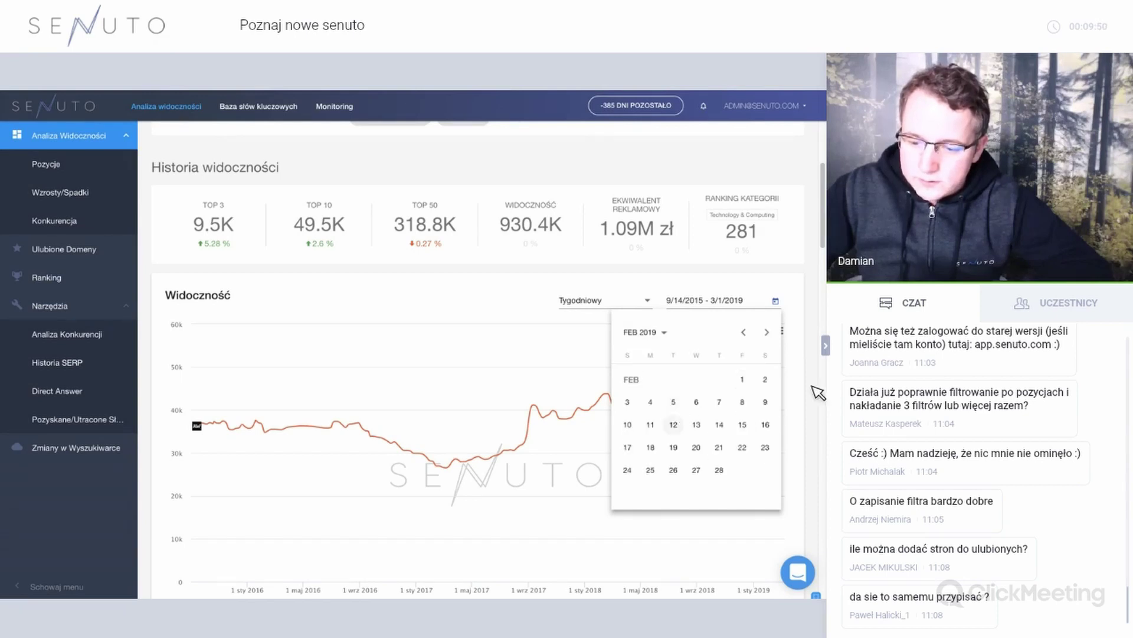
{"action": "left_click", "coordinate": [676, 424]}
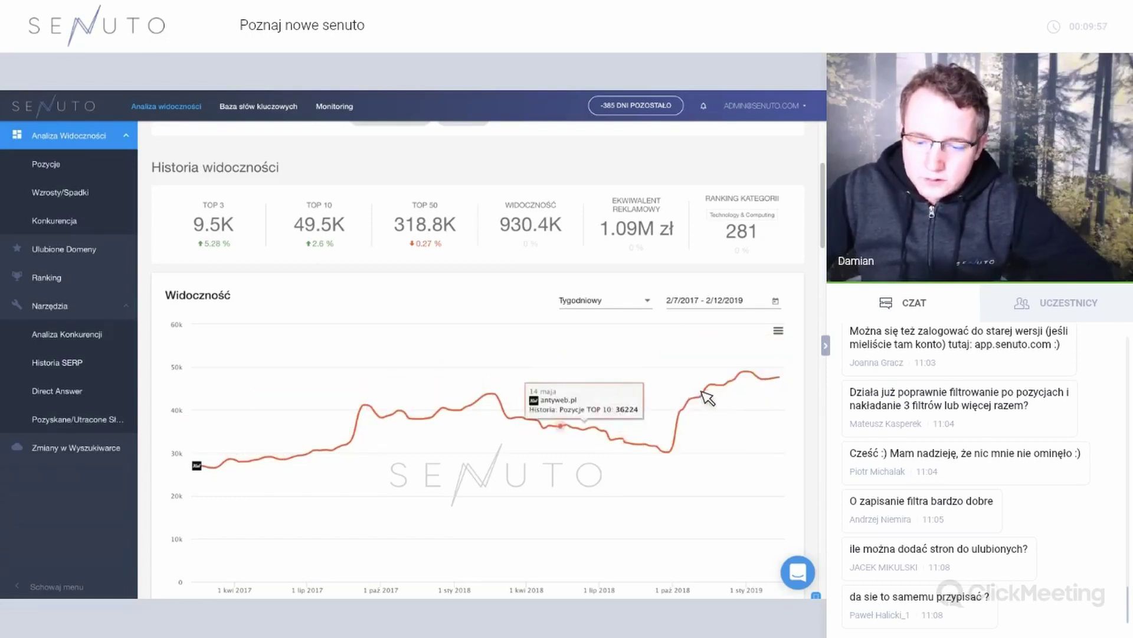
Scroll through the TOP 10 visibility chart, starting then dismissing a comparison domain entry.
{"action": "scroll", "coordinate": [626, 394], "scroll_direction": "down", "scroll_amount": 1}
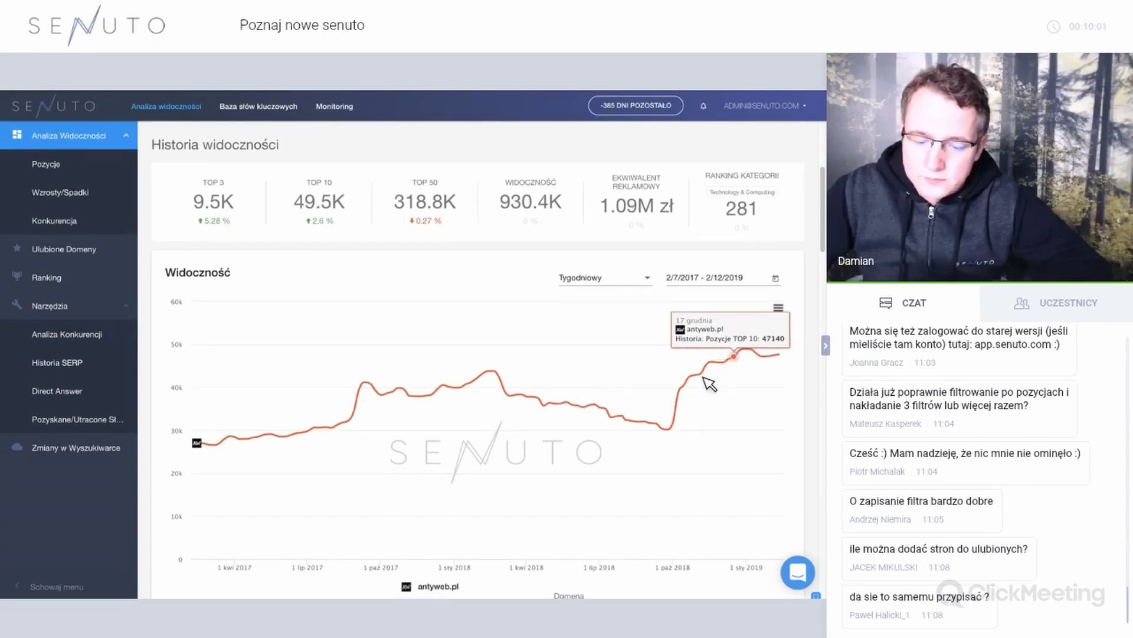
{"action": "scroll", "coordinate": [657, 386], "scroll_direction": "down", "scroll_amount": 1}
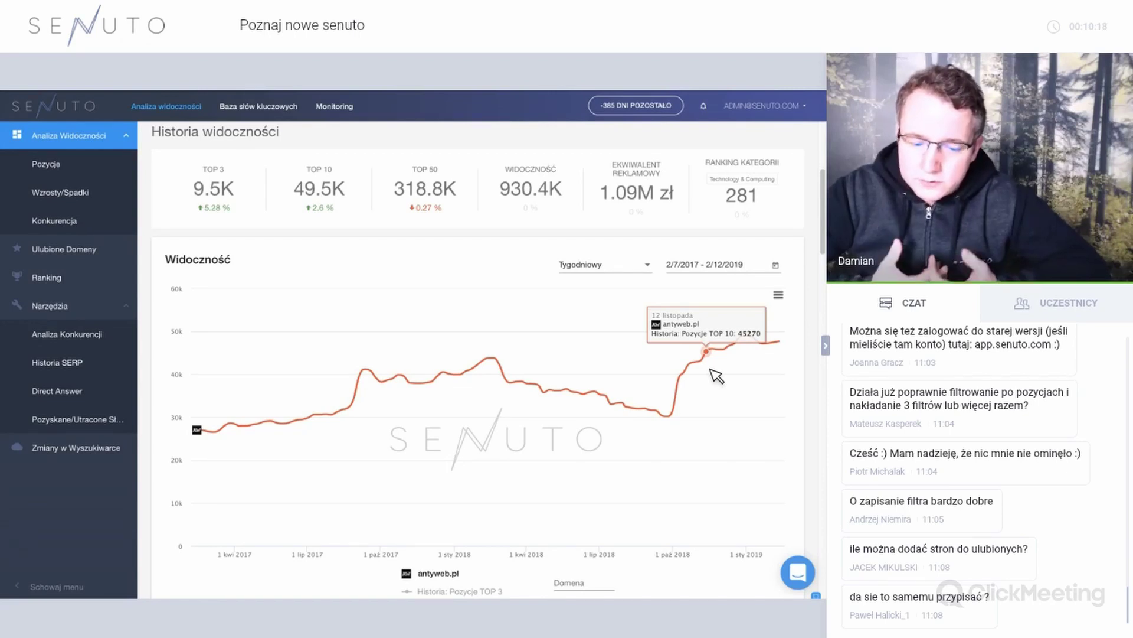
{"action": "scroll", "coordinate": [577, 502], "scroll_direction": "down", "scroll_amount": 1}
{"action": "left_click", "coordinate": [577, 513]}
{"action": "left_click", "coordinate": [645, 513]}
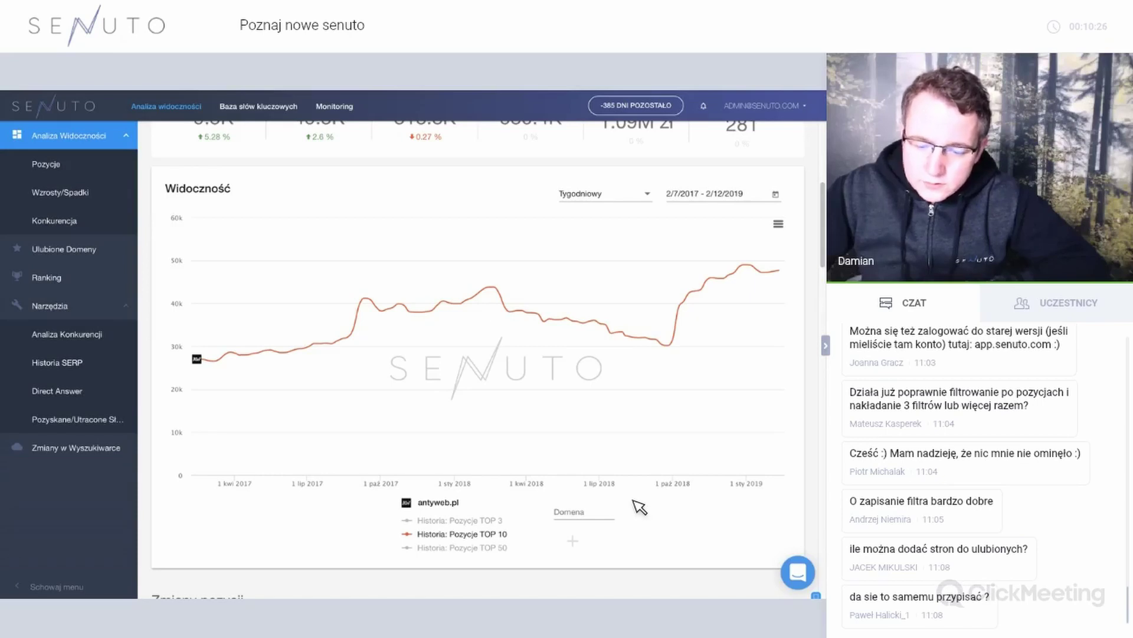
Open antyweb.pl's Wzrosty/Spadki keyword gains and losses report.
{"action": "scroll", "coordinate": [639, 507], "scroll_direction": "up", "scroll_amount": 2}
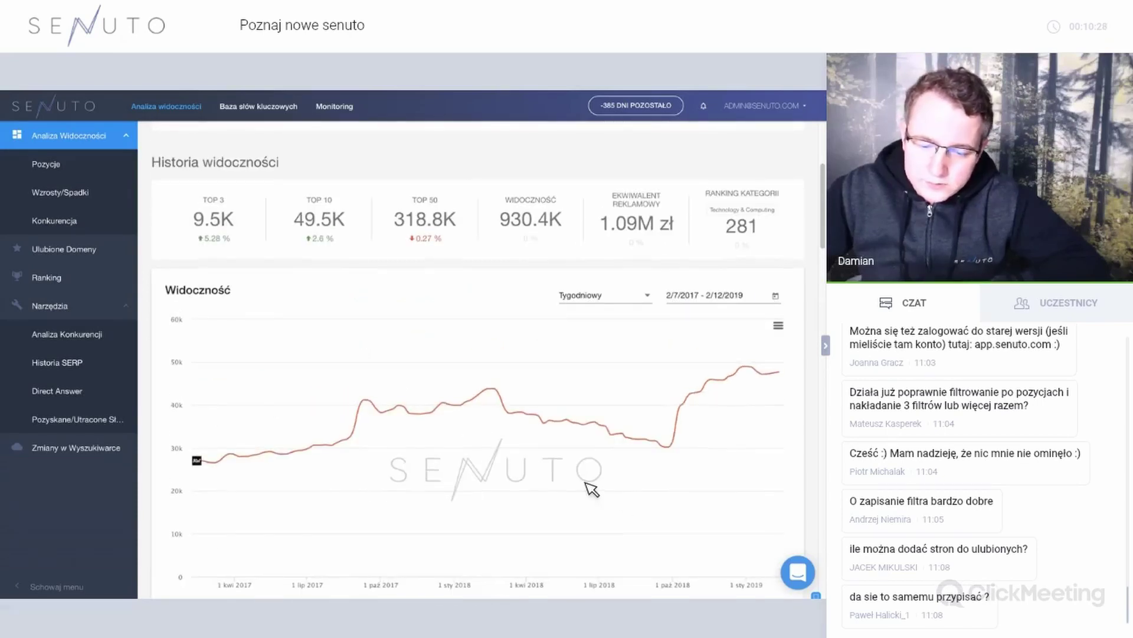
{"action": "scroll", "coordinate": [539, 458], "scroll_direction": "up", "scroll_amount": 2}
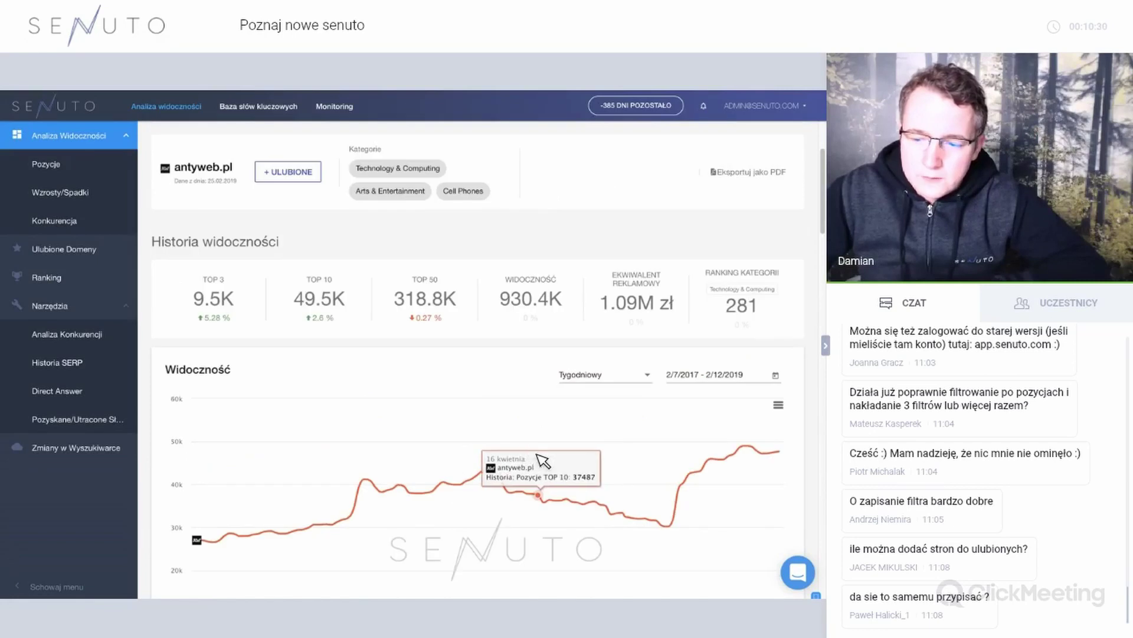
{"action": "left_click", "coordinate": [112, 198]}
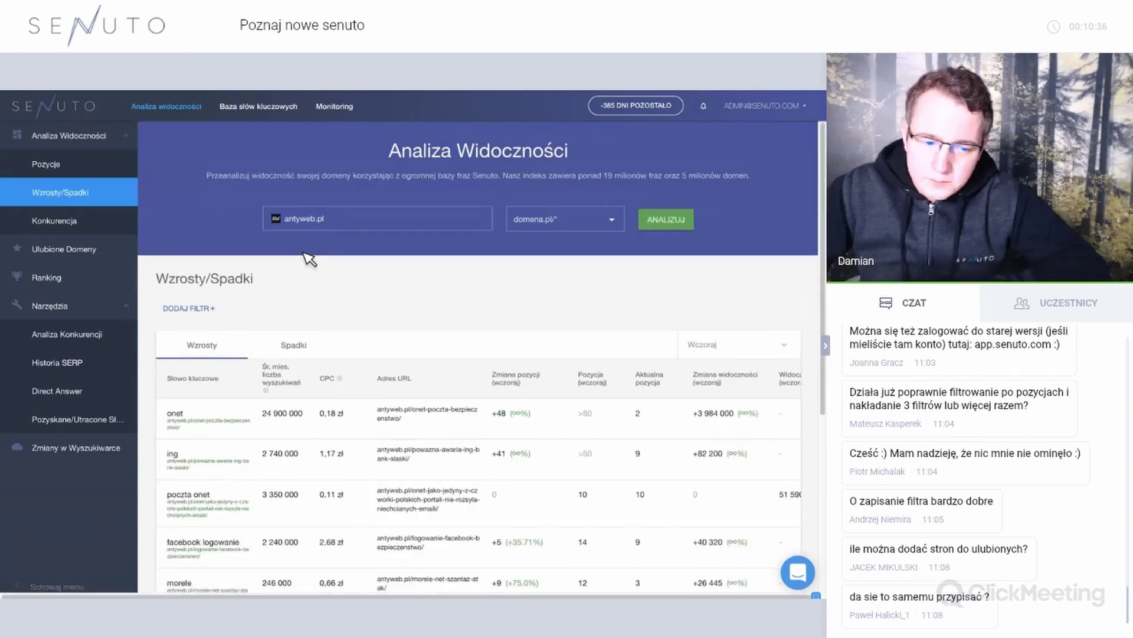
{"action": "scroll", "coordinate": [324, 281], "scroll_direction": "down", "scroll_amount": 1}
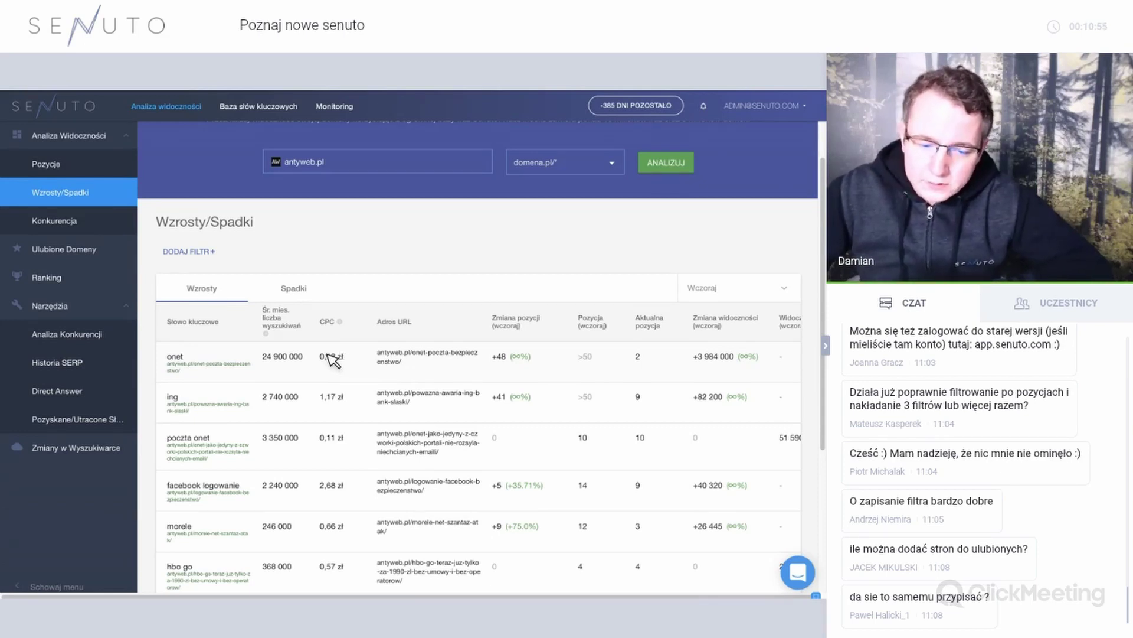
{"action": "scroll", "coordinate": [324, 355], "scroll_direction": "down", "scroll_amount": 2}
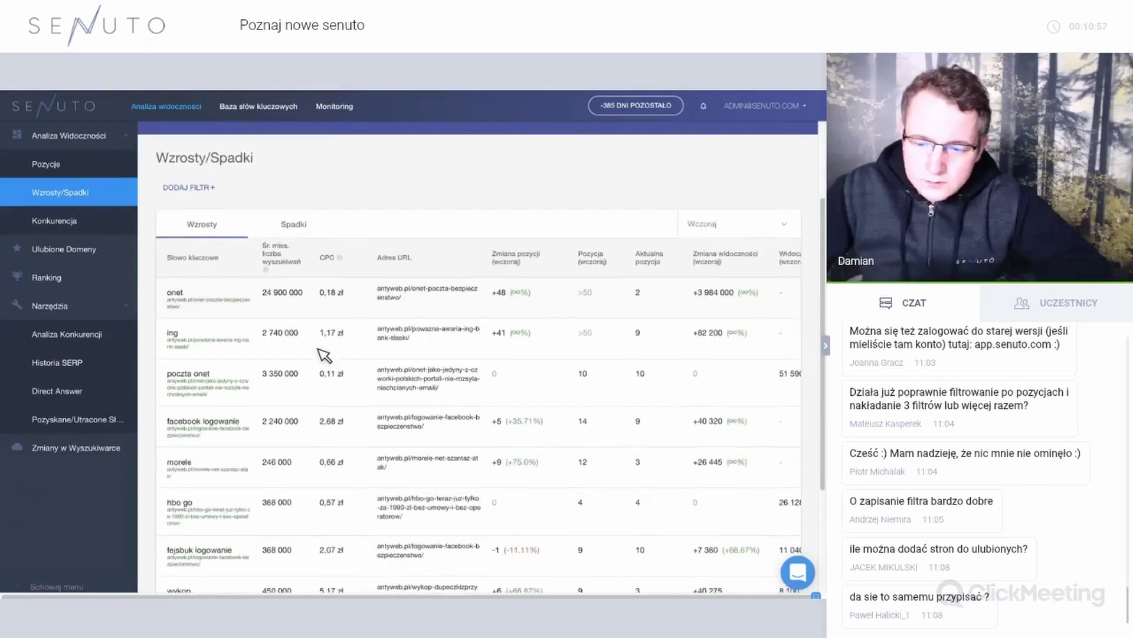
{"action": "scroll", "coordinate": [323, 354], "scroll_direction": "right", "scroll_amount": 1}
{"action": "scroll", "coordinate": [324, 355], "scroll_direction": "left", "scroll_amount": 1}
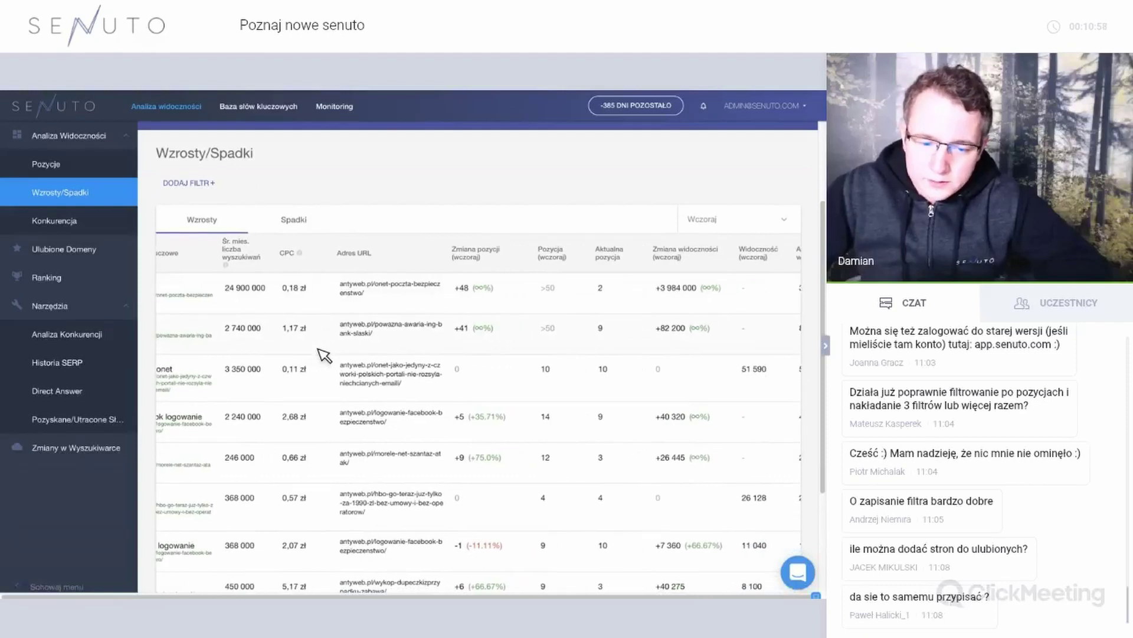
{"action": "scroll", "coordinate": [323, 354], "scroll_direction": "right", "scroll_amount": 1}
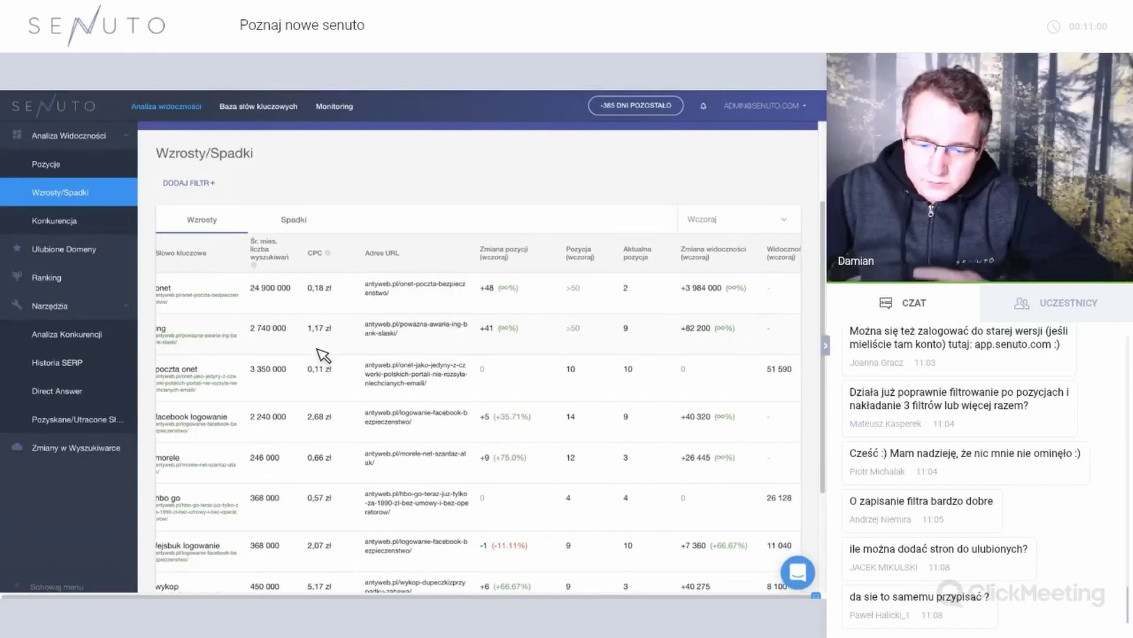
{"action": "scroll", "coordinate": [323, 355], "scroll_direction": "right", "scroll_amount": 2}
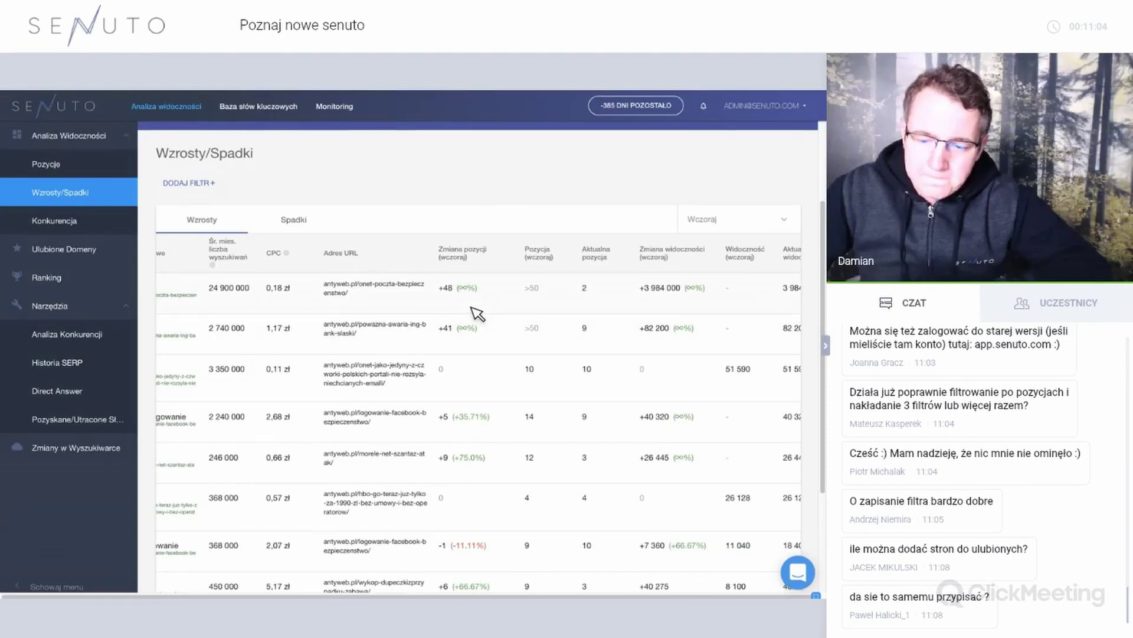
{"action": "scroll", "coordinate": [477, 313], "scroll_direction": "right", "scroll_amount": 2}
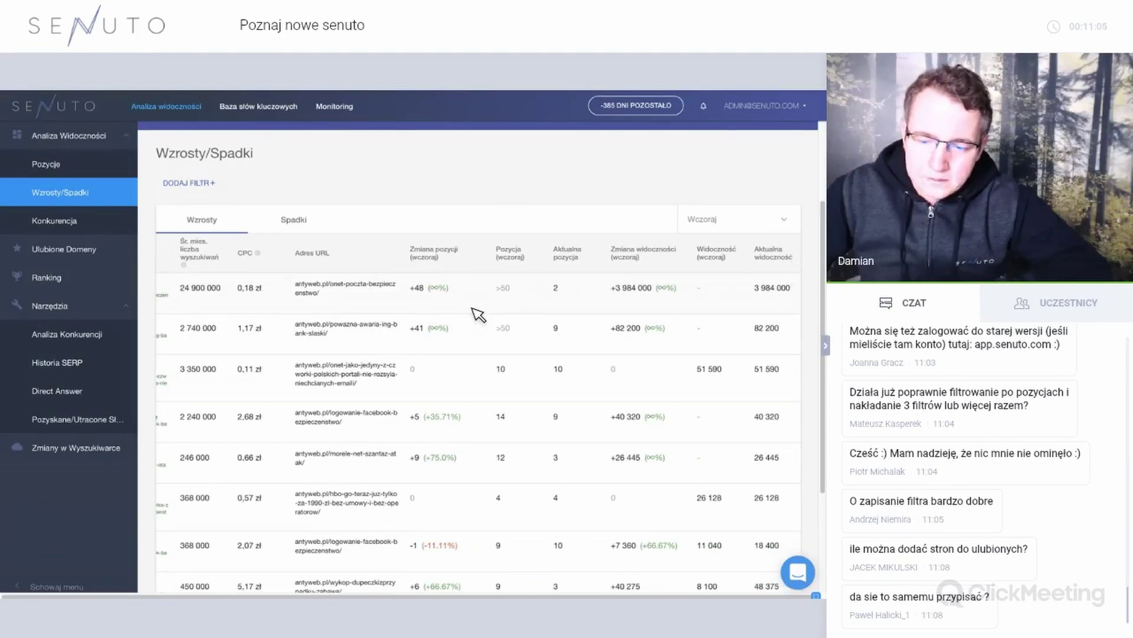
Keep yesterday as the comparison date and browse the antyweb.pl keyword position-change table.
{"action": "left_click", "coordinate": [732, 222]}
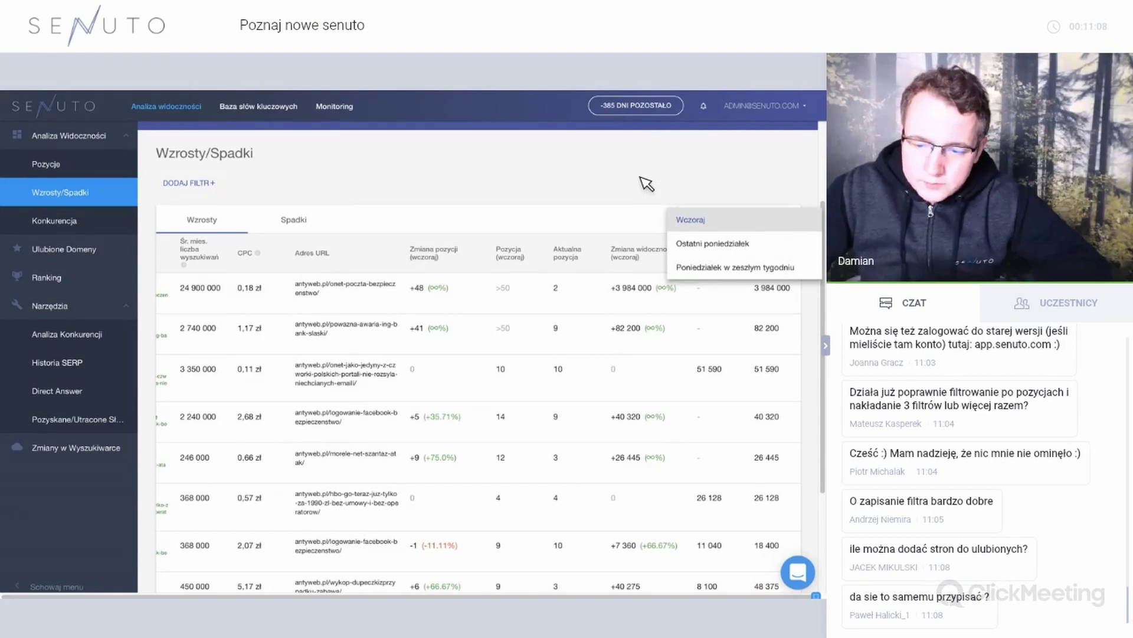
{"action": "left_click", "coordinate": [539, 298]}
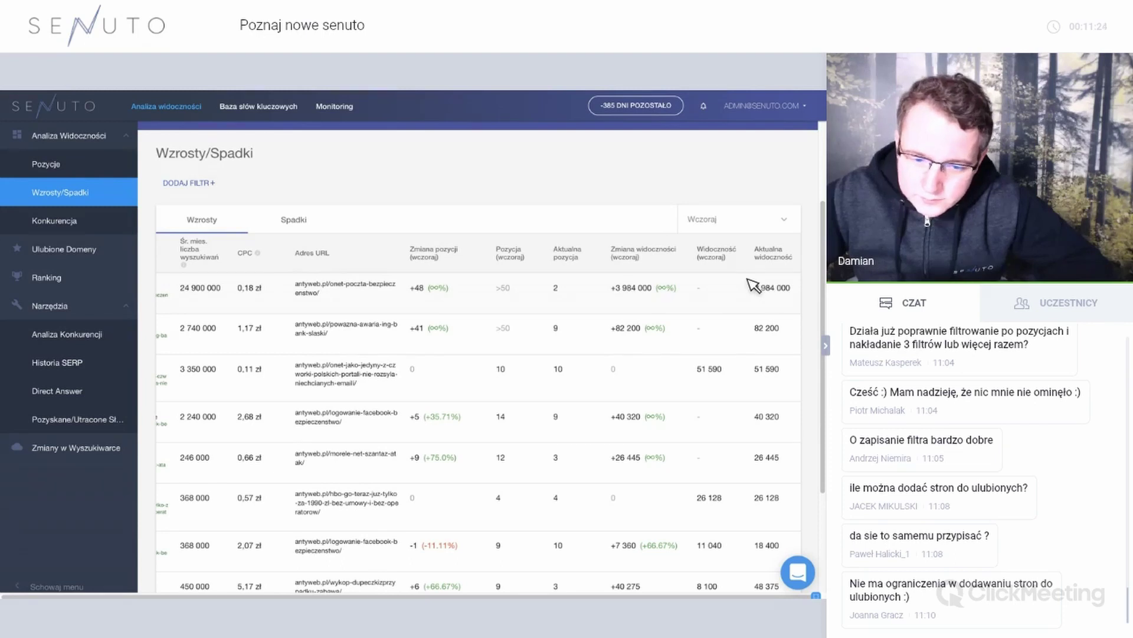
{"action": "scroll", "coordinate": [754, 287], "scroll_direction": "left", "scroll_amount": 3}
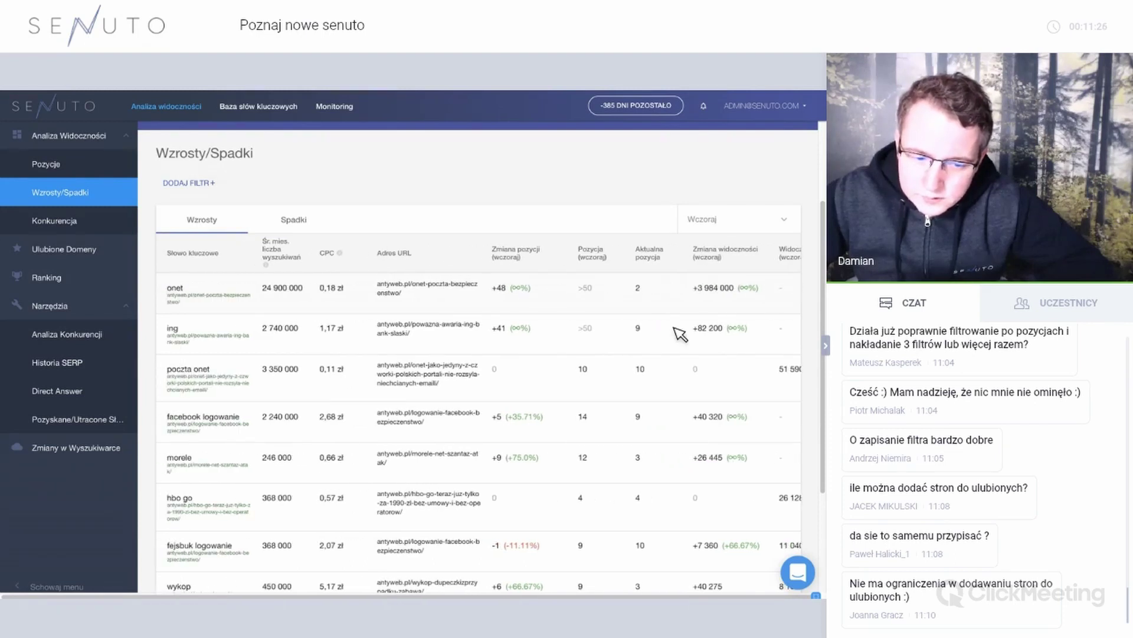
{"action": "scroll", "coordinate": [679, 331], "scroll_direction": "down", "scroll_amount": 1}
{"action": "scroll", "coordinate": [677, 329], "scroll_direction": "right", "scroll_amount": 3}
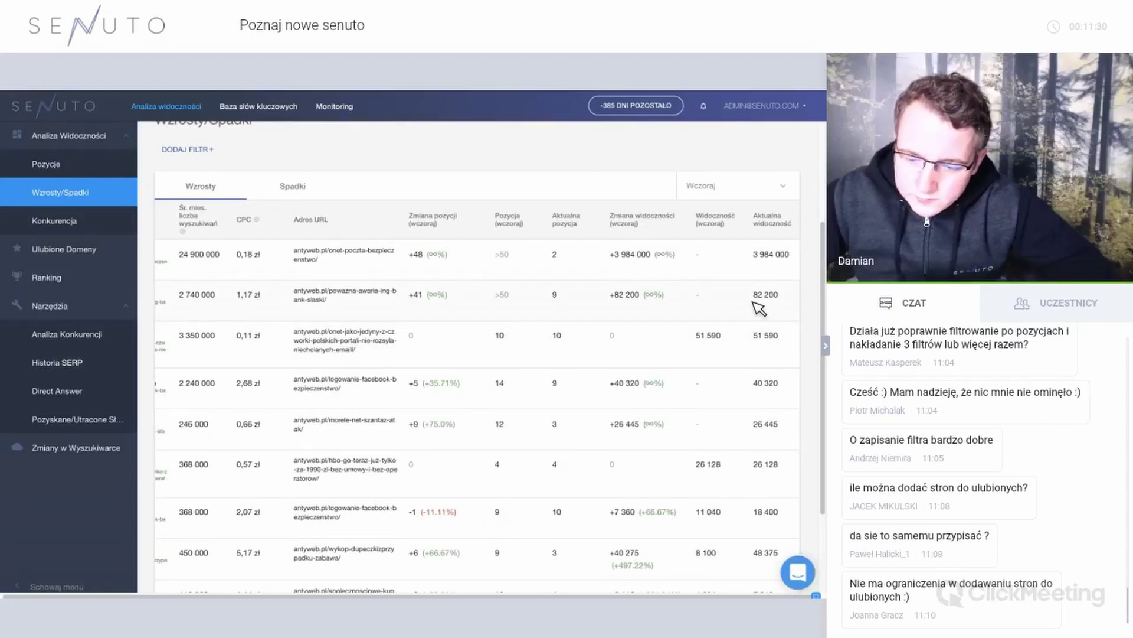
{"action": "scroll", "coordinate": [640, 379], "scroll_direction": "down", "scroll_amount": 1}
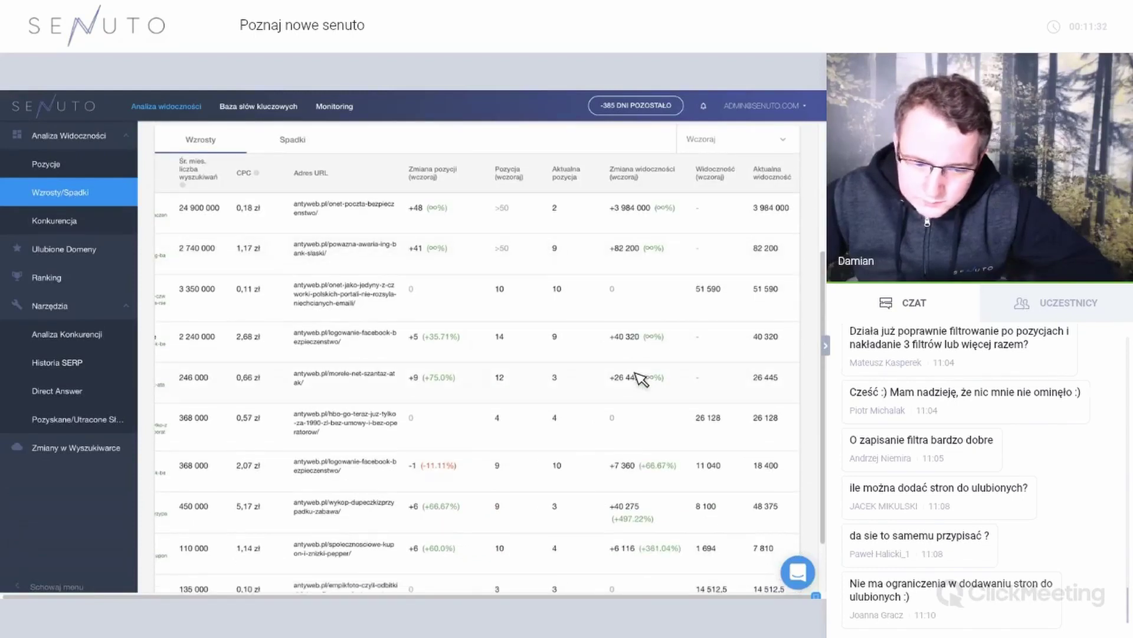
{"action": "scroll", "coordinate": [640, 379], "scroll_direction": "left", "scroll_amount": 3}
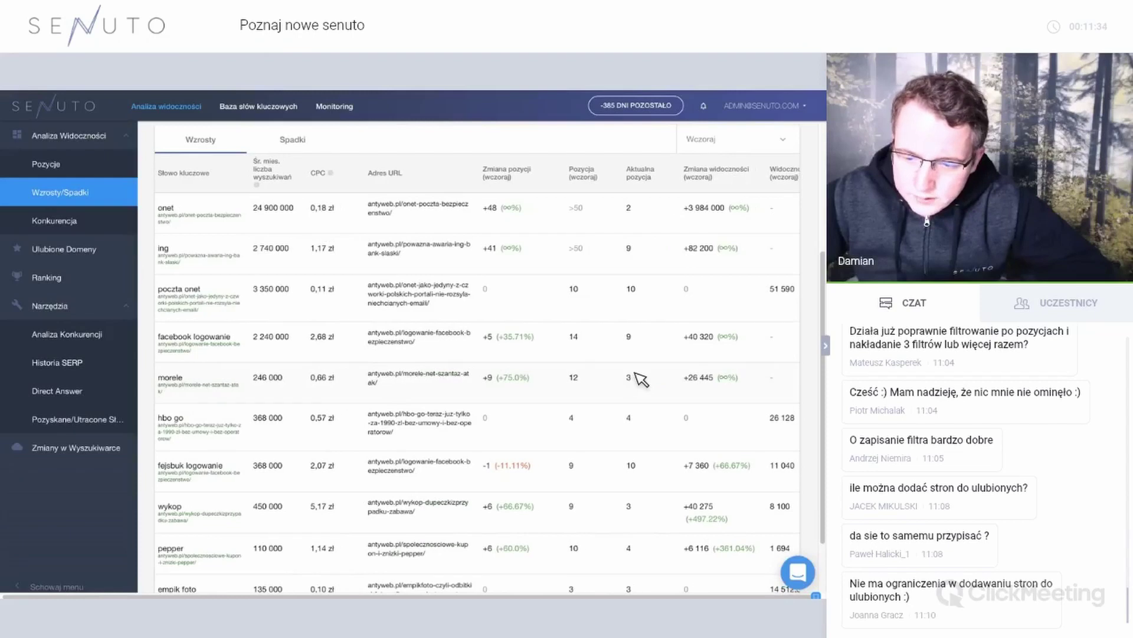
{"action": "scroll", "coordinate": [641, 379], "scroll_direction": "right", "scroll_amount": 2}
{"action": "scroll", "coordinate": [723, 380], "scroll_direction": "right", "scroll_amount": 1}
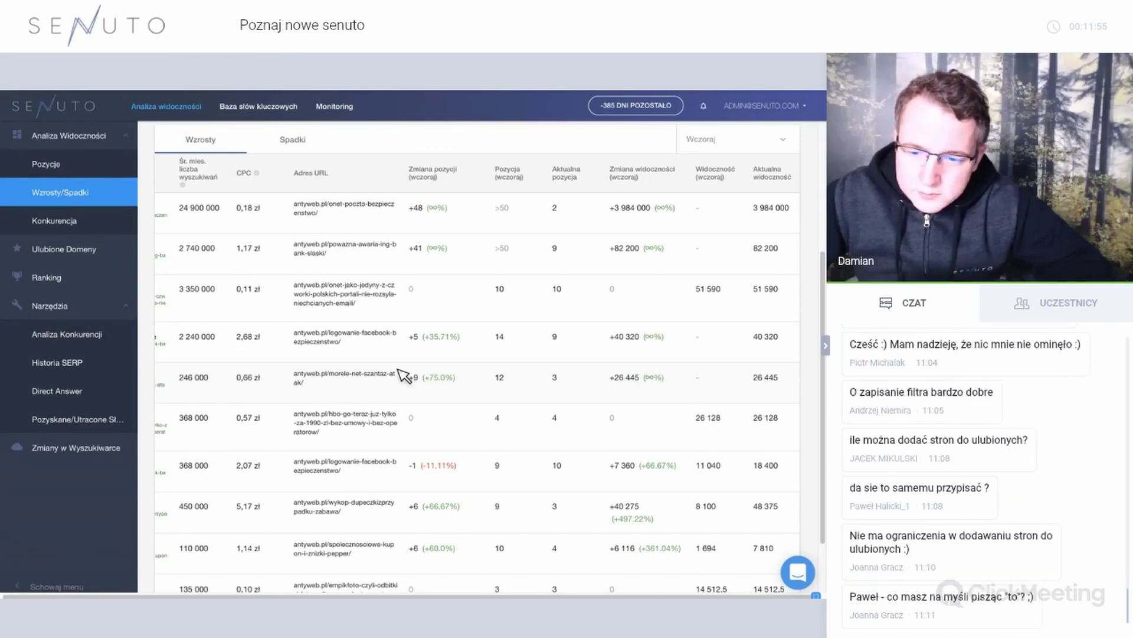
{"action": "scroll", "coordinate": [313, 233], "scroll_direction": "up", "scroll_amount": 1}
{"action": "scroll", "coordinate": [313, 233], "scroll_direction": "up", "scroll_amount": 5}
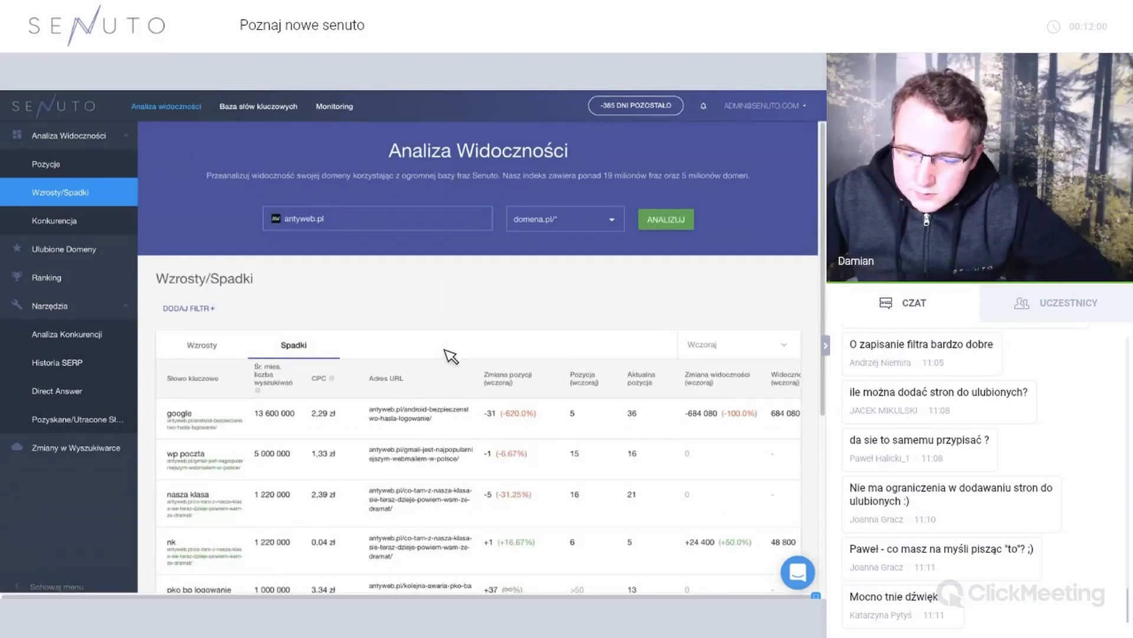
{"action": "scroll", "coordinate": [451, 355], "scroll_direction": "down", "scroll_amount": 3}
{"action": "scroll", "coordinate": [434, 344], "scroll_direction": "up", "scroll_amount": 1}
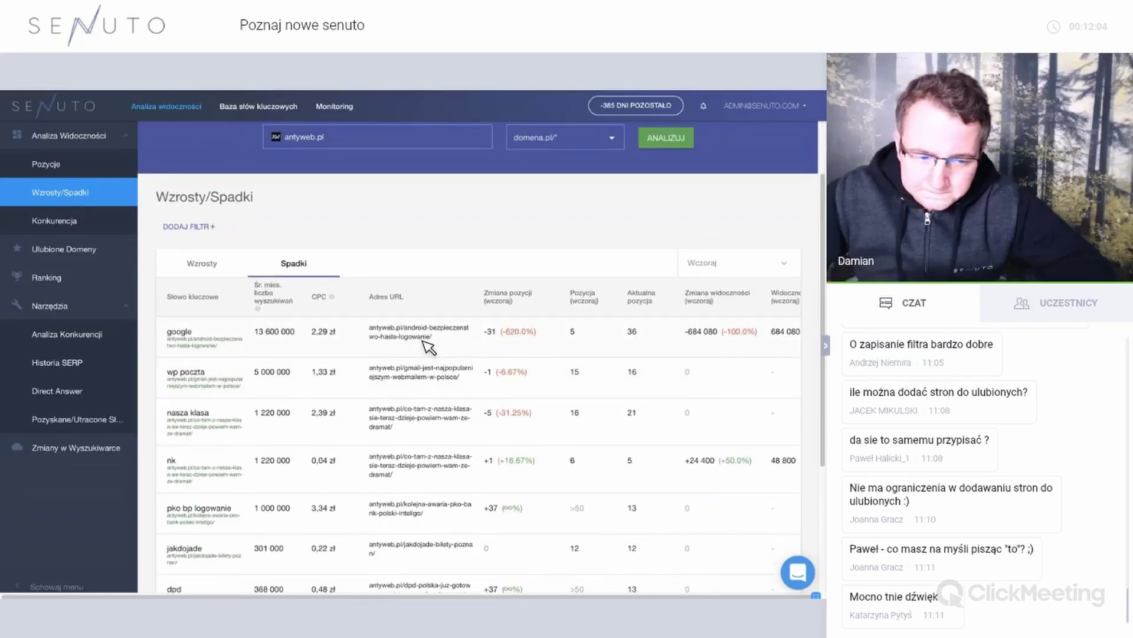
{"action": "scroll", "coordinate": [425, 340], "scroll_direction": "up", "scroll_amount": 1}
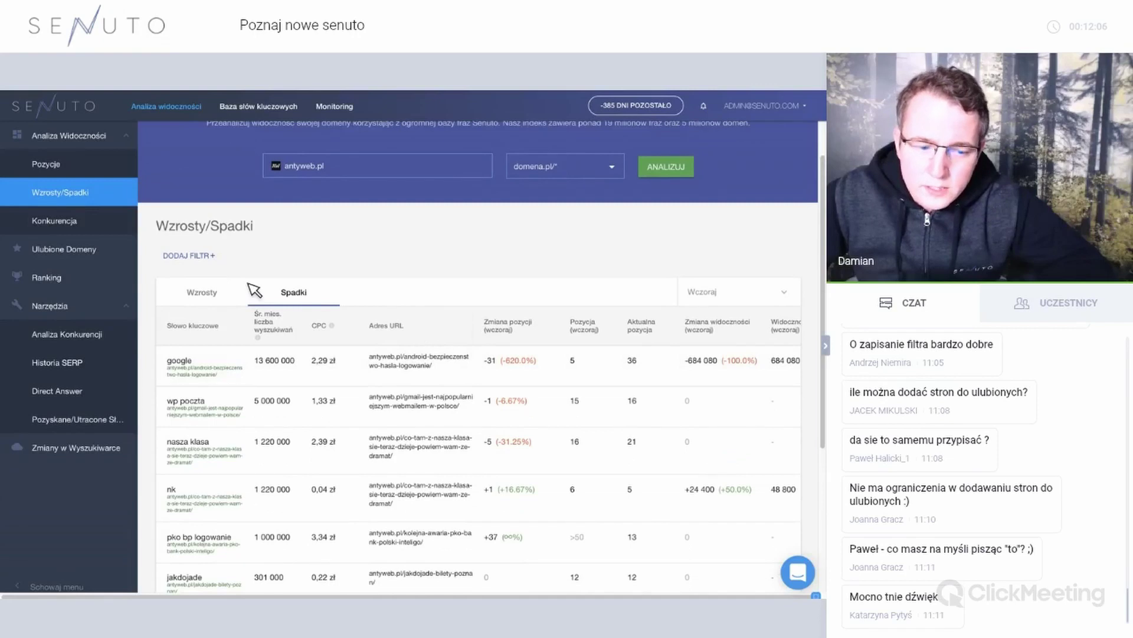
Open the Ranking widoczności page, headed by wikipedia.org, youtube.com and olx.pl.
{"action": "left_click", "coordinate": [113, 280]}
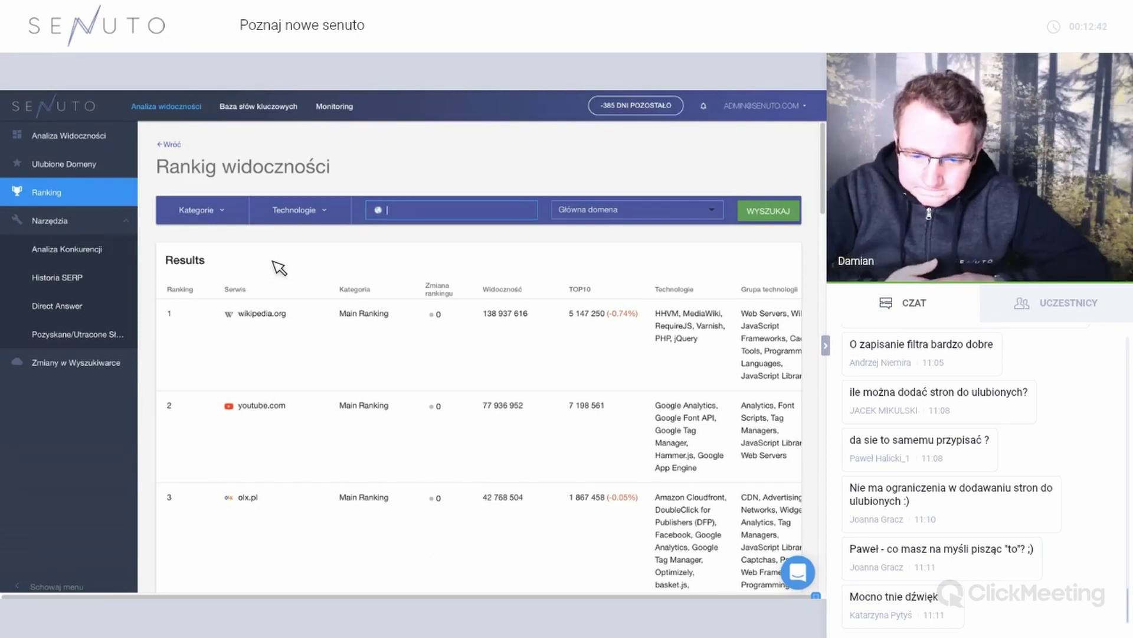
Filter the visibility ranking to the Kariera > Poszukiwanie pracy category.
{"action": "left_click", "coordinate": [235, 217]}
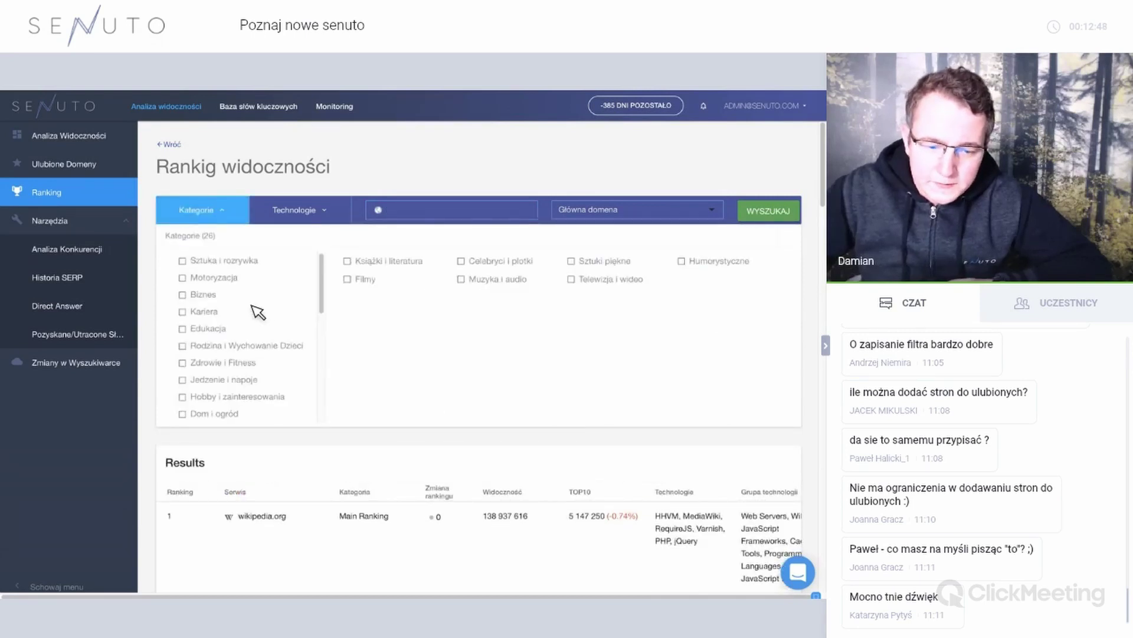
{"action": "mouse_move", "coordinate": [215, 316]}
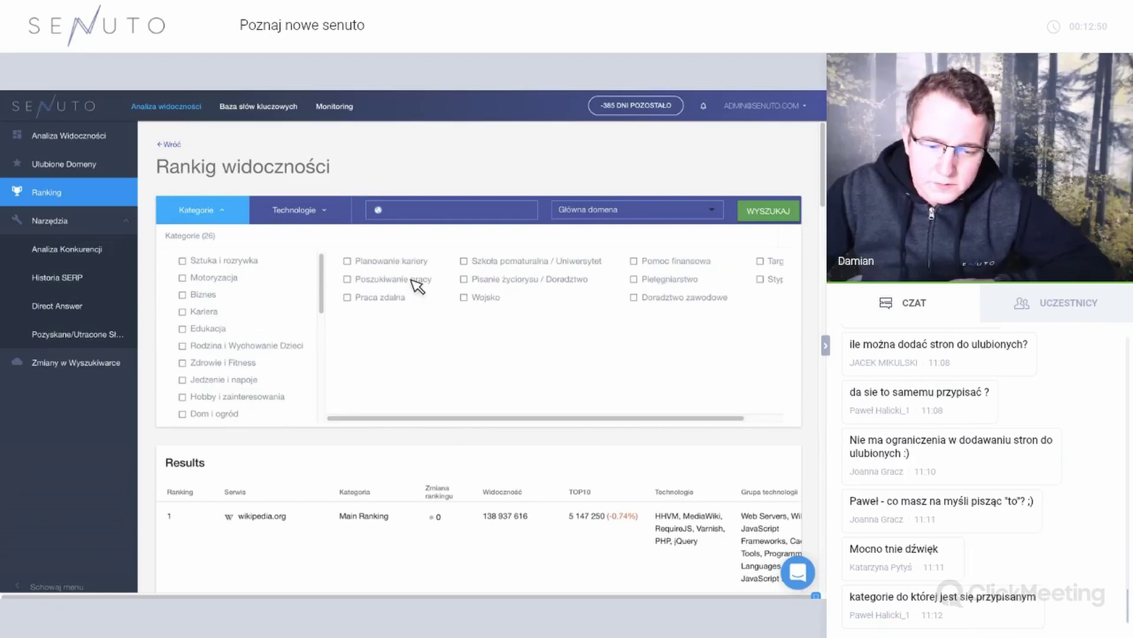
{"action": "left_click", "coordinate": [412, 280]}
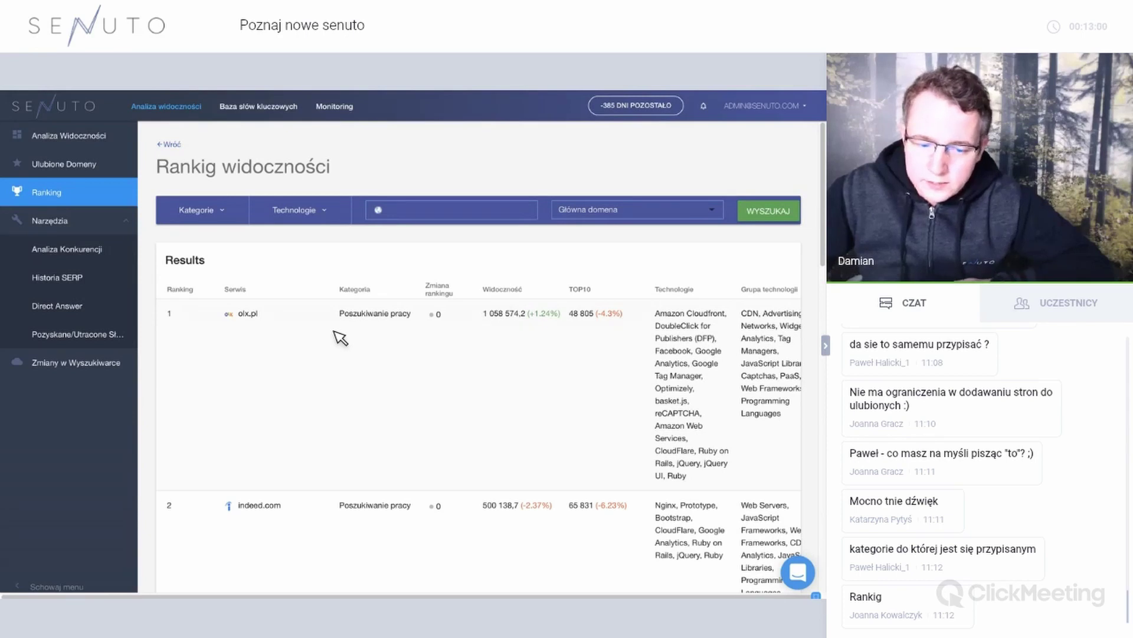
Scroll down the job-search visibility ranking and go to results page 2.
{"action": "scroll", "coordinate": [340, 338], "scroll_direction": "down", "scroll_amount": 1}
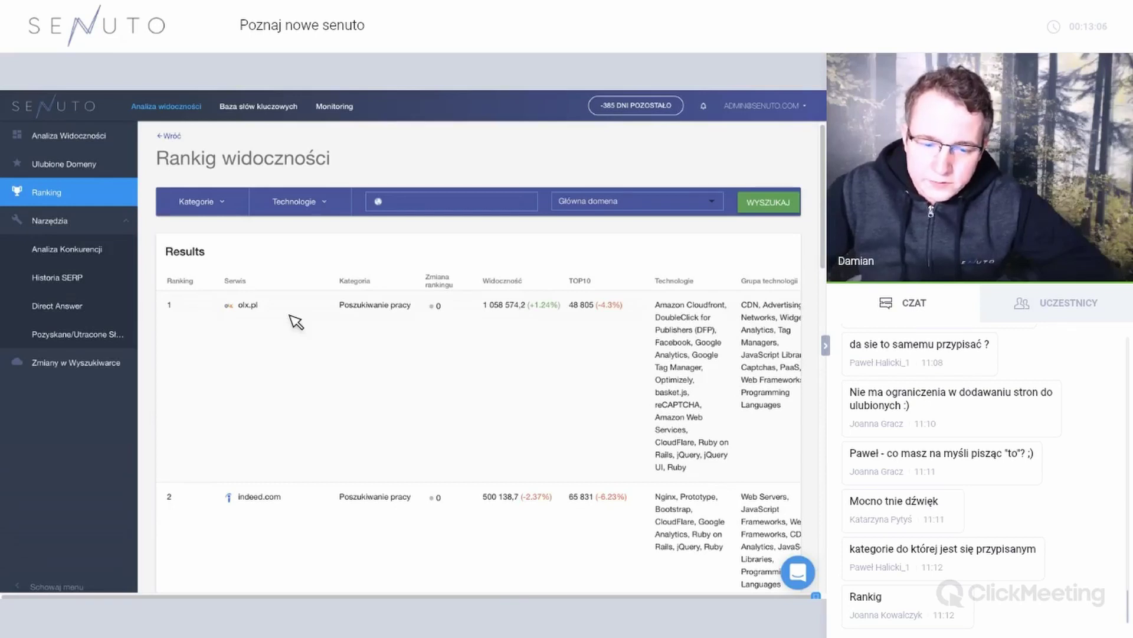
{"action": "scroll", "coordinate": [443, 313], "scroll_direction": "right", "scroll_amount": 1}
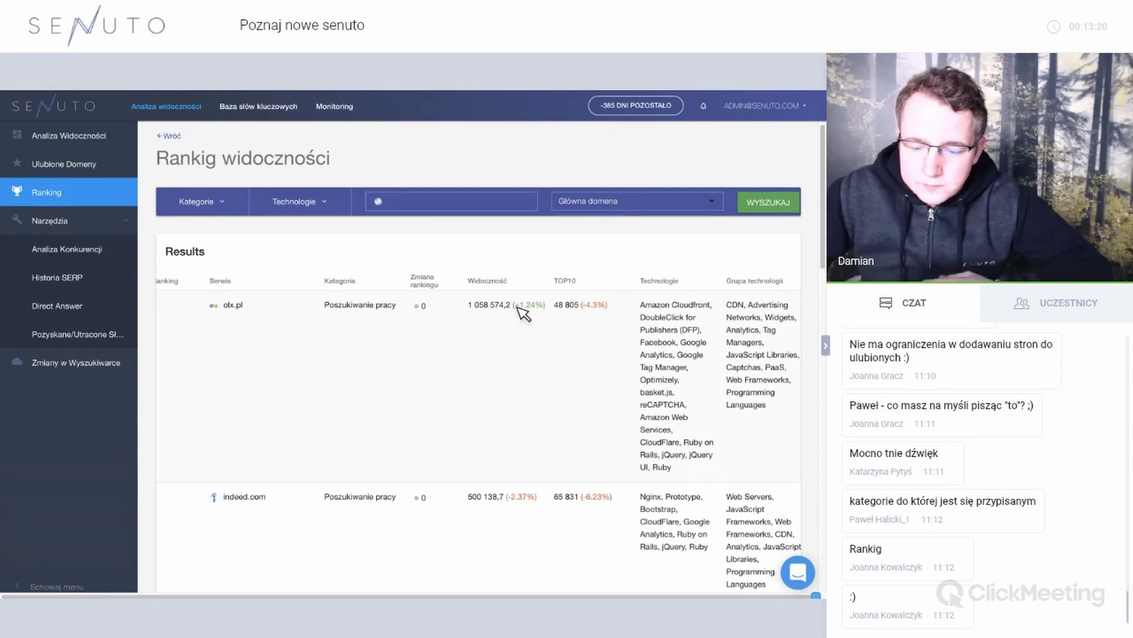
{"action": "scroll", "coordinate": [511, 315], "scroll_direction": "down", "scroll_amount": 1}
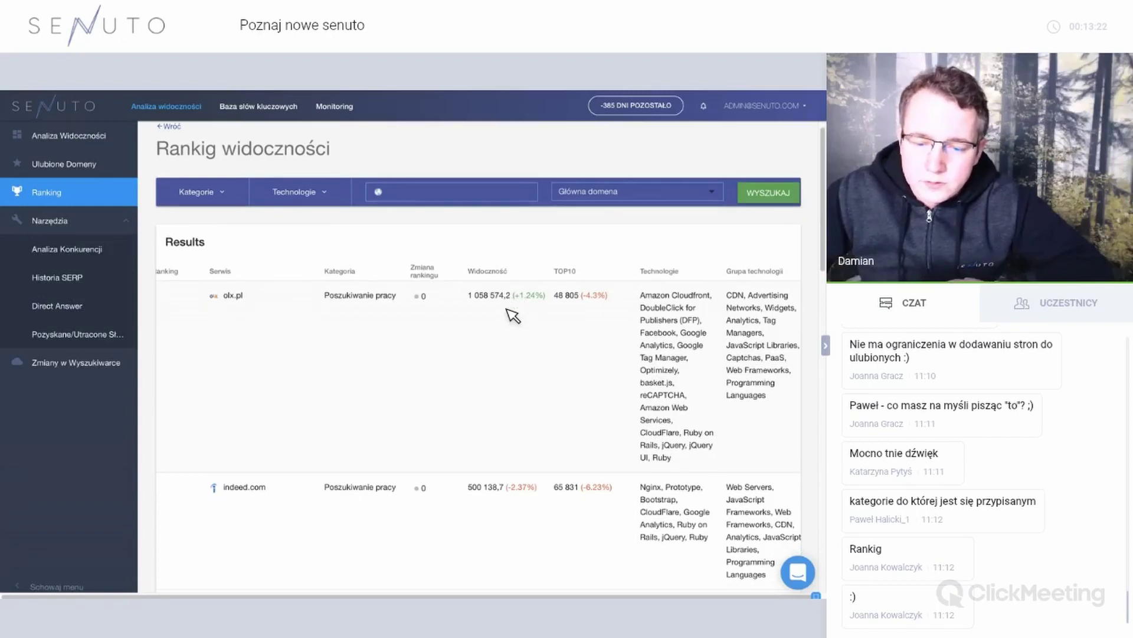
{"action": "scroll", "coordinate": [511, 315], "scroll_direction": "down", "scroll_amount": 2}
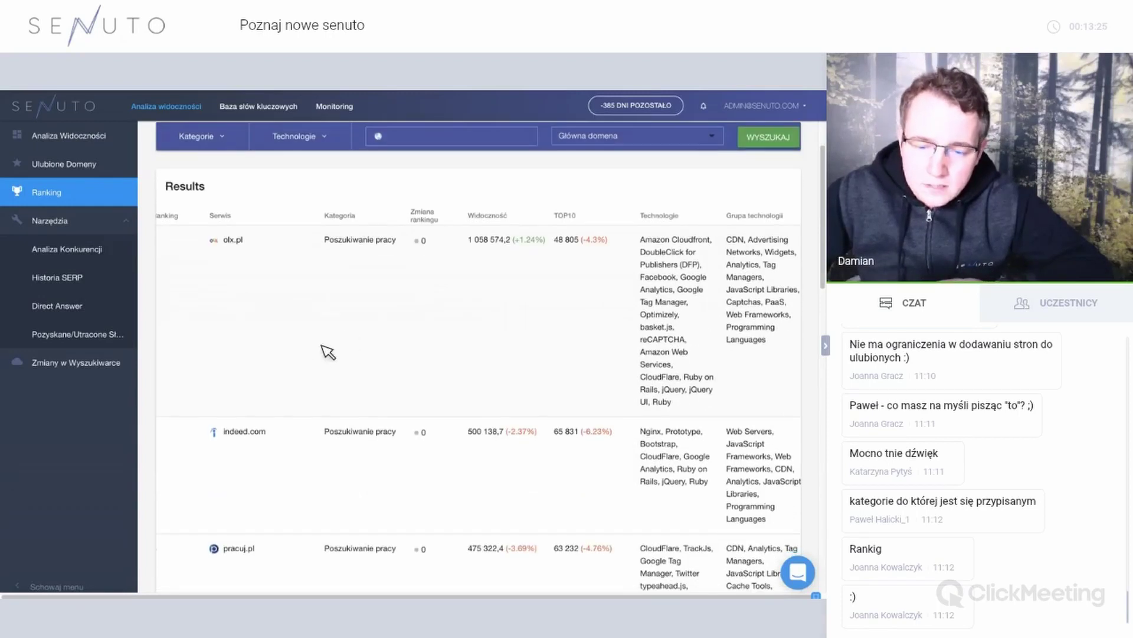
{"action": "scroll", "coordinate": [288, 366], "scroll_direction": "down", "scroll_amount": 2}
{"action": "scroll", "coordinate": [348, 369], "scroll_direction": "left", "scroll_amount": 1}
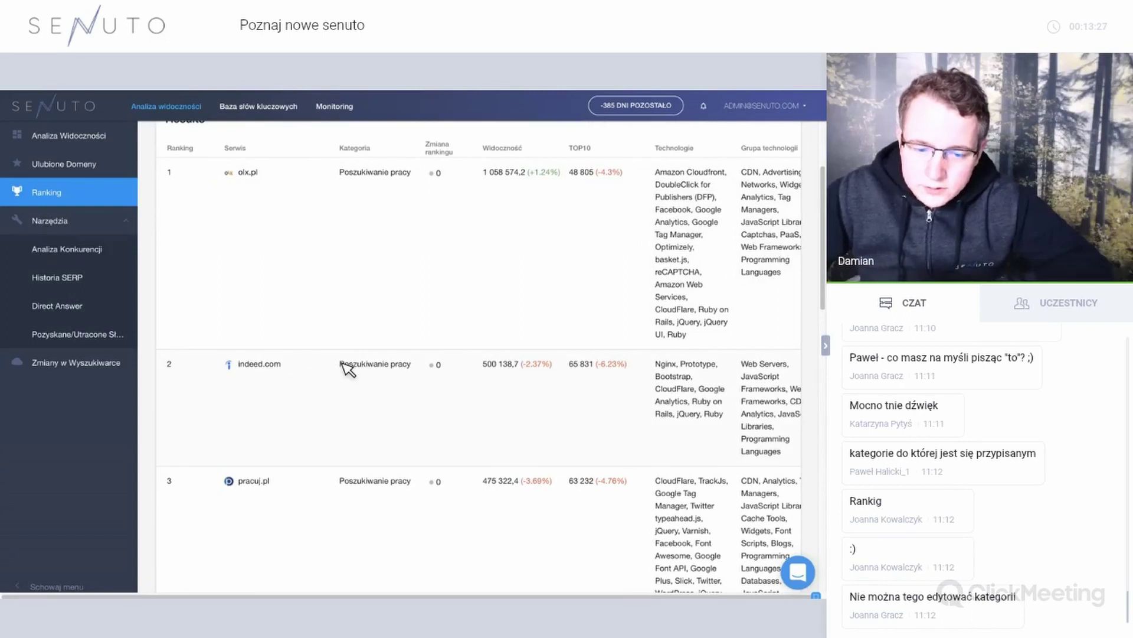
{"action": "scroll", "coordinate": [349, 369], "scroll_direction": "down", "scroll_amount": 3}
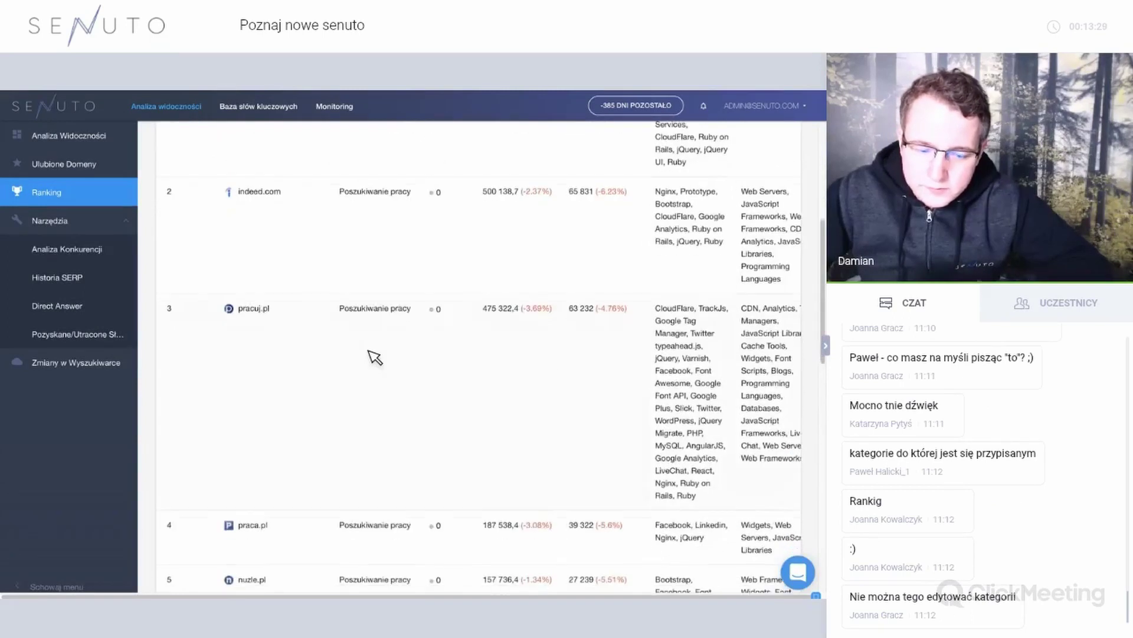
{"action": "scroll", "coordinate": [375, 356], "scroll_direction": "down", "scroll_amount": 10}
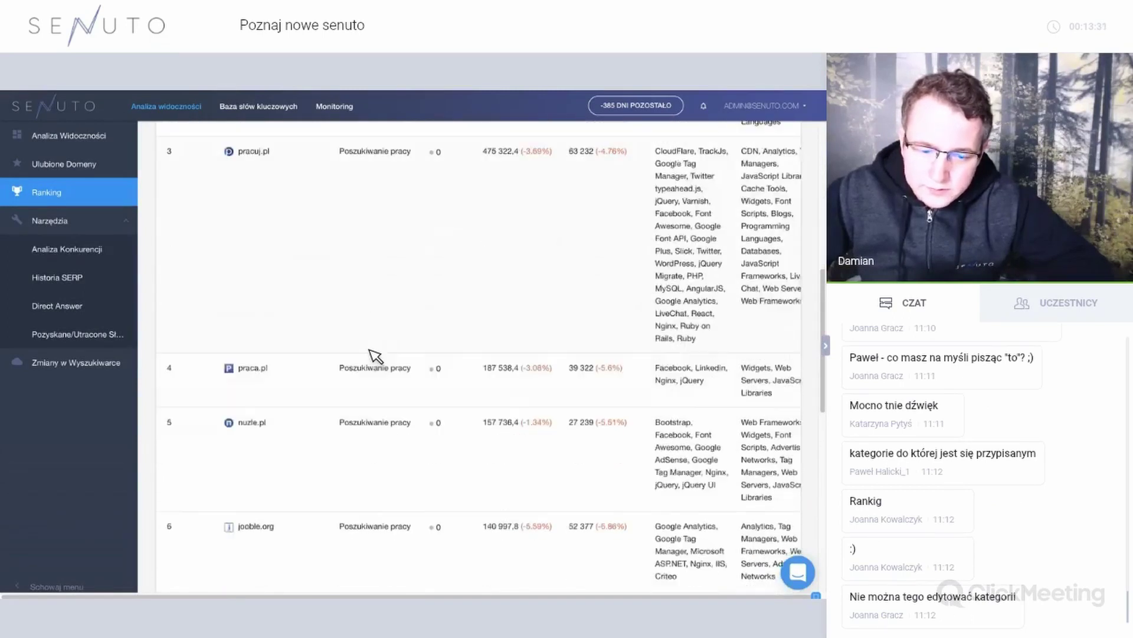
{"action": "scroll", "coordinate": [375, 356], "scroll_direction": "down", "scroll_amount": 3}
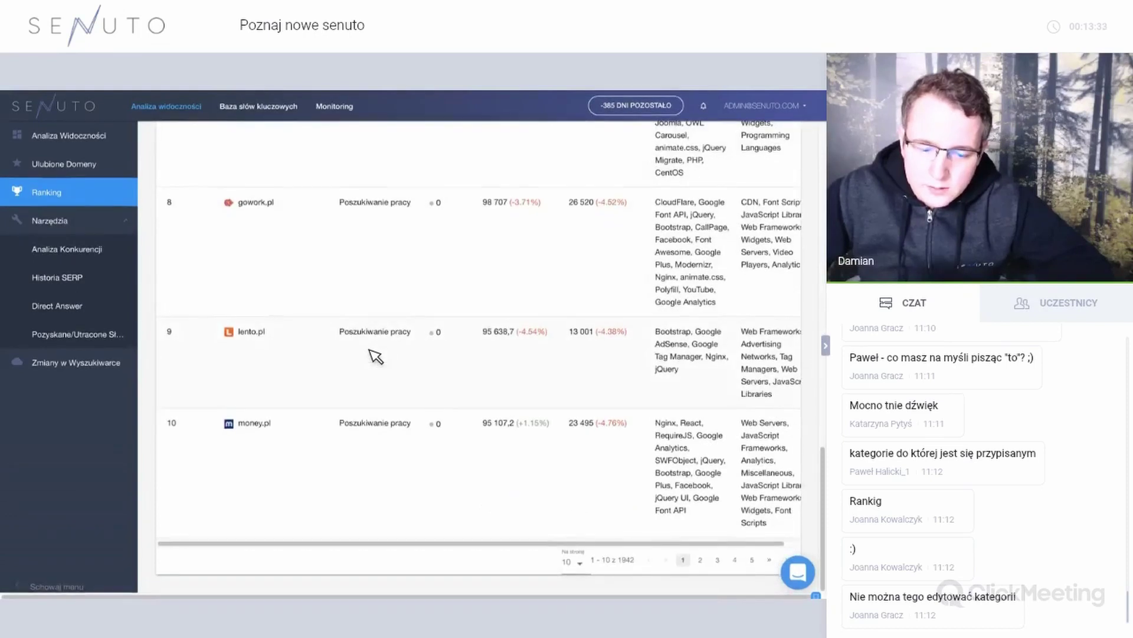
{"action": "left_click", "coordinate": [701, 561]}
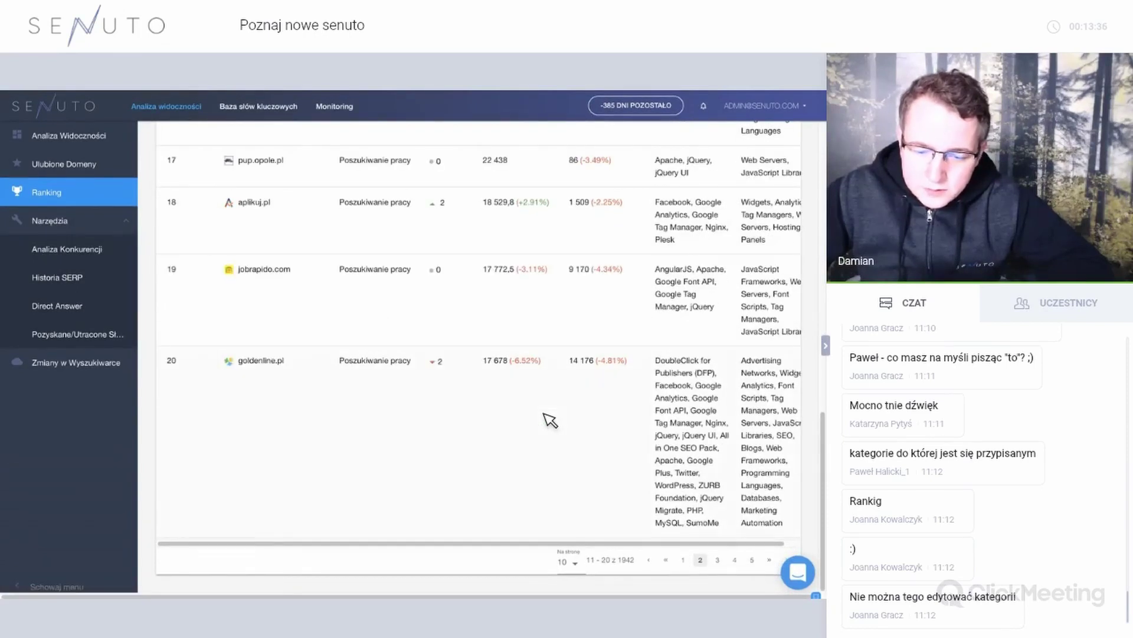
Browse the ranking results and return to the top of the table.
{"action": "scroll", "coordinate": [551, 417], "scroll_direction": "up", "scroll_amount": 5}
{"action": "scroll", "coordinate": [554, 418], "scroll_direction": "up", "scroll_amount": 5}
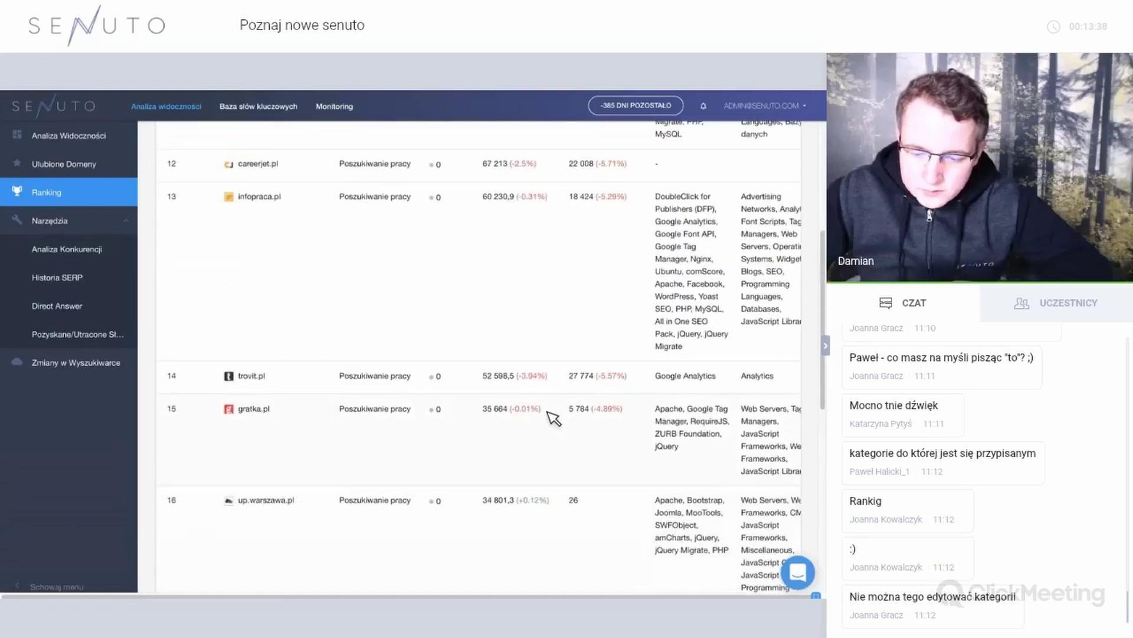
{"action": "scroll", "coordinate": [552, 417], "scroll_direction": "down", "scroll_amount": 2}
{"action": "scroll", "coordinate": [550, 418], "scroll_direction": "down", "scroll_amount": 5}
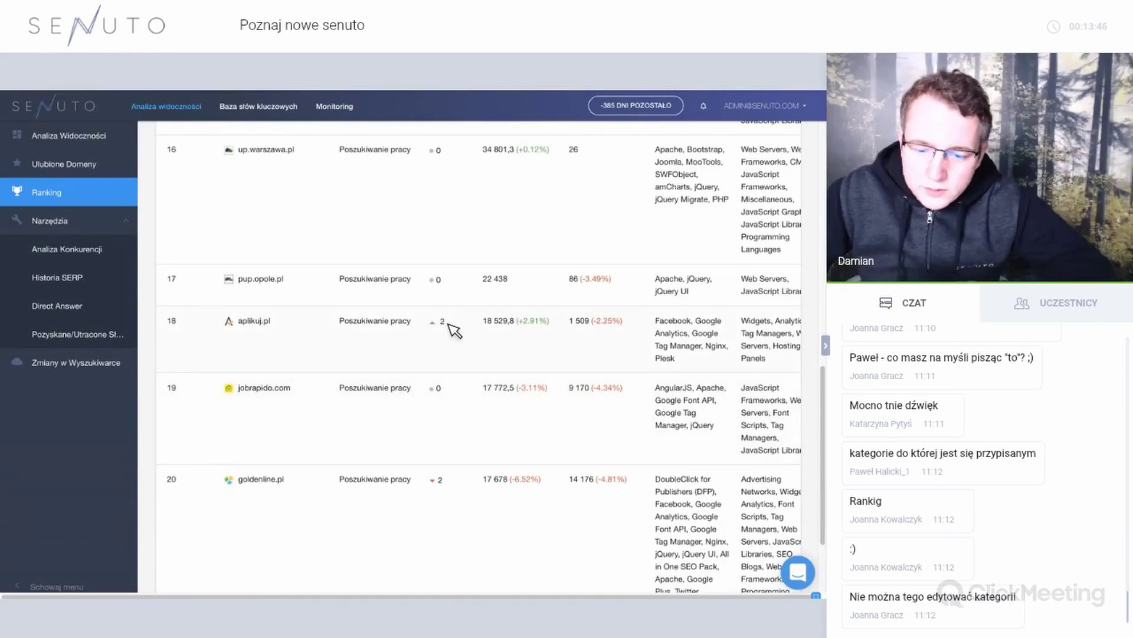
{"action": "scroll", "coordinate": [455, 330], "scroll_direction": "up", "scroll_amount": 7}
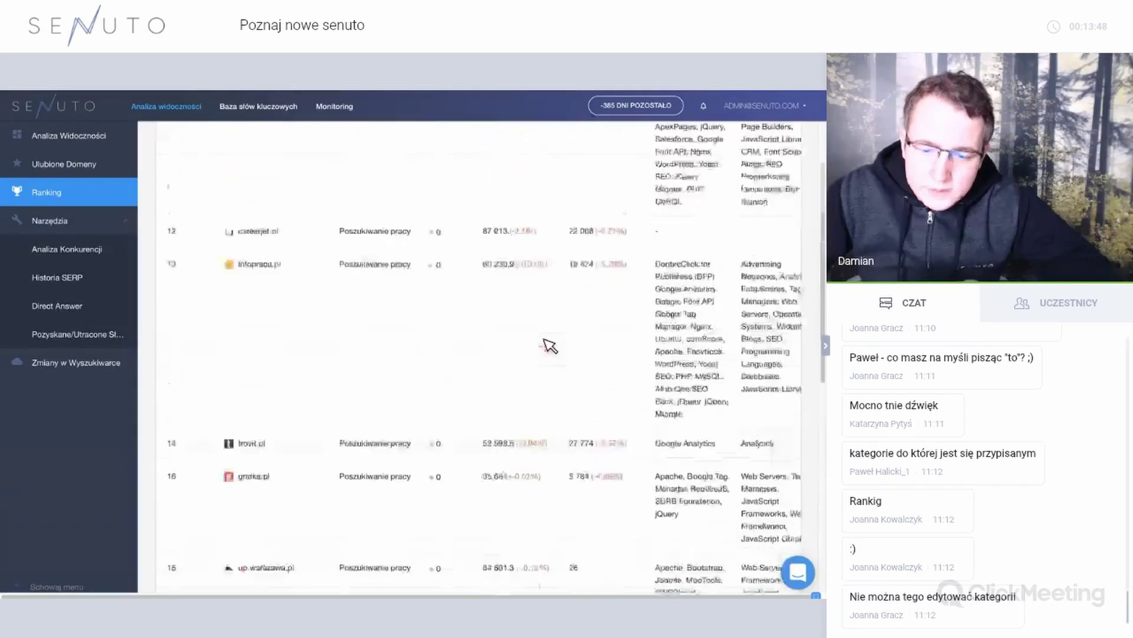
{"action": "scroll", "coordinate": [697, 570], "scroll_direction": "down", "scroll_amount": 8}
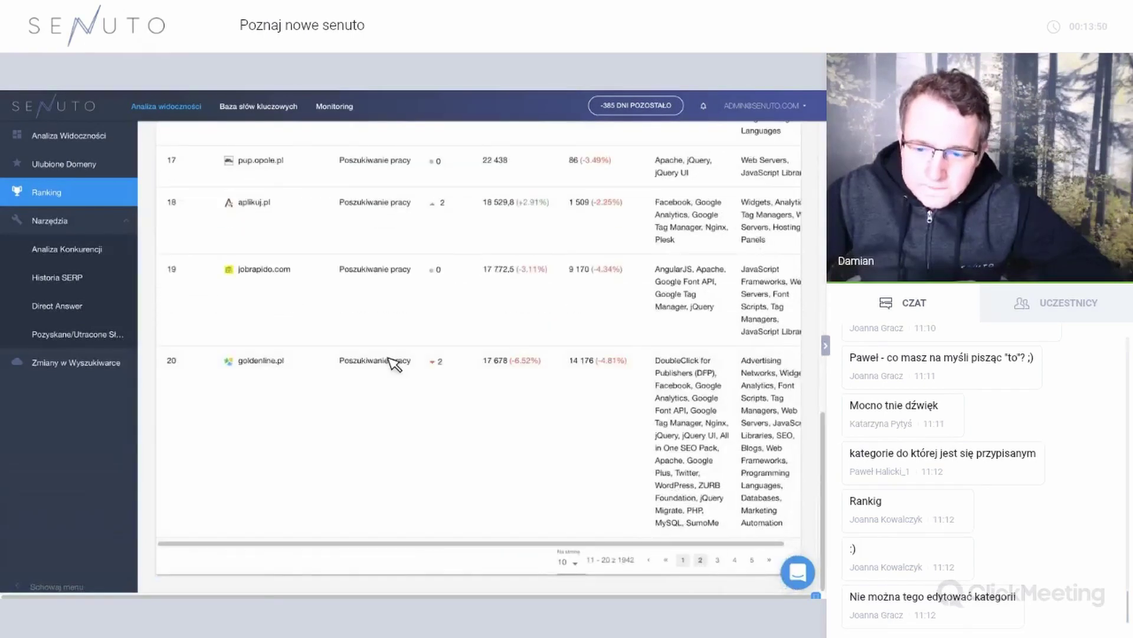
{"action": "scroll", "coordinate": [265, 253], "scroll_direction": "up", "scroll_amount": 8}
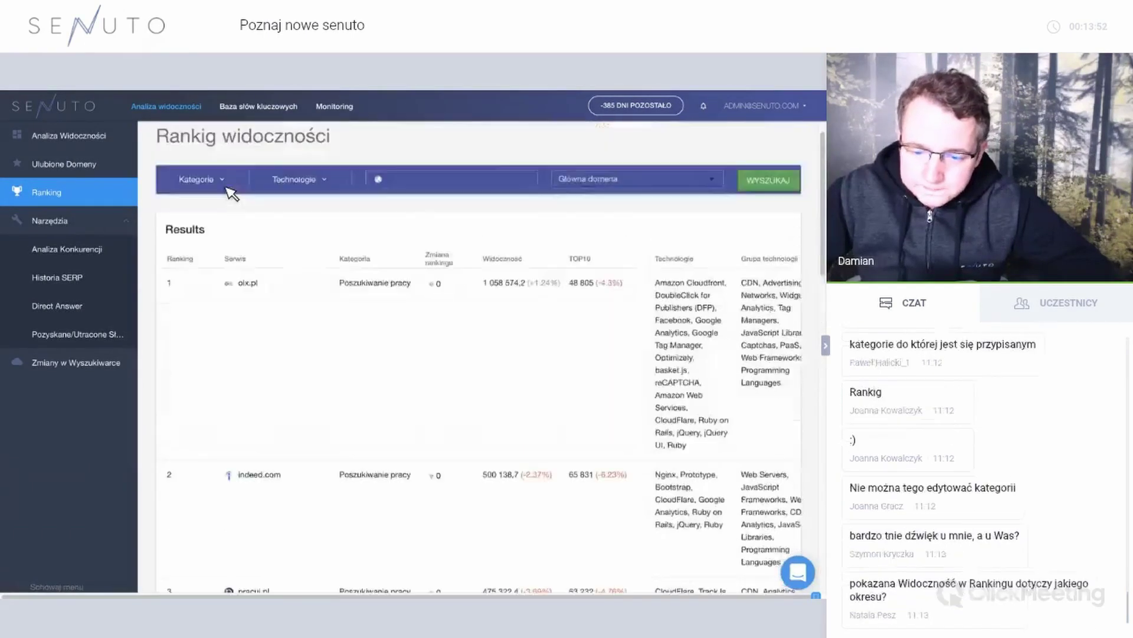
Look through the Kategorie filter options for the visibility ranking.
{"action": "left_click", "coordinate": [229, 188]}
{"action": "scroll", "coordinate": [255, 284], "scroll_direction": "down", "scroll_amount": 5}
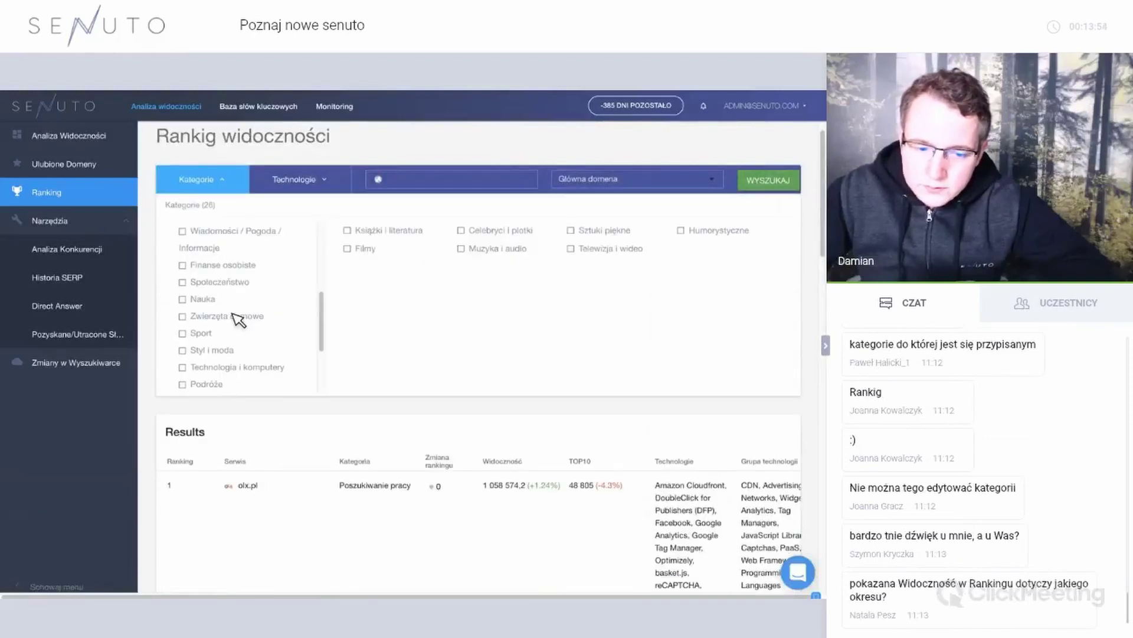
{"action": "scroll", "coordinate": [233, 300], "scroll_direction": "up", "scroll_amount": 4}
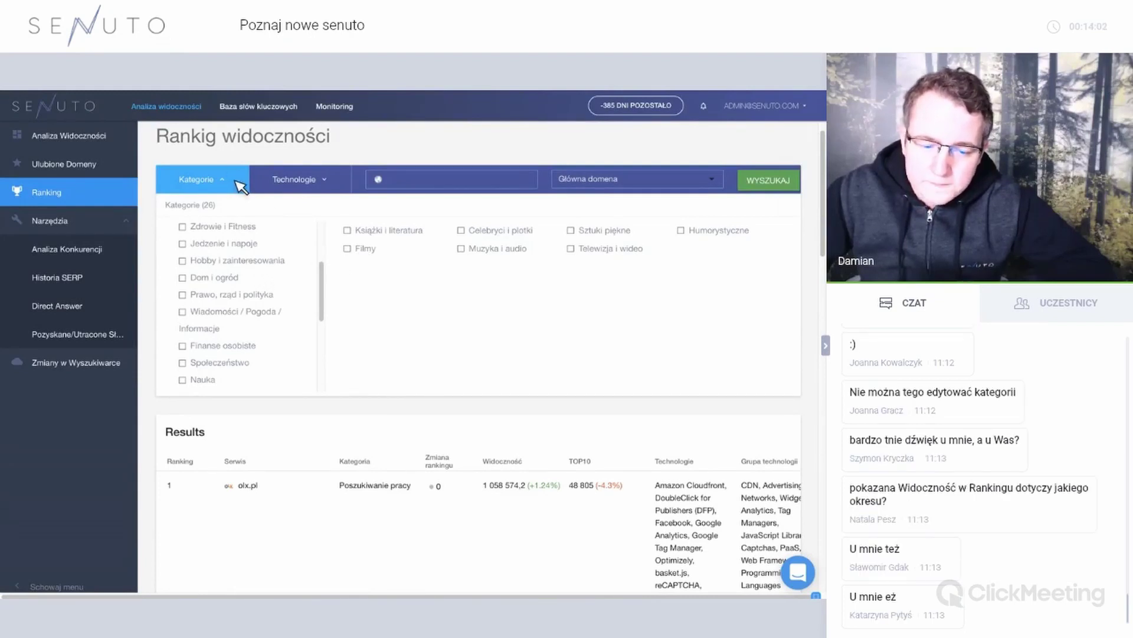
Switch to the Technologie filter list and open its blog platforms group.
{"action": "left_click", "coordinate": [325, 183]}
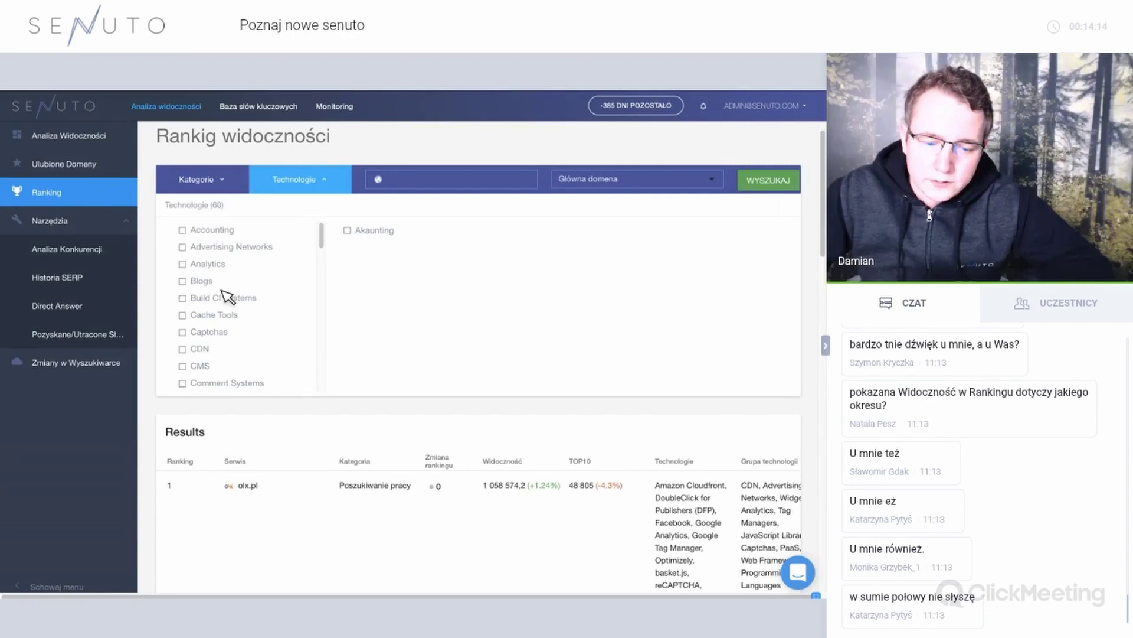
{"action": "scroll", "coordinate": [227, 296], "scroll_direction": "down", "scroll_amount": 5}
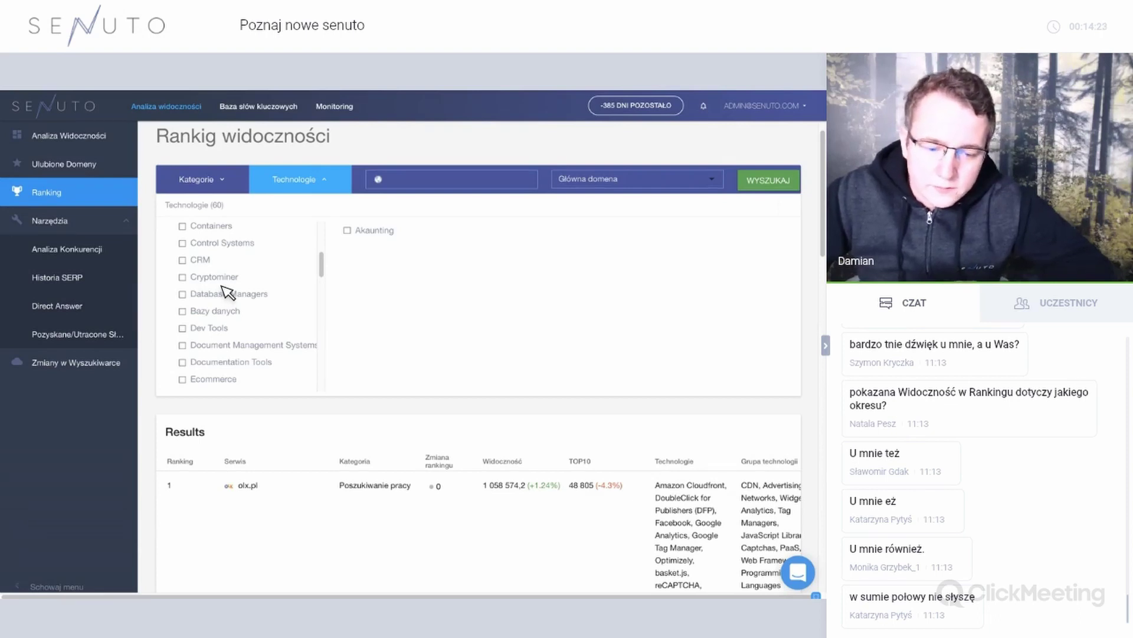
{"action": "scroll", "coordinate": [227, 292], "scroll_direction": "down", "scroll_amount": 10}
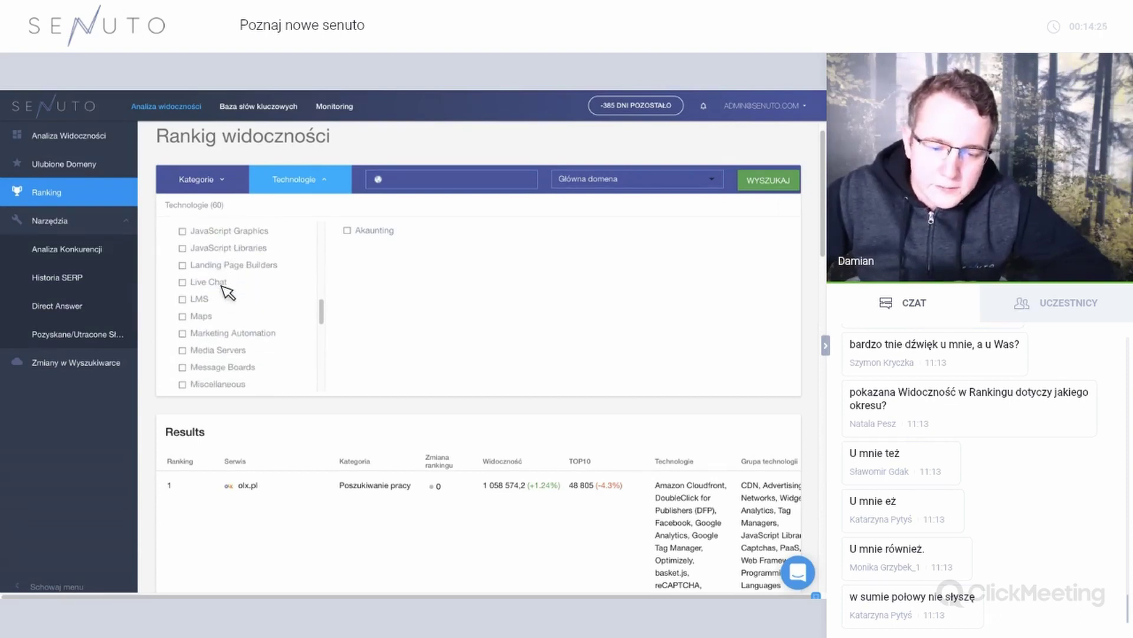
{"action": "scroll", "coordinate": [227, 292], "scroll_direction": "down", "scroll_amount": 10}
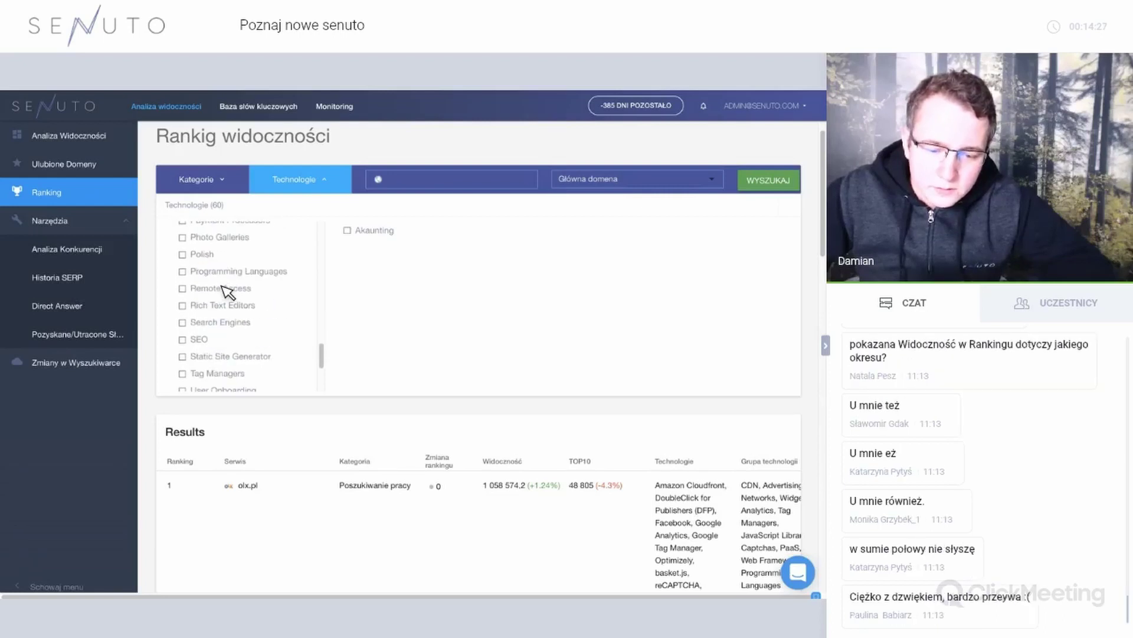
{"action": "scroll", "coordinate": [227, 292], "scroll_direction": "down", "scroll_amount": 5}
{"action": "scroll", "coordinate": [227, 292], "scroll_direction": "up", "scroll_amount": 5}
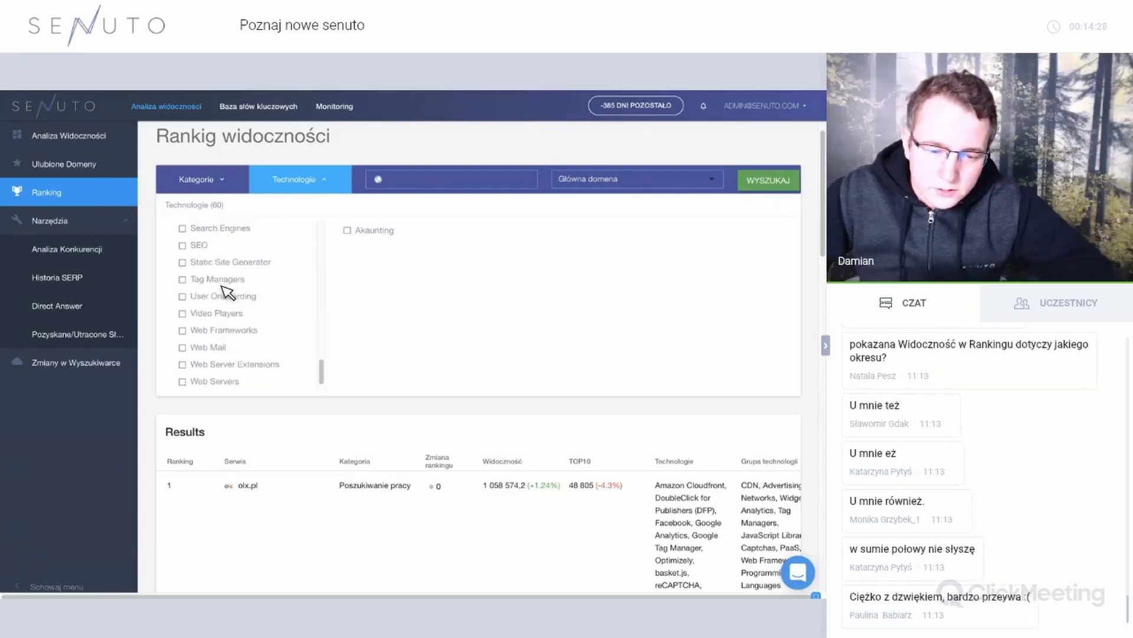
{"action": "scroll", "coordinate": [228, 292], "scroll_direction": "up", "scroll_amount": 7}
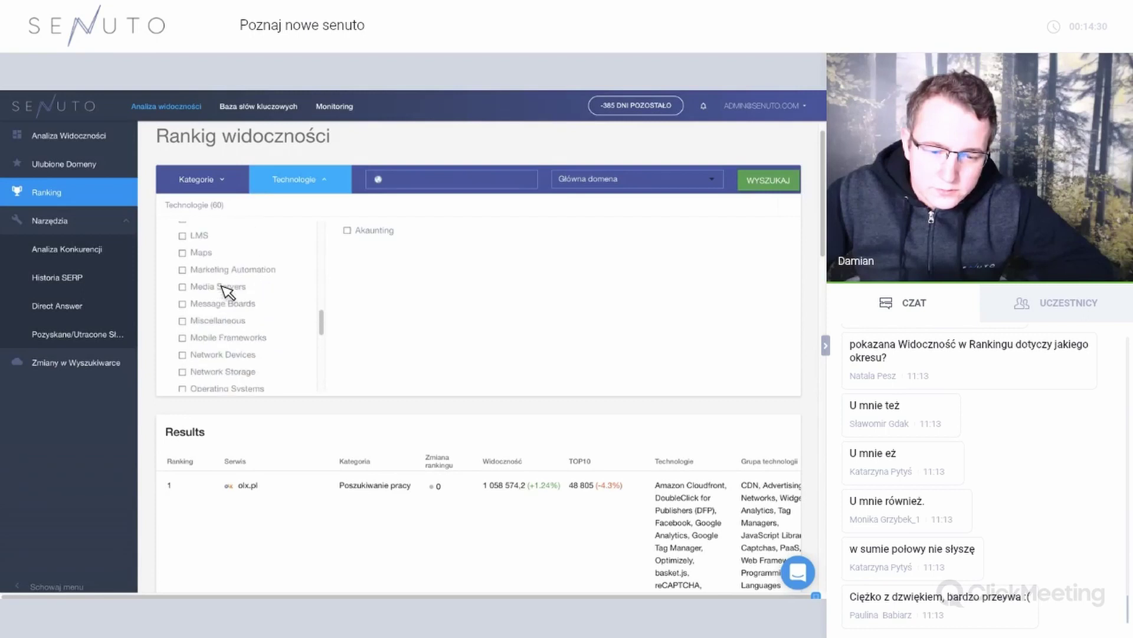
{"action": "scroll", "coordinate": [227, 292], "scroll_direction": "up", "scroll_amount": 6}
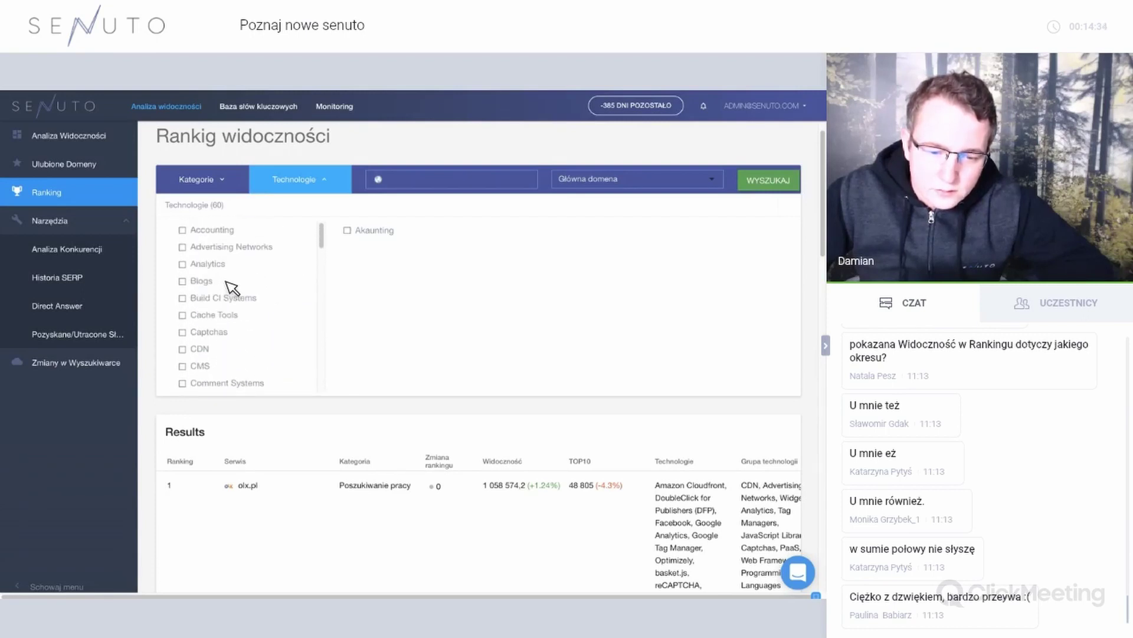
{"action": "left_click", "coordinate": [216, 265]}
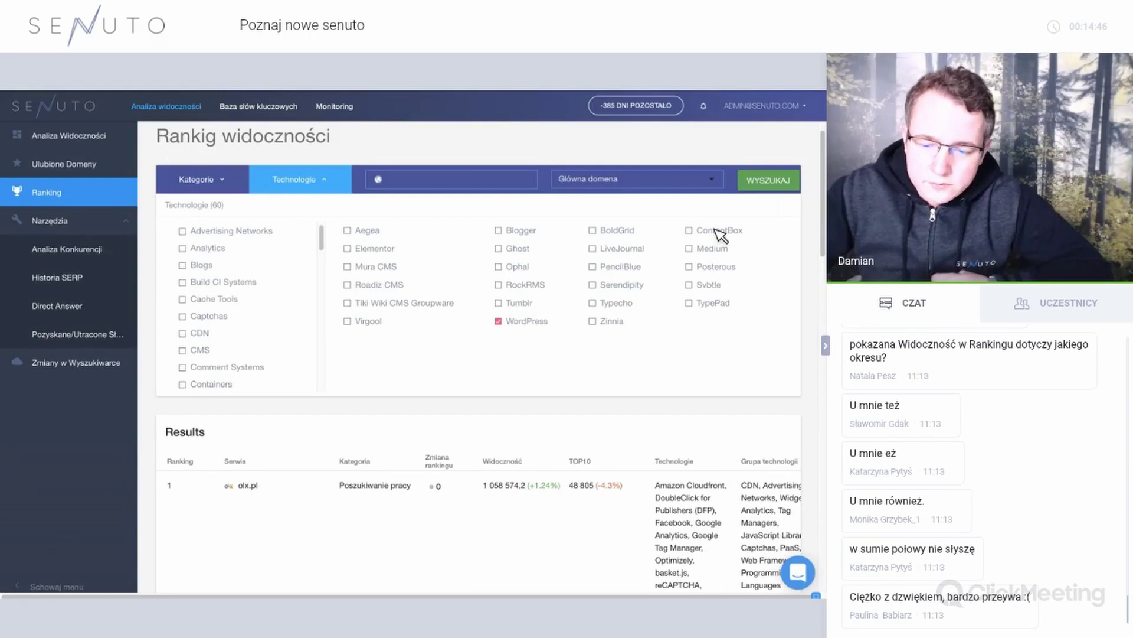
Apply the WordPress technology filter, leaving pracuj.pl and gumtree.pl at the top.
{"action": "left_click", "coordinate": [767, 183]}
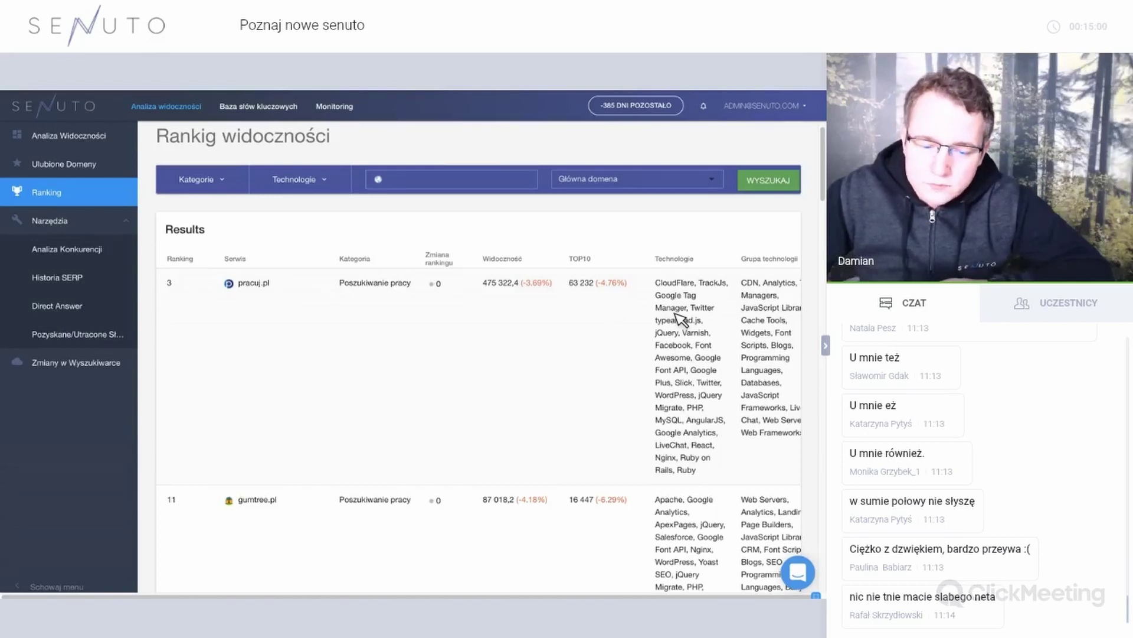
Scroll through the WordPress-filtered job-site ranking rows.
{"action": "scroll", "coordinate": [529, 350], "scroll_direction": "down", "scroll_amount": 1}
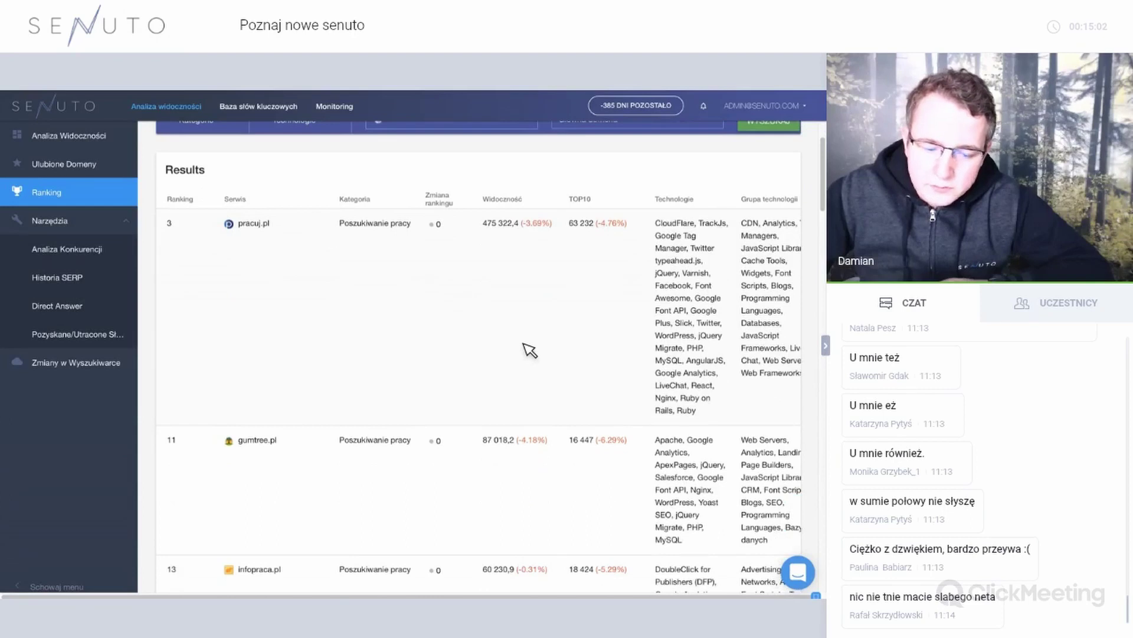
{"action": "scroll", "coordinate": [529, 350], "scroll_direction": "down", "scroll_amount": 5}
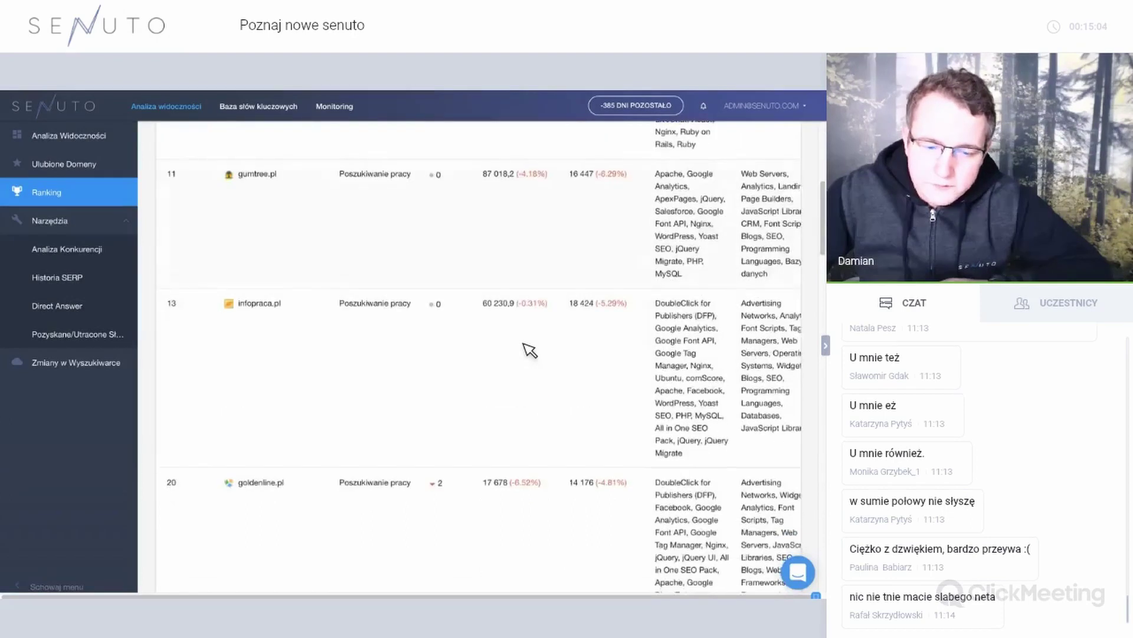
{"action": "scroll", "coordinate": [530, 350], "scroll_direction": "up", "scroll_amount": 5}
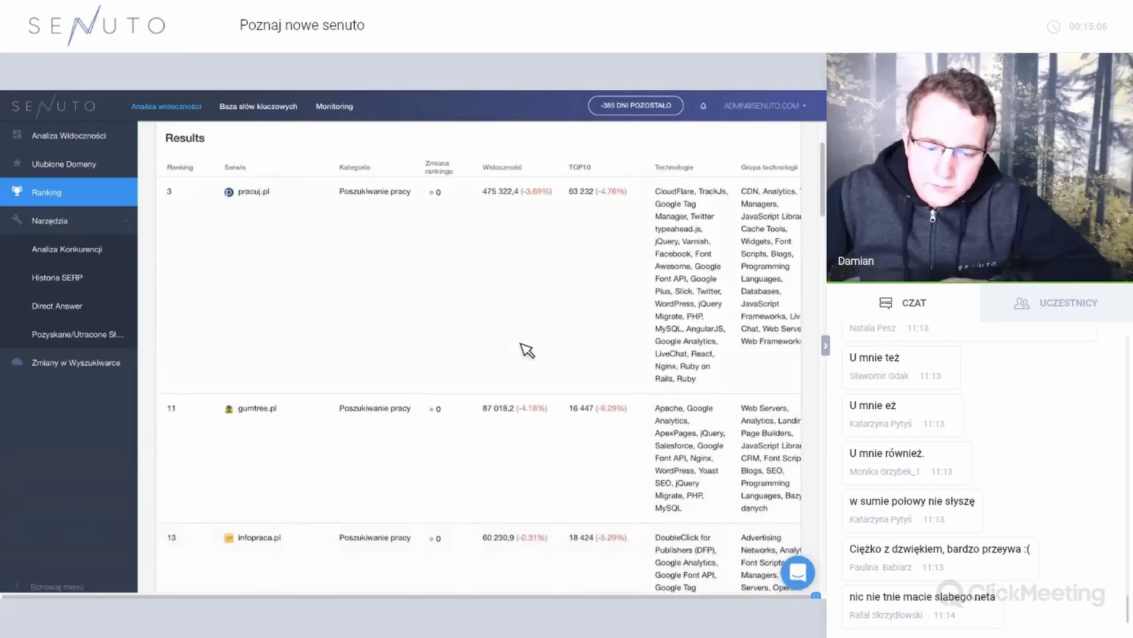
{"action": "scroll", "coordinate": [528, 350], "scroll_direction": "down", "scroll_amount": 5}
{"action": "scroll", "coordinate": [459, 344], "scroll_direction": "up", "scroll_amount": 5}
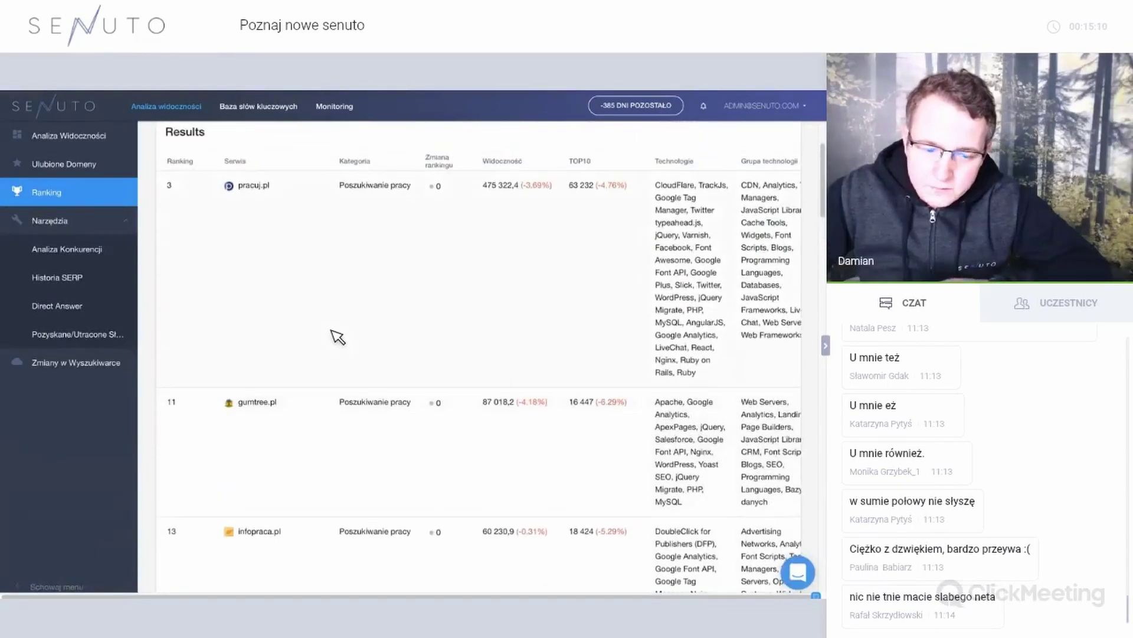
{"action": "scroll", "coordinate": [338, 336], "scroll_direction": "down", "scroll_amount": 5}
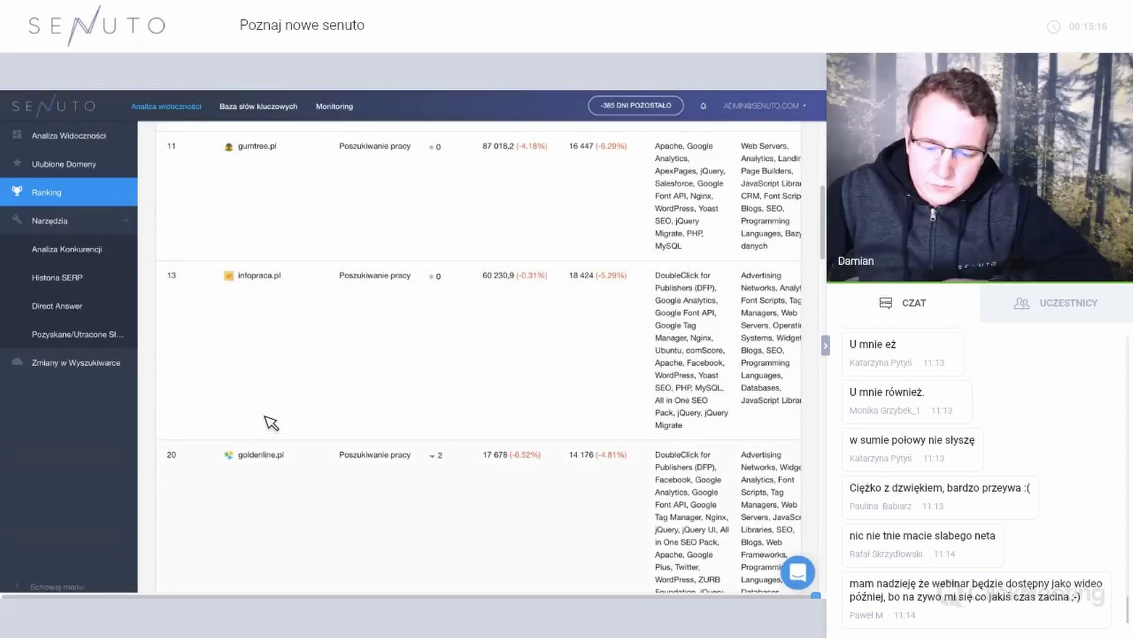
{"action": "scroll", "coordinate": [270, 420], "scroll_direction": "up", "scroll_amount": 8}
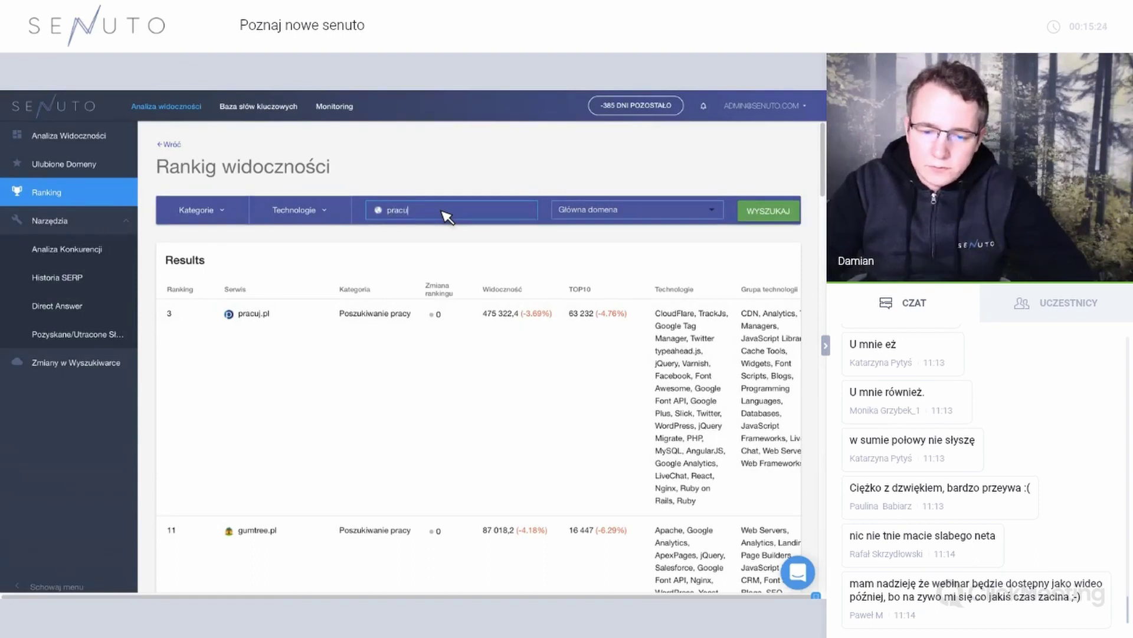
Complete the domain search as pracuj.pl, matched by Główna domena.
{"action": "type", "text": ".pl"}
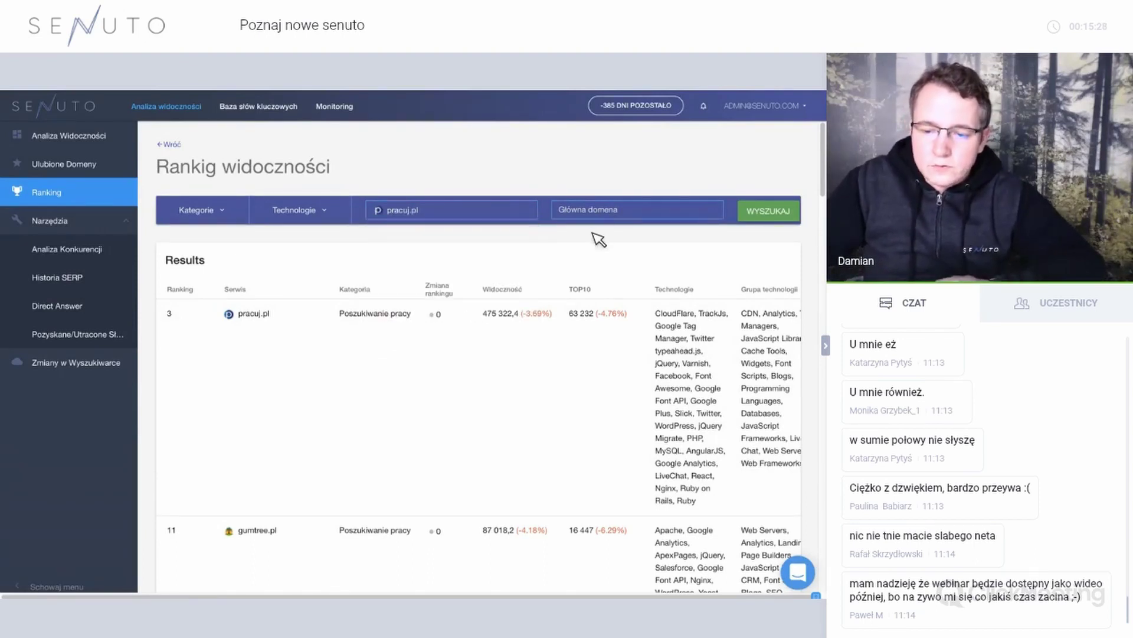
{"action": "left_click", "coordinate": [602, 214]}
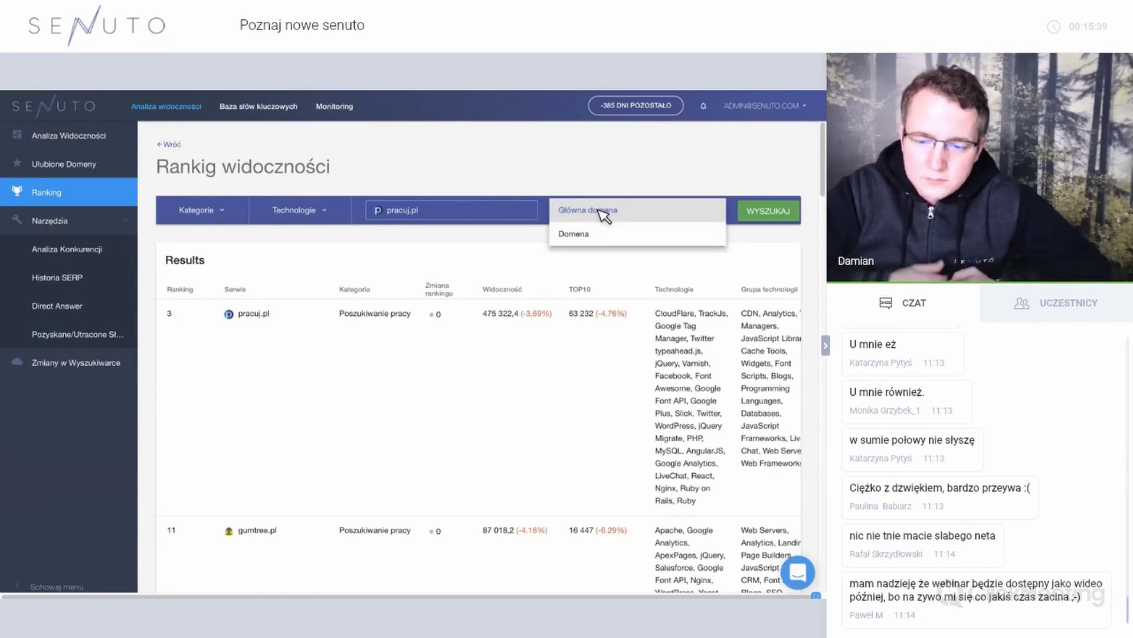
{"action": "left_click", "coordinate": [608, 211]}
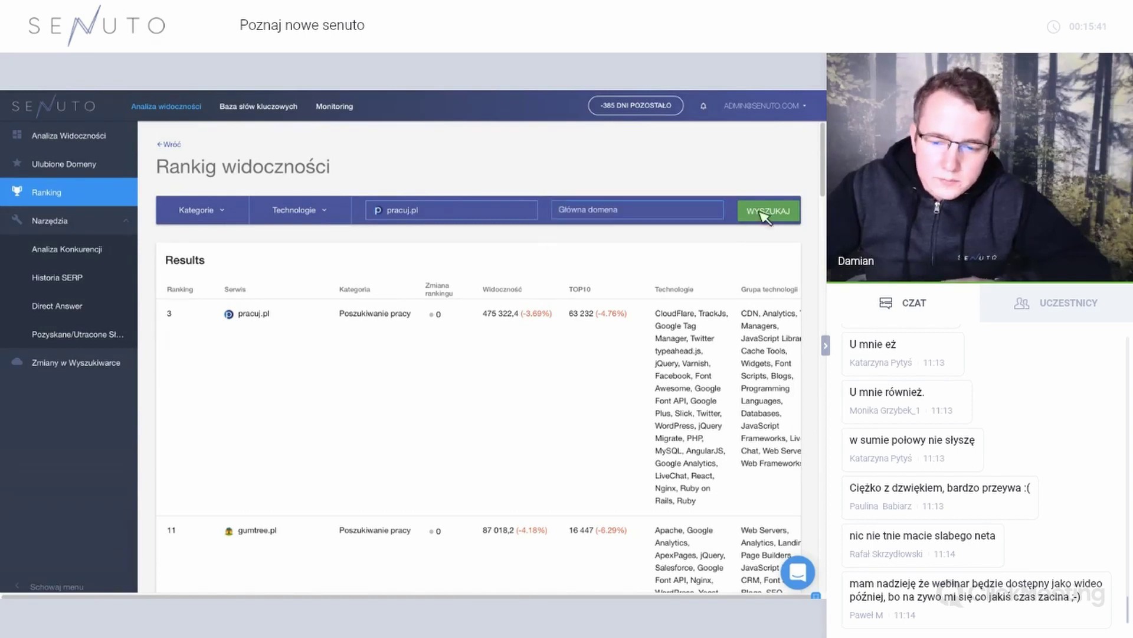
Rerun the pracuj.pl ranking and review its categories: Kariera rank 2 with 853 831,6 visibility.
{"action": "left_click", "coordinate": [767, 217]}
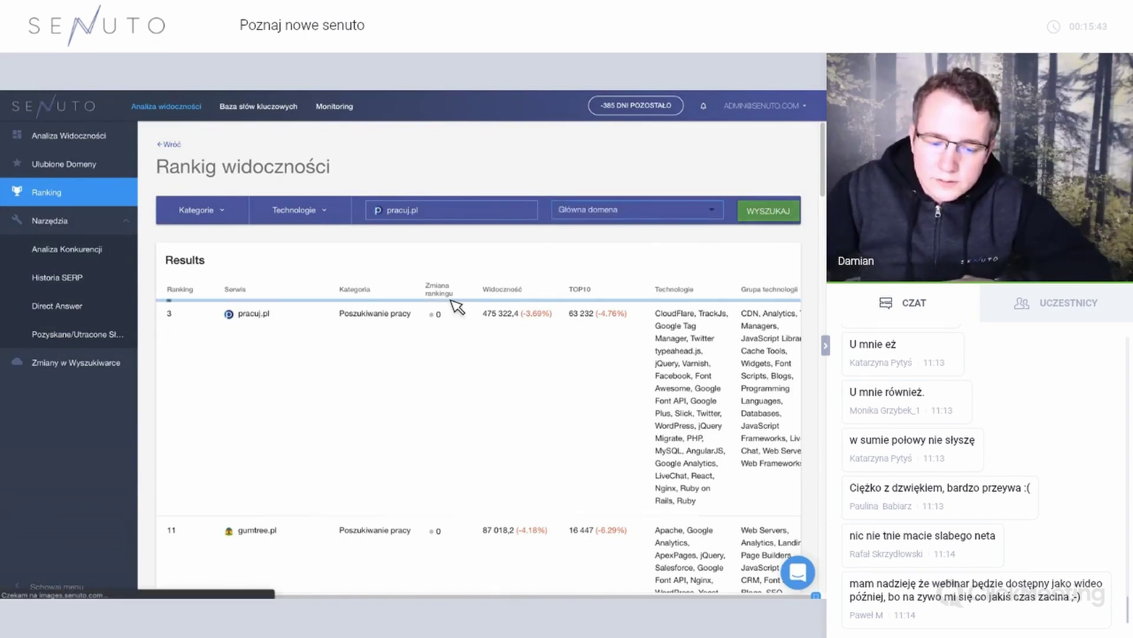
{"action": "scroll", "coordinate": [457, 307], "scroll_direction": "down", "scroll_amount": 20}
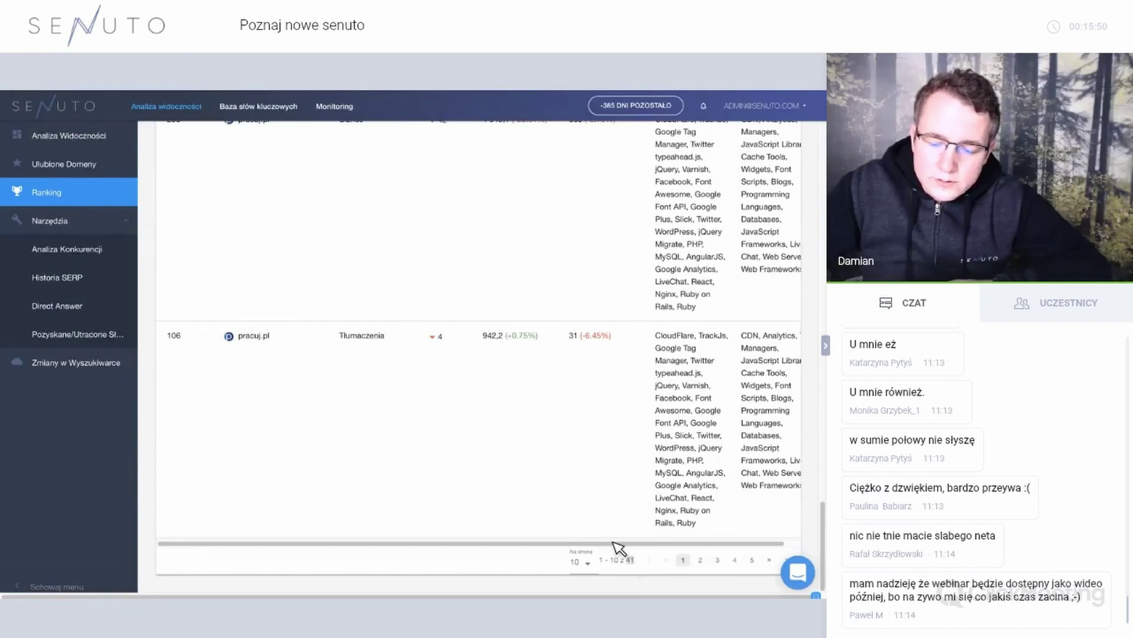
{"action": "scroll", "coordinate": [525, 436], "scroll_direction": "up", "scroll_amount": 15}
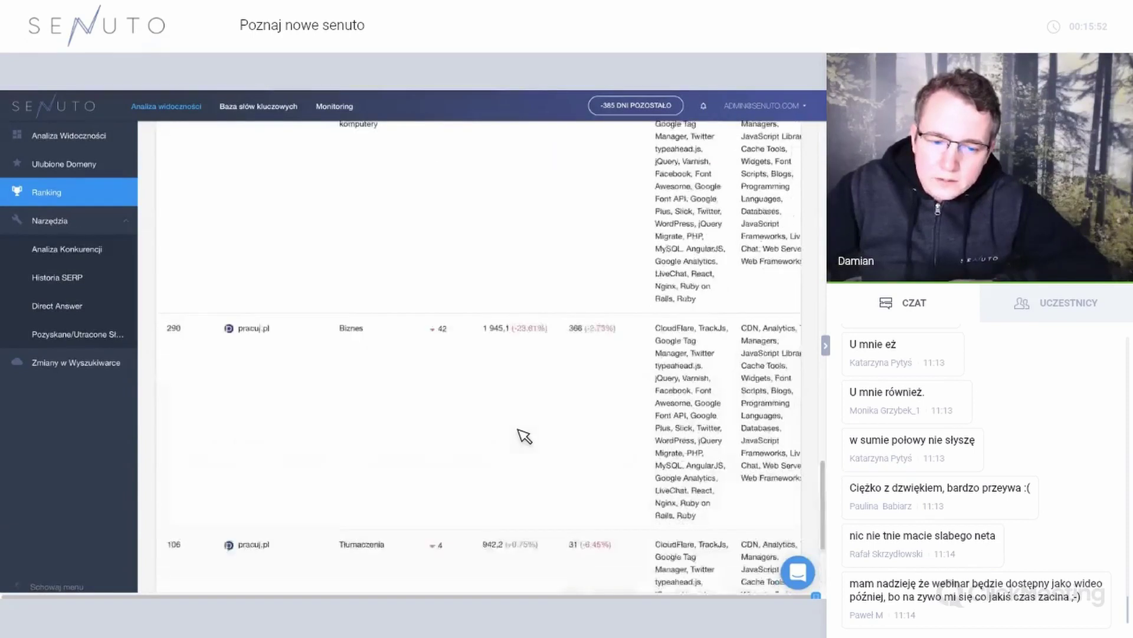
{"action": "scroll", "coordinate": [526, 434], "scroll_direction": "up", "scroll_amount": 8}
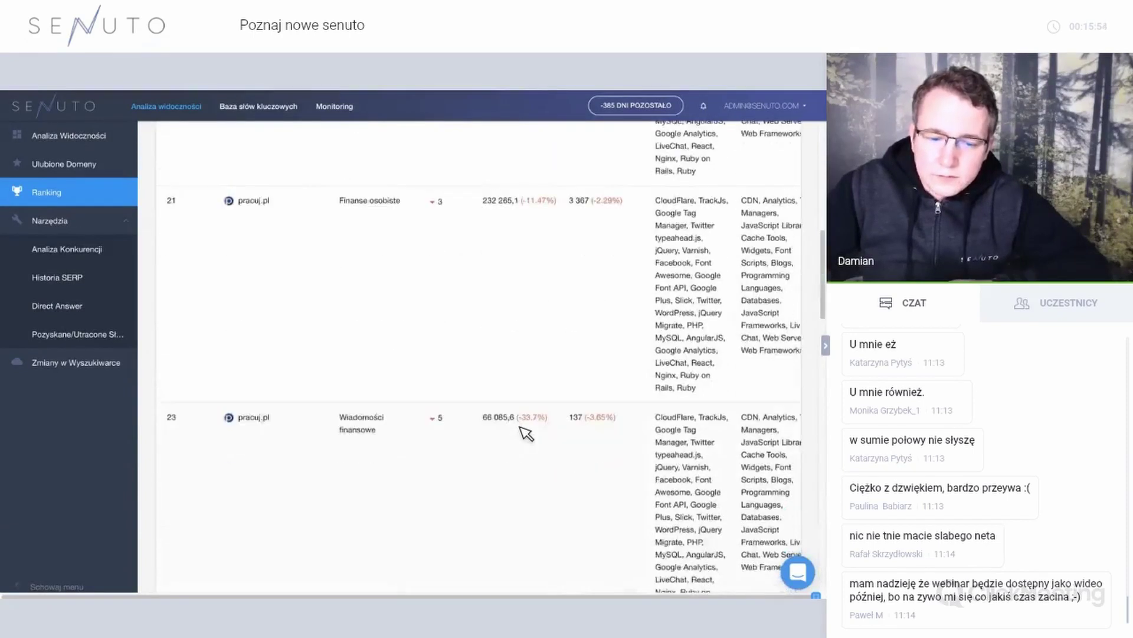
{"action": "scroll", "coordinate": [221, 289], "scroll_direction": "up", "scroll_amount": 1}
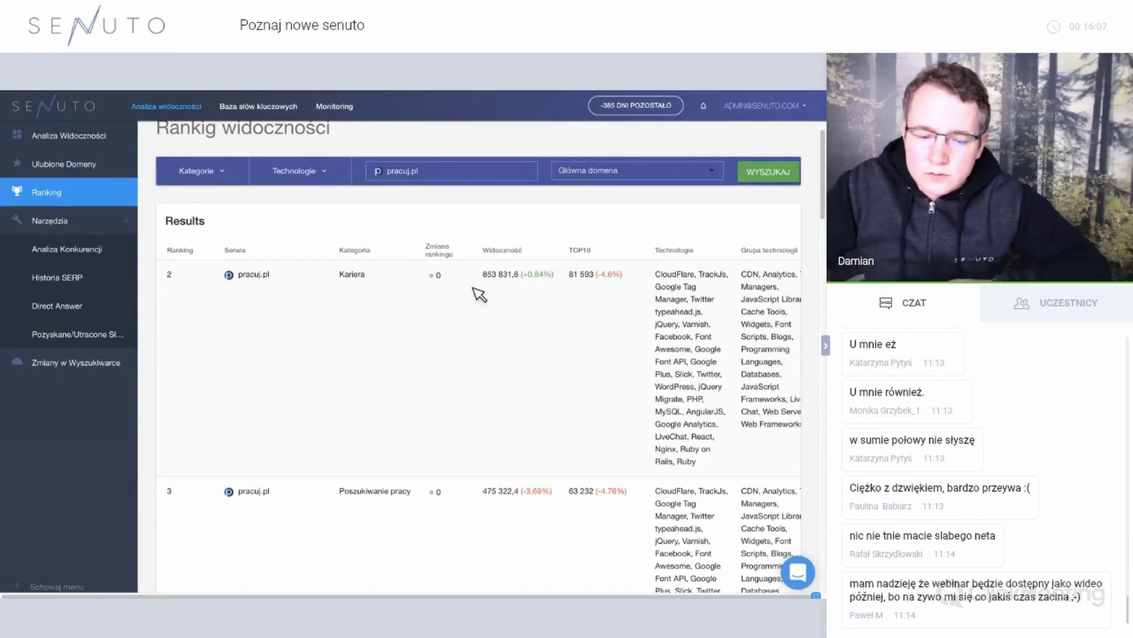
{"action": "scroll", "coordinate": [347, 441], "scroll_direction": "down", "scroll_amount": 1}
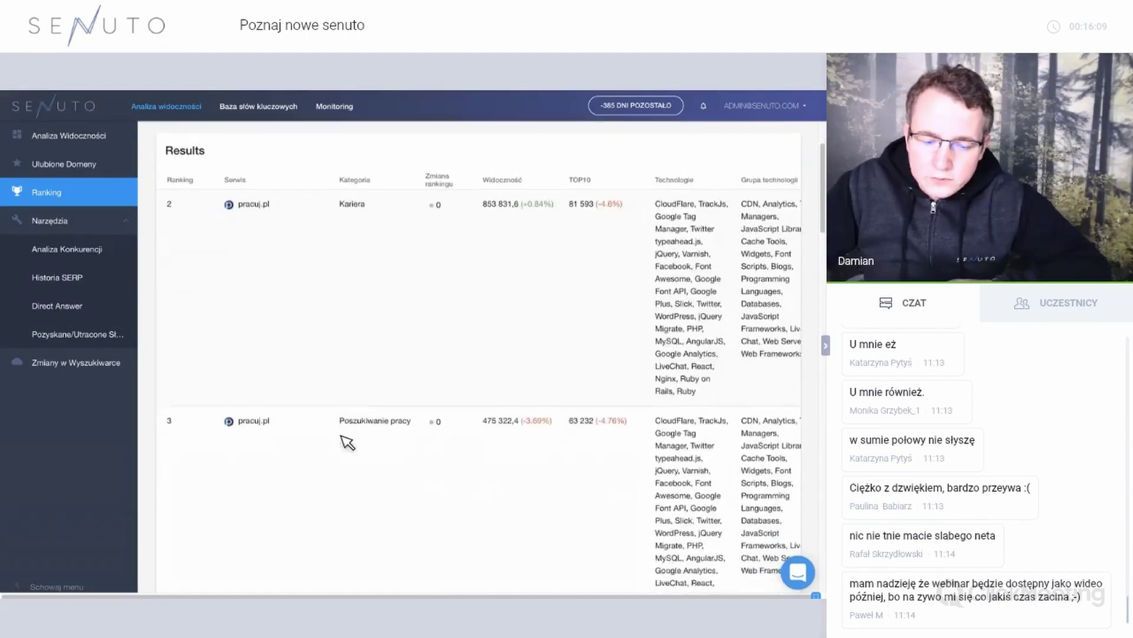
{"action": "scroll", "coordinate": [375, 494], "scroll_direction": "down", "scroll_amount": 2}
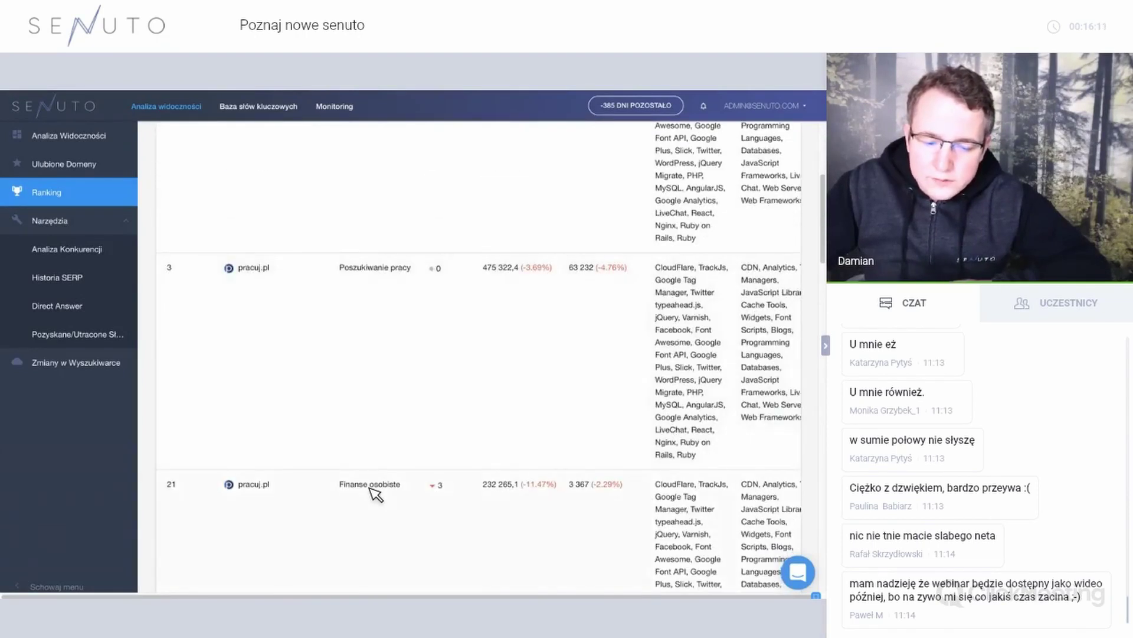
{"action": "scroll", "coordinate": [376, 493], "scroll_direction": "down", "scroll_amount": 4}
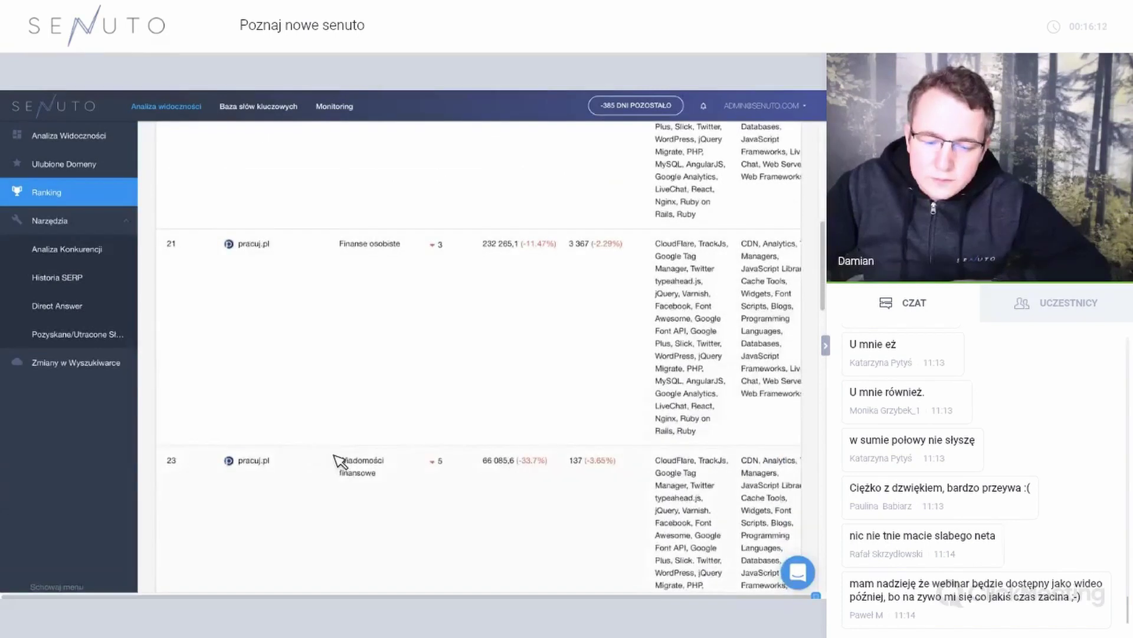
{"action": "scroll", "coordinate": [366, 425], "scroll_direction": "down", "scroll_amount": 3}
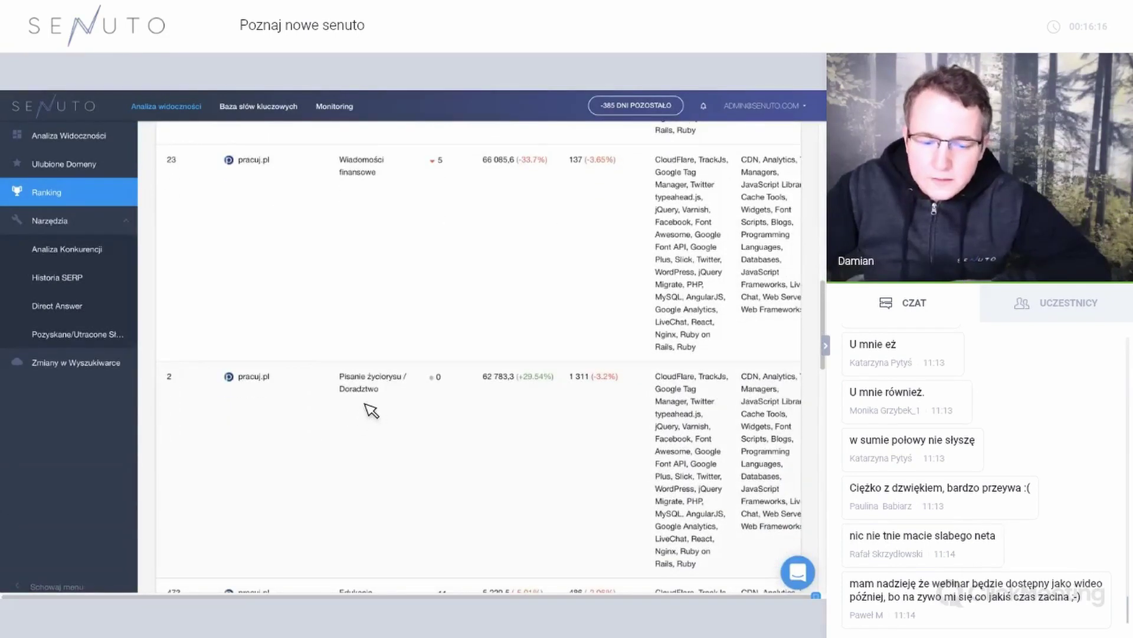
{"action": "scroll", "coordinate": [374, 410], "scroll_direction": "up", "scroll_amount": 15}
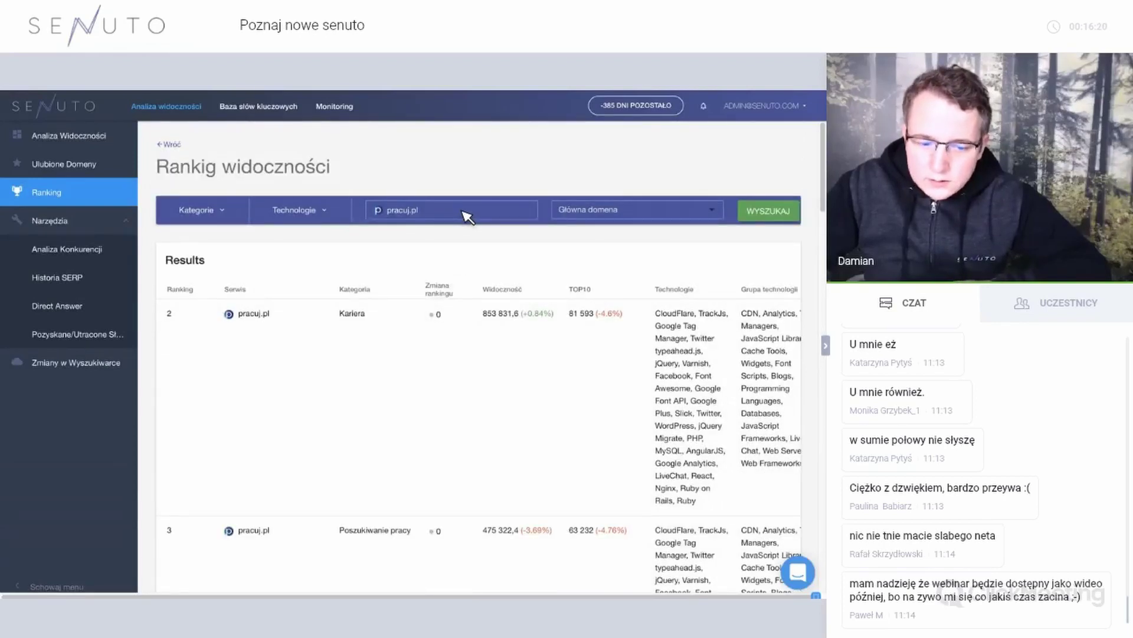
Replace the search domain with the suggested poradnikzdrowie.pl, run it, and reload Ranking.
{"action": "left_click", "coordinate": [463, 211]}
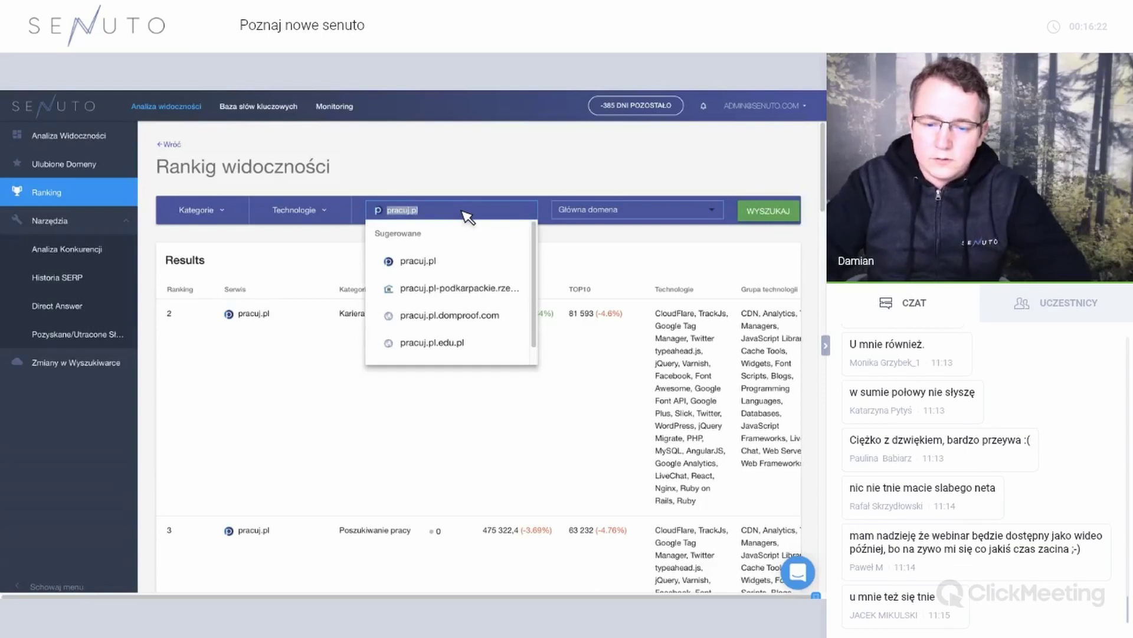
{"action": "type", "text": "poradnik"}
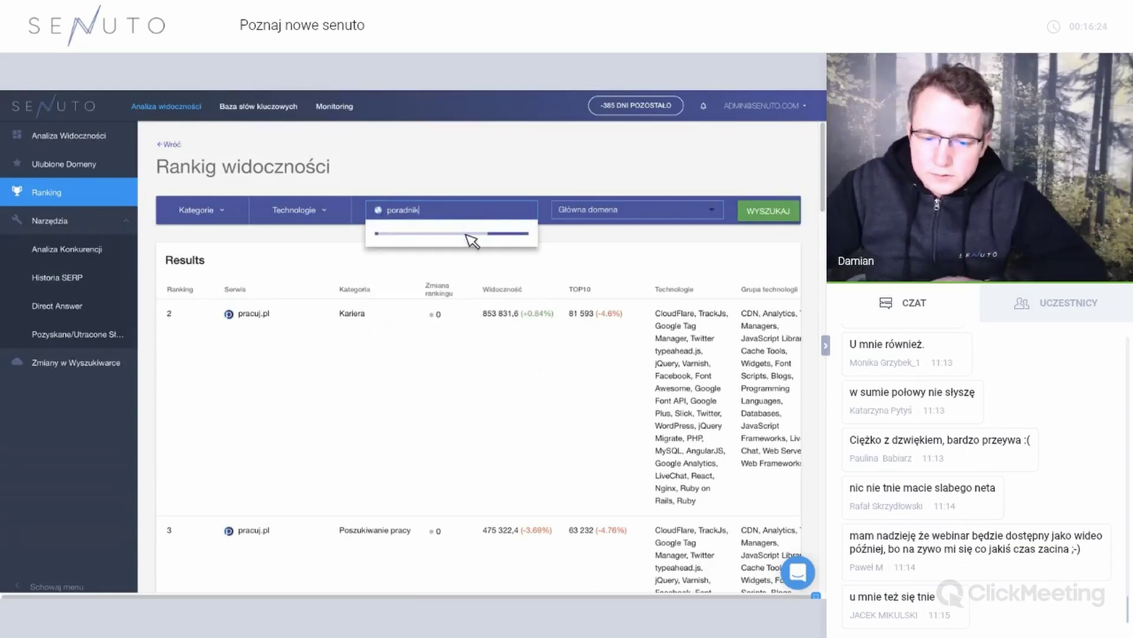
{"action": "left_click", "coordinate": [475, 259]}
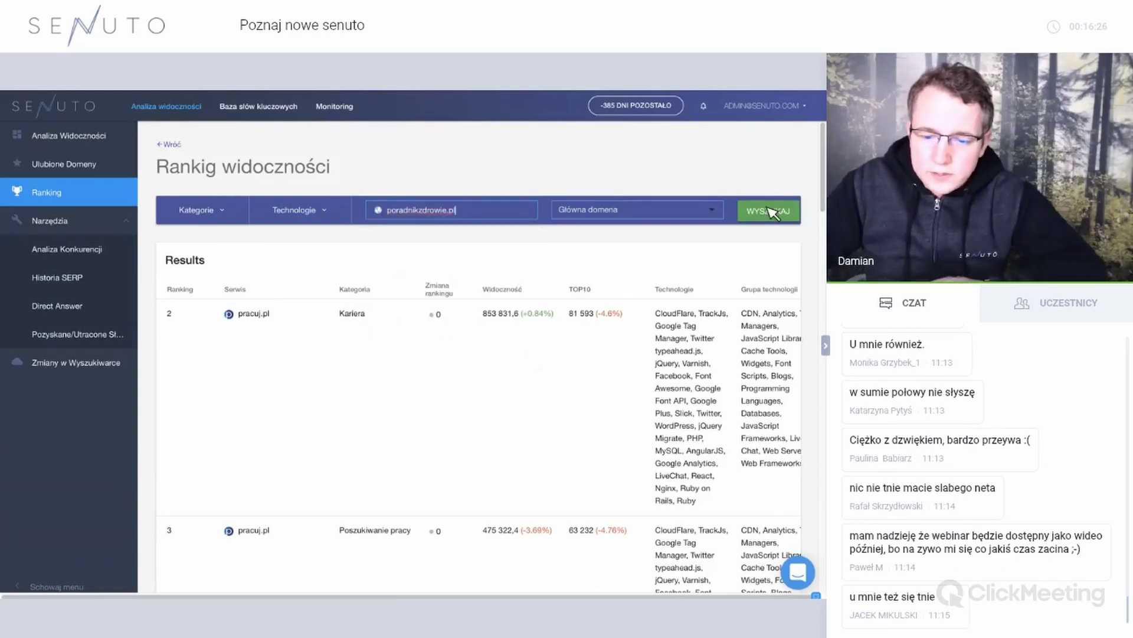
{"action": "key", "text": "Return"}
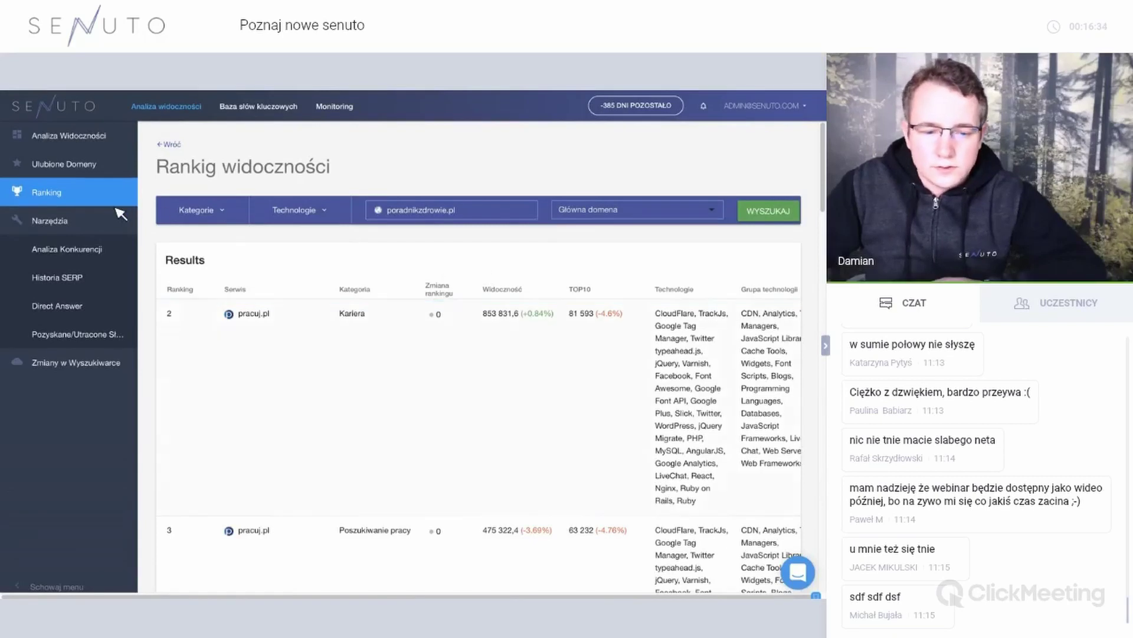
{"action": "left_click", "coordinate": [92, 200]}
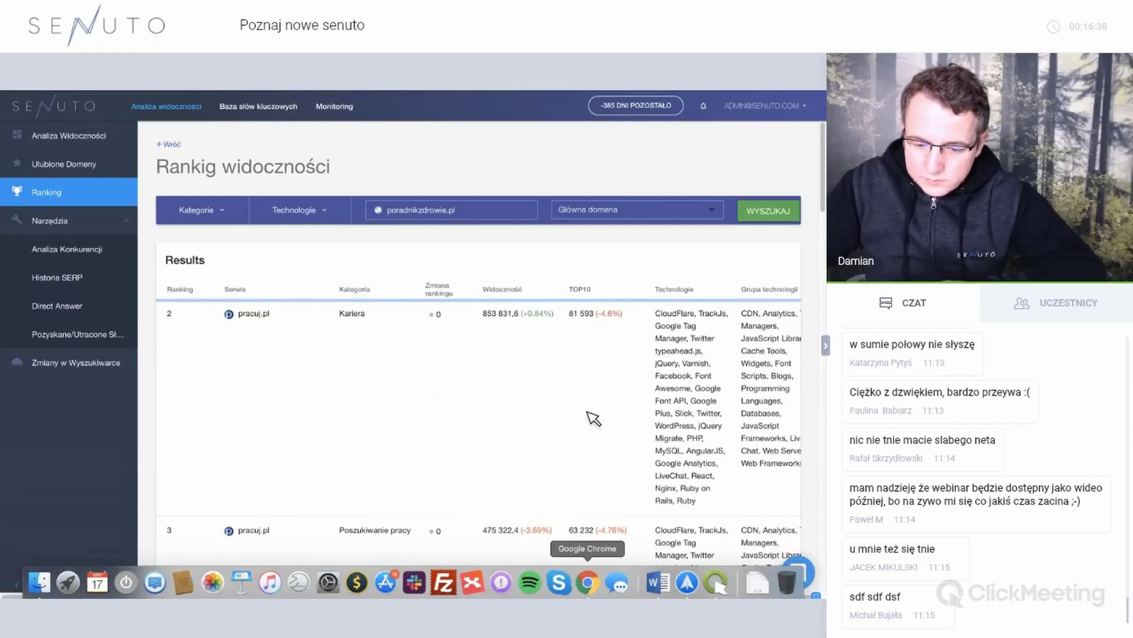
Check the open Chrome windows, switch to the meeting window, then return to the poradnikzdrowie.pl ranking.
{"action": "right_click", "coordinate": [587, 583]}
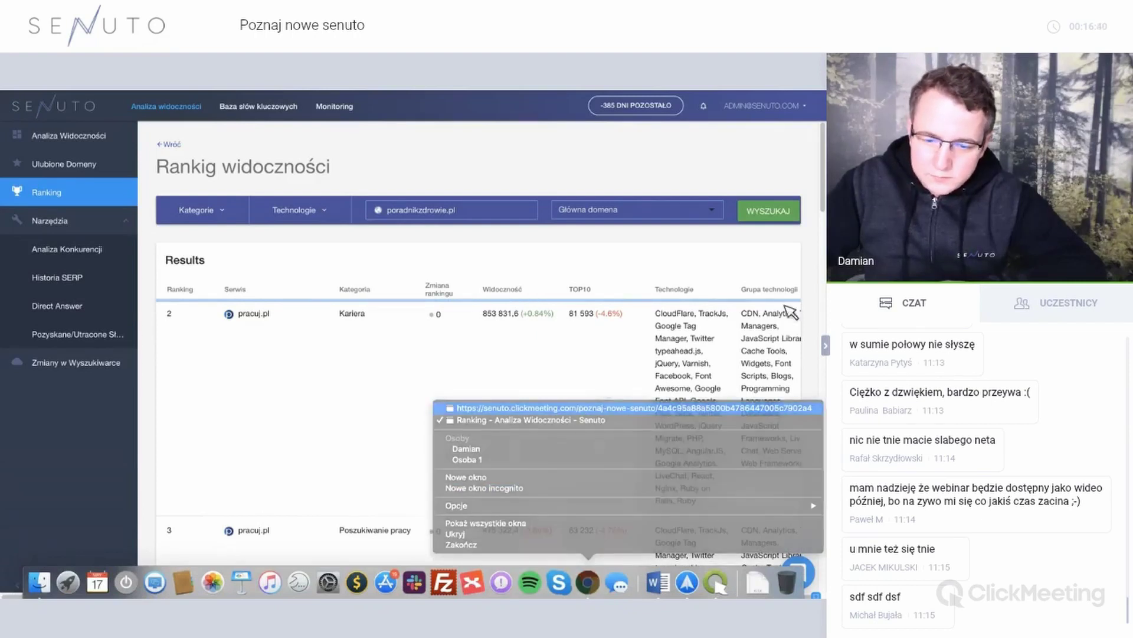
{"action": "key", "text": "Return"}
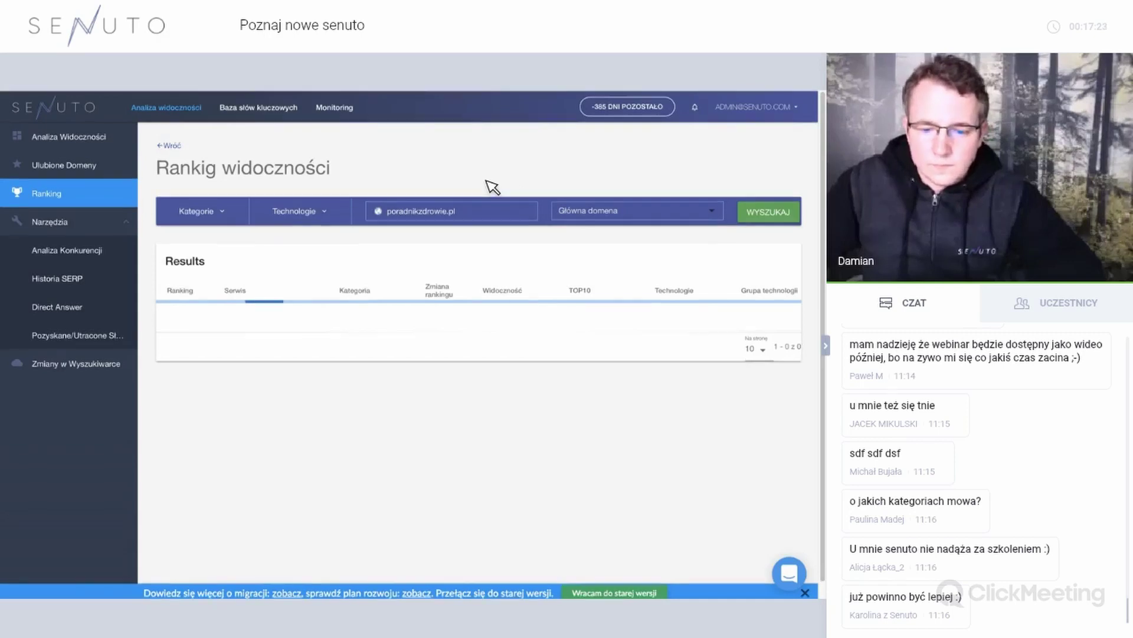
{"action": "scroll", "coordinate": [465, 188], "scroll_direction": "down", "scroll_amount": 1}
{"action": "scroll", "coordinate": [466, 188], "scroll_direction": "up", "scroll_amount": 1}
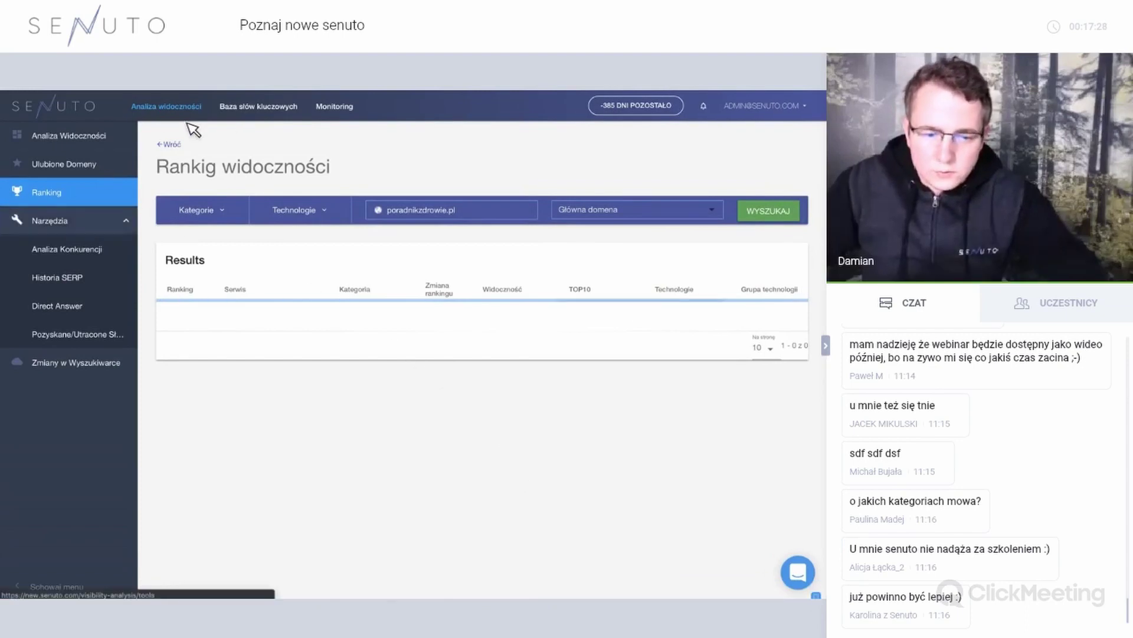
Reload the Ranking page and search the visibility ranking for poradnikzdrowie.pl again.
{"action": "left_click", "coordinate": [170, 109]}
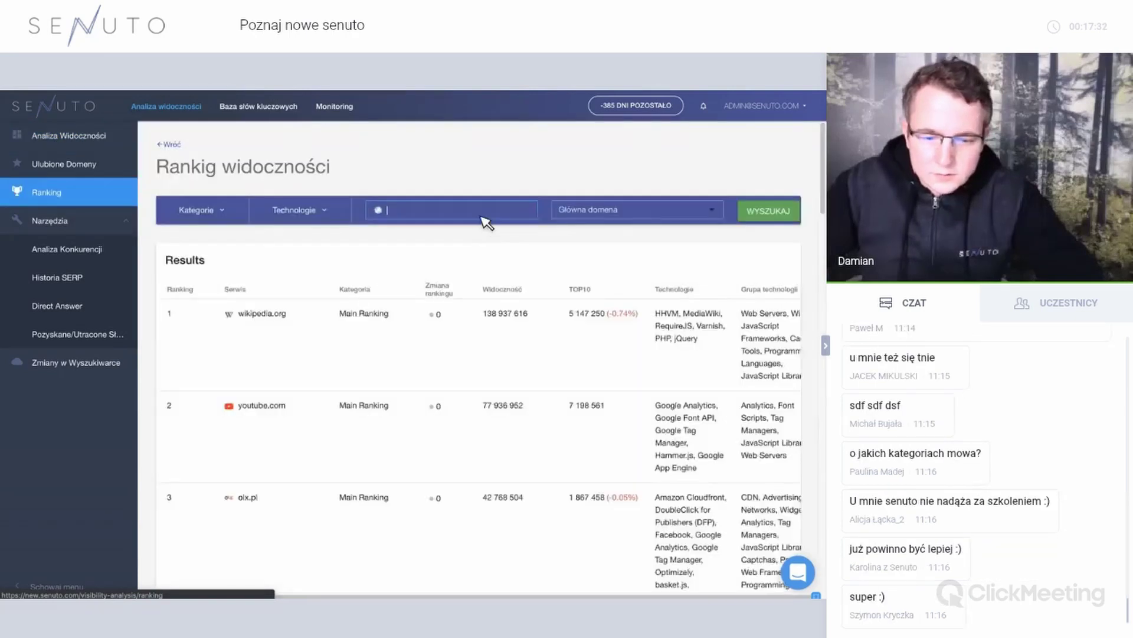
{"action": "left_click", "coordinate": [481, 214]}
{"action": "type", "text": "poradn"}
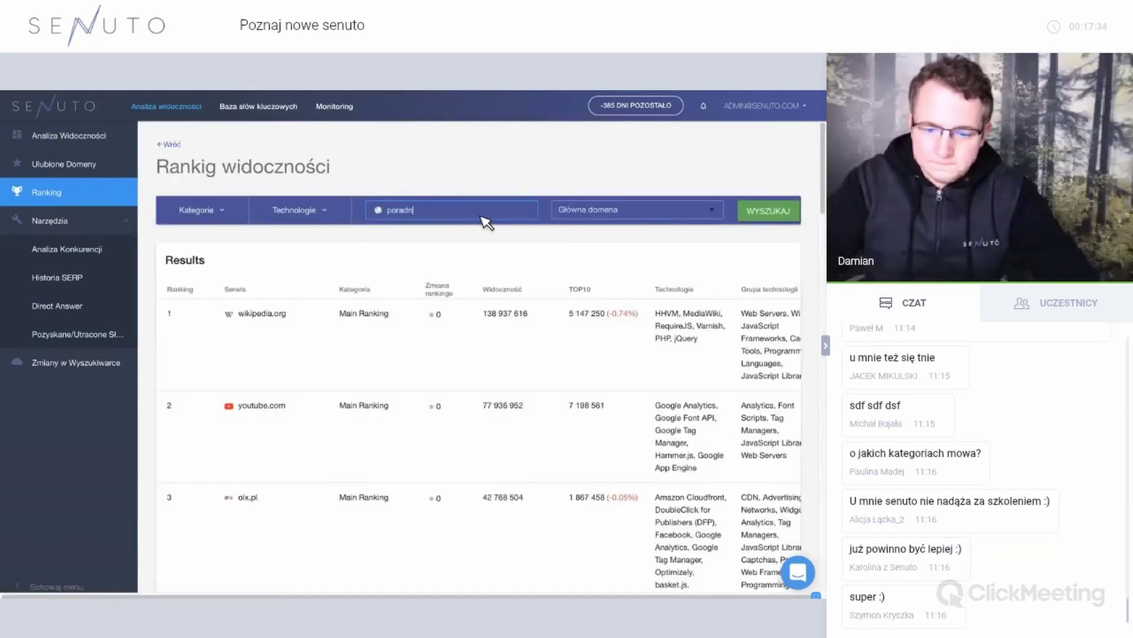
{"action": "type", "text": "ikzfrow"}
{"action": "key", "text": "BackSpace"}
{"action": "key", "text": "BackSpace"}
{"action": "key", "text": "BackSpace"}
{"action": "key", "text": "BackSpace"}
{"action": "type", "text": "drowie.pl"}
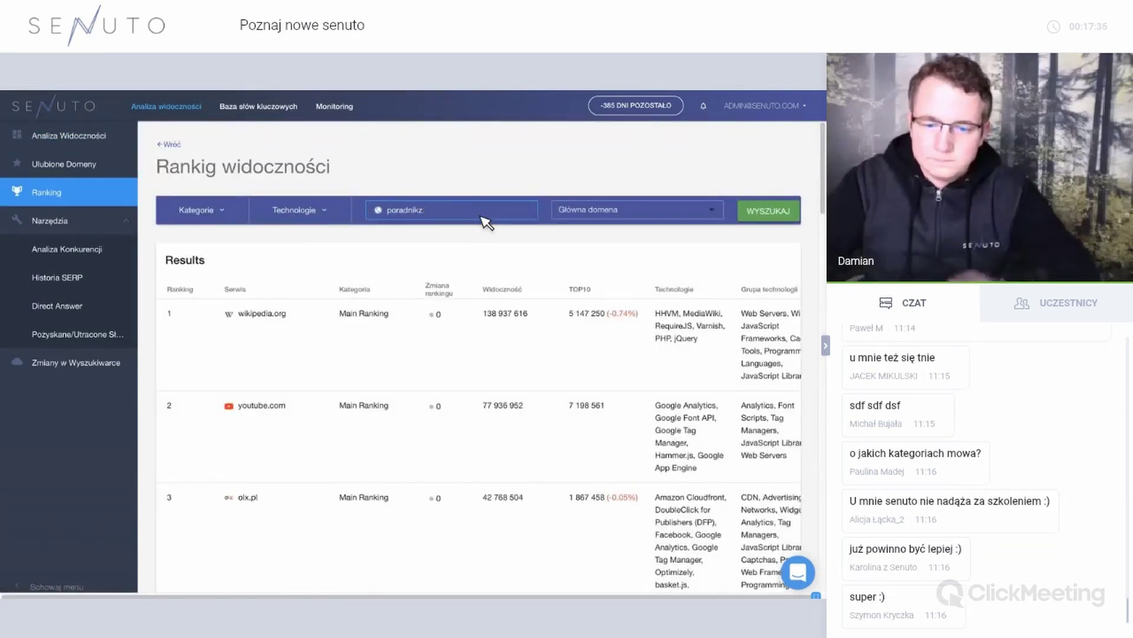
{"action": "left_click", "coordinate": [498, 260]}
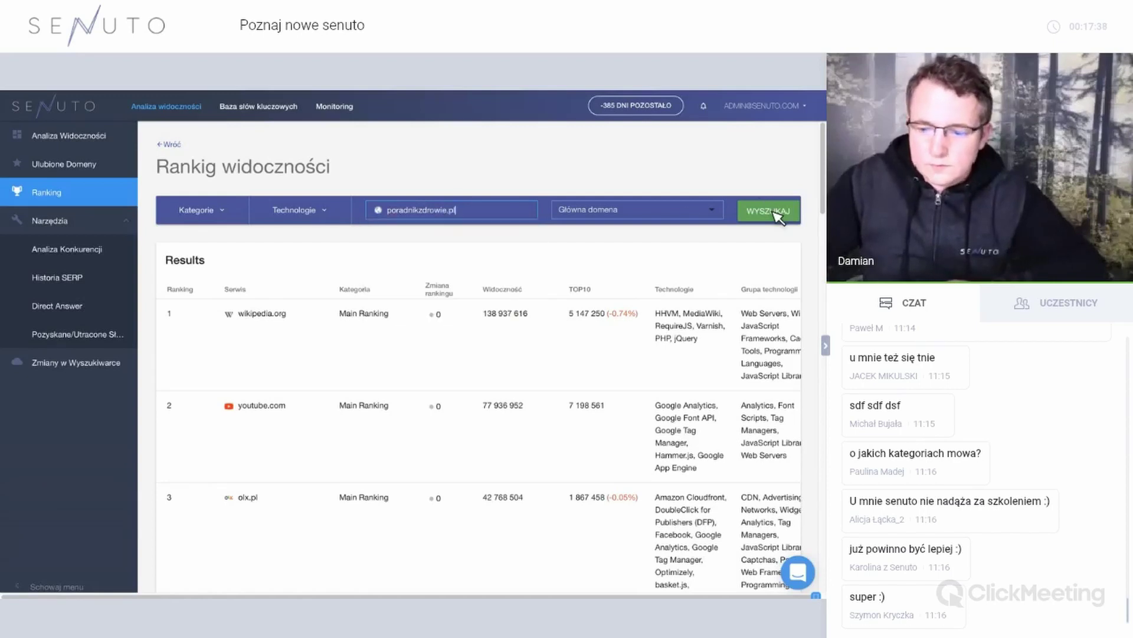
{"action": "left_click", "coordinate": [767, 211]}
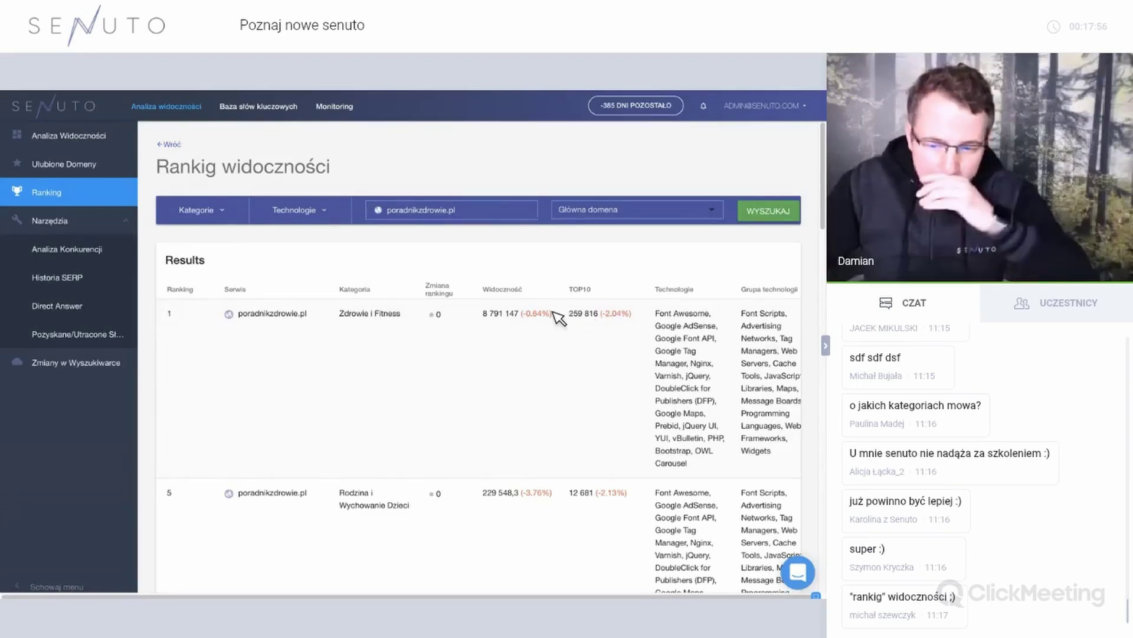
{"action": "scroll", "coordinate": [558, 319], "scroll_direction": "down", "scroll_amount": 1}
{"action": "scroll", "coordinate": [559, 318], "scroll_direction": "up", "scroll_amount": 1}
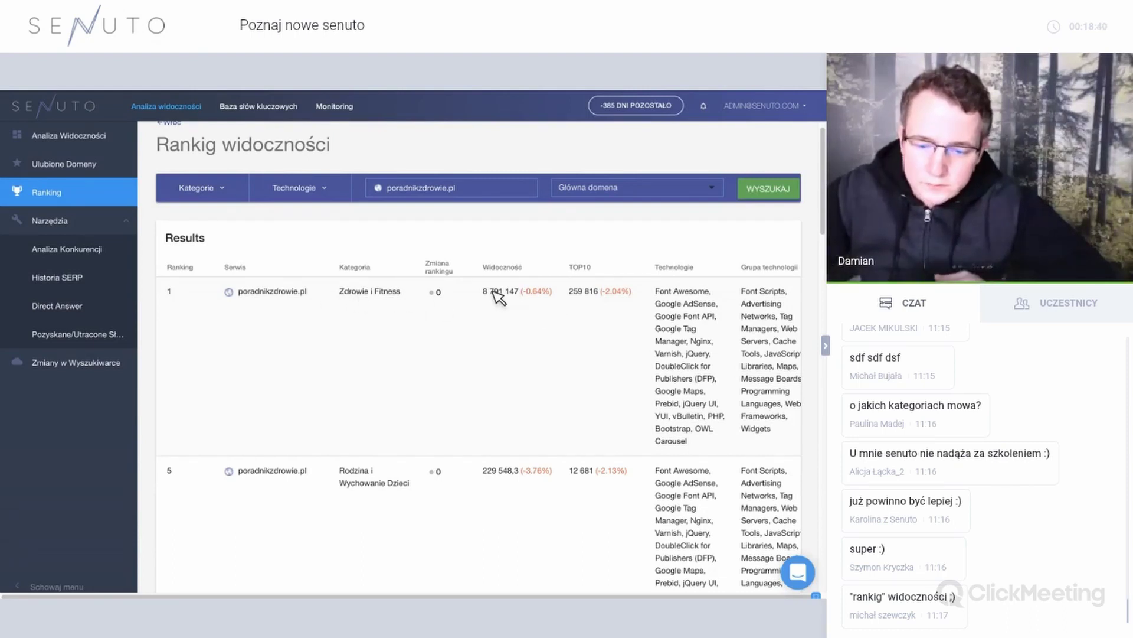
{"action": "scroll", "coordinate": [436, 349], "scroll_direction": "down", "scroll_amount": 2}
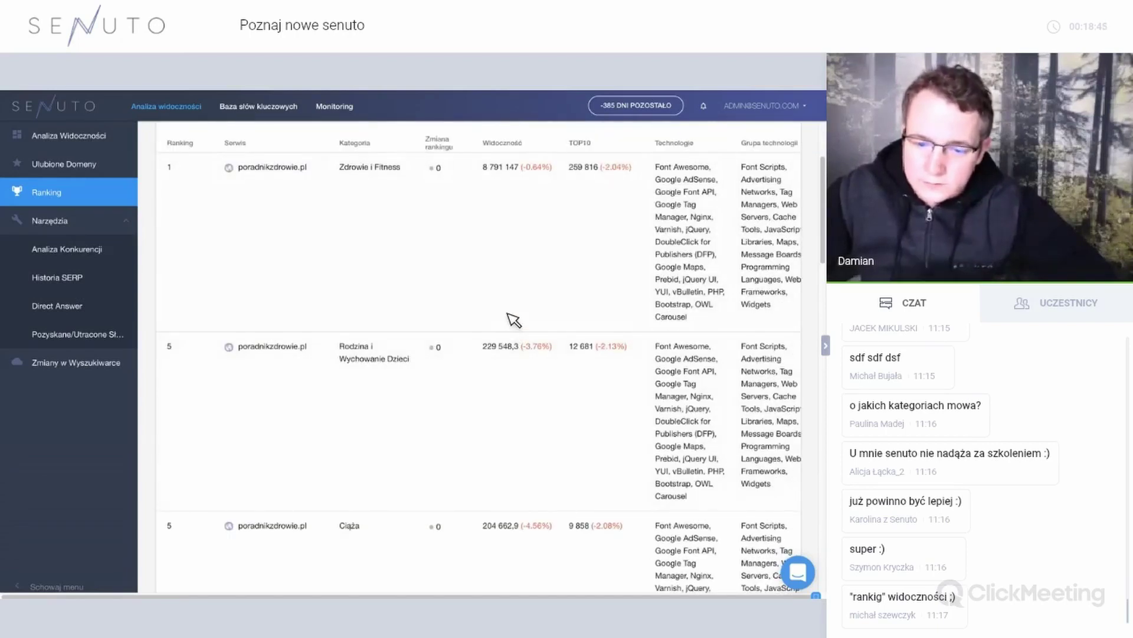
{"action": "scroll", "coordinate": [513, 319], "scroll_direction": "up", "scroll_amount": 2}
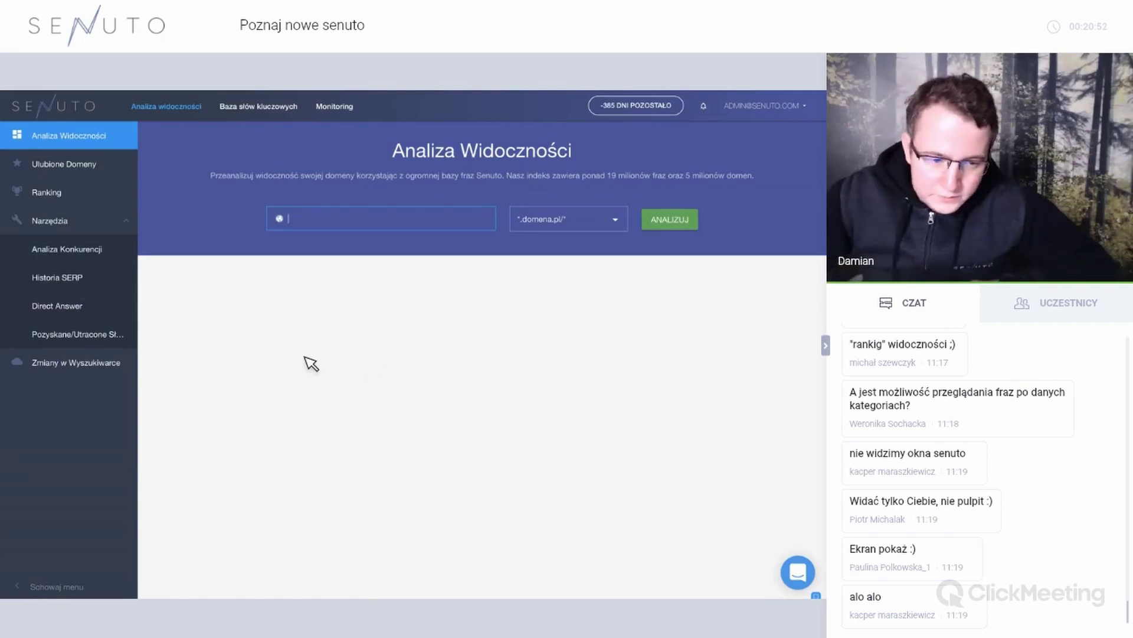
Open Zmiany w Wyszukiwarce and inspect the Historia zmian daily index bars beside the 17.36 score.
{"action": "left_click", "coordinate": [121, 363]}
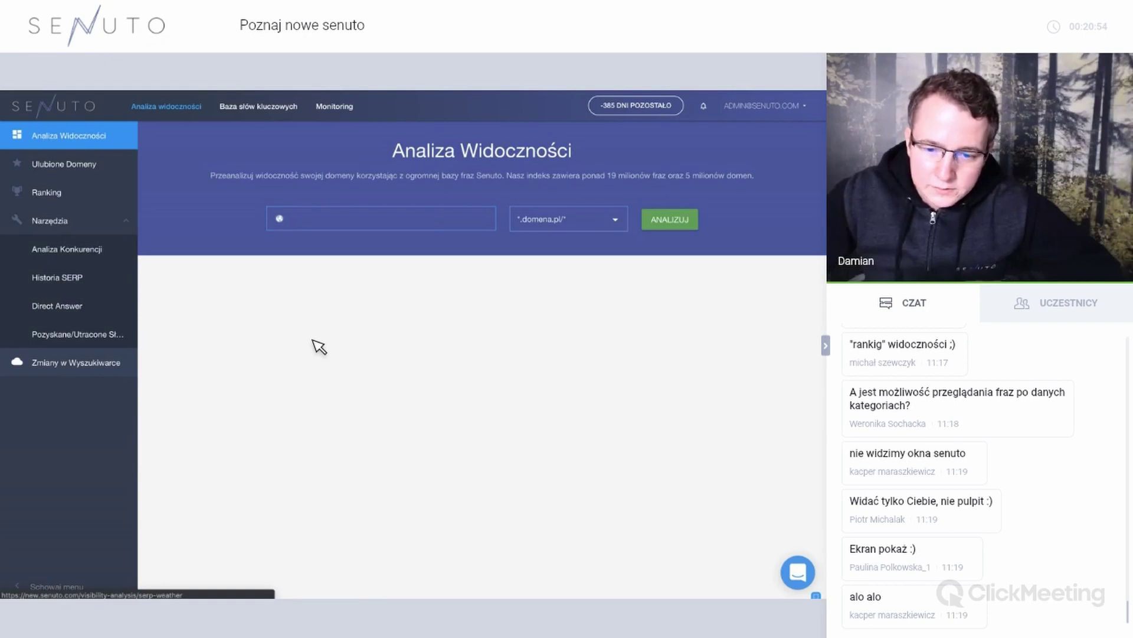
{"action": "scroll", "coordinate": [781, 375], "scroll_direction": "down", "scroll_amount": 3}
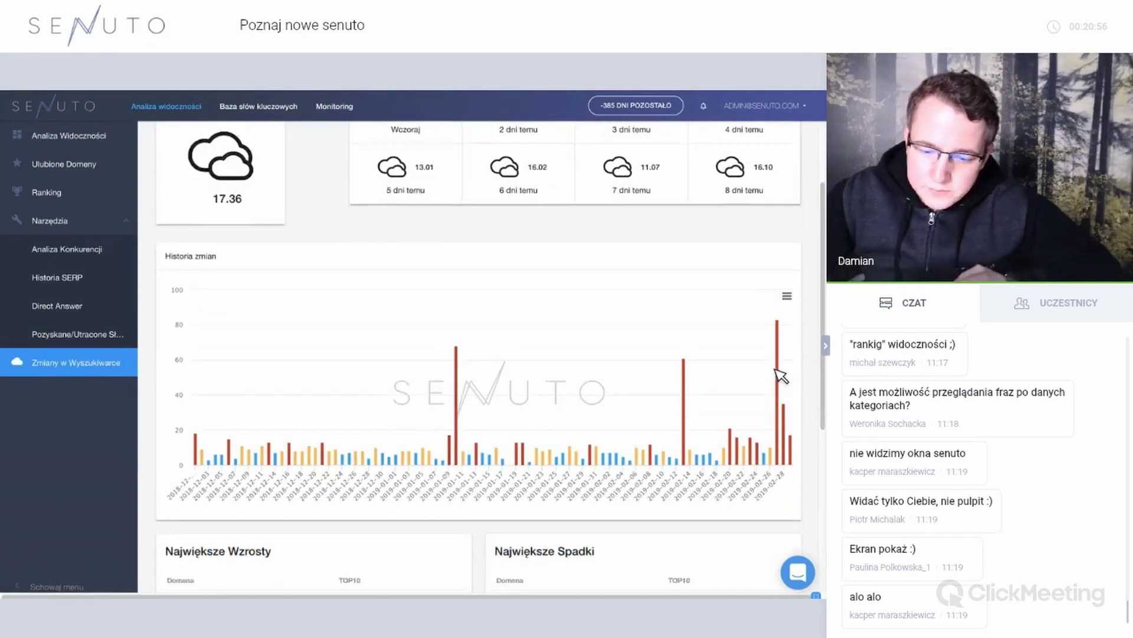
{"action": "mouse_move", "coordinate": [790, 374]}
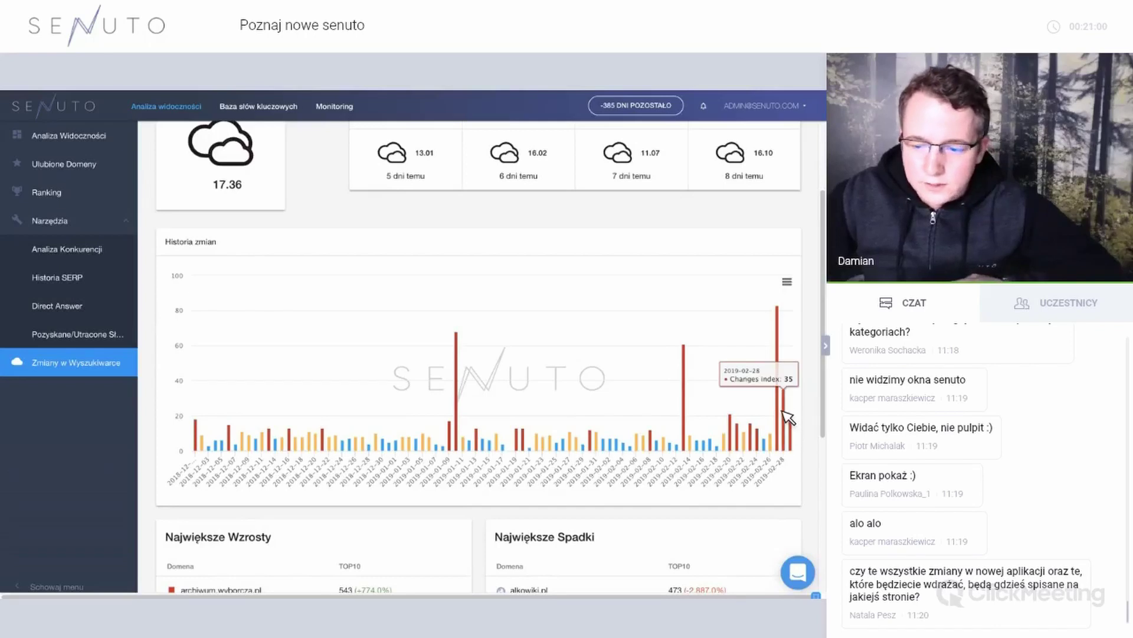
{"action": "mouse_move", "coordinate": [787, 415]}
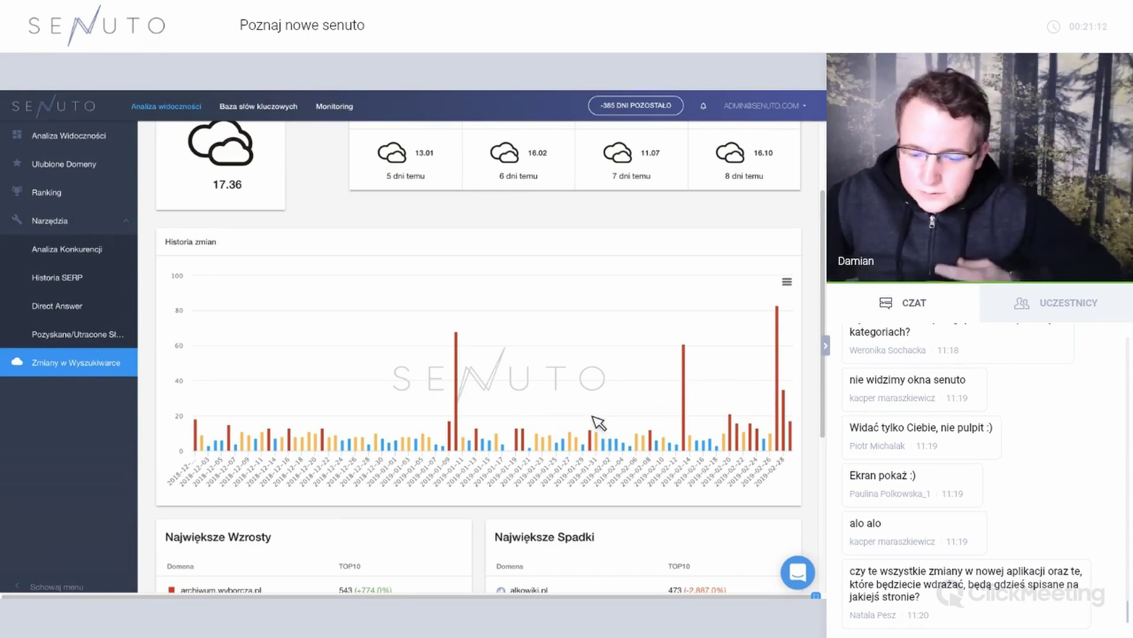
{"action": "scroll", "coordinate": [600, 423], "scroll_direction": "down", "scroll_amount": 3}
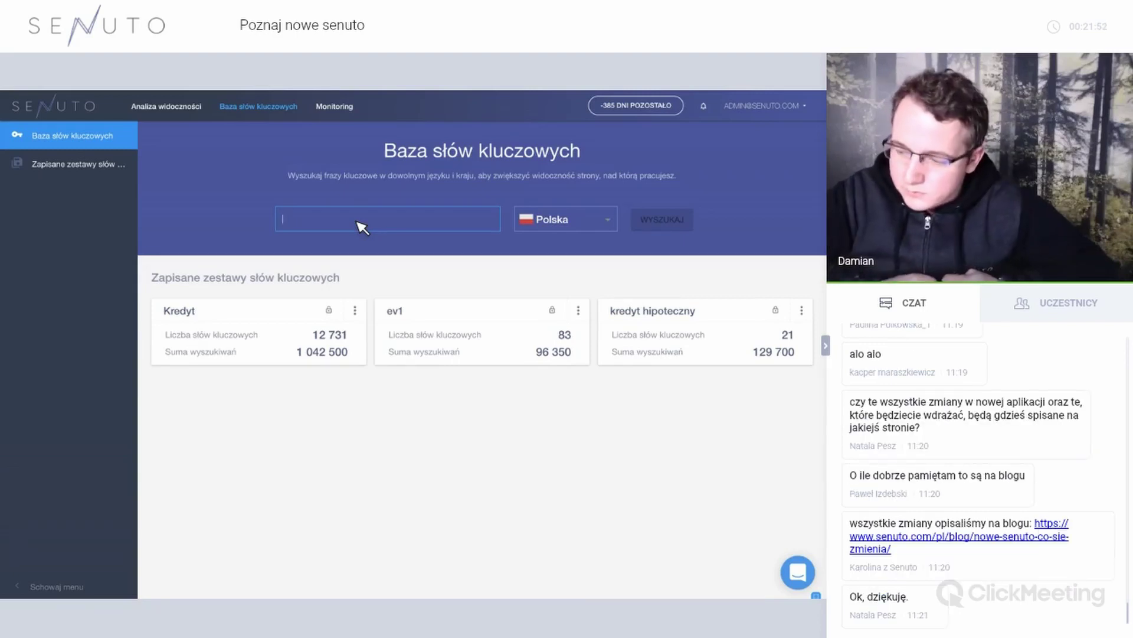
{"action": "left_click", "coordinate": [594, 229]}
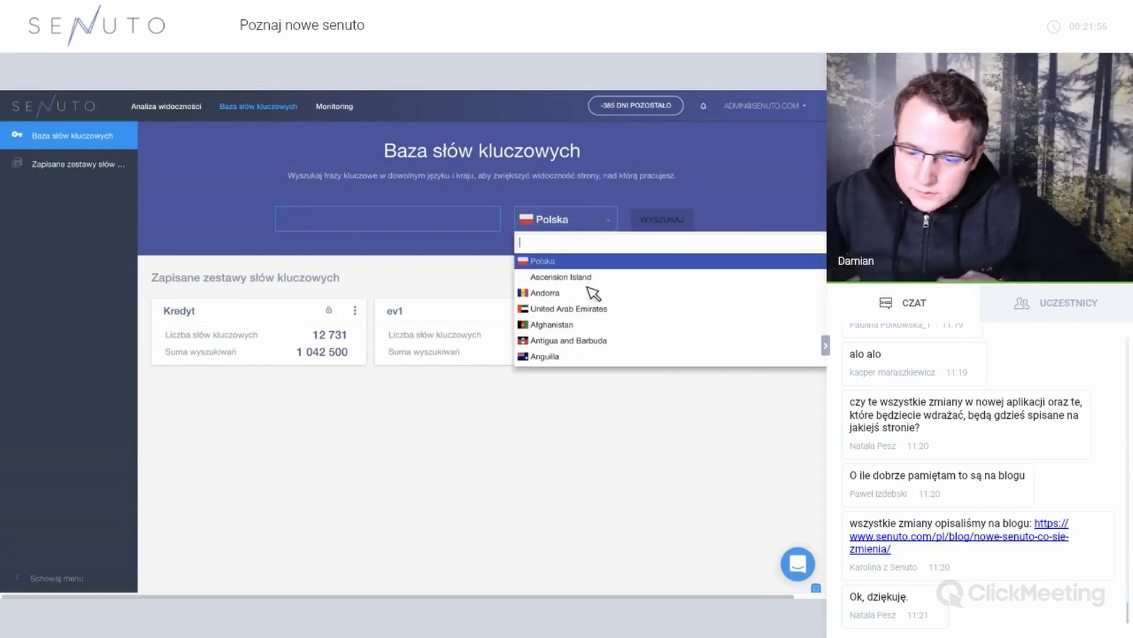
{"action": "scroll", "coordinate": [593, 292], "scroll_direction": "down", "scroll_amount": 20}
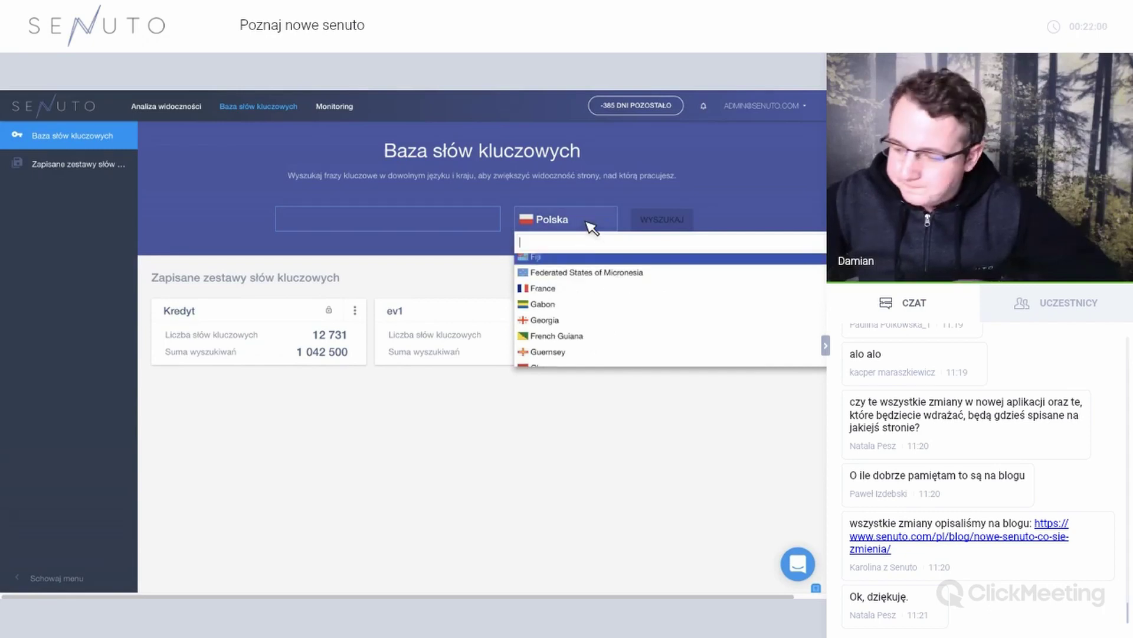
{"action": "left_click", "coordinate": [458, 223]}
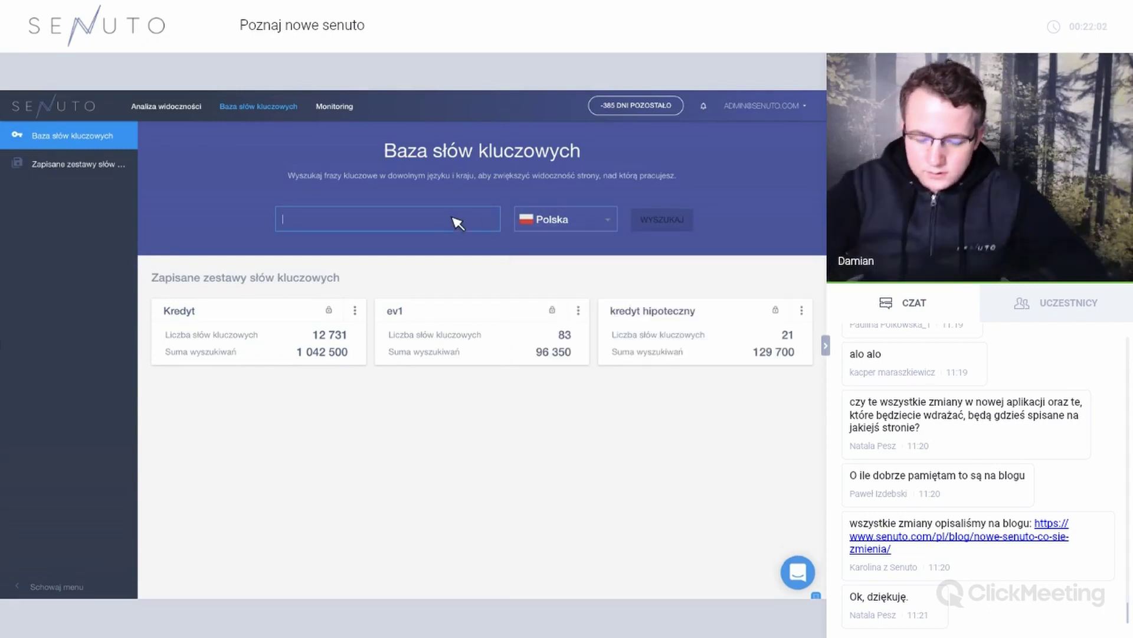
Search kredyt in Polska, review its 20 242 keywords led by vivus, and open the country list.
{"action": "type", "text": "kredyt"}
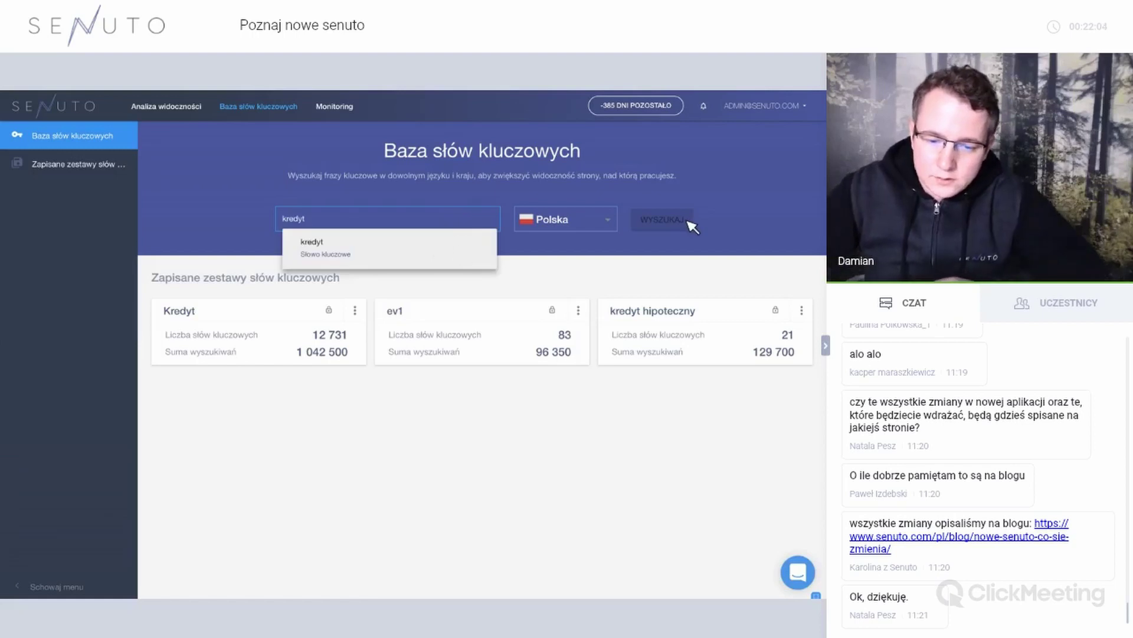
{"action": "key", "text": "Return"}
{"action": "left_click", "coordinate": [685, 224]}
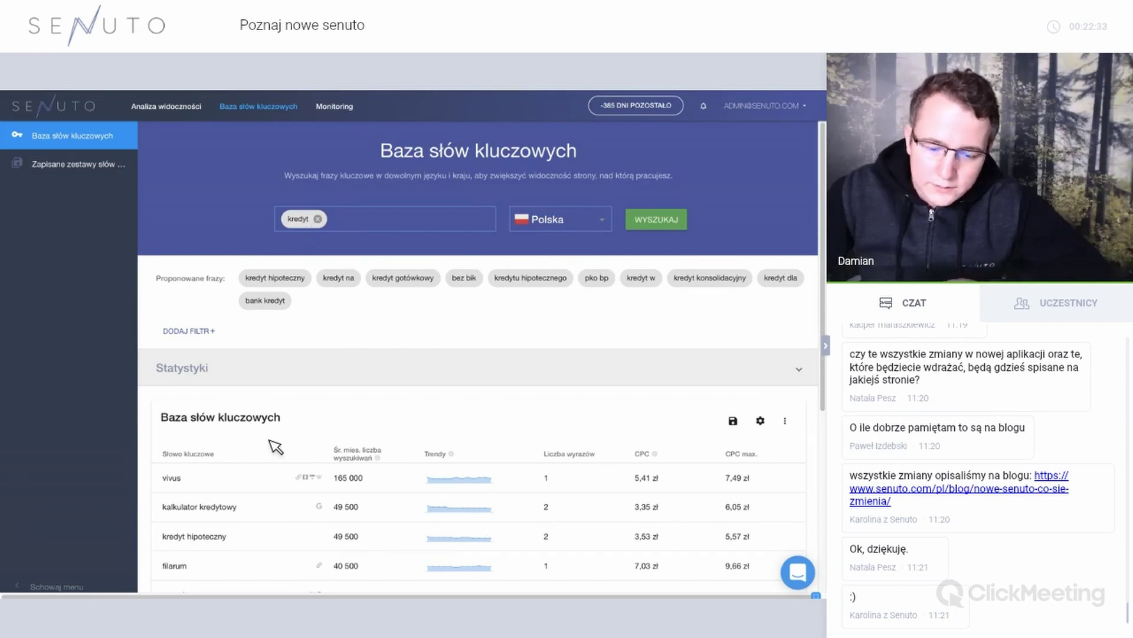
{"action": "scroll", "coordinate": [549, 458], "scroll_direction": "down", "scroll_amount": 5}
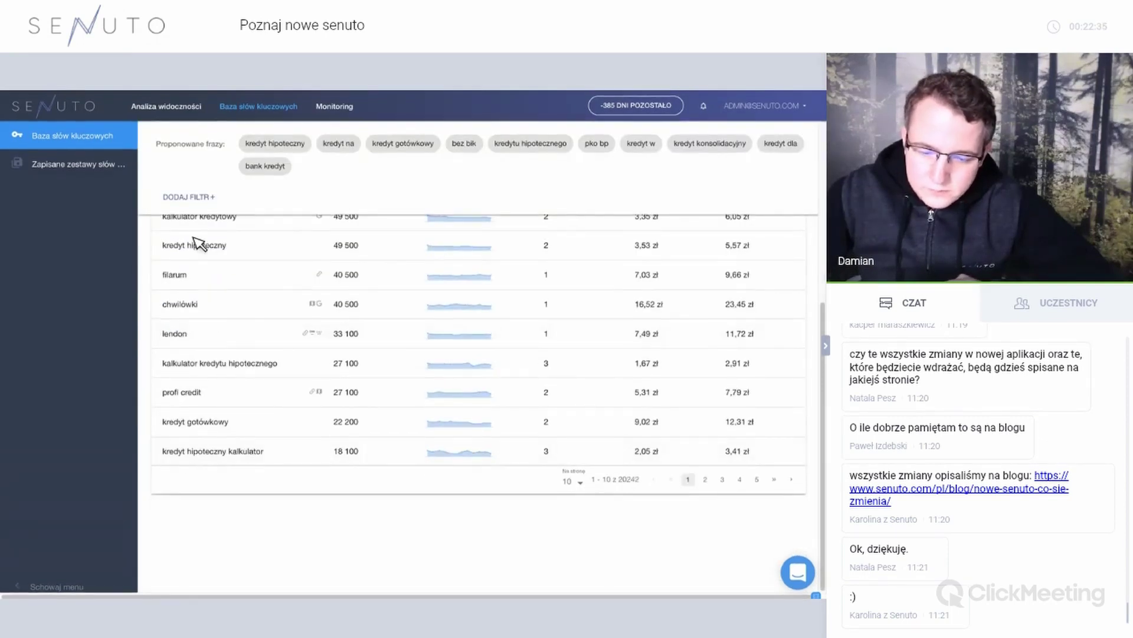
{"action": "double_click", "coordinate": [637, 480]}
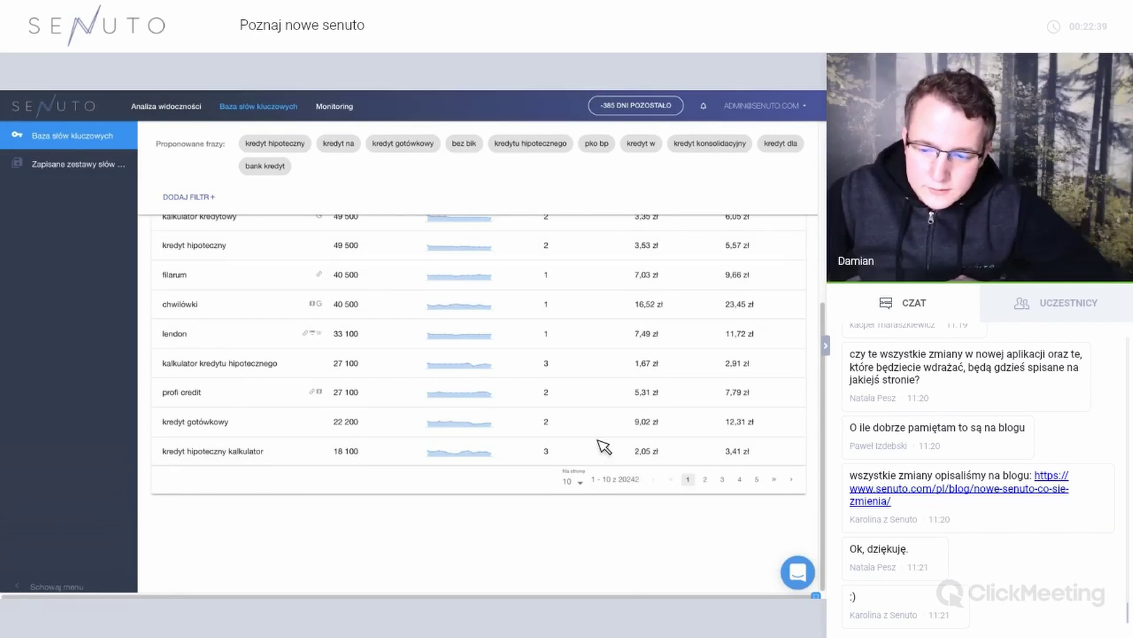
{"action": "scroll", "coordinate": [553, 412], "scroll_direction": "up", "scroll_amount": 5}
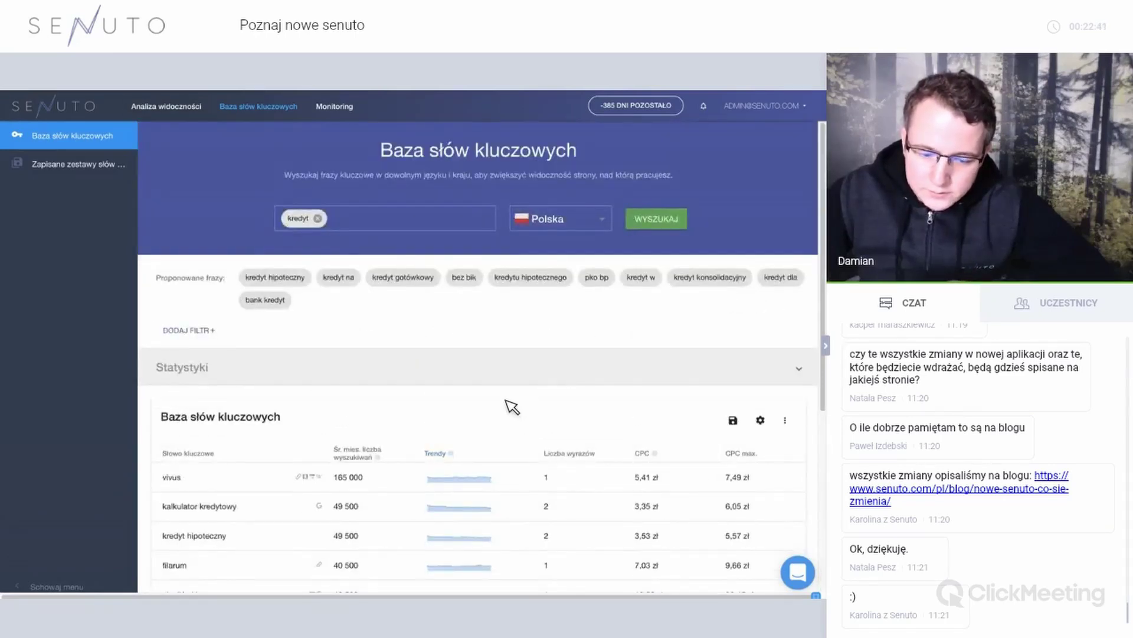
{"action": "left_click", "coordinate": [545, 226]}
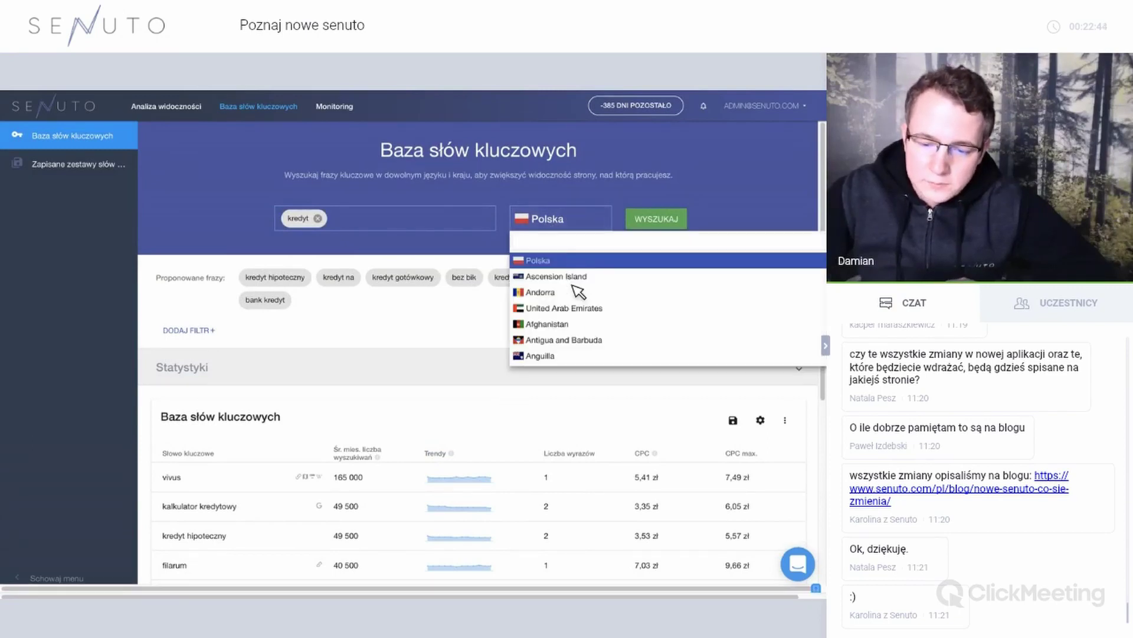
{"action": "scroll", "coordinate": [579, 290], "scroll_direction": "down", "scroll_amount": 10}
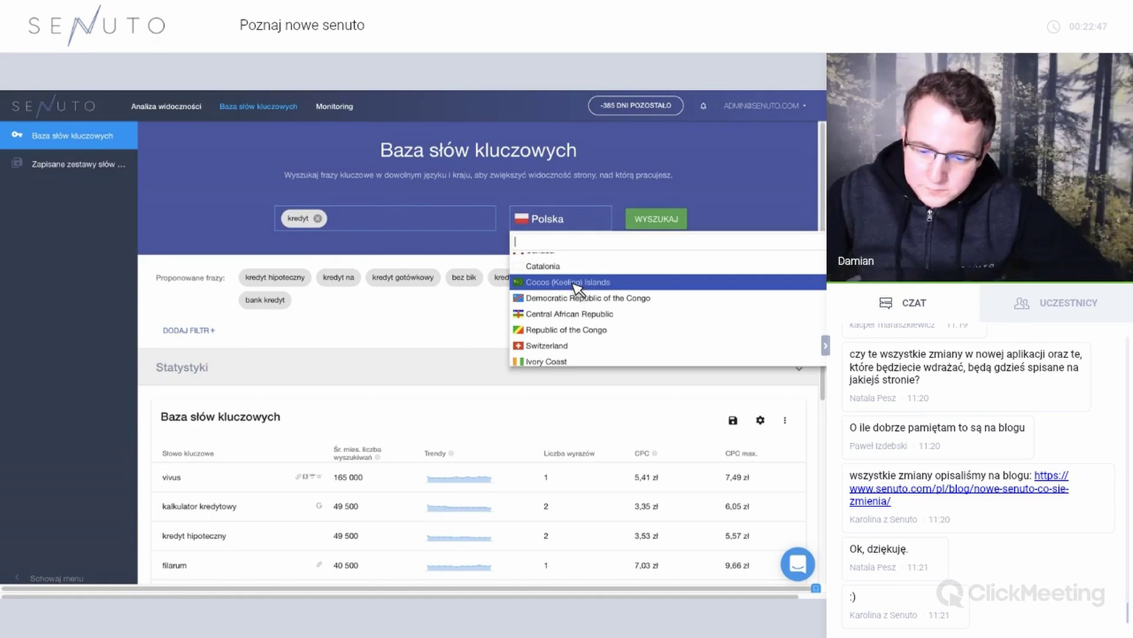
Browse the country list and close it with Polska kept as the market.
{"action": "scroll", "coordinate": [571, 288], "scroll_direction": "up", "scroll_amount": 3}
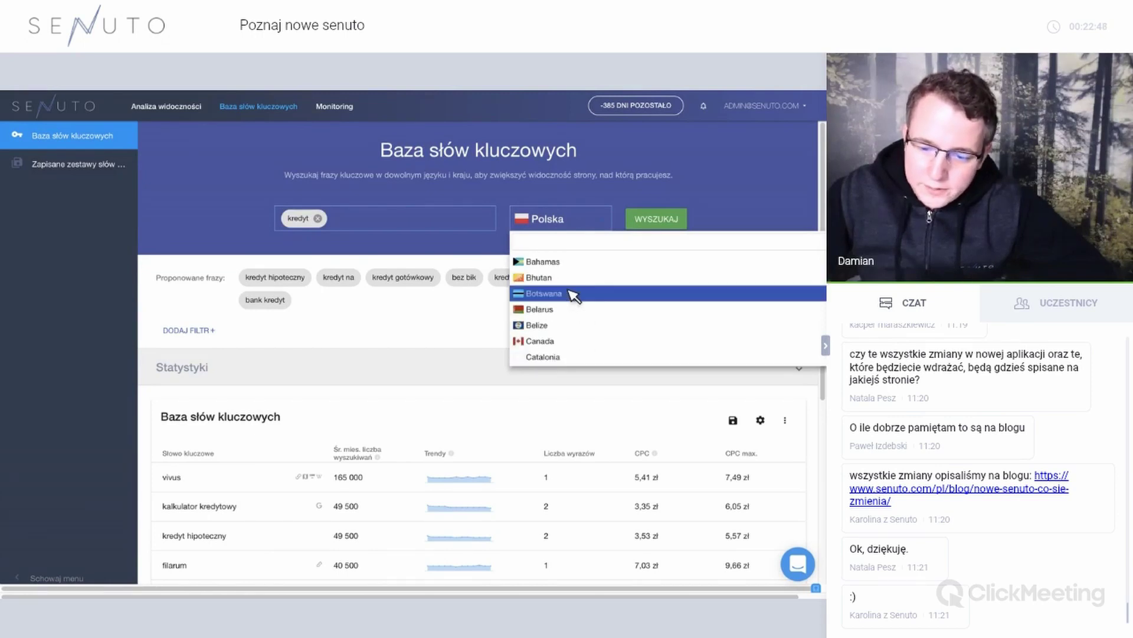
{"action": "left_click", "coordinate": [468, 334]}
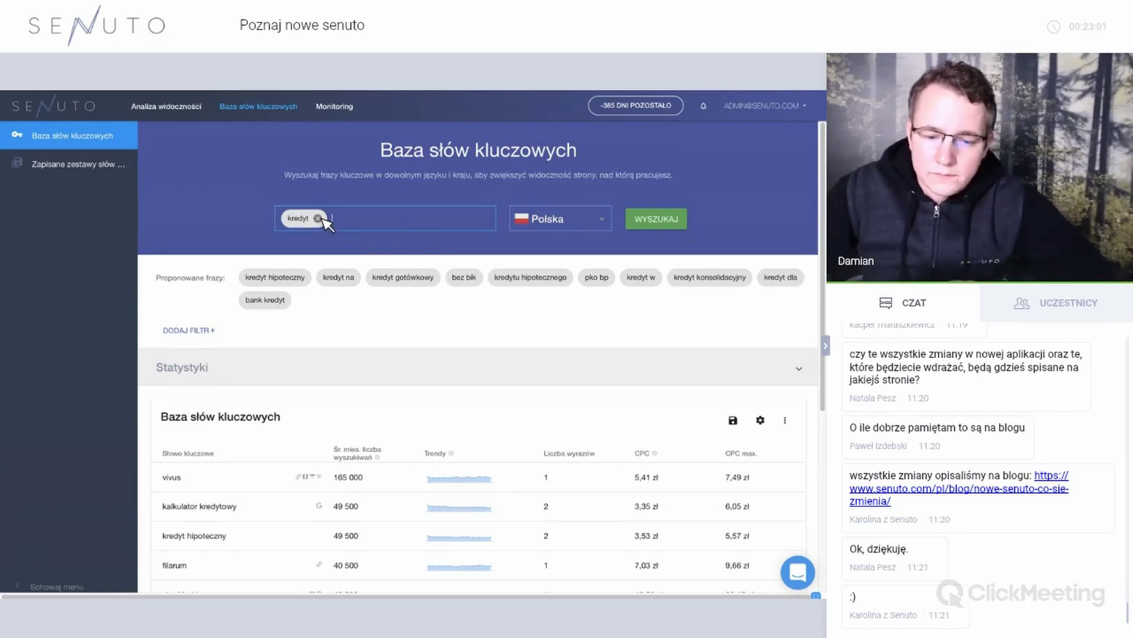
Remove the kredyt term and run the kredyt search once more.
{"action": "left_click", "coordinate": [319, 218]}
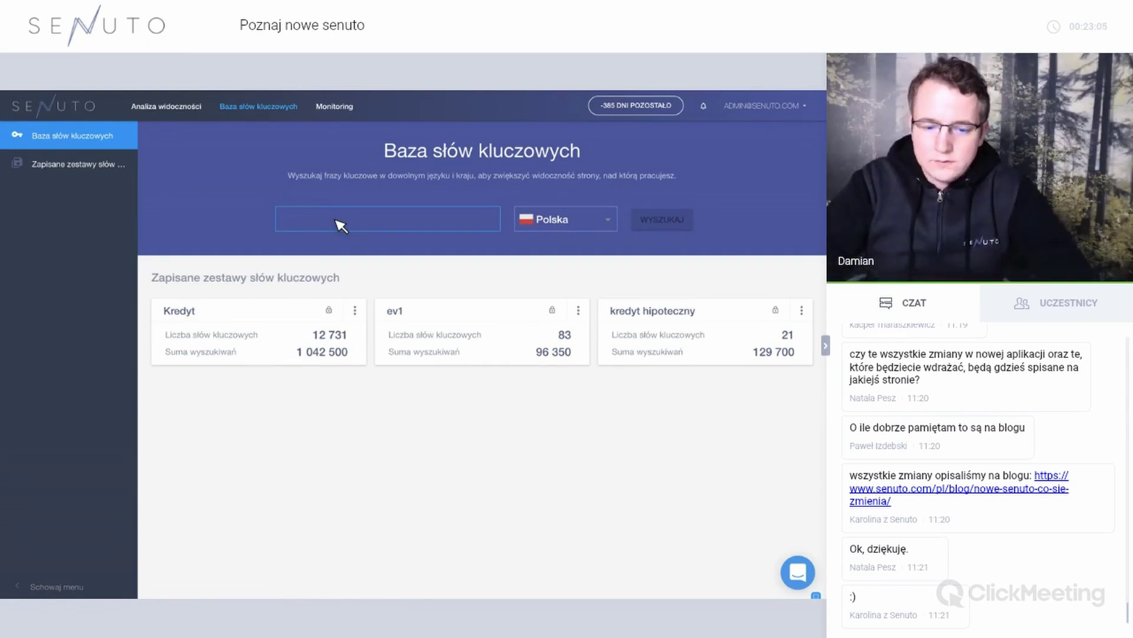
{"action": "type", "text": "kredyt"}
{"action": "left_click", "coordinate": [365, 254]}
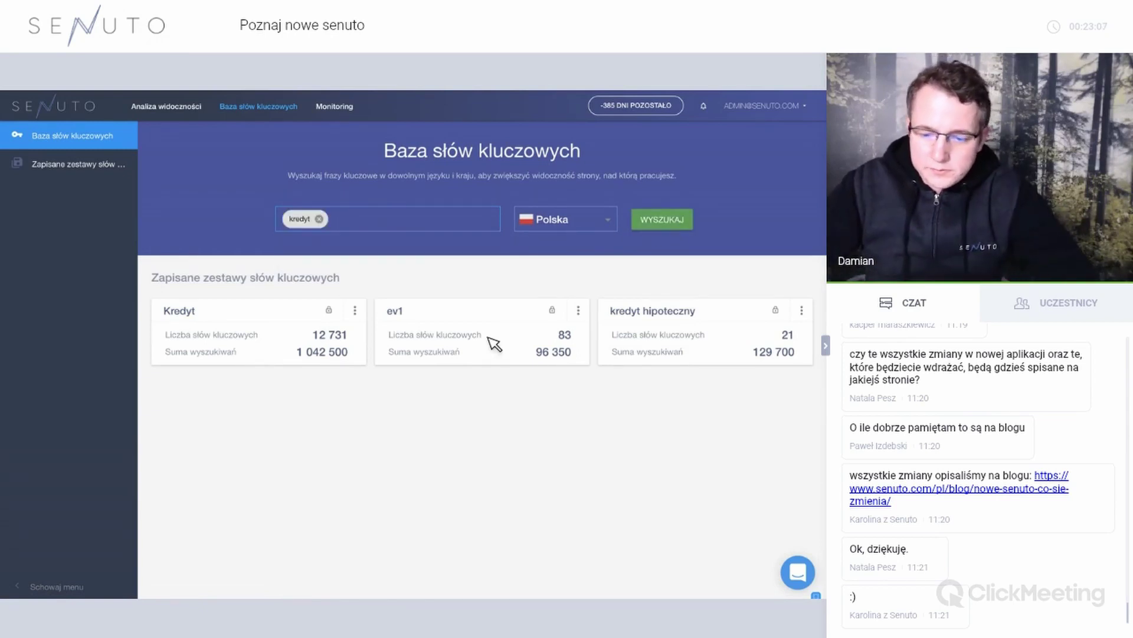
{"action": "key", "text": "Return"}
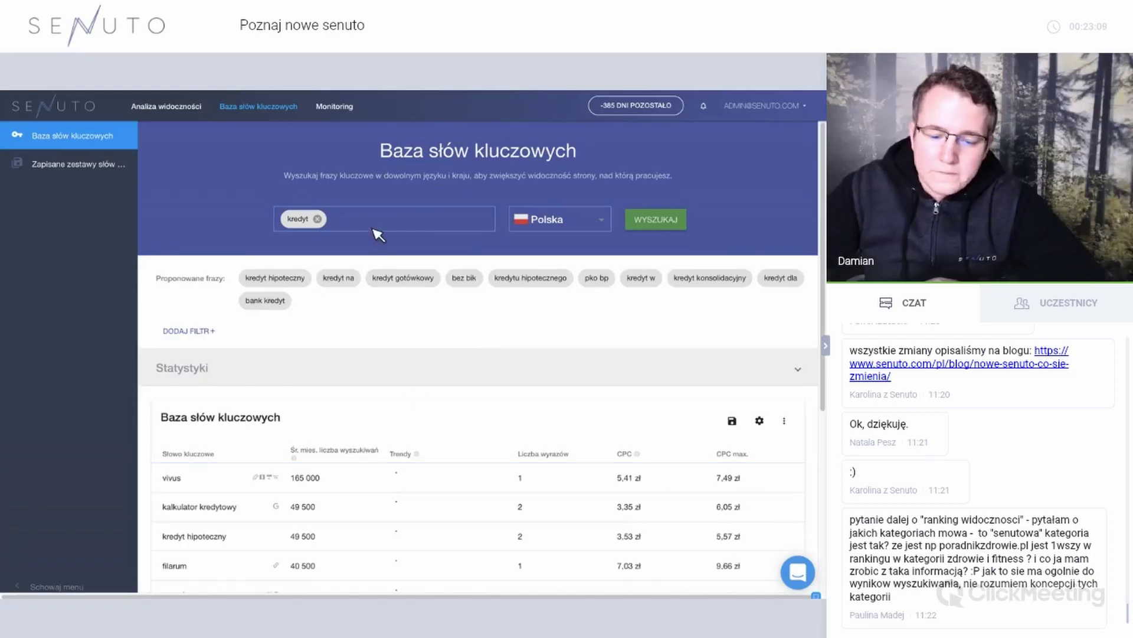
Replace kredyt with the domain senuto.com and browse its keywords, led by senuto at 2 900.
{"action": "left_click", "coordinate": [318, 219]}
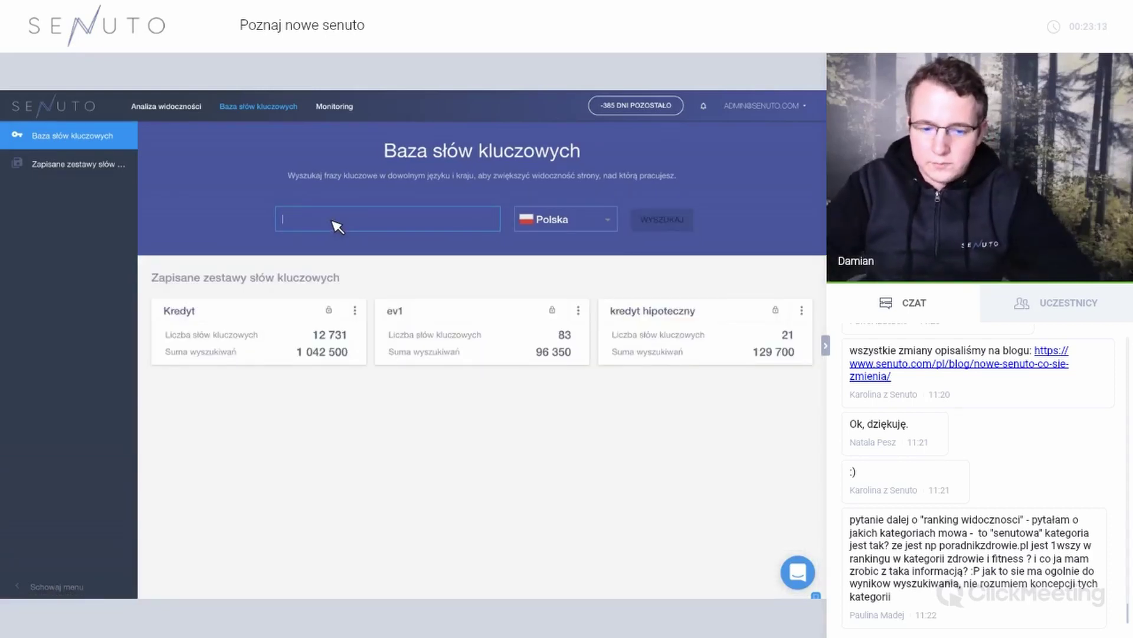
{"action": "type", "text": "senuto.com"}
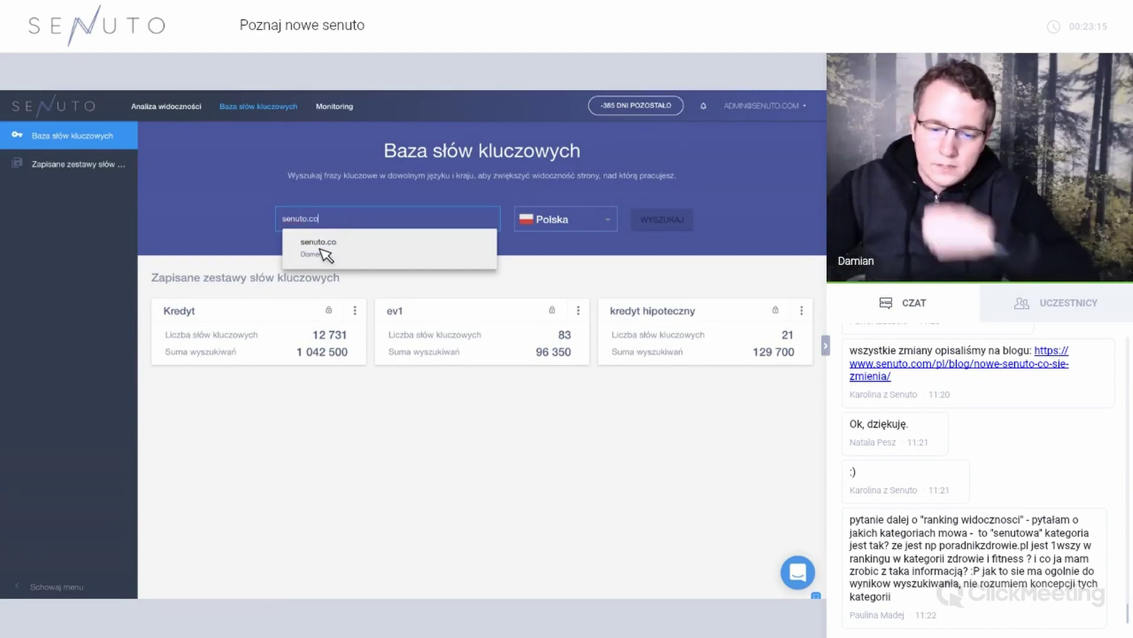
{"action": "left_click", "coordinate": [663, 219]}
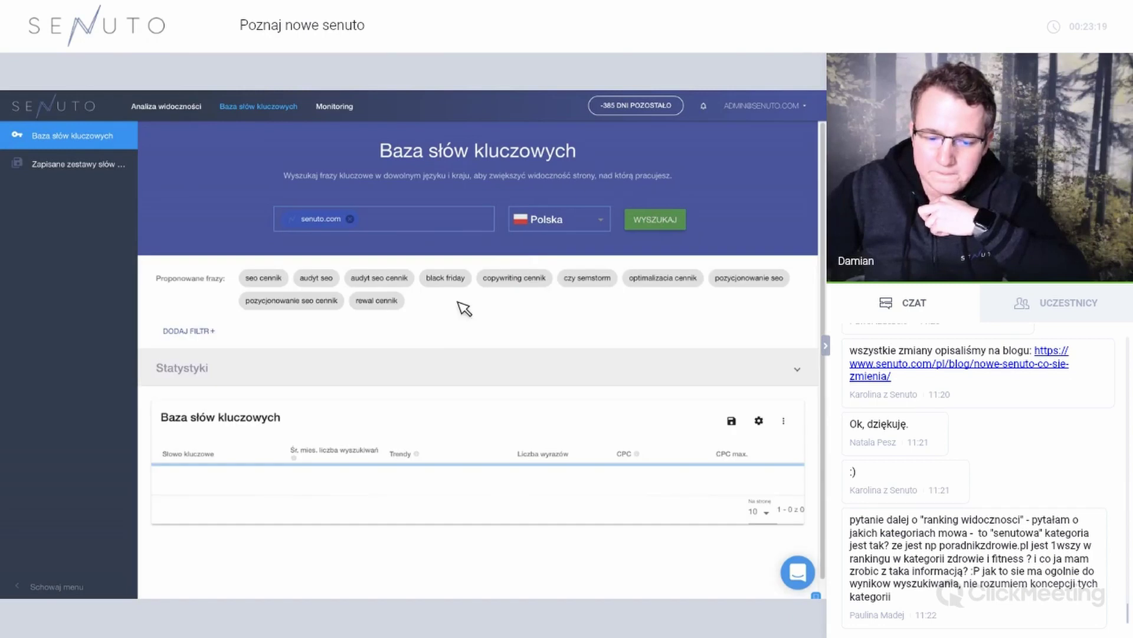
{"action": "scroll", "coordinate": [413, 331], "scroll_direction": "down", "scroll_amount": 2}
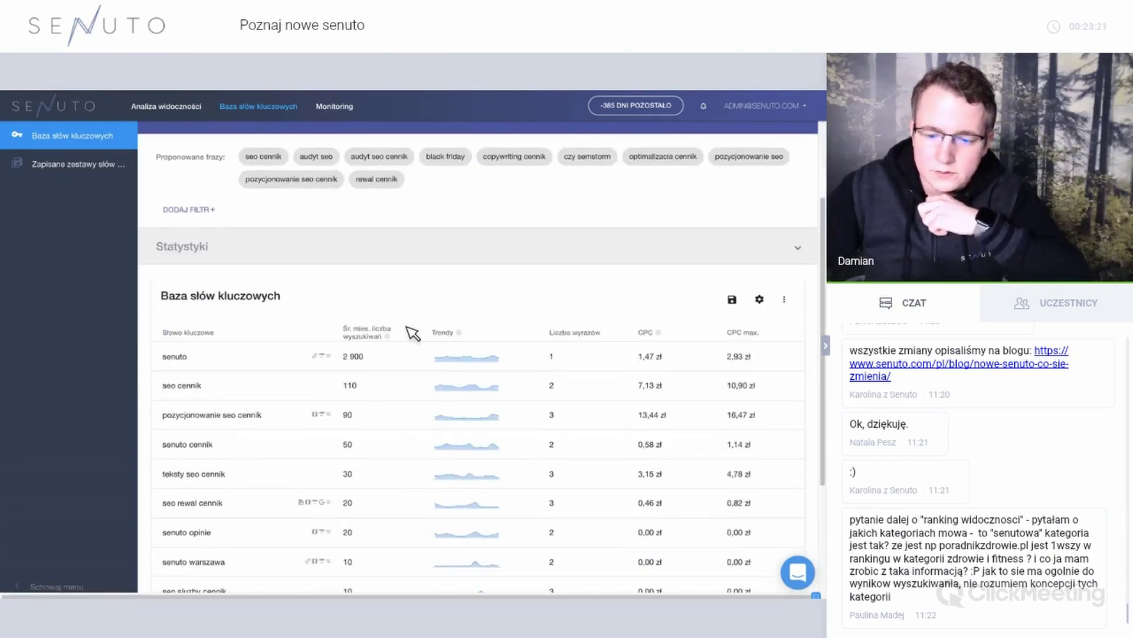
{"action": "scroll", "coordinate": [355, 346], "scroll_direction": "up", "scroll_amount": 2}
{"action": "scroll", "coordinate": [275, 394], "scroll_direction": "down", "scroll_amount": 4}
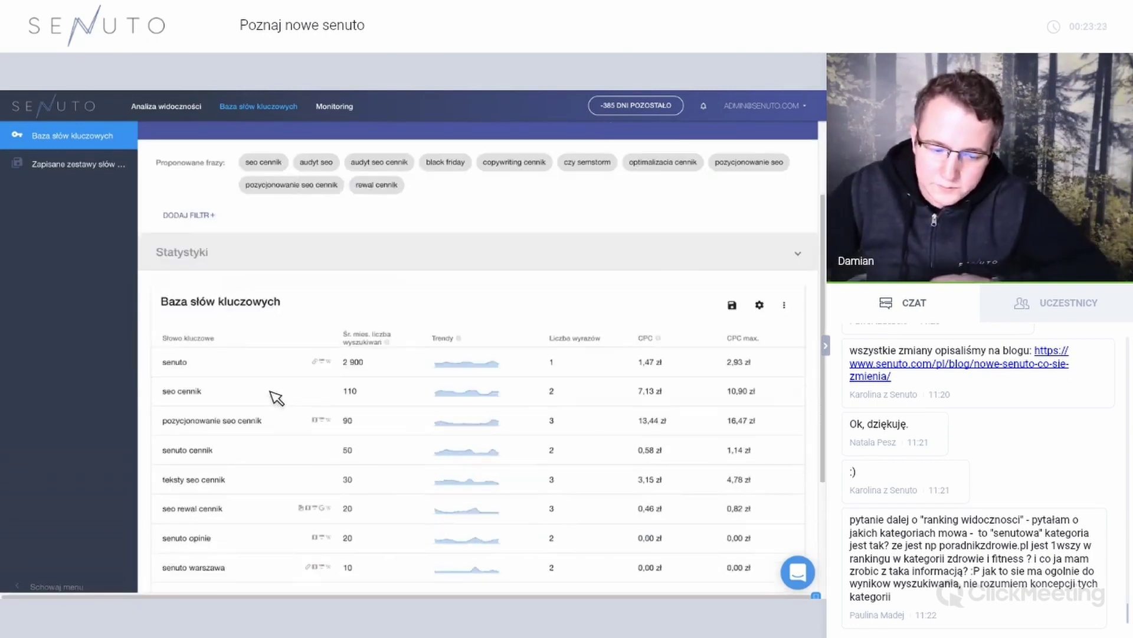
{"action": "scroll", "coordinate": [360, 239], "scroll_direction": "up", "scroll_amount": 4}
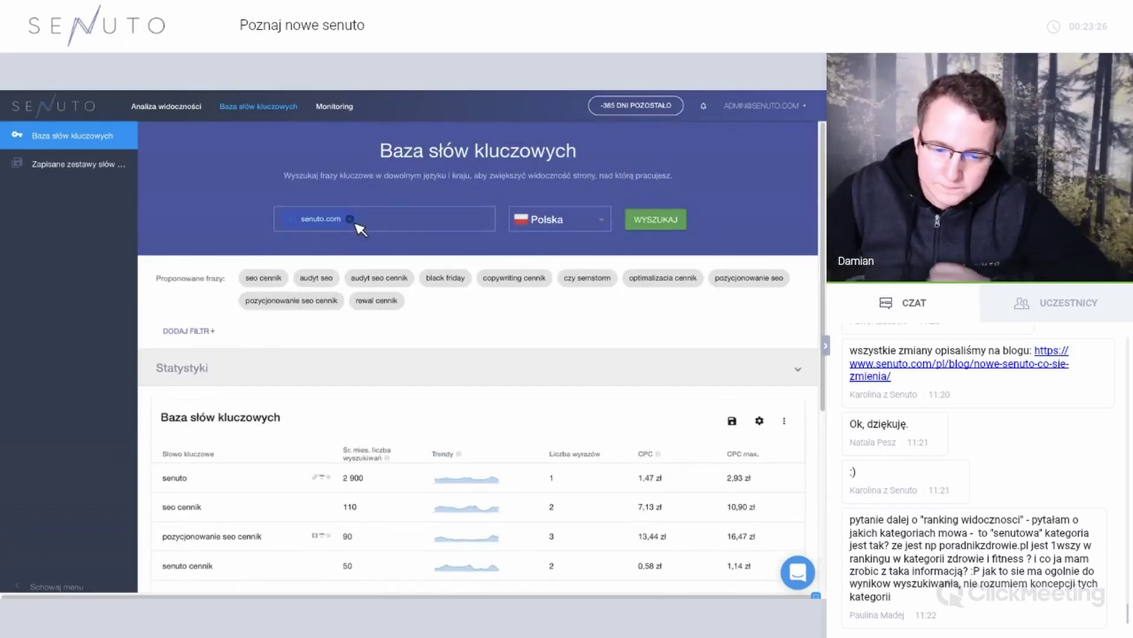
Add kredyt as a second term next to senuto.com and search, which returns no data.
{"action": "left_click", "coordinate": [389, 227]}
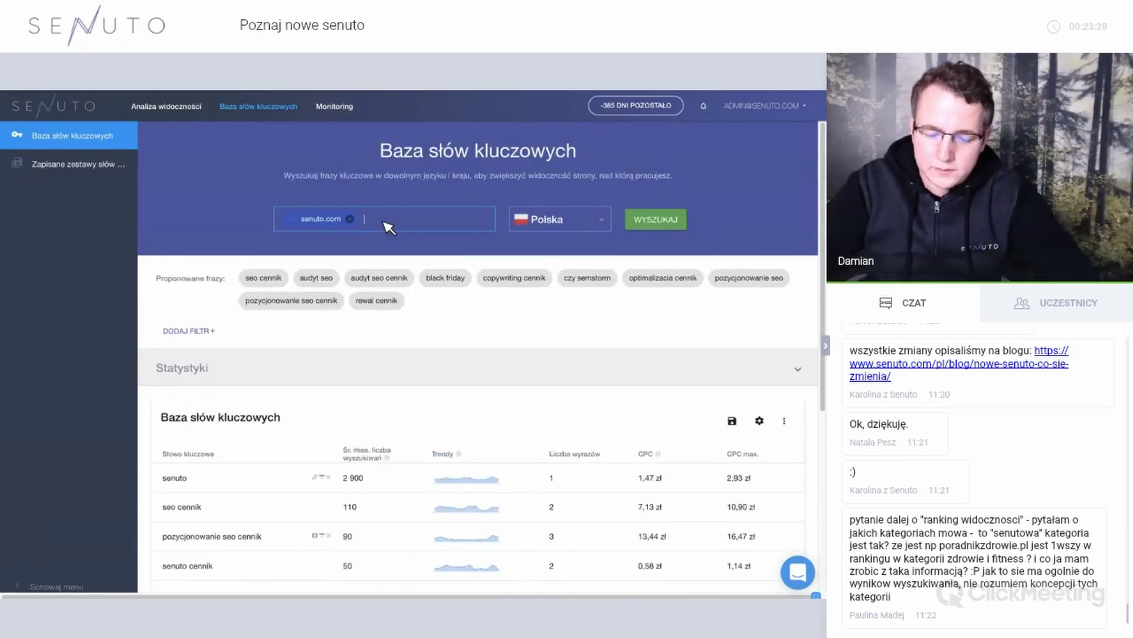
{"action": "type", "text": "kredyt"}
{"action": "key", "text": "Return"}
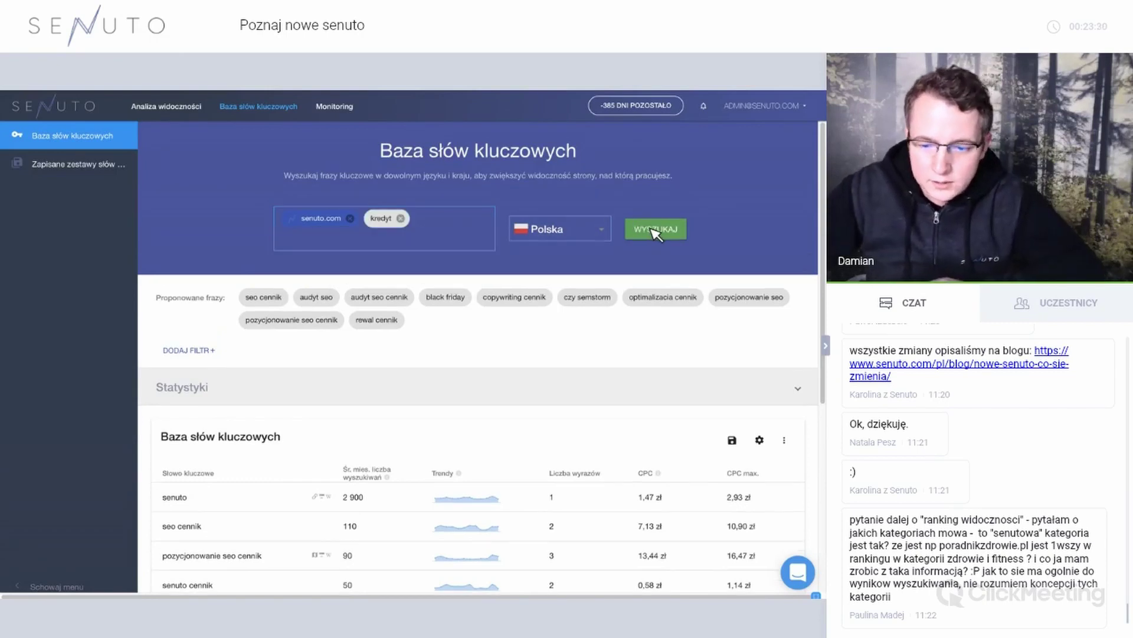
{"action": "left_click", "coordinate": [656, 232]}
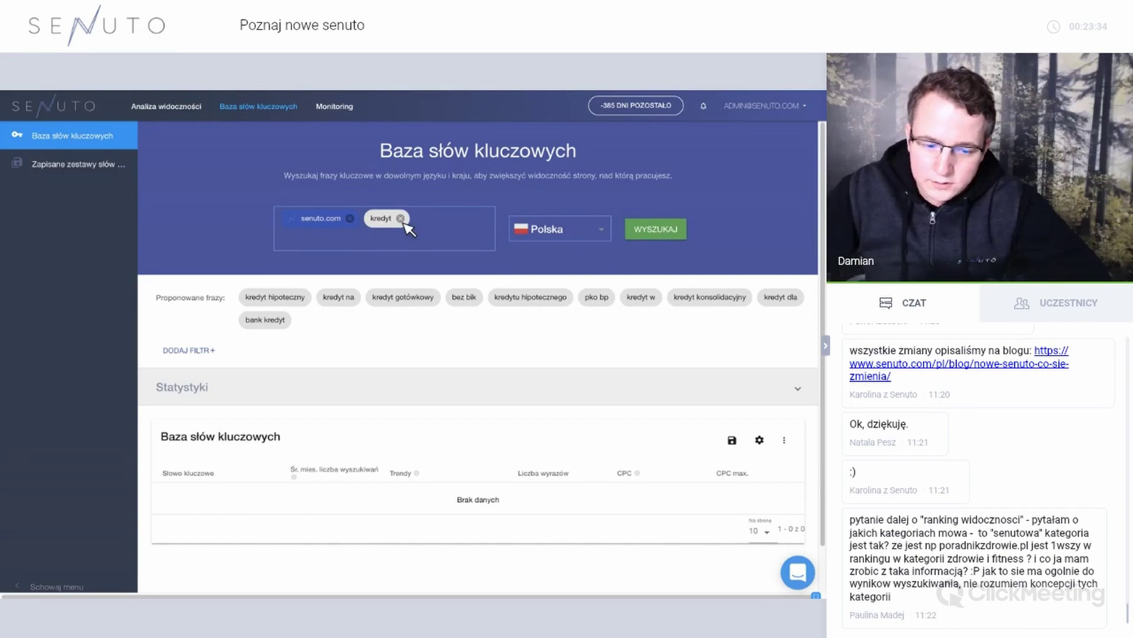
Remove senuto.com so only the kredyt results (20 242 keywords, vivus first) remain.
{"action": "left_click", "coordinate": [350, 219]}
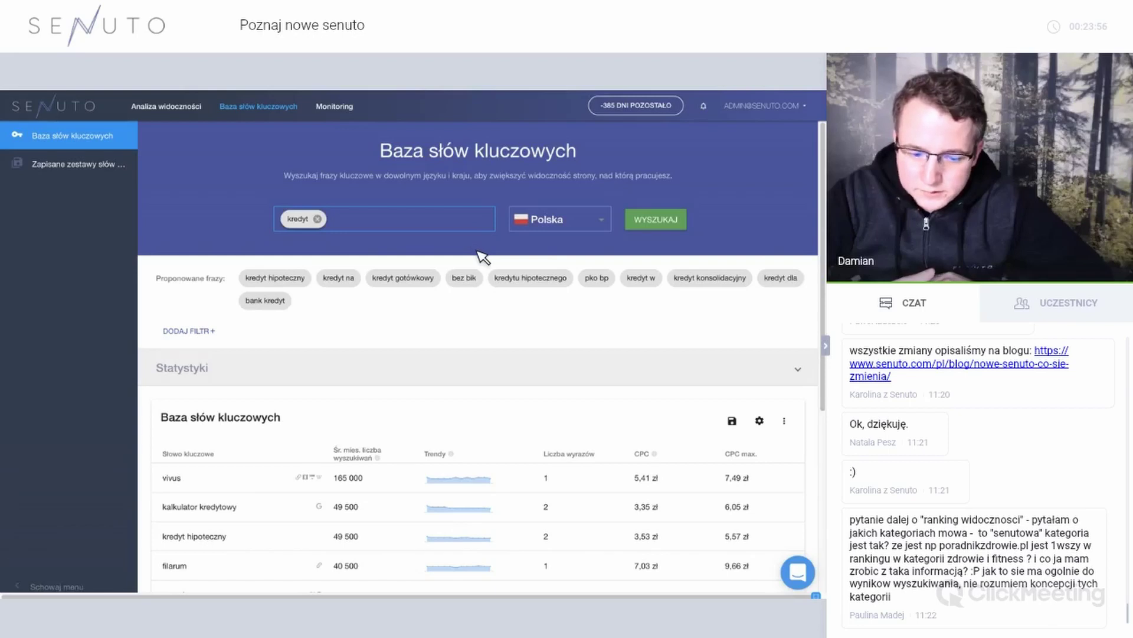
{"action": "scroll", "coordinate": [442, 254], "scroll_direction": "down", "scroll_amount": 3}
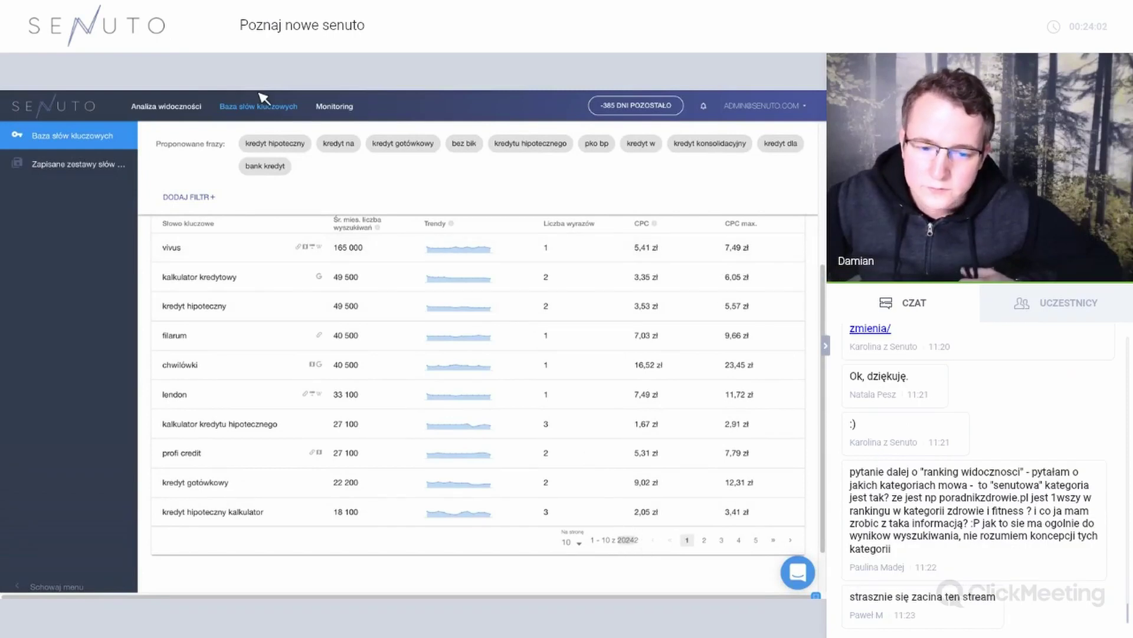
{"action": "mouse_move", "coordinate": [41, 111]}
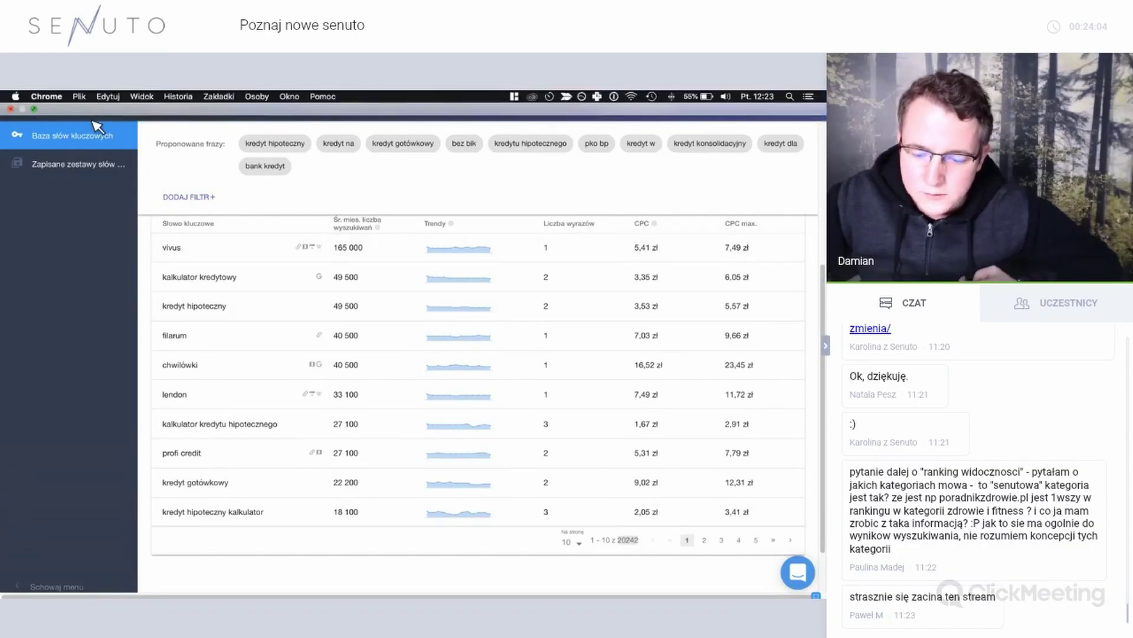
Search kredyt with Uwzględnij odmiany in the old keyword base, then return full screen to the new explorer.
{"action": "key", "text": "ctrl+super+f"}
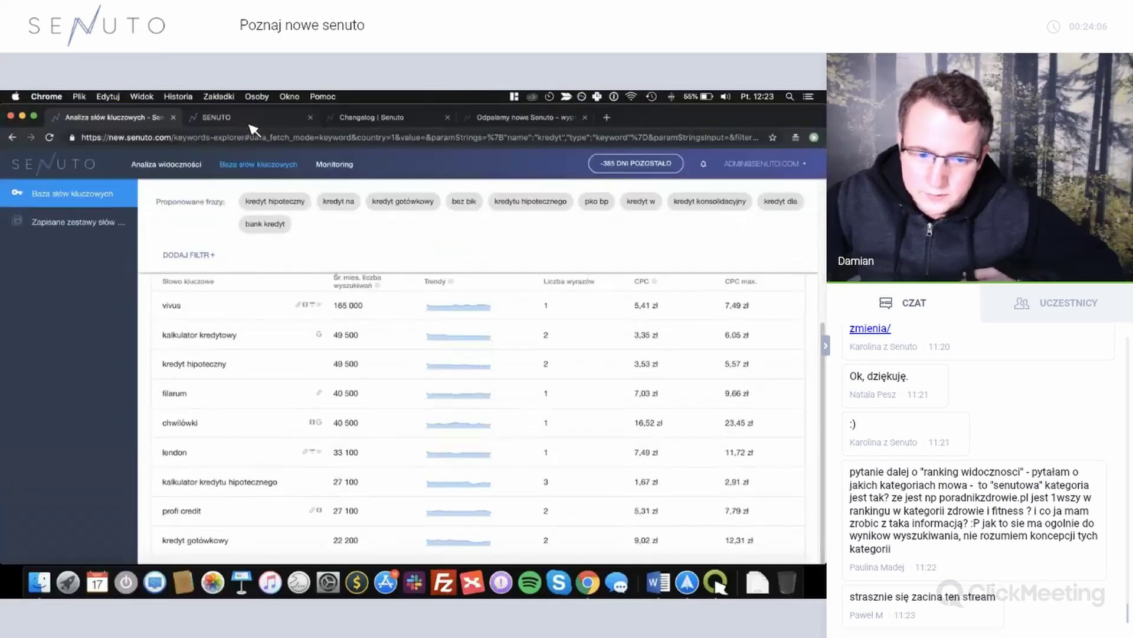
{"action": "left_click", "coordinate": [250, 121]}
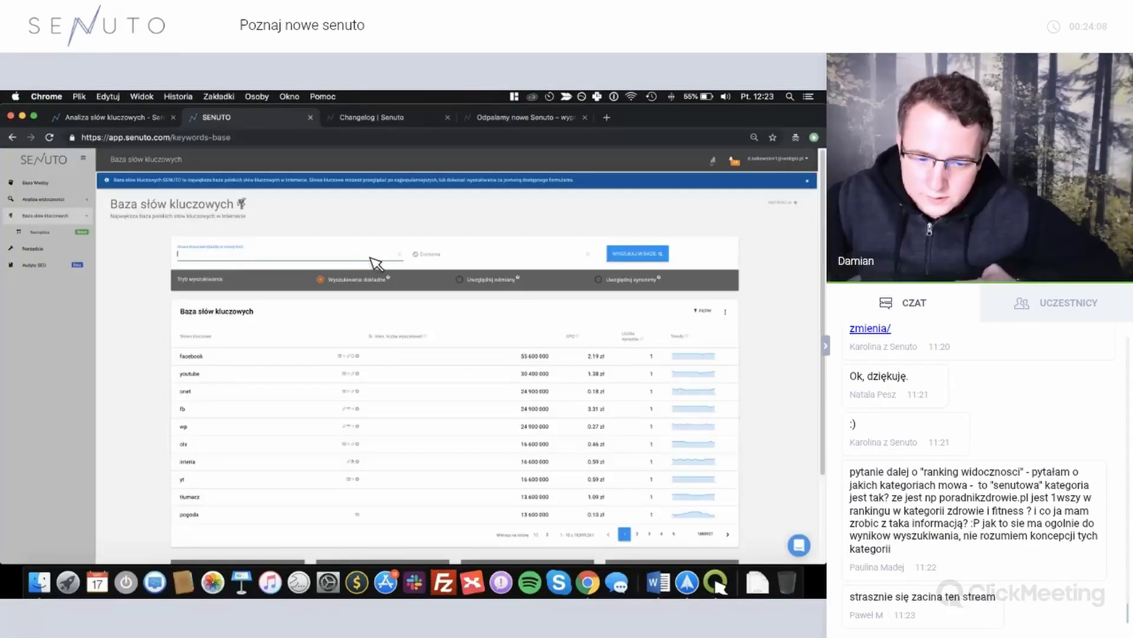
{"action": "type", "text": "kredyt"}
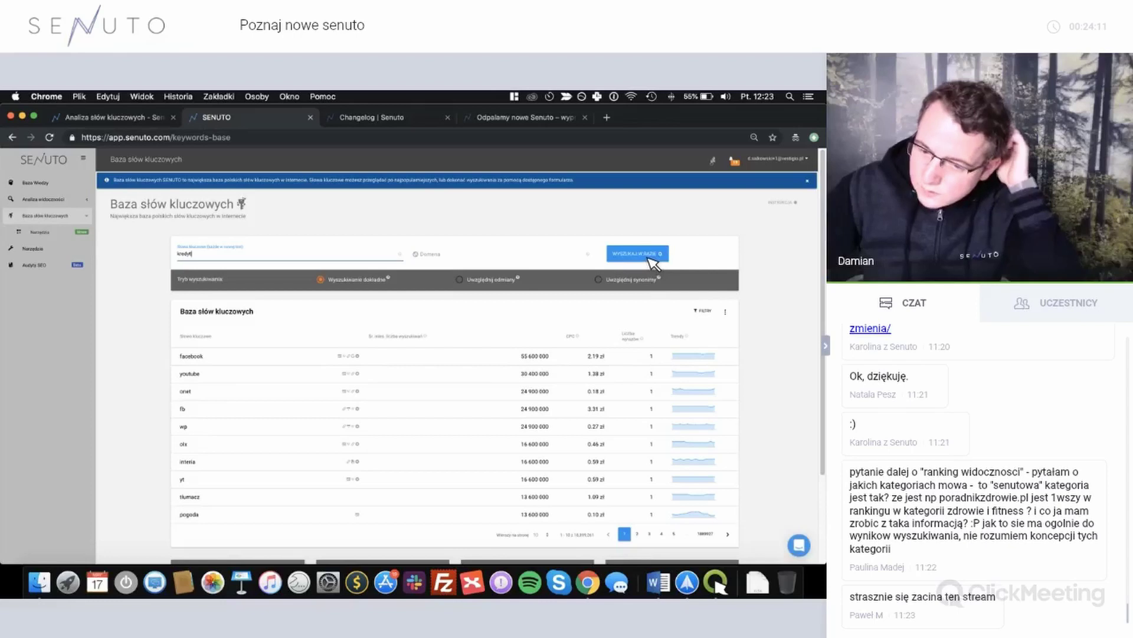
{"action": "left_click", "coordinate": [653, 261]}
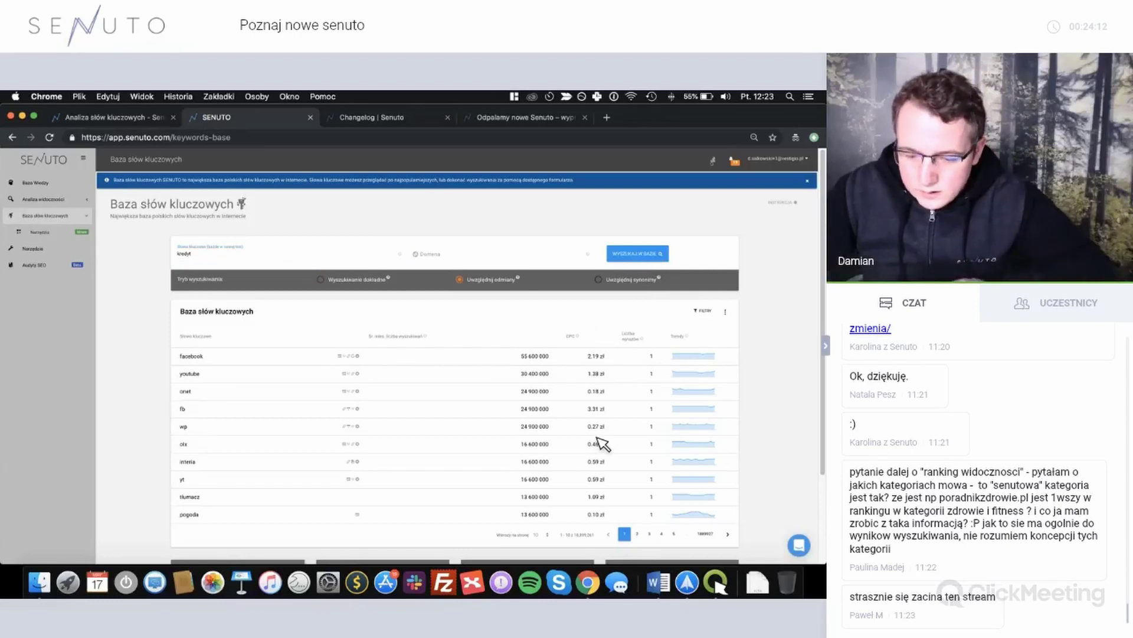
{"action": "left_click", "coordinate": [47, 118]}
{"action": "key", "text": "ctrl+super+f"}
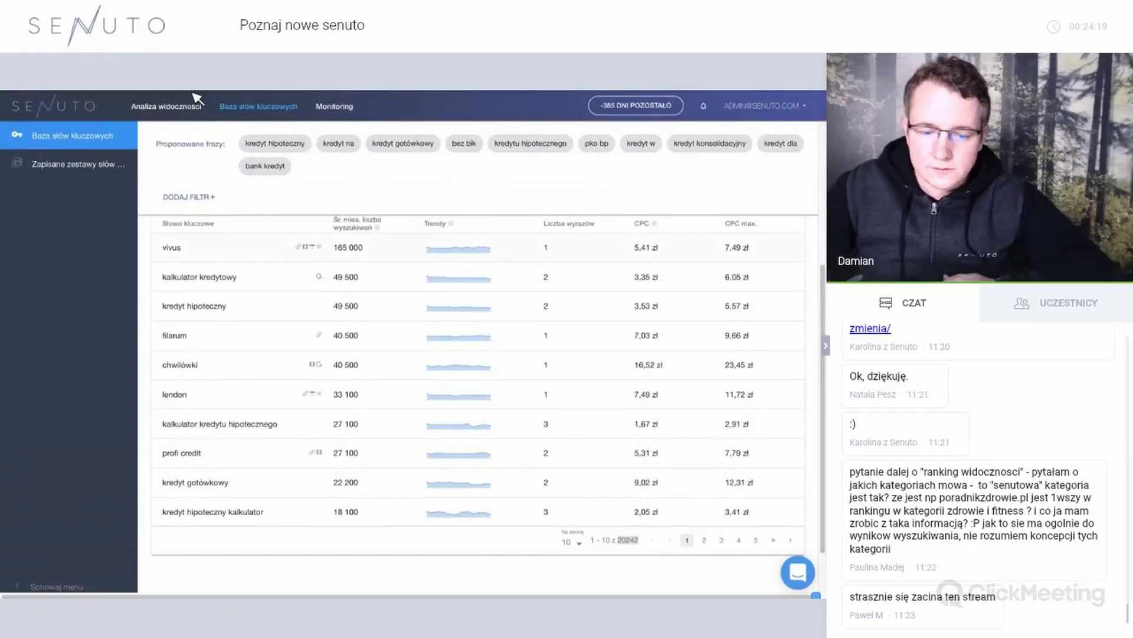
Browse the kredyt results led by vivus at 165 000, then open the DODAJ FILTR+ field list.
{"action": "mouse_move", "coordinate": [176, 114]}
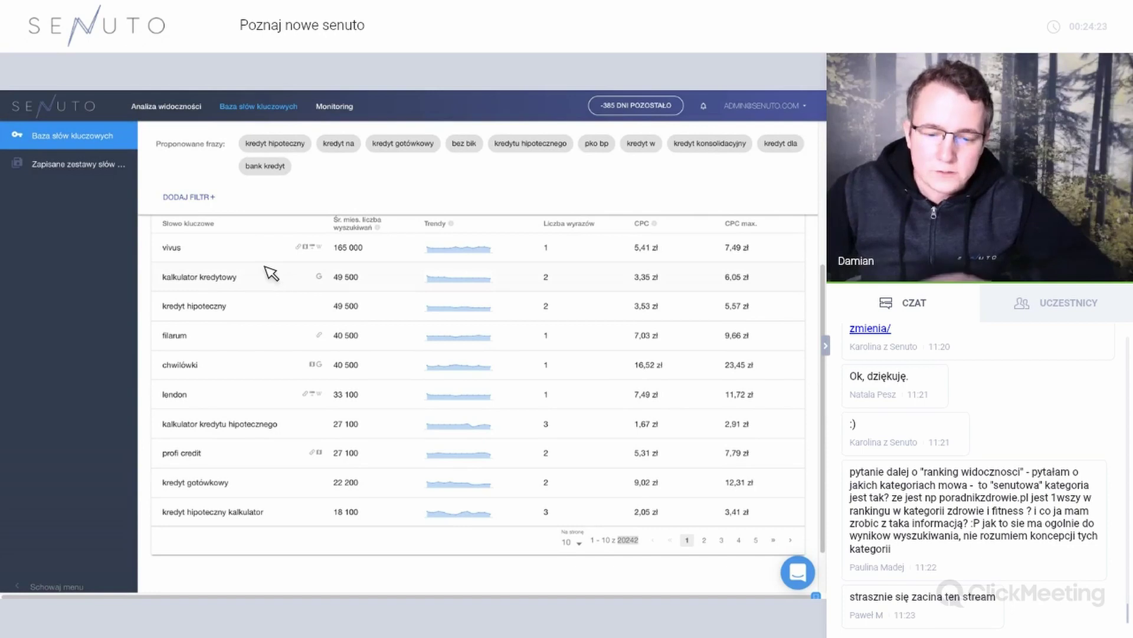
{"action": "scroll", "coordinate": [298, 271], "scroll_direction": "up", "scroll_amount": 5}
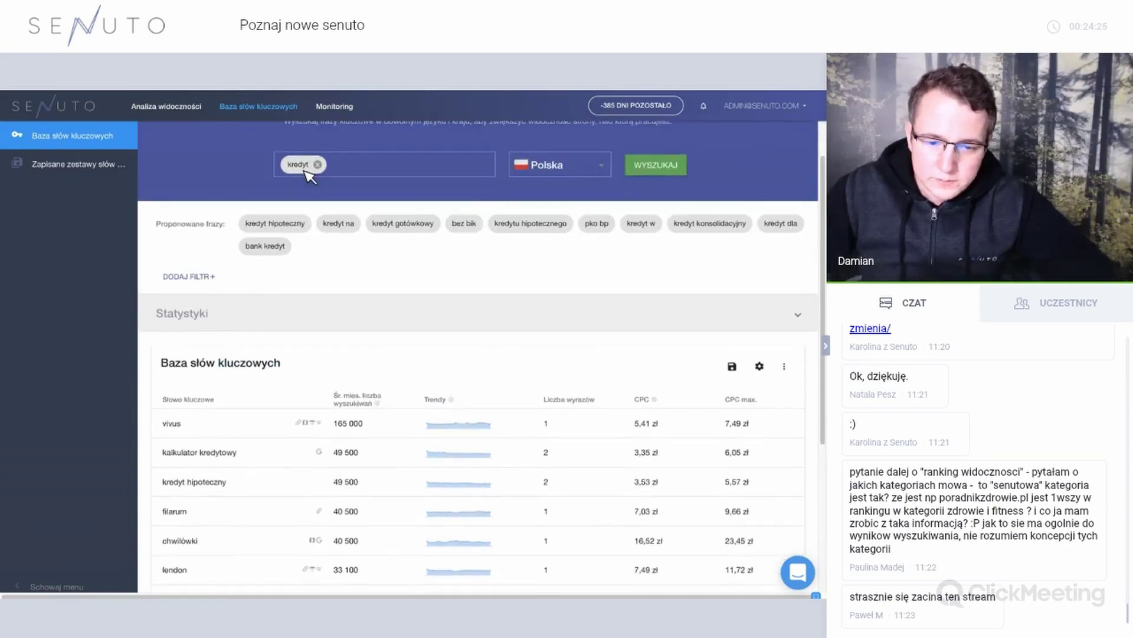
{"action": "scroll", "coordinate": [231, 391], "scroll_direction": "down", "scroll_amount": 3}
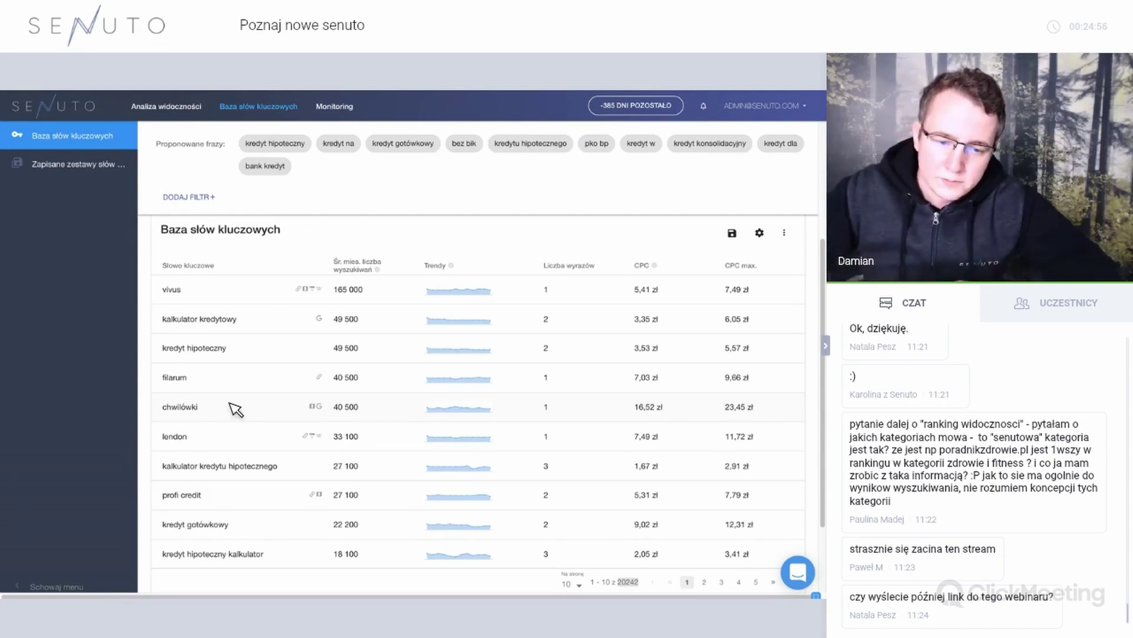
{"action": "scroll", "coordinate": [230, 407], "scroll_direction": "up", "scroll_amount": 3}
{"action": "left_click", "coordinate": [212, 333]}
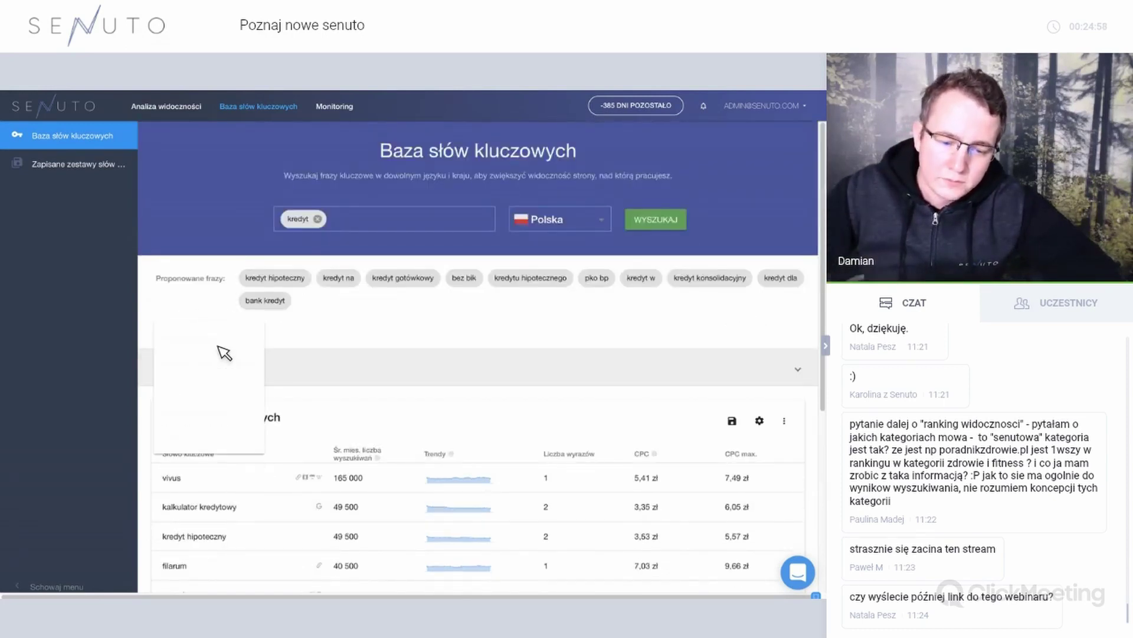
Apply a Słowo kluczowe 'nie zawiera' kredyt filter to the keyword results.
{"action": "left_click", "coordinate": [216, 349]}
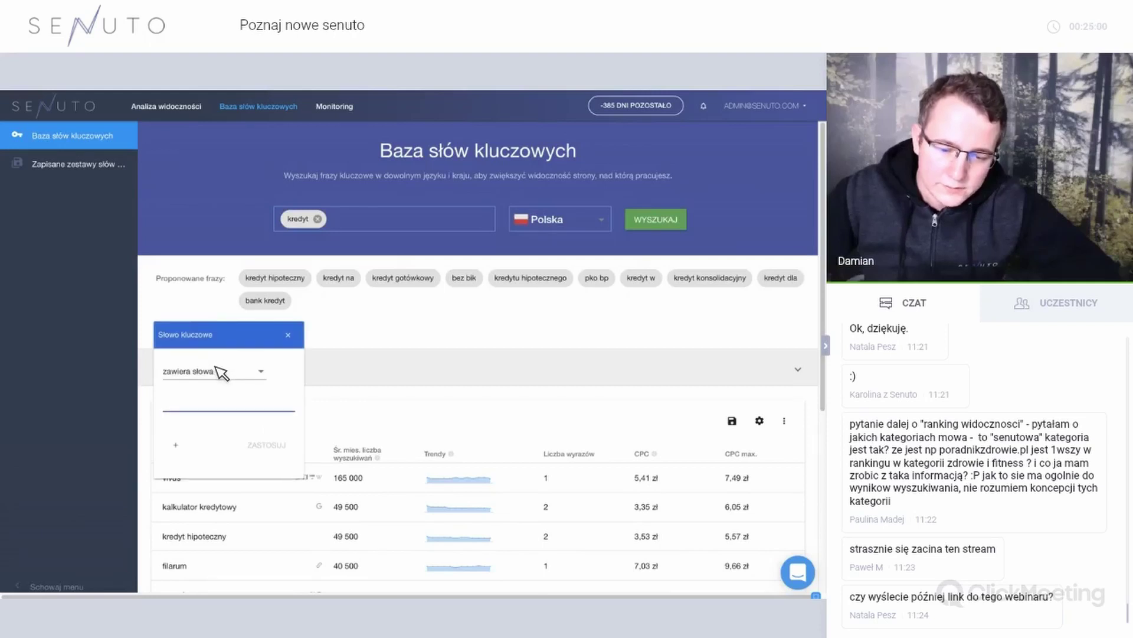
{"action": "left_click", "coordinate": [218, 369]}
{"action": "key", "text": "Down"}
{"action": "key", "text": "Return"}
{"action": "left_click", "coordinate": [222, 406]}
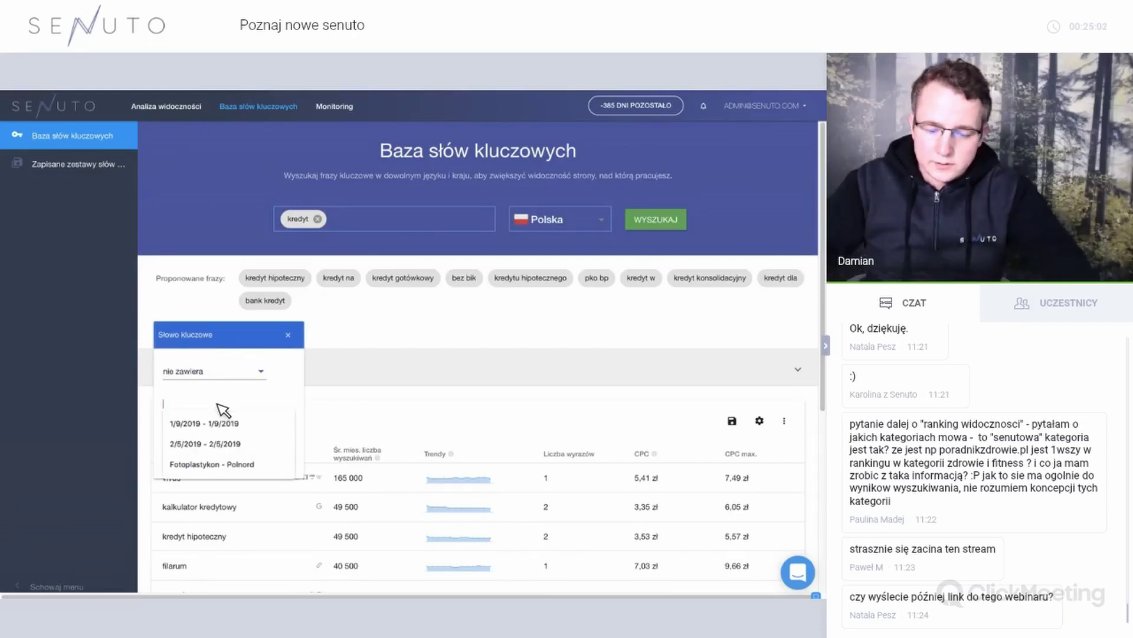
{"action": "type", "text": "kredyt"}
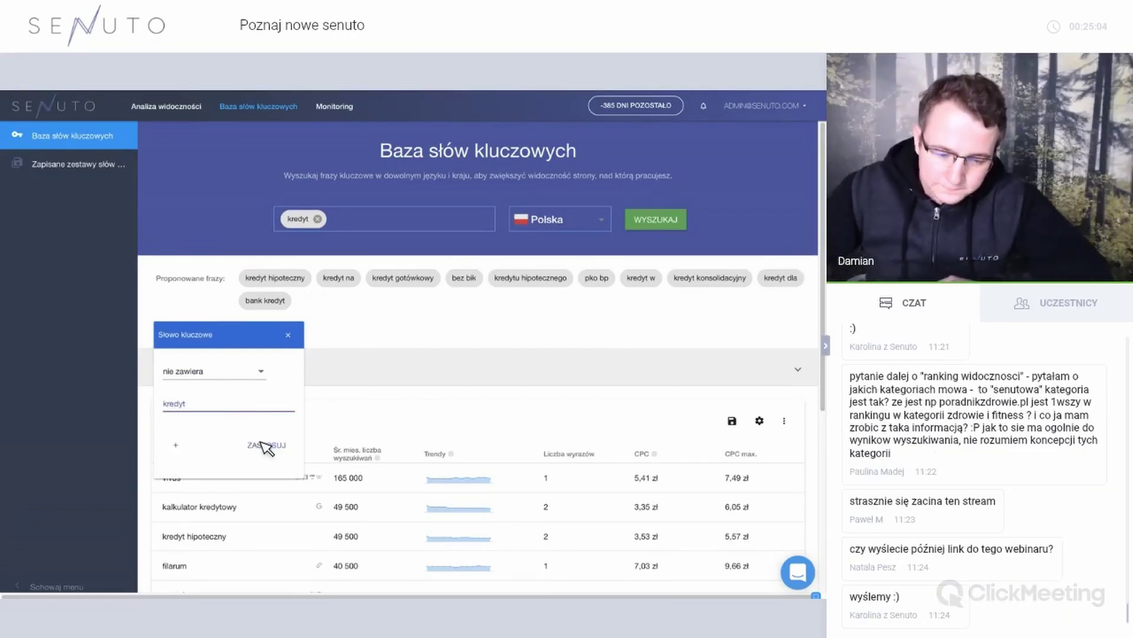
{"action": "left_click", "coordinate": [264, 443]}
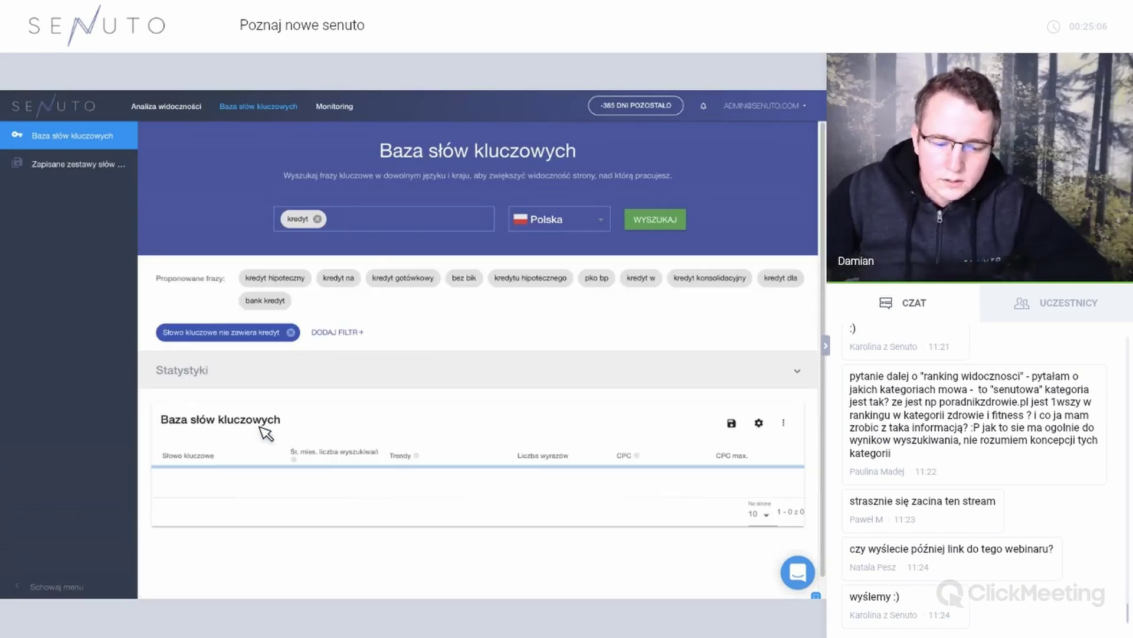
Scroll through the 3 764 filtered keywords, still led by vivus.
{"action": "scroll", "coordinate": [449, 428], "scroll_direction": "down", "scroll_amount": 5}
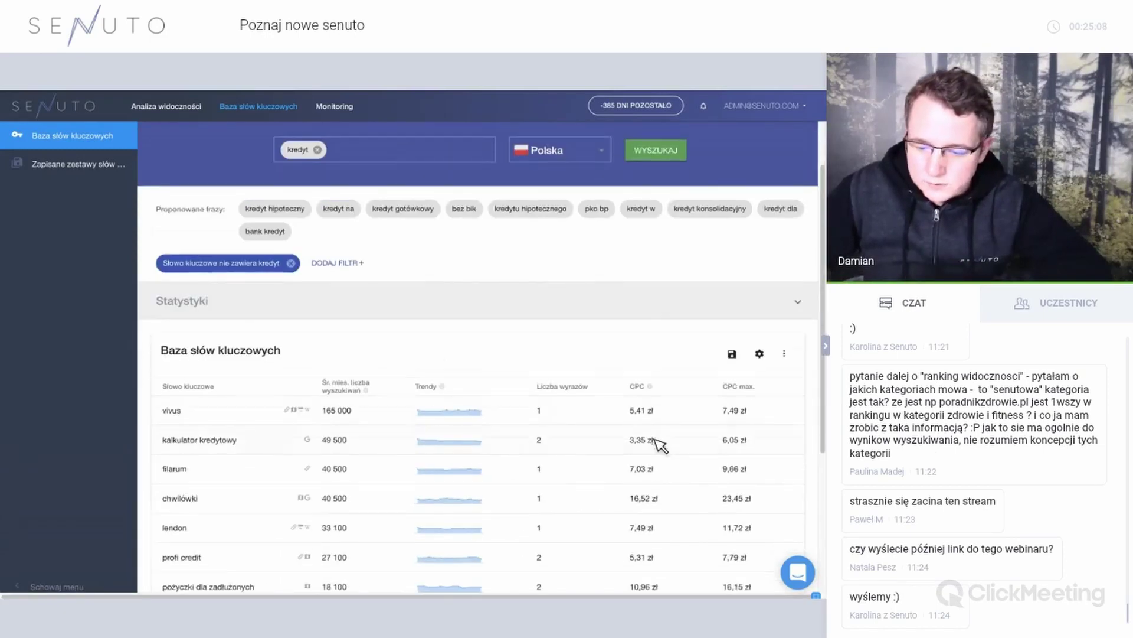
{"action": "scroll", "coordinate": [598, 447], "scroll_direction": "up", "scroll_amount": 5}
{"action": "scroll", "coordinate": [553, 425], "scroll_direction": "down", "scroll_amount": 3}
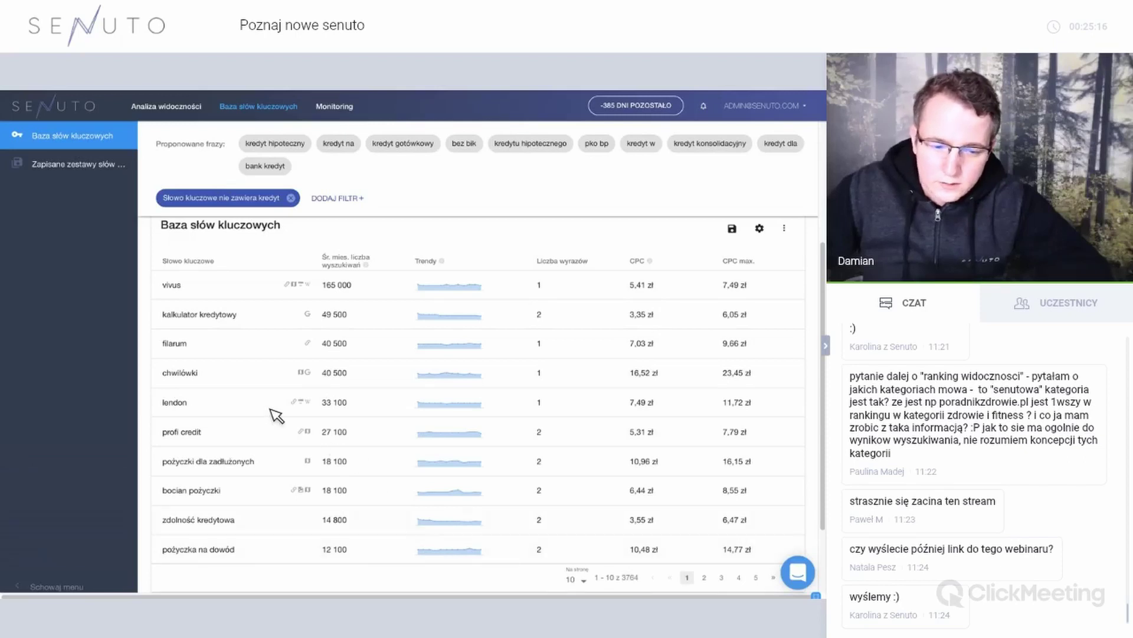
{"action": "scroll", "coordinate": [248, 400], "scroll_direction": "up", "scroll_amount": 1}
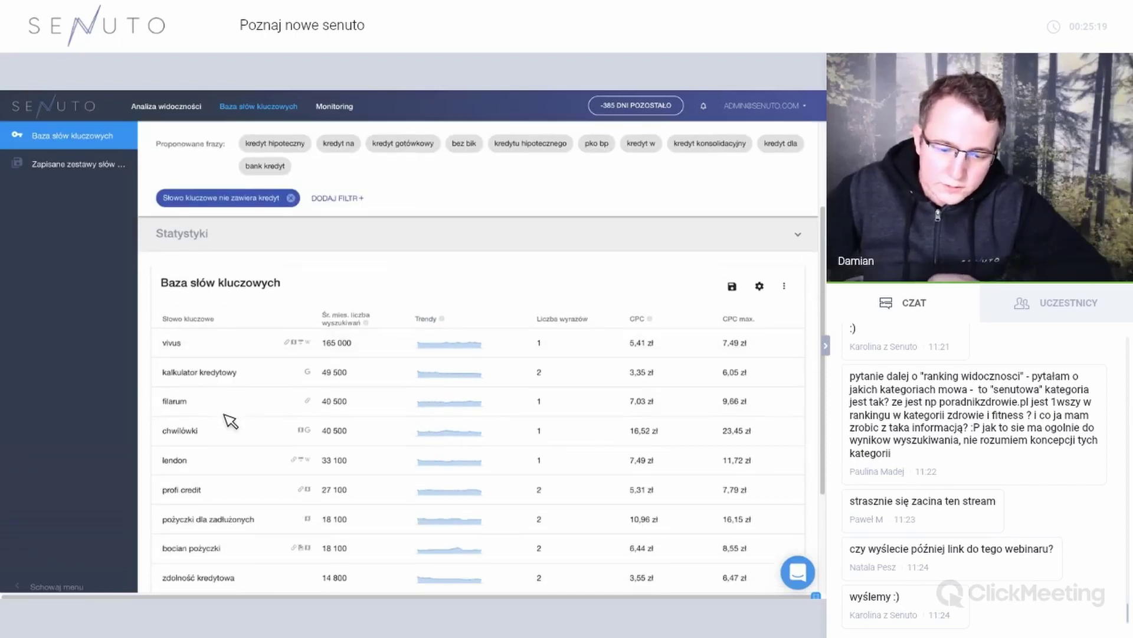
{"action": "scroll", "coordinate": [228, 425], "scroll_direction": "down", "scroll_amount": 1}
{"action": "scroll", "coordinate": [230, 458], "scroll_direction": "down", "scroll_amount": 2}
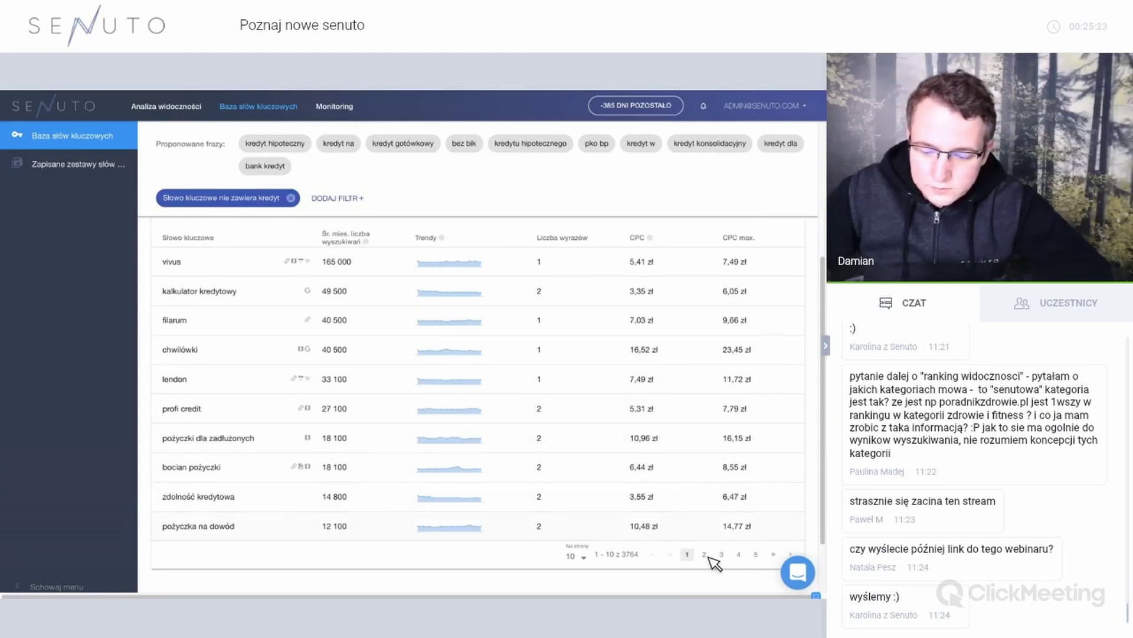
{"action": "scroll", "coordinate": [338, 236], "scroll_direction": "up", "scroll_amount": 5}
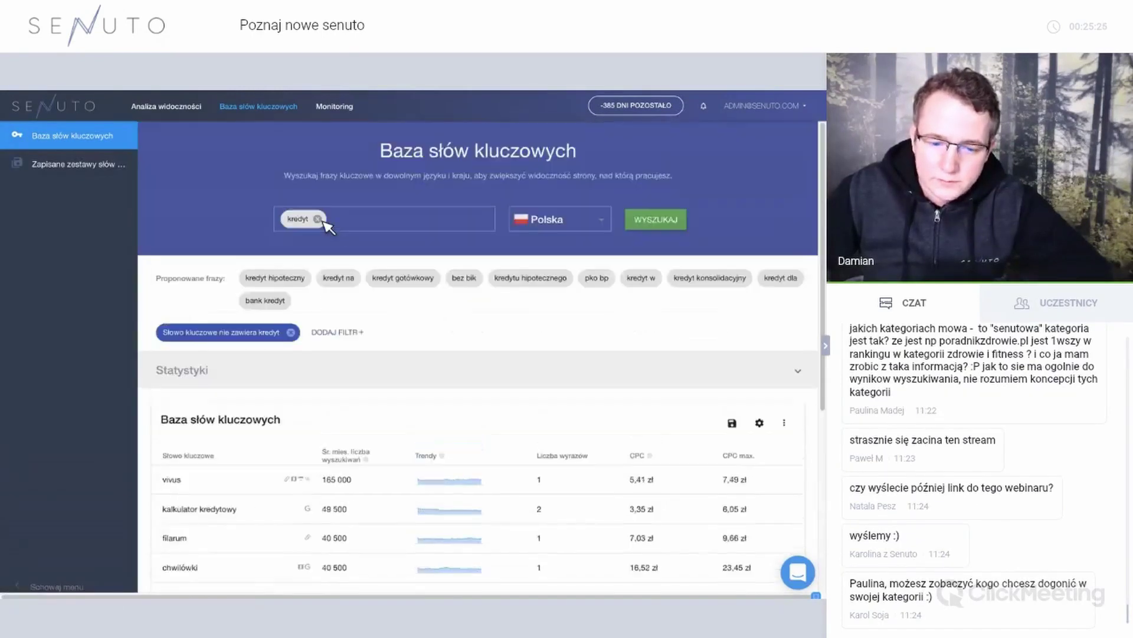
Replace kredyt with pozycjonowanie as the Polska search term, listing 1 023 keywords.
{"action": "left_click", "coordinate": [350, 224]}
{"action": "key", "text": "BackSpace"}
{"action": "key", "text": "BackSpace"}
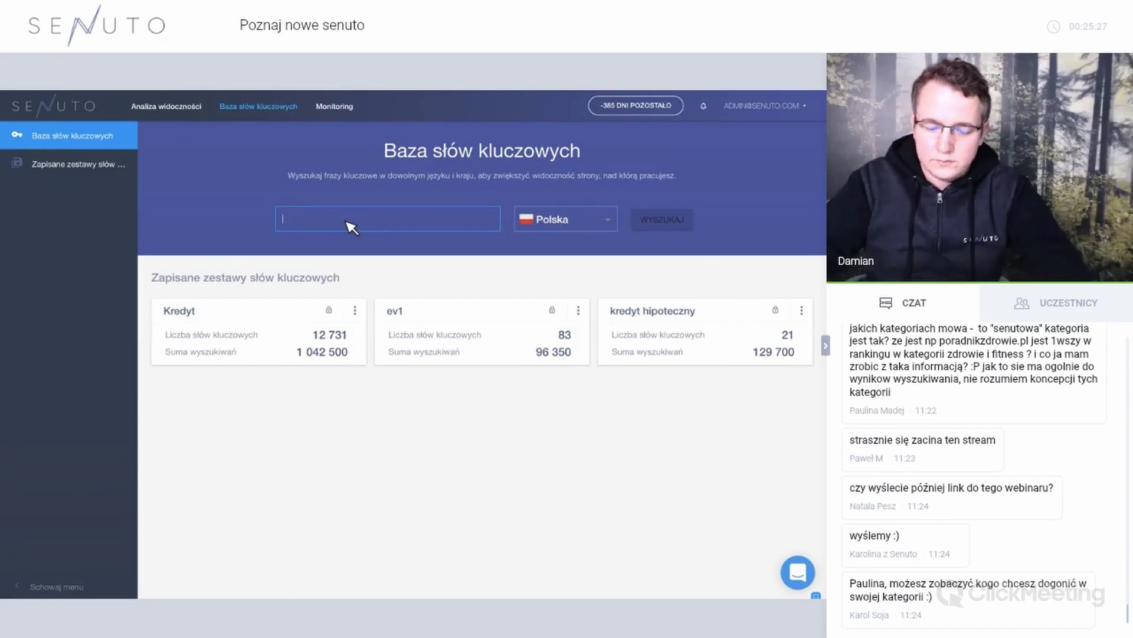
{"action": "type", "text": "ozycno"}
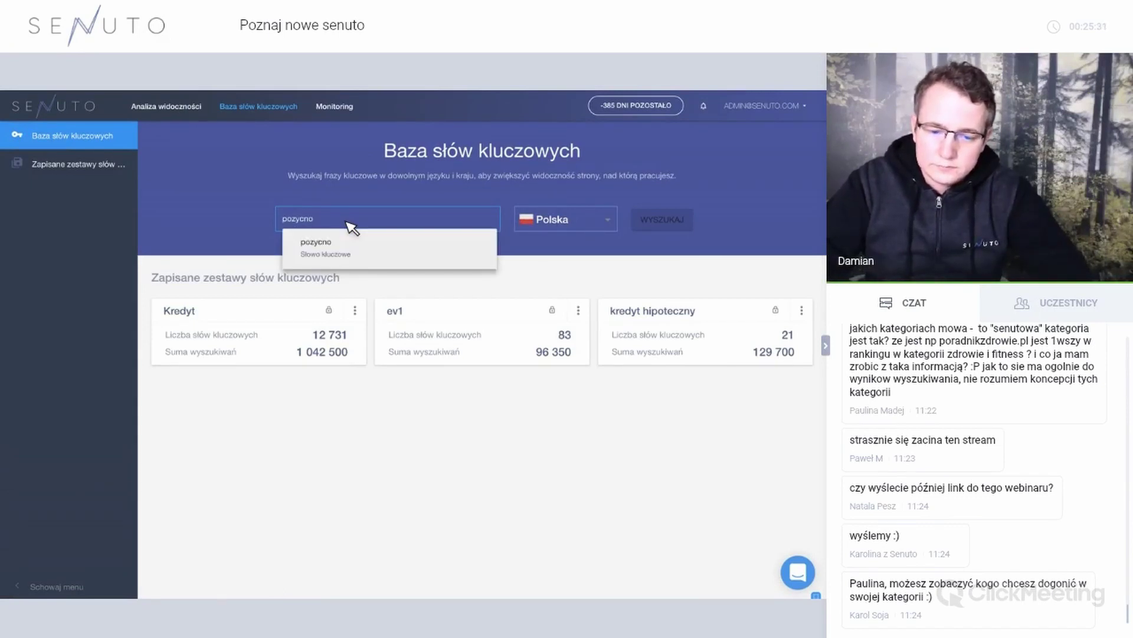
{"action": "key", "text": "BackSpace"}
{"action": "key", "text": "BackSpace"}
{"action": "type", "text": "jonowanie"}
{"action": "key", "text": "Return"}
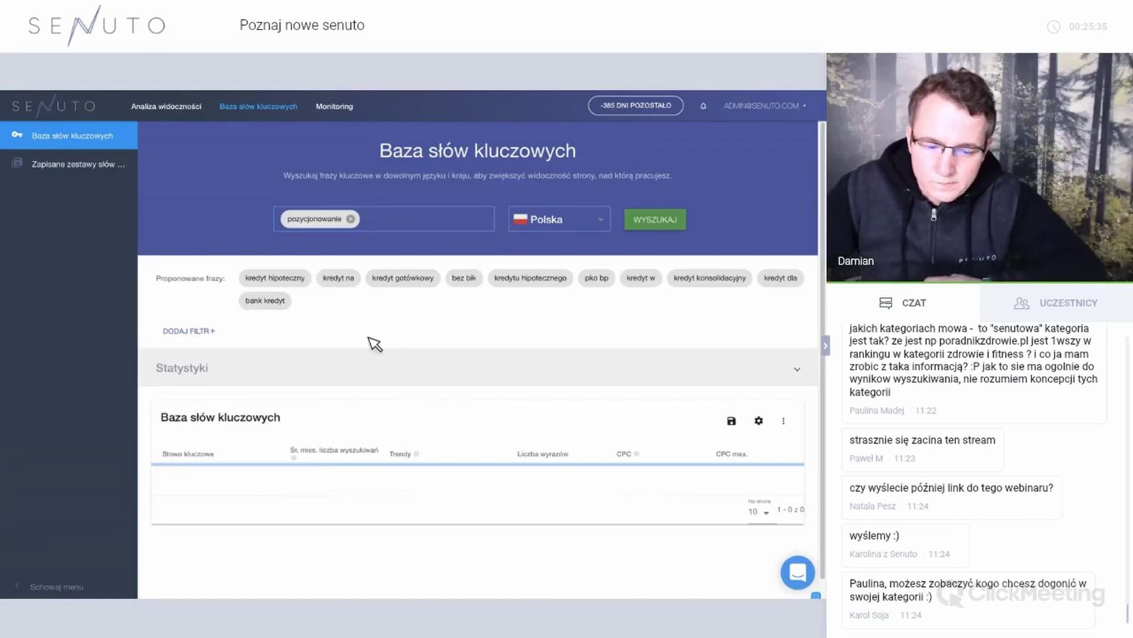
{"action": "scroll", "coordinate": [343, 363], "scroll_direction": "down", "scroll_amount": 5}
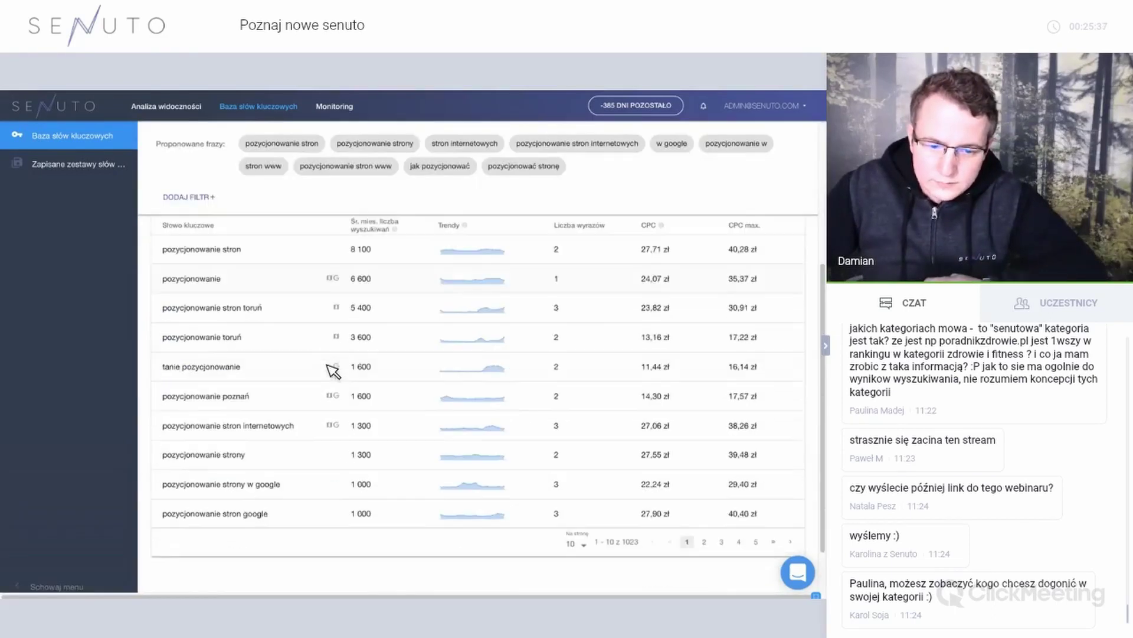
{"action": "scroll", "coordinate": [332, 386], "scroll_direction": "up", "scroll_amount": 2}
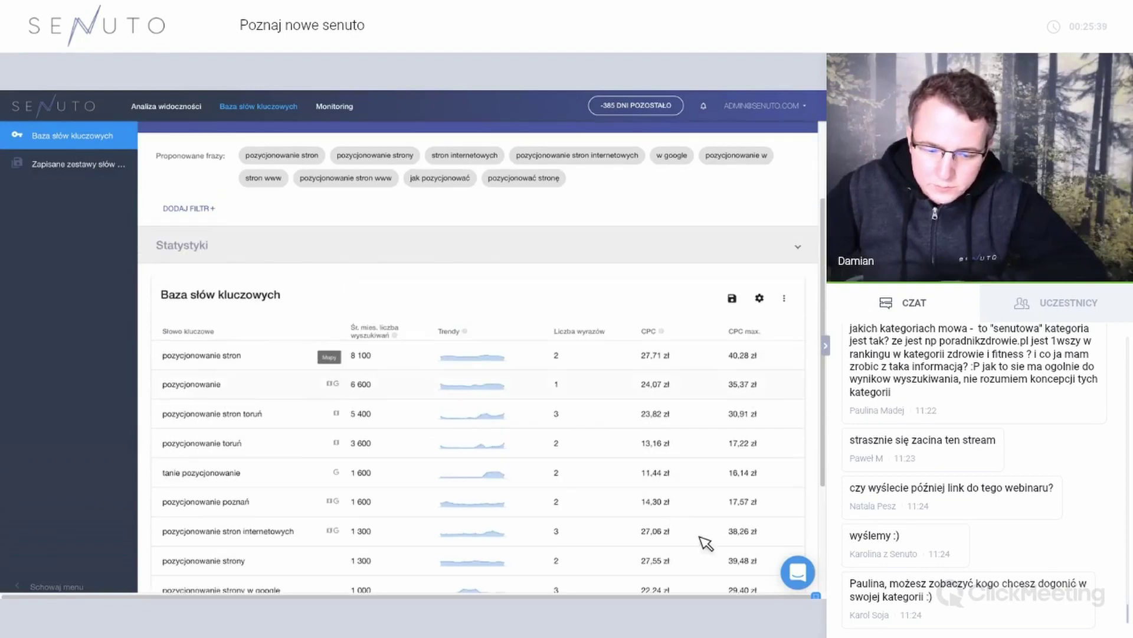
{"action": "scroll", "coordinate": [705, 540], "scroll_direction": "down", "scroll_amount": 3}
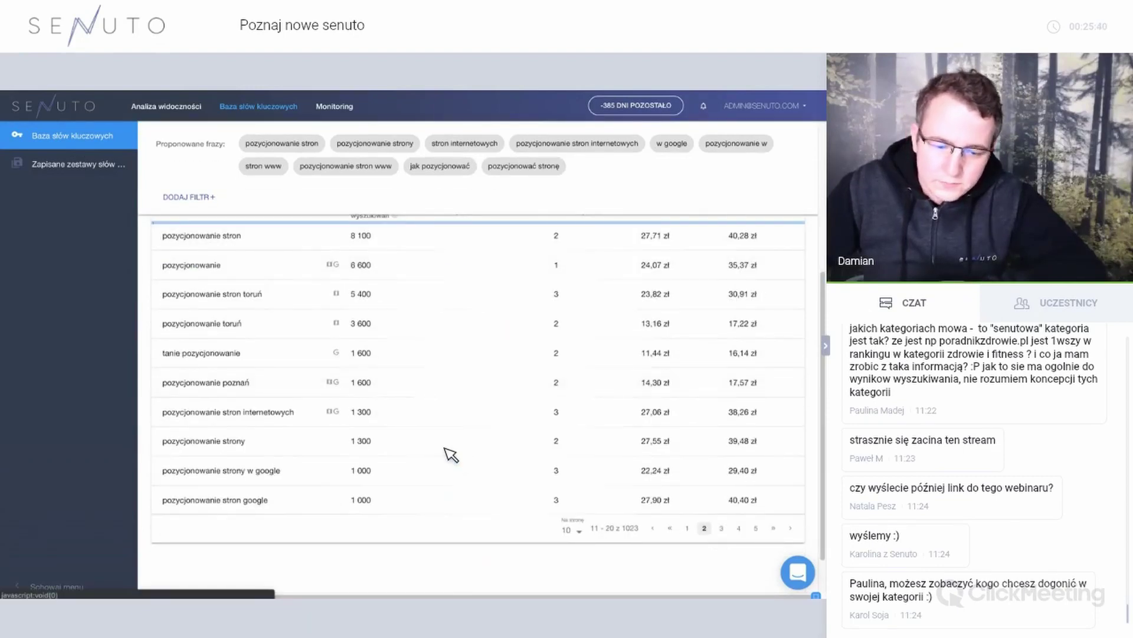
{"action": "scroll", "coordinate": [445, 435], "scroll_direction": "up", "scroll_amount": 2}
{"action": "scroll", "coordinate": [230, 289], "scroll_direction": "down", "scroll_amount": 1}
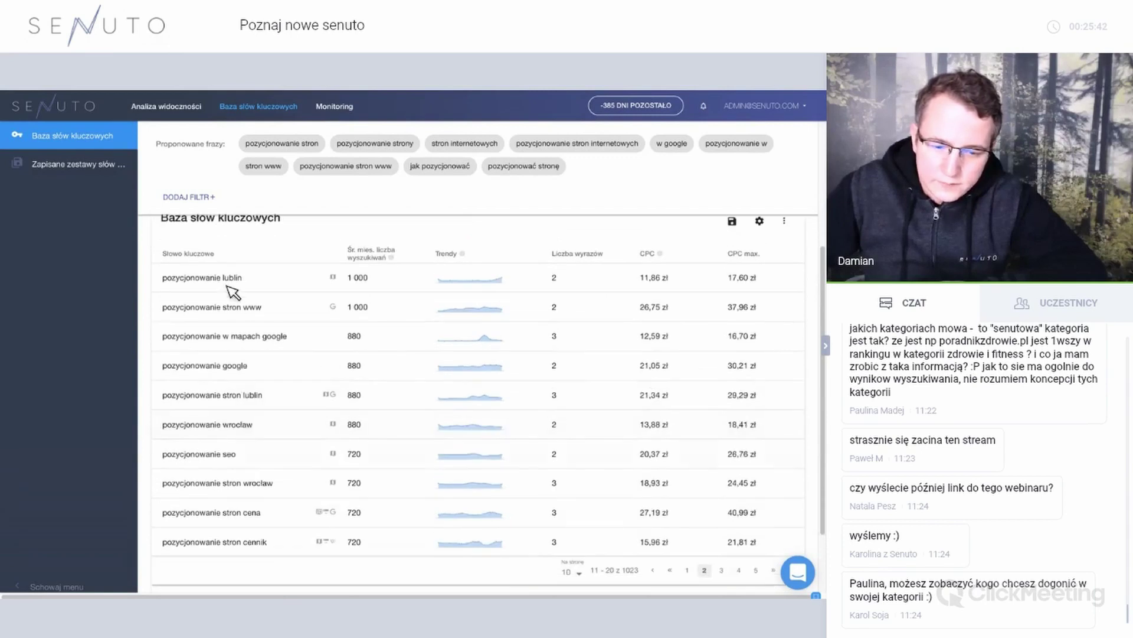
{"action": "scroll", "coordinate": [230, 289], "scroll_direction": "up", "scroll_amount": 1}
Add a Słowo kluczowe 'nie zawiera' pozycjonowanie filter, leaving meta tagi and kompan opinie on top.
{"action": "left_click", "coordinate": [204, 268]}
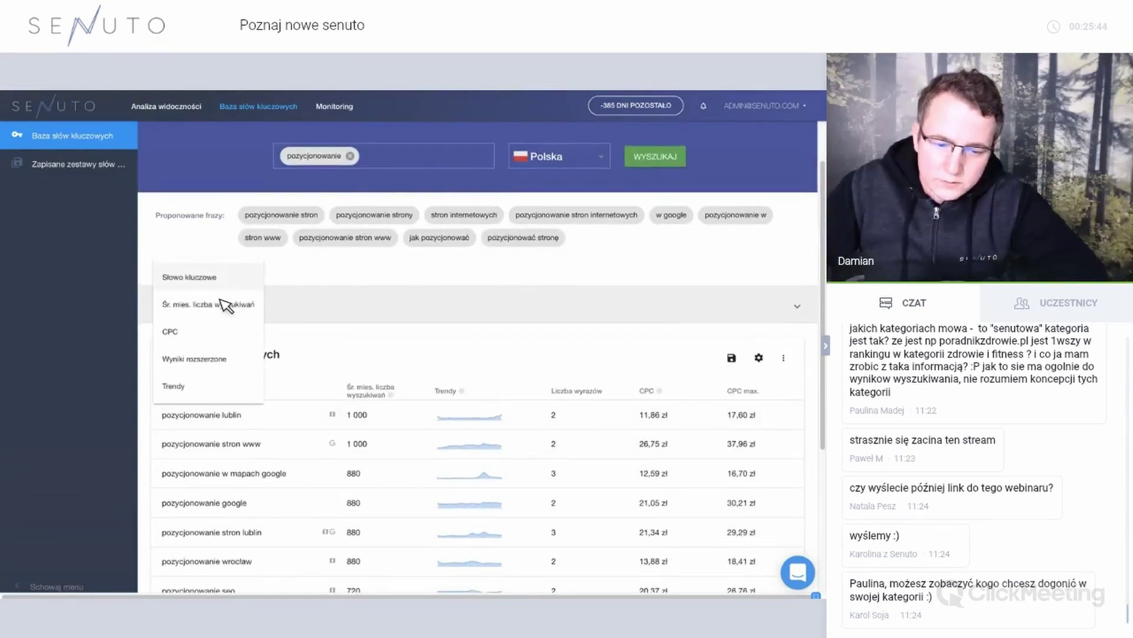
{"action": "left_click", "coordinate": [213, 277]}
{"action": "left_click", "coordinate": [207, 308]}
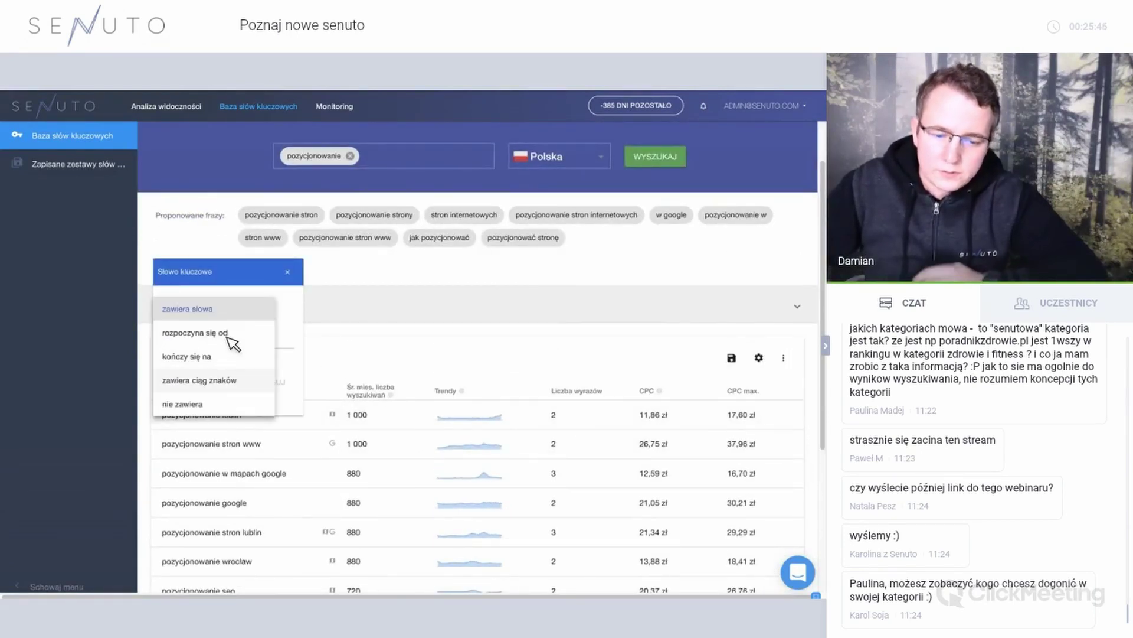
{"action": "left_click", "coordinate": [183, 404]}
{"action": "left_click", "coordinate": [233, 344]}
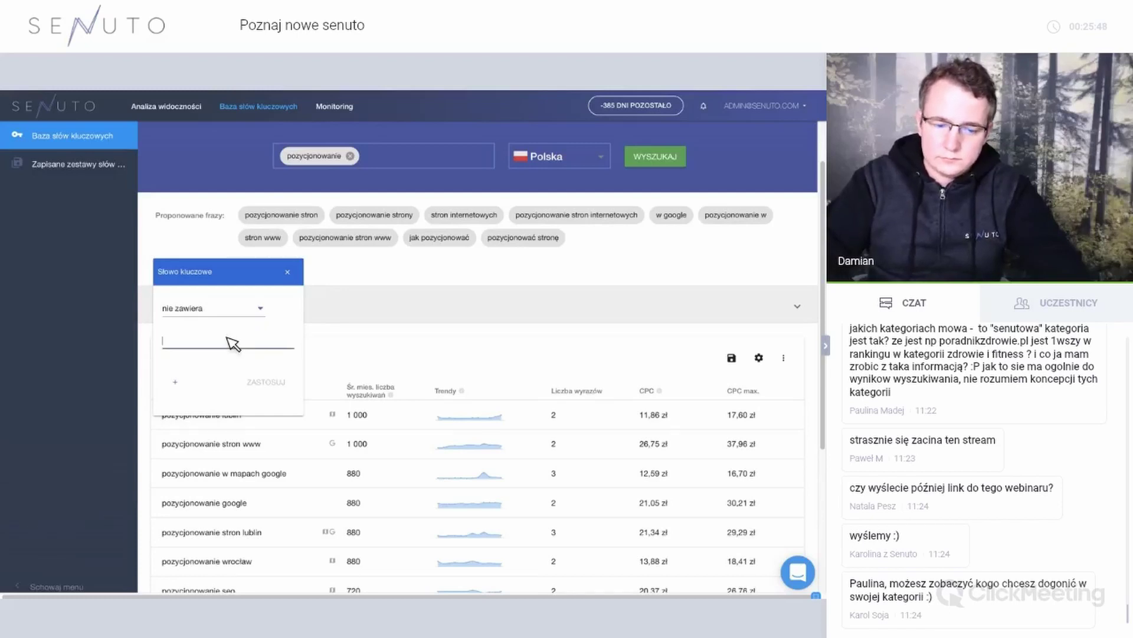
{"action": "type", "text": "pozycjonowanie"}
{"action": "left_click", "coordinate": [265, 382]}
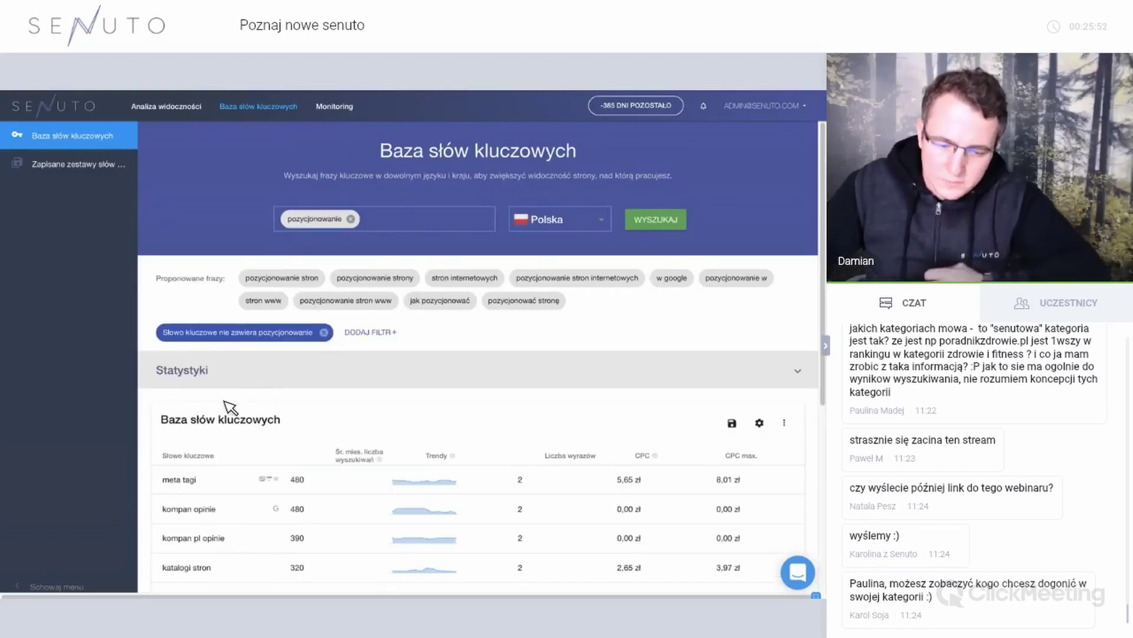
{"action": "scroll", "coordinate": [223, 406], "scroll_direction": "down", "scroll_amount": 1}
{"action": "scroll", "coordinate": [248, 463], "scroll_direction": "down", "scroll_amount": 2}
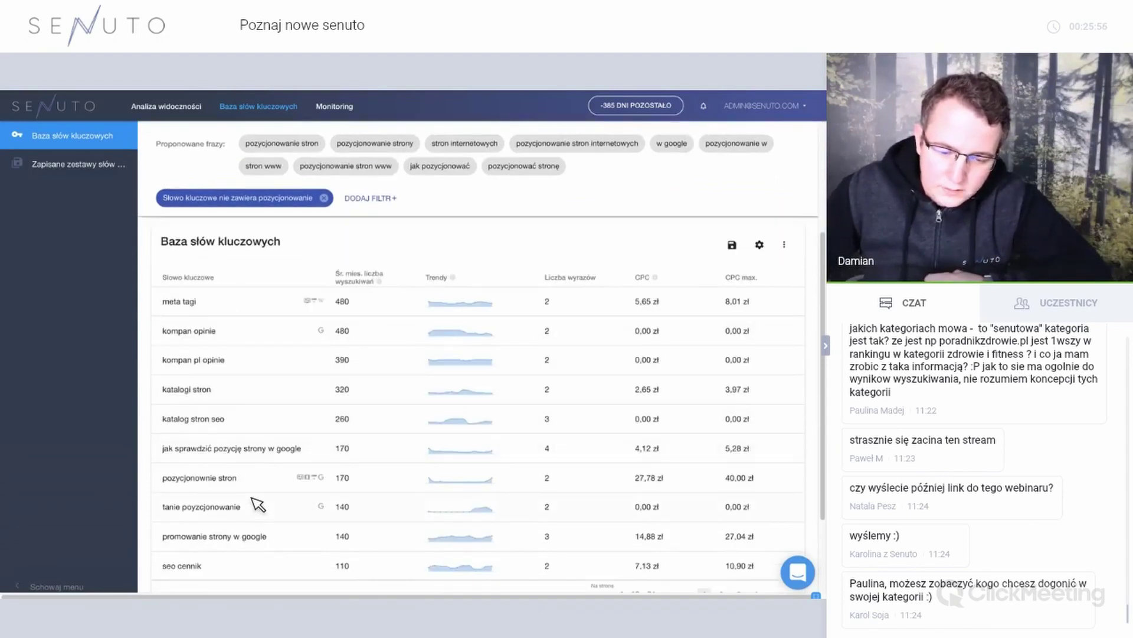
{"action": "scroll", "coordinate": [257, 503], "scroll_direction": "down", "scroll_amount": 1}
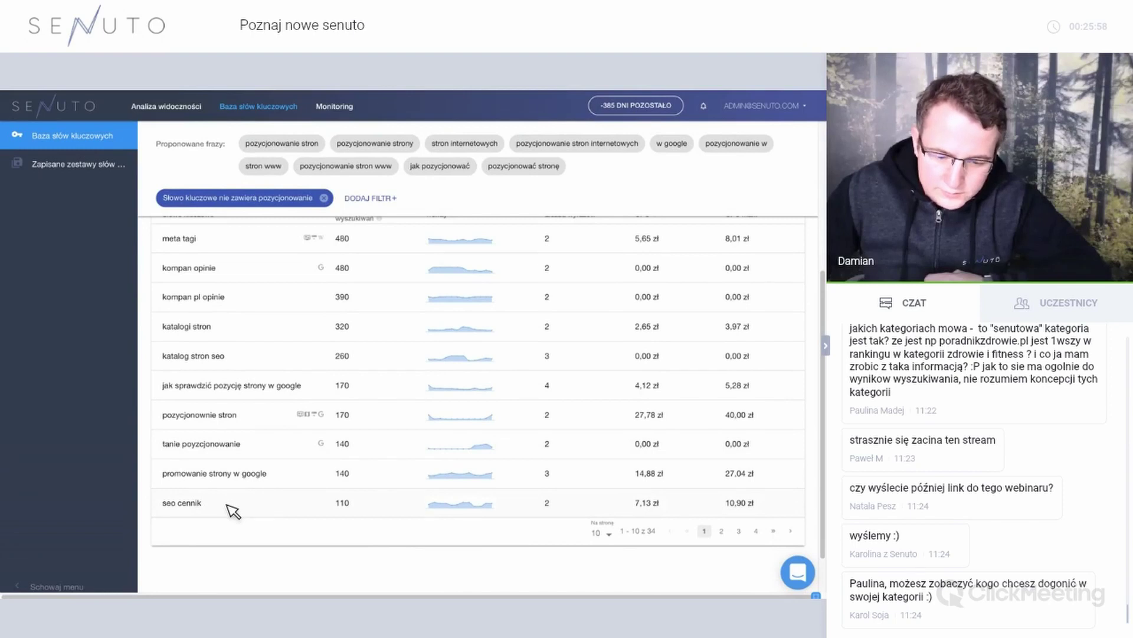
{"action": "scroll", "coordinate": [280, 466], "scroll_direction": "up", "scroll_amount": 4}
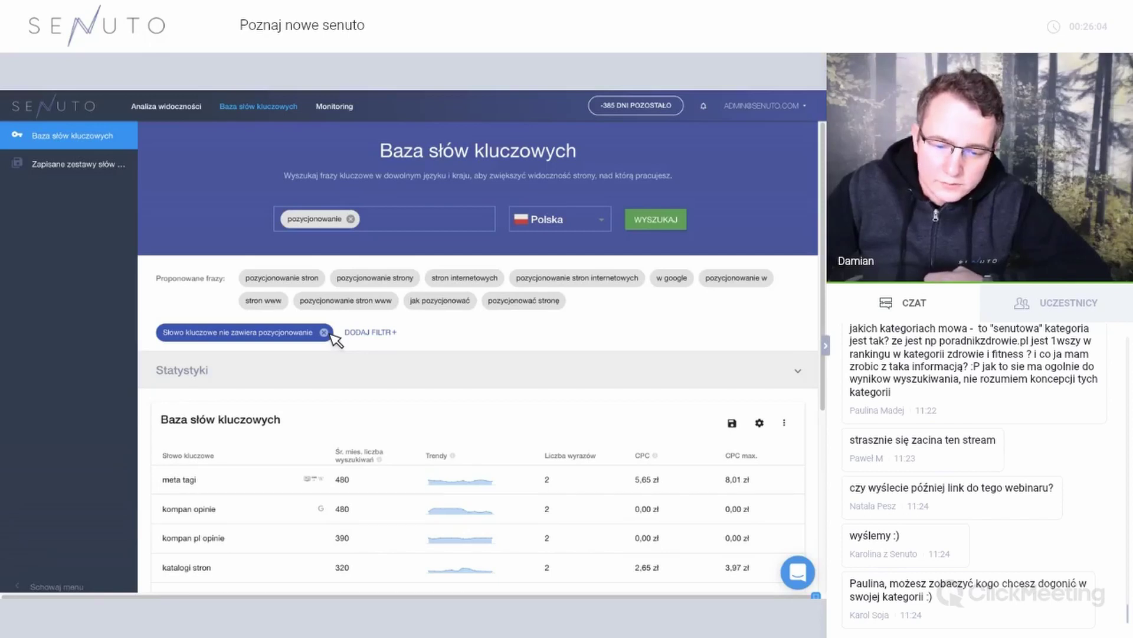
Drop the exclusion filter and pozycjonowanie term, then search for kredyt.
{"action": "left_click", "coordinate": [324, 333]}
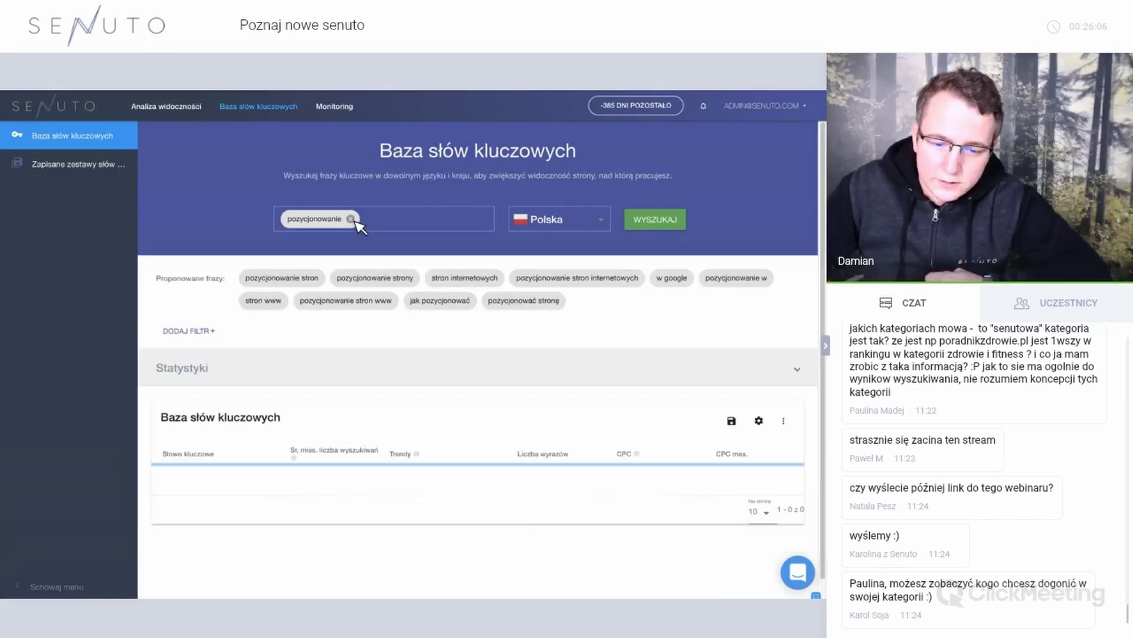
{"action": "left_click", "coordinate": [351, 219]}
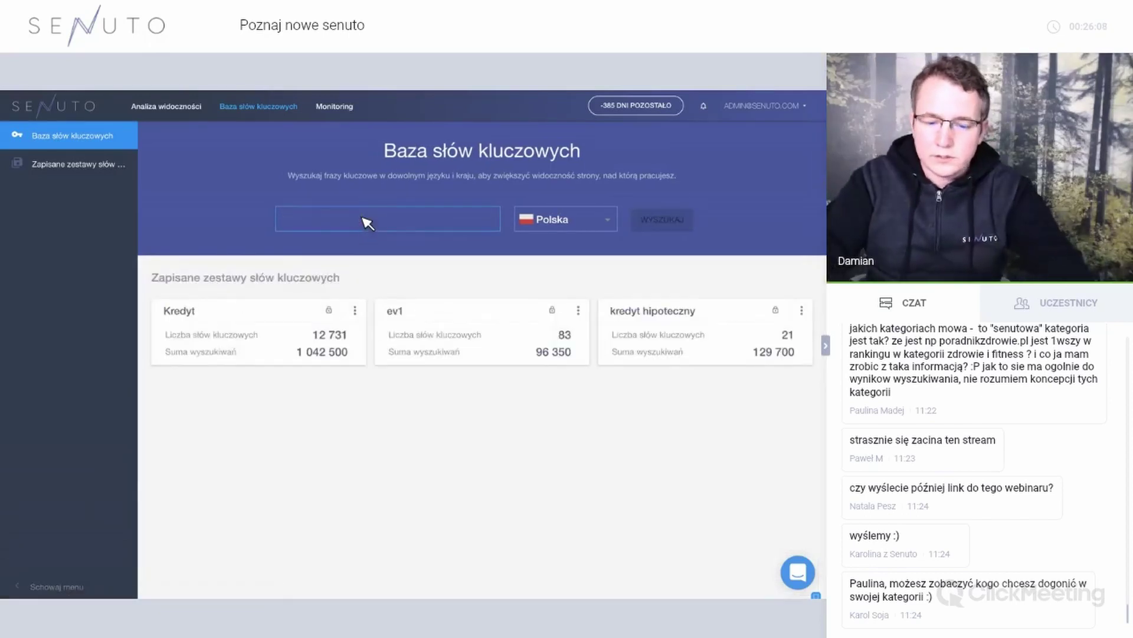
{"action": "type", "text": "kredyt"}
{"action": "left_click", "coordinate": [435, 243]}
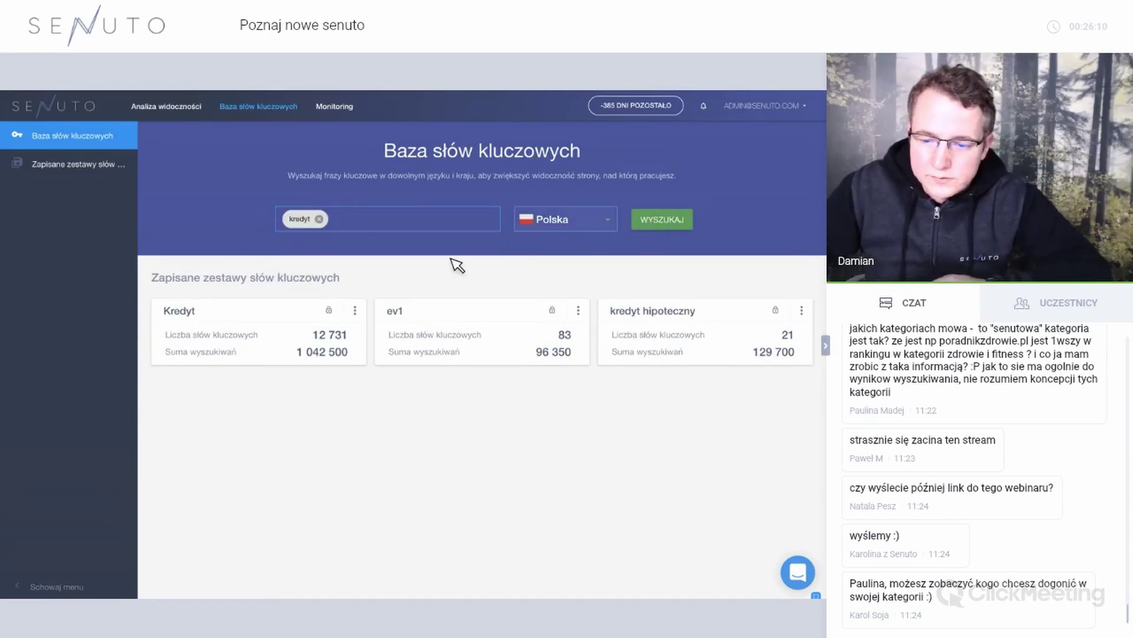
{"action": "key", "text": "Return"}
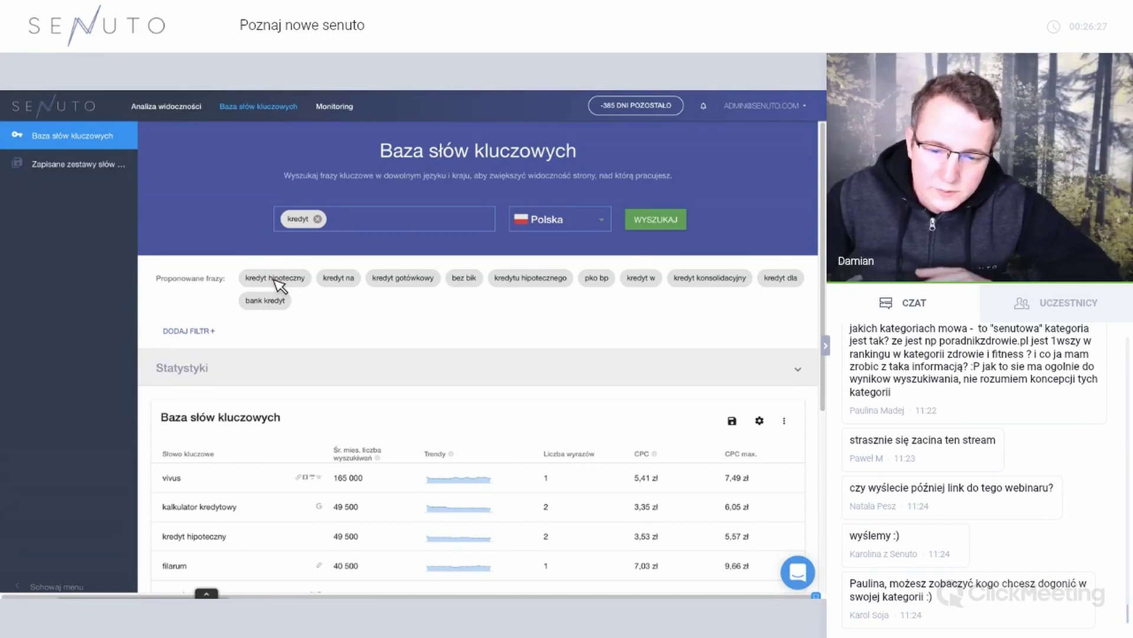
Apply the 'kredyt hipoteczny' suggested-phrase filter and browse its results.
{"action": "left_click", "coordinate": [276, 278]}
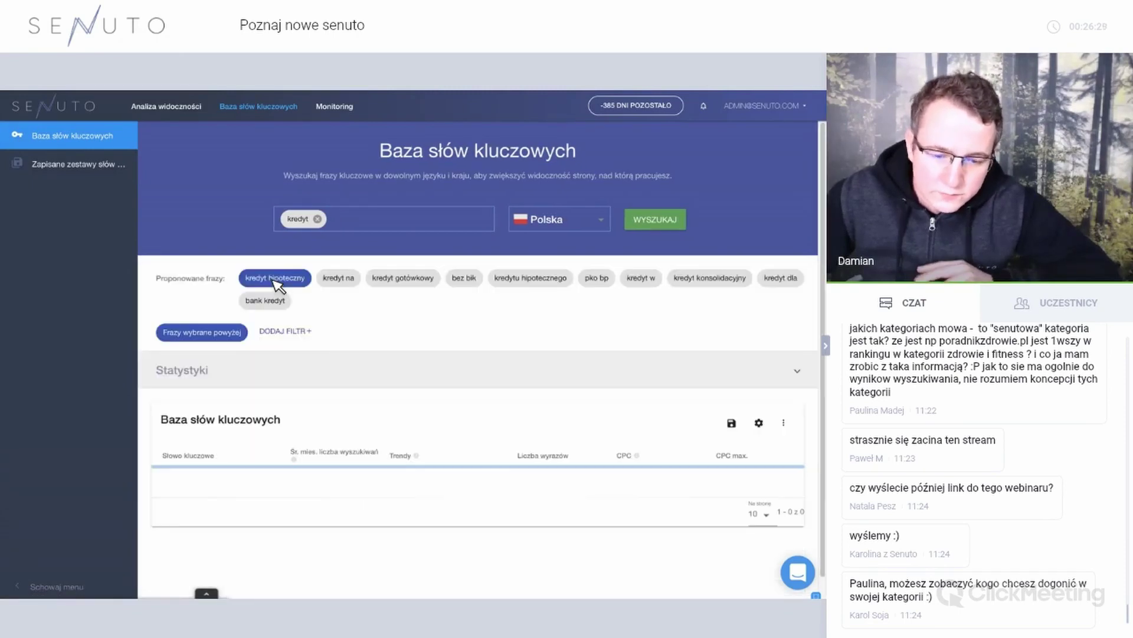
{"action": "scroll", "coordinate": [286, 402], "scroll_direction": "down", "scroll_amount": 1}
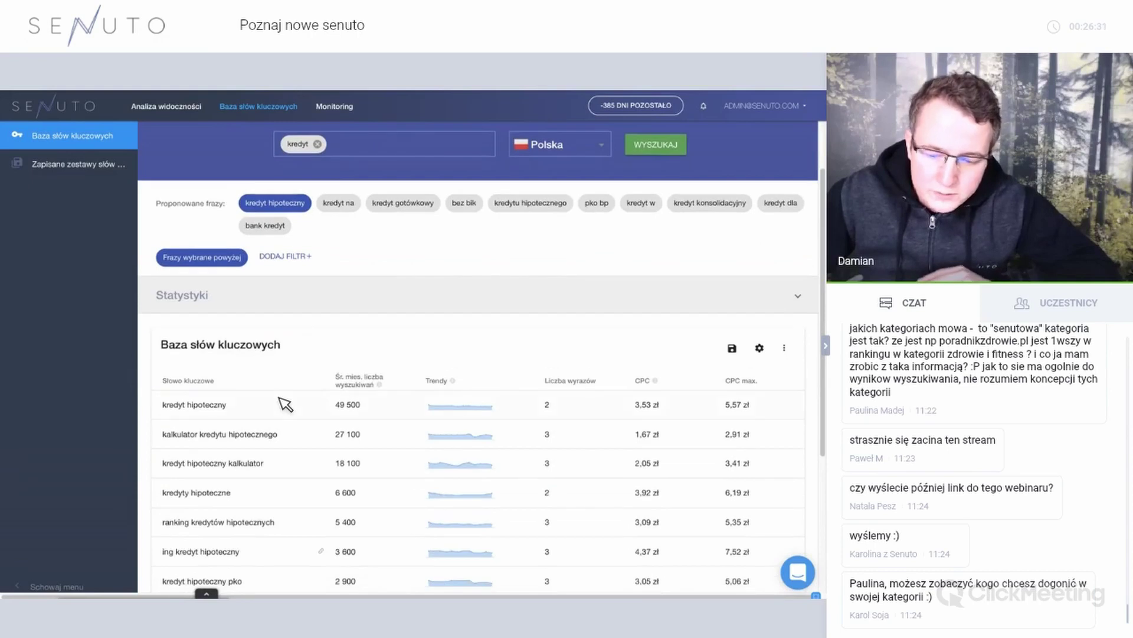
{"action": "scroll", "coordinate": [286, 405], "scroll_direction": "down", "scroll_amount": 3}
{"action": "scroll", "coordinate": [286, 405], "scroll_direction": "up", "scroll_amount": 1}
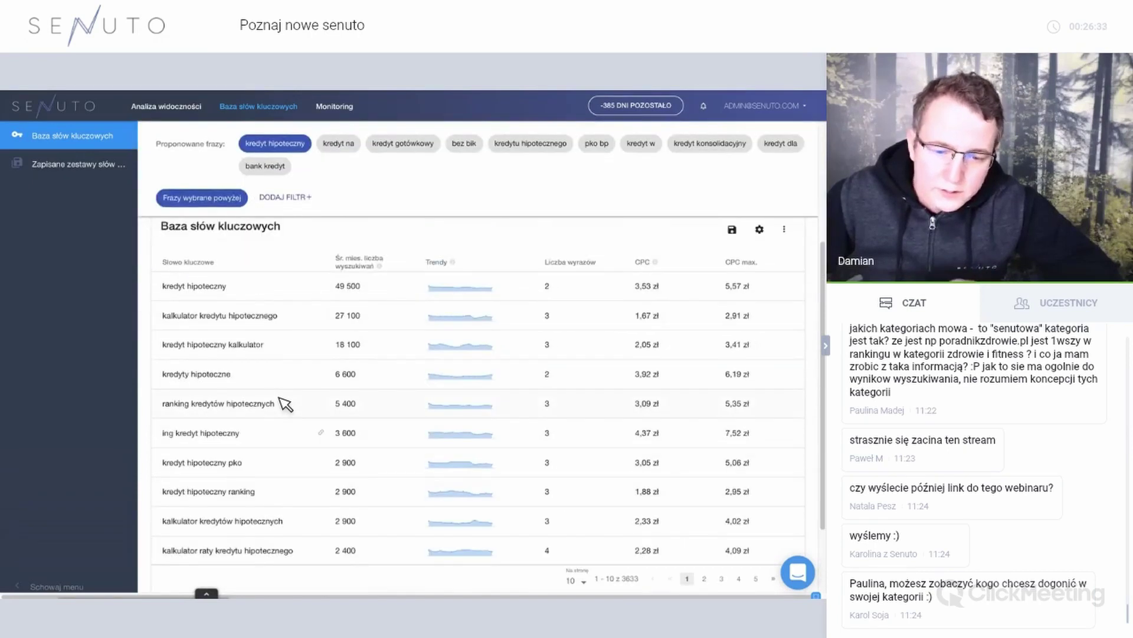
{"action": "scroll", "coordinate": [343, 269], "scroll_direction": "up", "scroll_amount": 2}
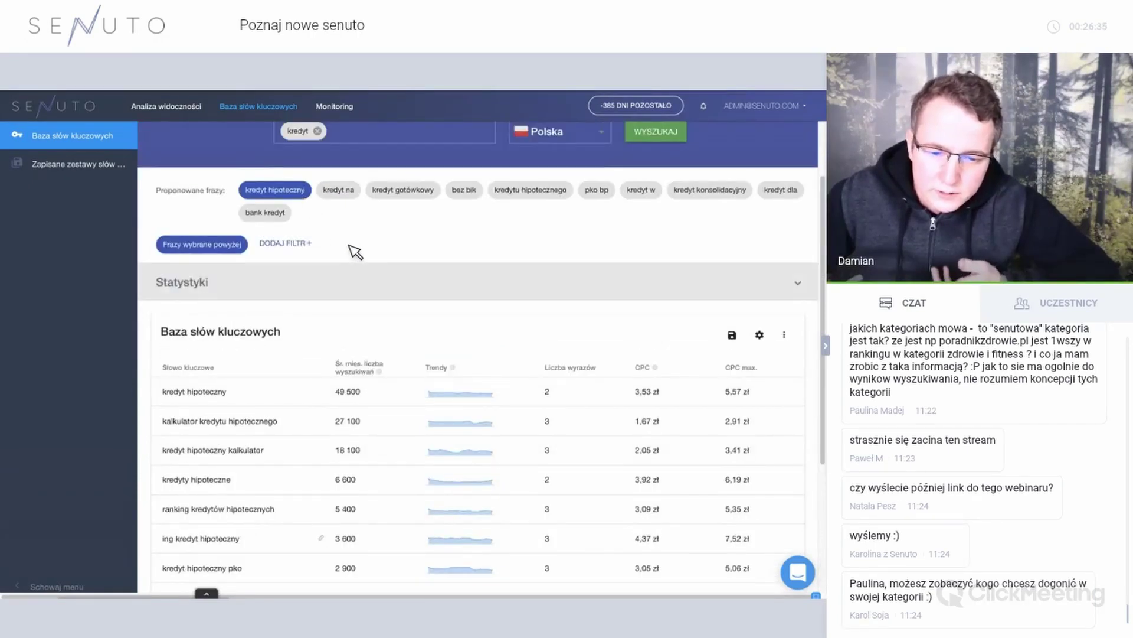
{"action": "scroll", "coordinate": [633, 505], "scroll_direction": "down", "scroll_amount": 3}
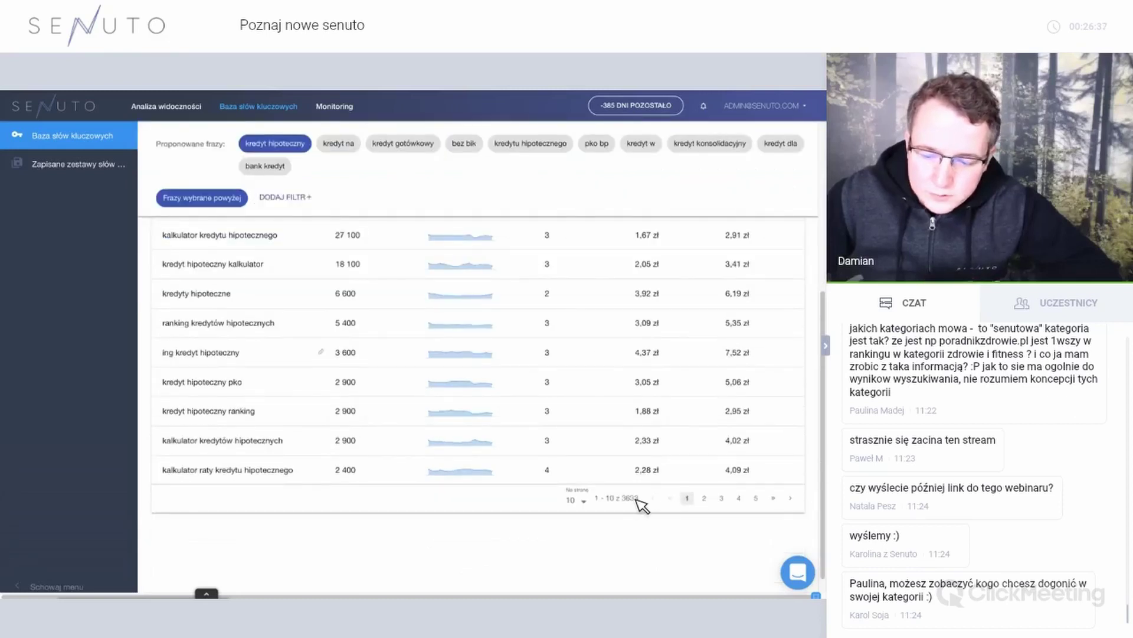
{"action": "scroll", "coordinate": [316, 192], "scroll_direction": "up", "scroll_amount": 3}
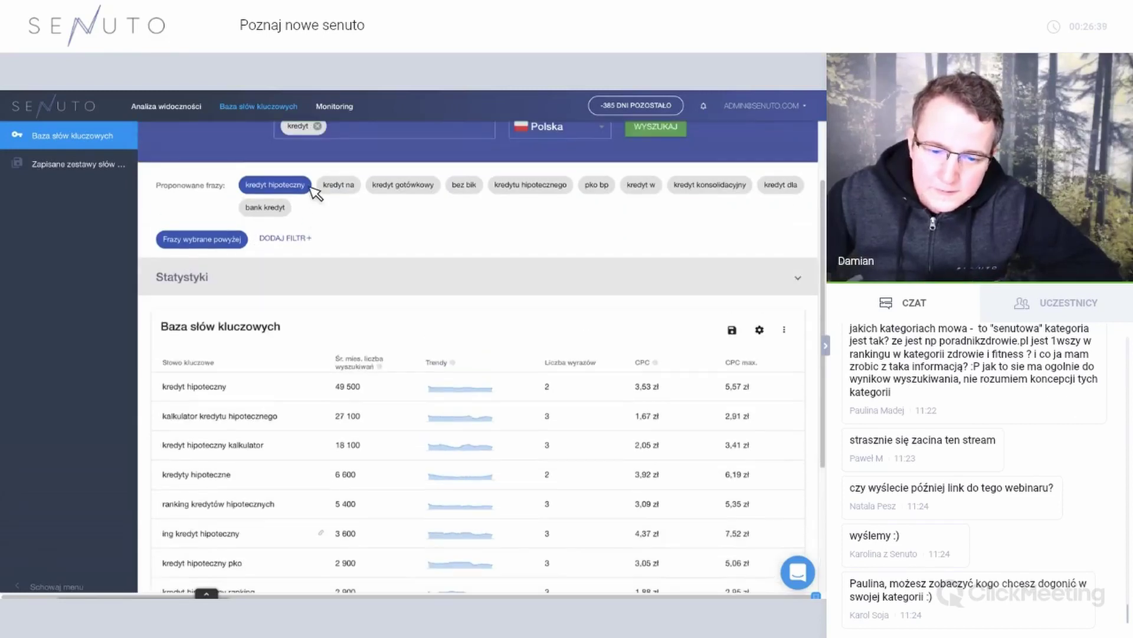
Switch to the 'kredyt na' phrase: 2 663 keywords, led by kredyt na mieszkanie.
{"action": "left_click", "coordinate": [311, 187]}
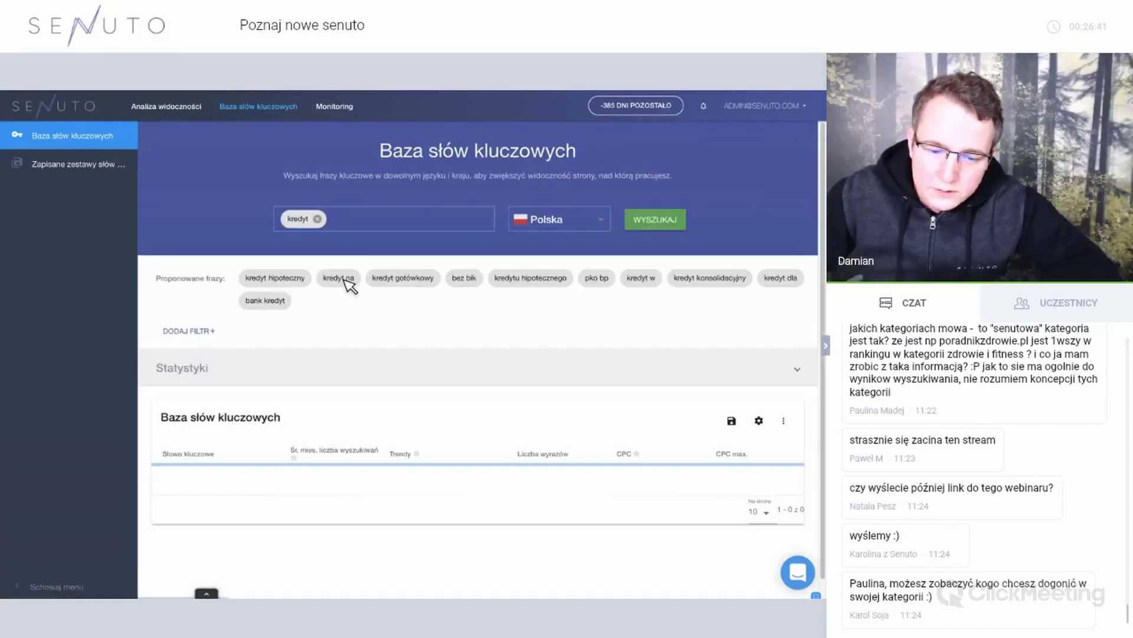
{"action": "left_click", "coordinate": [347, 281]}
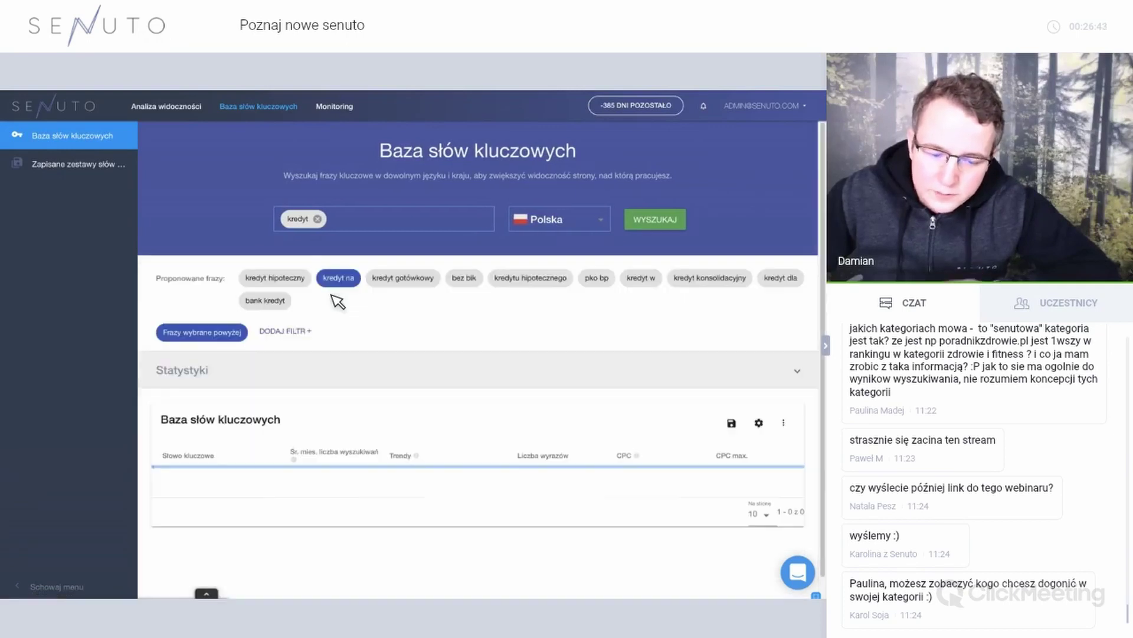
{"action": "scroll", "coordinate": [265, 413], "scroll_direction": "down", "scroll_amount": 1}
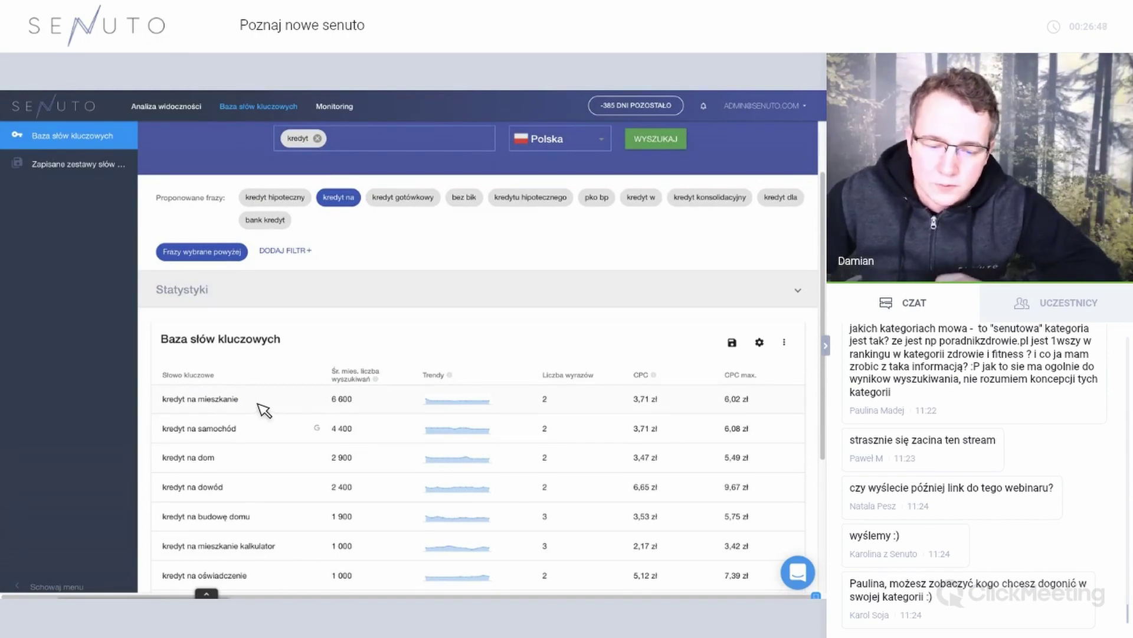
{"action": "scroll", "coordinate": [596, 469], "scroll_direction": "down", "scroll_amount": 3}
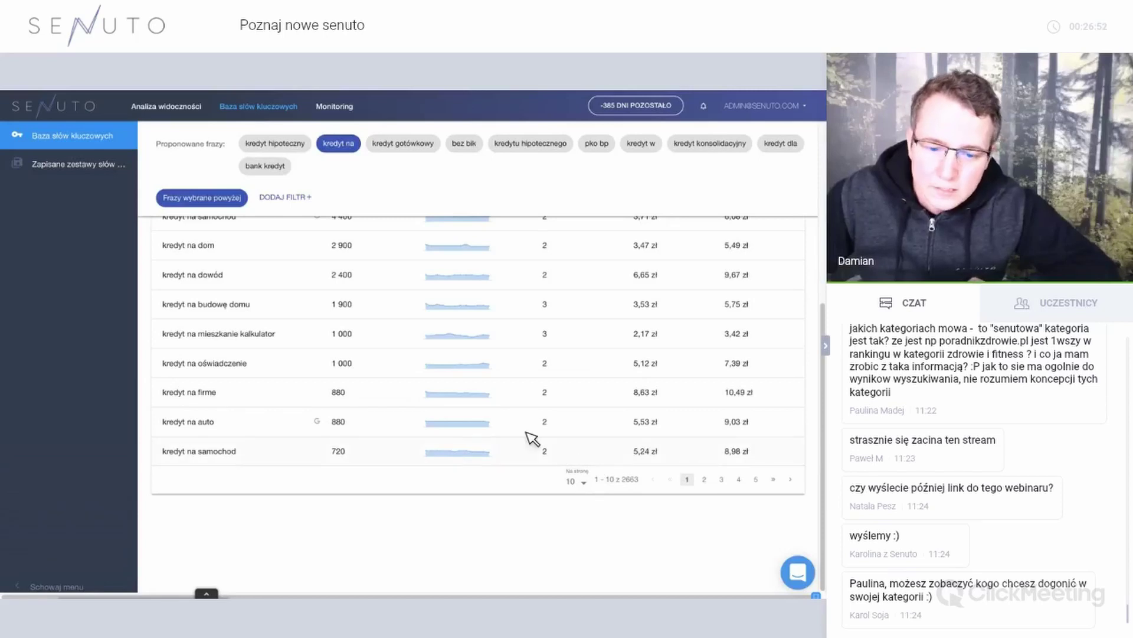
{"action": "scroll", "coordinate": [460, 366], "scroll_direction": "up", "scroll_amount": 4}
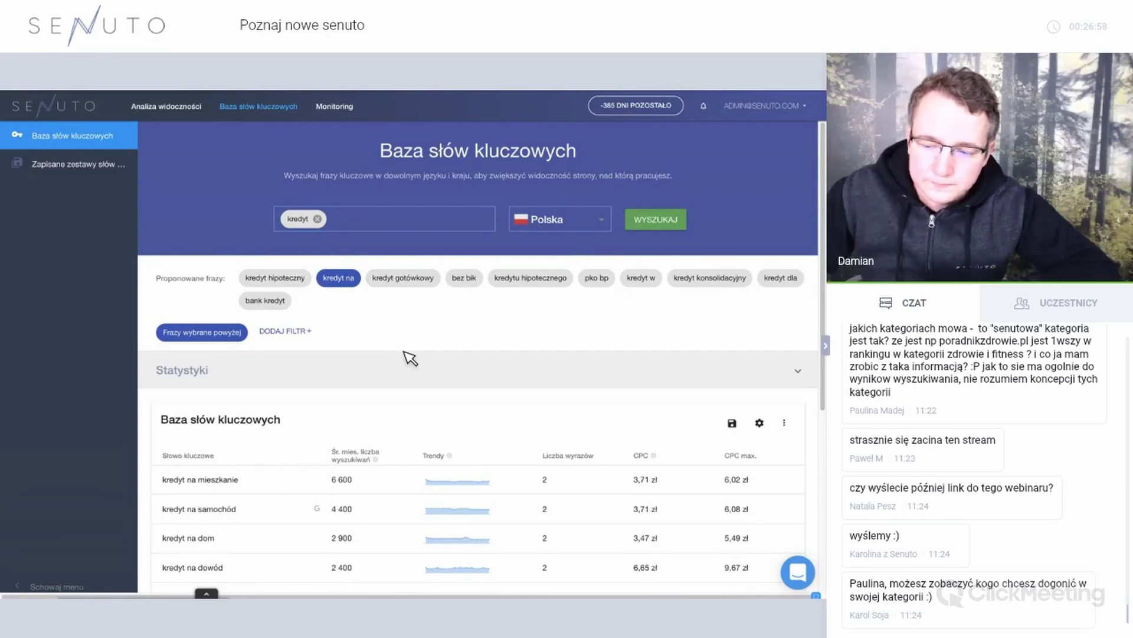
{"action": "left_click", "coordinate": [409, 371]}
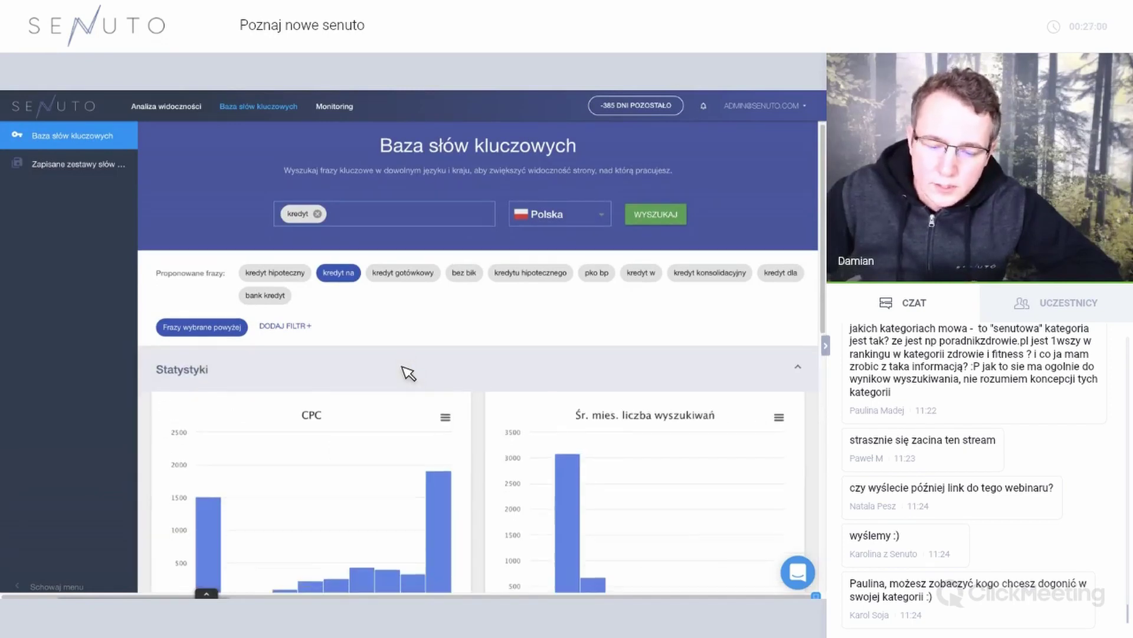
{"action": "scroll", "coordinate": [409, 372], "scroll_direction": "down", "scroll_amount": 2}
{"action": "scroll", "coordinate": [405, 373], "scroll_direction": "down", "scroll_amount": 1}
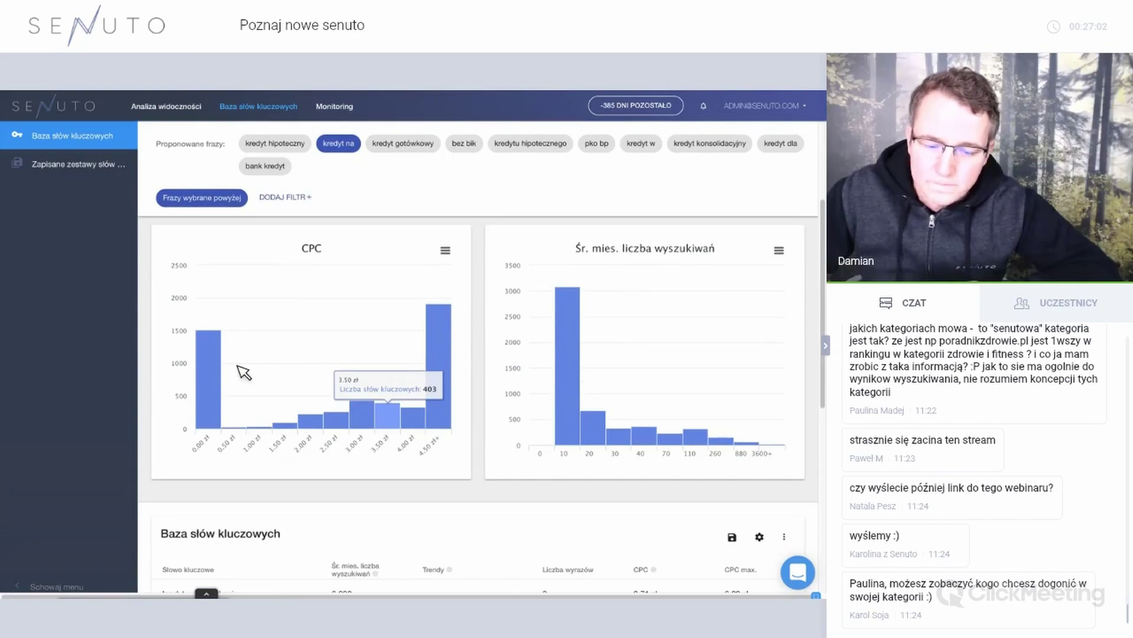
{"action": "mouse_move", "coordinate": [227, 369]}
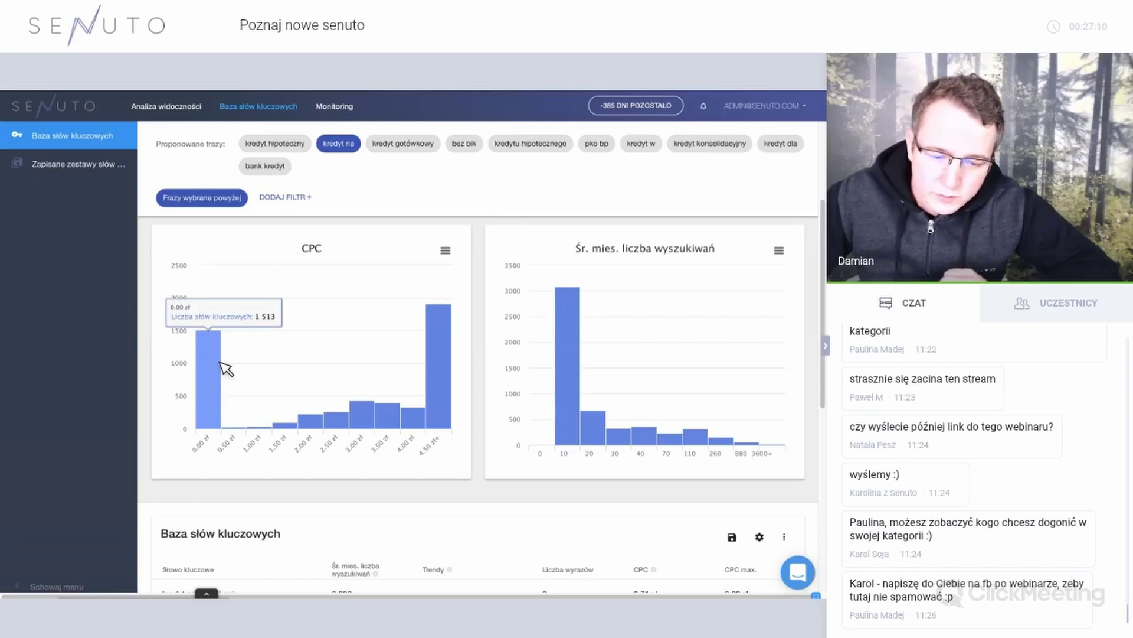
{"action": "scroll", "coordinate": [374, 321], "scroll_direction": "down", "scroll_amount": 1}
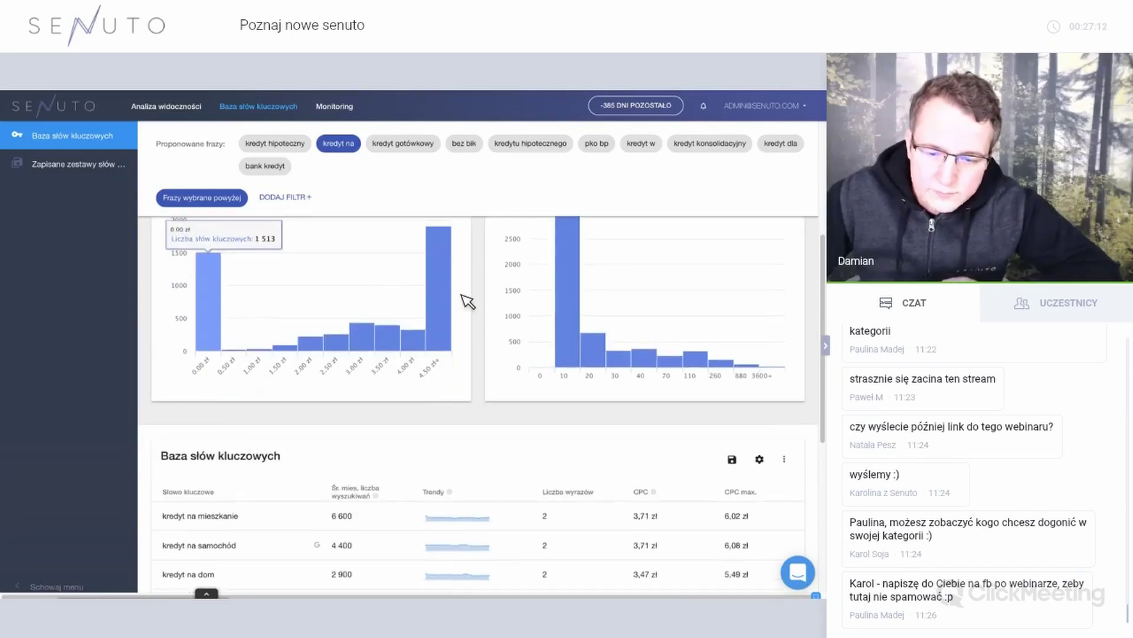
{"action": "scroll", "coordinate": [238, 361], "scroll_direction": "up", "scroll_amount": 1}
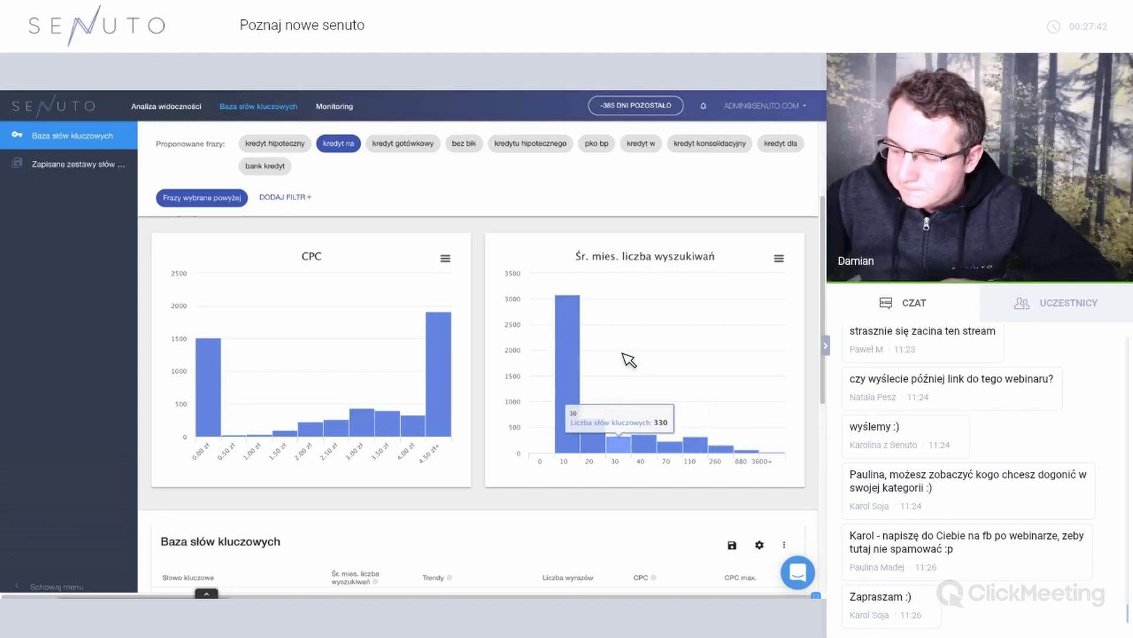
{"action": "scroll", "coordinate": [629, 360], "scroll_direction": "up", "scroll_amount": 3}
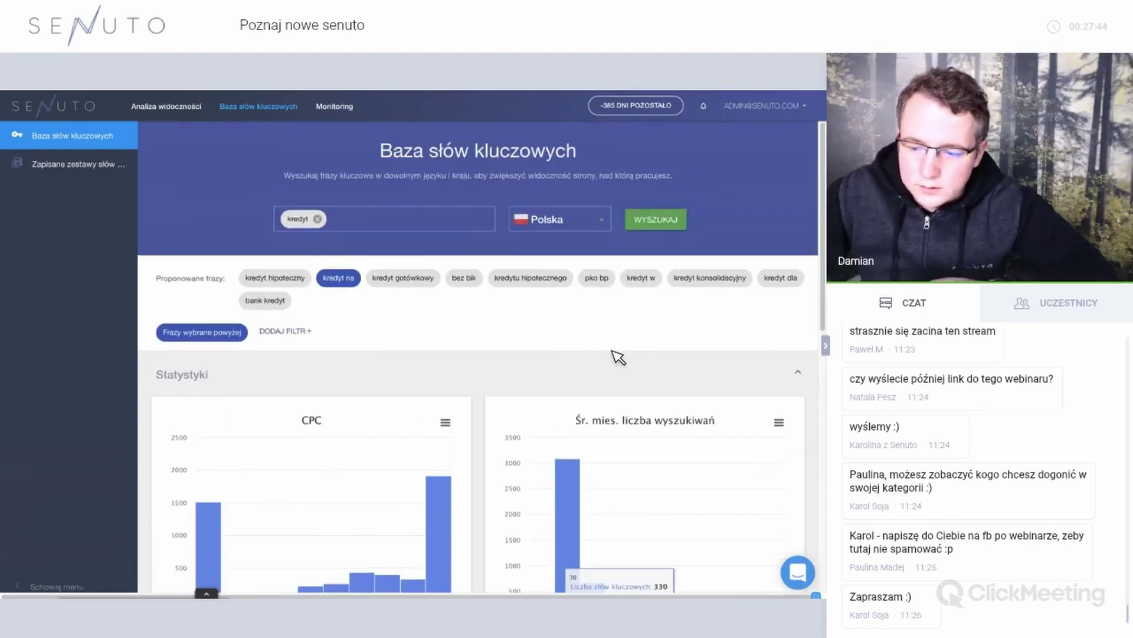
{"action": "scroll", "coordinate": [618, 356], "scroll_direction": "down", "scroll_amount": 4}
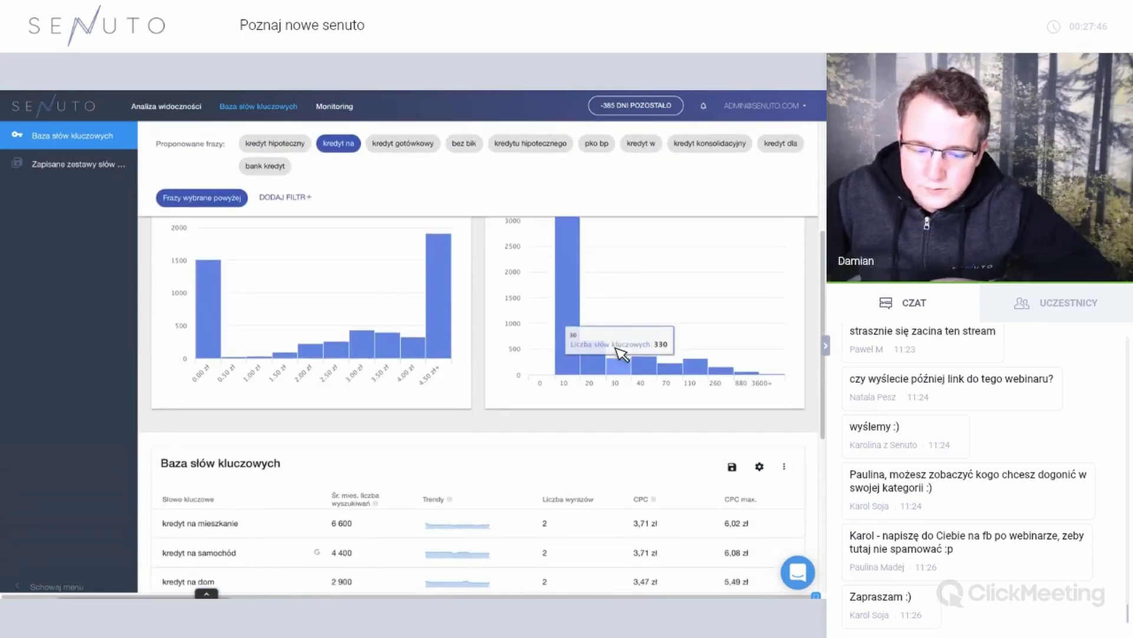
{"action": "scroll", "coordinate": [620, 353], "scroll_direction": "up", "scroll_amount": 3}
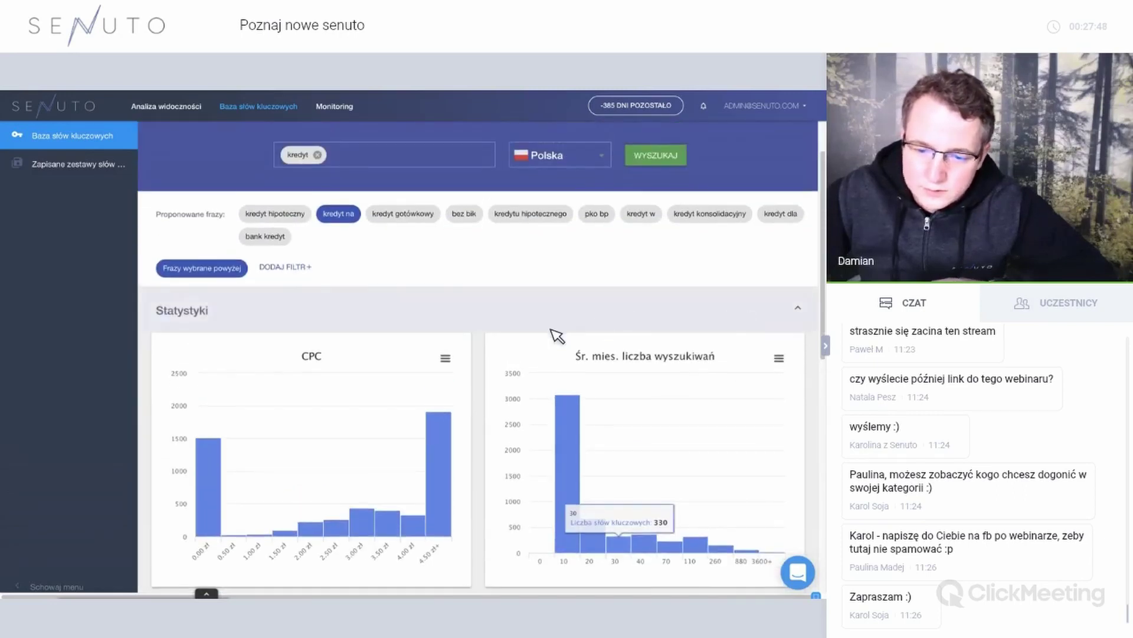
{"action": "left_click", "coordinate": [552, 324]}
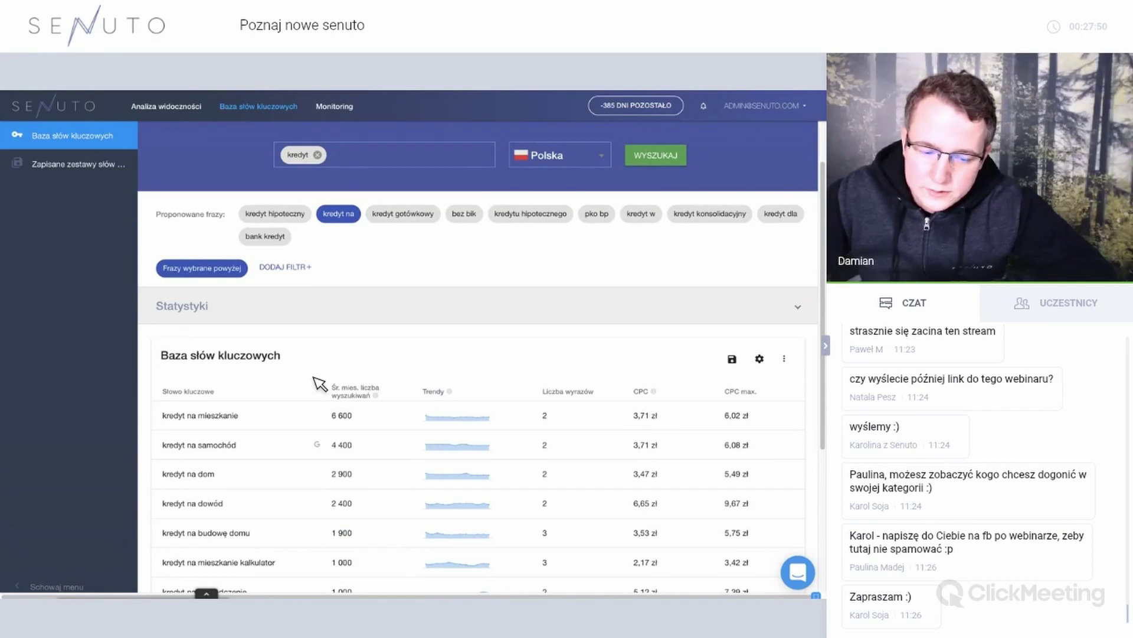
{"action": "scroll", "coordinate": [321, 381], "scroll_direction": "down", "scroll_amount": 1}
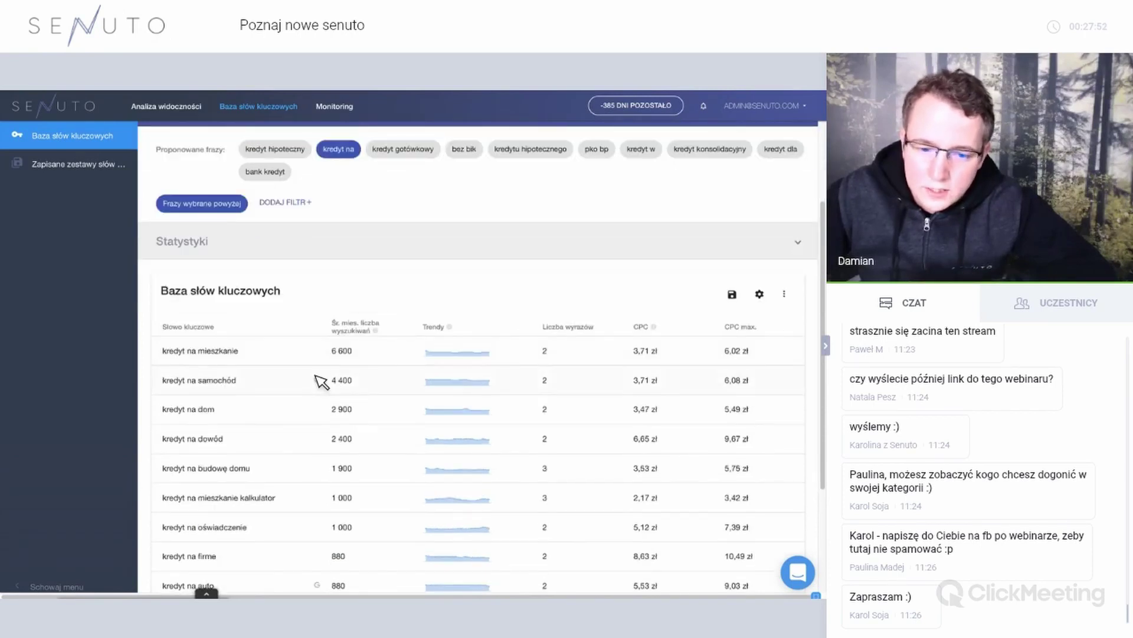
{"action": "scroll", "coordinate": [321, 381], "scroll_direction": "up", "scroll_amount": 2}
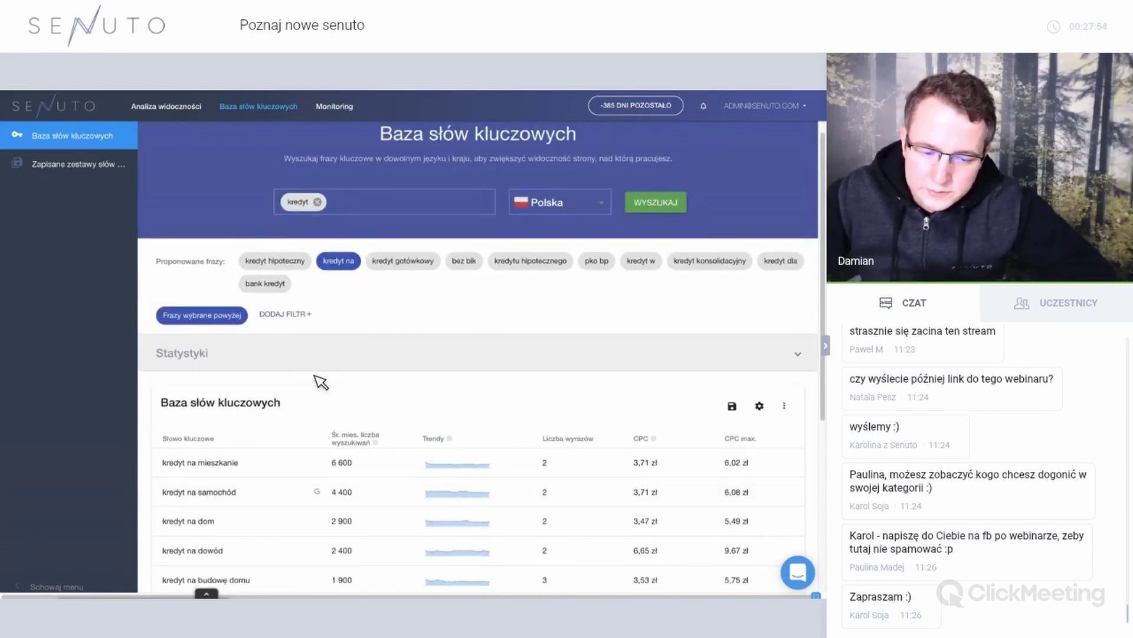
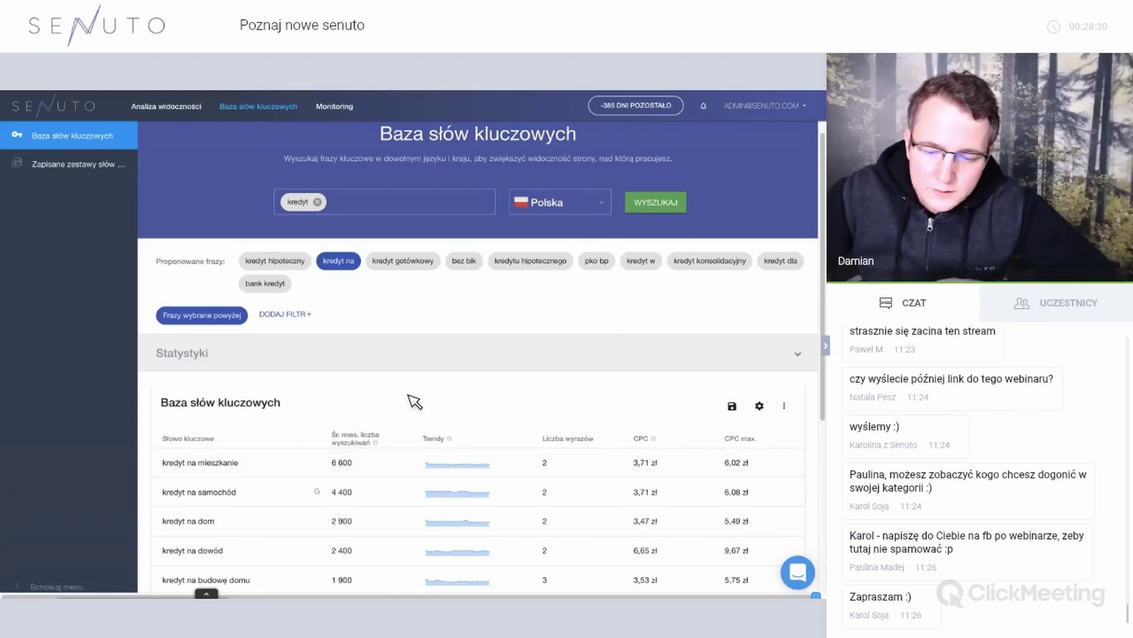
Save the filtered 'kredyt' keyword results as a new keyword set named 'Kredyt na'.
{"action": "left_click", "coordinate": [732, 406]}
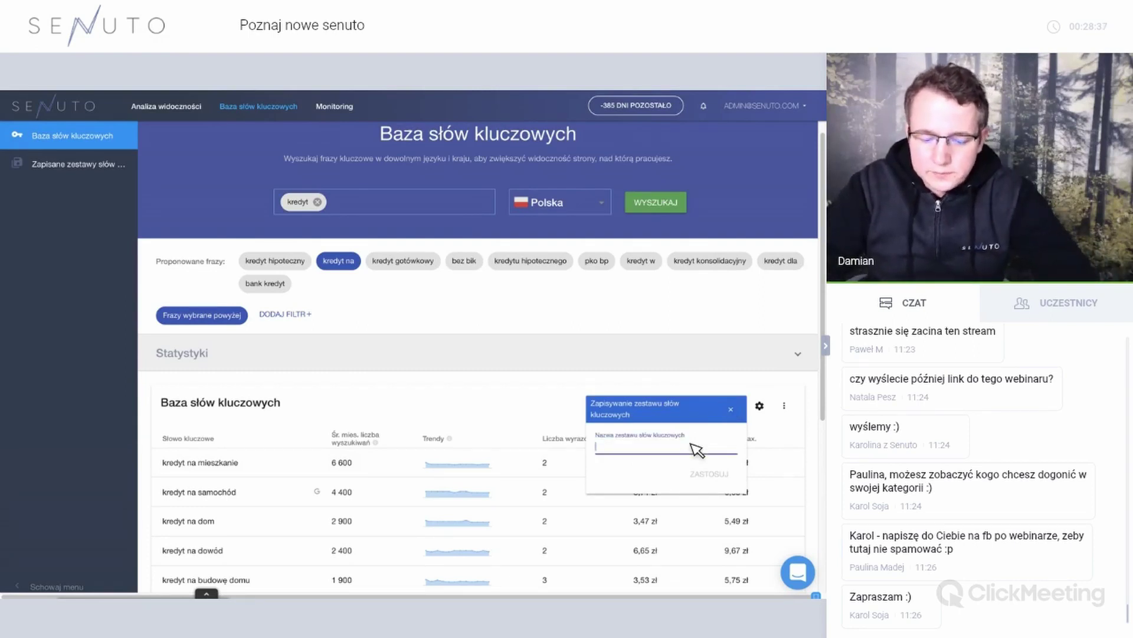
{"action": "type", "text": "Kredyt na"}
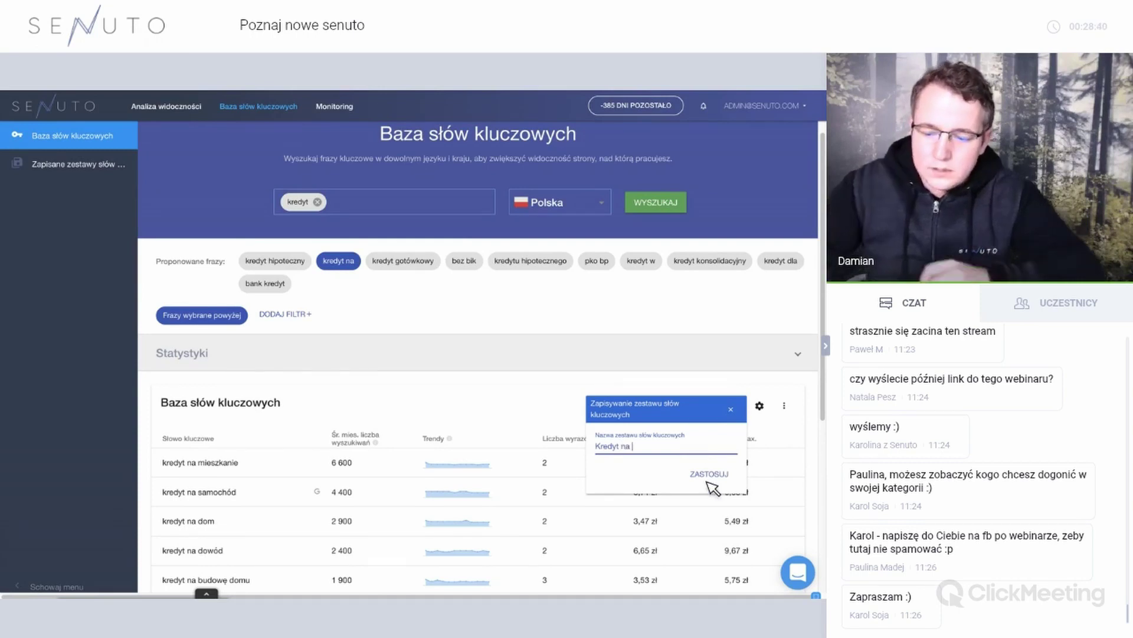
{"action": "left_click", "coordinate": [707, 480]}
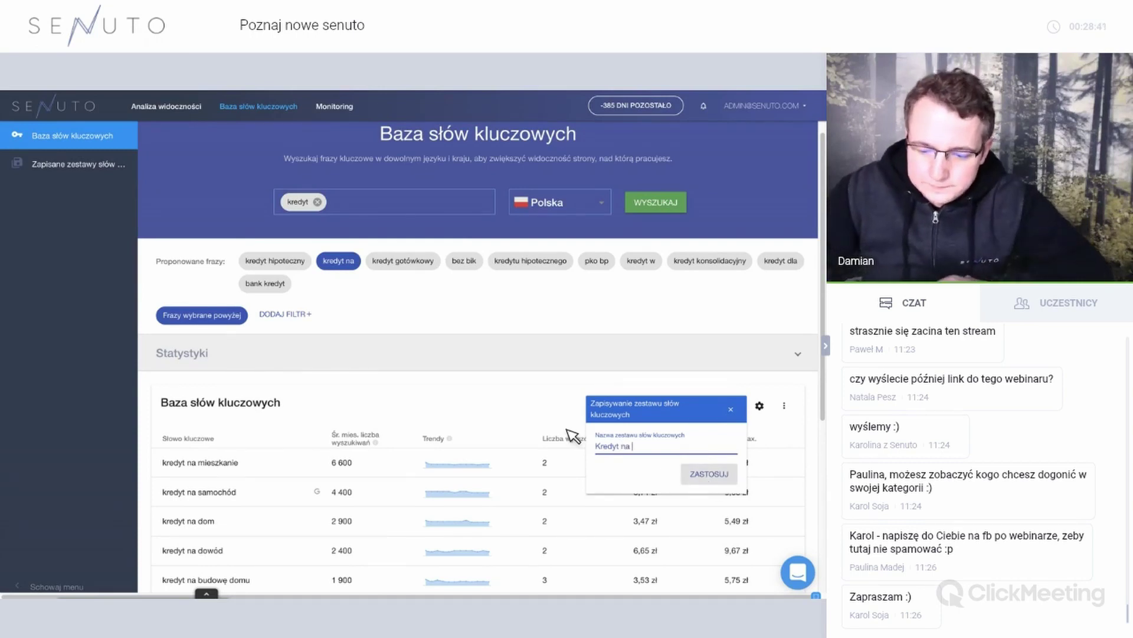
Open the saved keyword sets and highlight Kredyt na's 459 660 search total.
{"action": "left_click", "coordinate": [51, 172]}
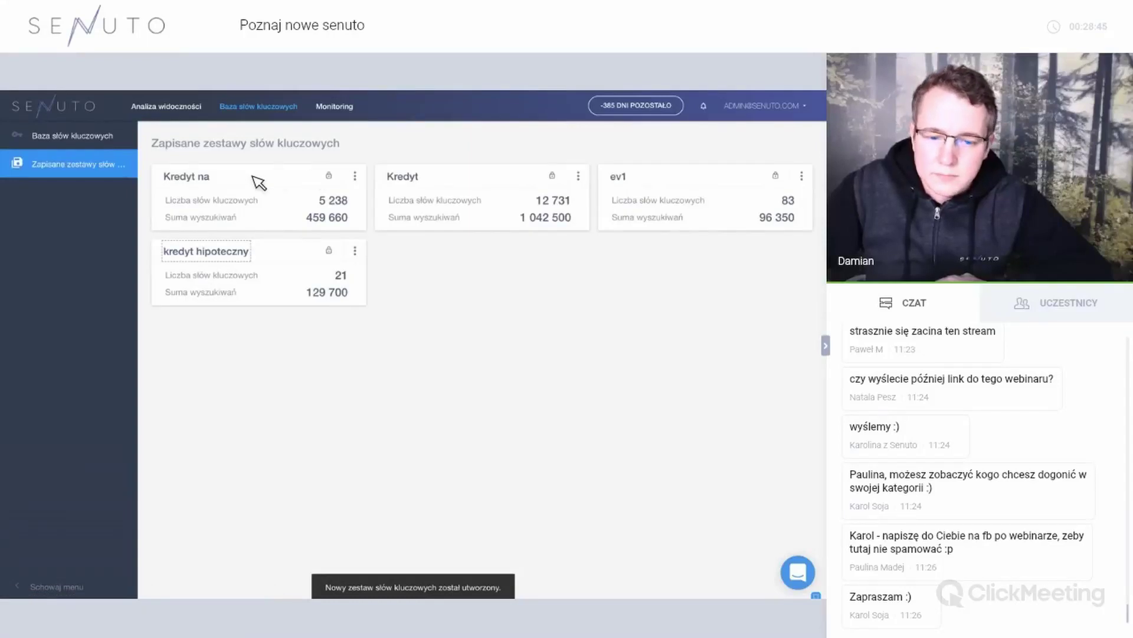
{"action": "left_click", "coordinate": [210, 180]}
{"action": "left_click", "coordinate": [258, 205]}
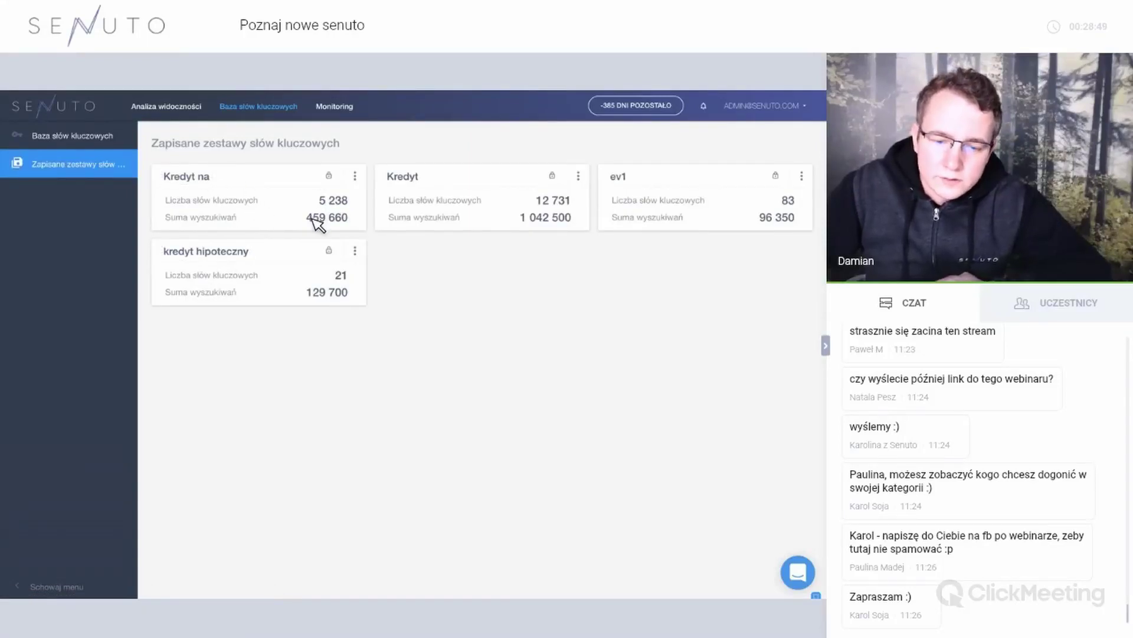
{"action": "double_click", "coordinate": [318, 221]}
{"action": "left_click_drag", "start_coordinate": [355, 218], "coordinate": [352, 219]}
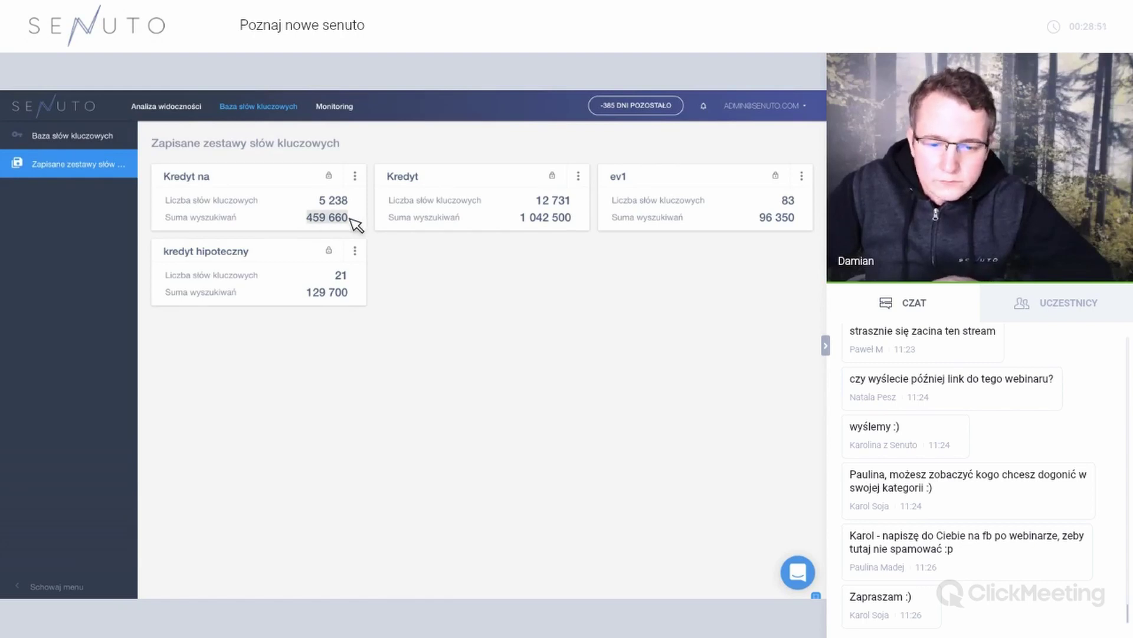
View the keywords stored in Kredyt na, then return to the saved sets list.
{"action": "left_click", "coordinate": [355, 176]}
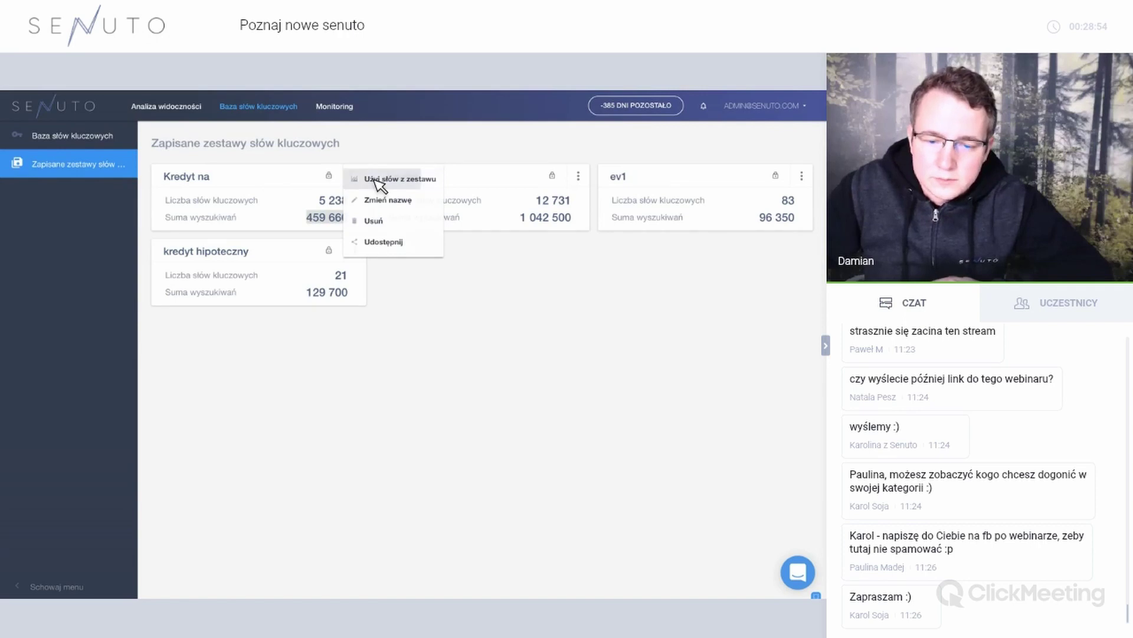
{"action": "left_click", "coordinate": [381, 183]}
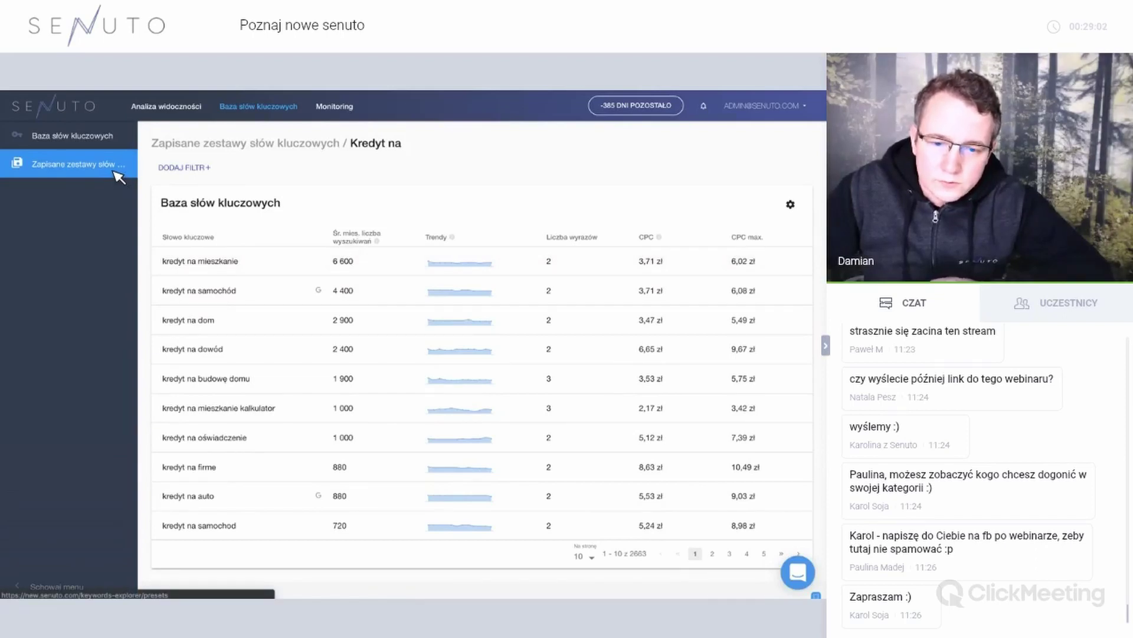
{"action": "left_click", "coordinate": [118, 177]}
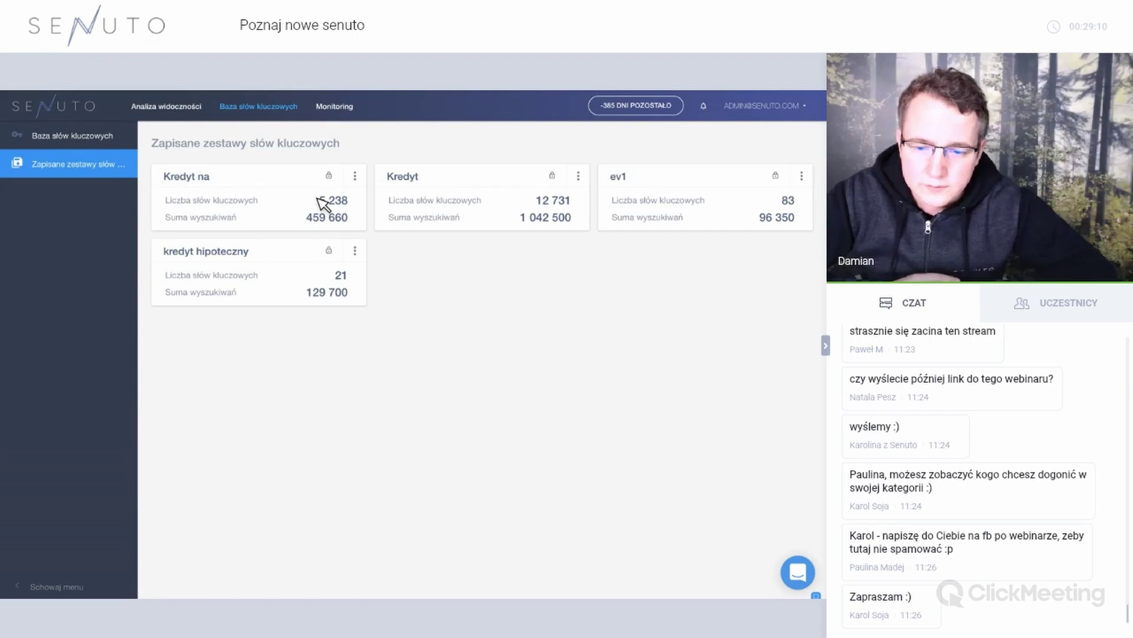
Open Kredyt na's sharing options and try sharing with one specific user.
{"action": "left_click", "coordinate": [355, 176]}
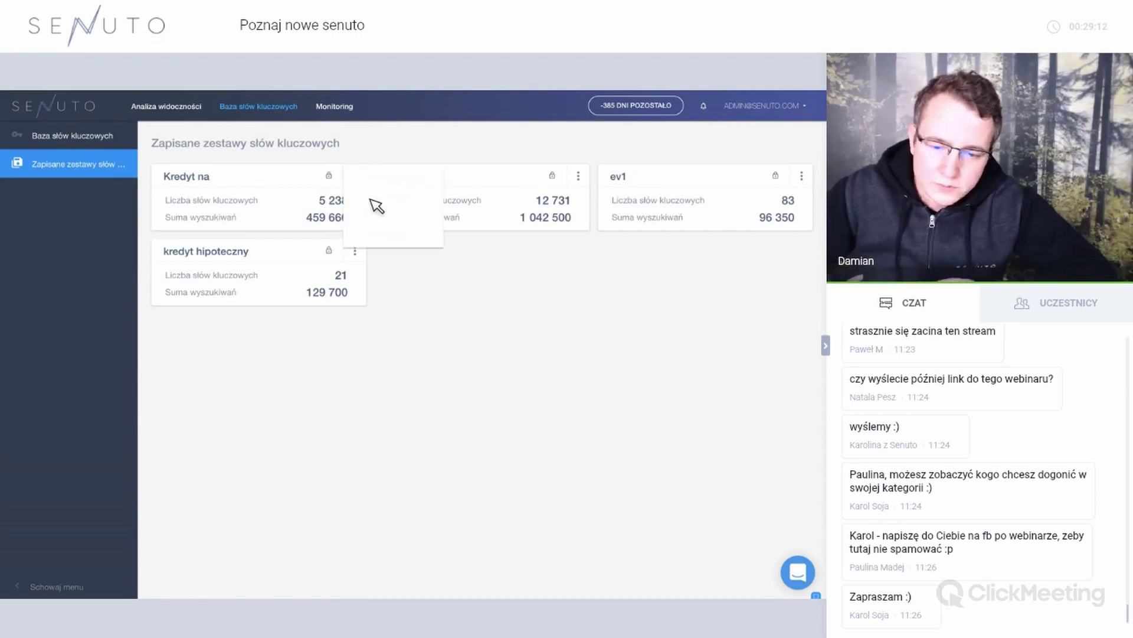
{"action": "left_click", "coordinate": [391, 242]}
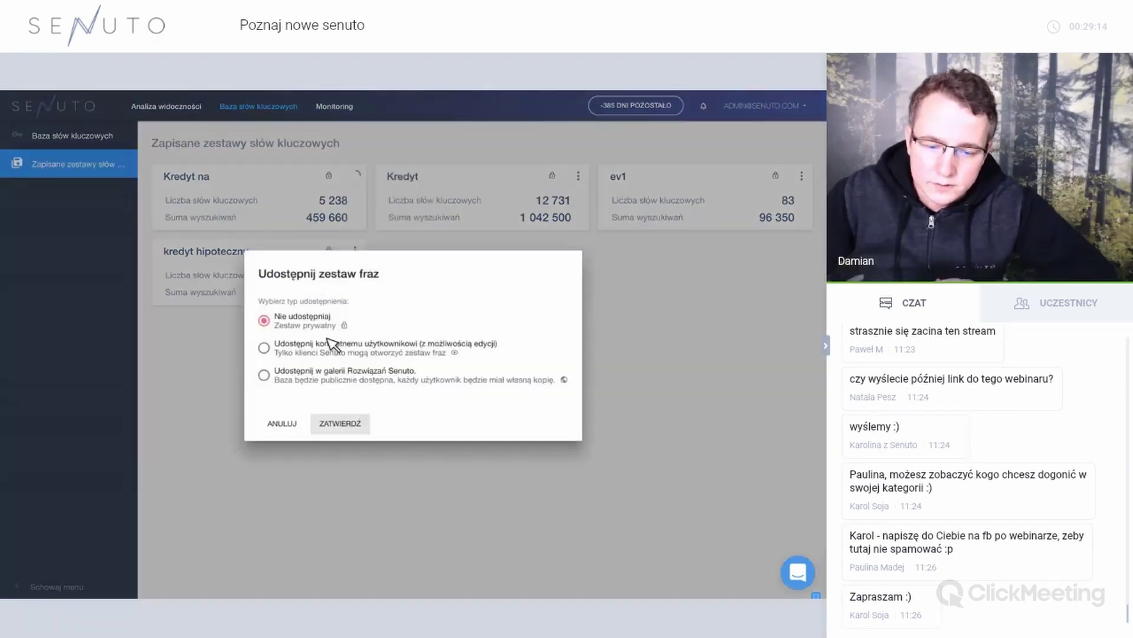
{"action": "left_click", "coordinate": [343, 339]}
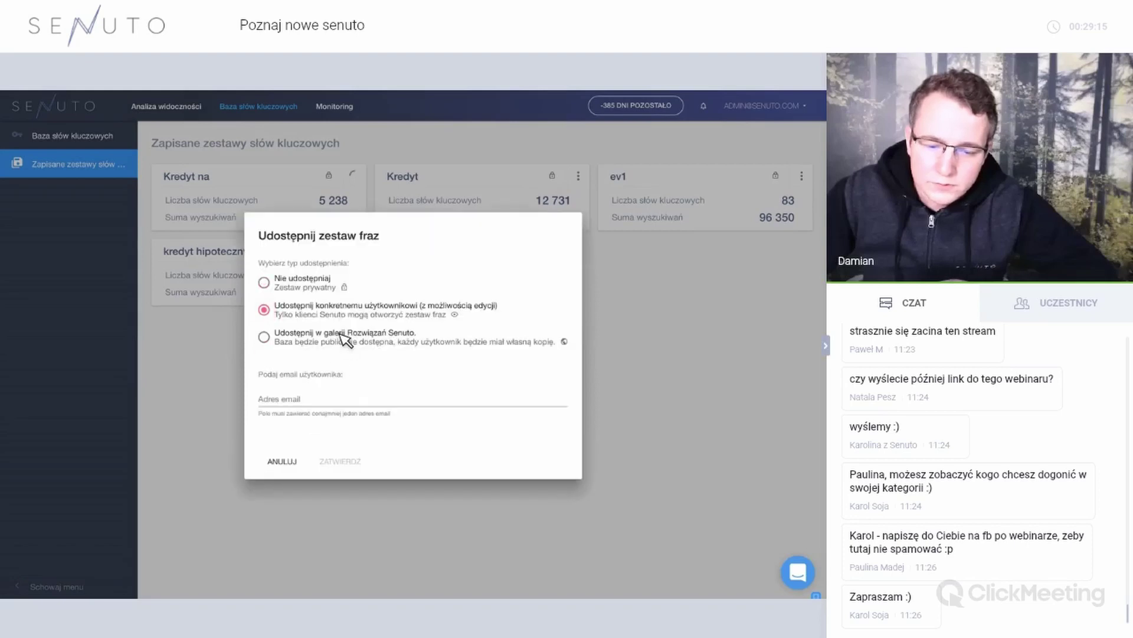
{"action": "left_click", "coordinate": [325, 396]}
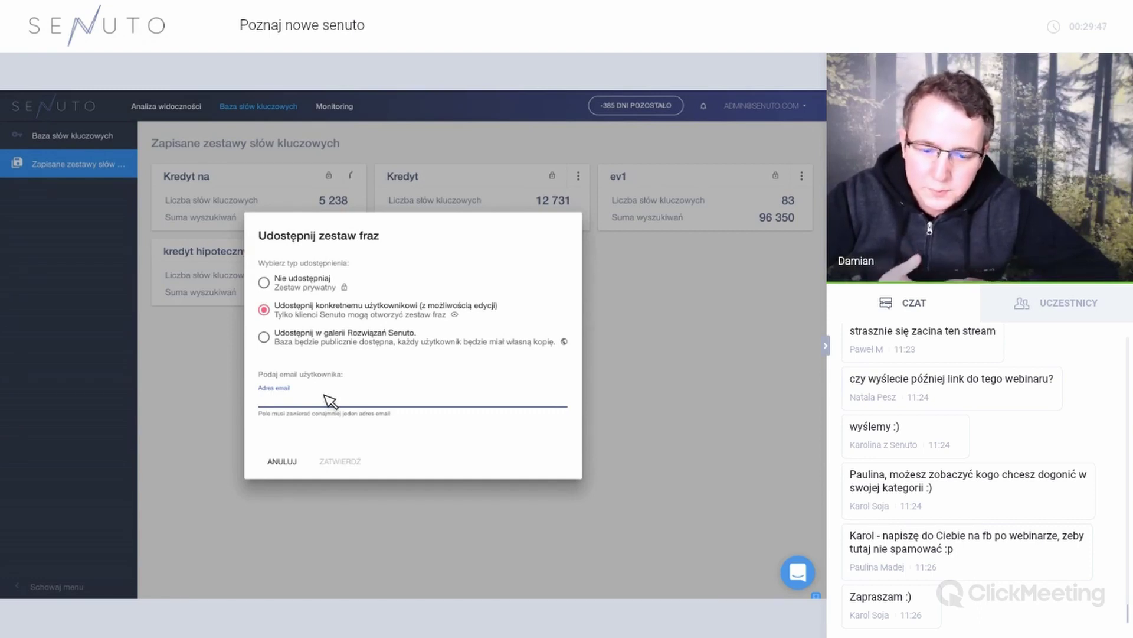
Switch to Senuto gallery publishing, copy the share link, and cancel without saving.
{"action": "left_click", "coordinate": [323, 346]}
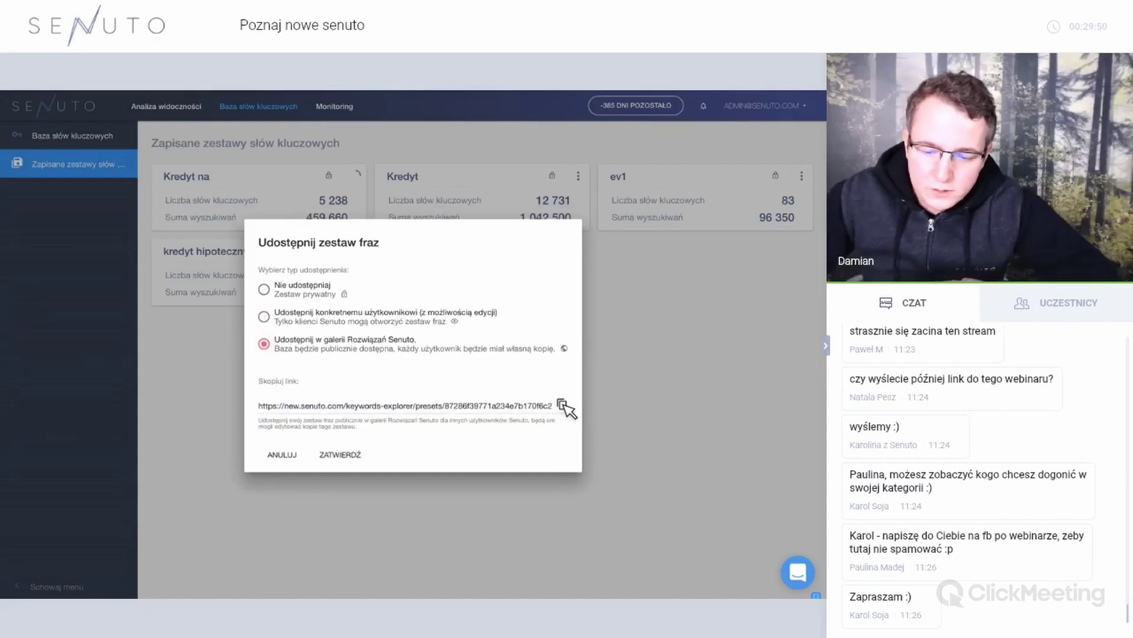
{"action": "left_click", "coordinate": [559, 406]}
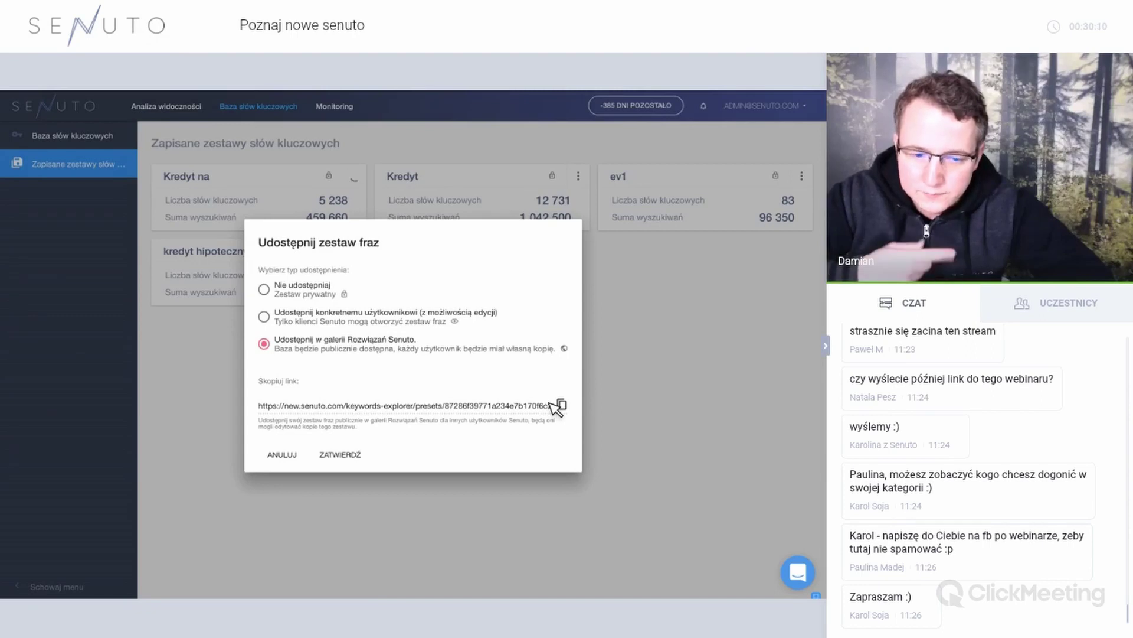
{"action": "left_click", "coordinate": [429, 324]}
{"action": "left_click", "coordinate": [375, 409]}
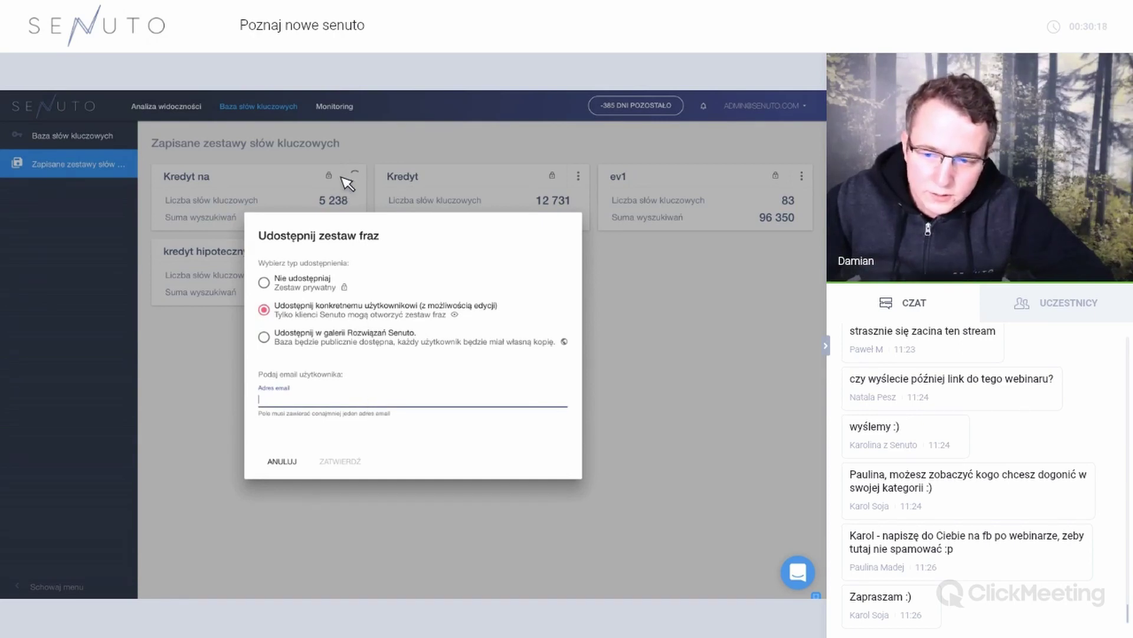
{"action": "left_click", "coordinate": [347, 336]}
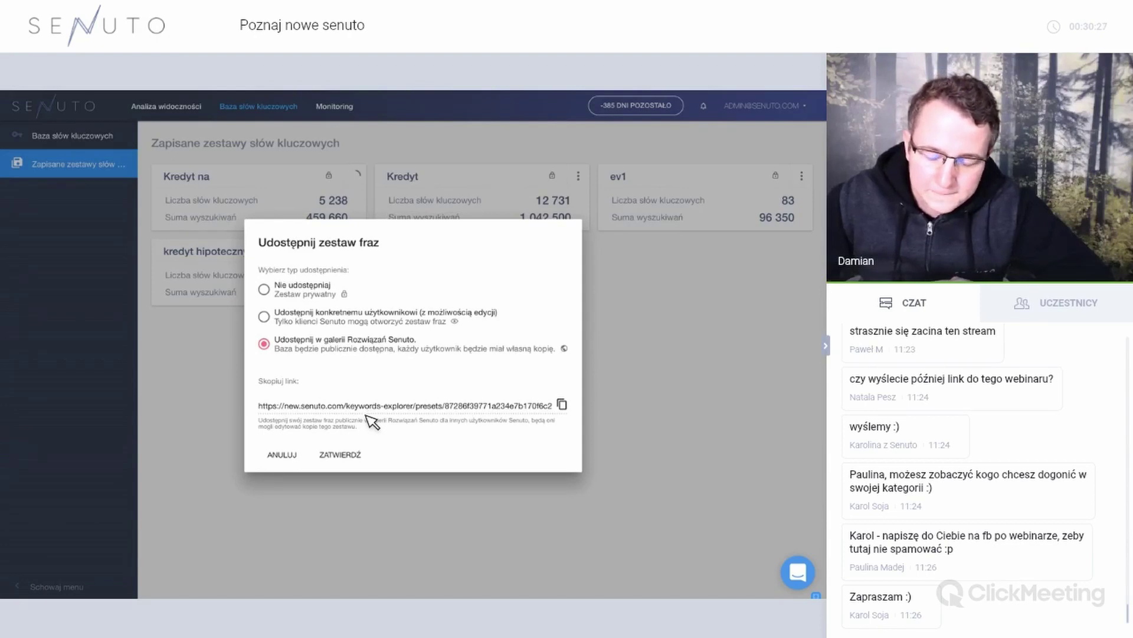
{"action": "left_click", "coordinate": [288, 454]}
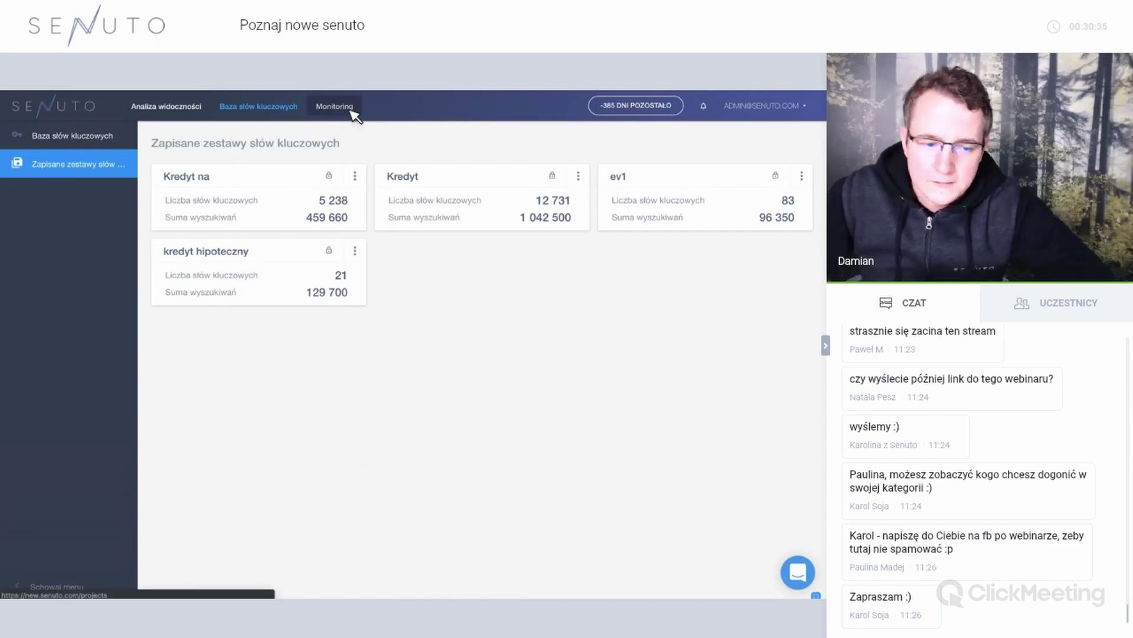
Open the Monitoring overview and highlight the project statistics and 1.18M zł ad value.
{"action": "left_click", "coordinate": [335, 106]}
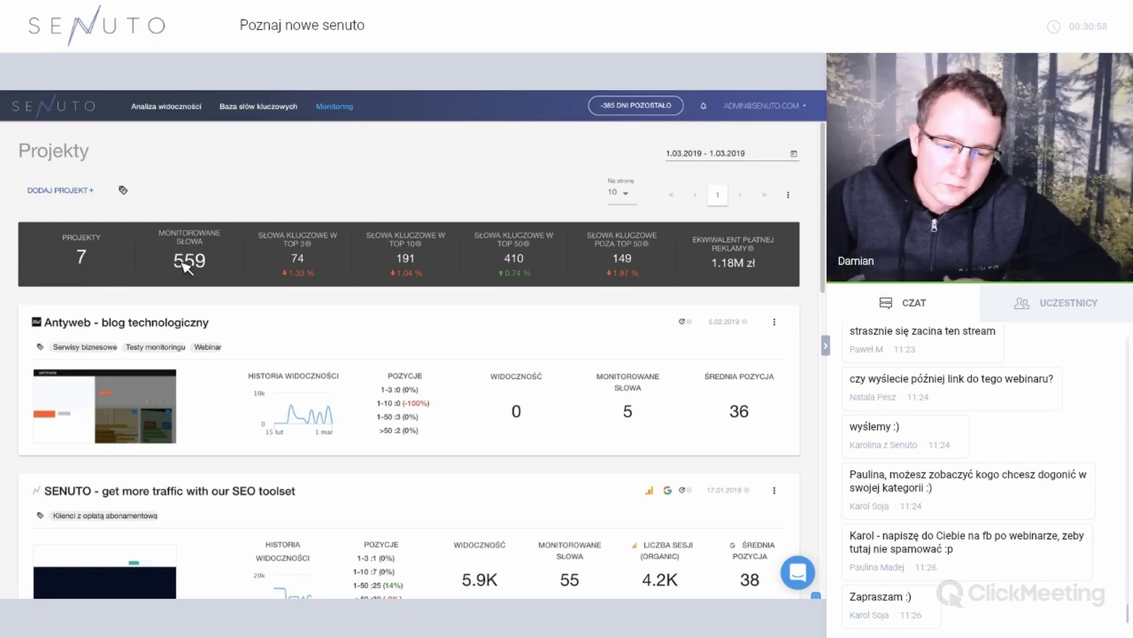
{"action": "left_click_drag", "start_coordinate": [284, 270], "coordinate": [324, 277]}
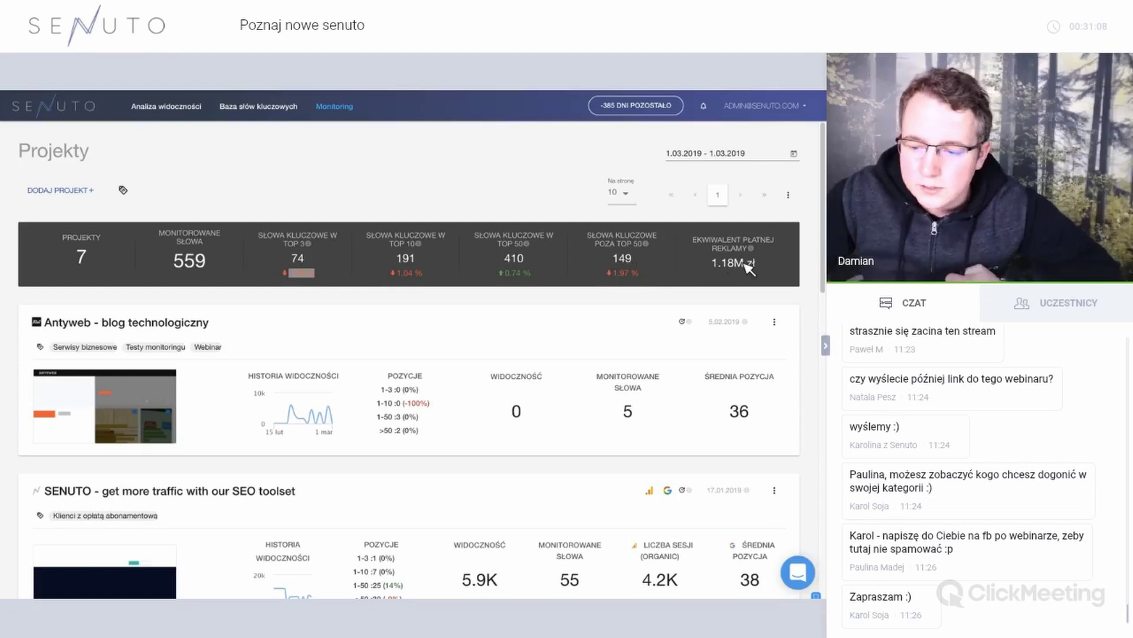
{"action": "triple_click", "coordinate": [773, 270]}
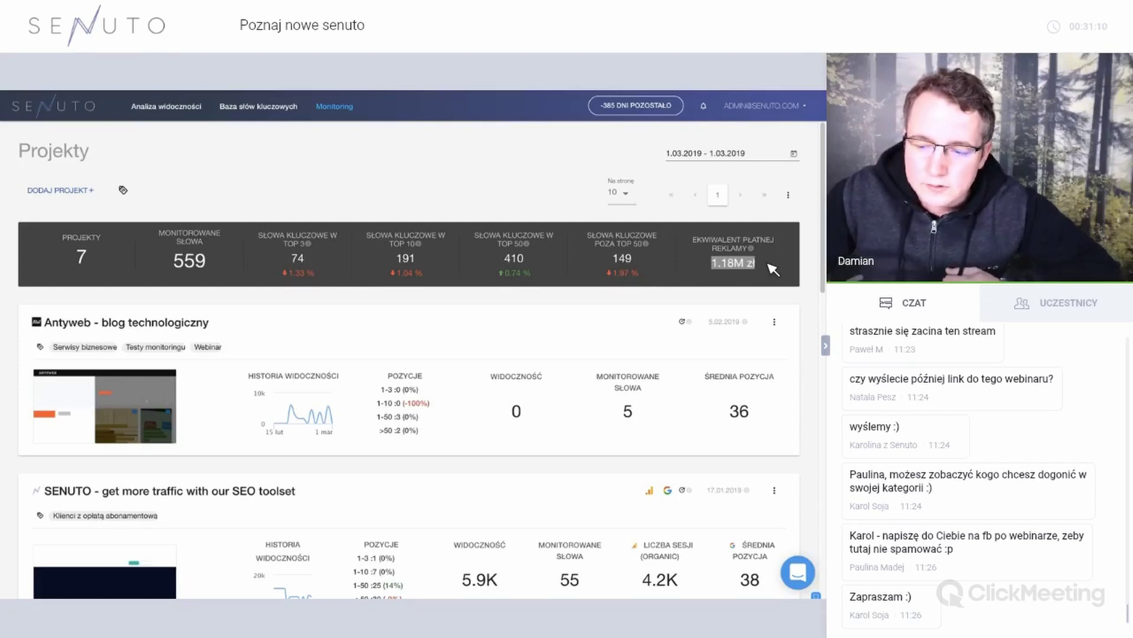
{"action": "left_click", "coordinate": [773, 270]}
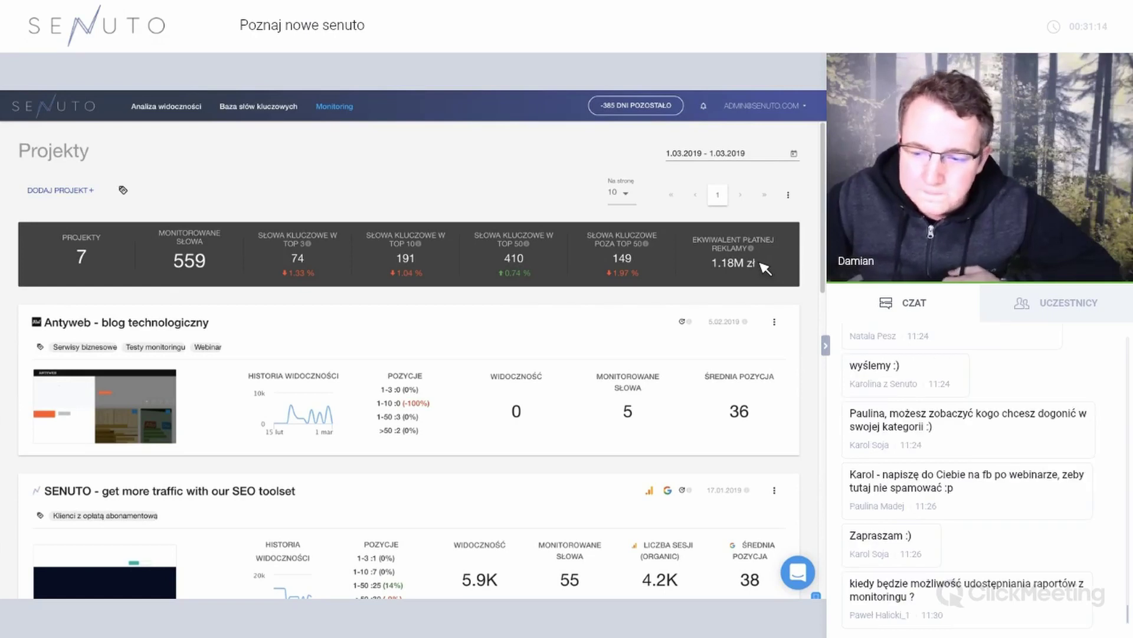
Check the project list's export options, then open the Antyweb - blog technologiczny summary.
{"action": "left_click", "coordinate": [797, 196]}
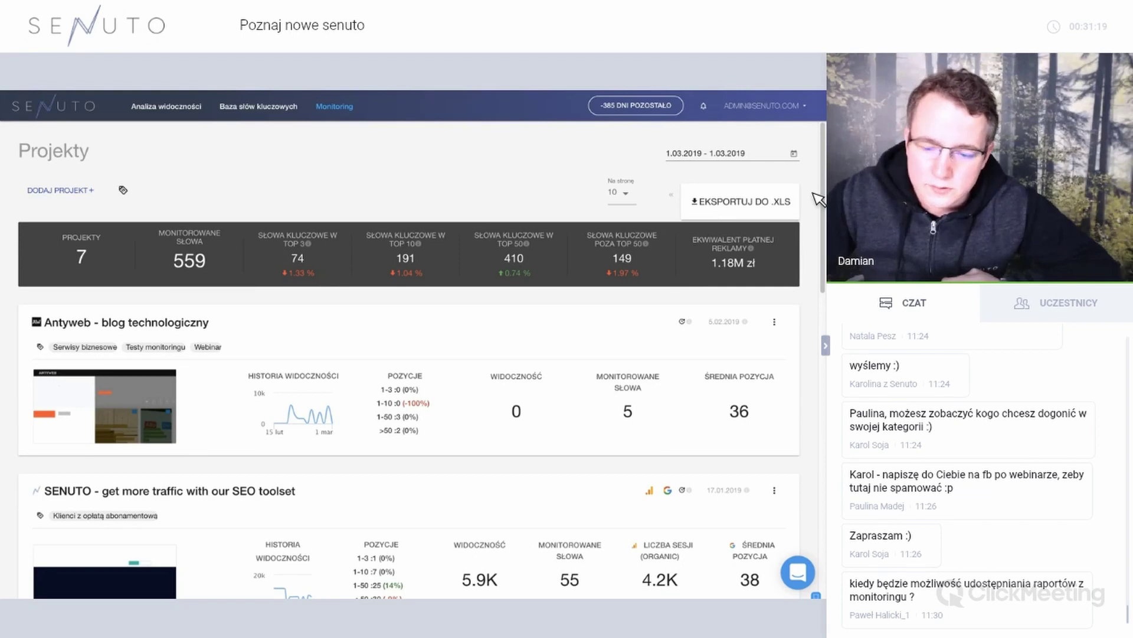
{"action": "left_click", "coordinate": [819, 199]}
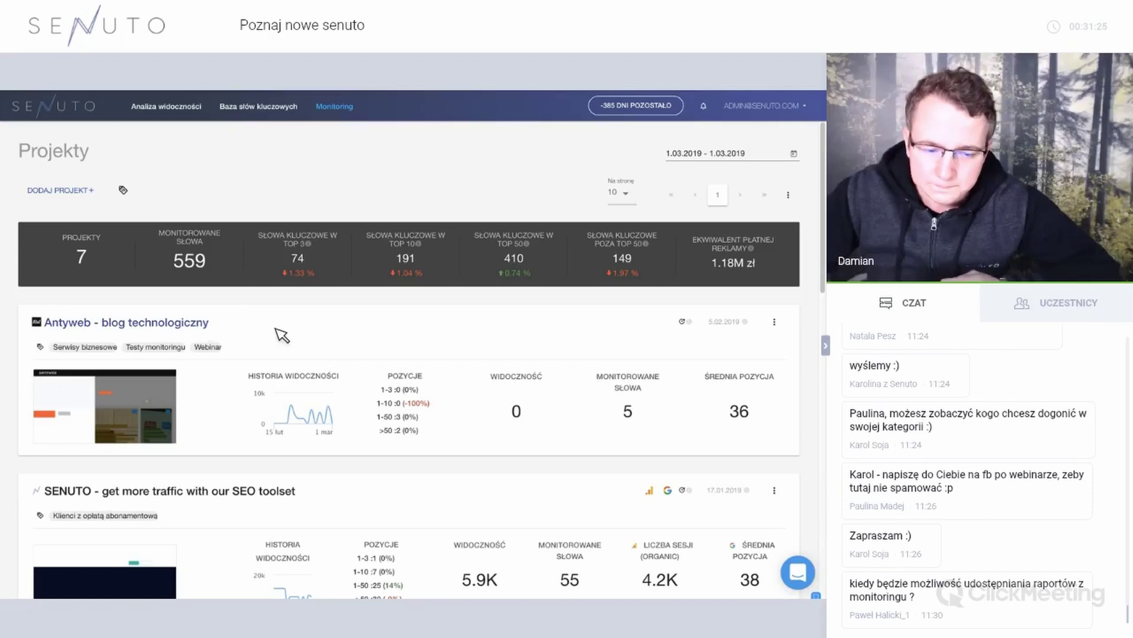
{"action": "left_click", "coordinate": [361, 332]}
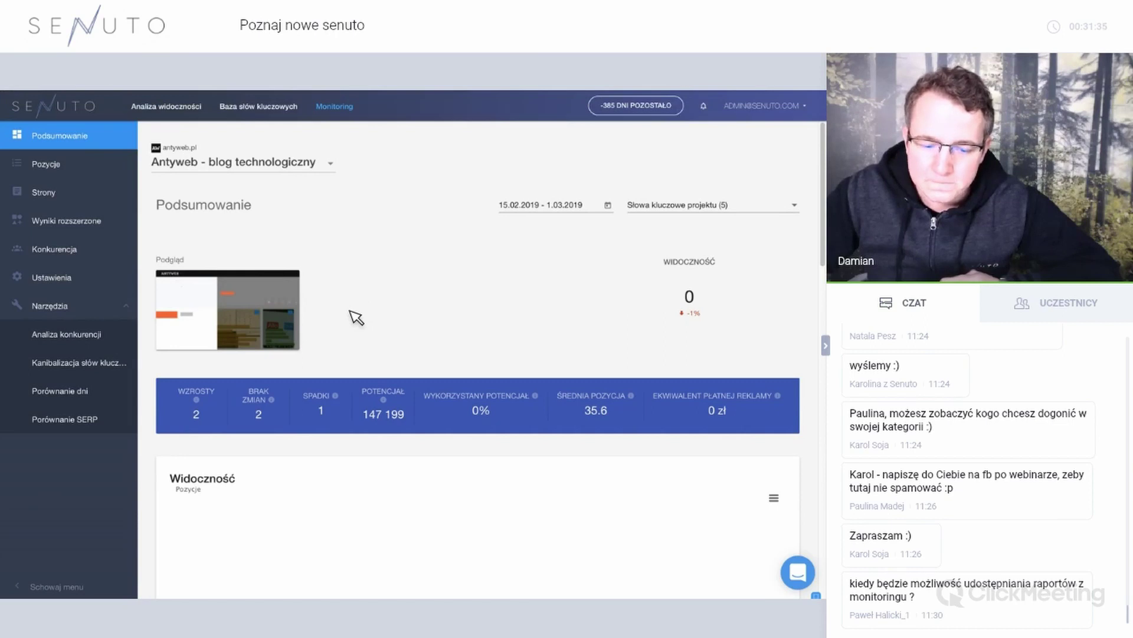
Add the TOP 10 position history to the visibility chart.
{"action": "scroll", "coordinate": [356, 316], "scroll_direction": "down", "scroll_amount": 3}
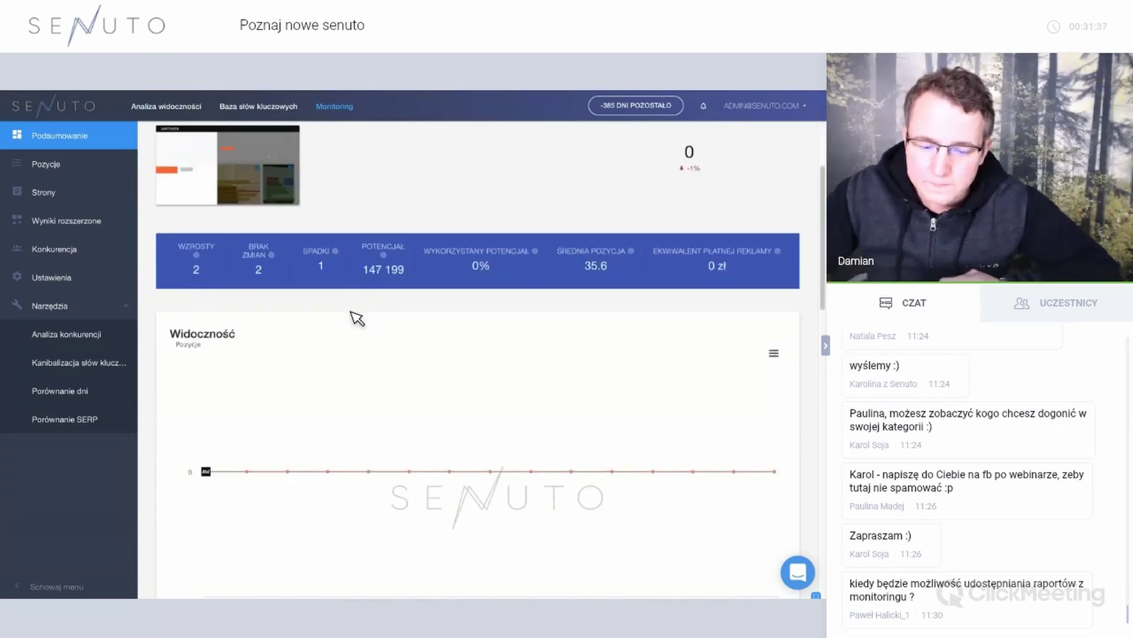
{"action": "scroll", "coordinate": [353, 324], "scroll_direction": "down", "scroll_amount": 3}
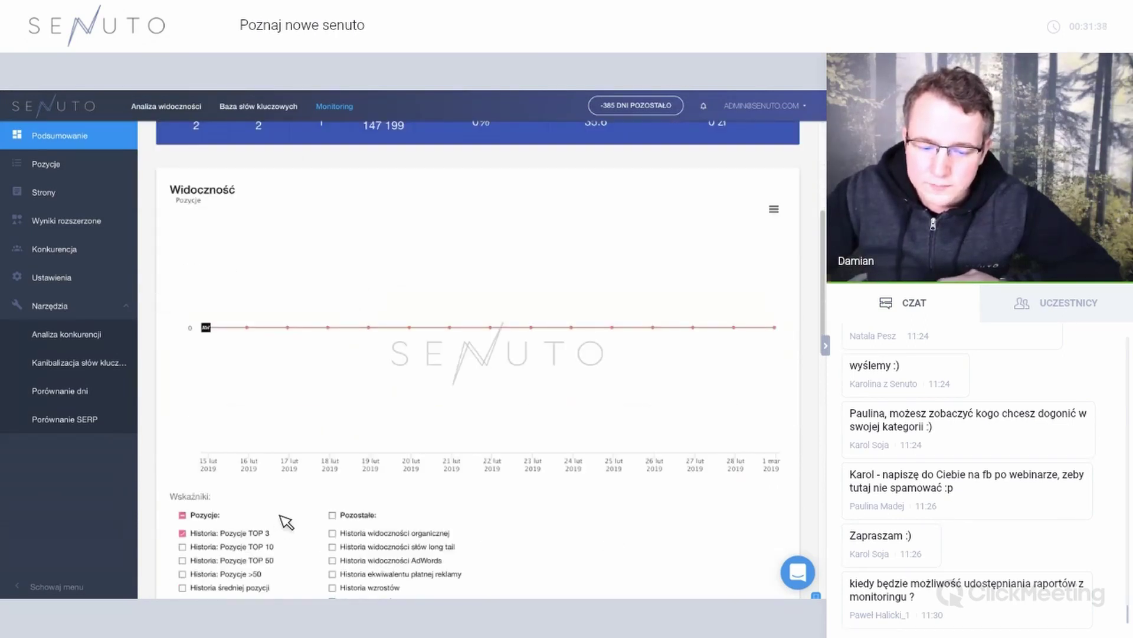
{"action": "left_click", "coordinate": [270, 553]}
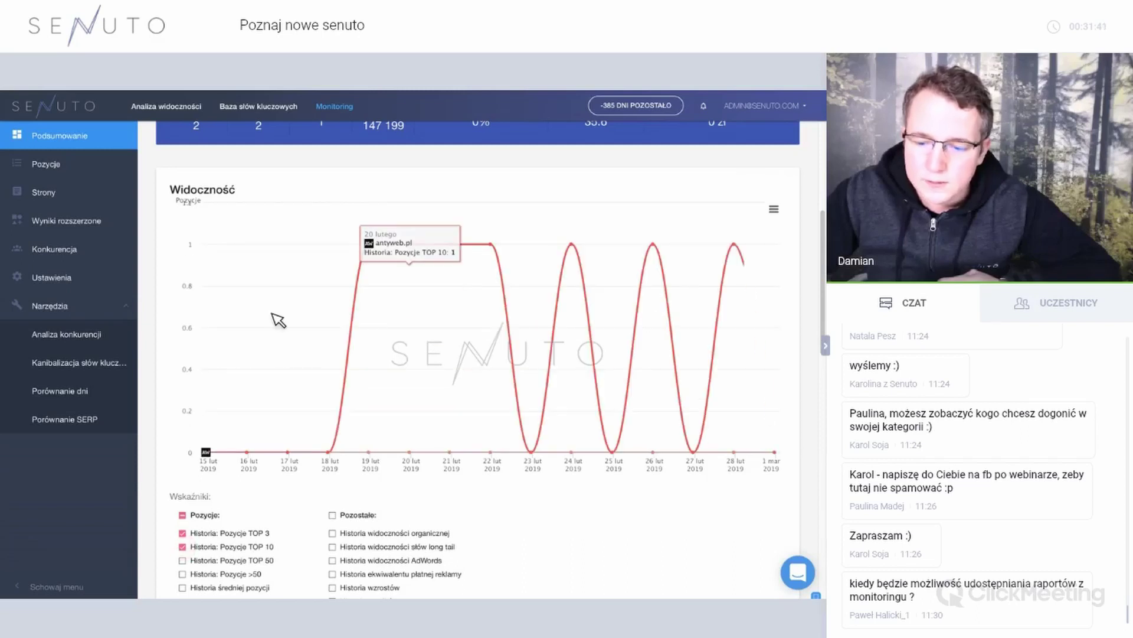
{"action": "scroll", "coordinate": [252, 298], "scroll_direction": "up", "scroll_amount": 6}
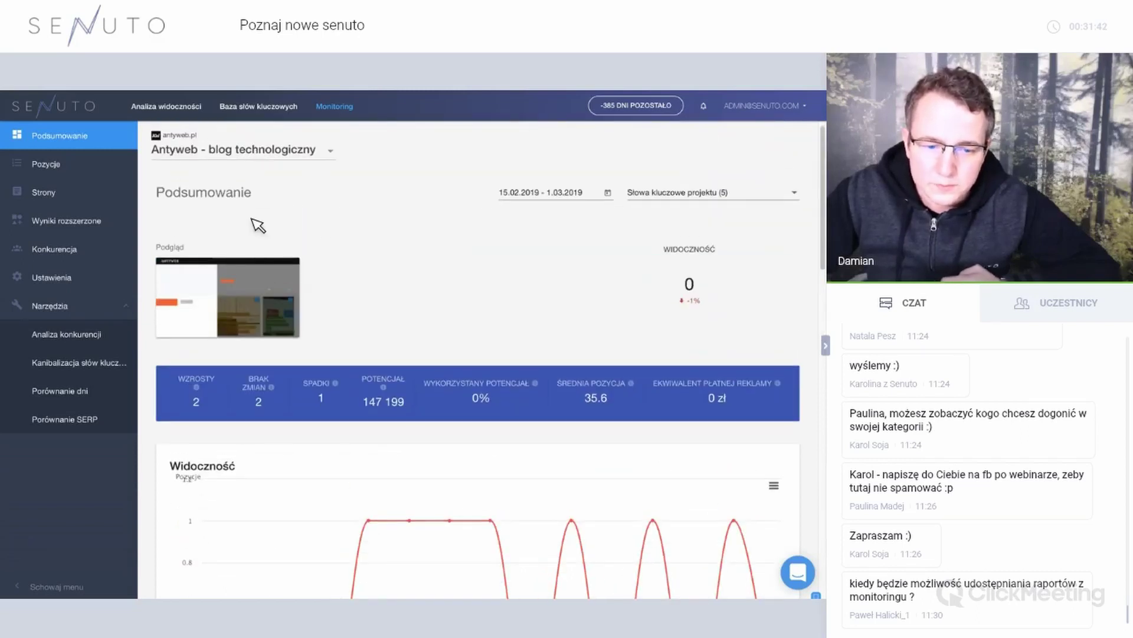
Switch the summary to the Money (money.pl) project and check its visibility chart.
{"action": "left_click", "coordinate": [254, 149]}
{"action": "scroll", "coordinate": [276, 229], "scroll_direction": "down", "scroll_amount": 2}
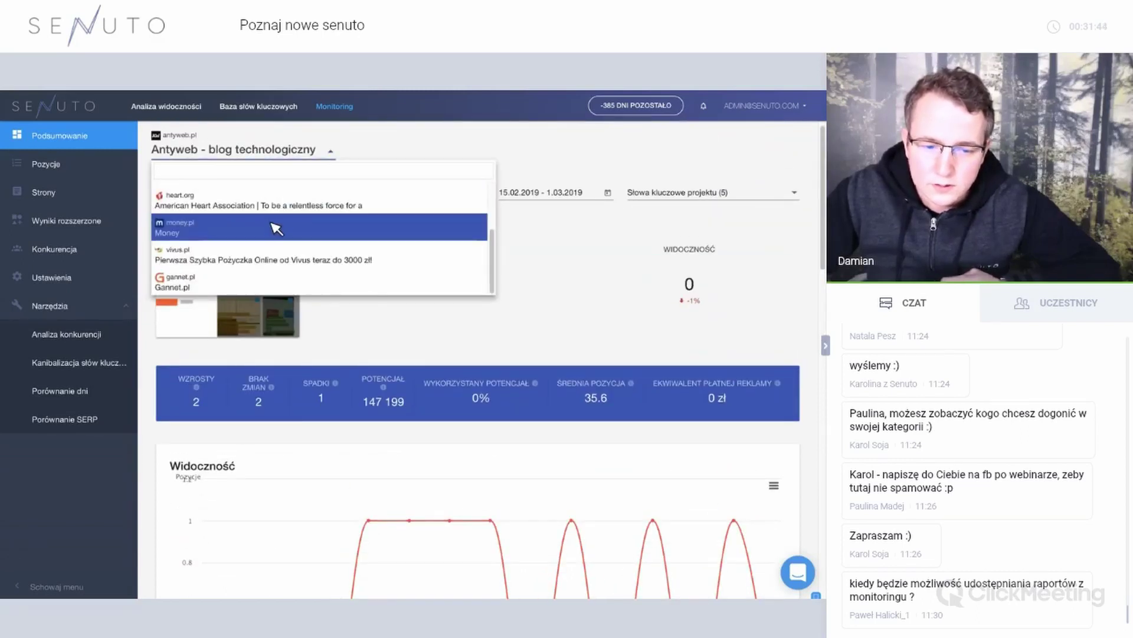
{"action": "left_click", "coordinate": [276, 228]}
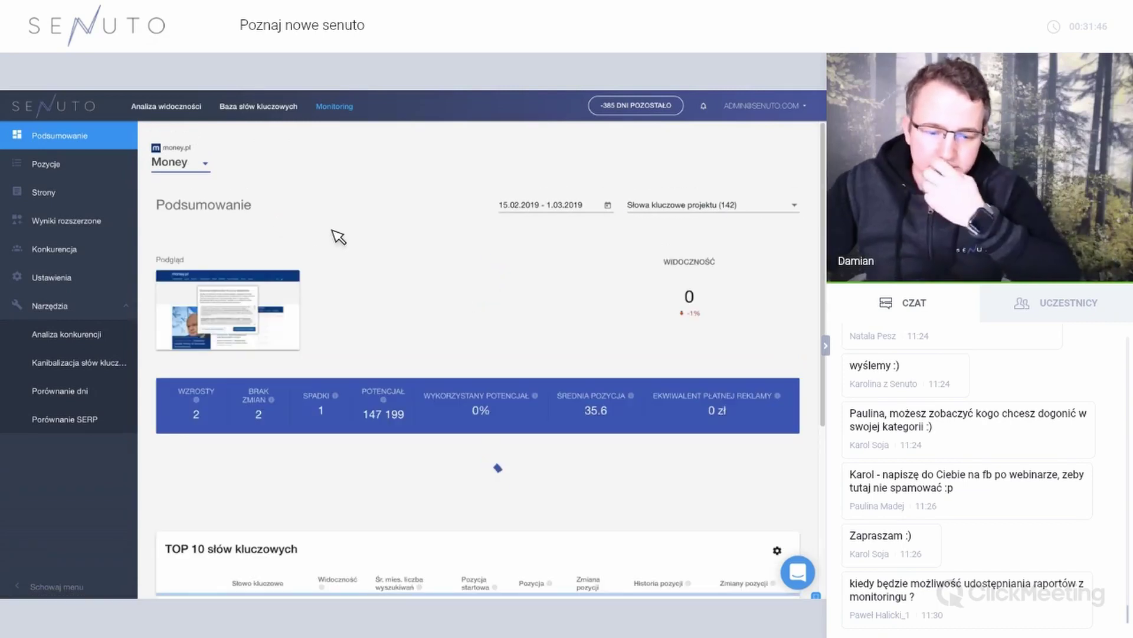
{"action": "scroll", "coordinate": [413, 413], "scroll_direction": "down", "scroll_amount": 3}
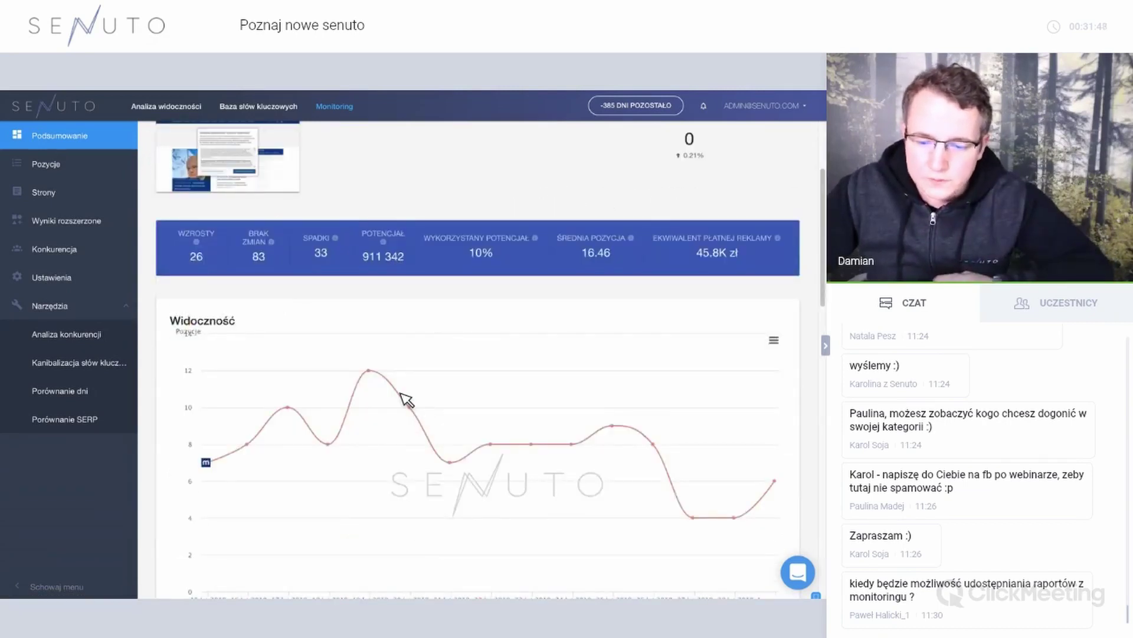
{"action": "scroll", "coordinate": [405, 392], "scroll_direction": "up", "scroll_amount": 3}
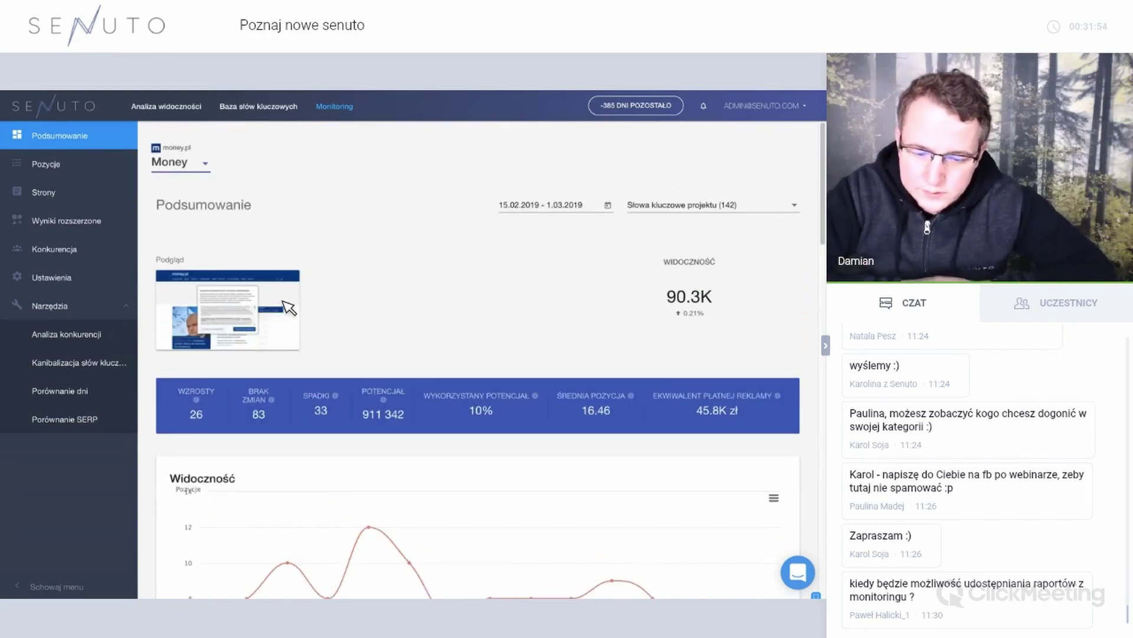
{"action": "left_click", "coordinate": [609, 205]}
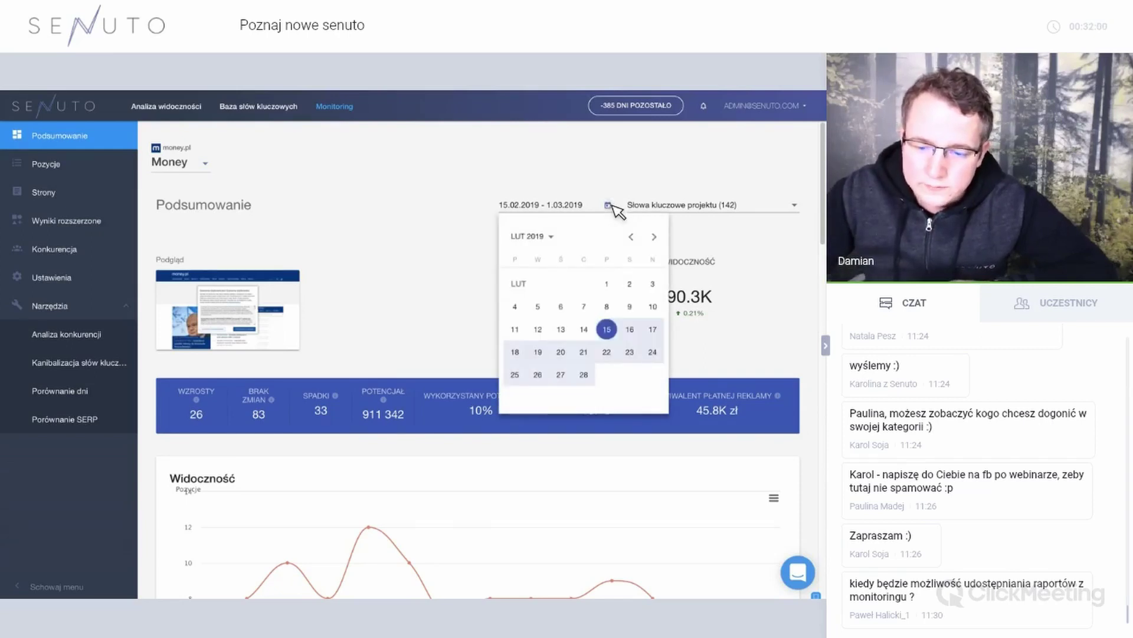
{"action": "left_click", "coordinate": [393, 437]}
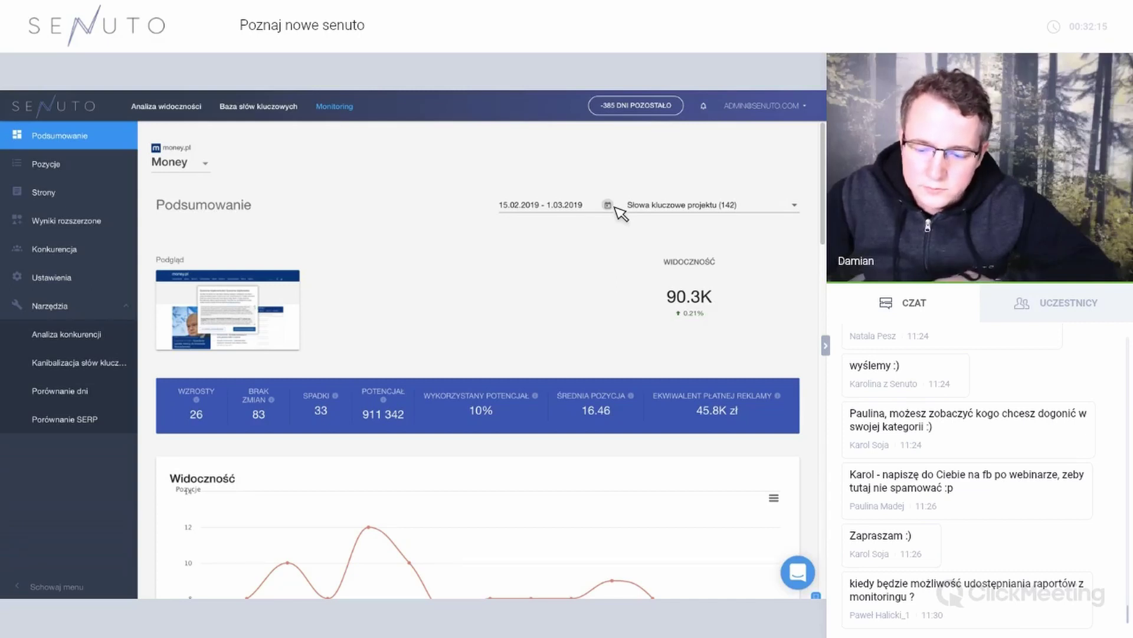
{"action": "left_click", "coordinate": [693, 212]}
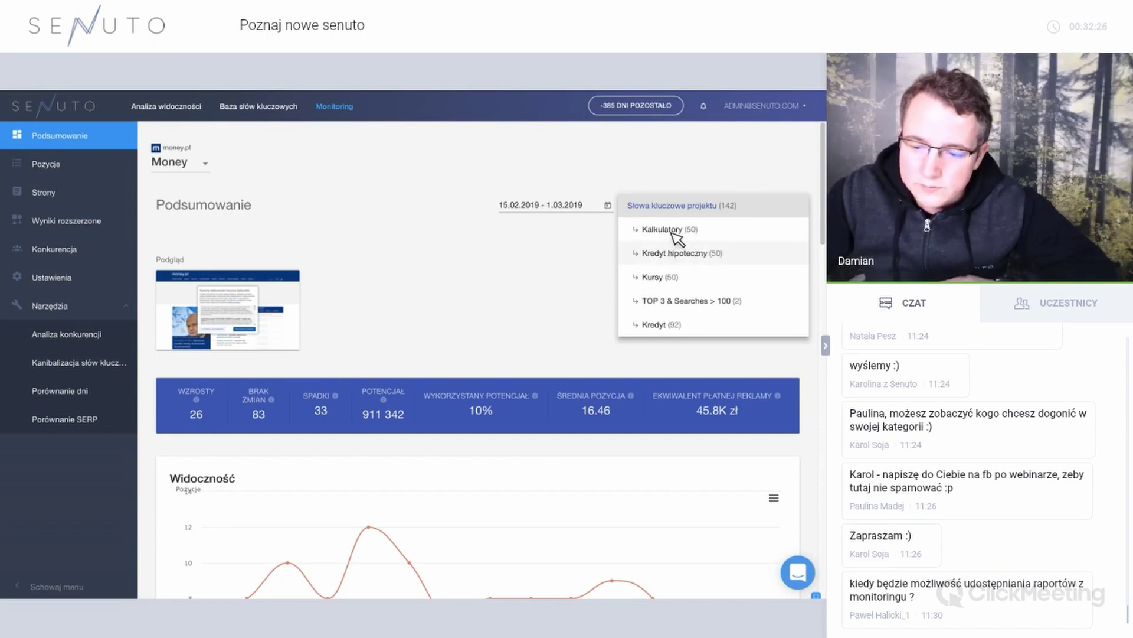
{"action": "left_click", "coordinate": [672, 232]}
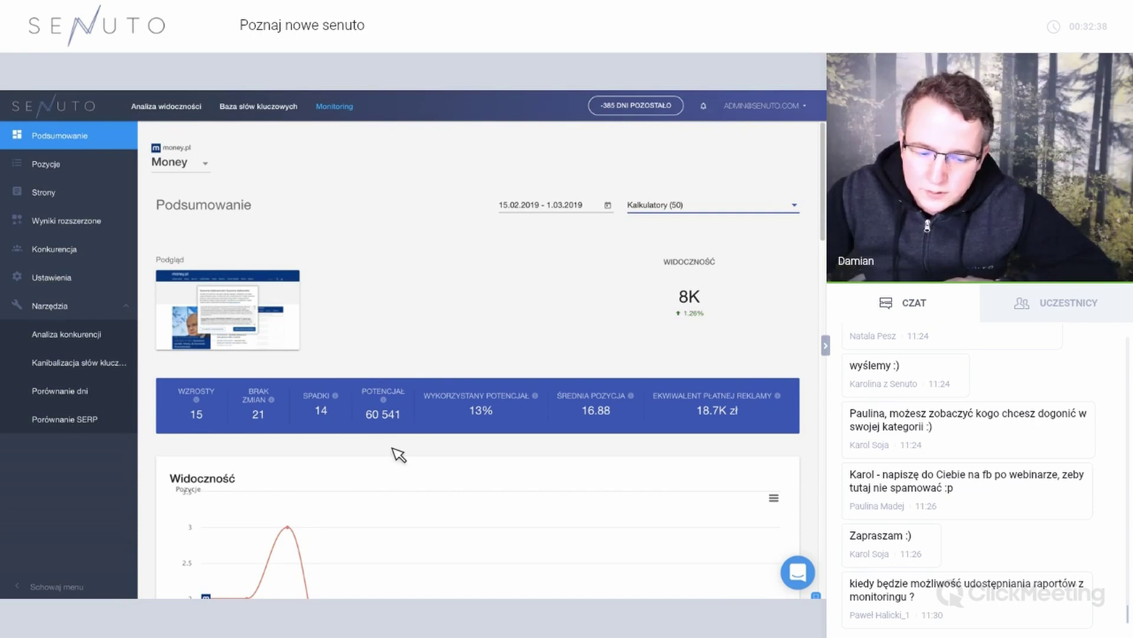
{"action": "scroll", "coordinate": [397, 455], "scroll_direction": "down", "scroll_amount": 2}
{"action": "scroll", "coordinate": [671, 210], "scroll_direction": "up", "scroll_amount": 2}
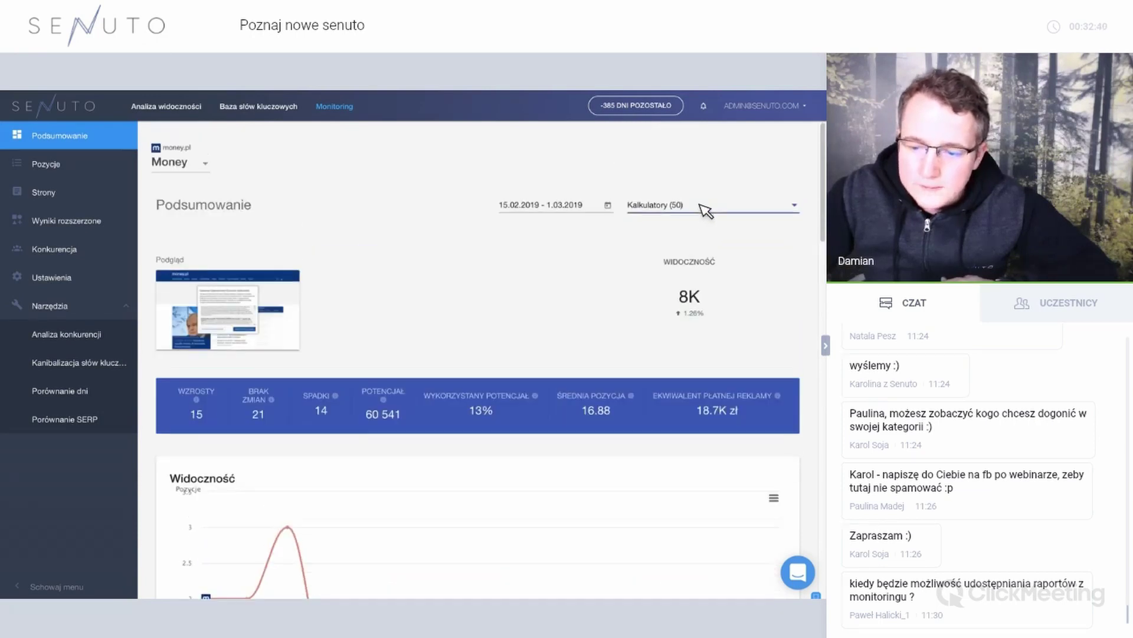
{"action": "left_click", "coordinate": [706, 203]}
{"action": "left_click", "coordinate": [697, 184]}
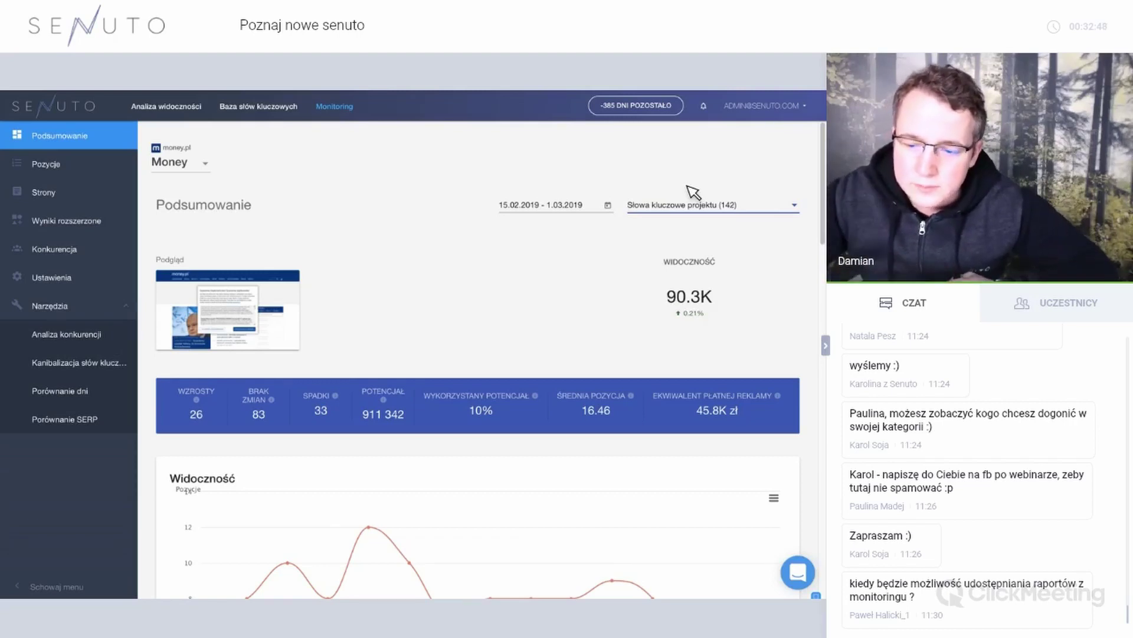
{"action": "left_click", "coordinate": [688, 207]}
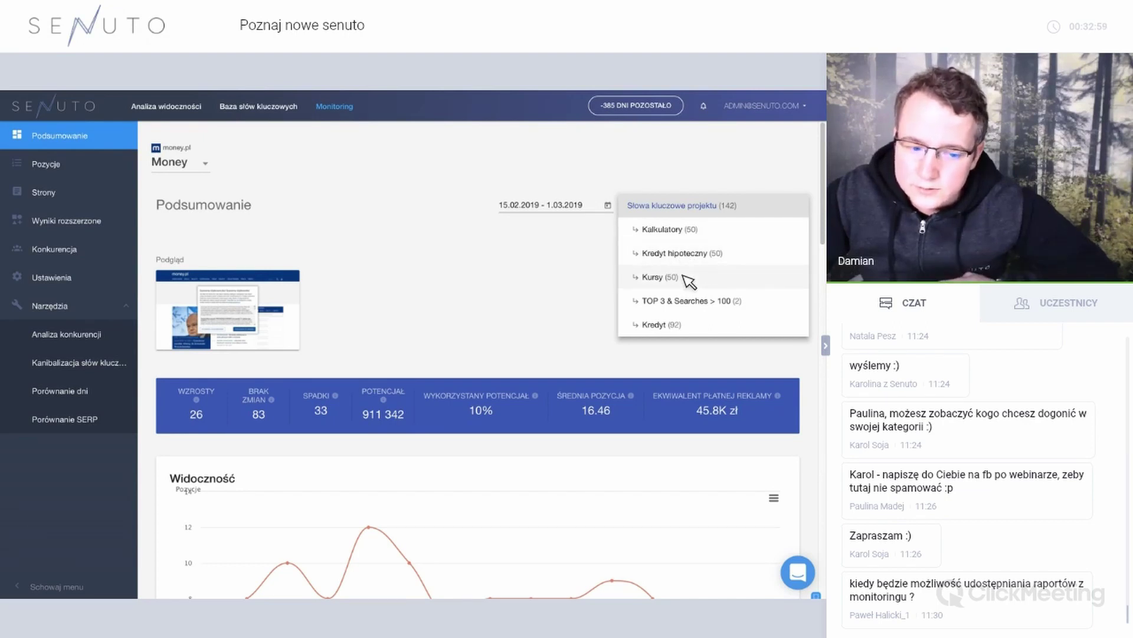
{"action": "left_click", "coordinate": [589, 263]}
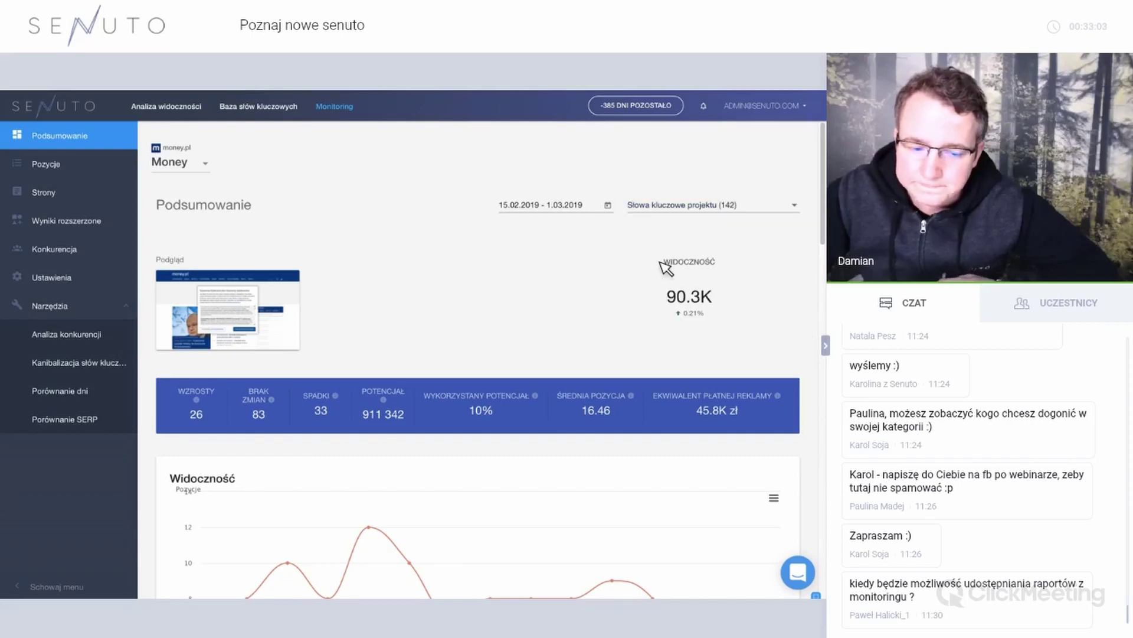
{"action": "left_click_drag", "start_coordinate": [716, 295], "coordinate": [661, 302]}
{"action": "left_click", "coordinate": [646, 293]}
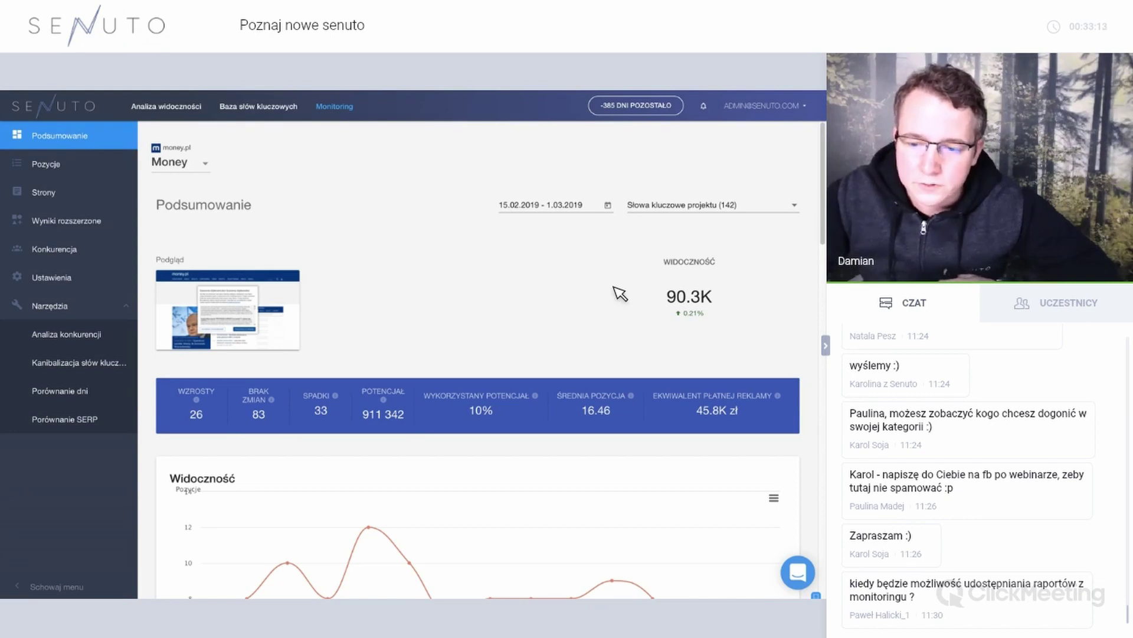
{"action": "scroll", "coordinate": [619, 293], "scroll_direction": "down", "scroll_amount": 2}
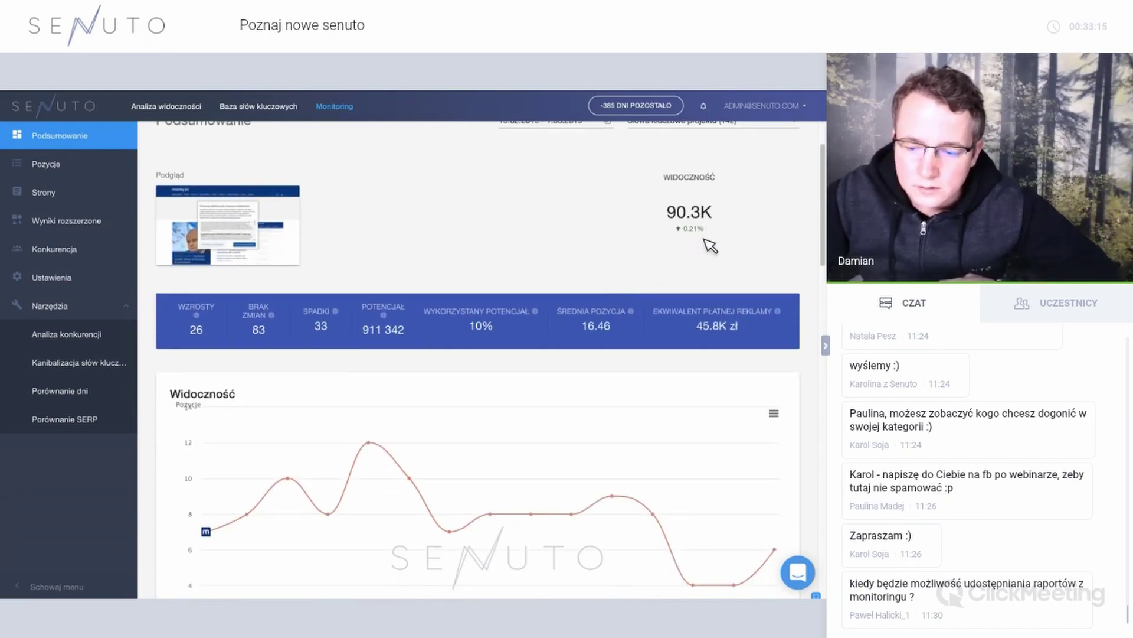
{"action": "mouse_move", "coordinate": [701, 233]}
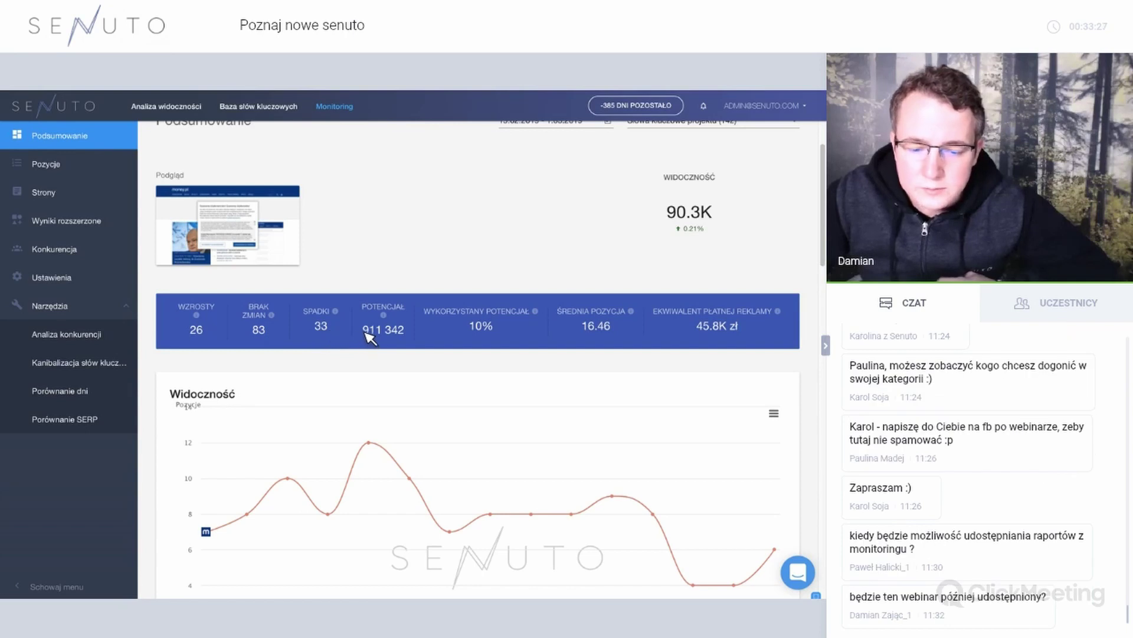
{"action": "double_click", "coordinate": [406, 336]}
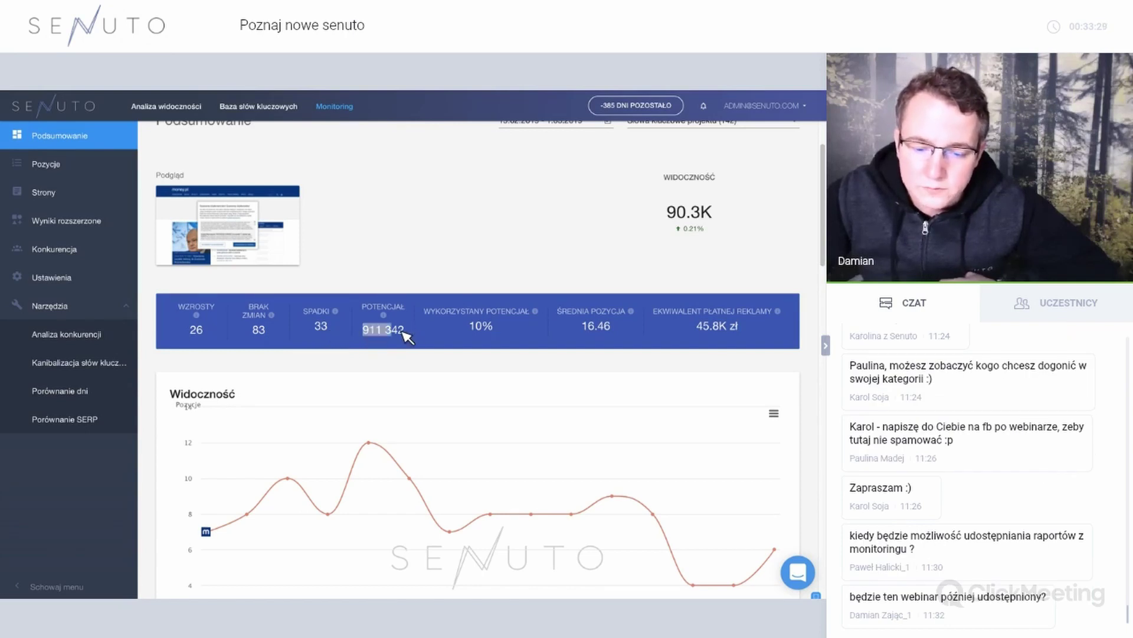
{"action": "left_click", "coordinate": [401, 336]}
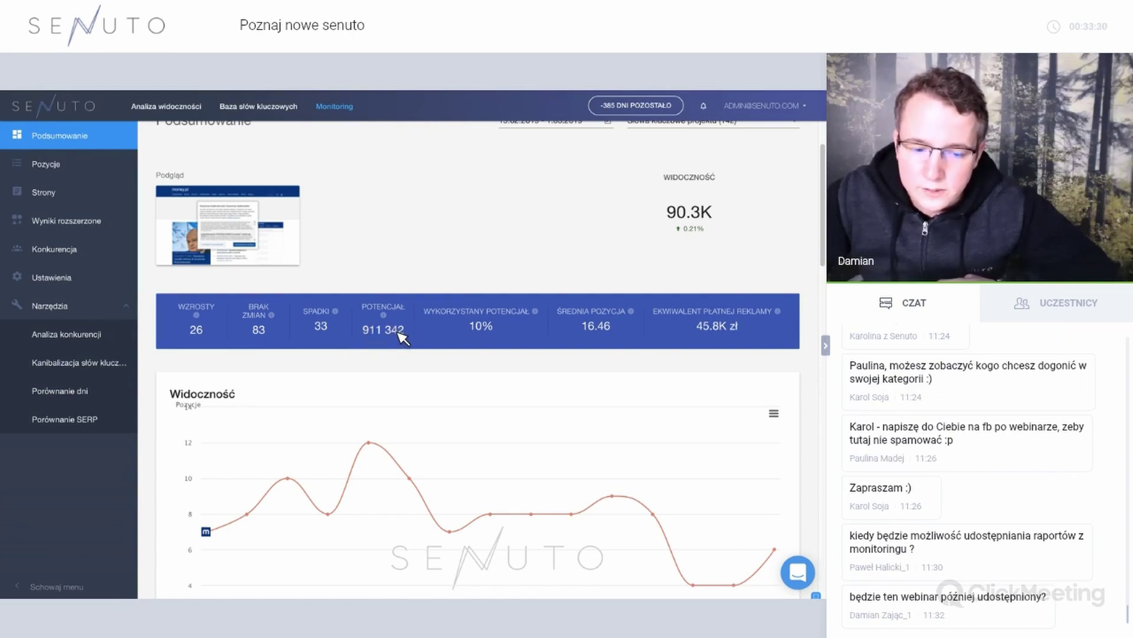
{"action": "scroll", "coordinate": [404, 337], "scroll_direction": "up", "scroll_amount": 1}
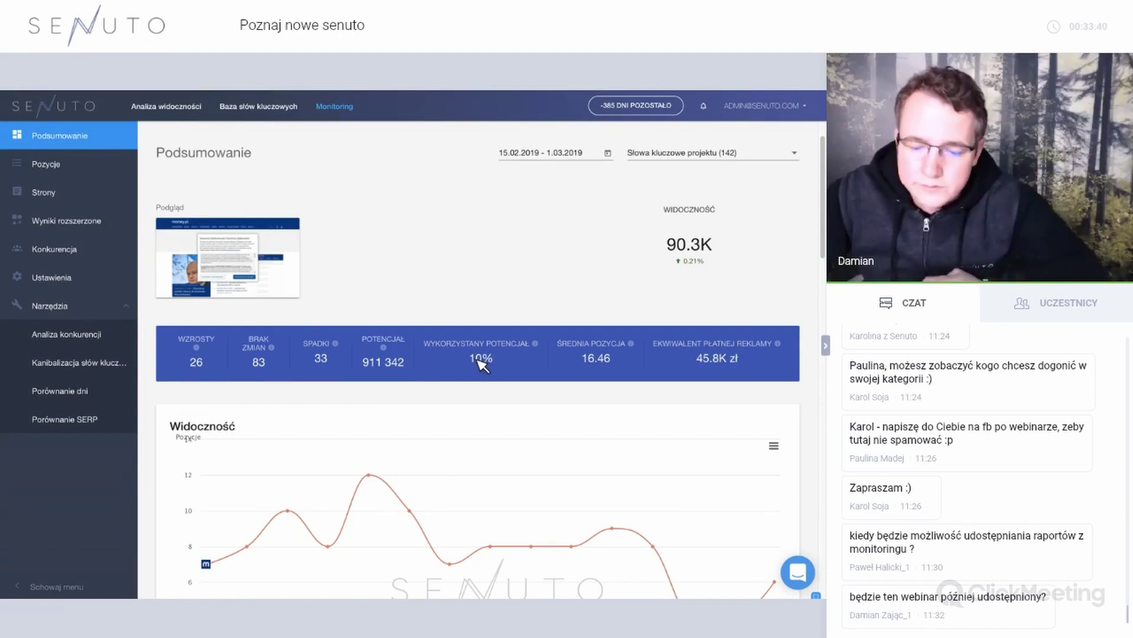
{"action": "double_click", "coordinate": [508, 363]}
{"action": "left_click", "coordinate": [507, 363]}
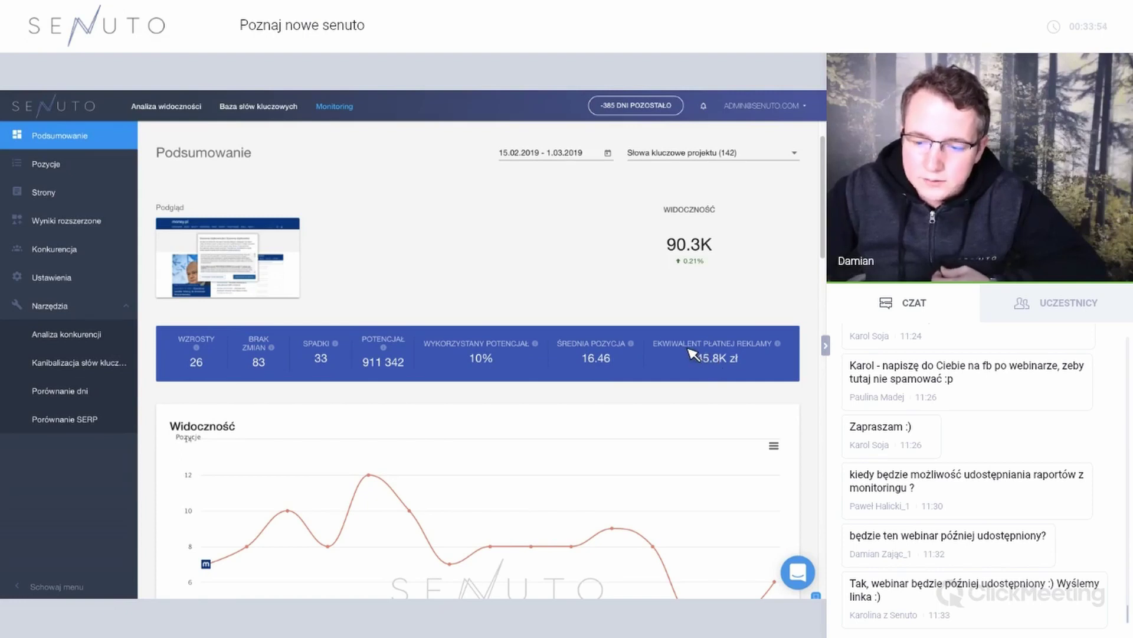
{"action": "scroll", "coordinate": [664, 353], "scroll_direction": "down", "scroll_amount": 3}
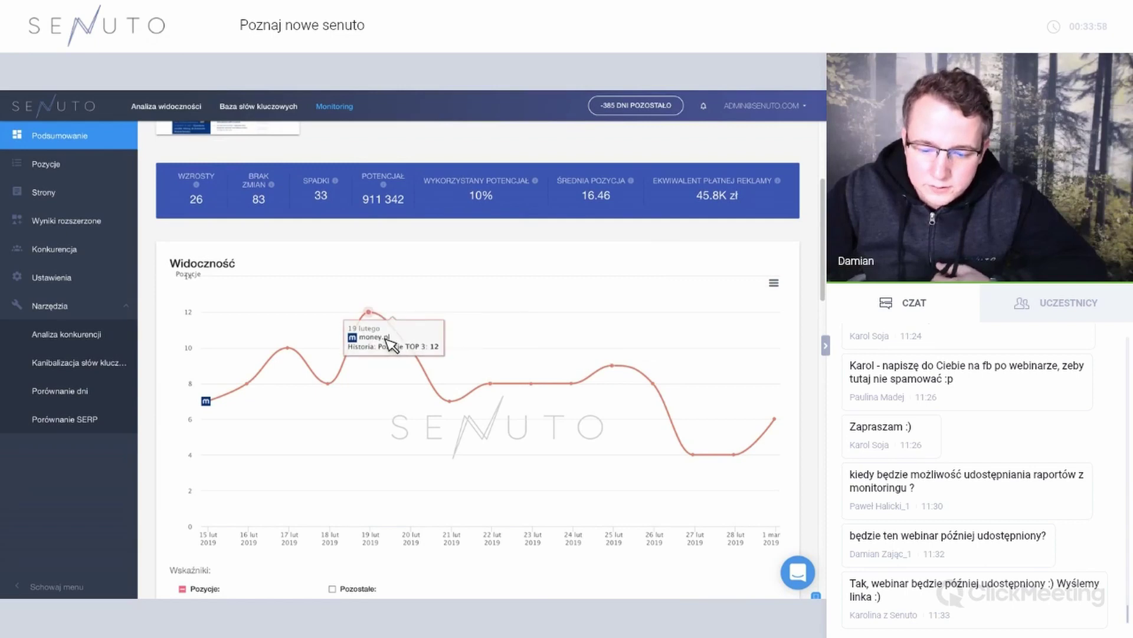
Try the TOP 10, organic and long tail visibility indicators, then remove long tail.
{"action": "scroll", "coordinate": [390, 343], "scroll_direction": "down", "scroll_amount": 2}
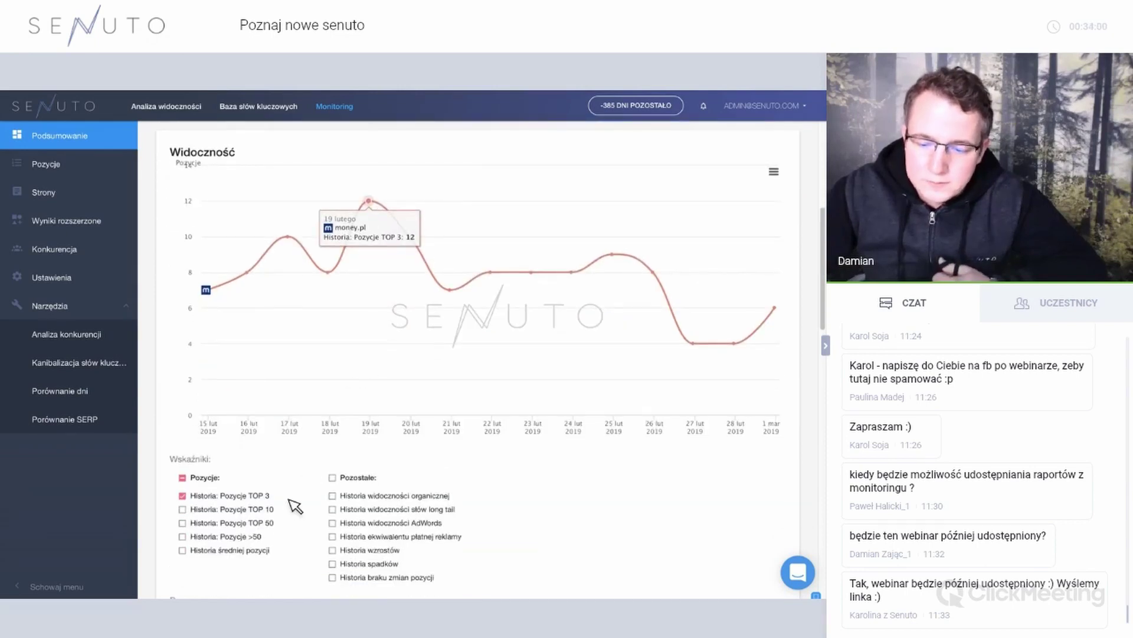
{"action": "left_click", "coordinate": [272, 509]}
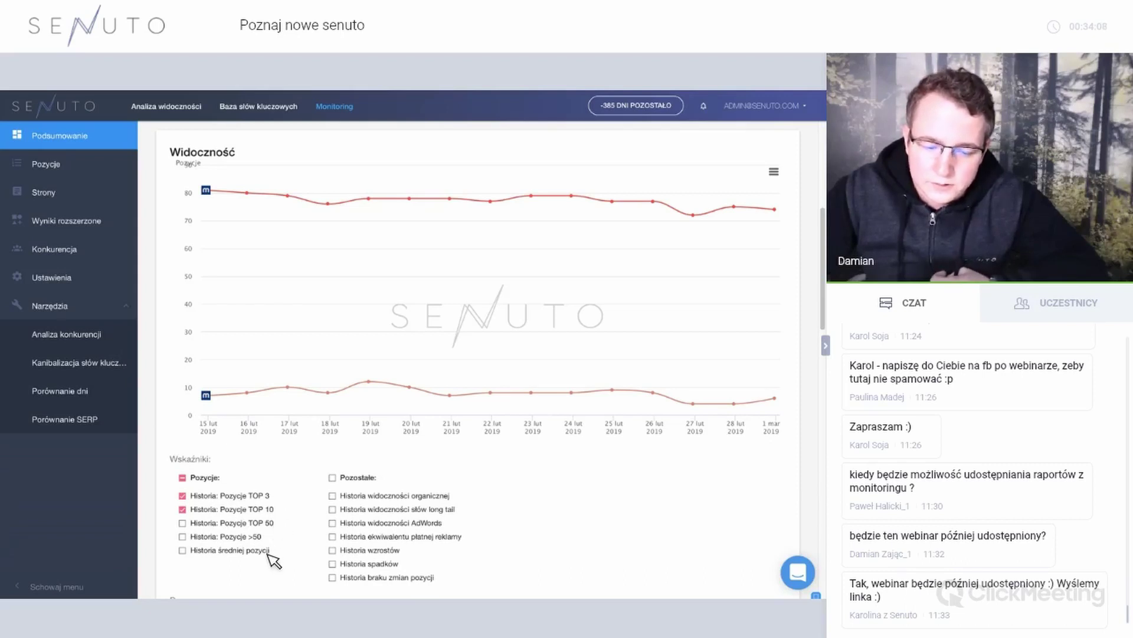
{"action": "left_click", "coordinate": [412, 496]}
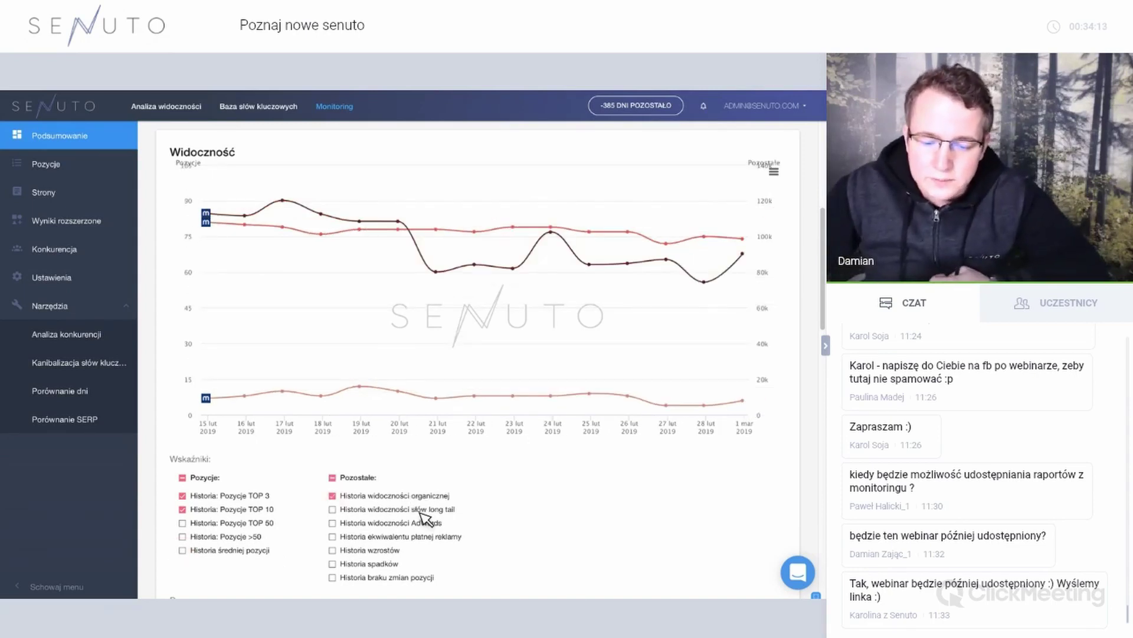
{"action": "left_click", "coordinate": [421, 510]}
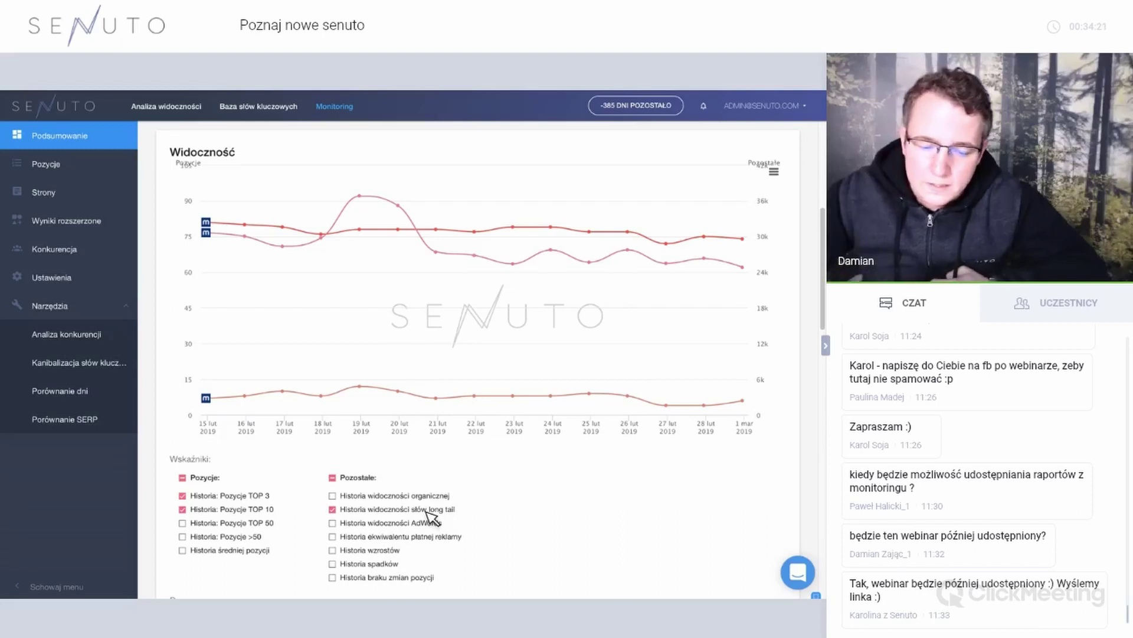
{"action": "left_click", "coordinate": [427, 512]}
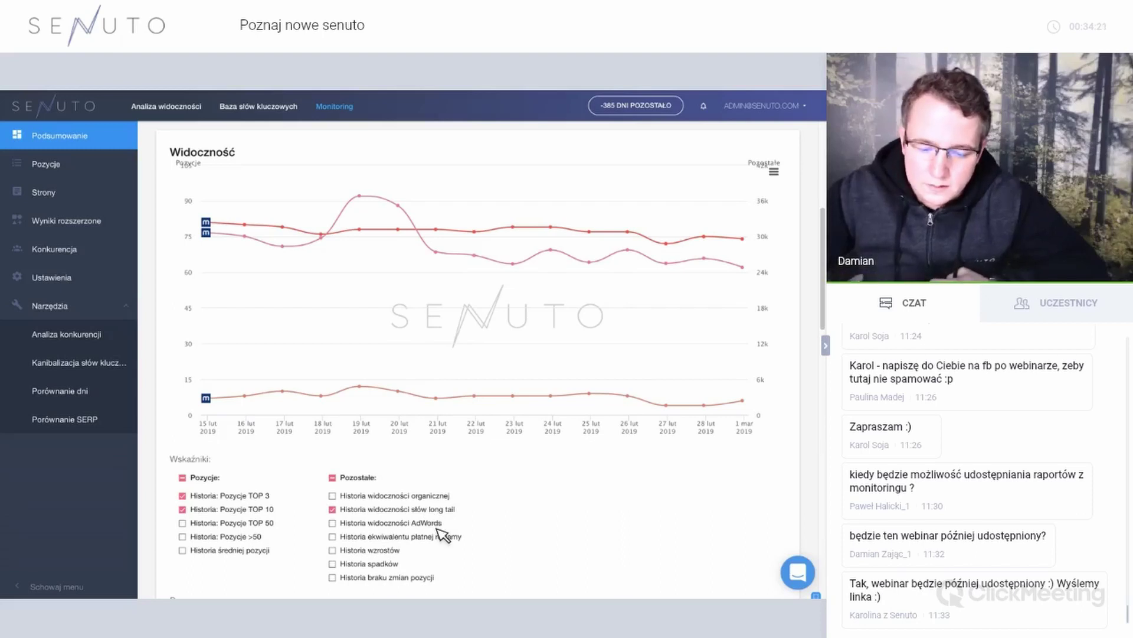
Toggle Historia spadków and TOP 10, and remove TOP 3, leaving only TOP 10 selected.
{"action": "left_click", "coordinate": [390, 565]}
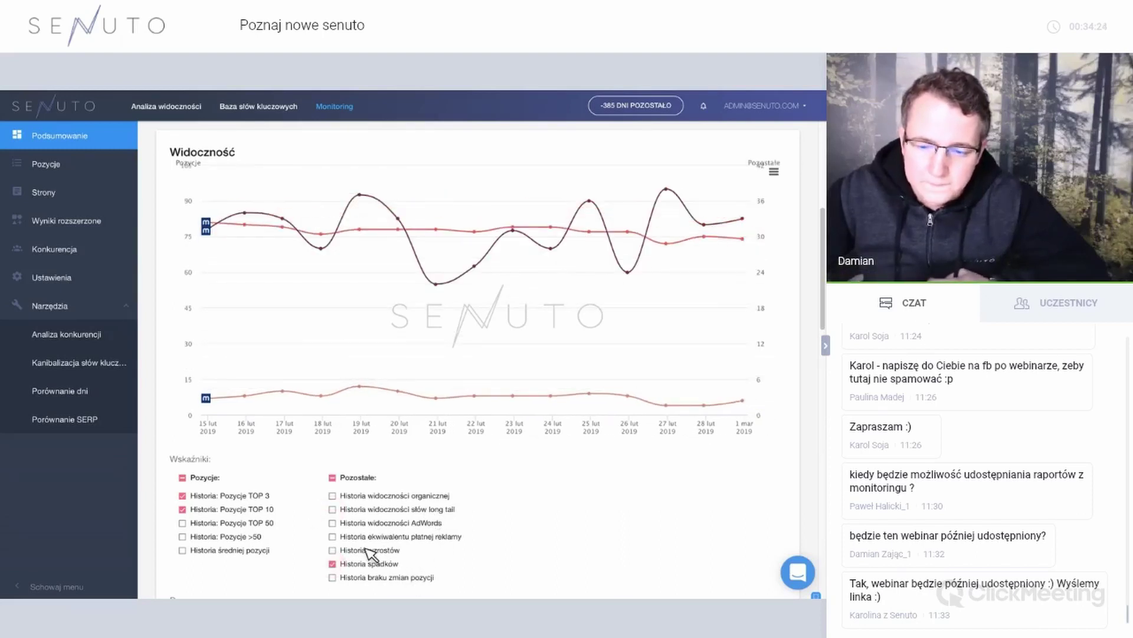
{"action": "key", "text": "space"}
{"action": "left_click", "coordinate": [269, 509]}
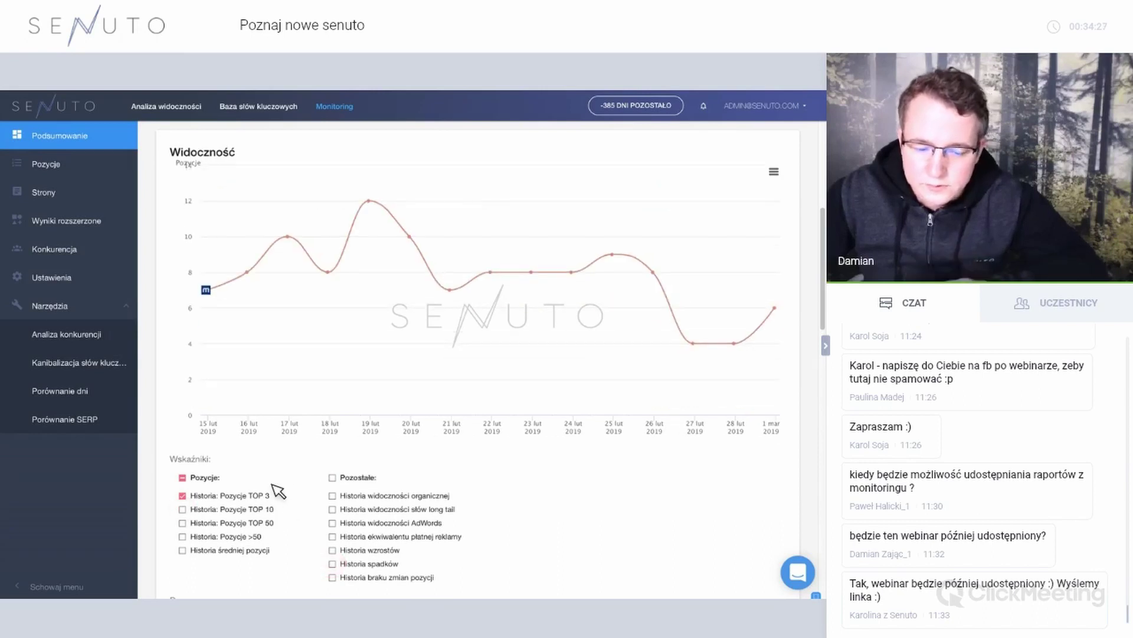
{"action": "left_click", "coordinate": [286, 499]}
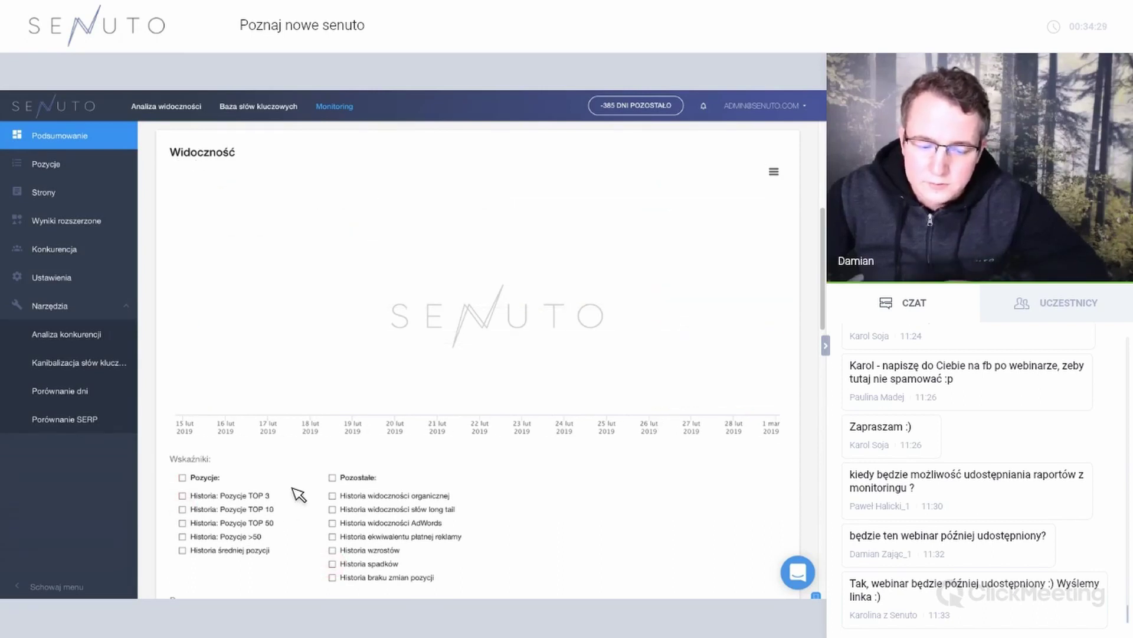
{"action": "left_click", "coordinate": [295, 503]}
{"action": "scroll", "coordinate": [327, 490], "scroll_direction": "down", "scroll_amount": 1}
Tick rp.pl under Domeny konkurentów so its line appears on the visibility chart.
{"action": "scroll", "coordinate": [342, 501], "scroll_direction": "down", "scroll_amount": 1}
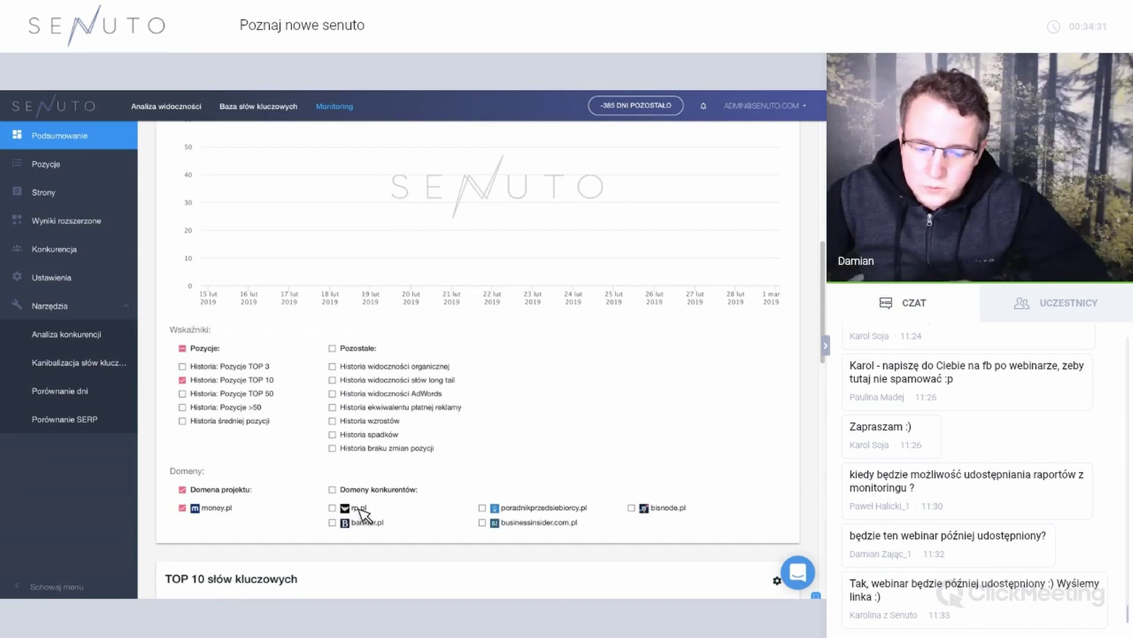
{"action": "left_click", "coordinate": [359, 508]}
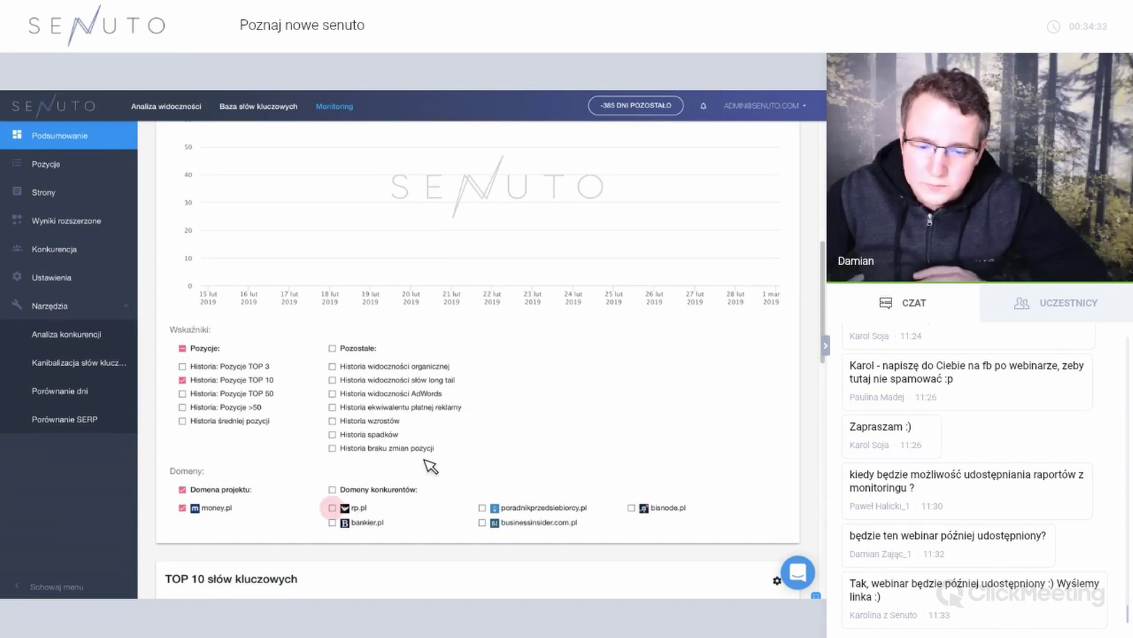
{"action": "scroll", "coordinate": [430, 472], "scroll_direction": "up", "scroll_amount": 1}
{"action": "scroll", "coordinate": [762, 328], "scroll_direction": "down", "scroll_amount": 1}
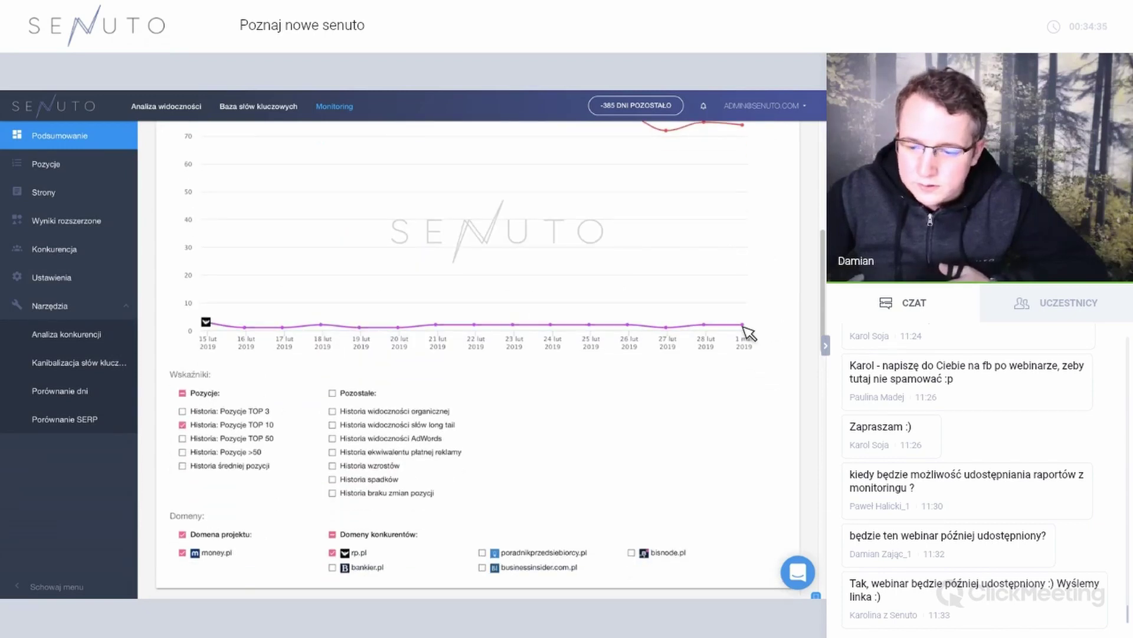
{"action": "mouse_move", "coordinate": [749, 329]}
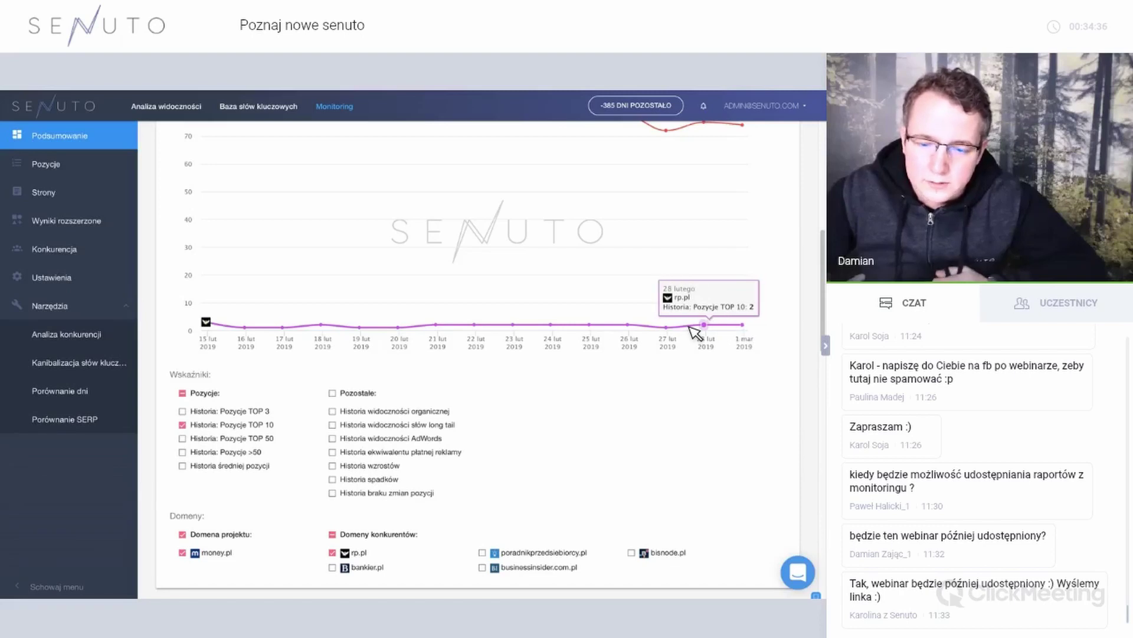
{"action": "scroll", "coordinate": [690, 328], "scroll_direction": "up", "scroll_amount": 1}
{"action": "scroll", "coordinate": [703, 327], "scroll_direction": "up", "scroll_amount": 3}
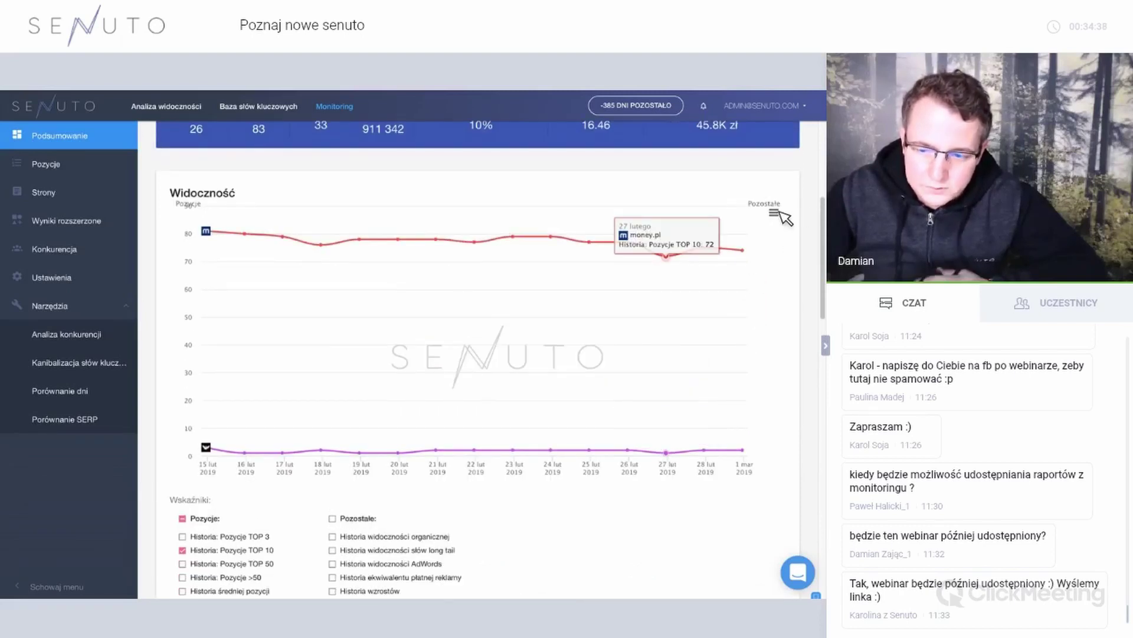
Open and close the visibility chart's hamburger menu, then scroll down the summary.
{"action": "left_click", "coordinate": [775, 212]}
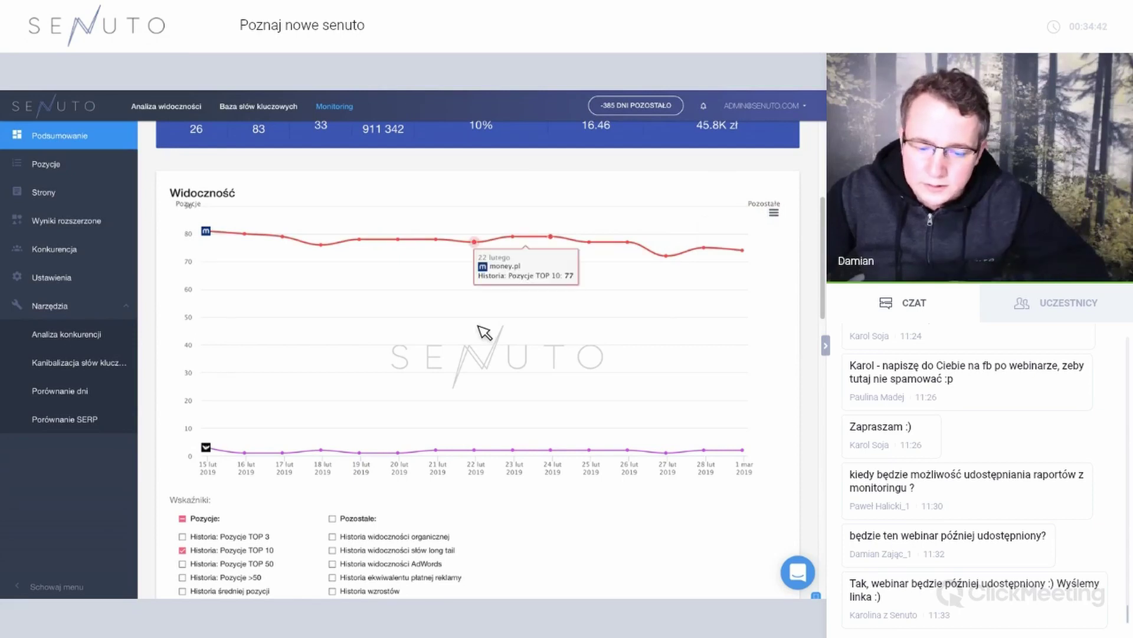
{"action": "scroll", "coordinate": [539, 461], "scroll_direction": "down", "scroll_amount": 1}
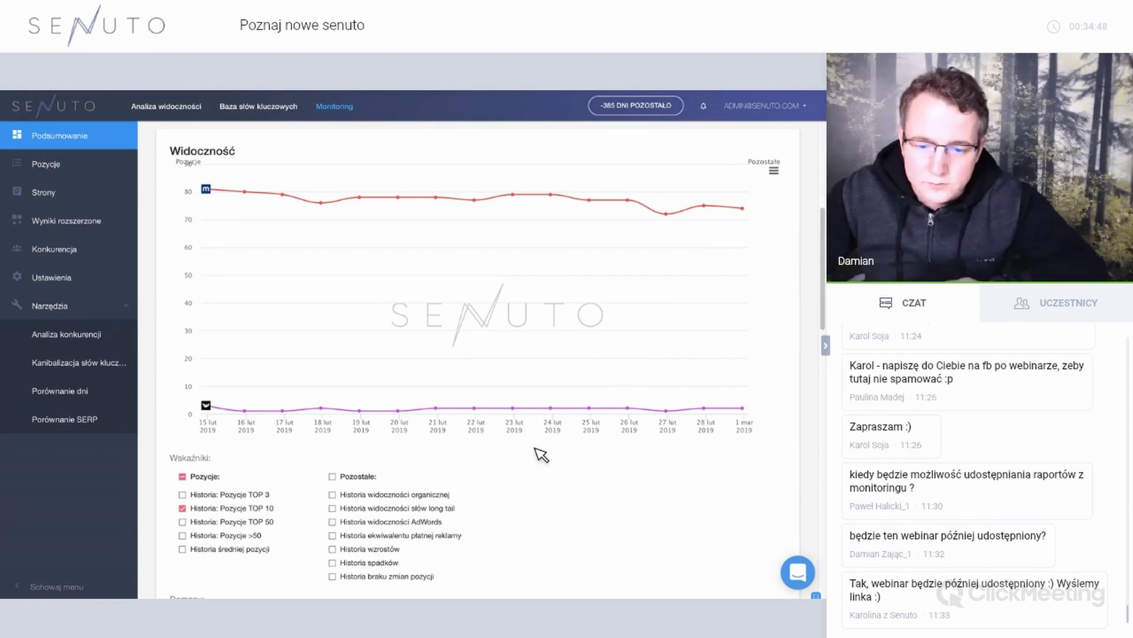
{"action": "scroll", "coordinate": [529, 474], "scroll_direction": "down", "scroll_amount": 1}
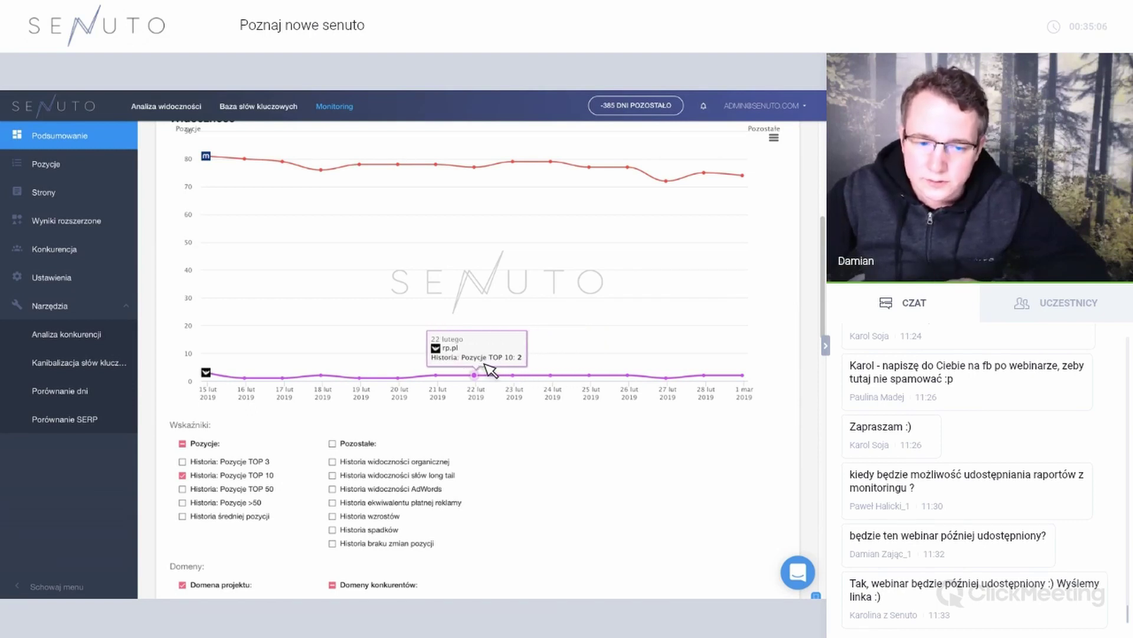
{"action": "scroll", "coordinate": [490, 370], "scroll_direction": "up", "scroll_amount": 3}
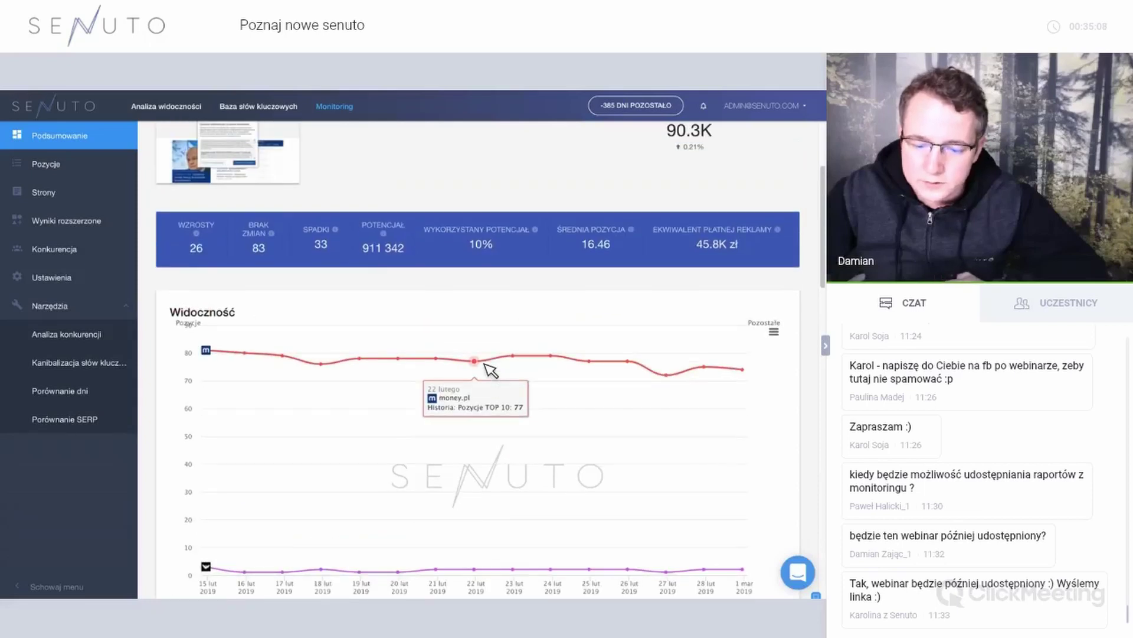
{"action": "scroll", "coordinate": [490, 370], "scroll_direction": "down", "scroll_amount": 3}
{"action": "scroll", "coordinate": [490, 370], "scroll_direction": "down", "scroll_amount": 10}
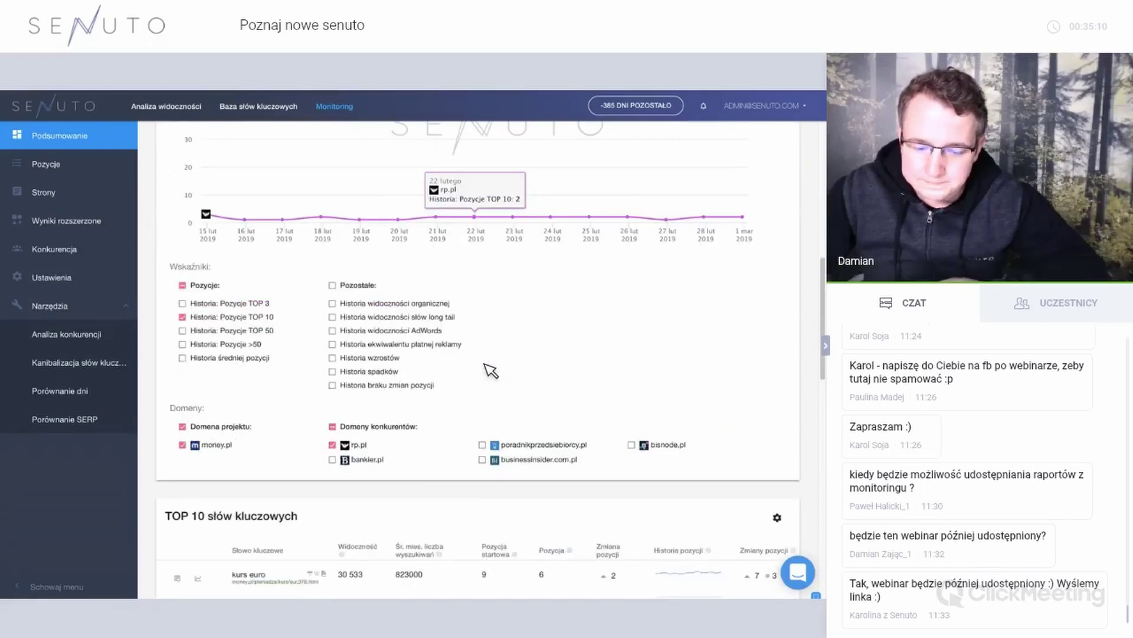
{"action": "scroll", "coordinate": [489, 370], "scroll_direction": "down", "scroll_amount": 2}
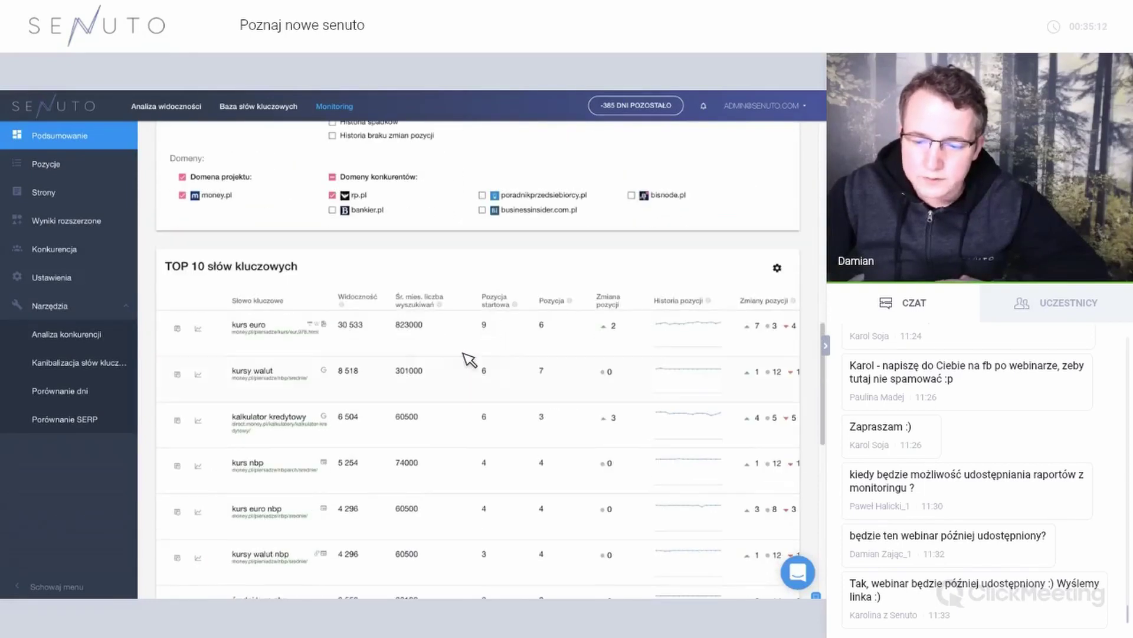
Expand kurs euro's daily positions from 15 February to 1 March in the TOP 10 table.
{"action": "left_click", "coordinate": [198, 328]}
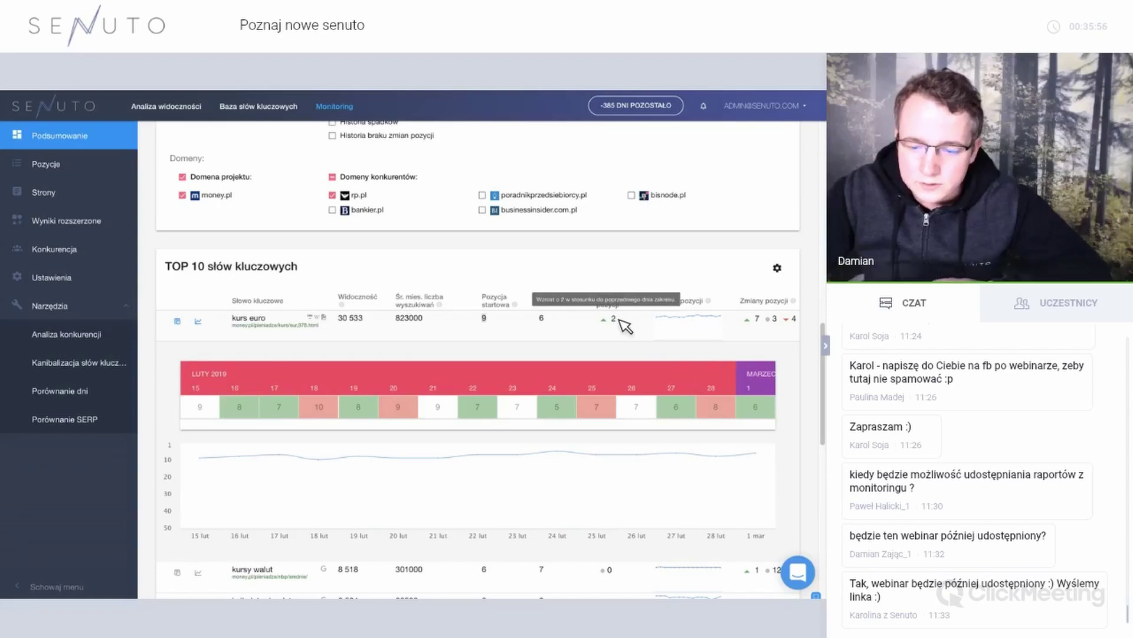
{"action": "mouse_move", "coordinate": [673, 324]}
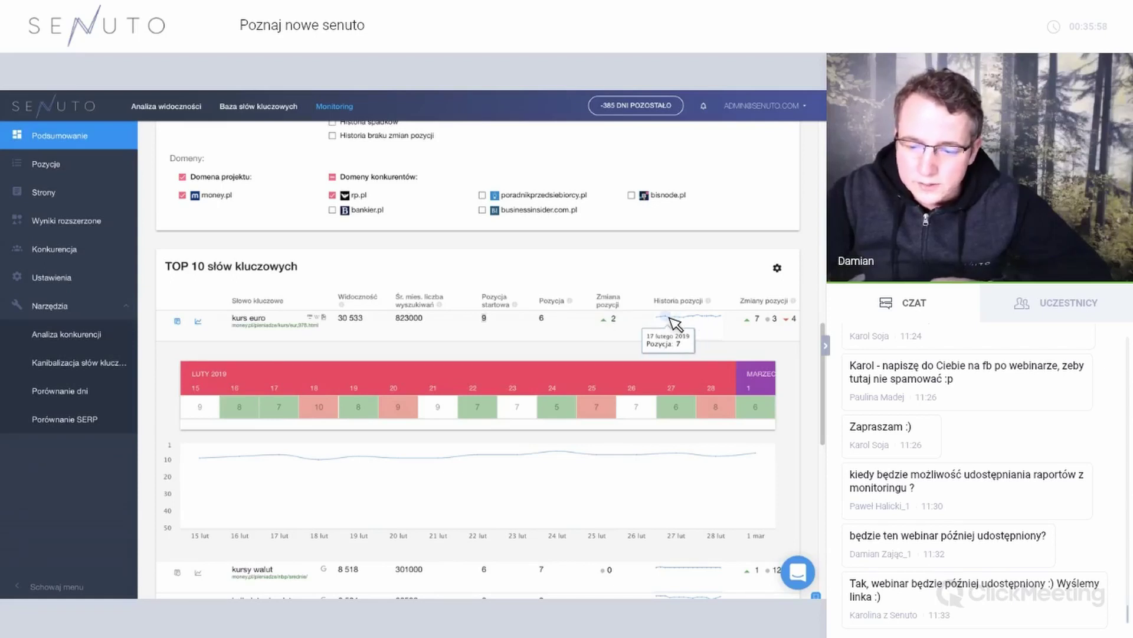
{"action": "scroll", "coordinate": [666, 318], "scroll_direction": "up", "scroll_amount": 10}
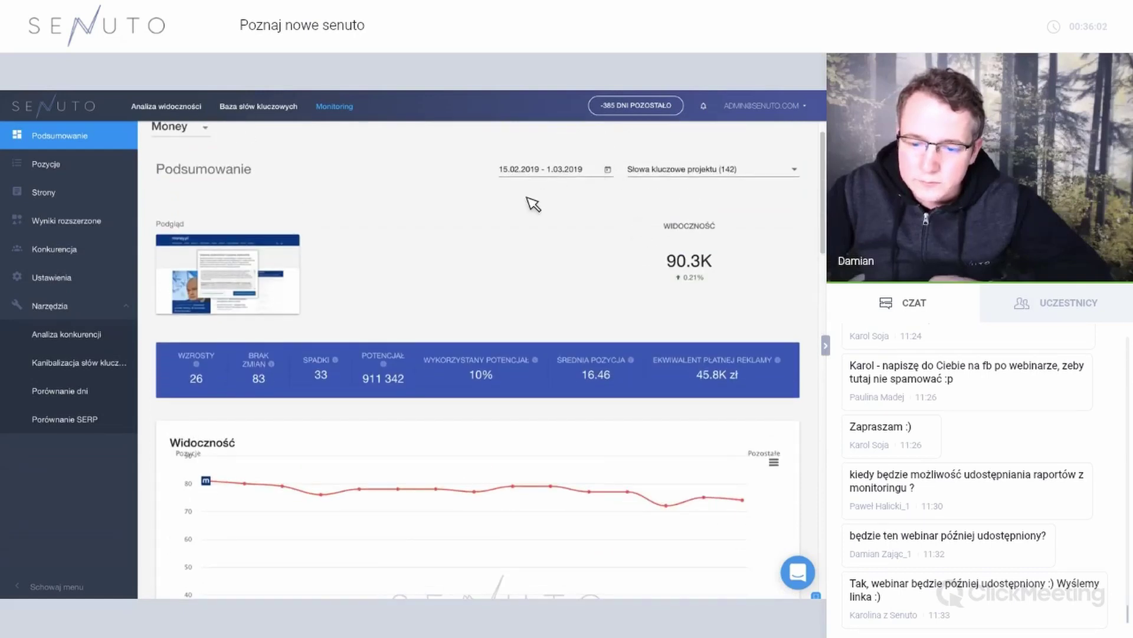
{"action": "scroll", "coordinate": [542, 255], "scroll_direction": "down", "scroll_amount": 10}
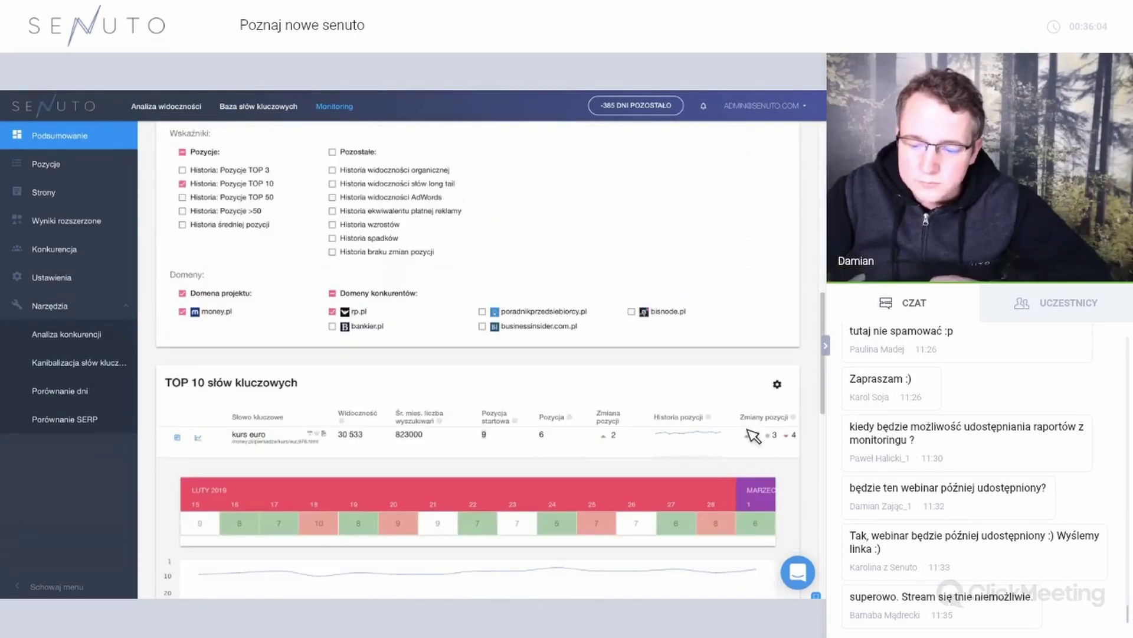
{"action": "scroll", "coordinate": [762, 440], "scroll_direction": "right", "scroll_amount": 1}
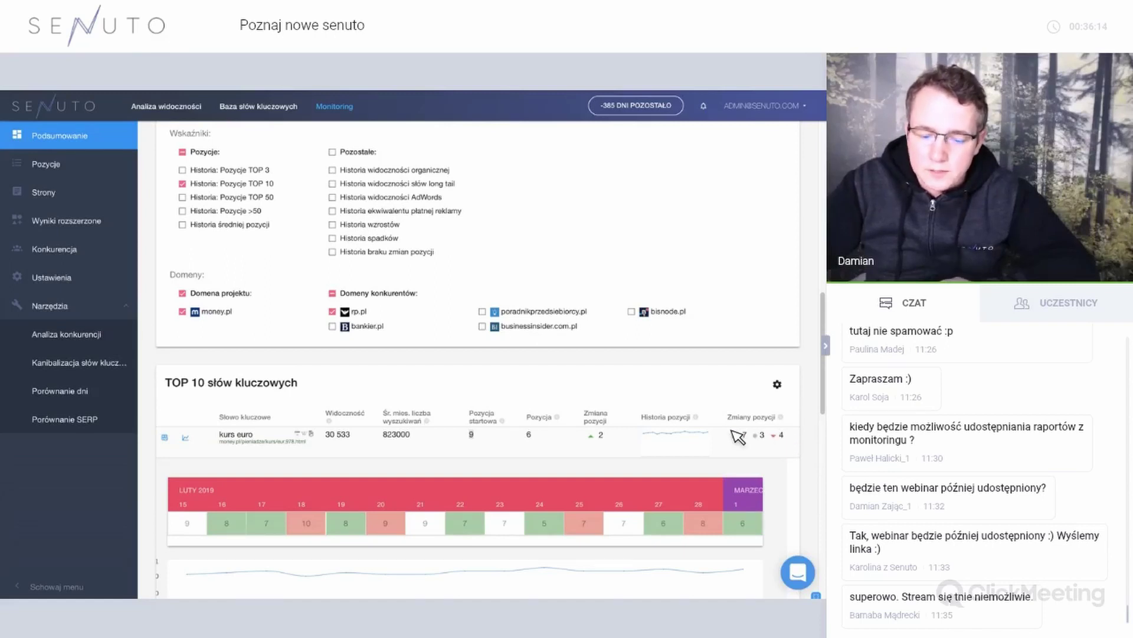
{"action": "scroll", "coordinate": [738, 437], "scroll_direction": "down", "scroll_amount": 7}
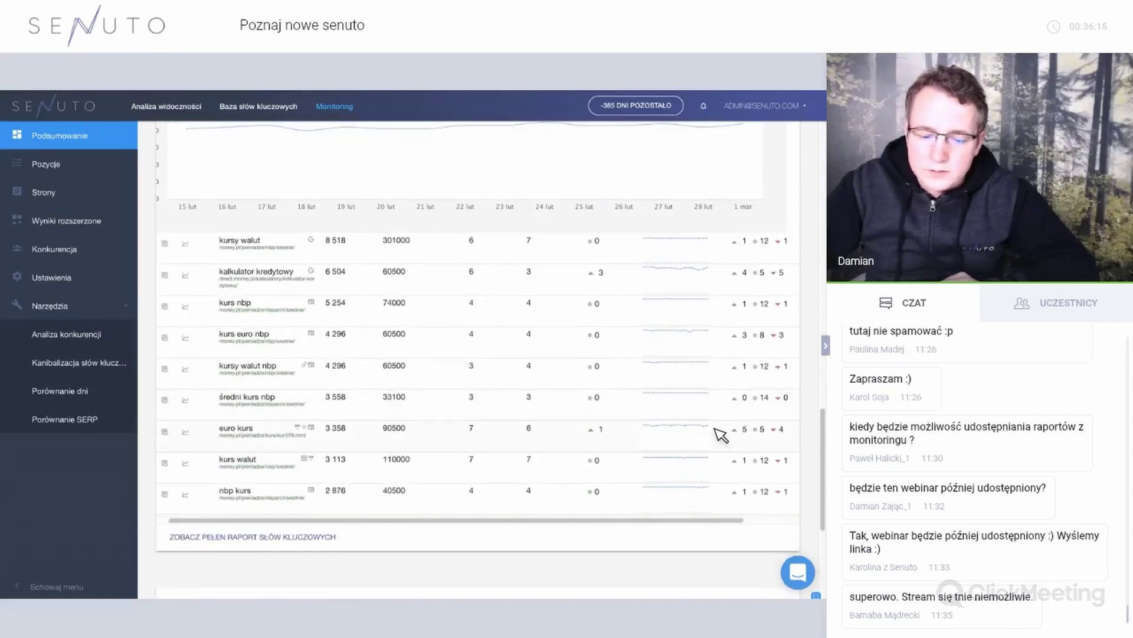
{"action": "scroll", "coordinate": [710, 434], "scroll_direction": "down", "scroll_amount": 5}
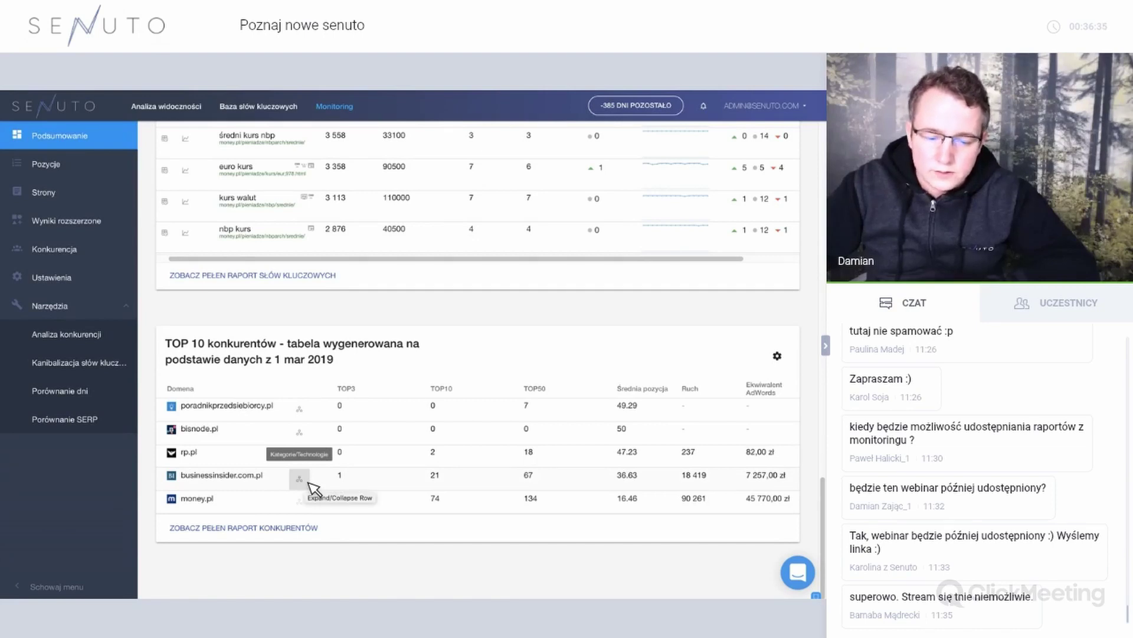
{"action": "left_click", "coordinate": [308, 481]}
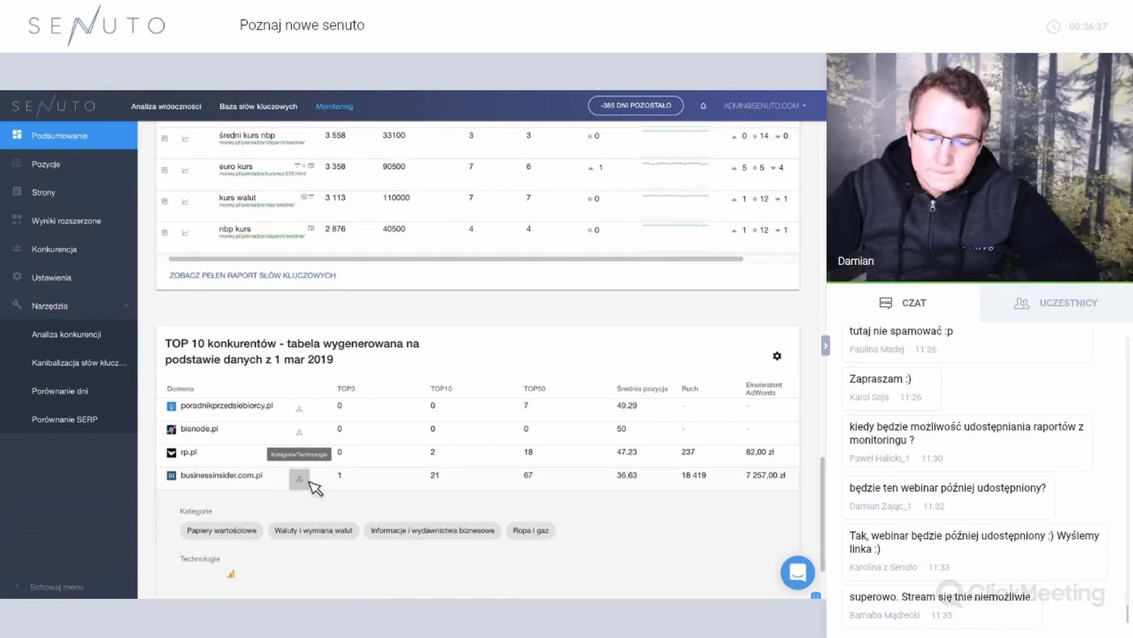
{"action": "scroll", "coordinate": [312, 479], "scroll_direction": "down", "scroll_amount": 1}
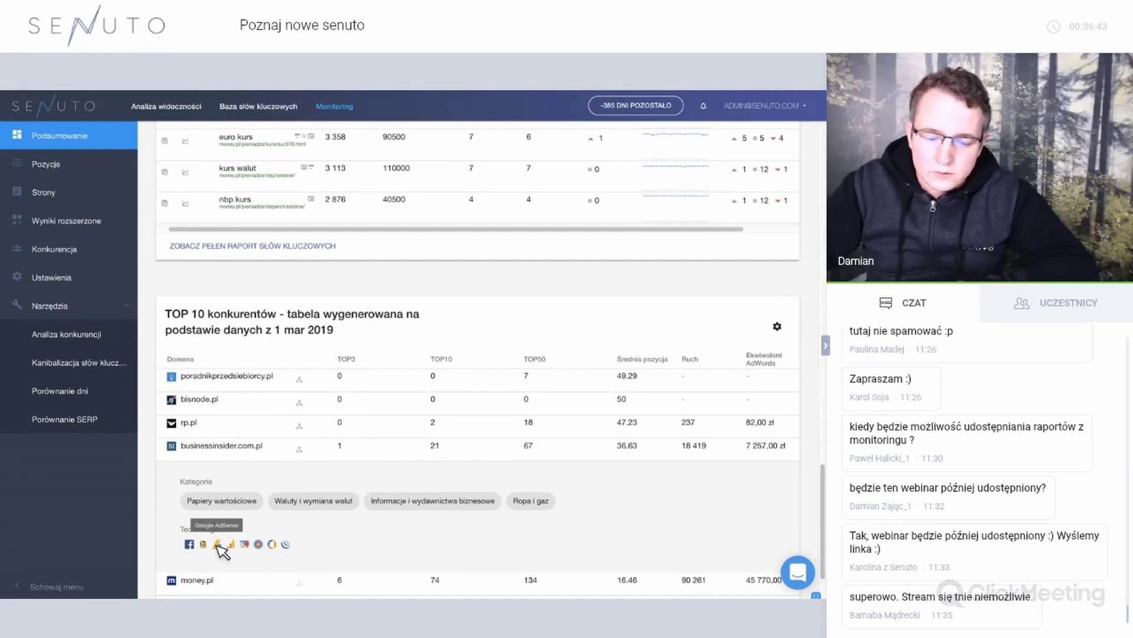
{"action": "left_click", "coordinate": [301, 449]}
{"action": "scroll", "coordinate": [307, 450], "scroll_direction": "up", "scroll_amount": 7}
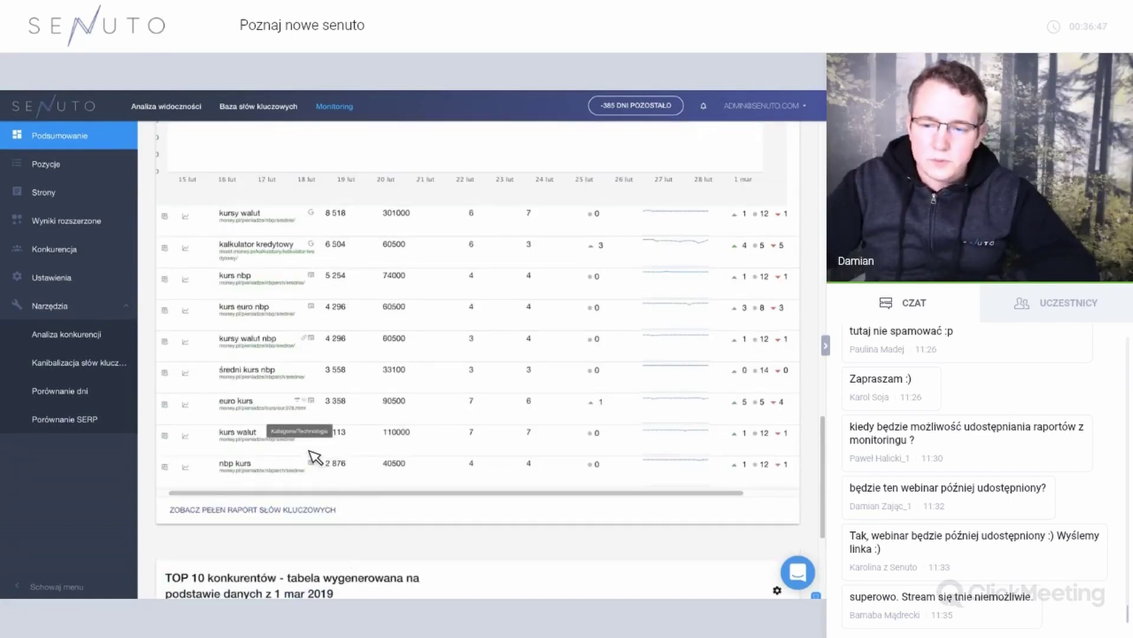
{"action": "scroll", "coordinate": [313, 457], "scroll_direction": "up", "scroll_amount": 10}
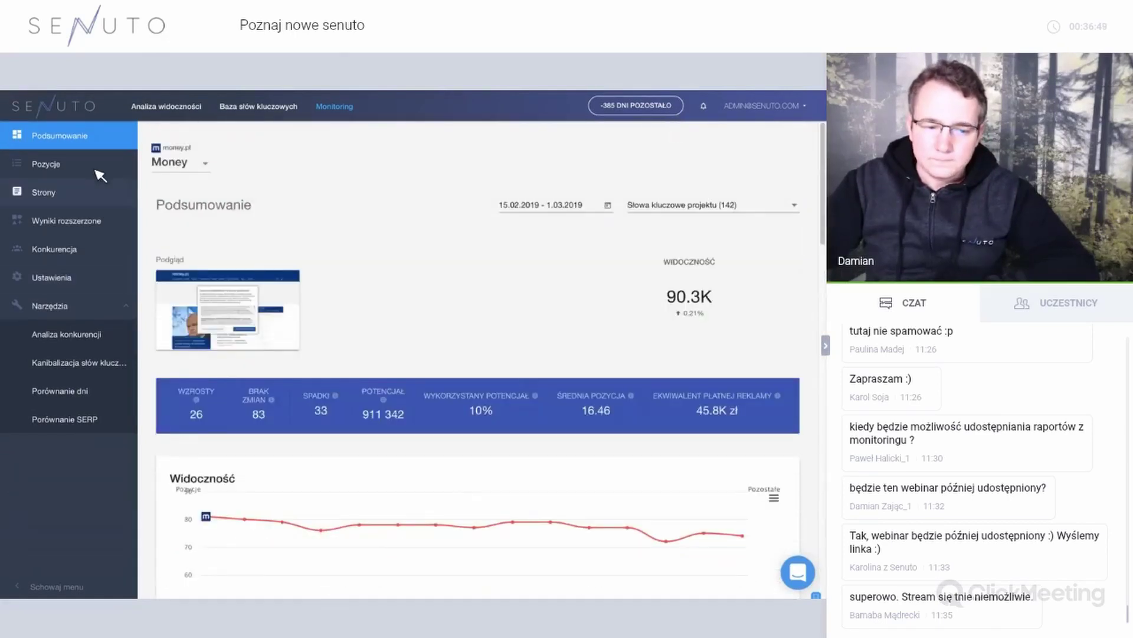
Open the keyword positions report and show positions for competitor bisnode.pl.
{"action": "left_click", "coordinate": [384, 338]}
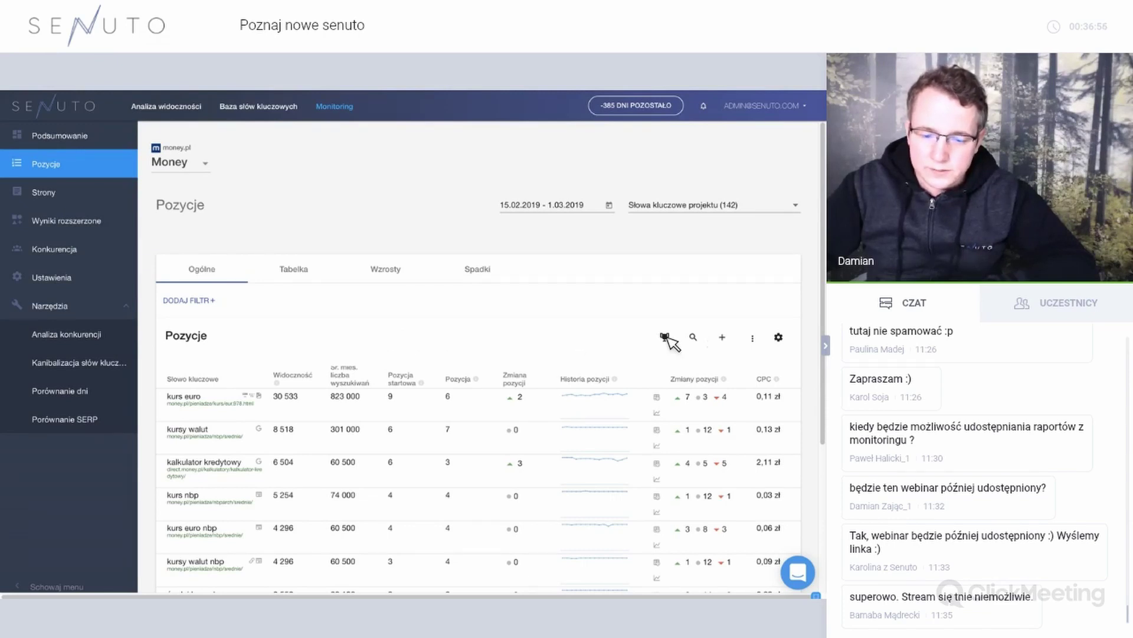
{"action": "left_click", "coordinate": [665, 339]}
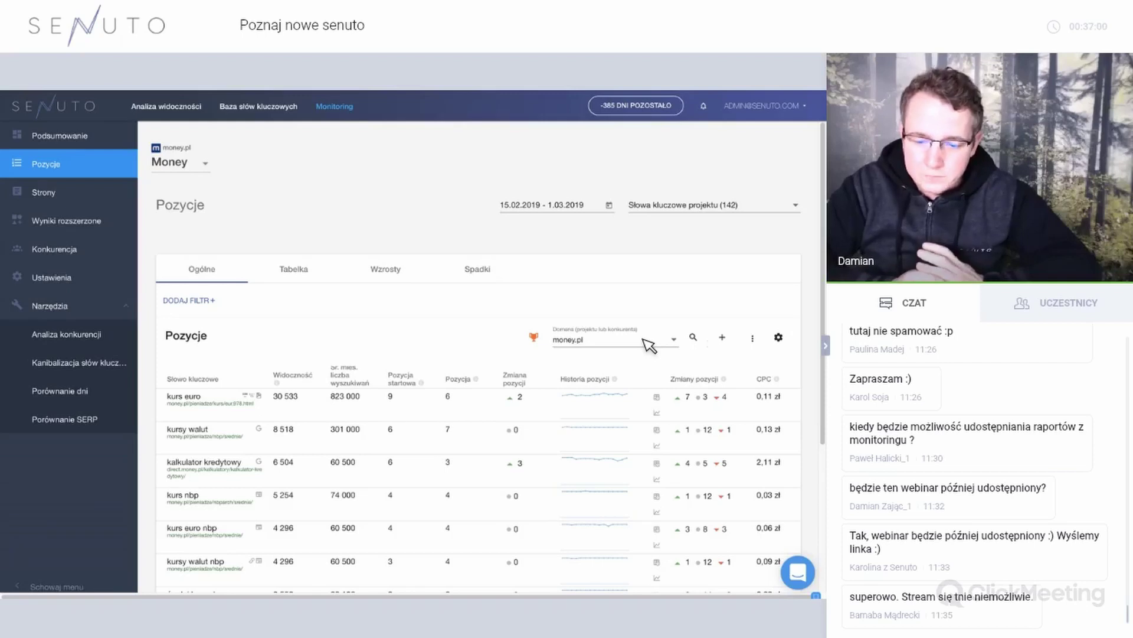
{"action": "left_click", "coordinate": [647, 346]}
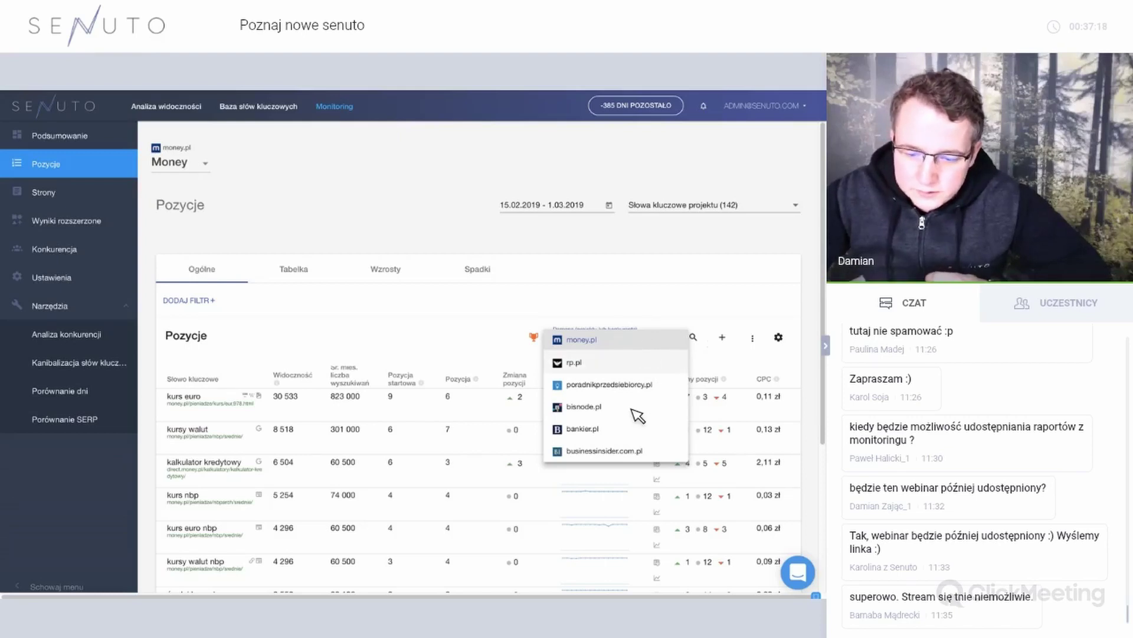
{"action": "left_click", "coordinate": [608, 406]}
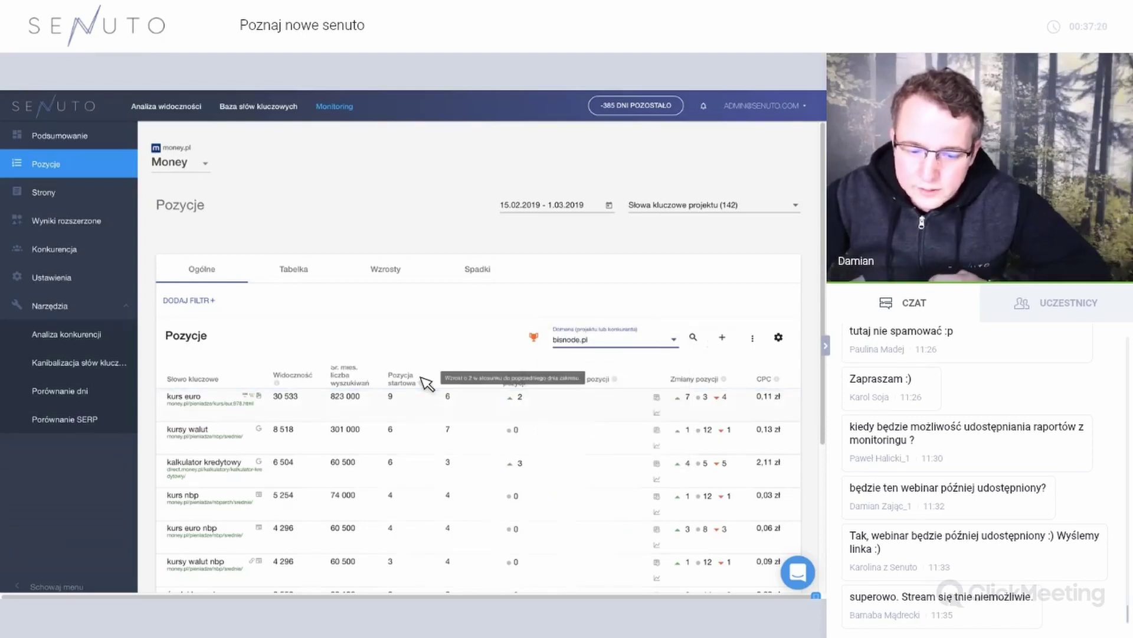
{"action": "scroll", "coordinate": [335, 378], "scroll_direction": "down", "scroll_amount": 3}
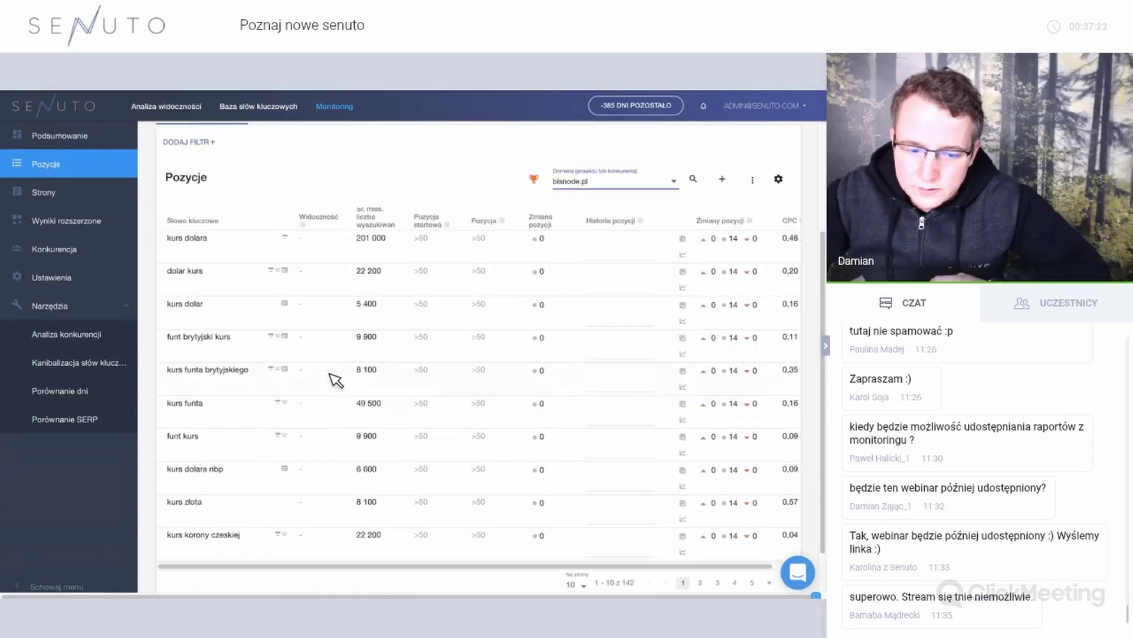
{"action": "scroll", "coordinate": [638, 267], "scroll_direction": "up", "scroll_amount": 1}
Switch the Domena dropdown to rp.pl, then back to money.pl.
{"action": "left_click", "coordinate": [627, 248]}
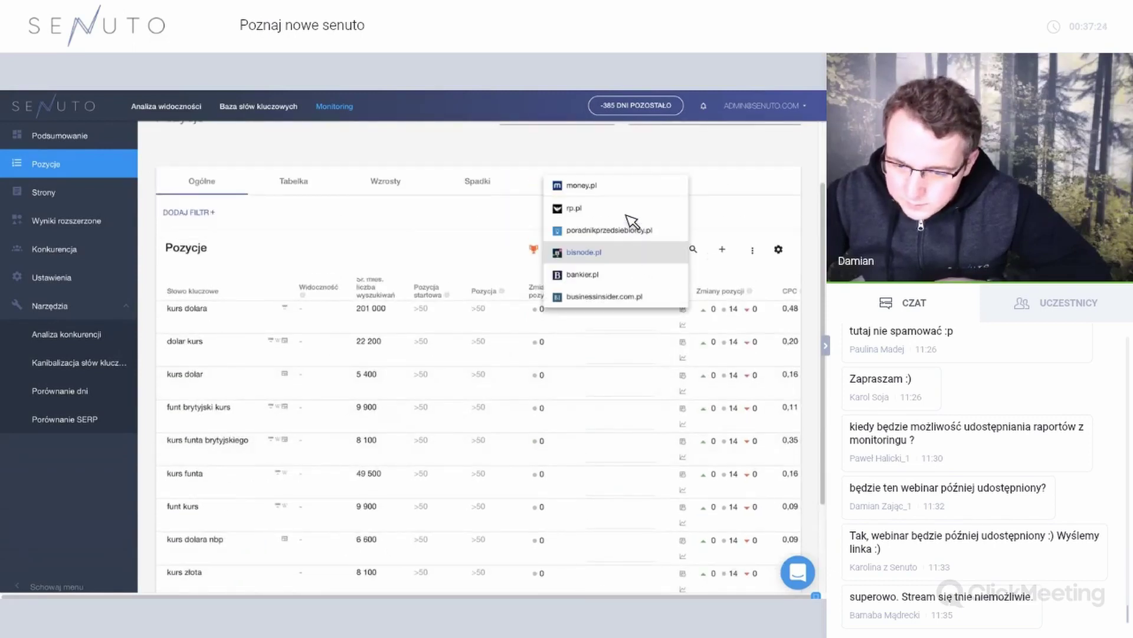
{"action": "left_click", "coordinate": [624, 215]}
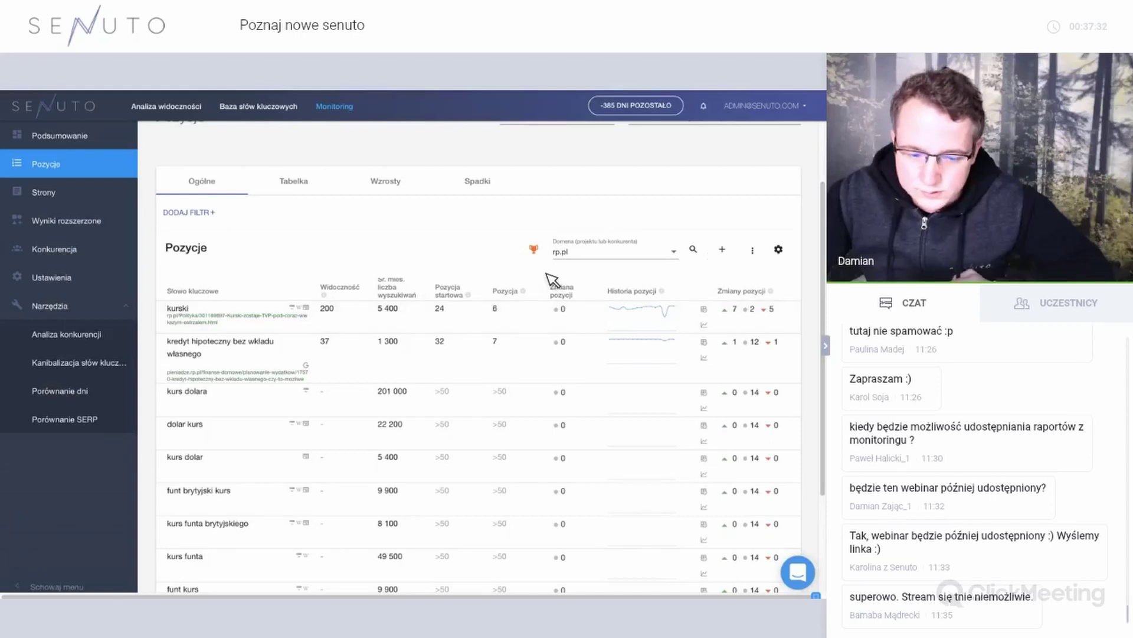
{"action": "left_click", "coordinate": [617, 253]}
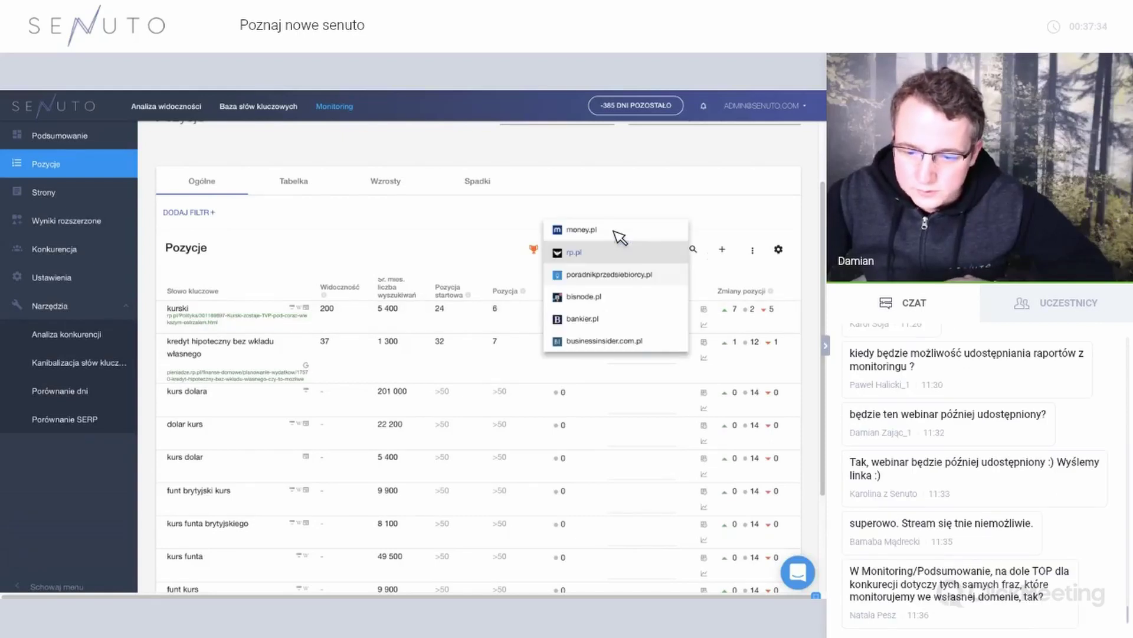
{"action": "left_click", "coordinate": [617, 234]}
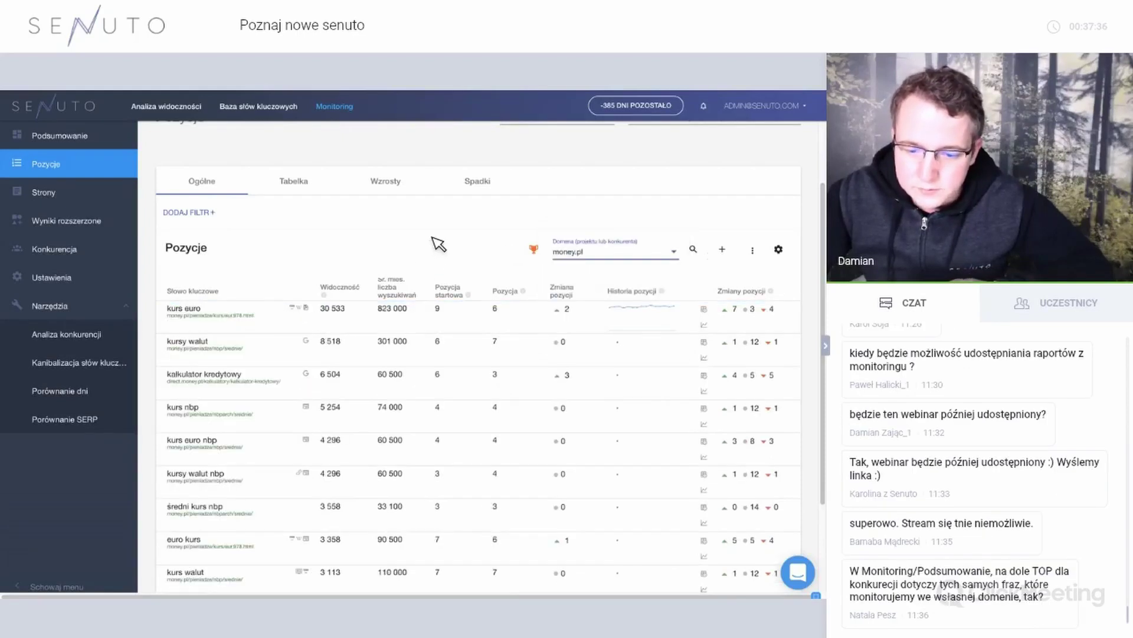
{"action": "left_click", "coordinate": [533, 249]}
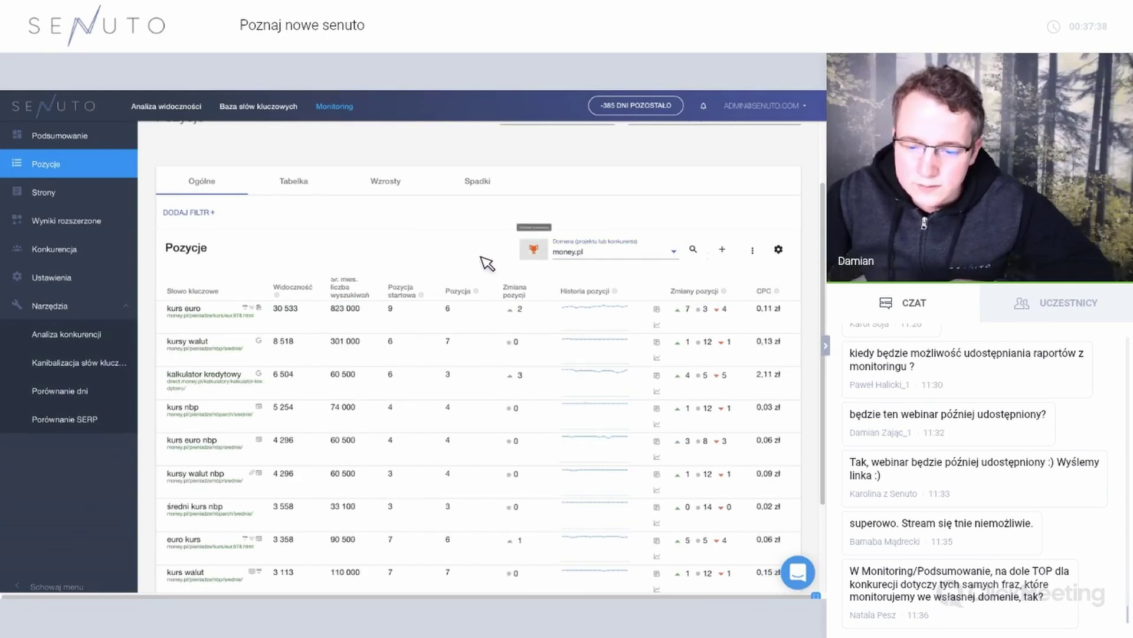
Show money.pl positions as a day-by-day grid from 15 February to 1 March 2019.
{"action": "scroll", "coordinate": [488, 283], "scroll_direction": "down", "scroll_amount": 3}
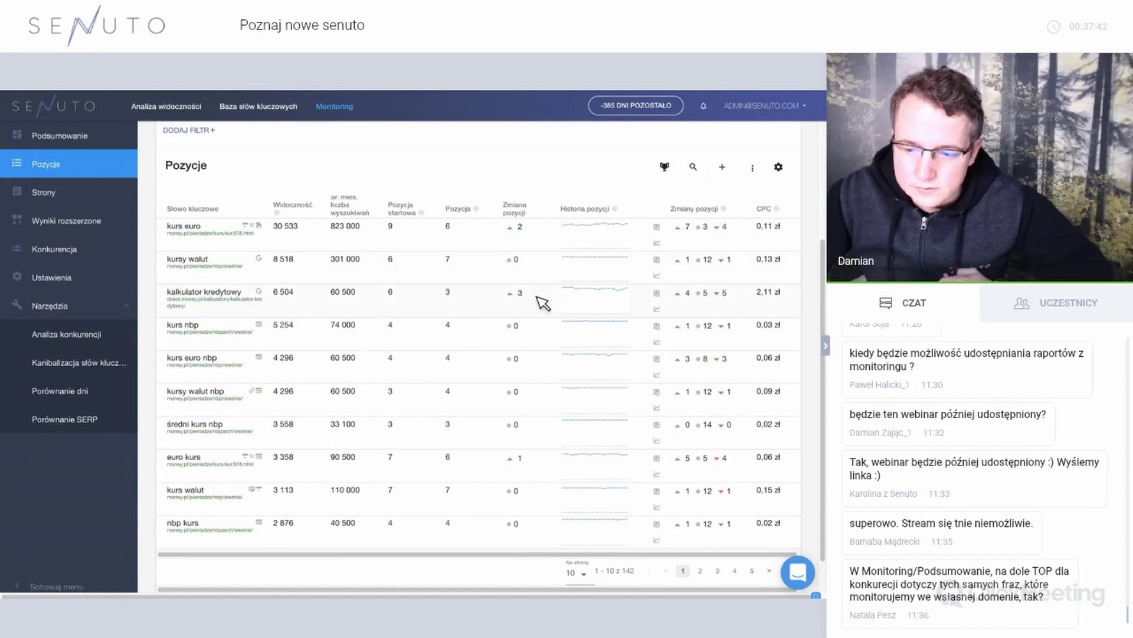
{"action": "scroll", "coordinate": [363, 285], "scroll_direction": "up", "scroll_amount": 1}
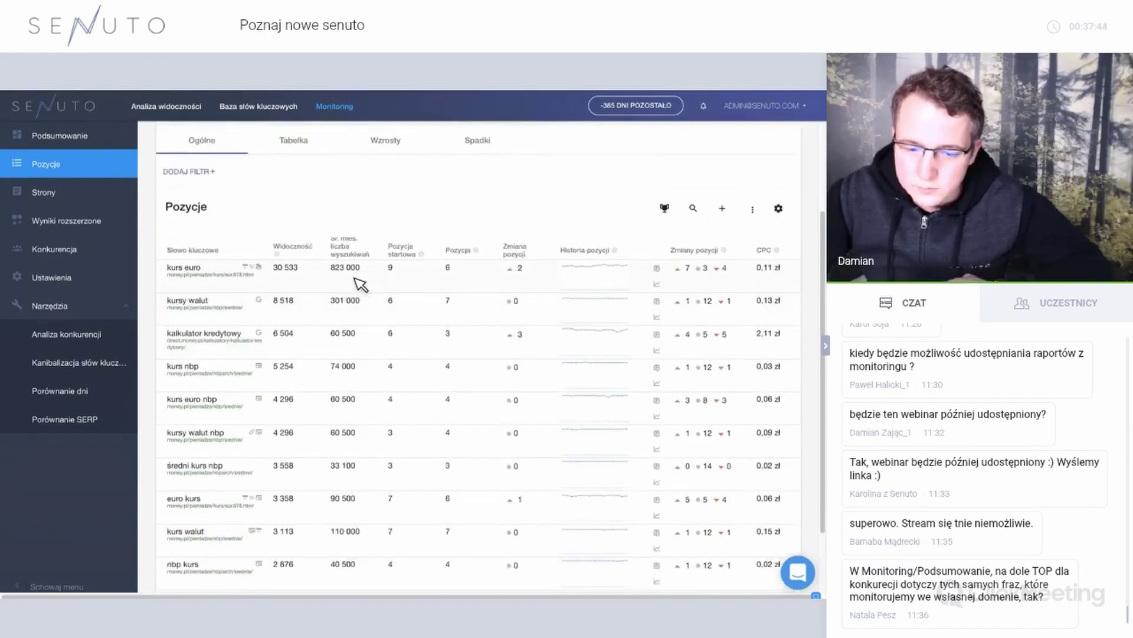
{"action": "scroll", "coordinate": [476, 341], "scroll_direction": "down", "scroll_amount": 2}
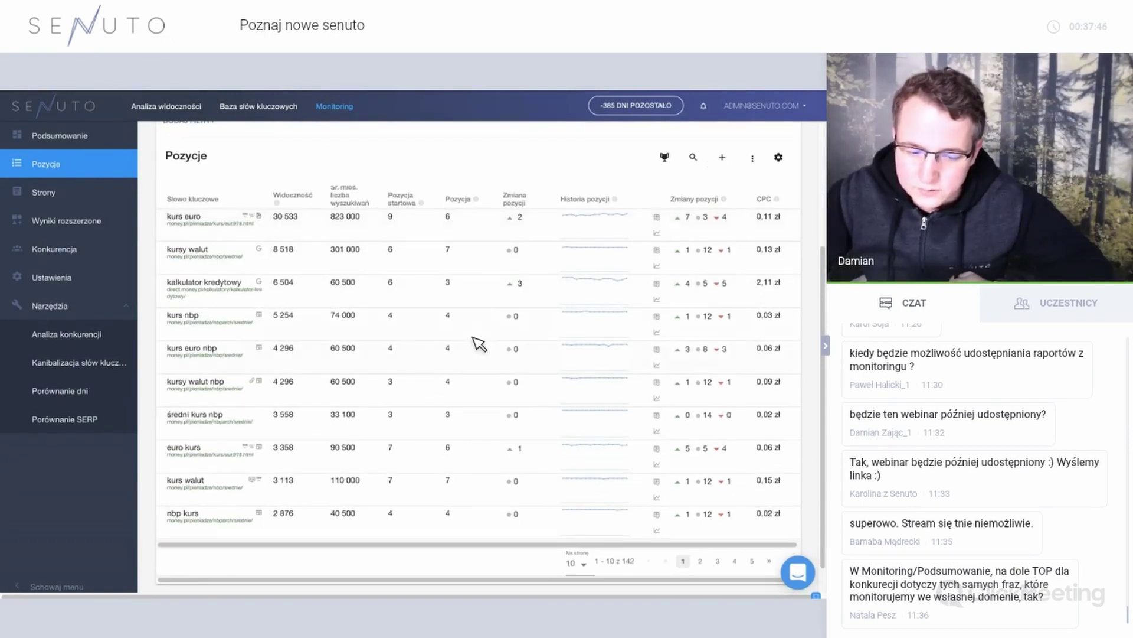
{"action": "scroll", "coordinate": [388, 240], "scroll_direction": "up", "scroll_amount": 4}
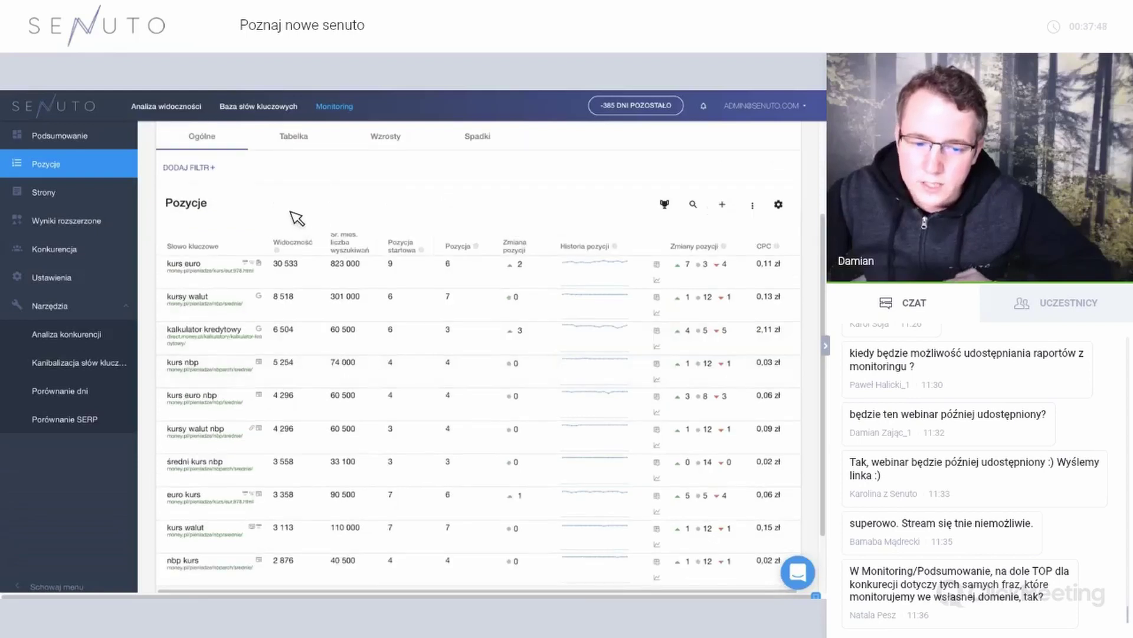
{"action": "left_click", "coordinate": [298, 205]}
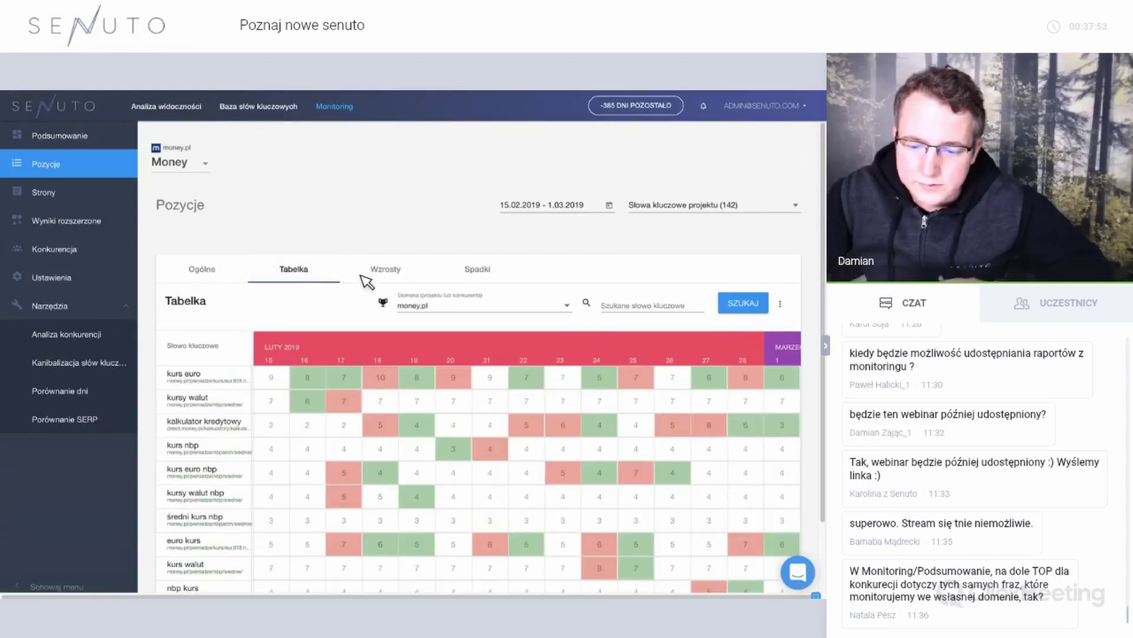
Show the daily grid for rp.pl, then bankier.pl, and open the Wzrosty keywords list.
{"action": "scroll", "coordinate": [505, 409], "scroll_direction": "down", "scroll_amount": 3}
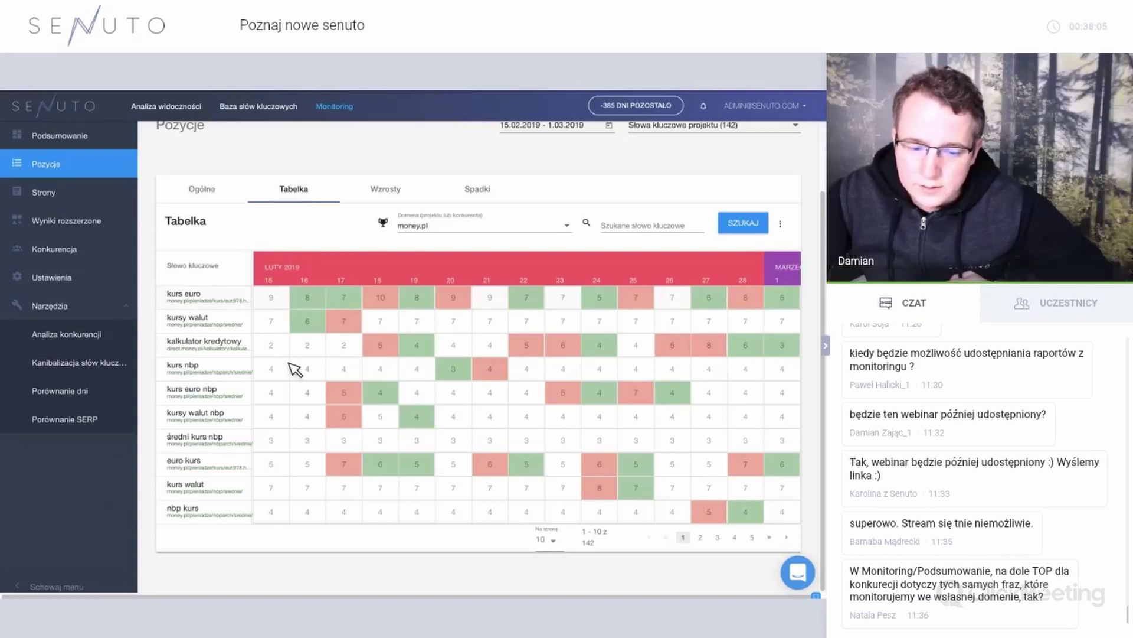
{"action": "left_click", "coordinate": [444, 224]}
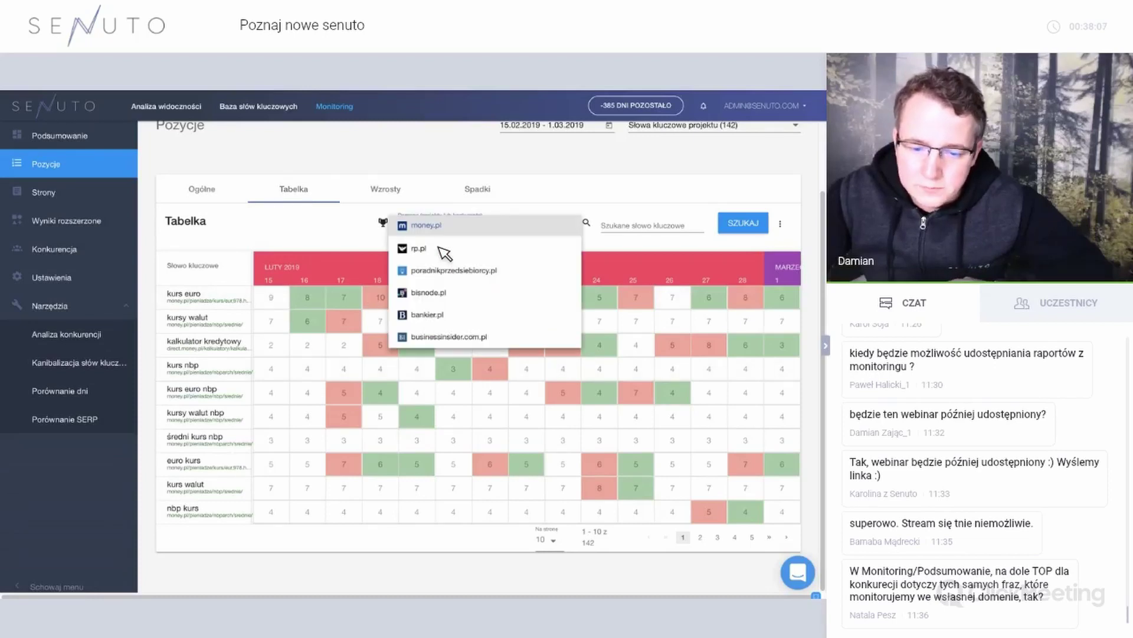
{"action": "left_click", "coordinate": [438, 249]}
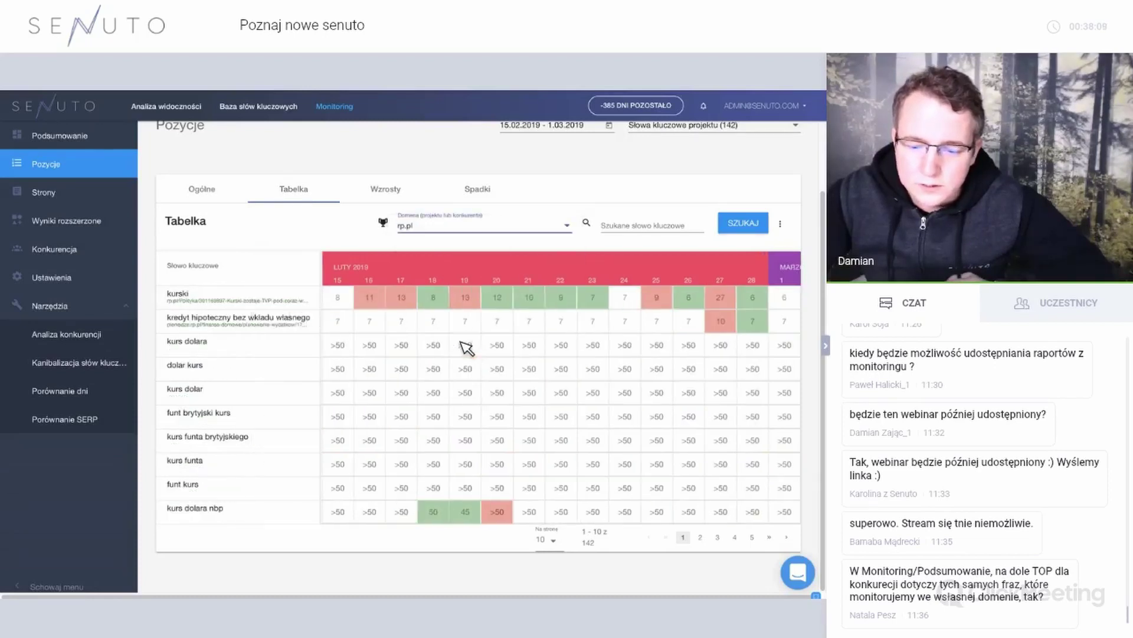
{"action": "left_click", "coordinate": [503, 229]}
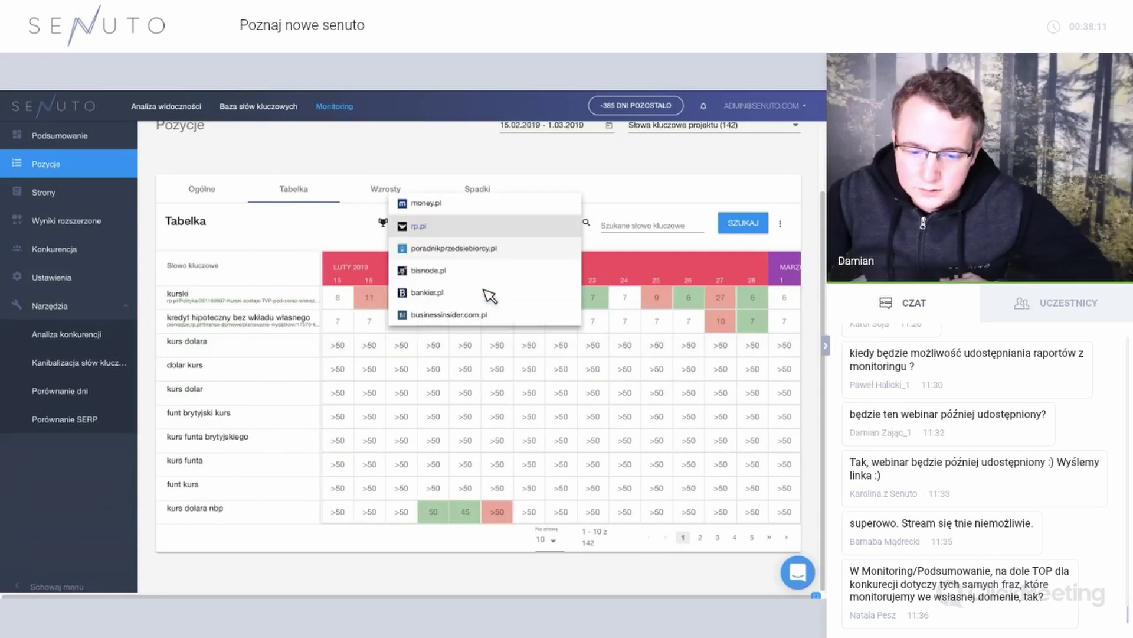
{"action": "left_click", "coordinate": [489, 293]}
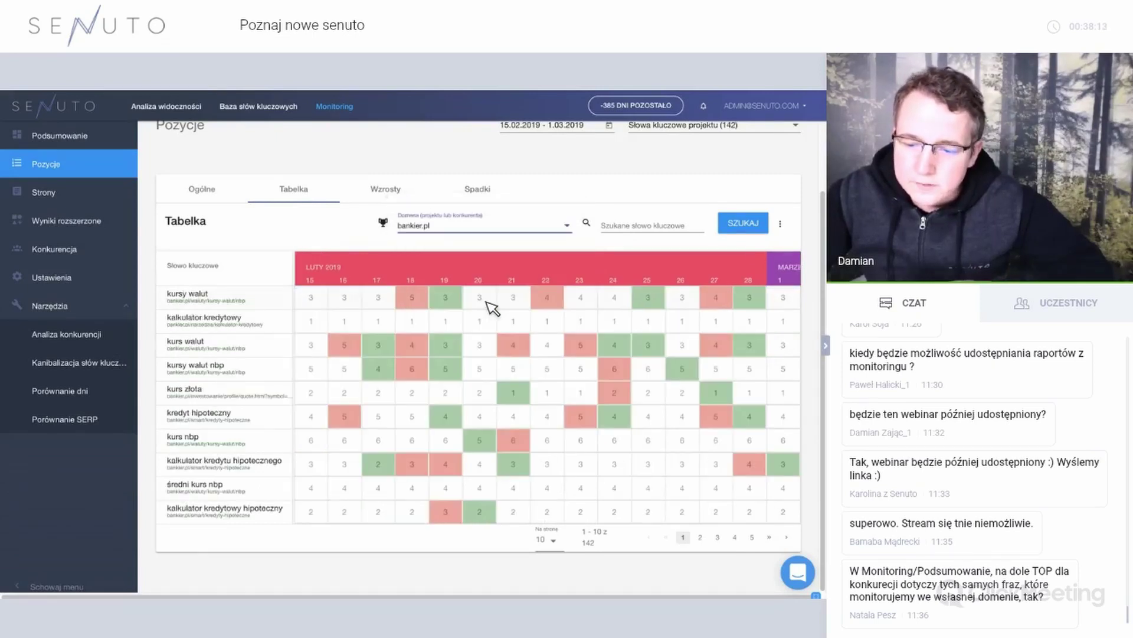
{"action": "left_click", "coordinate": [410, 190]}
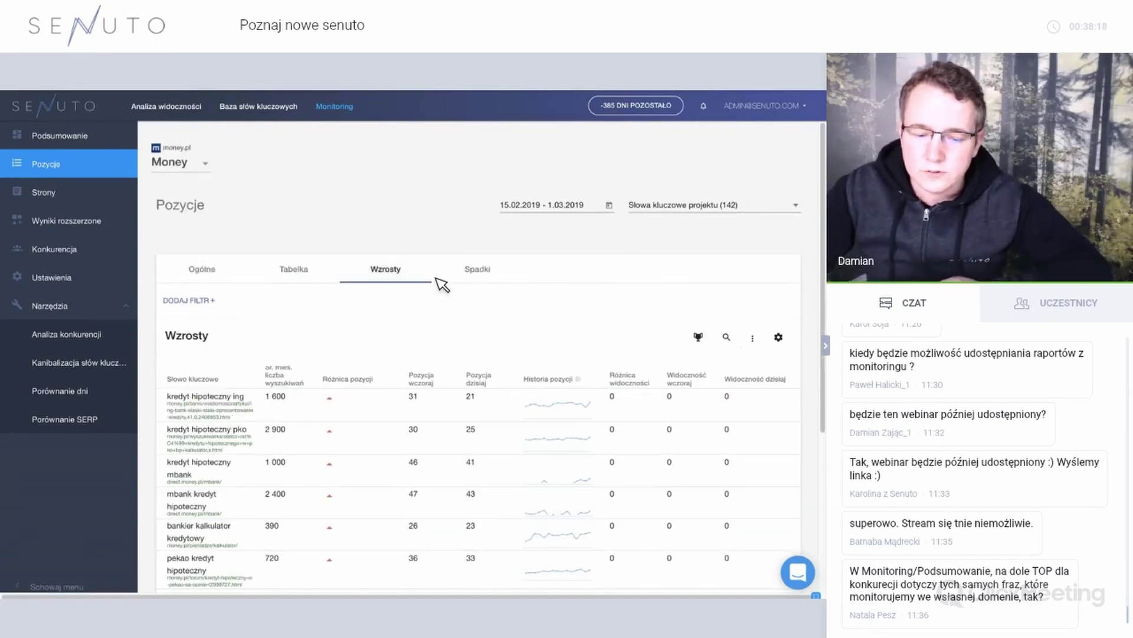
Show the Spadki list of money.pl keywords that dropped in position and scroll through it.
{"action": "scroll", "coordinate": [443, 286], "scroll_direction": "down", "scroll_amount": 2}
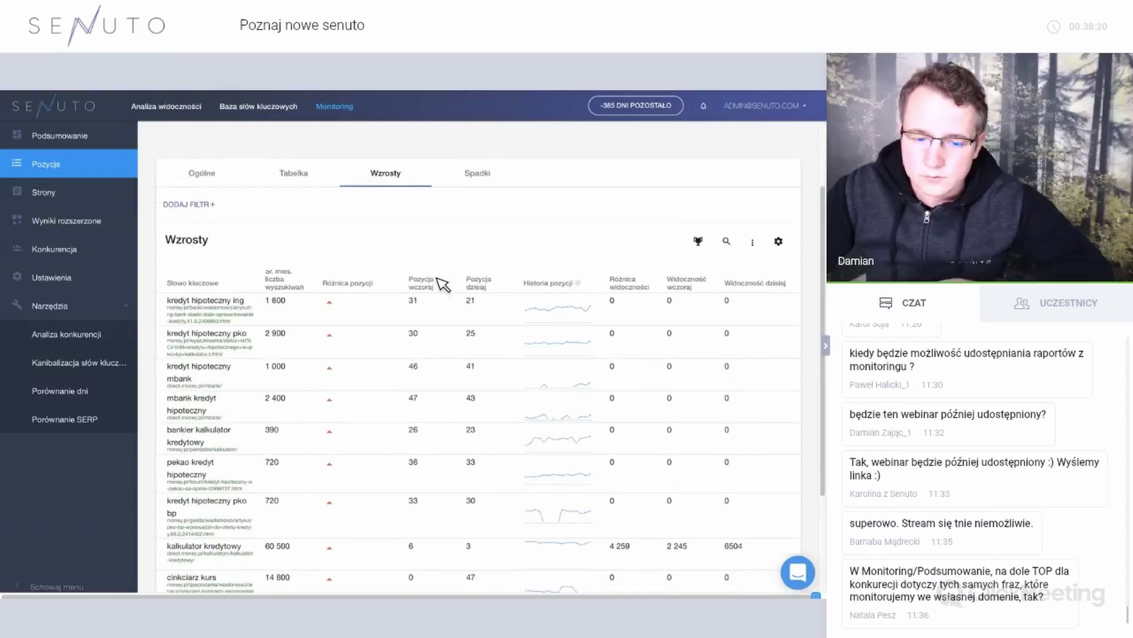
{"action": "scroll", "coordinate": [496, 206], "scroll_direction": "up", "scroll_amount": 1}
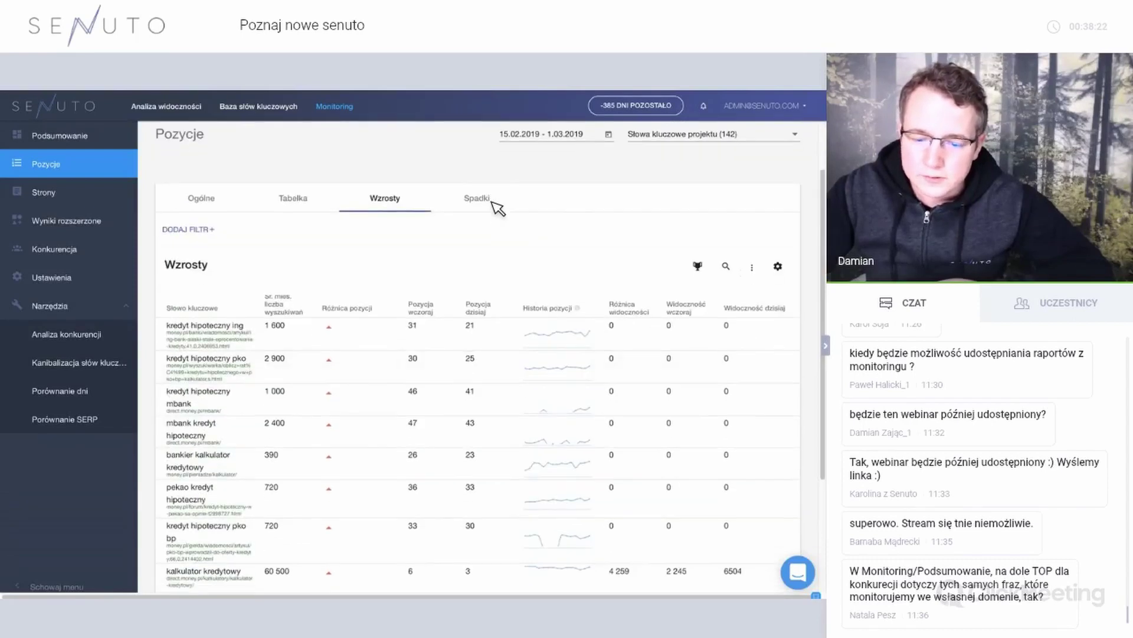
{"action": "left_click", "coordinate": [493, 205]}
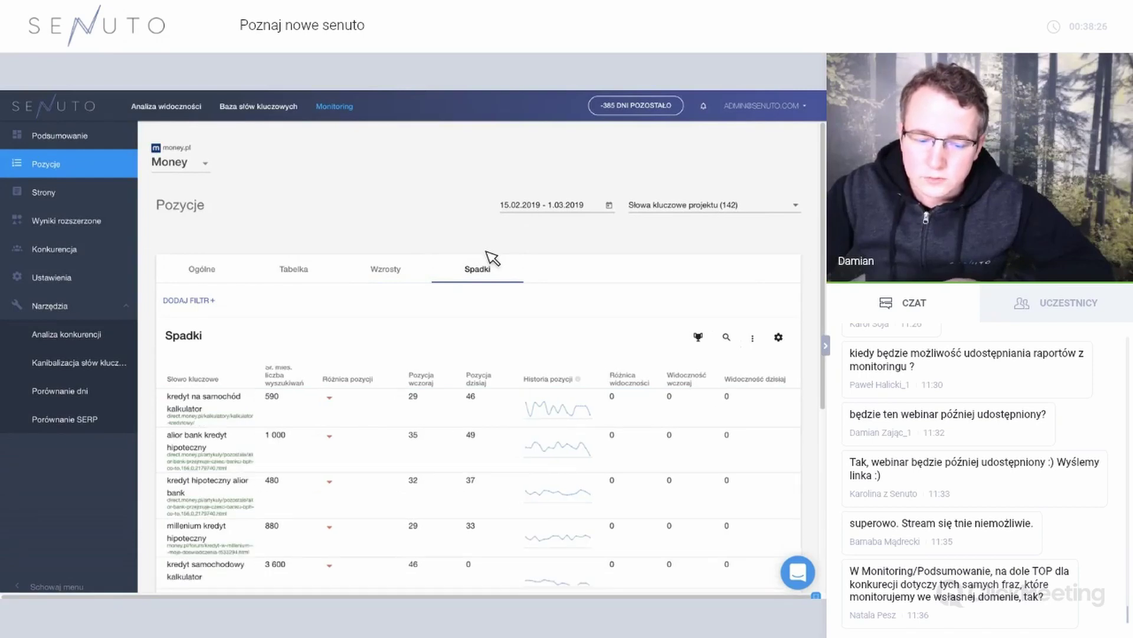
{"action": "scroll", "coordinate": [493, 258], "scroll_direction": "down", "scroll_amount": 5}
{"action": "scroll", "coordinate": [493, 258], "scroll_direction": "up", "scroll_amount": 5}
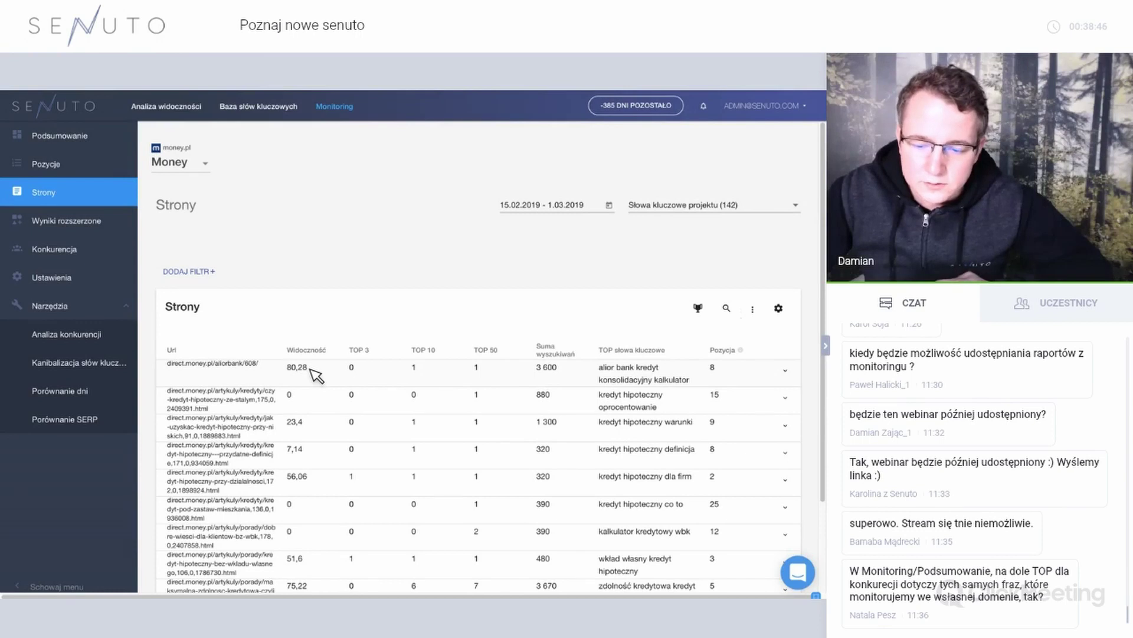
Scroll through the maksymalna zdolnosc kredytowa URL's Pozycje panel, then open the Wyniki rozszerzone report.
{"action": "scroll", "coordinate": [317, 375], "scroll_direction": "down", "scroll_amount": 1}
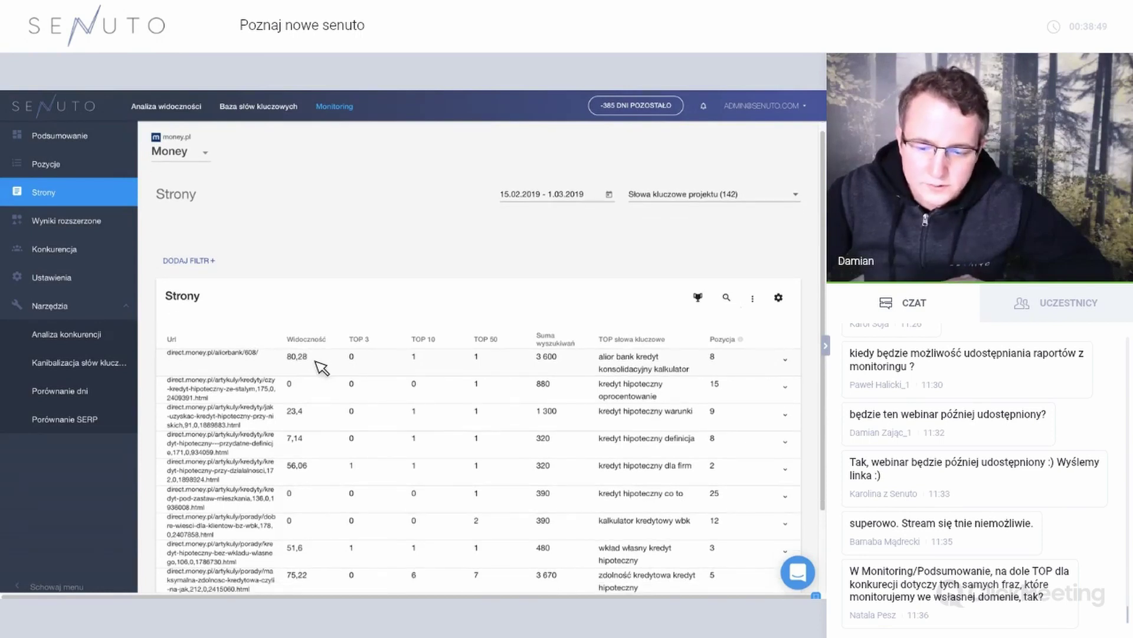
{"action": "scroll", "coordinate": [324, 366], "scroll_direction": "down", "scroll_amount": 3}
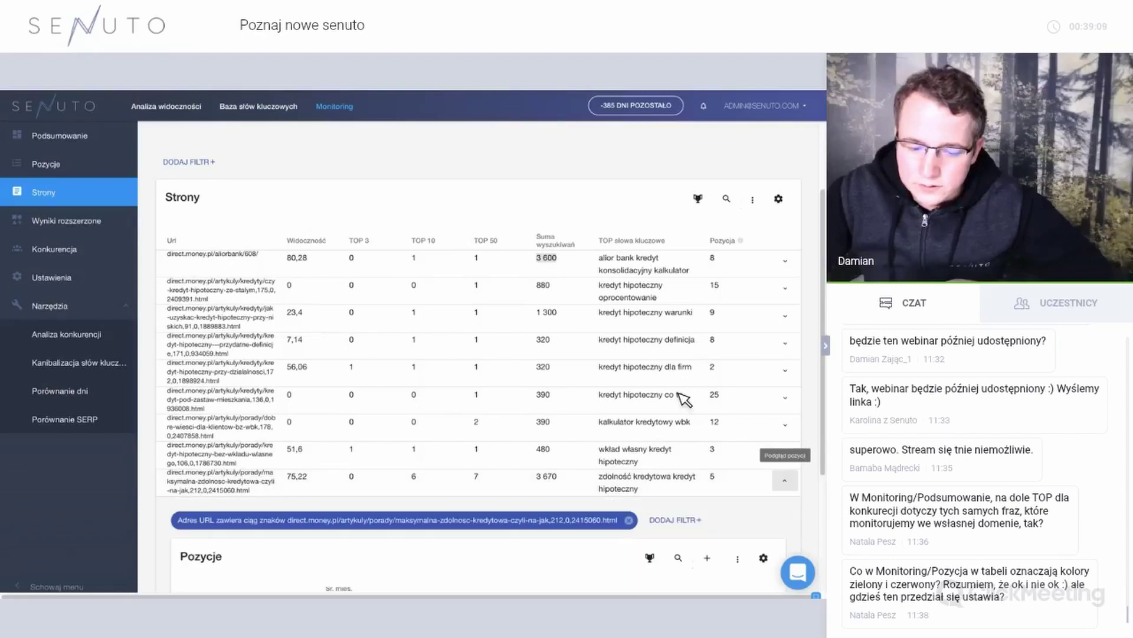
{"action": "scroll", "coordinate": [683, 397], "scroll_direction": "down", "scroll_amount": 3}
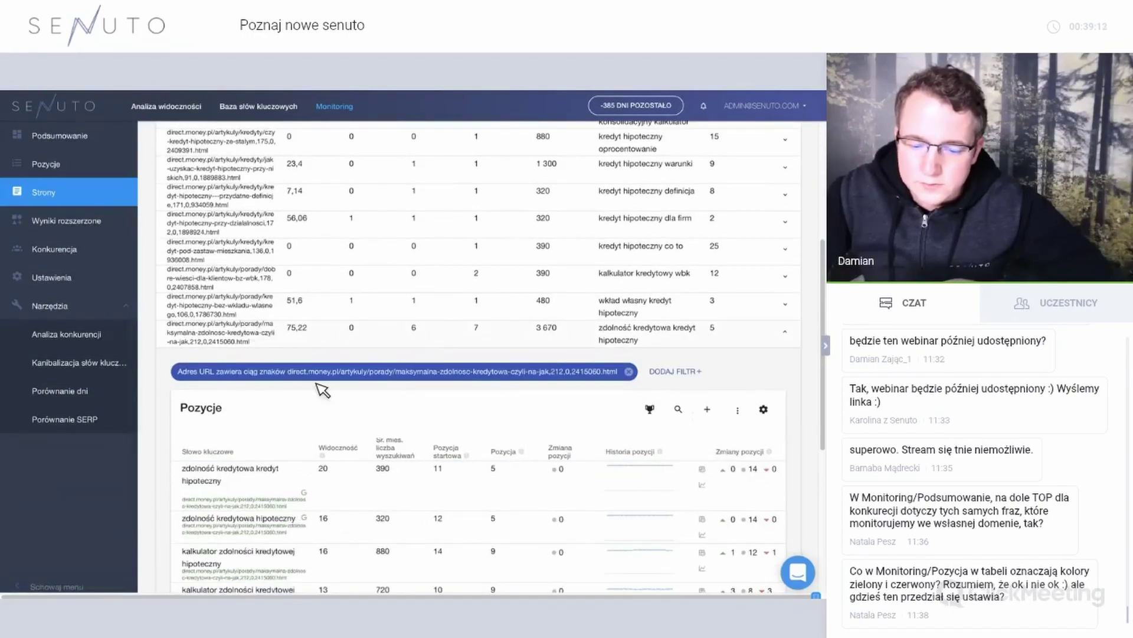
{"action": "scroll", "coordinate": [323, 389], "scroll_direction": "down", "scroll_amount": 2}
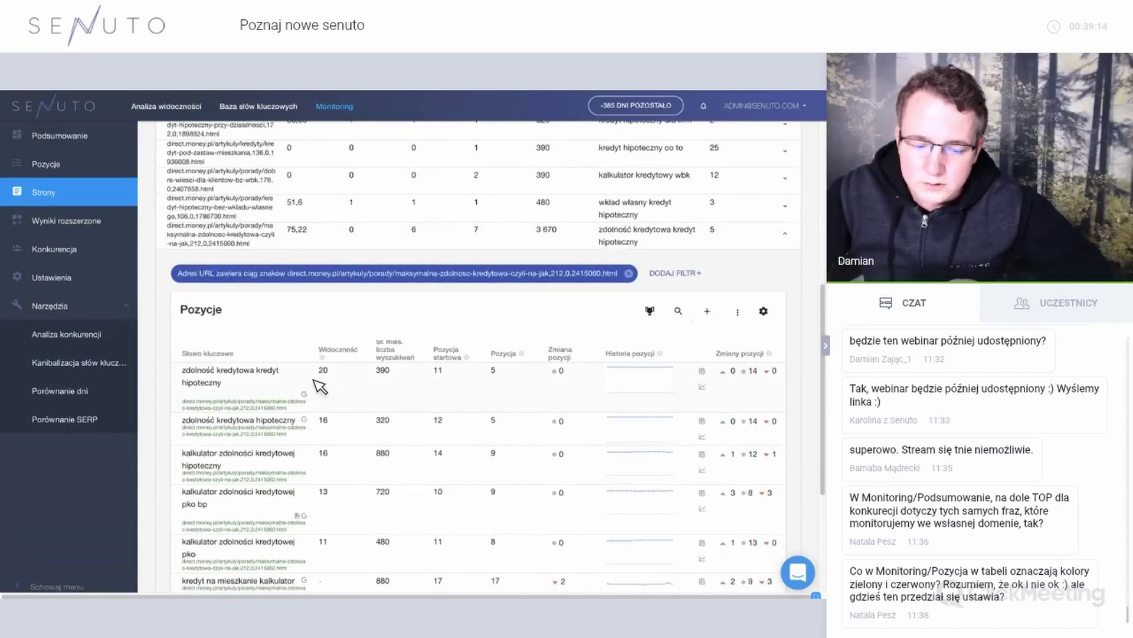
{"action": "scroll", "coordinate": [265, 236], "scroll_direction": "down", "scroll_amount": 1}
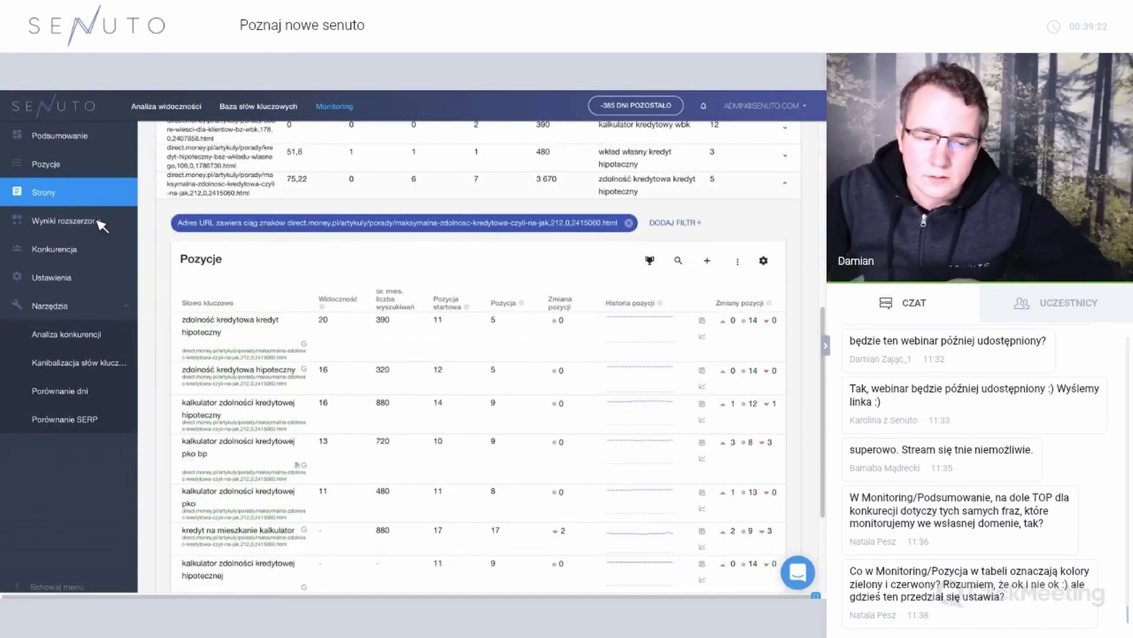
{"action": "left_click", "coordinate": [99, 222]}
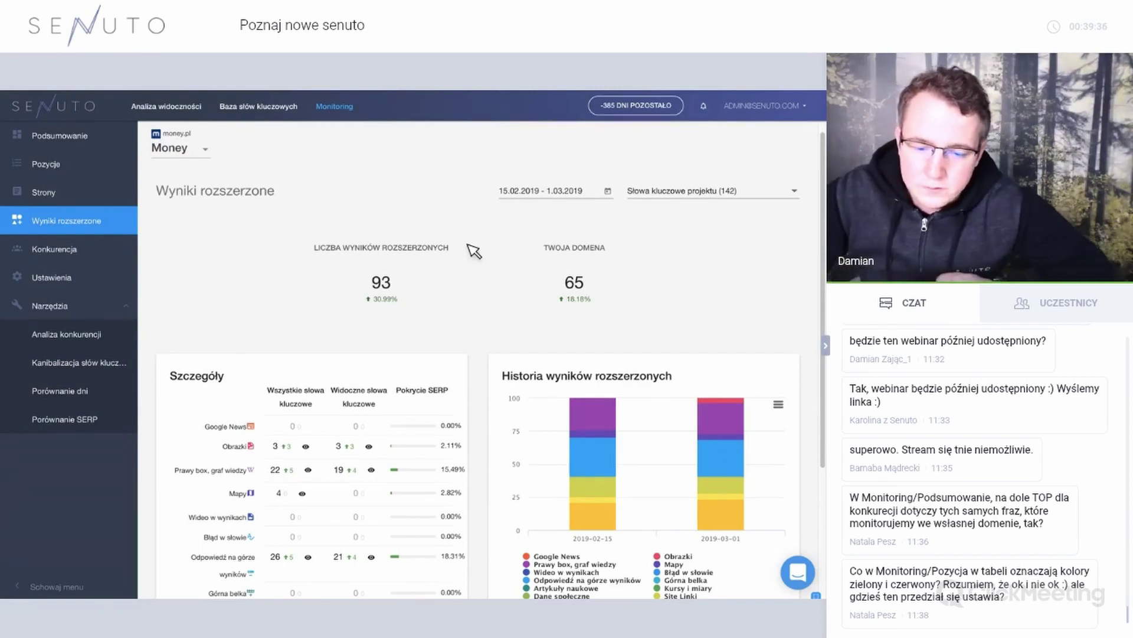
{"action": "scroll", "coordinate": [393, 285], "scroll_direction": "down", "scroll_amount": 1}
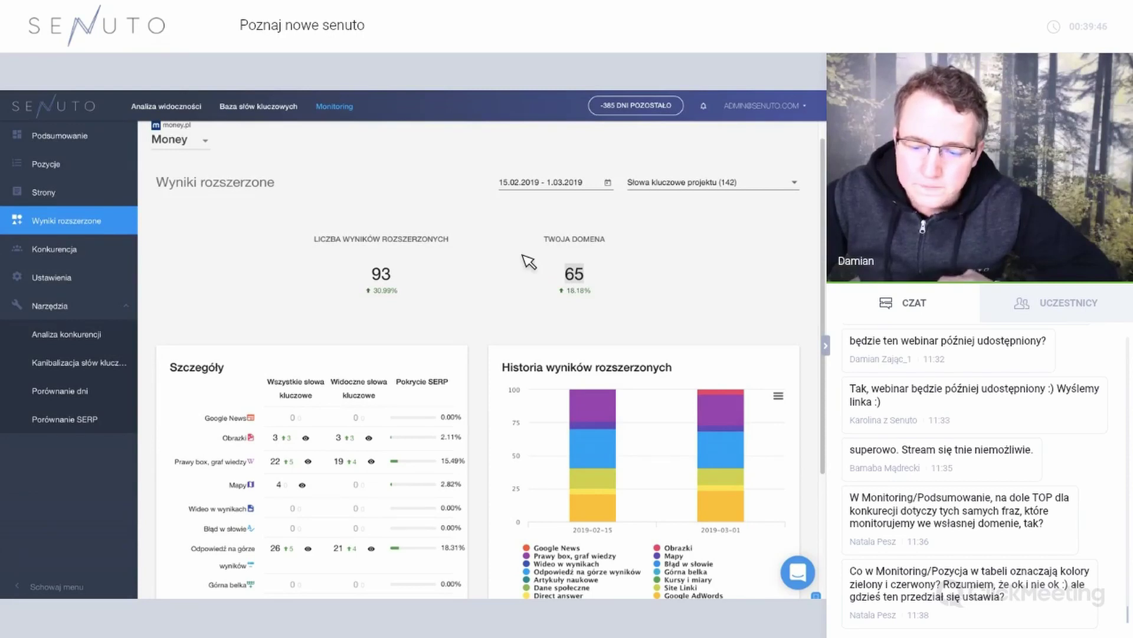
{"action": "scroll", "coordinate": [327, 308], "scroll_direction": "down", "scroll_amount": 2}
{"action": "scroll", "coordinate": [328, 308], "scroll_direction": "down", "scroll_amount": 1}
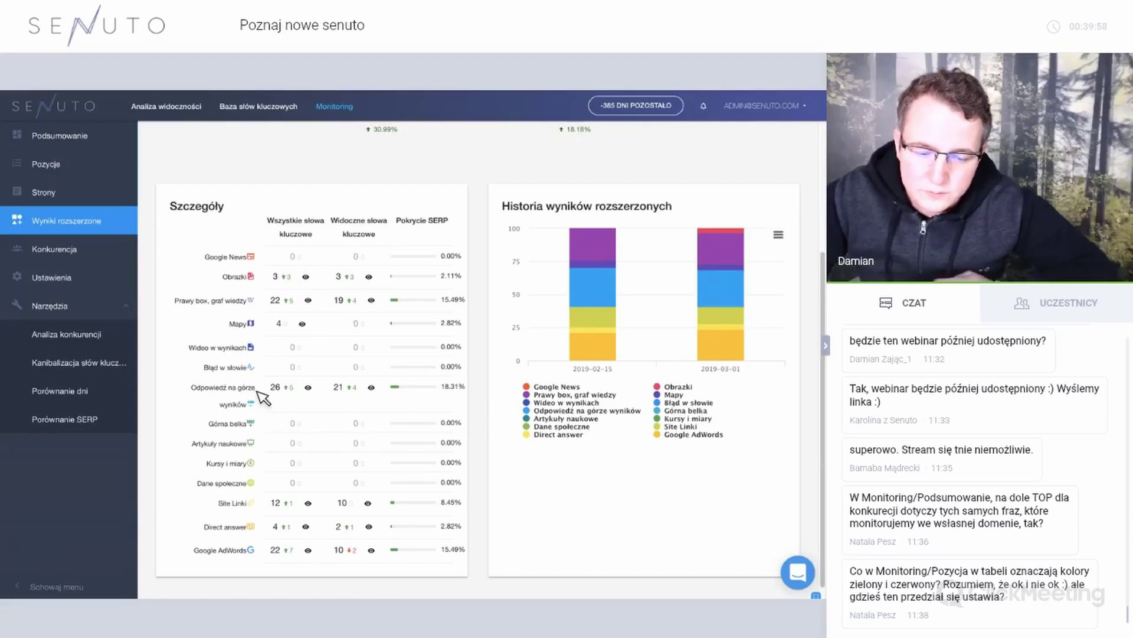
{"action": "mouse_move", "coordinate": [258, 392]}
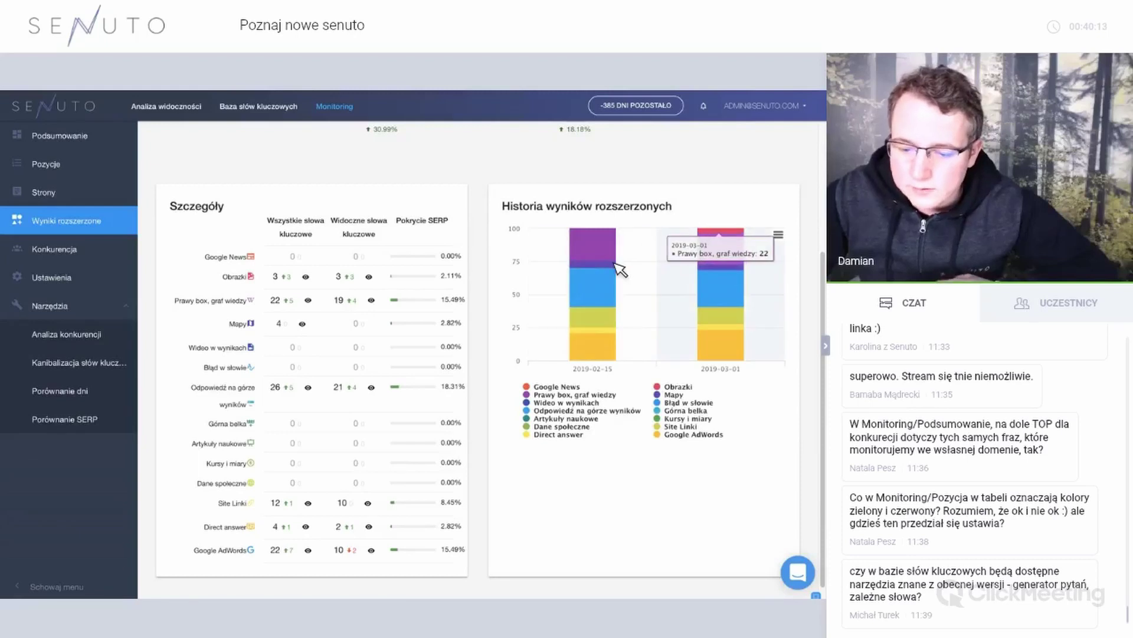
{"action": "scroll", "coordinate": [617, 271], "scroll_direction": "up", "scroll_amount": 3}
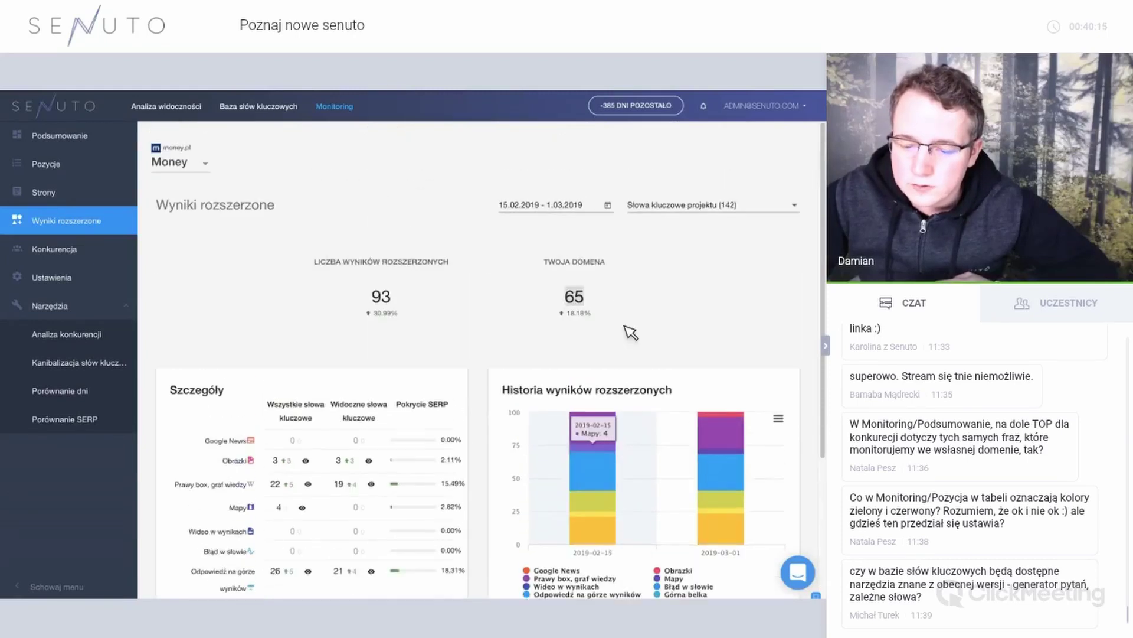
{"action": "scroll", "coordinate": [625, 338], "scroll_direction": "down", "scroll_amount": 2}
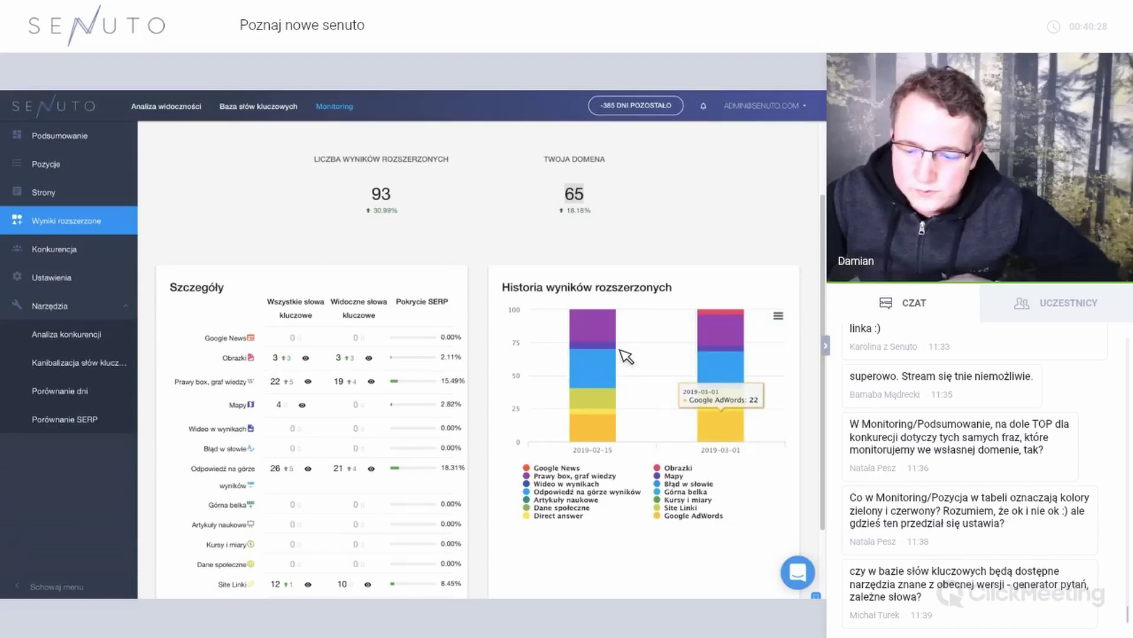
{"action": "scroll", "coordinate": [626, 356], "scroll_direction": "down", "scroll_amount": 2}
{"action": "scroll", "coordinate": [626, 356], "scroll_direction": "up", "scroll_amount": 4}
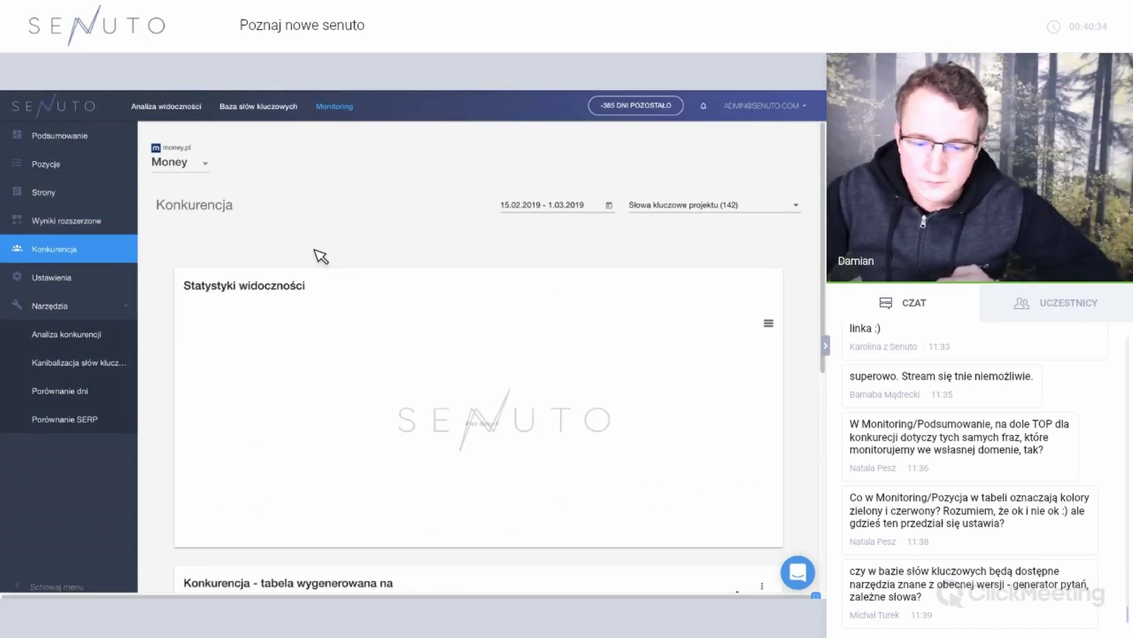
Scroll through the Money project's Konkurencja chart and competitor table.
{"action": "scroll", "coordinate": [314, 250], "scroll_direction": "down", "scroll_amount": 5}
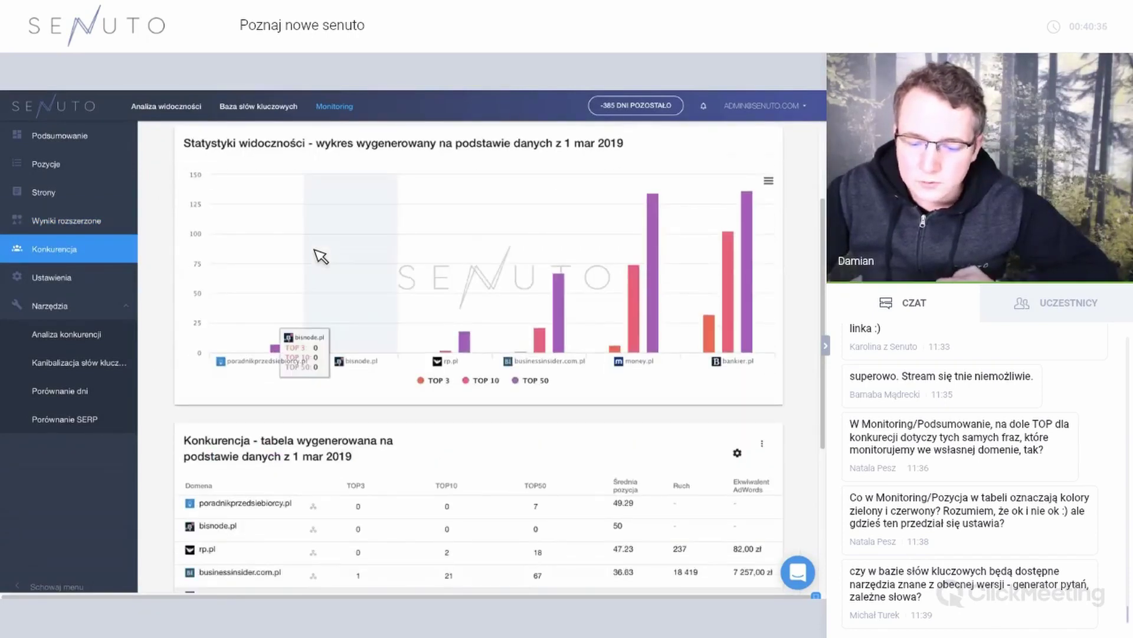
{"action": "scroll", "coordinate": [569, 367], "scroll_direction": "up", "scroll_amount": 2}
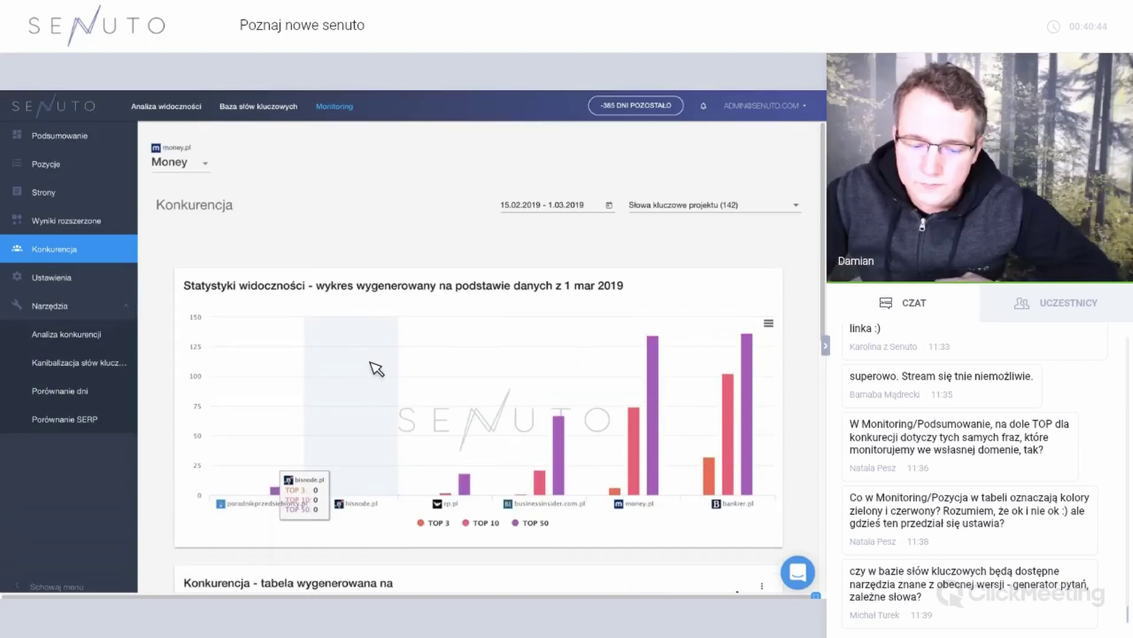
{"action": "scroll", "coordinate": [376, 369], "scroll_direction": "down", "scroll_amount": 2}
{"action": "scroll", "coordinate": [376, 369], "scroll_direction": "down", "scroll_amount": 2}
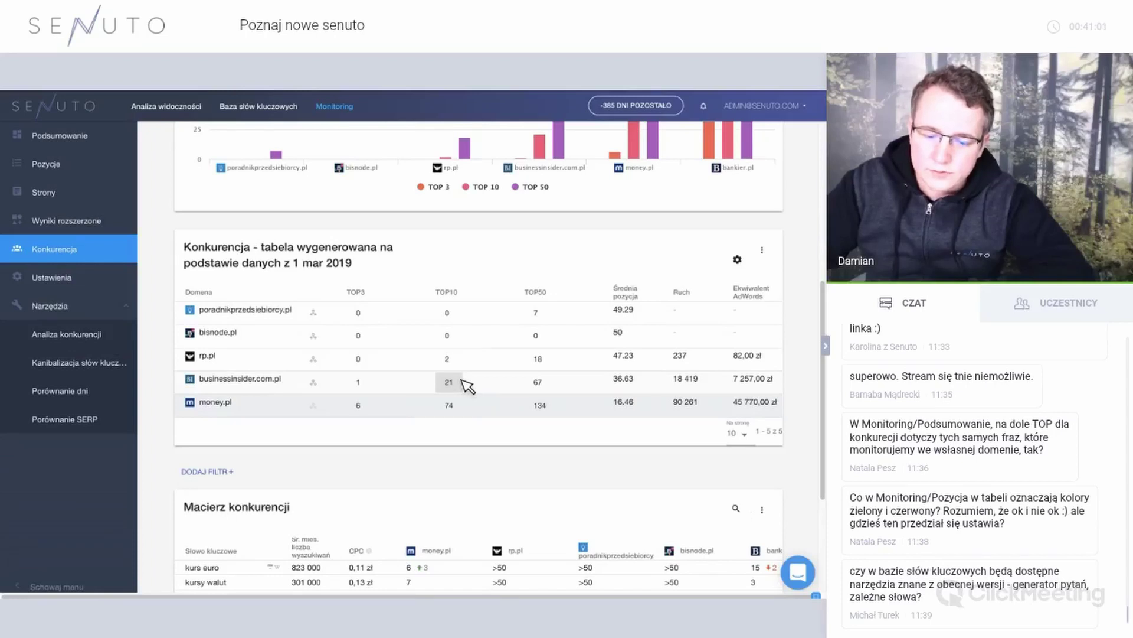
{"action": "scroll", "coordinate": [468, 386], "scroll_direction": "down", "scroll_amount": 3}
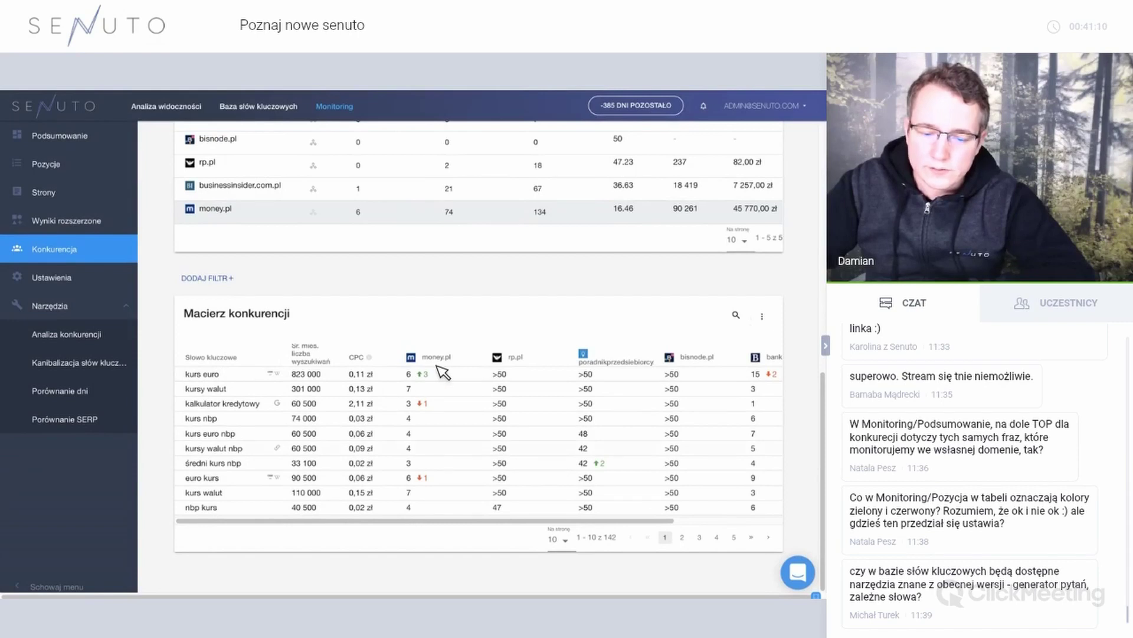
Scroll the Macierz konkurencji table sideways and show its page 2, keywords 11–20 of 142.
{"action": "scroll", "coordinate": [464, 404], "scroll_direction": "right", "scroll_amount": 3}
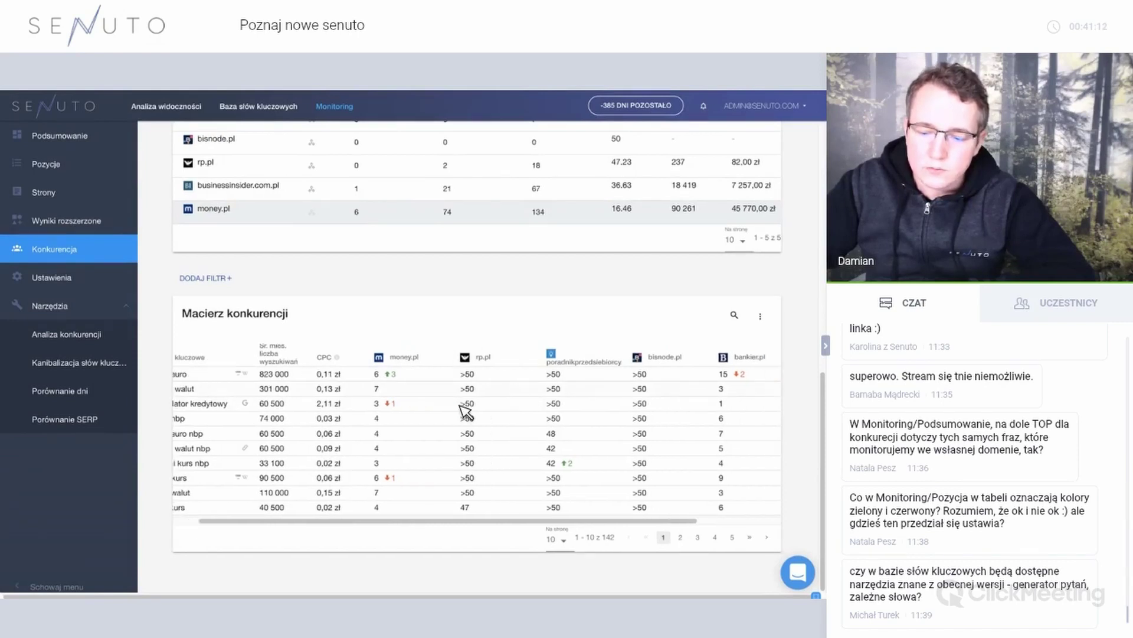
{"action": "scroll", "coordinate": [466, 411], "scroll_direction": "right", "scroll_amount": 3}
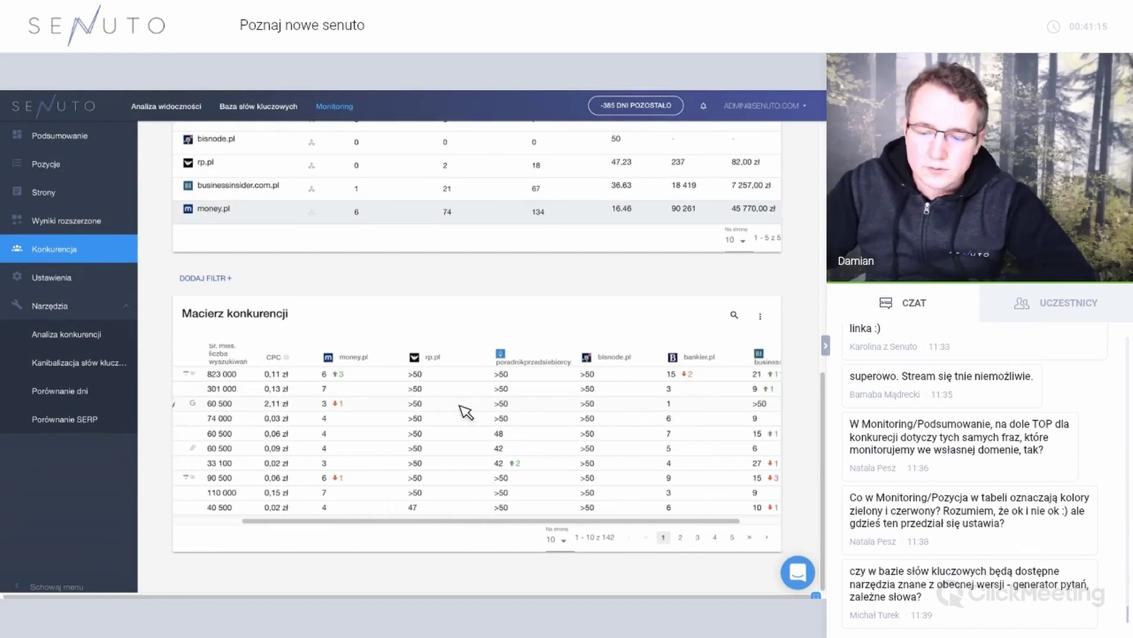
{"action": "scroll", "coordinate": [468, 410], "scroll_direction": "left", "scroll_amount": 3}
{"action": "scroll", "coordinate": [468, 410], "scroll_direction": "right", "scroll_amount": 2}
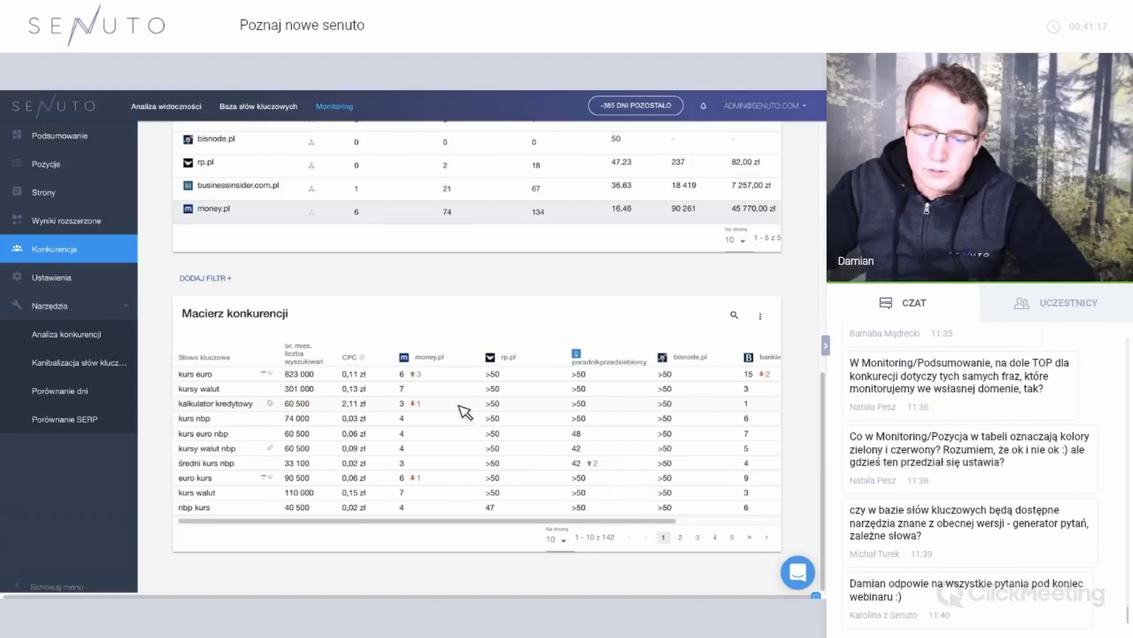
{"action": "scroll", "coordinate": [348, 383], "scroll_direction": "right", "scroll_amount": 1}
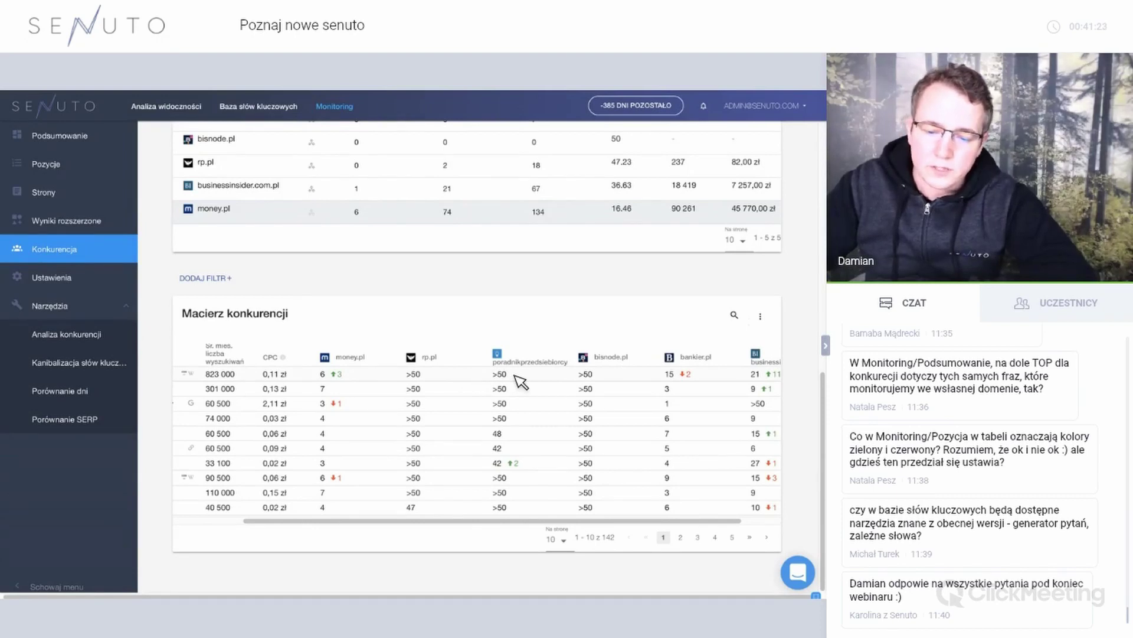
{"action": "scroll", "coordinate": [539, 384], "scroll_direction": "right", "scroll_amount": 1}
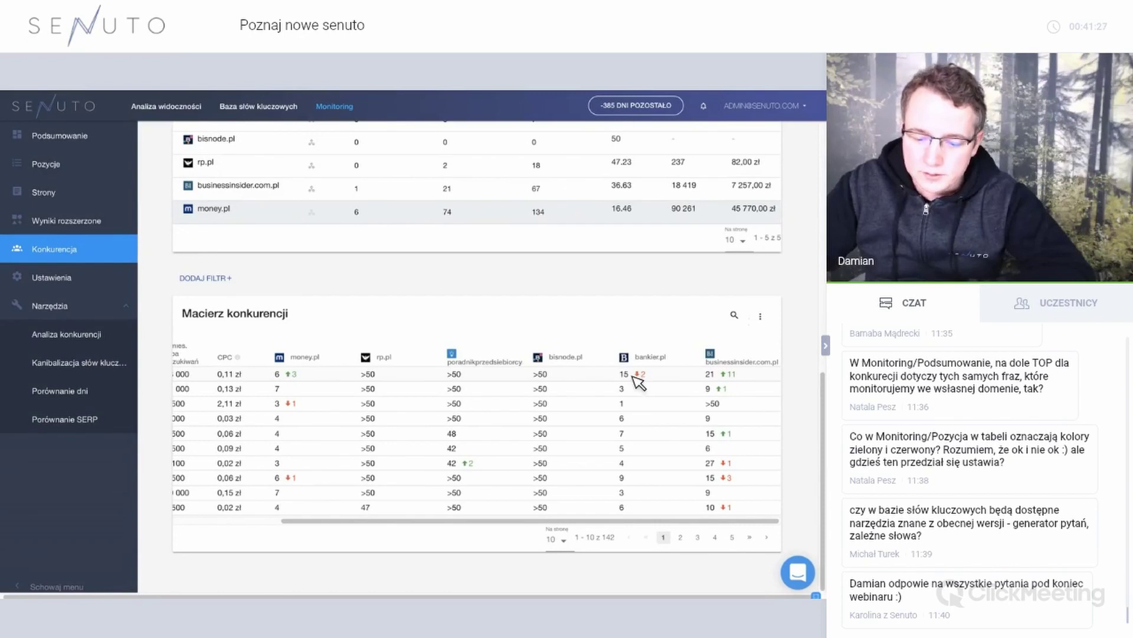
{"action": "left_click", "coordinate": [682, 538]}
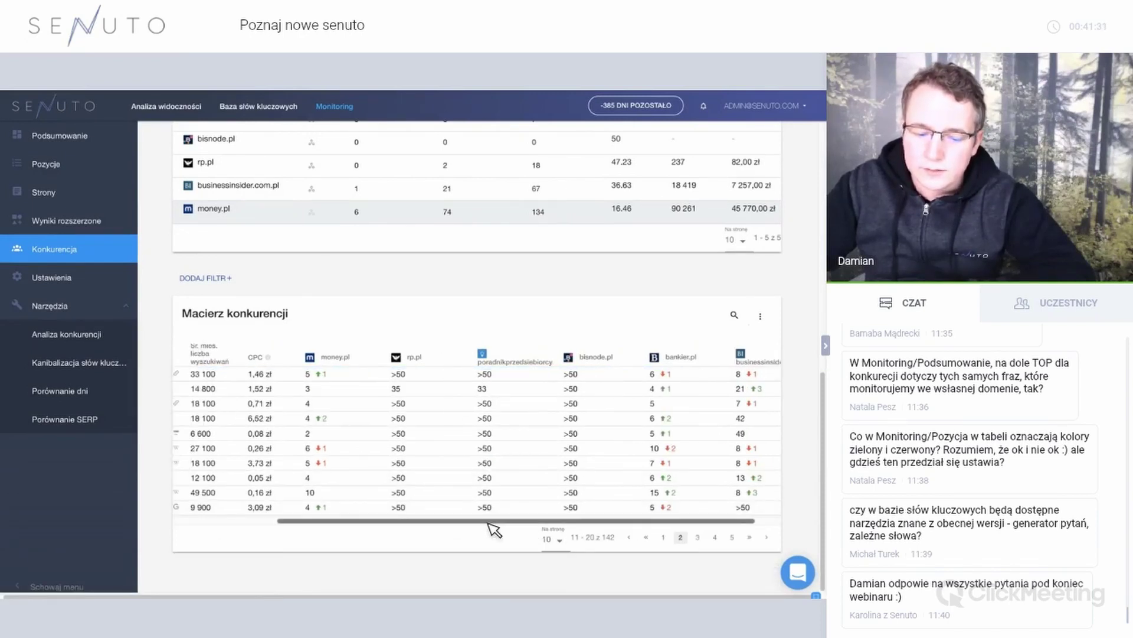
{"action": "scroll", "coordinate": [489, 523], "scroll_direction": "left", "scroll_amount": 5}
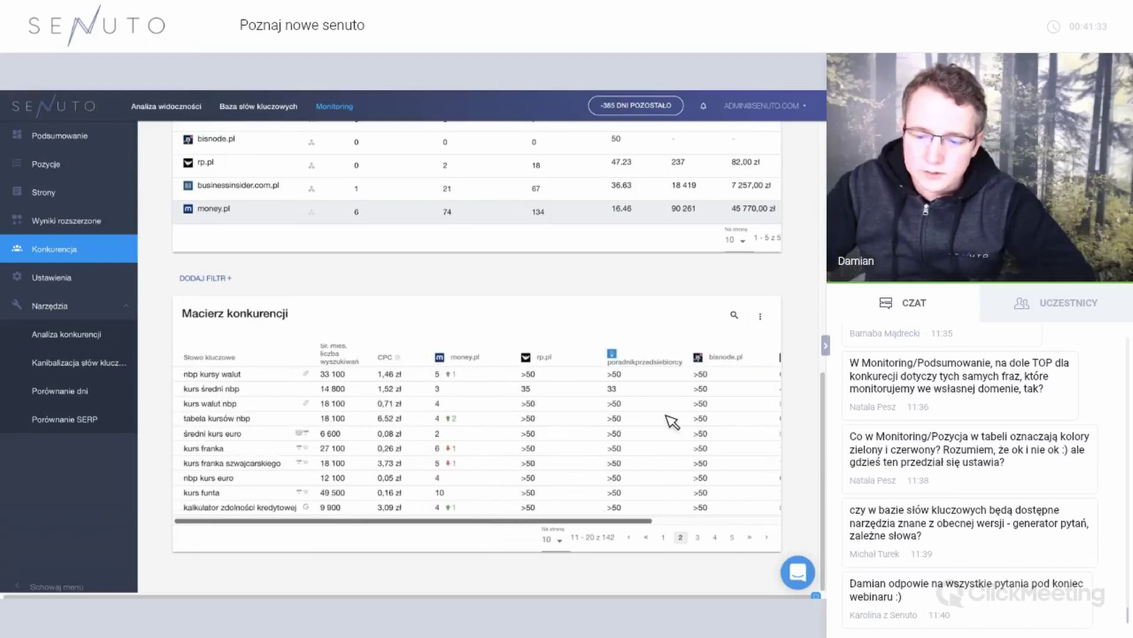
{"action": "scroll", "coordinate": [671, 420], "scroll_direction": "right", "scroll_amount": 3}
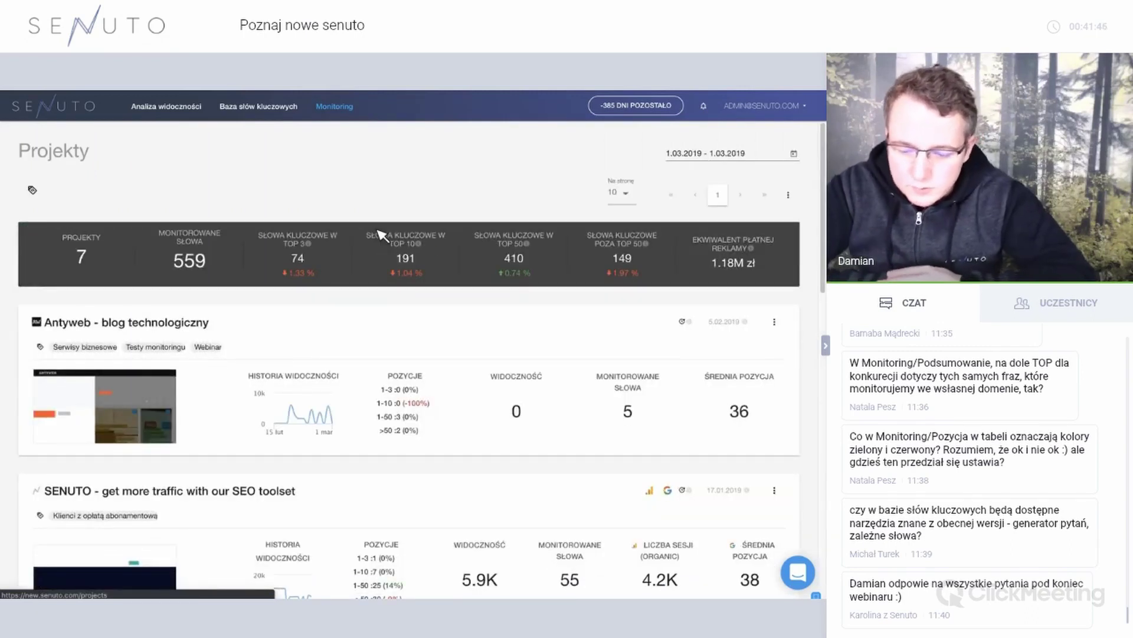
Open the 'SENUTO - get more traffic with our SEO toolset' summary for senuto.com from Projekty.
{"action": "scroll", "coordinate": [386, 236], "scroll_direction": "down", "scroll_amount": 2}
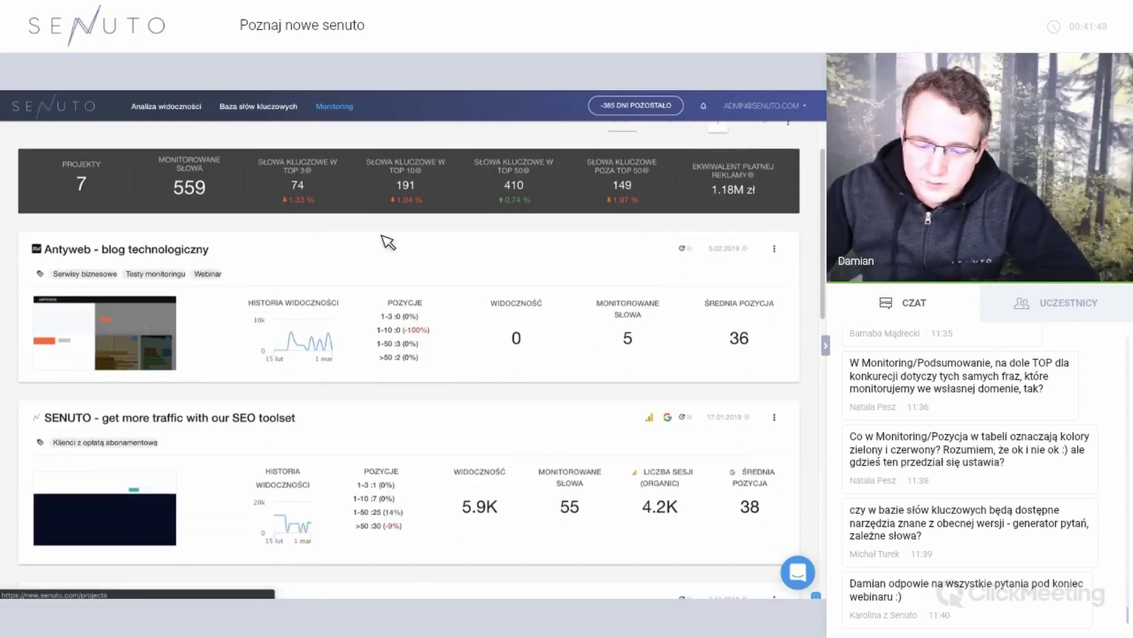
{"action": "scroll", "coordinate": [333, 419], "scroll_direction": "down", "scroll_amount": 1}
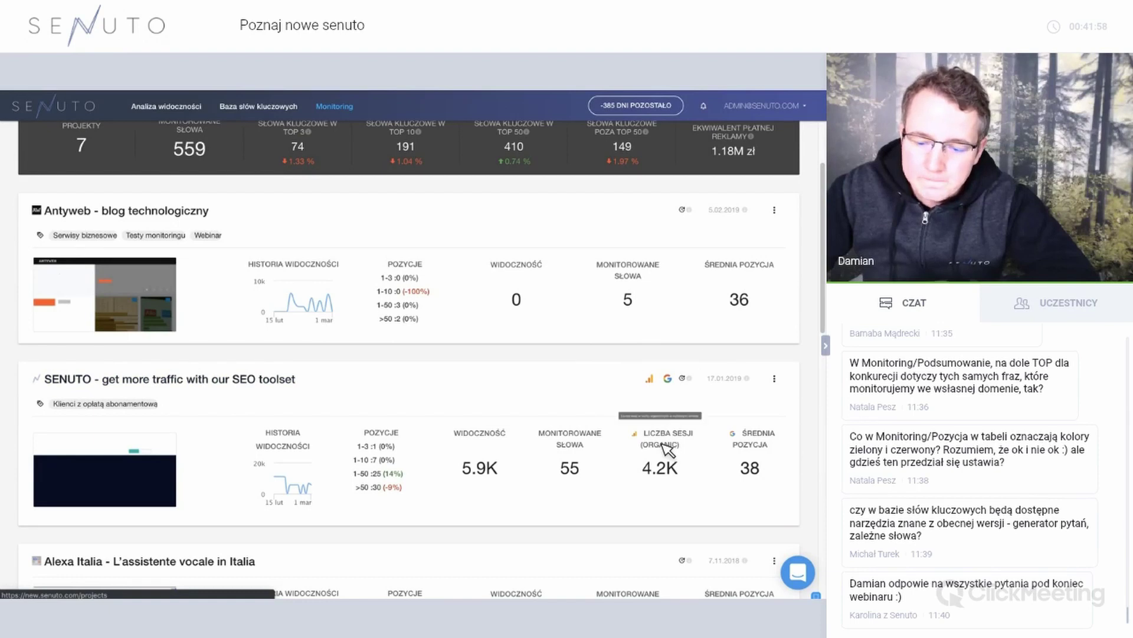
{"action": "scroll", "coordinate": [673, 384], "scroll_direction": "up", "scroll_amount": 2}
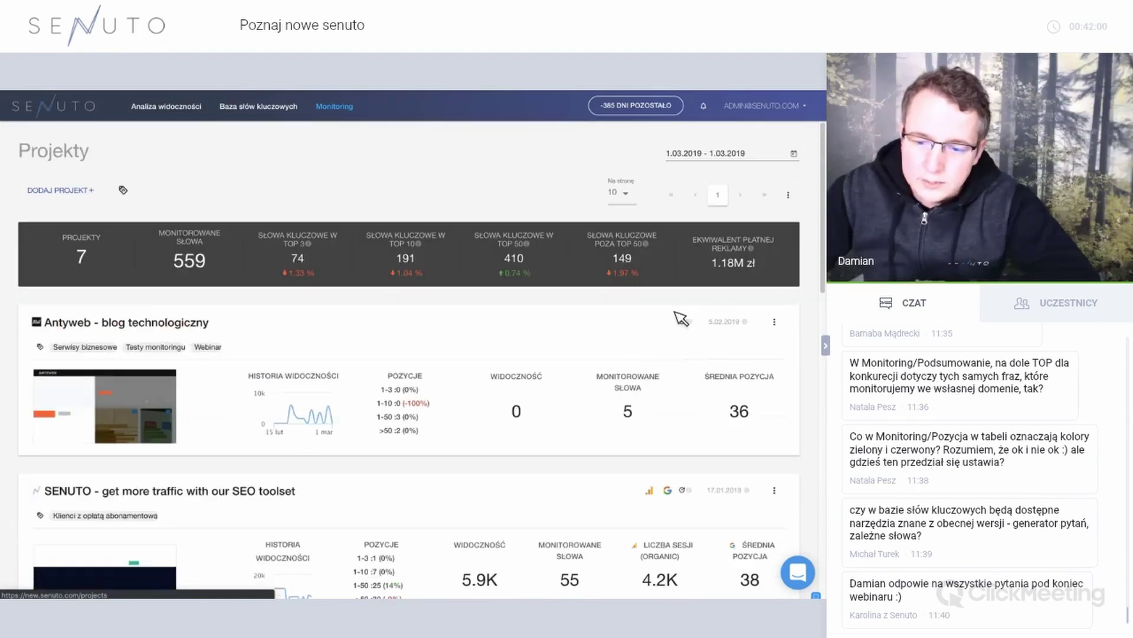
{"action": "scroll", "coordinate": [738, 407], "scroll_direction": "down", "scroll_amount": 3}
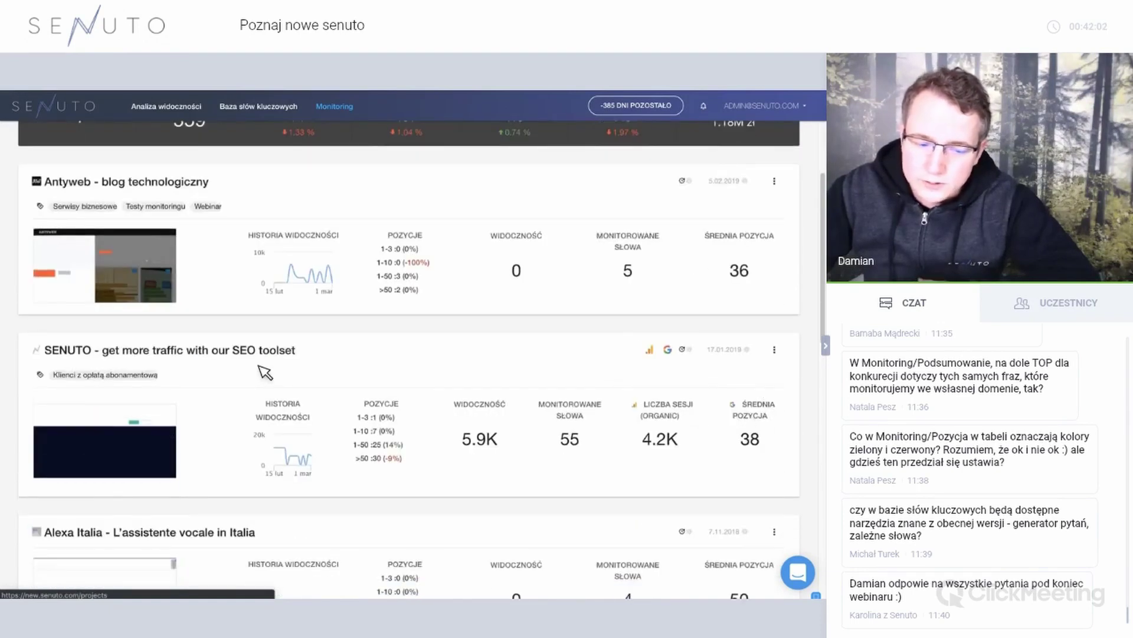
{"action": "left_click", "coordinate": [263, 351]}
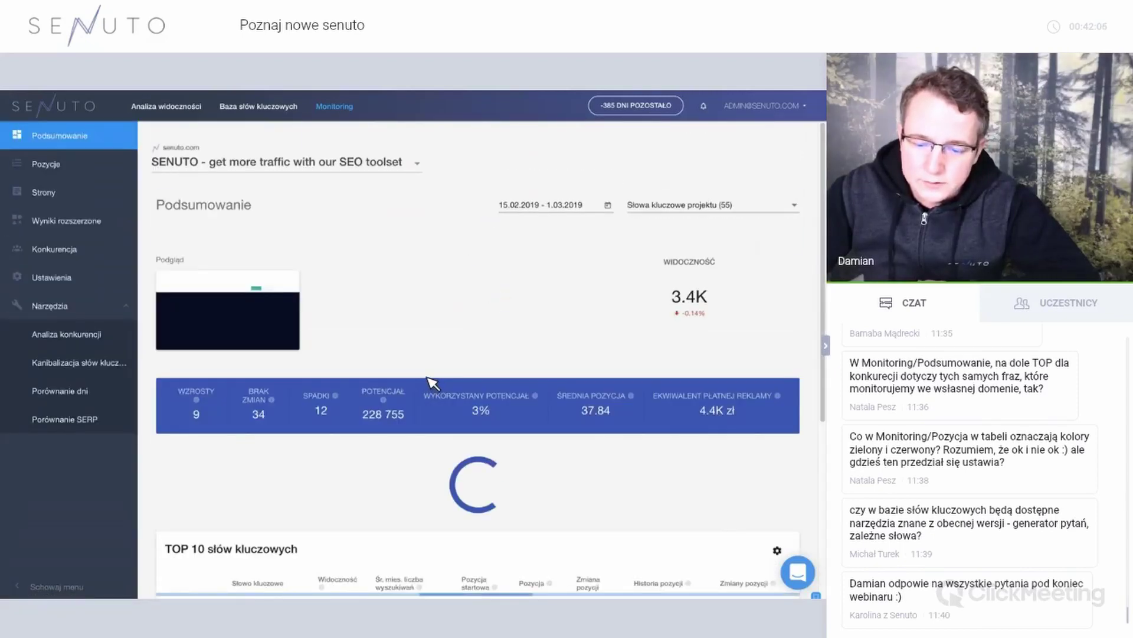
Plot 'Liczba użytkowników - wszystkie źródła' and 'Liczba użytkowników - ruch organiczny' on the Widoczność chart.
{"action": "scroll", "coordinate": [429, 384], "scroll_direction": "down", "scroll_amount": 4}
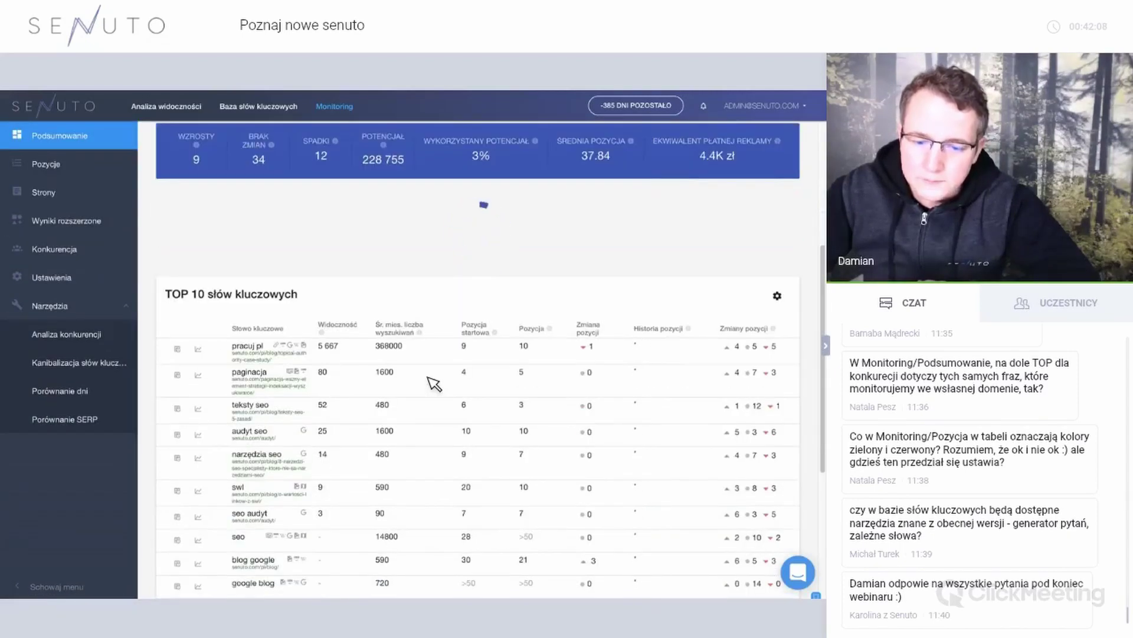
{"action": "scroll", "coordinate": [532, 455], "scroll_direction": "down", "scroll_amount": 2}
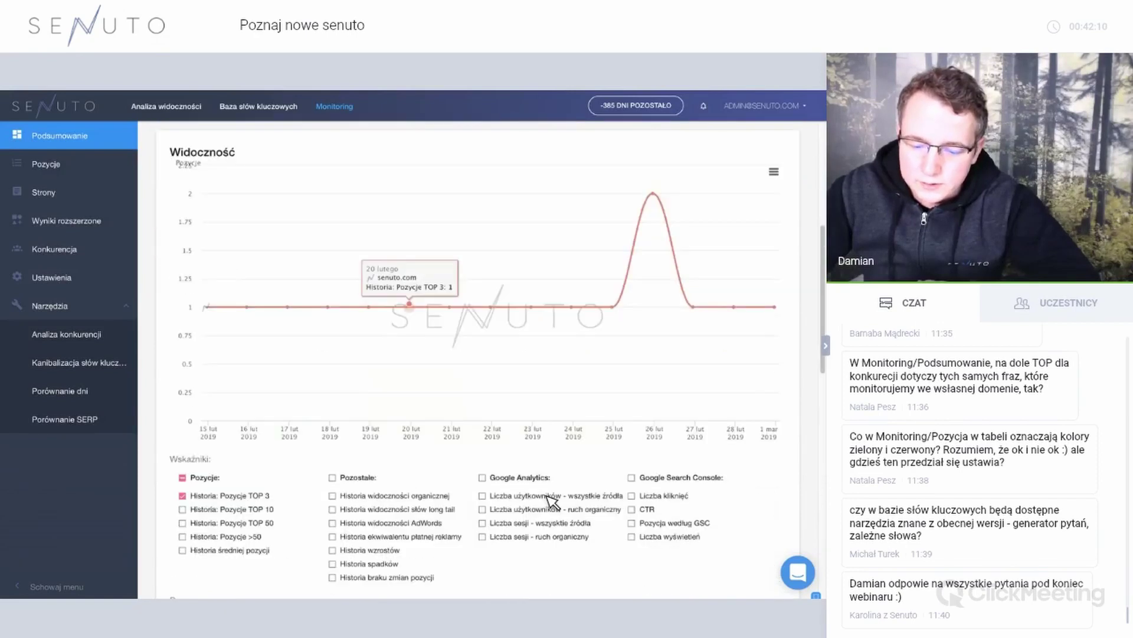
{"action": "left_click", "coordinate": [547, 497]}
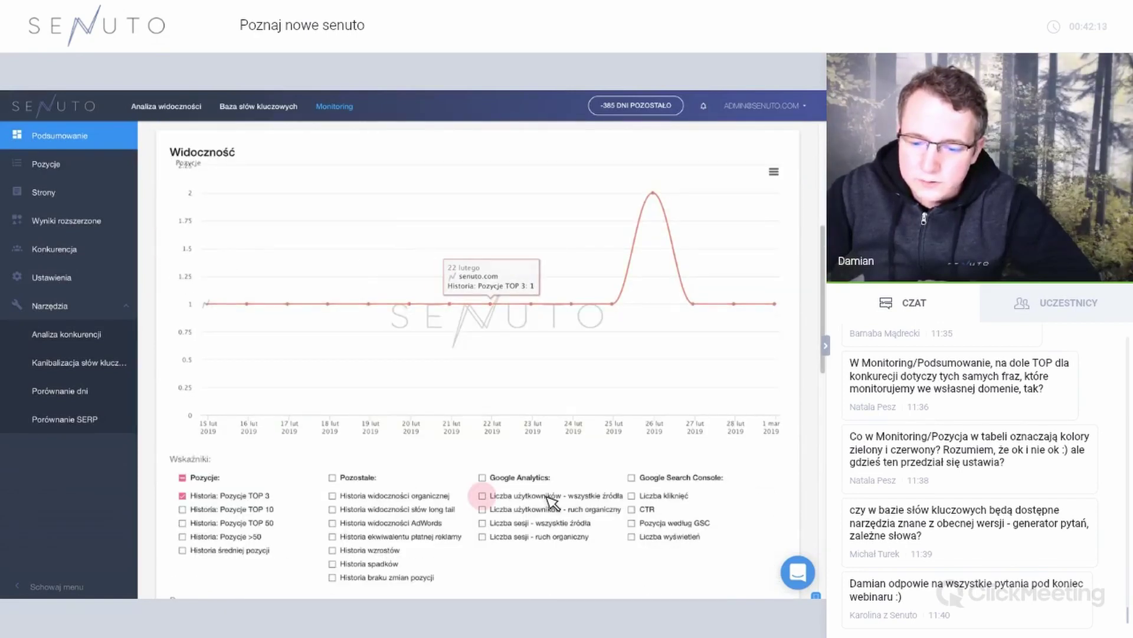
{"action": "left_click", "coordinate": [547, 508]}
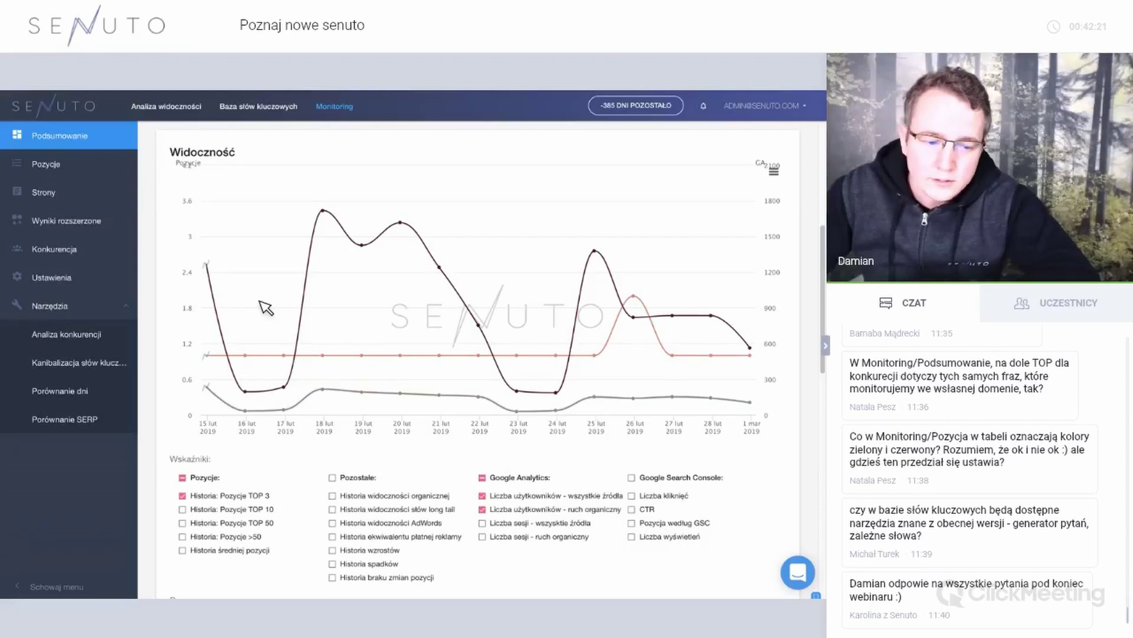
Return to the Monitoring projects list.
{"action": "mouse_move", "coordinate": [264, 307]}
{"action": "scroll", "coordinate": [264, 307], "scroll_direction": "up", "scroll_amount": 1}
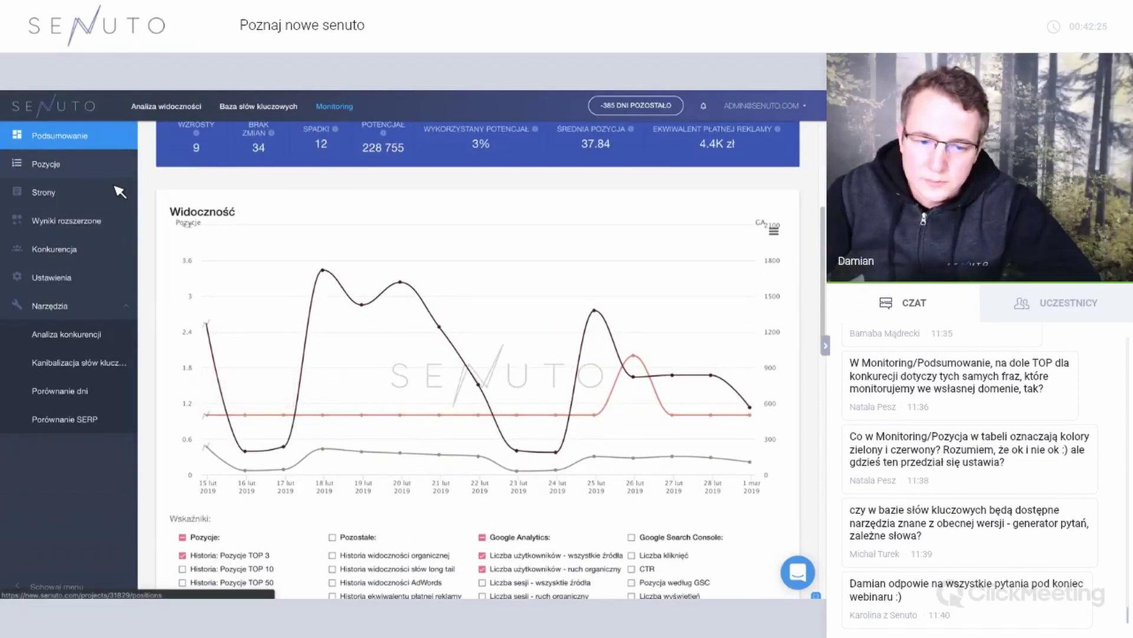
{"action": "mouse_move", "coordinate": [354, 284]}
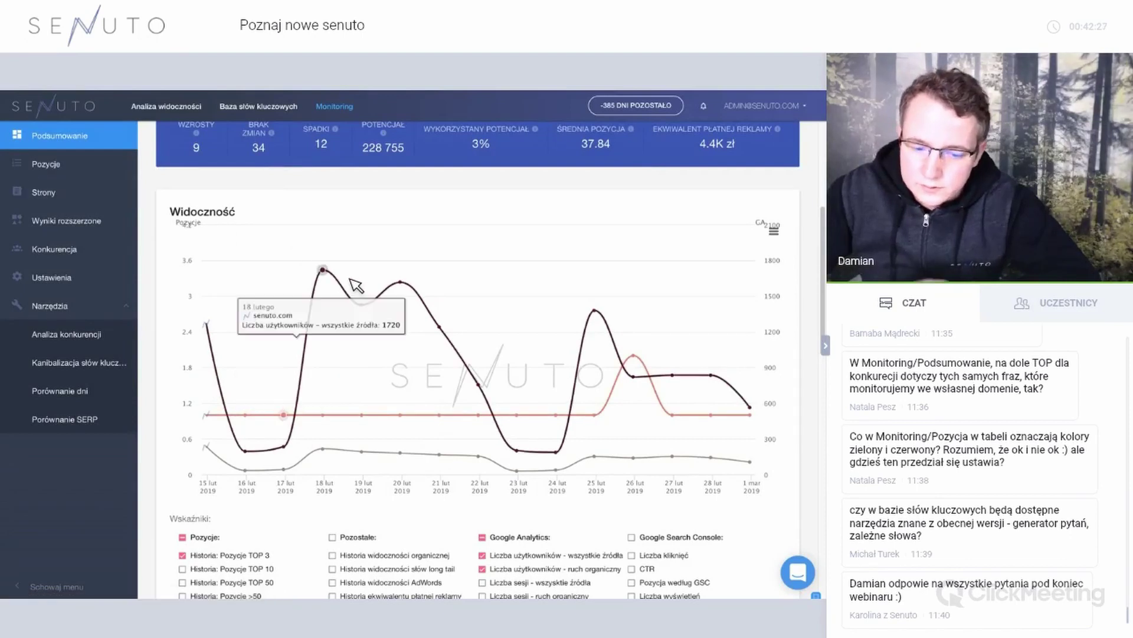
{"action": "scroll", "coordinate": [354, 283], "scroll_direction": "up", "scroll_amount": 1}
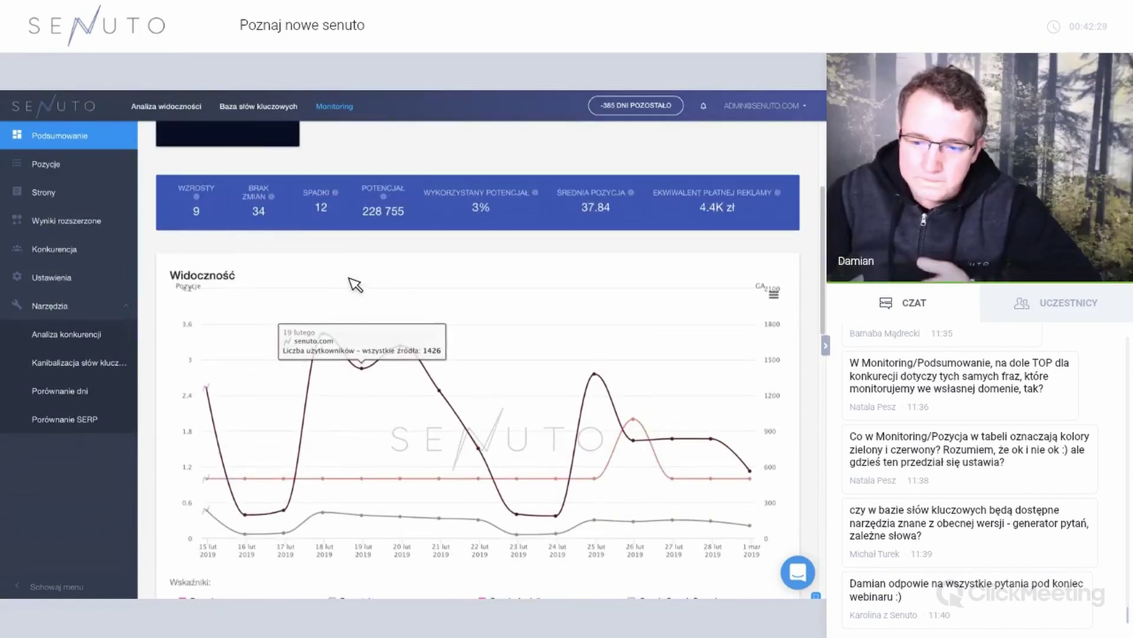
{"action": "scroll", "coordinate": [349, 109], "scroll_direction": "up", "scroll_amount": 2}
{"action": "left_click", "coordinate": [349, 107]}
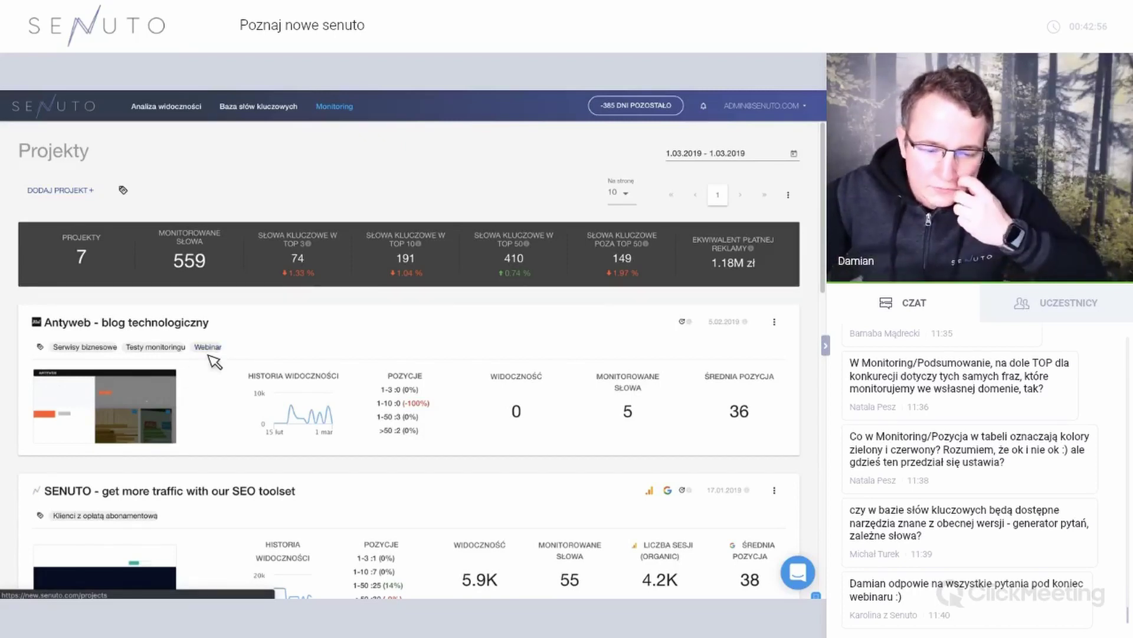
Filter projects by the Webinar tag and open the Antyweb - blog technologiczny summary.
{"action": "left_click", "coordinate": [216, 349]}
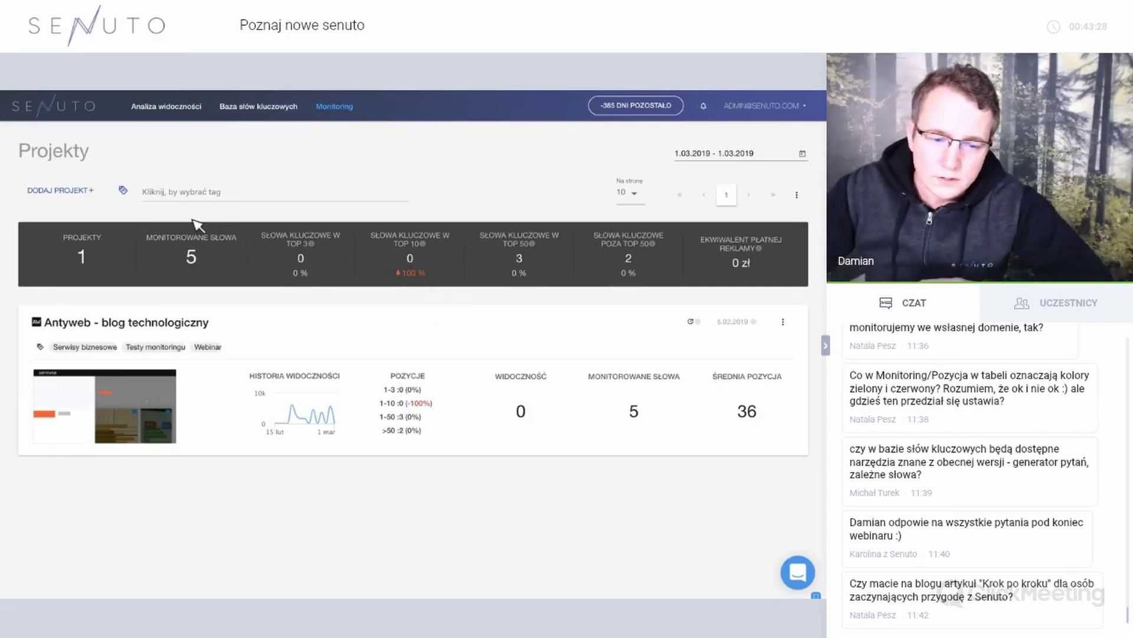
{"action": "left_click", "coordinate": [188, 324]}
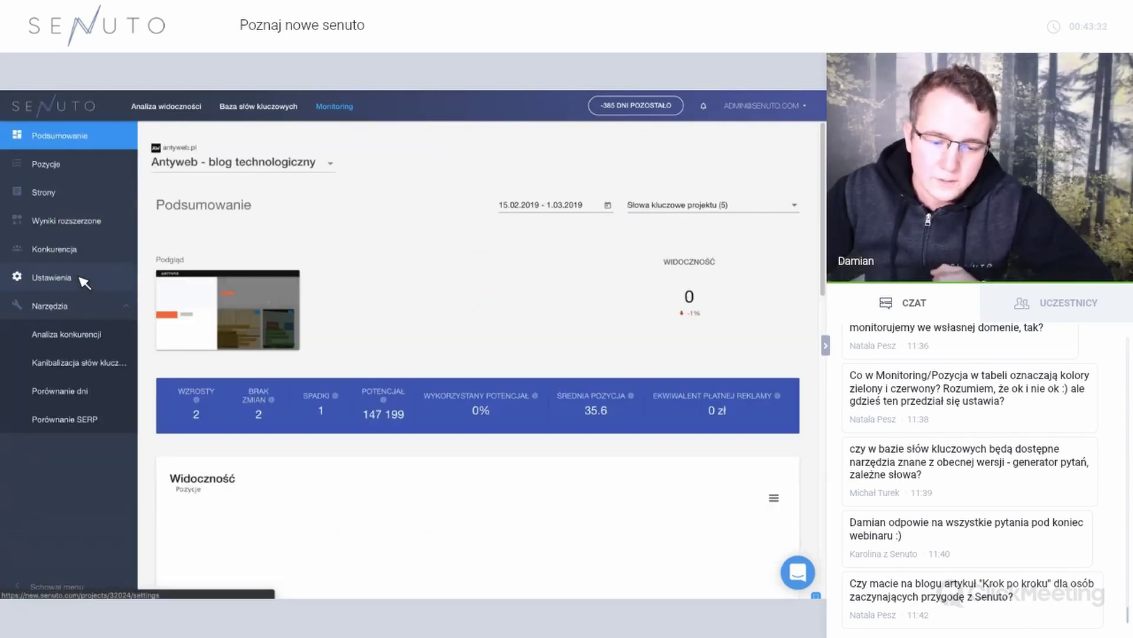
In Antyweb's settings, select the Samsung (2) group to list samsung and samsung monitor.
{"action": "left_click", "coordinate": [81, 278]}
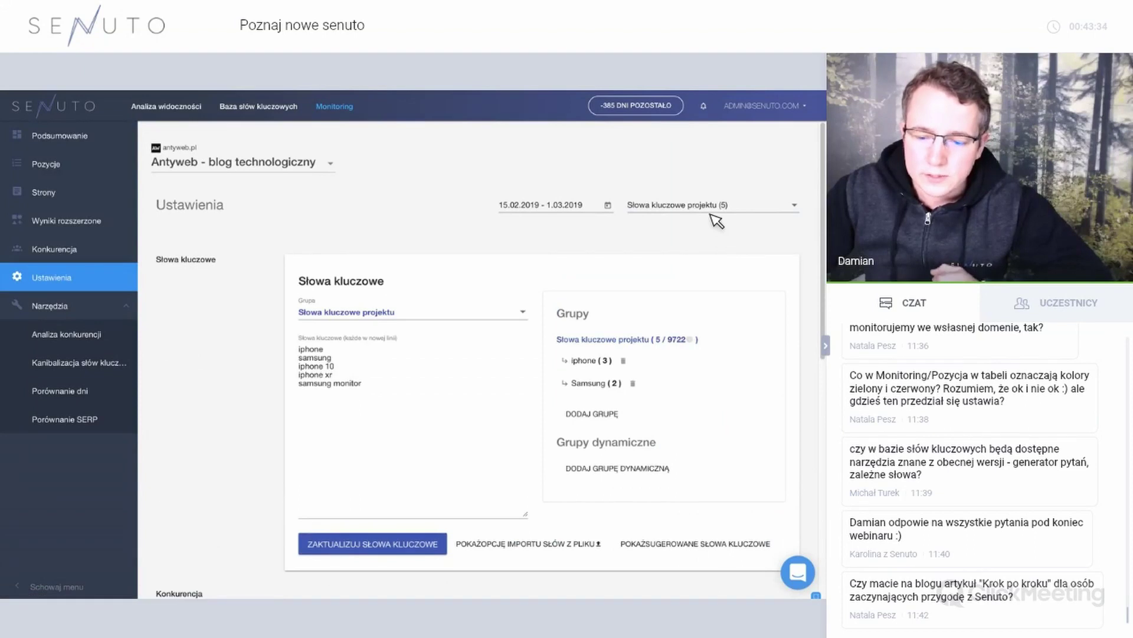
{"action": "left_click", "coordinate": [702, 206]}
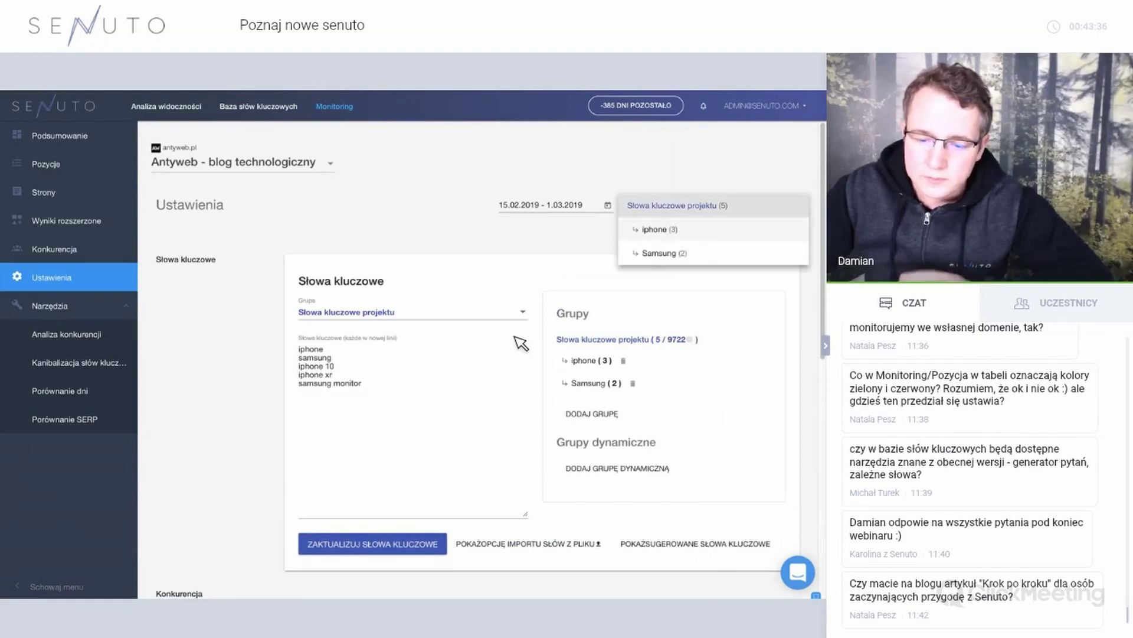
{"action": "left_click", "coordinate": [601, 361]}
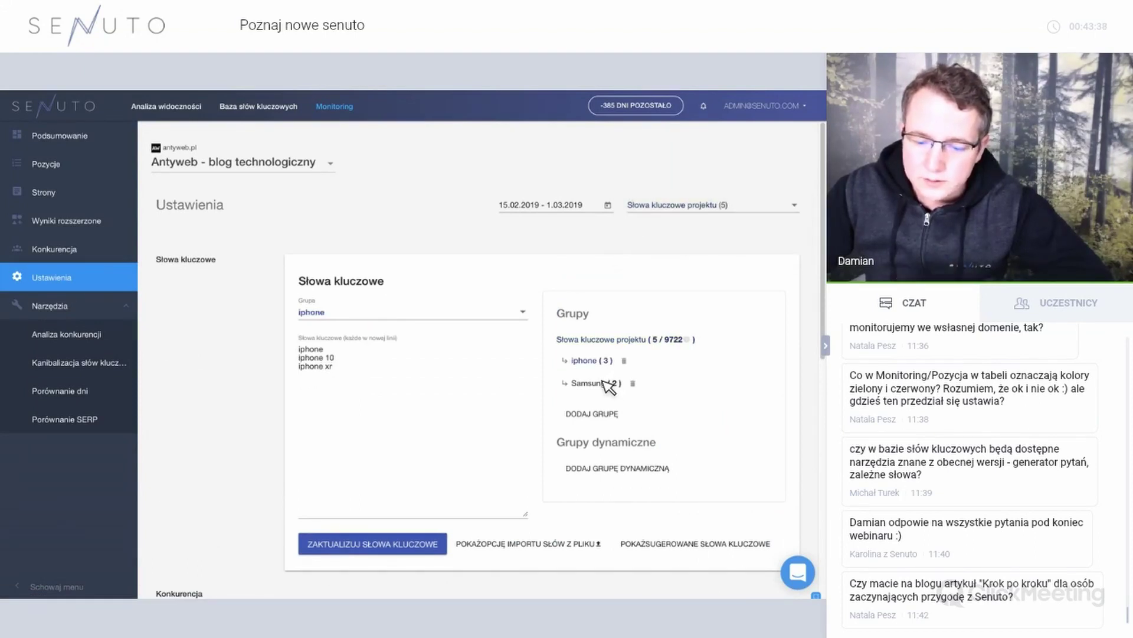
{"action": "left_click", "coordinate": [606, 384]}
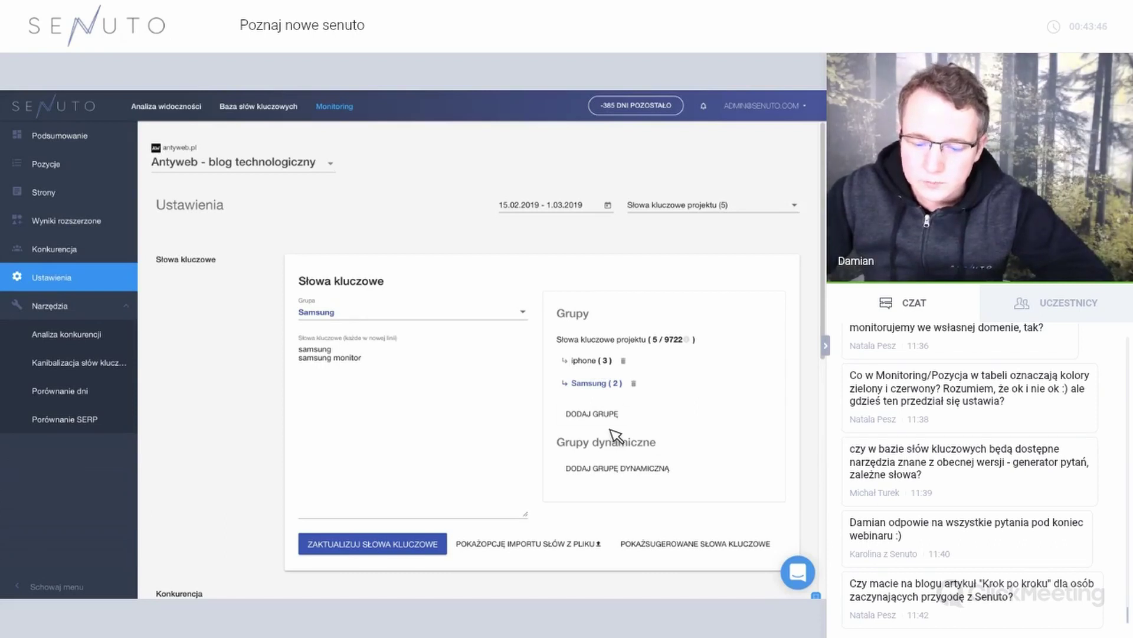
{"action": "scroll", "coordinate": [614, 436], "scroll_direction": "down", "scroll_amount": 1}
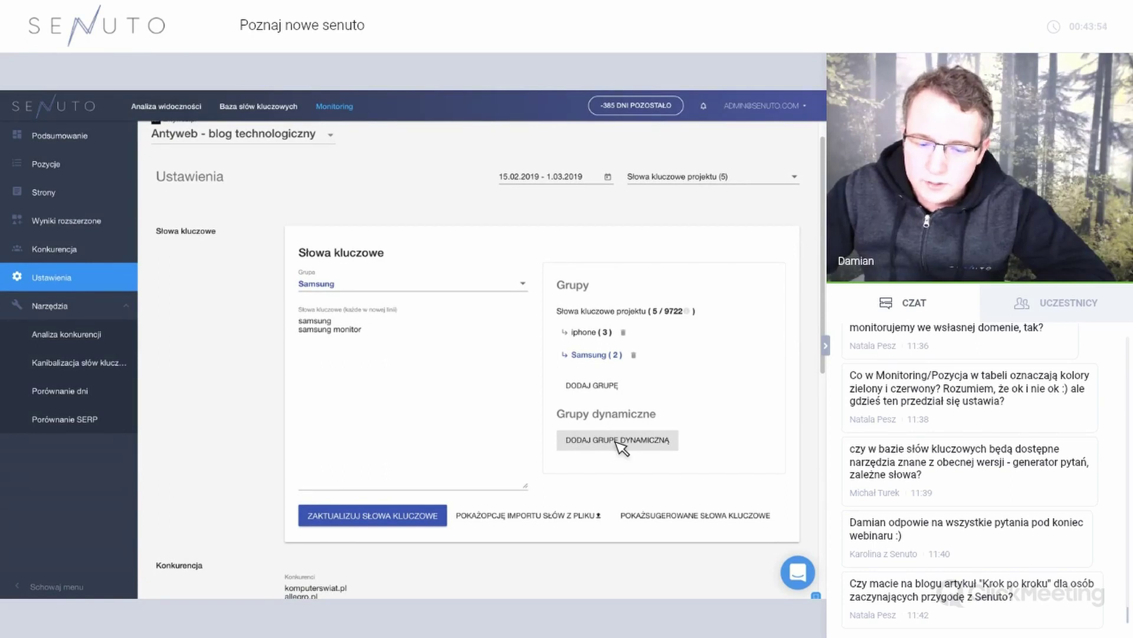
Start a new dynamic keyword group named Quick Wins.
{"action": "left_click", "coordinate": [620, 446]}
{"action": "left_click", "coordinate": [286, 292]}
{"action": "type", "text": "P"}
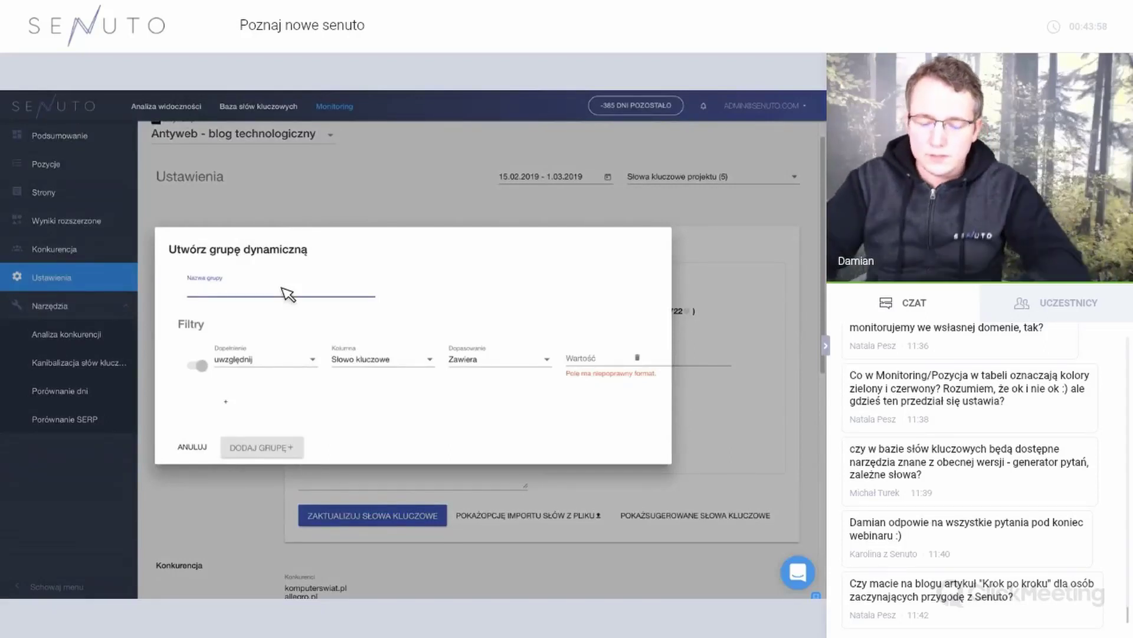
{"action": "type", "text": "Quick Wins"}
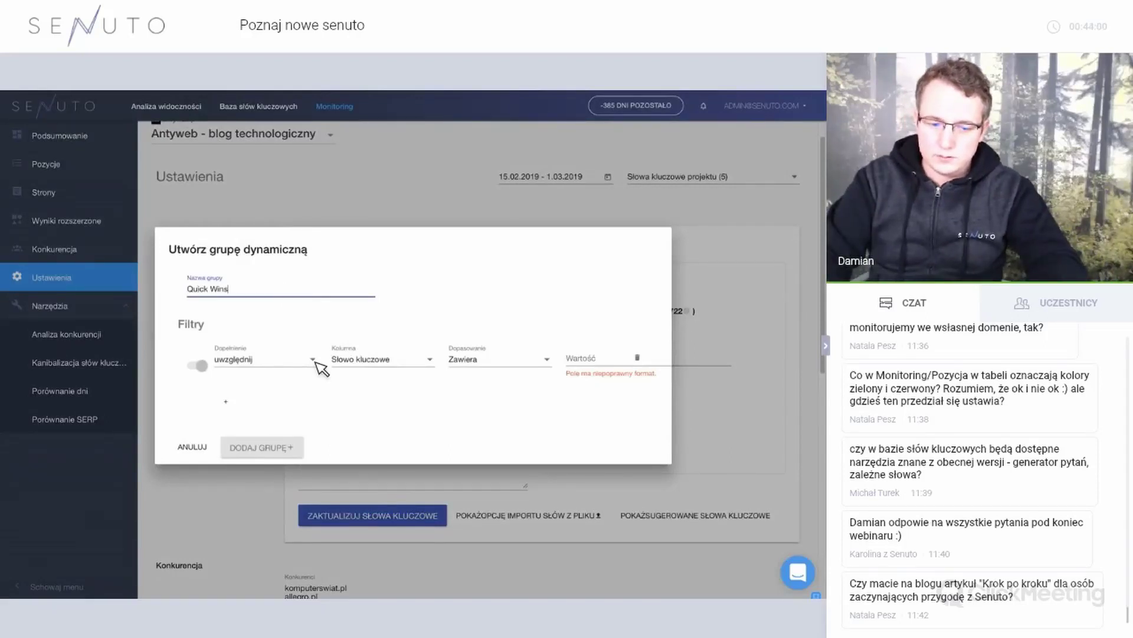
Add the filter Pozycja Mniejsze niż 10.
{"action": "left_click", "coordinate": [367, 363]}
{"action": "left_click", "coordinate": [381, 481]}
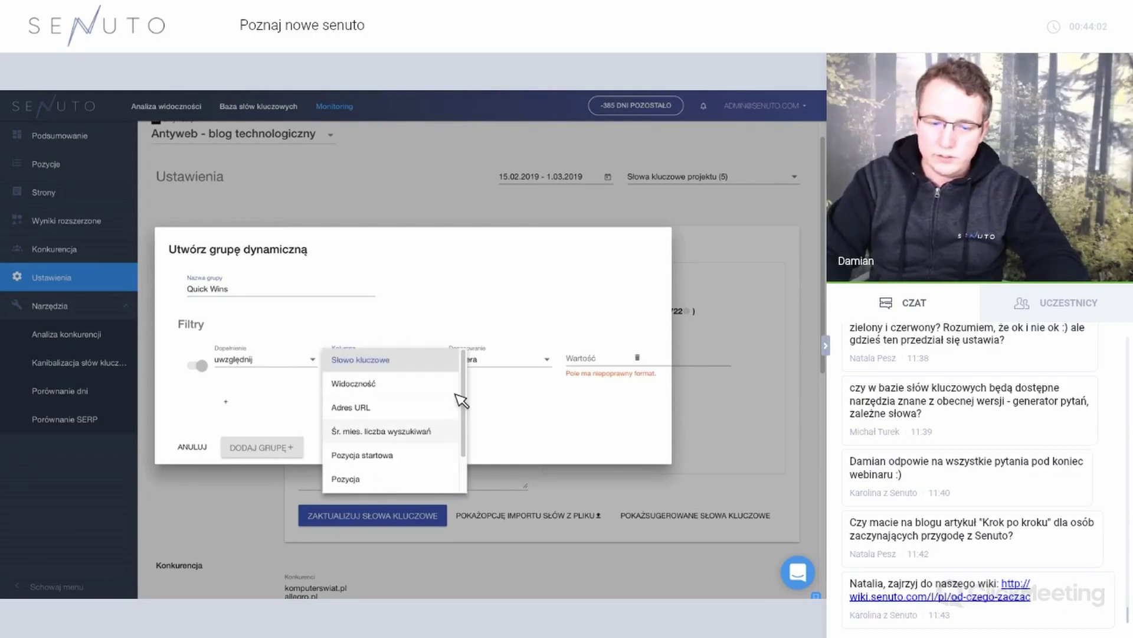
{"action": "left_click", "coordinate": [502, 367]}
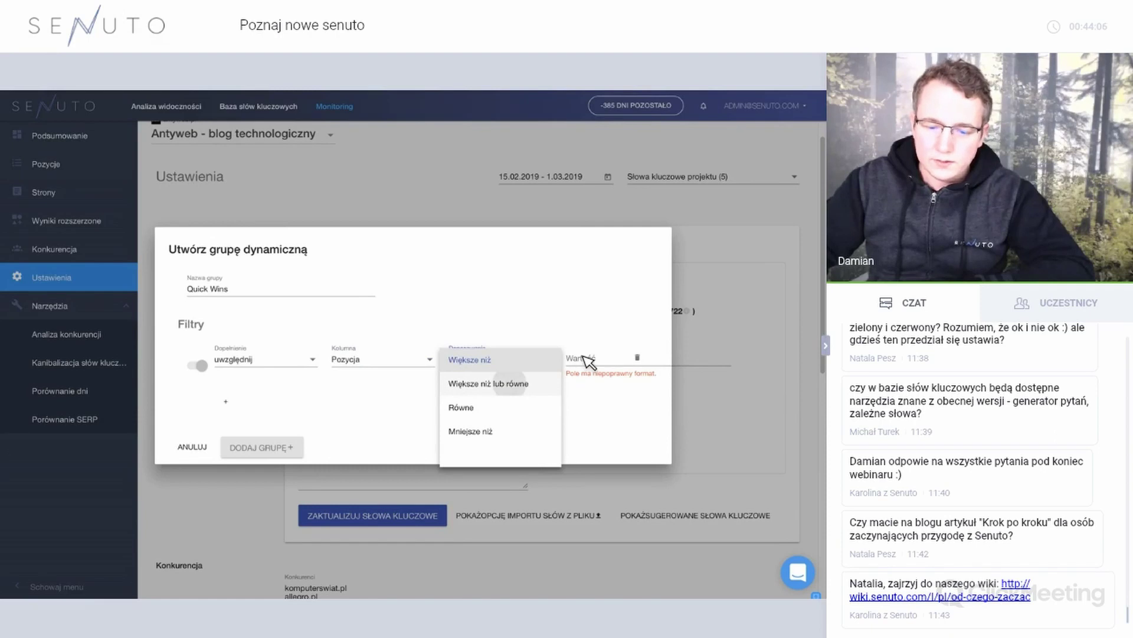
{"action": "left_click", "coordinate": [509, 383]}
{"action": "left_click", "coordinate": [535, 361]}
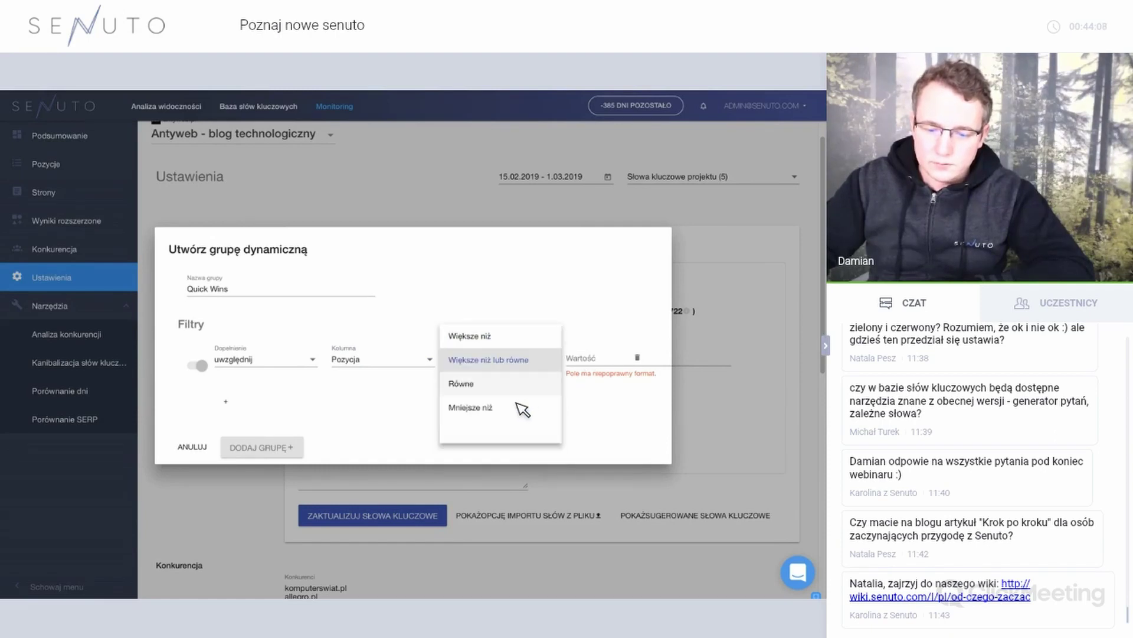
{"action": "key", "text": "Down"}
{"action": "key", "text": "Down"}
{"action": "key", "text": "Return"}
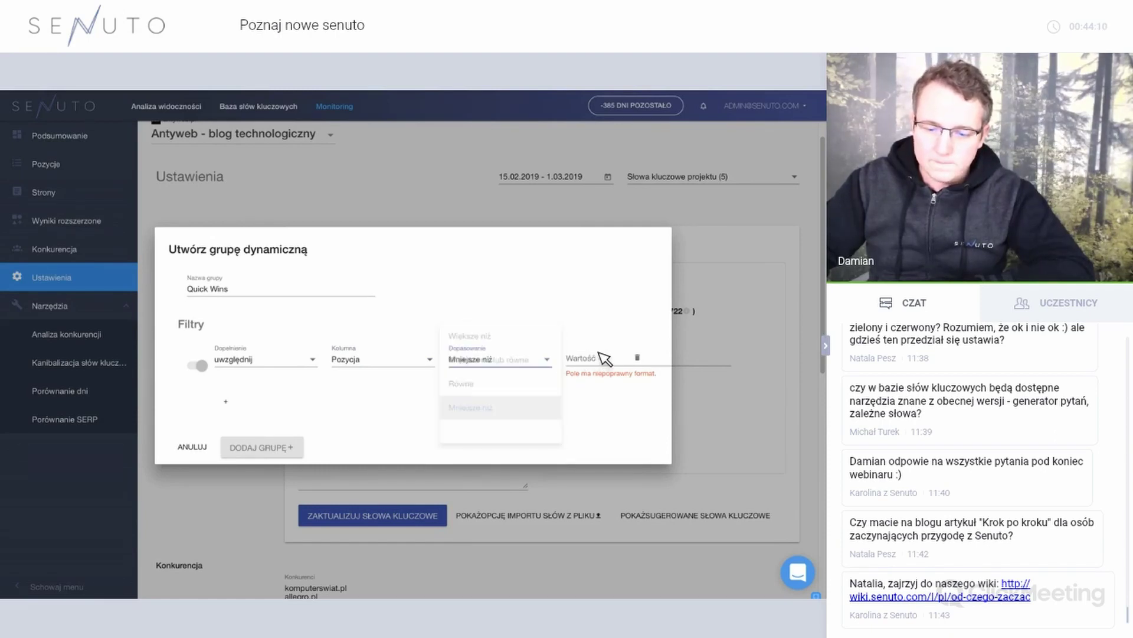
{"action": "left_click", "coordinate": [601, 359]}
{"action": "type", "text": "10"}
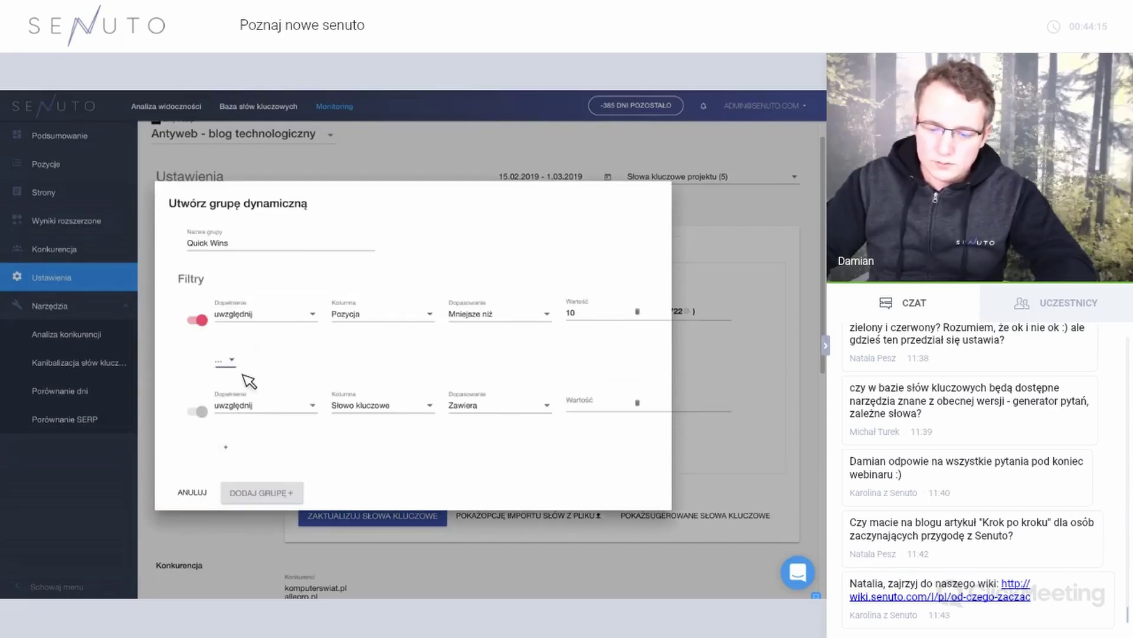
Add a second Pozycja filter with threshold 4 for positions greater than 4.
{"action": "left_click", "coordinate": [247, 383]}
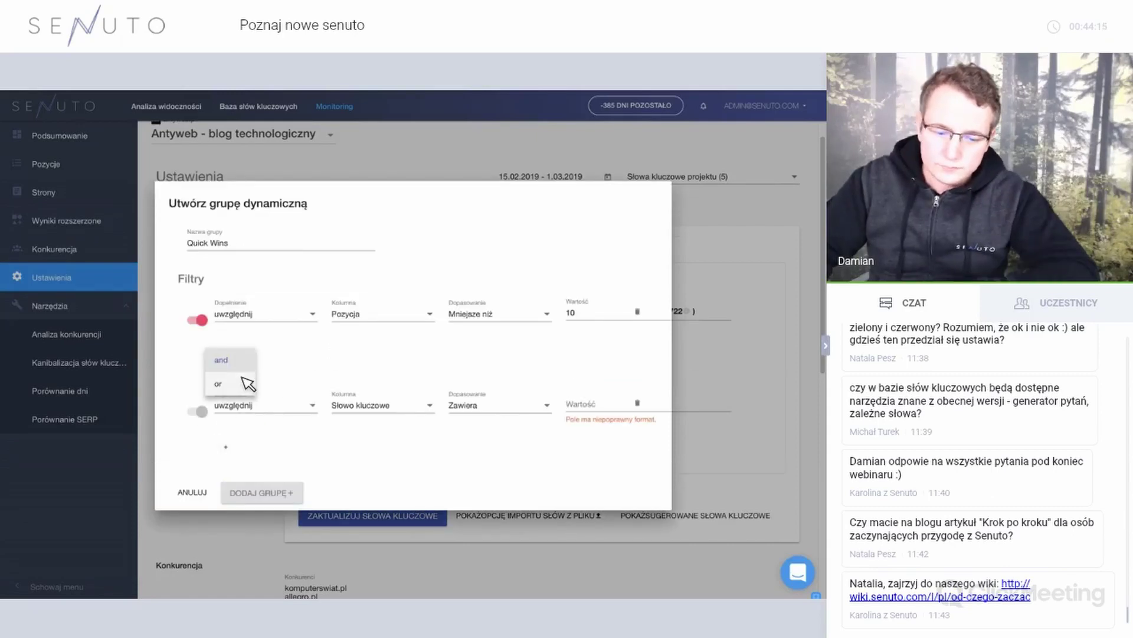
{"action": "left_click", "coordinate": [291, 416]}
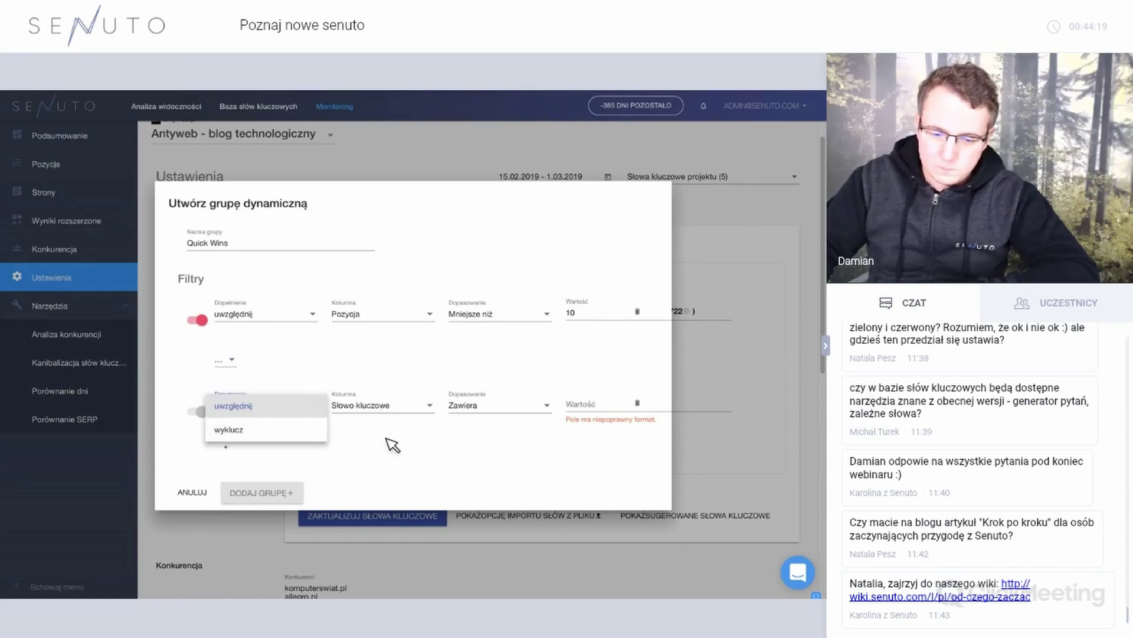
{"action": "left_click", "coordinate": [384, 406]}
{"action": "key", "text": "Down"}
{"action": "key", "text": "Return"}
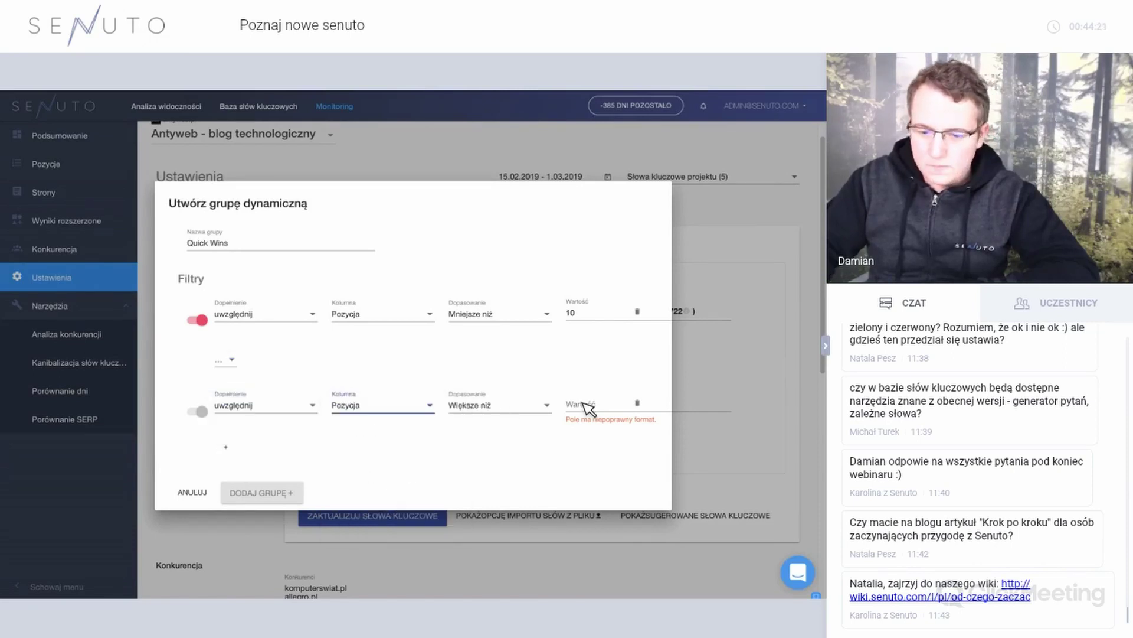
{"action": "left_click", "coordinate": [590, 406]}
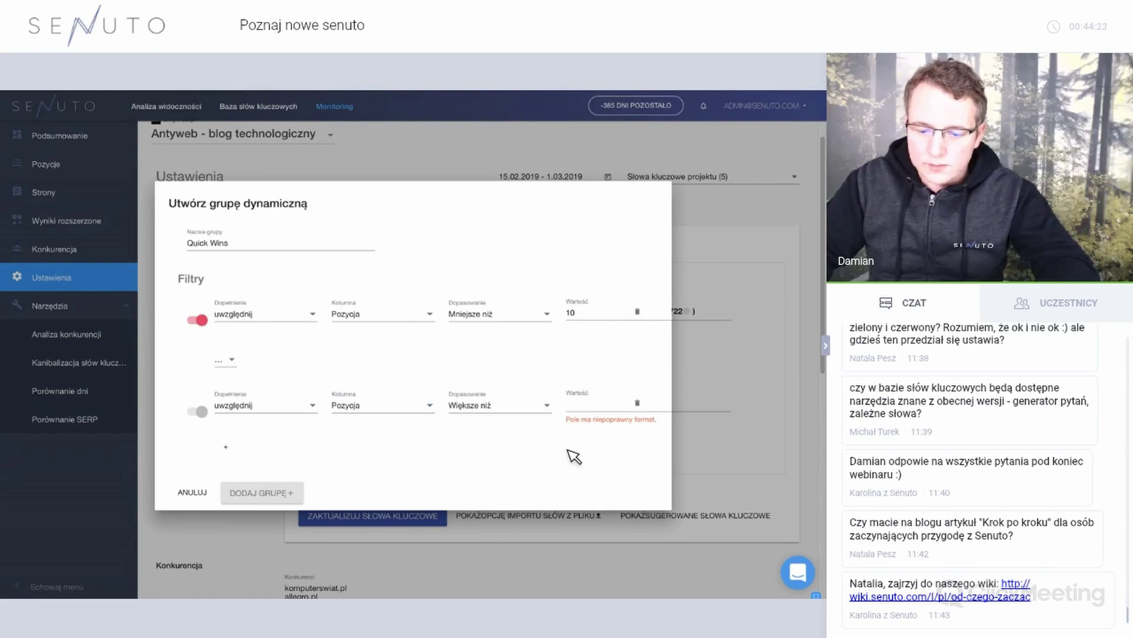
{"action": "type", "text": "4"}
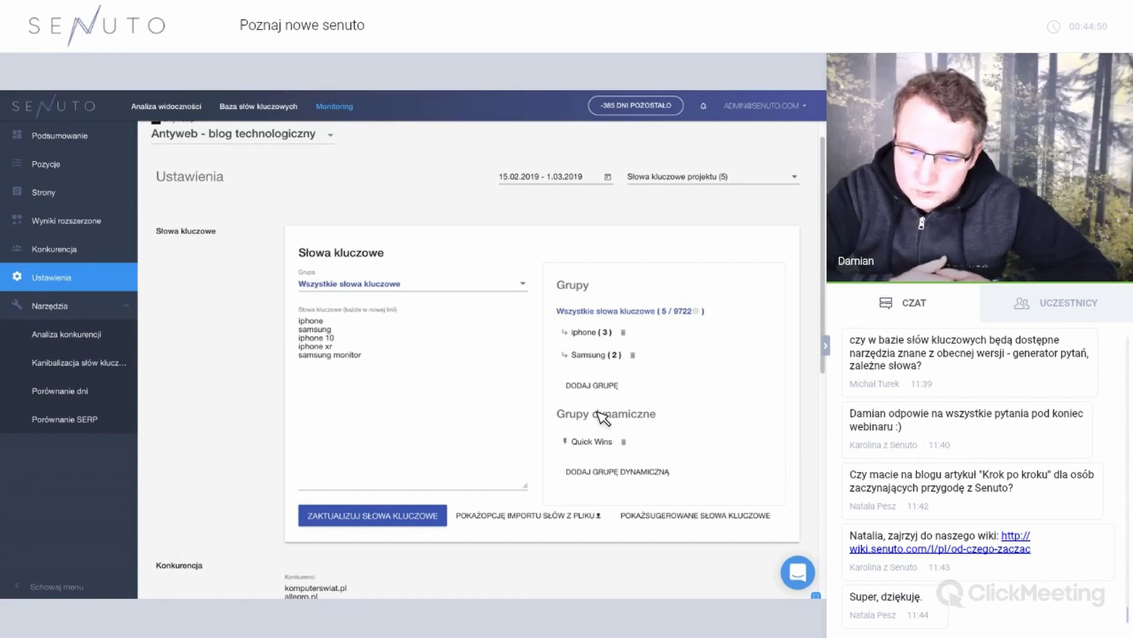
Show suggested competitors such as youtube.com and allegro.pl and scroll through the Sugerowani konkurenci table.
{"action": "scroll", "coordinate": [599, 416], "scroll_direction": "down", "scroll_amount": 5}
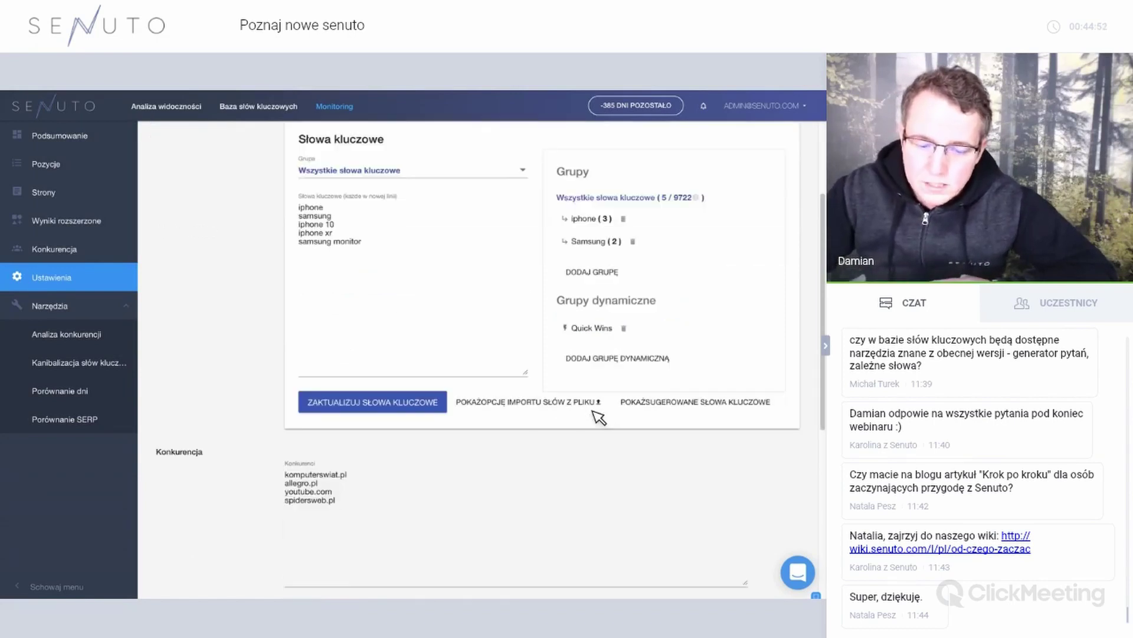
{"action": "scroll", "coordinate": [597, 412], "scroll_direction": "down", "scroll_amount": 3}
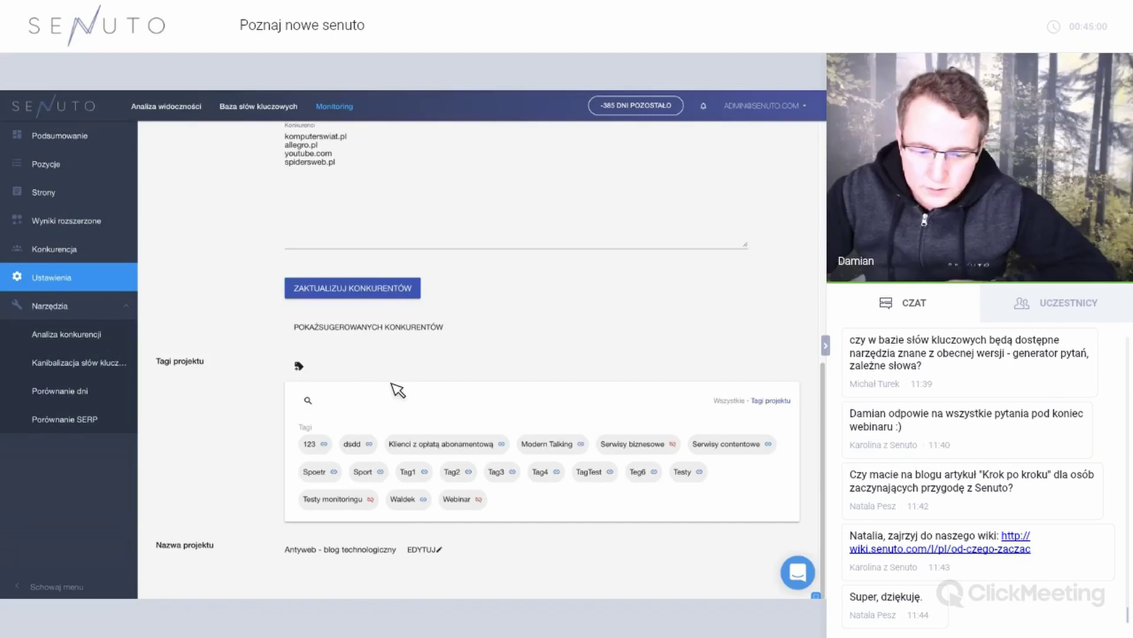
{"action": "scroll", "coordinate": [413, 393], "scroll_direction": "up", "scroll_amount": 1}
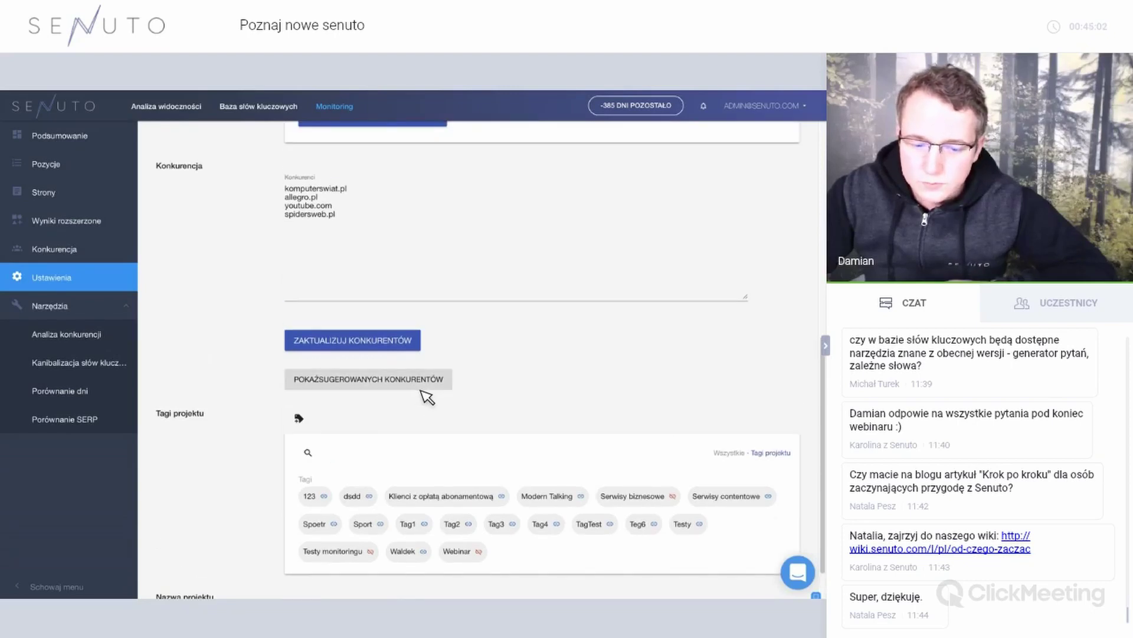
{"action": "left_click", "coordinate": [450, 381]}
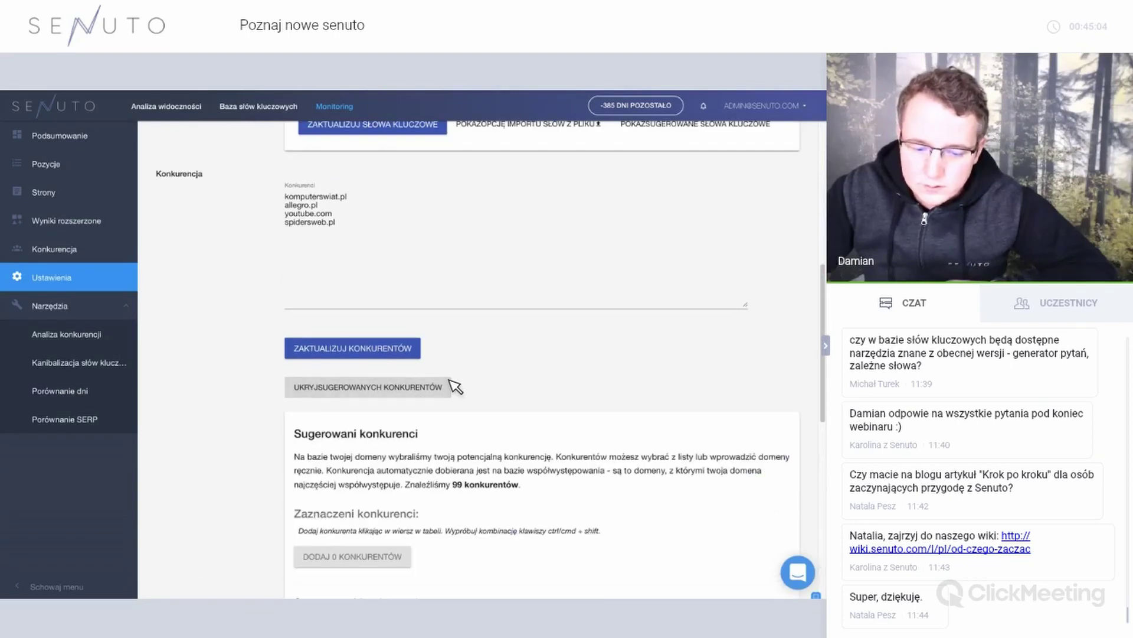
{"action": "scroll", "coordinate": [456, 386], "scroll_direction": "down", "scroll_amount": 4}
{"action": "scroll", "coordinate": [456, 386], "scroll_direction": "up", "scroll_amount": 7}
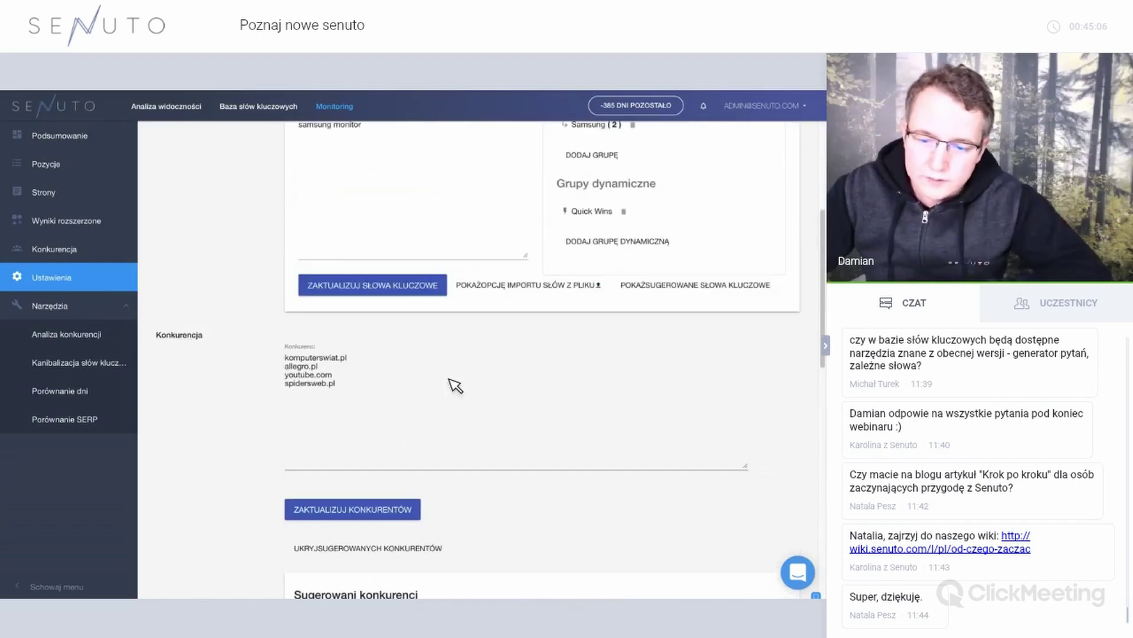
{"action": "scroll", "coordinate": [456, 387], "scroll_direction": "down", "scroll_amount": 5}
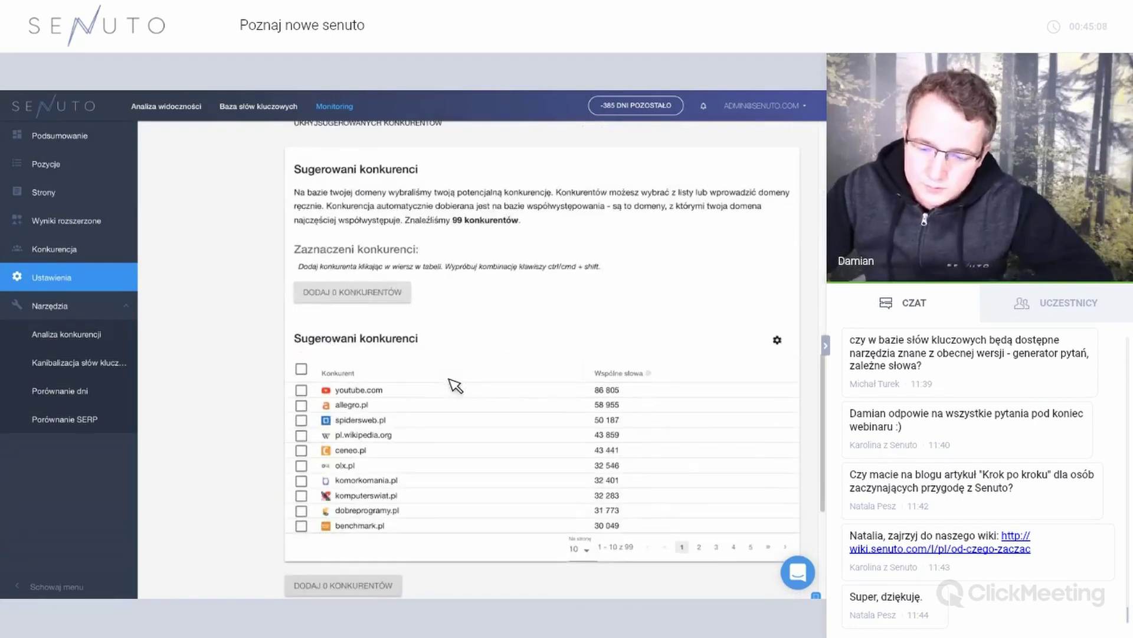
{"action": "scroll", "coordinate": [441, 390], "scroll_direction": "up", "scroll_amount": 5}
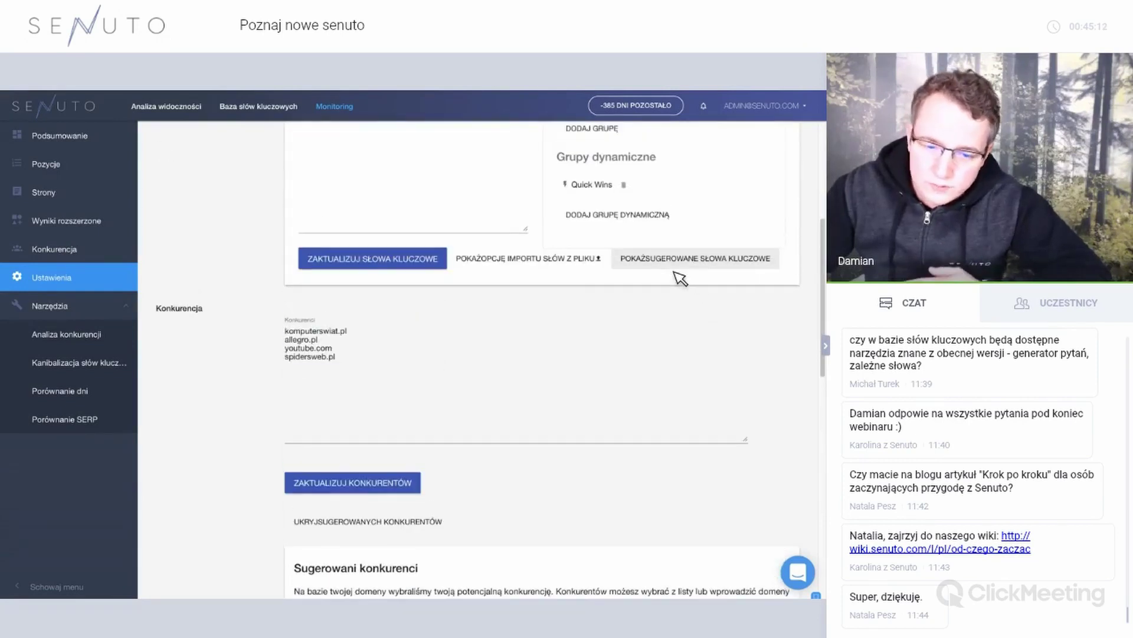
{"action": "scroll", "coordinate": [679, 278], "scroll_direction": "up", "scroll_amount": 2}
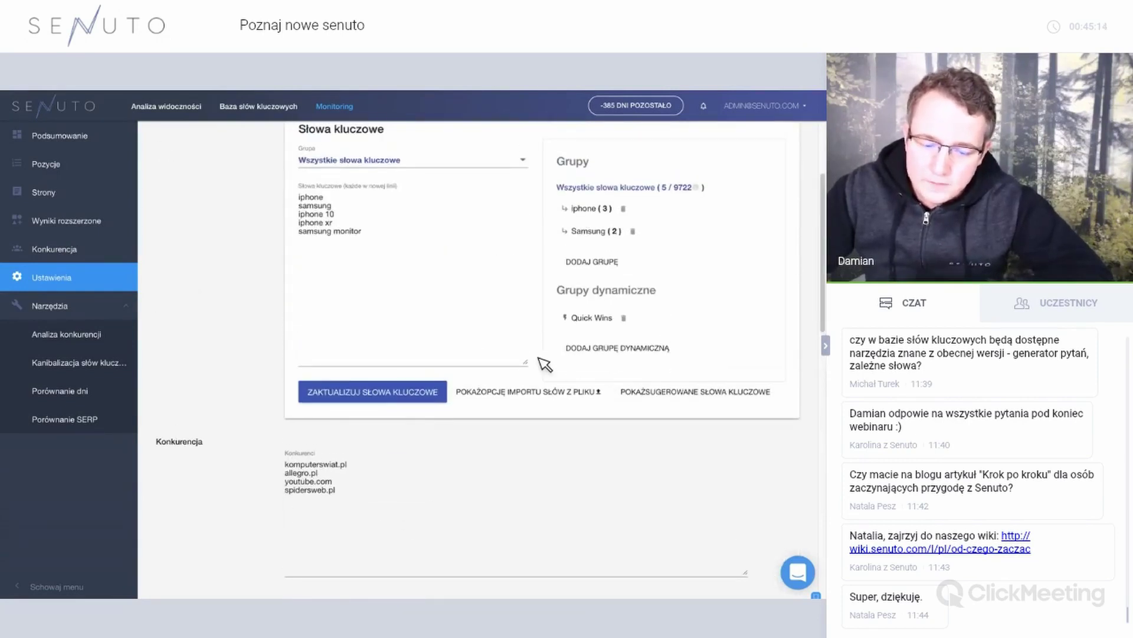
{"action": "scroll", "coordinate": [545, 364], "scroll_direction": "down", "scroll_amount": 5}
{"action": "scroll", "coordinate": [544, 364], "scroll_direction": "down", "scroll_amount": 2}
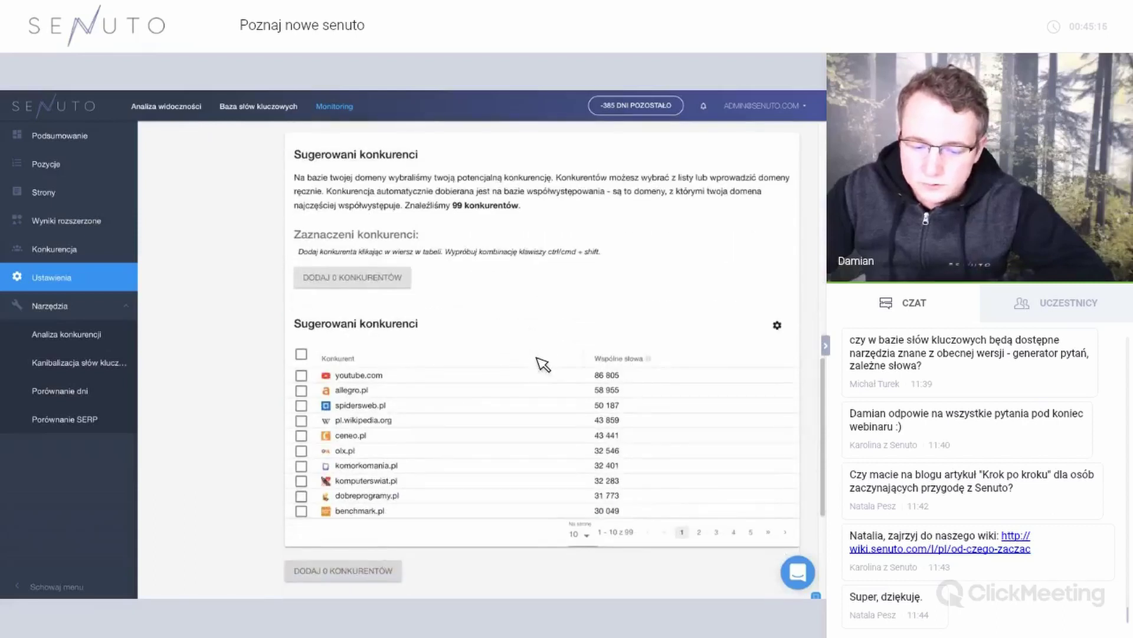
{"action": "scroll", "coordinate": [543, 365], "scroll_direction": "up", "scroll_amount": 7}
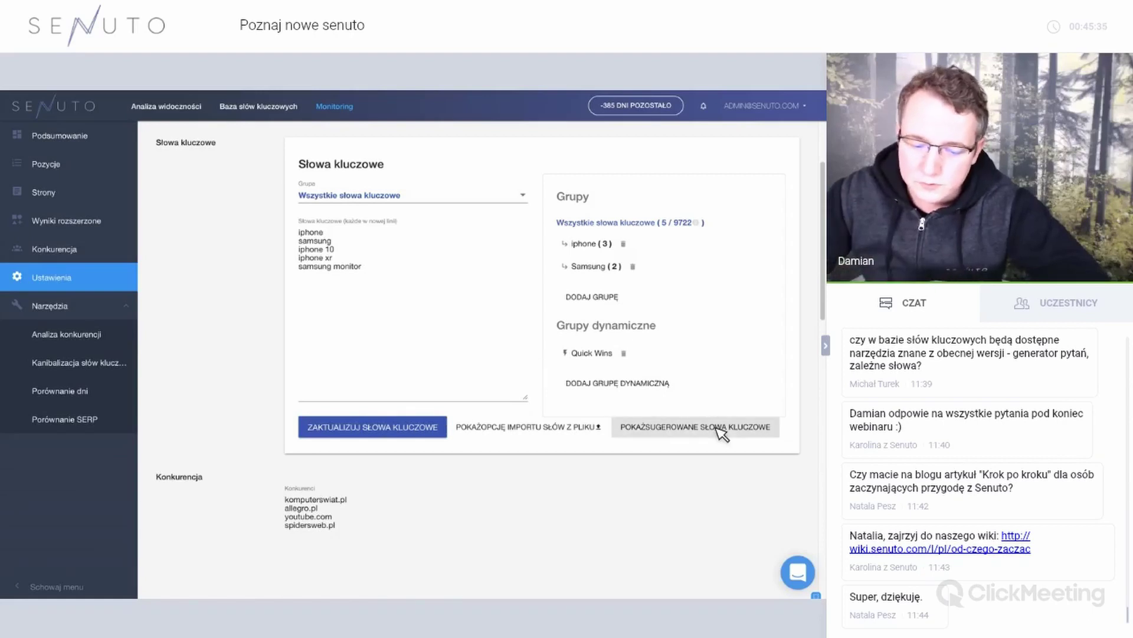
{"action": "left_click", "coordinate": [702, 108]}
{"action": "left_click", "coordinate": [519, 127]}
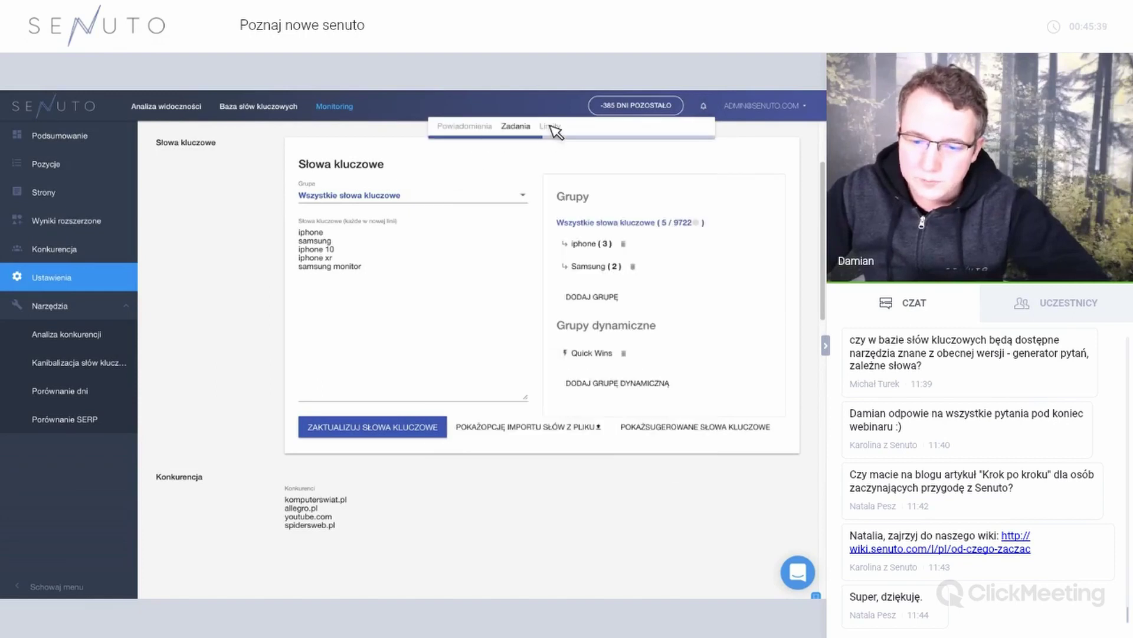
{"action": "left_click", "coordinate": [550, 127]}
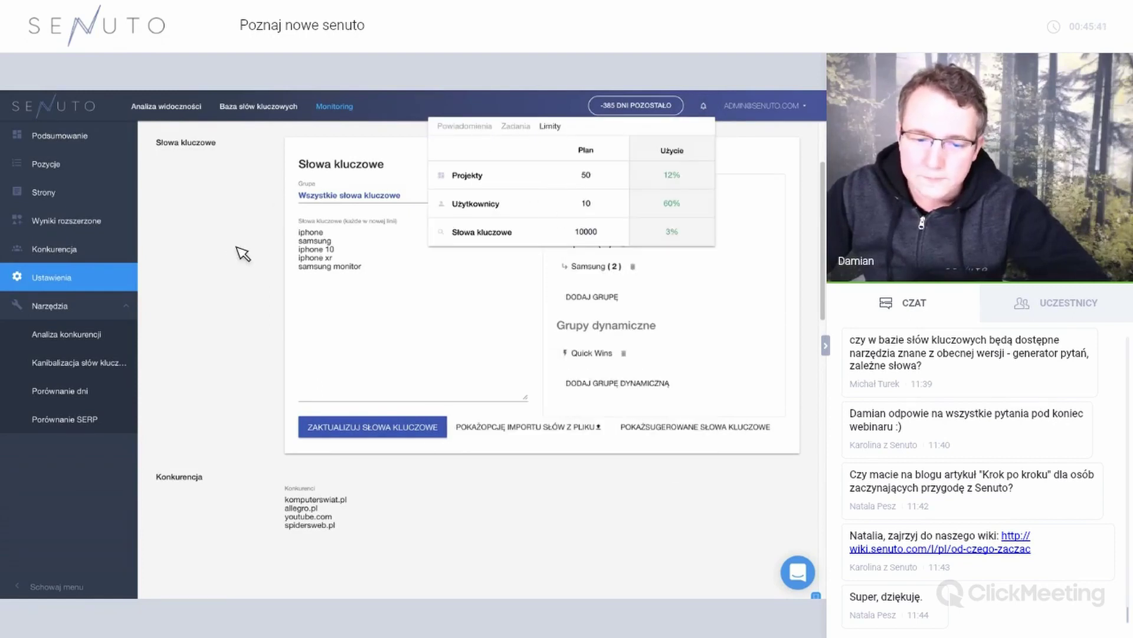
{"action": "left_click", "coordinate": [148, 319]}
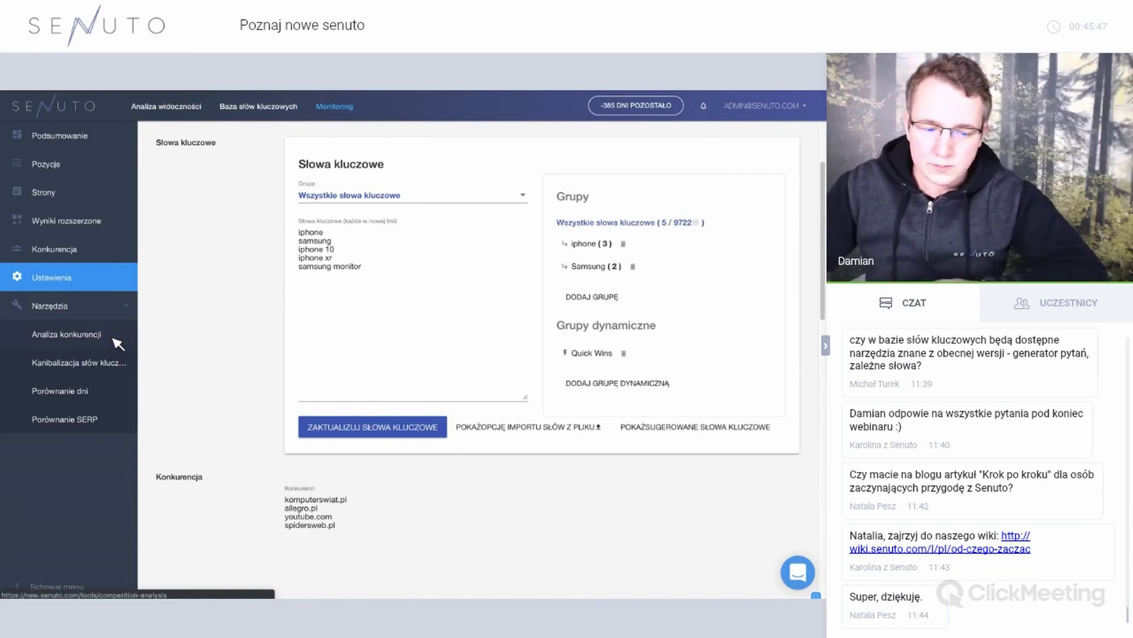
{"action": "left_click", "coordinate": [115, 343]}
Choose Antyweb and the shared-keywords option in Analiza konkurencji, then open Kanibalizacja słów kluczowych.
{"action": "left_click", "coordinate": [245, 212]}
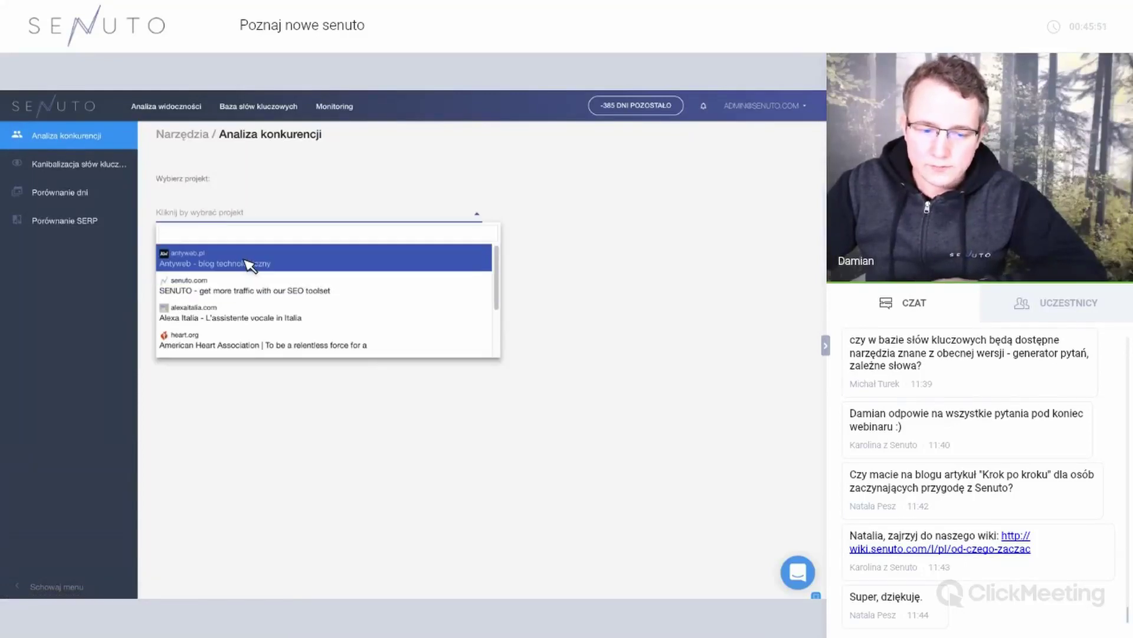
{"action": "left_click", "coordinate": [245, 265]}
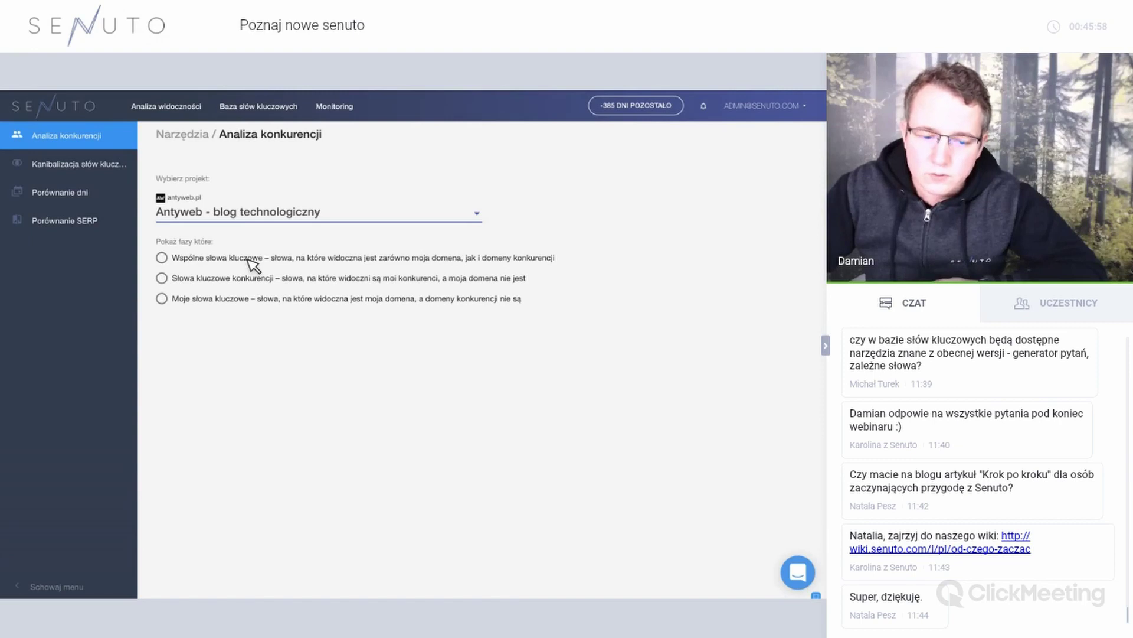
{"action": "left_click", "coordinate": [249, 259]}
{"action": "left_click", "coordinate": [114, 166]}
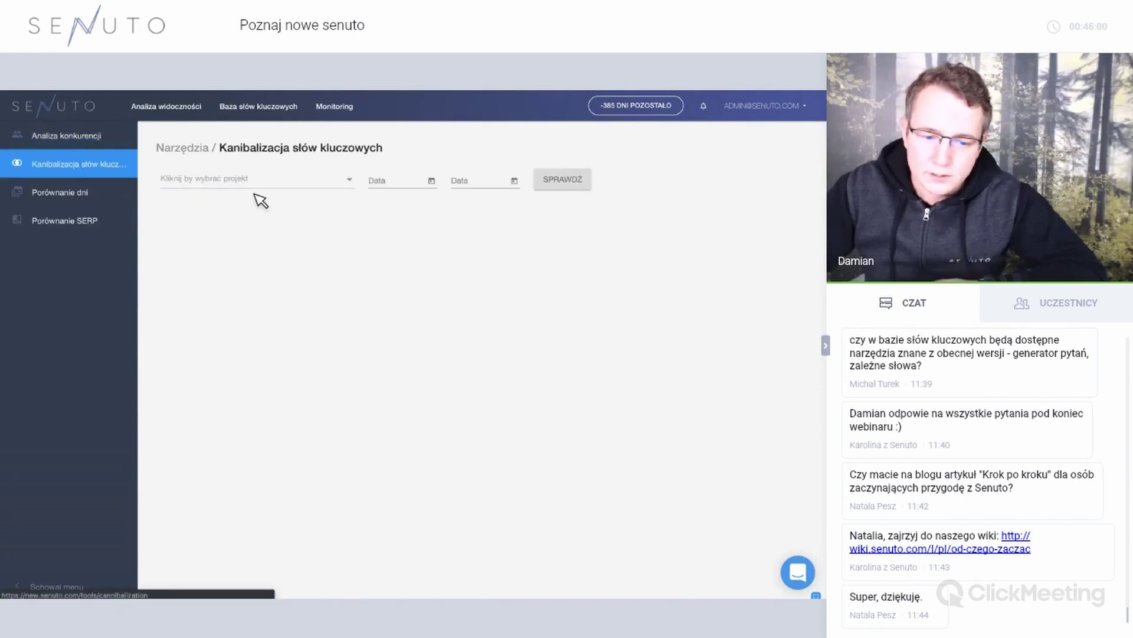
Select the Money project and run the cannibalization check.
{"action": "left_click", "coordinate": [255, 193]}
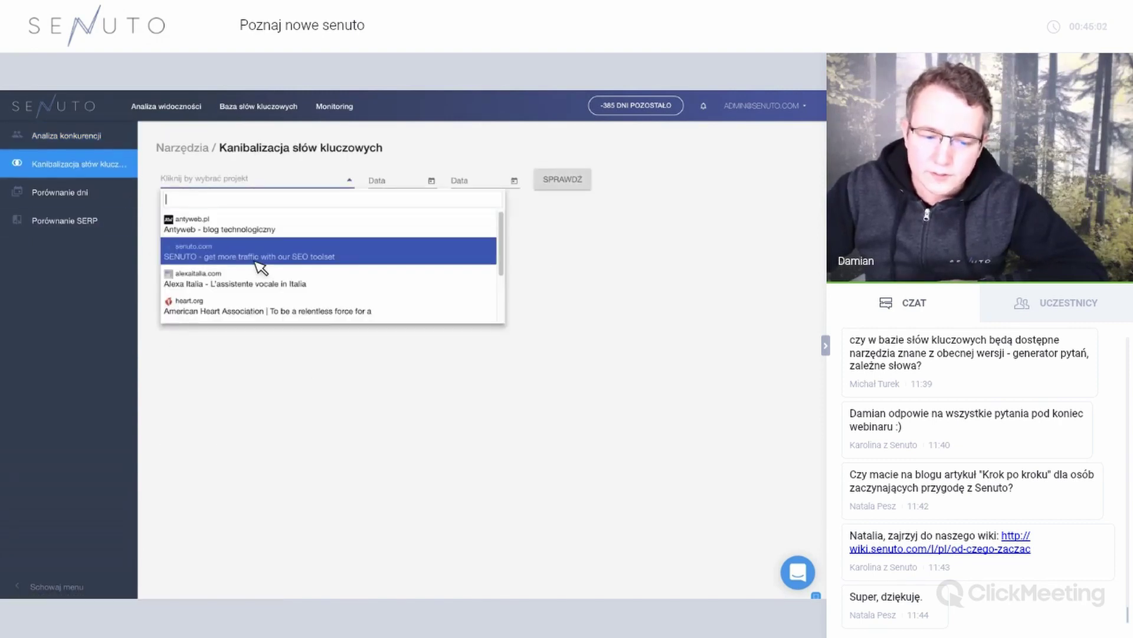
{"action": "scroll", "coordinate": [259, 267], "scroll_direction": "down", "scroll_amount": 2}
{"action": "left_click", "coordinate": [340, 255]}
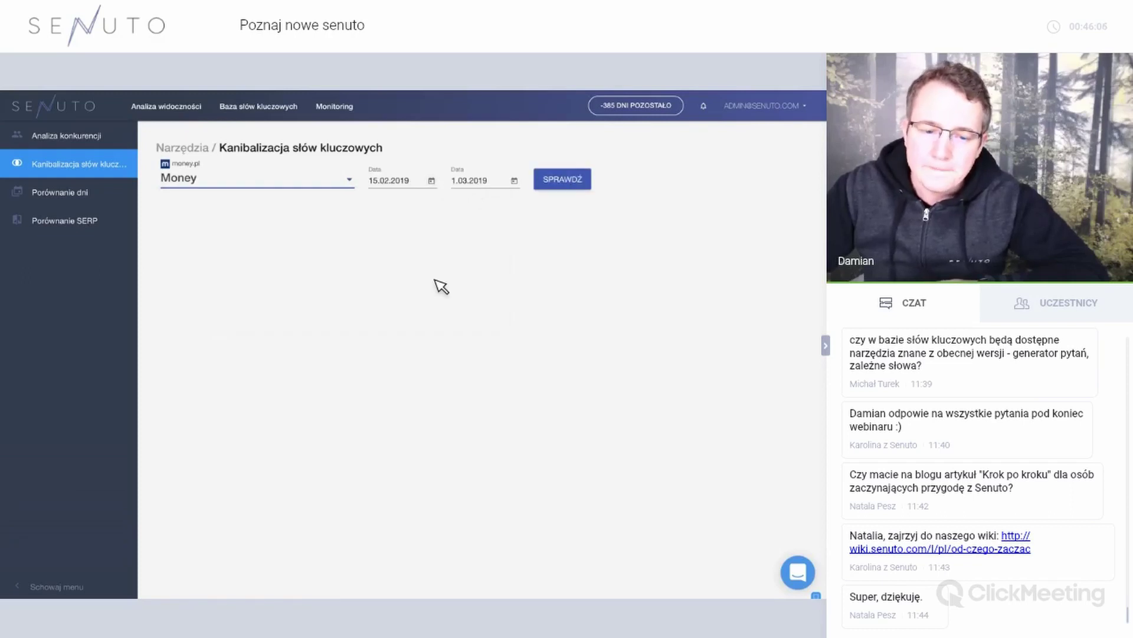
{"action": "key", "text": "Return"}
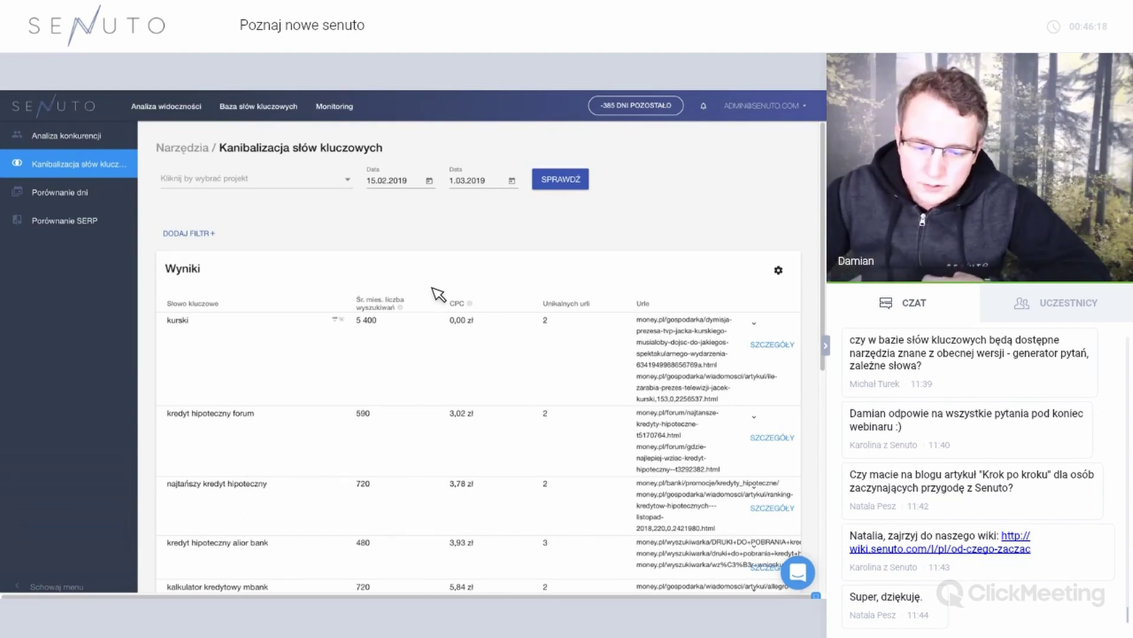
Set the start date to 3.02.2019 and rerun the check through 1.03.2019.
{"action": "scroll", "coordinate": [440, 266], "scroll_direction": "down", "scroll_amount": 3}
{"action": "scroll", "coordinate": [437, 195], "scroll_direction": "up", "scroll_amount": 3}
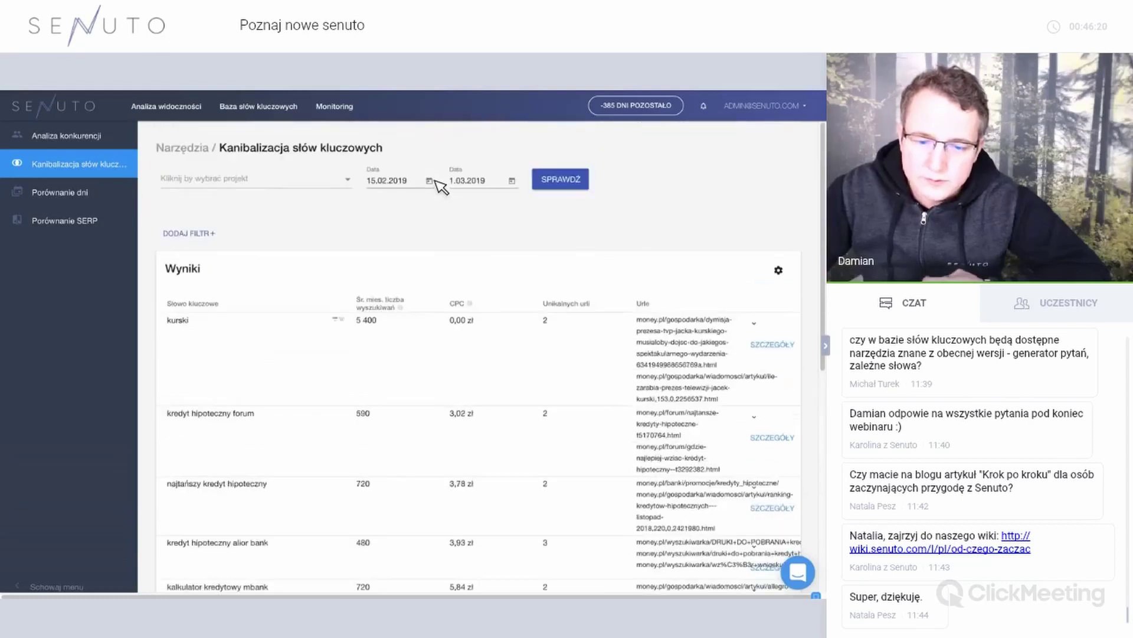
{"action": "left_click", "coordinate": [393, 180]}
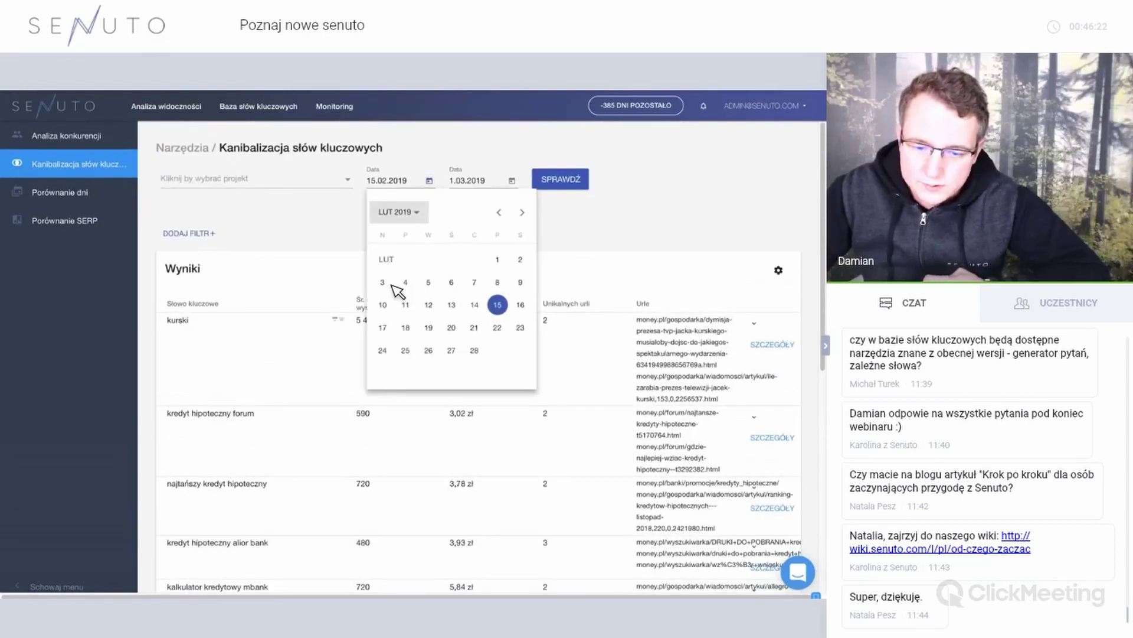
{"action": "left_click", "coordinate": [379, 281]}
{"action": "left_click", "coordinate": [565, 186]}
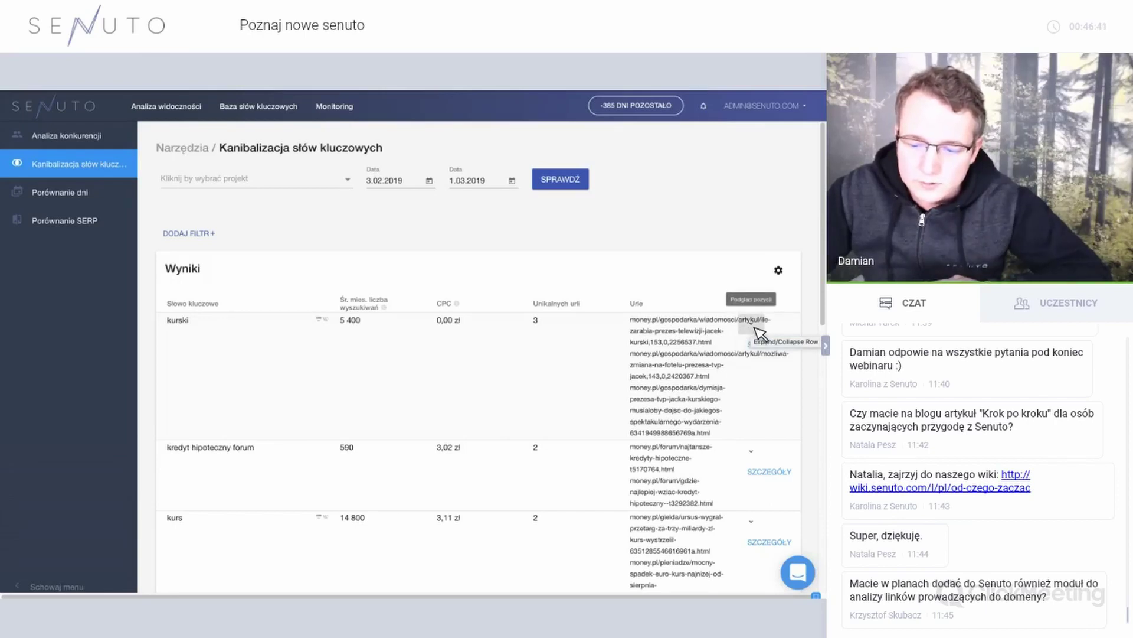
Open the cannibalization details for the keyword kurski and browse them.
{"action": "left_click", "coordinate": [767, 346]}
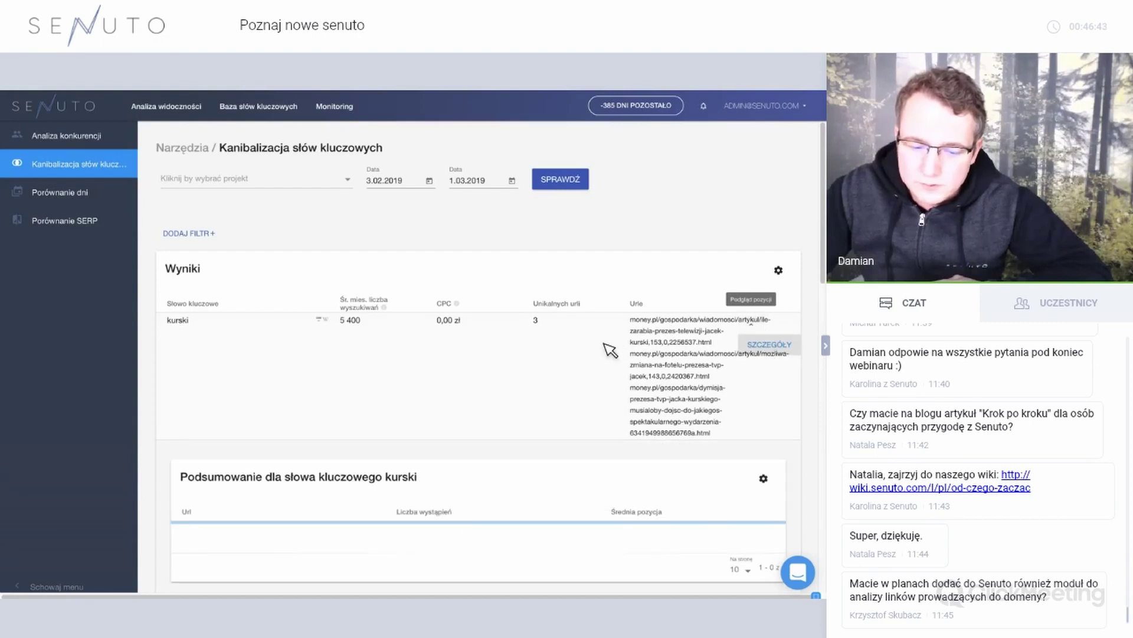
{"action": "scroll", "coordinate": [337, 402], "scroll_direction": "down", "scroll_amount": 2}
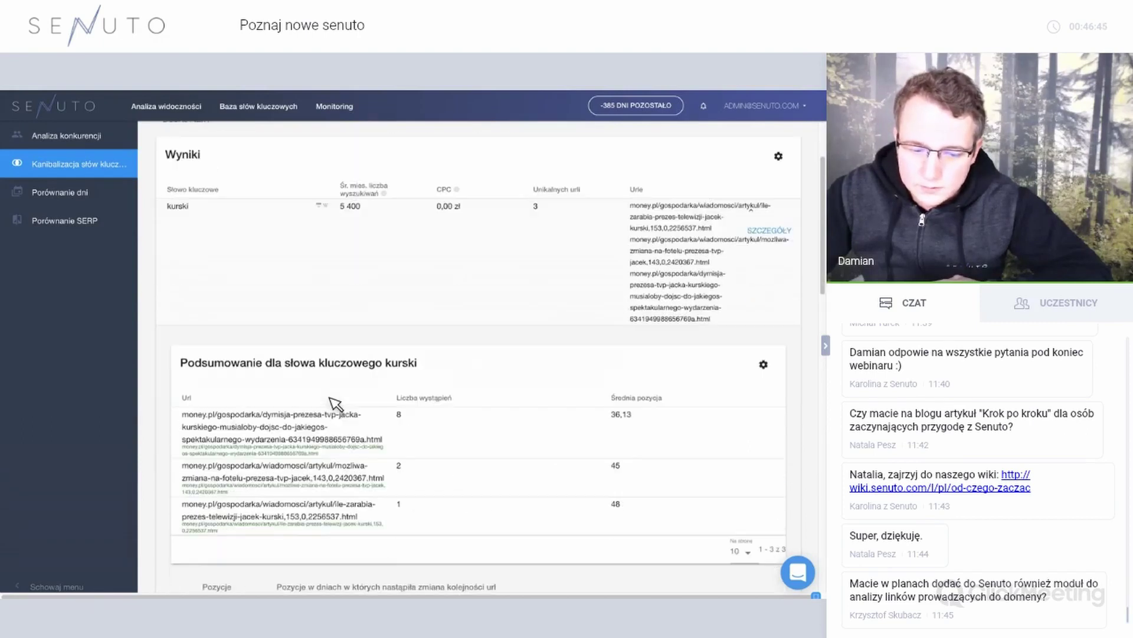
{"action": "scroll", "coordinate": [416, 366], "scroll_direction": "down", "scroll_amount": 1}
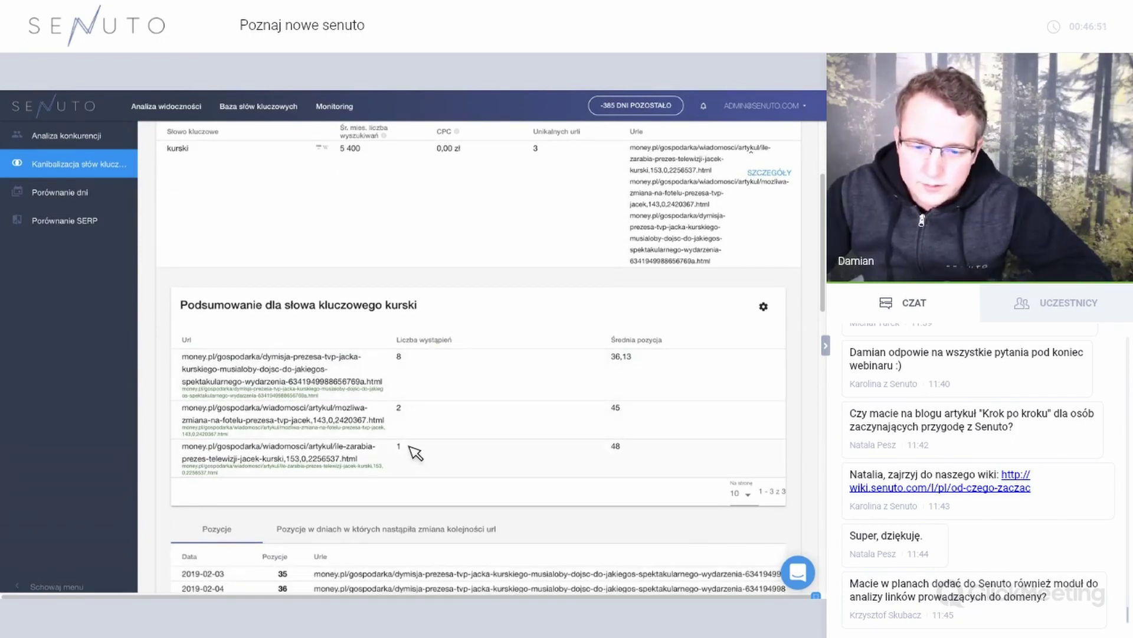
{"action": "scroll", "coordinate": [465, 289], "scroll_direction": "up", "scroll_amount": 2}
{"action": "scroll", "coordinate": [484, 307], "scroll_direction": "up", "scroll_amount": 2}
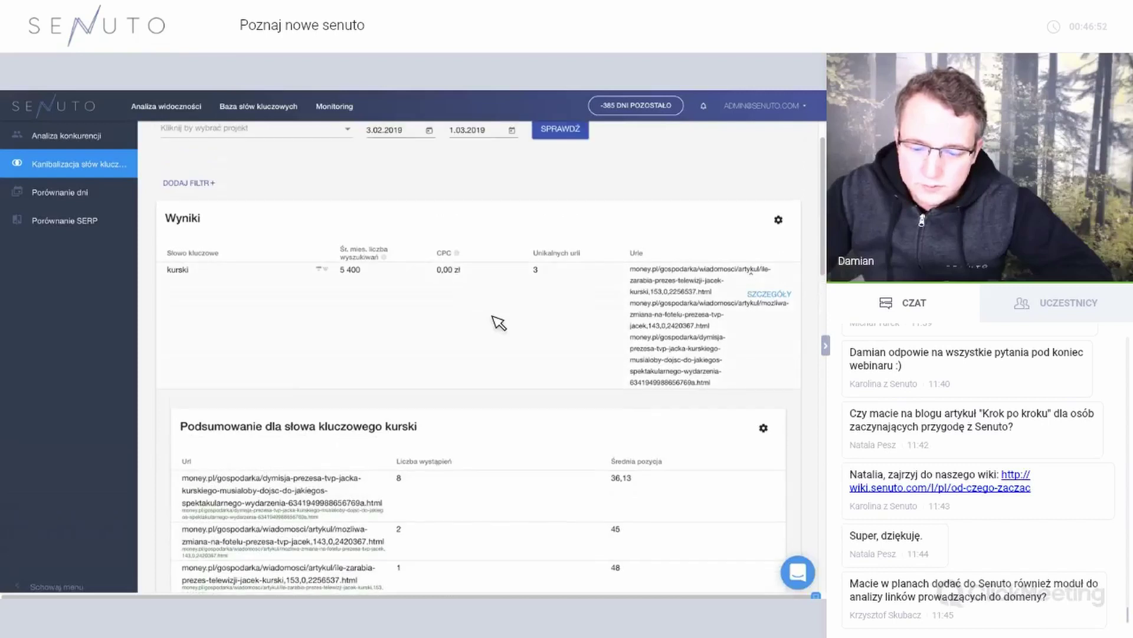
{"action": "scroll", "coordinate": [590, 378], "scroll_direction": "down", "scroll_amount": 3}
{"action": "scroll", "coordinate": [634, 359], "scroll_direction": "down", "scroll_amount": 1}
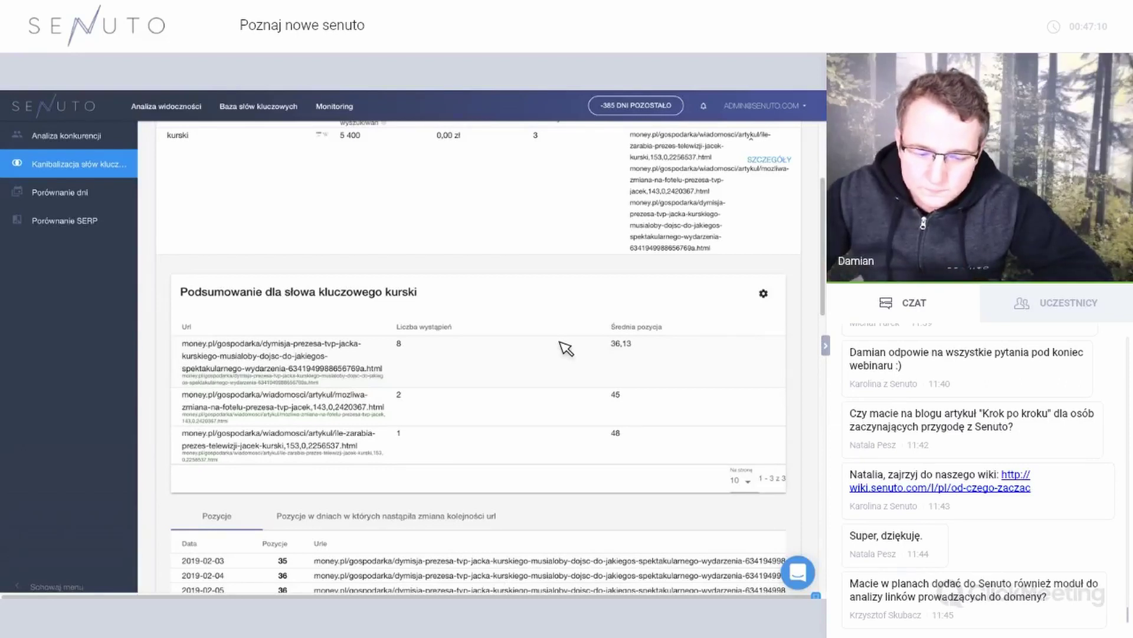
{"action": "scroll", "coordinate": [417, 354], "scroll_direction": "down", "scroll_amount": 4}
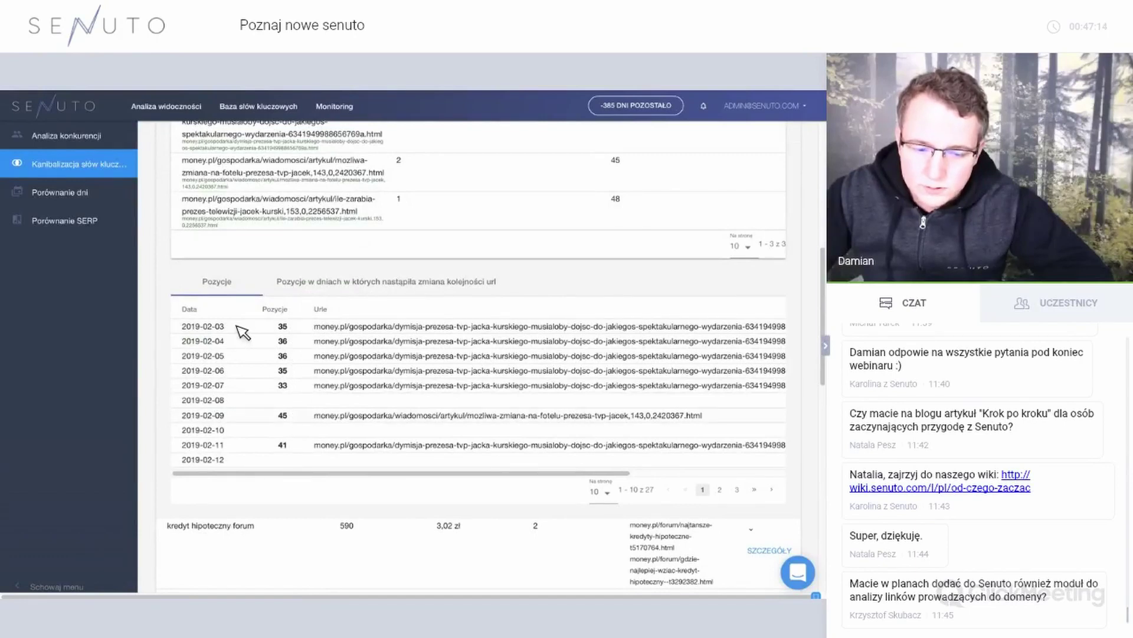
{"action": "scroll", "coordinate": [262, 384], "scroll_direction": "down", "scroll_amount": 1}
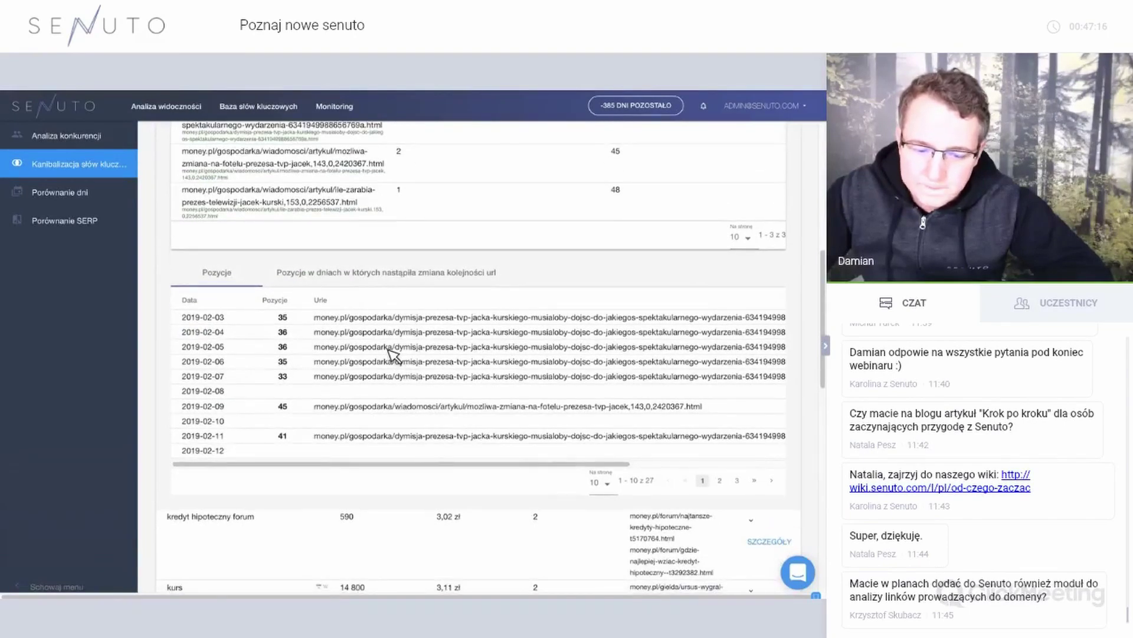
Limit the kurski positions to days when the ranking URL order changed.
{"action": "left_click", "coordinate": [366, 272]}
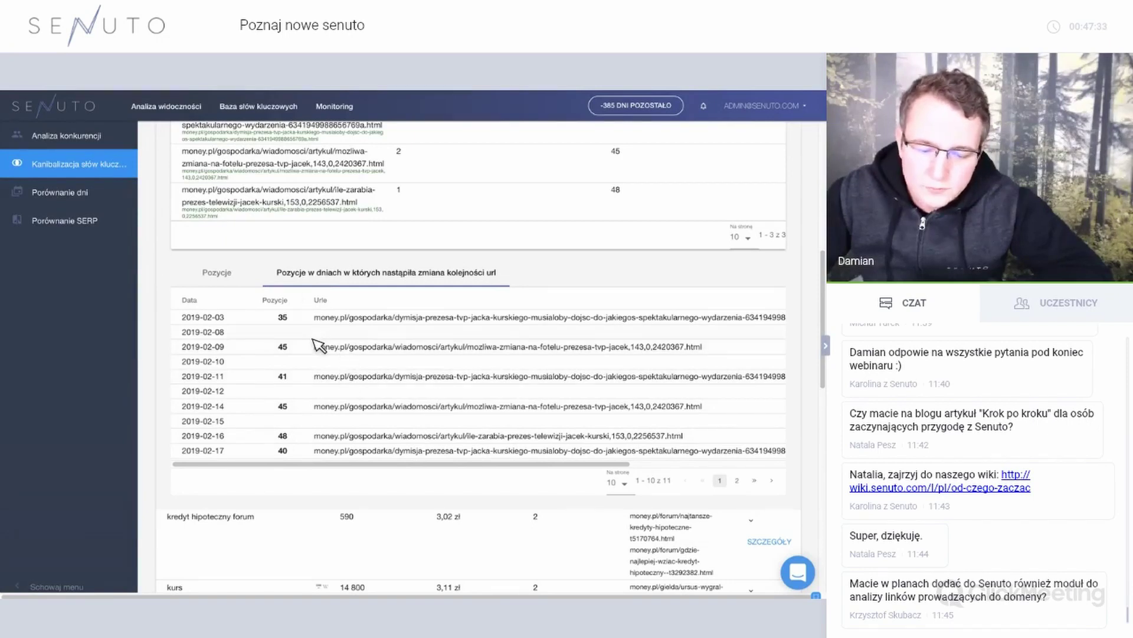
{"action": "scroll", "coordinate": [318, 345], "scroll_direction": "down", "scroll_amount": 2}
{"action": "scroll", "coordinate": [318, 346], "scroll_direction": "up", "scroll_amount": 3}
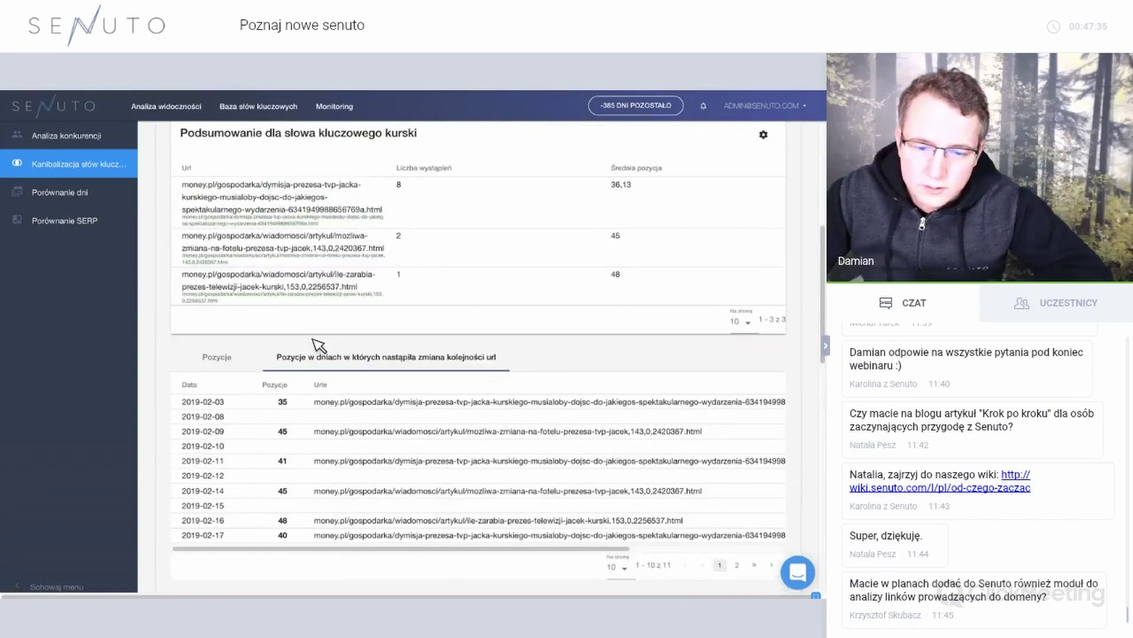
{"action": "scroll", "coordinate": [319, 345], "scroll_direction": "up", "scroll_amount": 2}
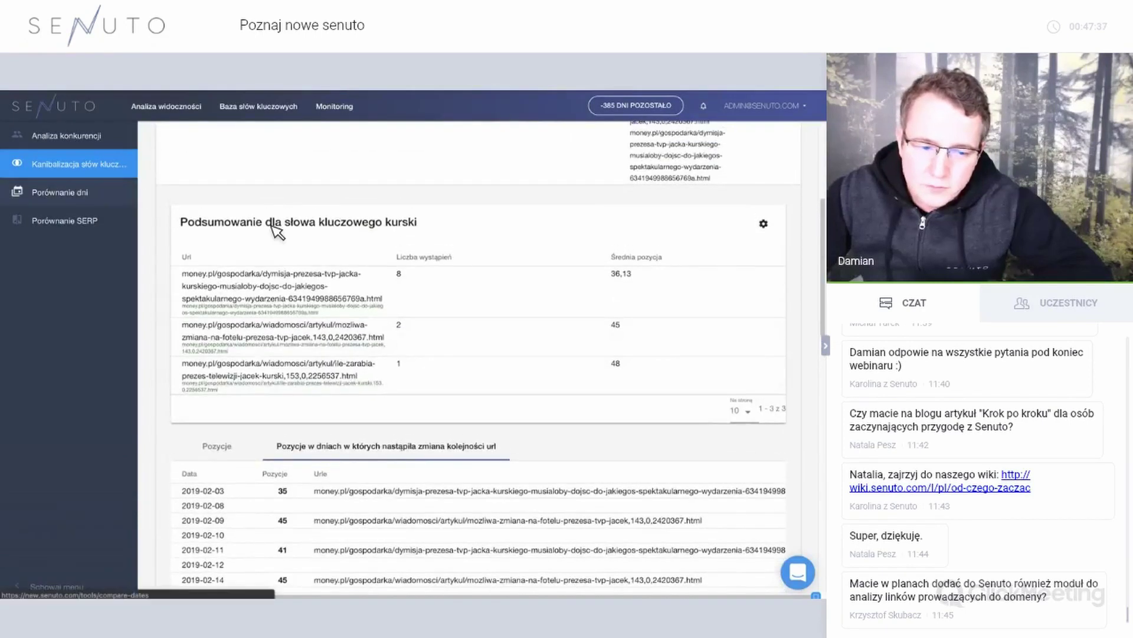
Choose the Antyweb project, add a third date slot, and set the second date to 17.02.2019.
{"action": "left_click", "coordinate": [273, 194]}
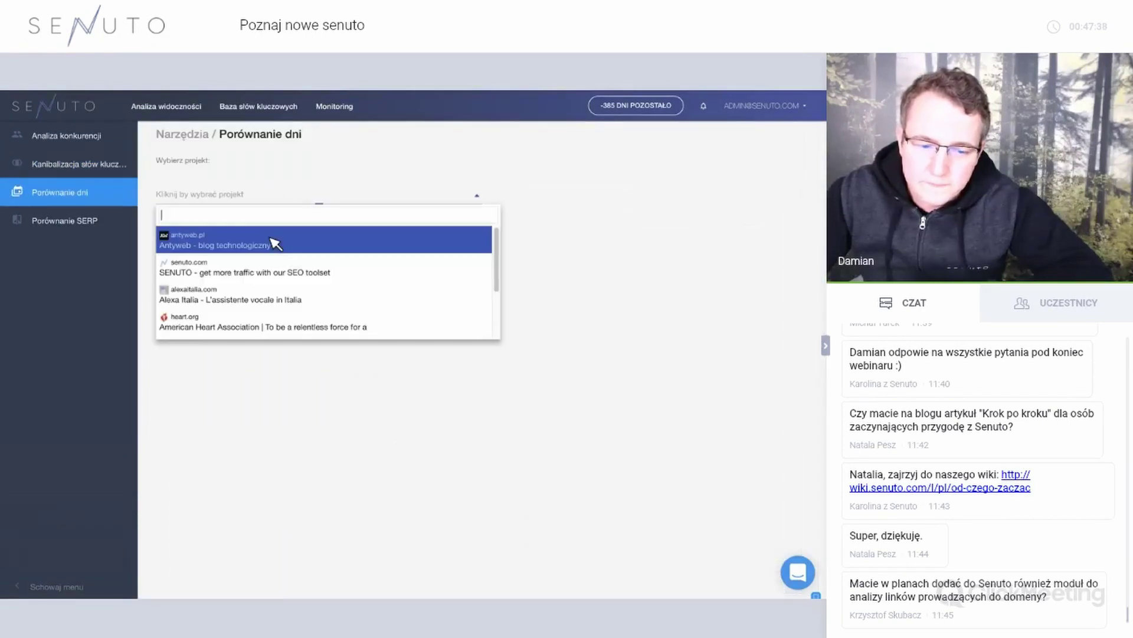
{"action": "left_click", "coordinate": [269, 247]}
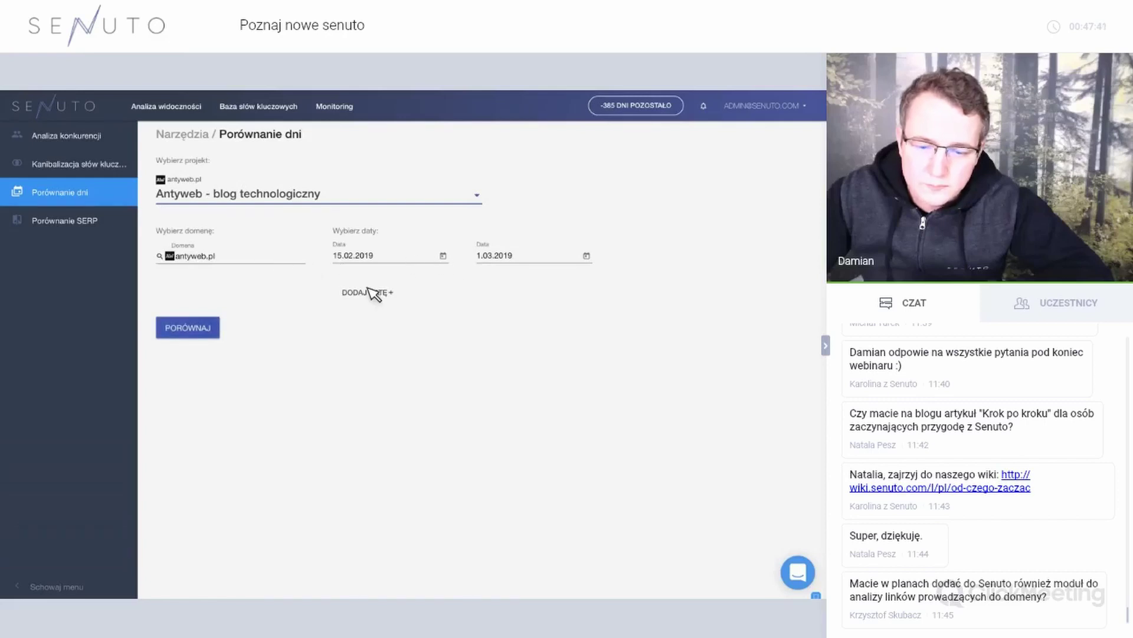
{"action": "left_click", "coordinate": [403, 295]}
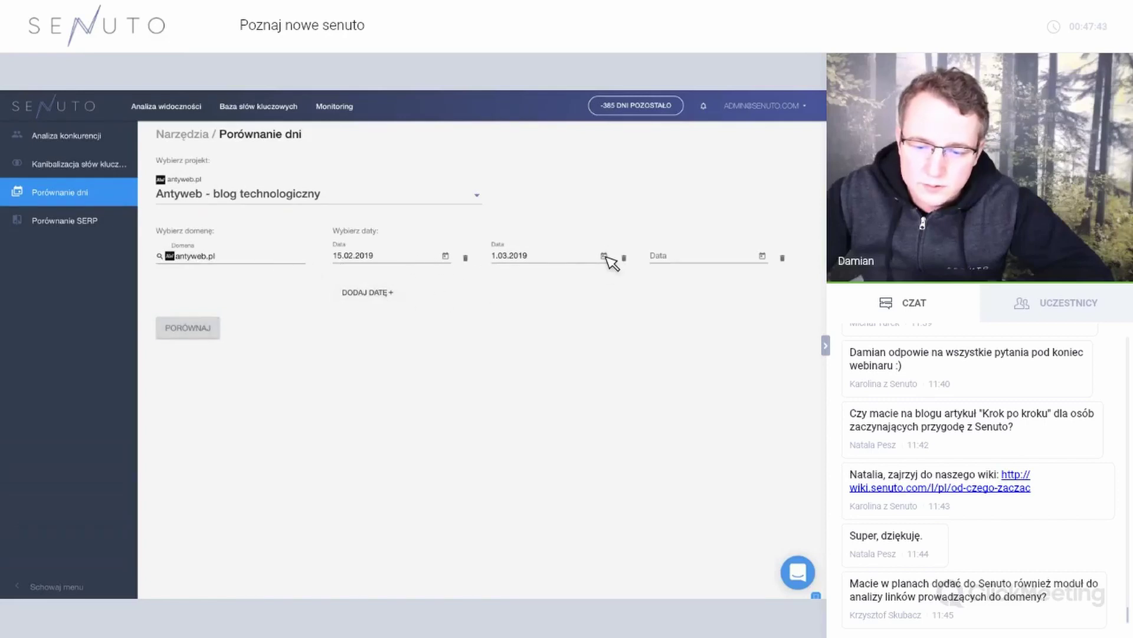
{"action": "left_click", "coordinate": [604, 256]}
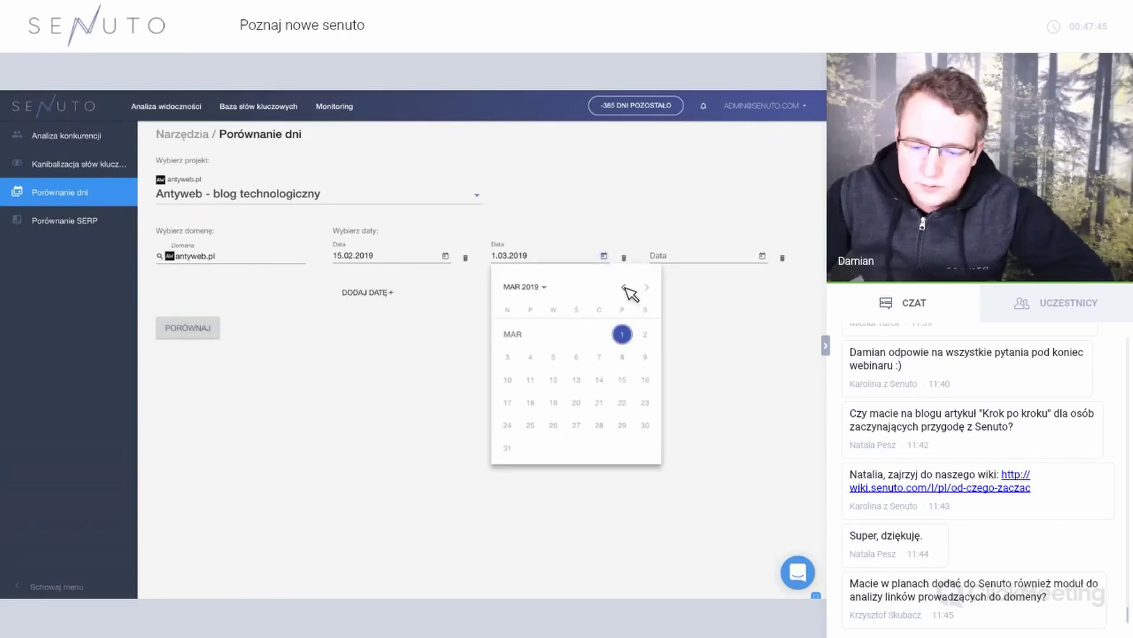
{"action": "left_click", "coordinate": [623, 287]}
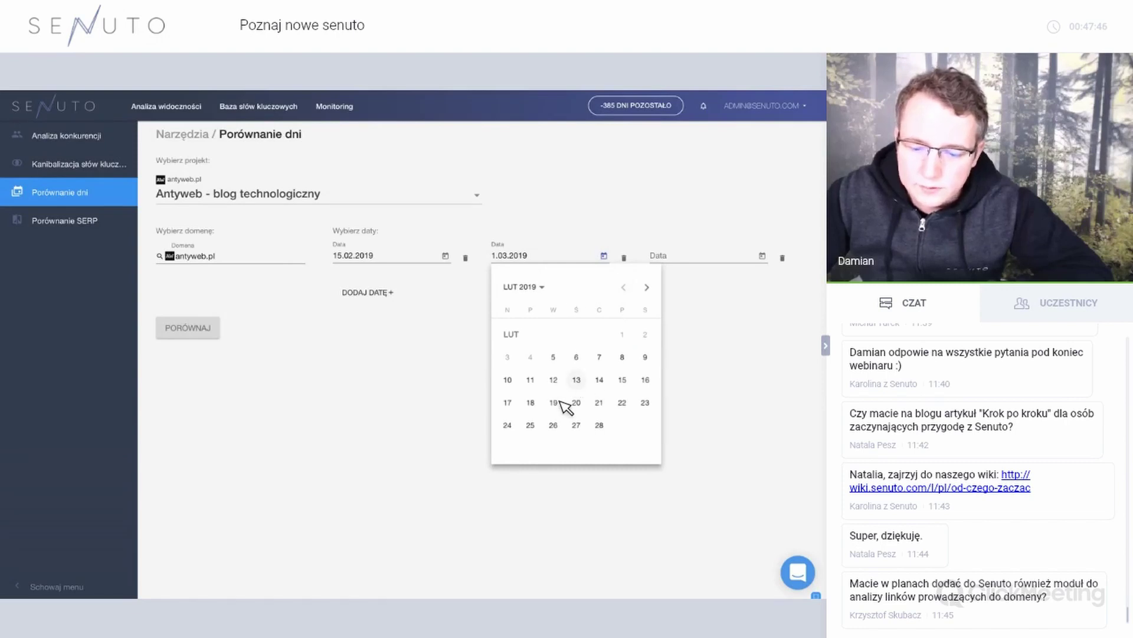
Set the third date to 26.02.2019 and run the day comparison.
{"action": "left_click", "coordinate": [763, 256]}
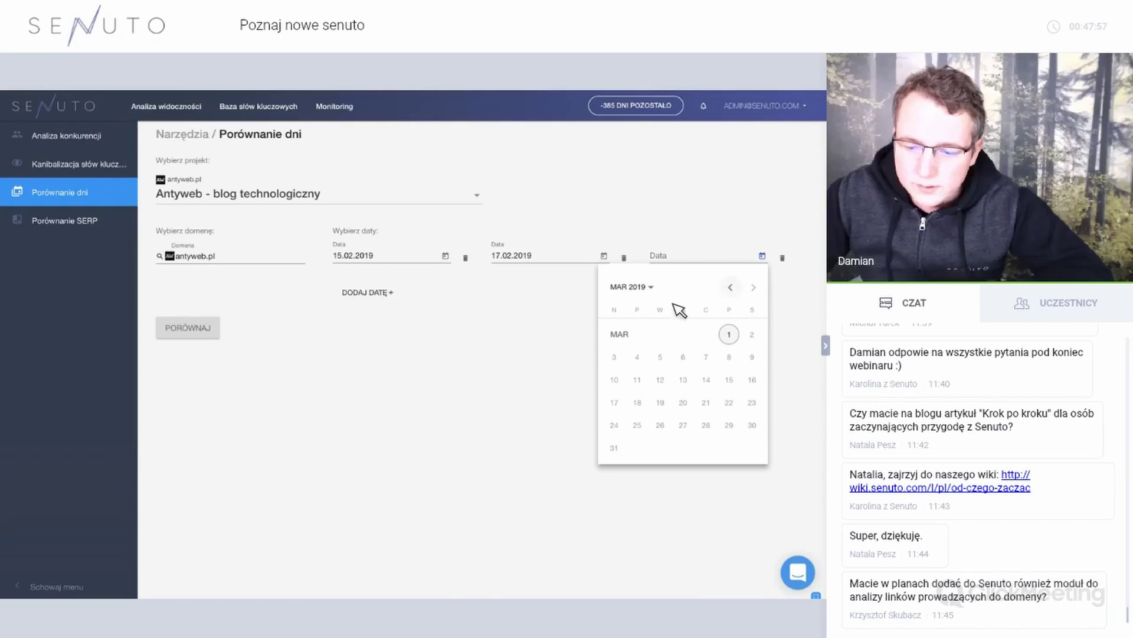
{"action": "left_click", "coordinate": [657, 288]}
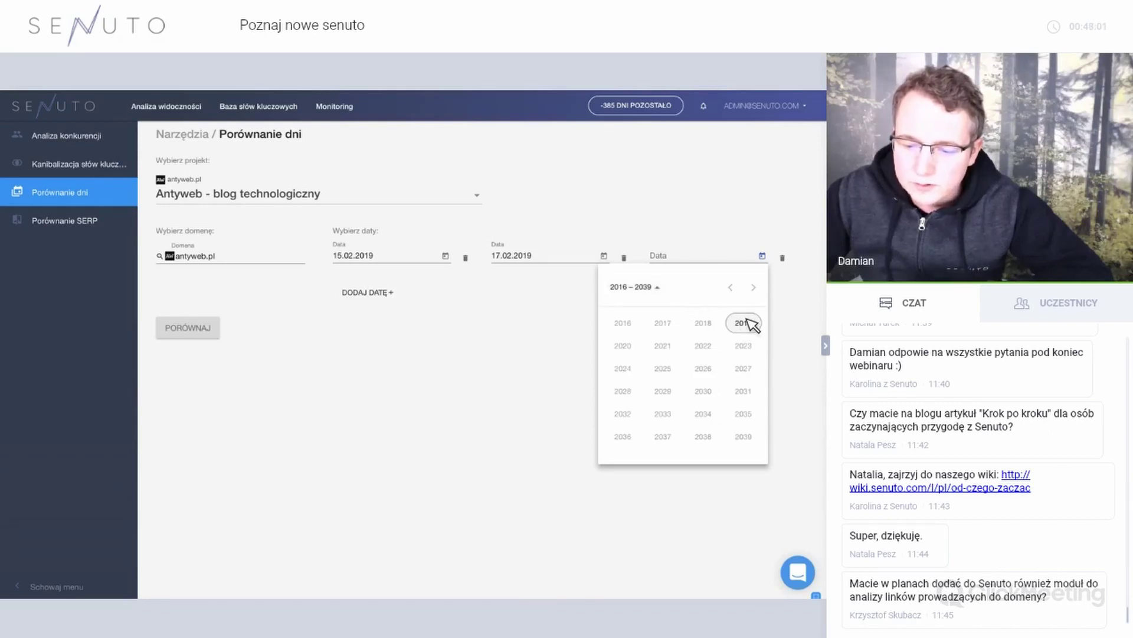
{"action": "left_click", "coordinate": [727, 326]}
{"action": "left_click", "coordinate": [674, 347]}
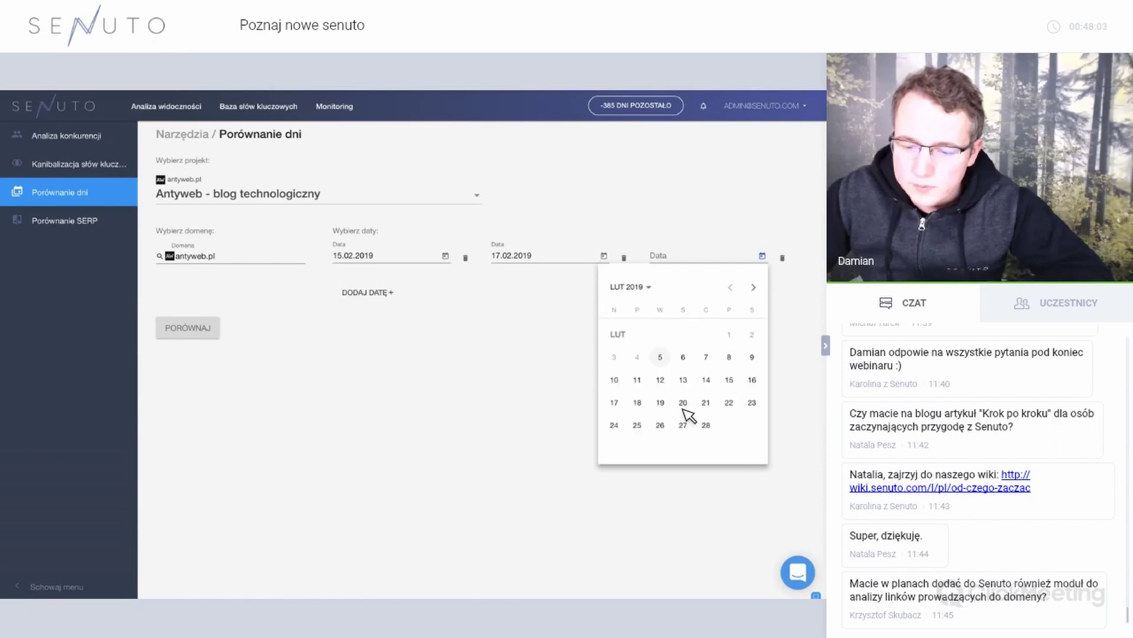
{"action": "left_click", "coordinate": [669, 426]}
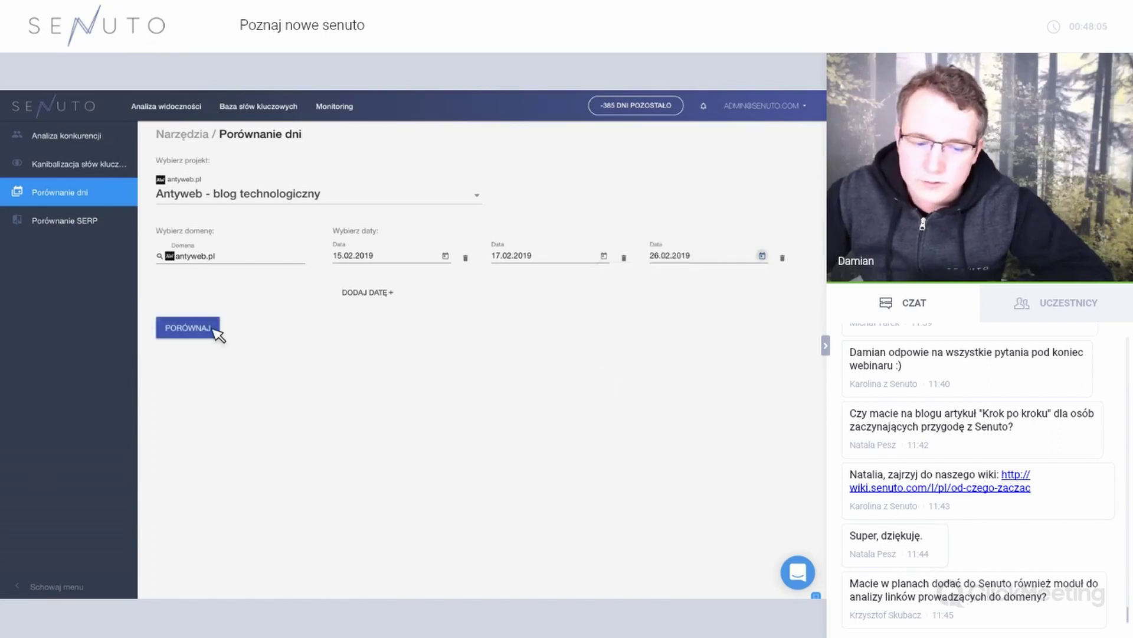
{"action": "left_click", "coordinate": [216, 329]}
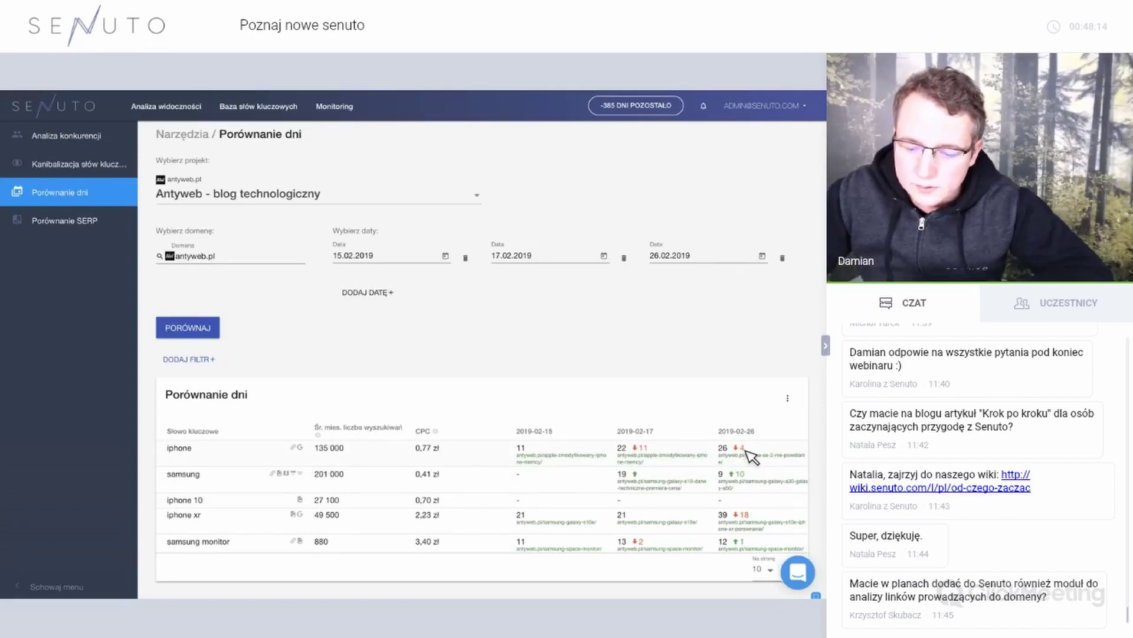
Run the SERP comparison for keyword iphone on the Antyweb project.
{"action": "left_click", "coordinate": [100, 227]}
{"action": "left_click", "coordinate": [267, 200]}
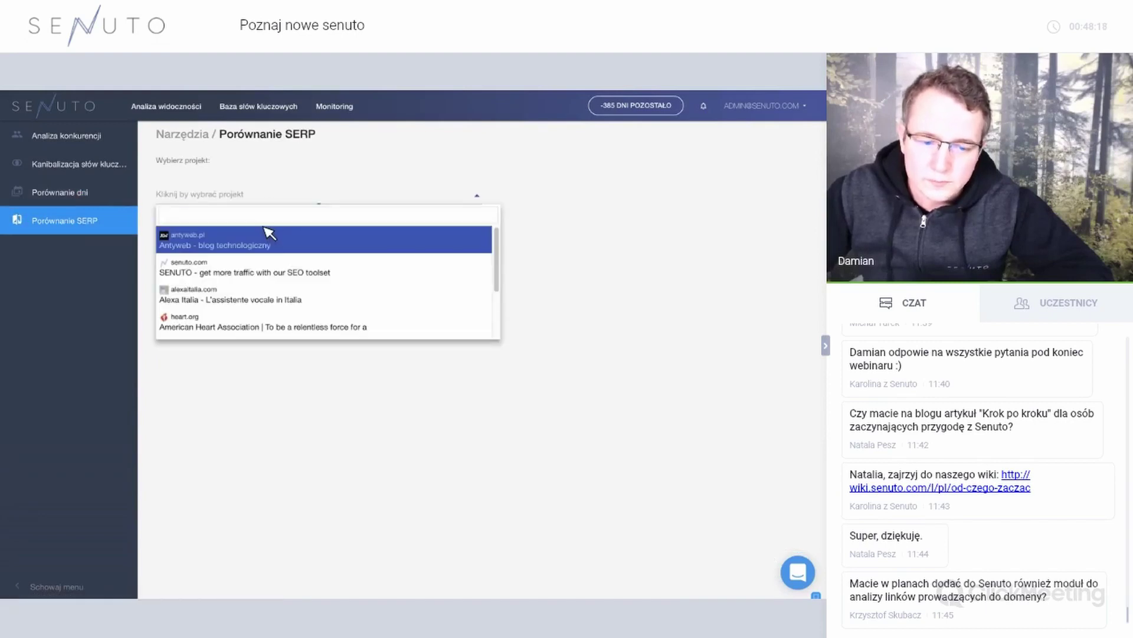
{"action": "left_click", "coordinate": [267, 239]}
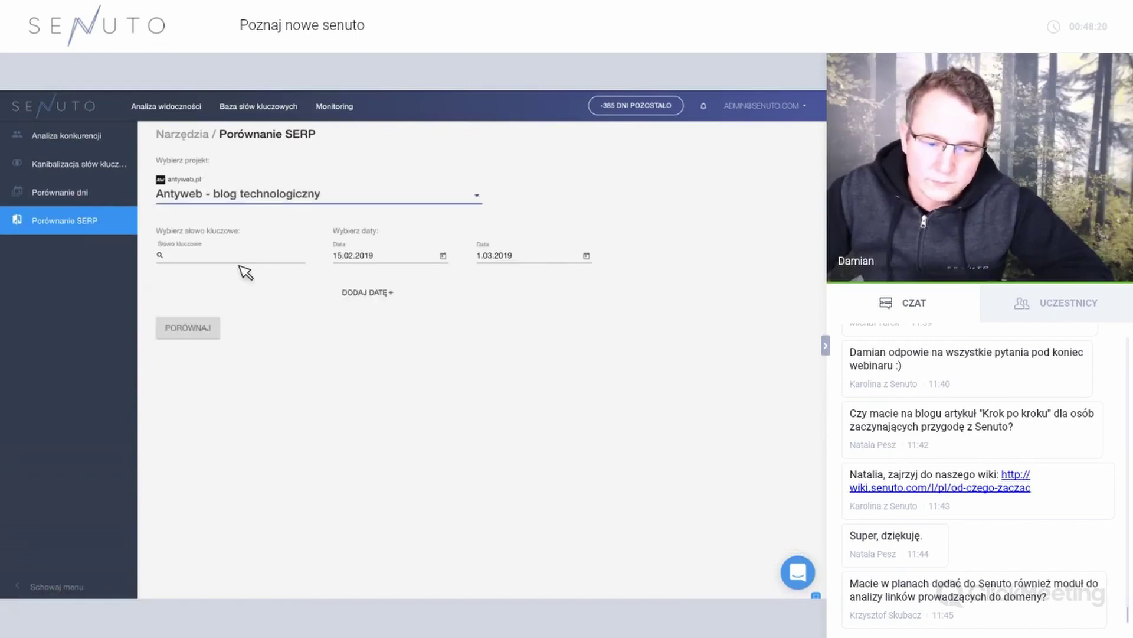
{"action": "left_click", "coordinate": [245, 260]}
{"action": "left_click", "coordinate": [234, 275]}
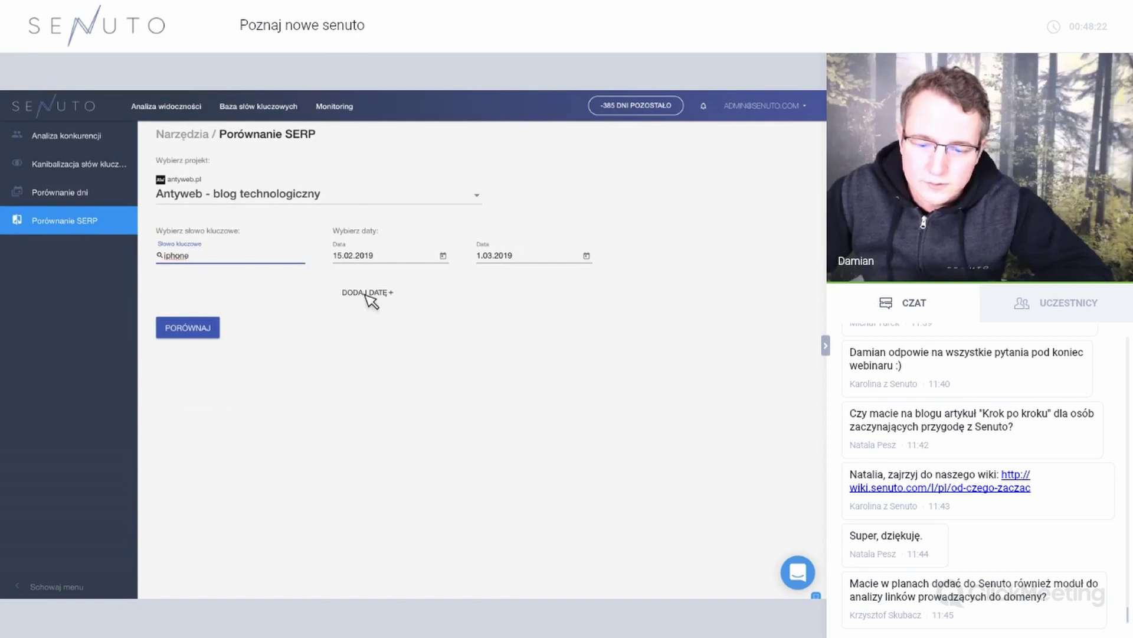
{"action": "left_click", "coordinate": [211, 327]}
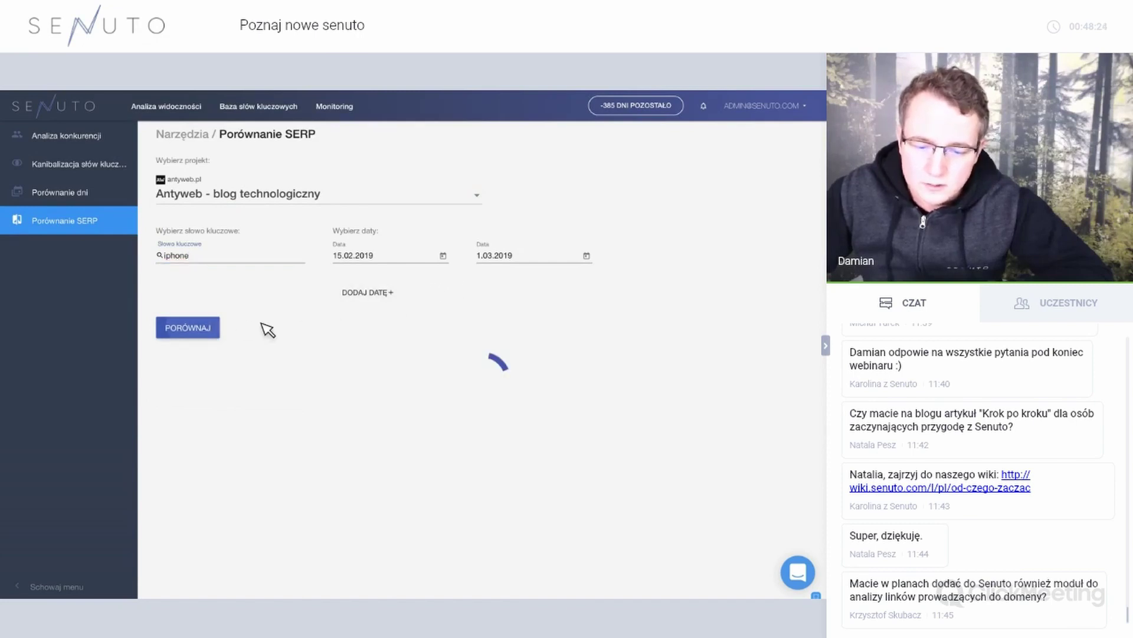
Show the TOP 50 positions and scroll through the compared results.
{"action": "scroll", "coordinate": [292, 296], "scroll_direction": "down", "scroll_amount": 2}
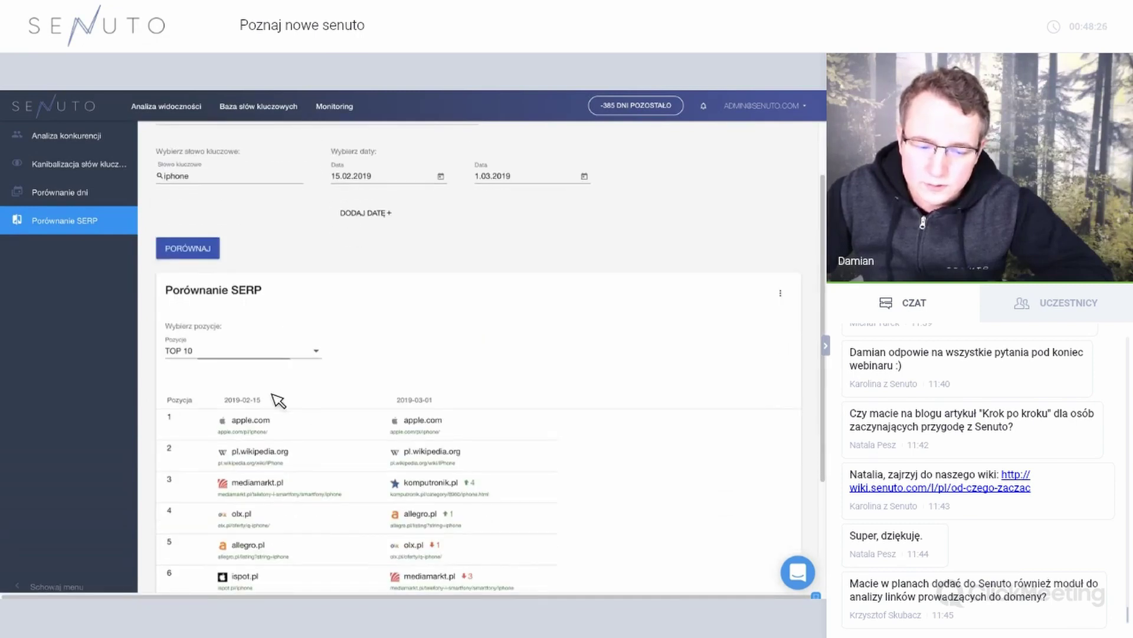
{"action": "left_click", "coordinate": [242, 350]}
{"action": "left_click", "coordinate": [266, 398]}
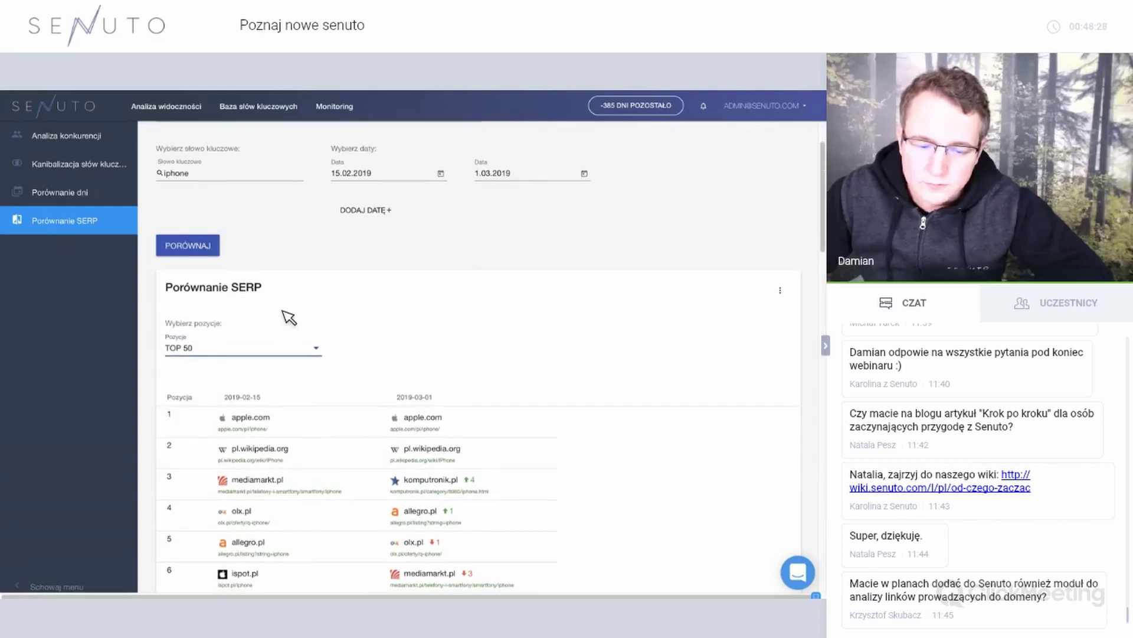
{"action": "scroll", "coordinate": [280, 317], "scroll_direction": "down", "scroll_amount": 2}
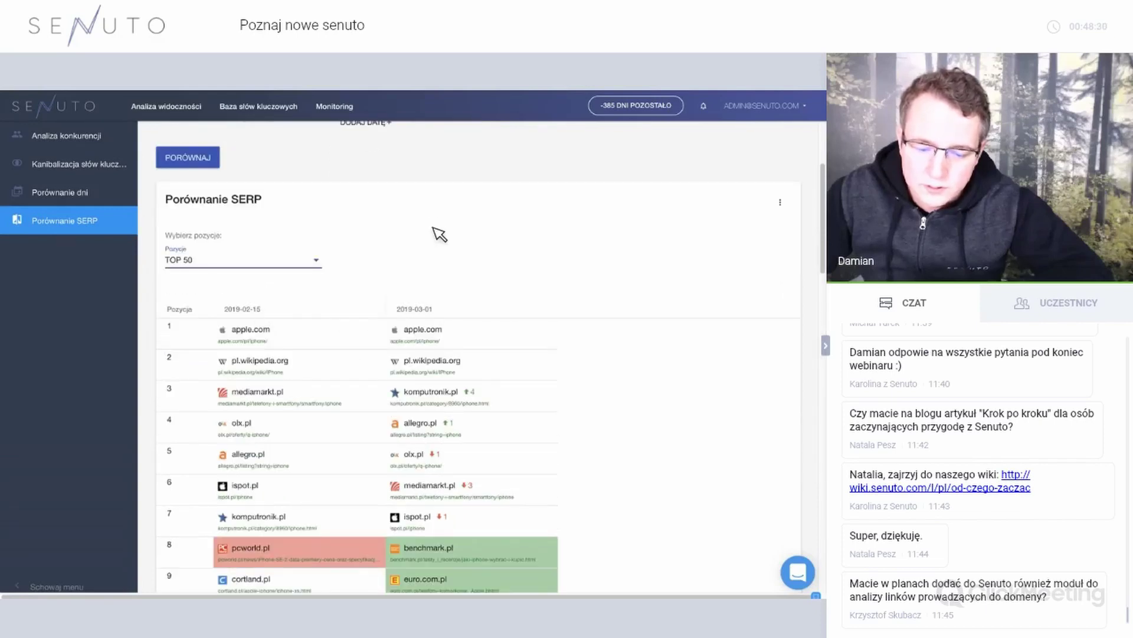
{"action": "scroll", "coordinate": [438, 231], "scroll_direction": "down", "scroll_amount": 2}
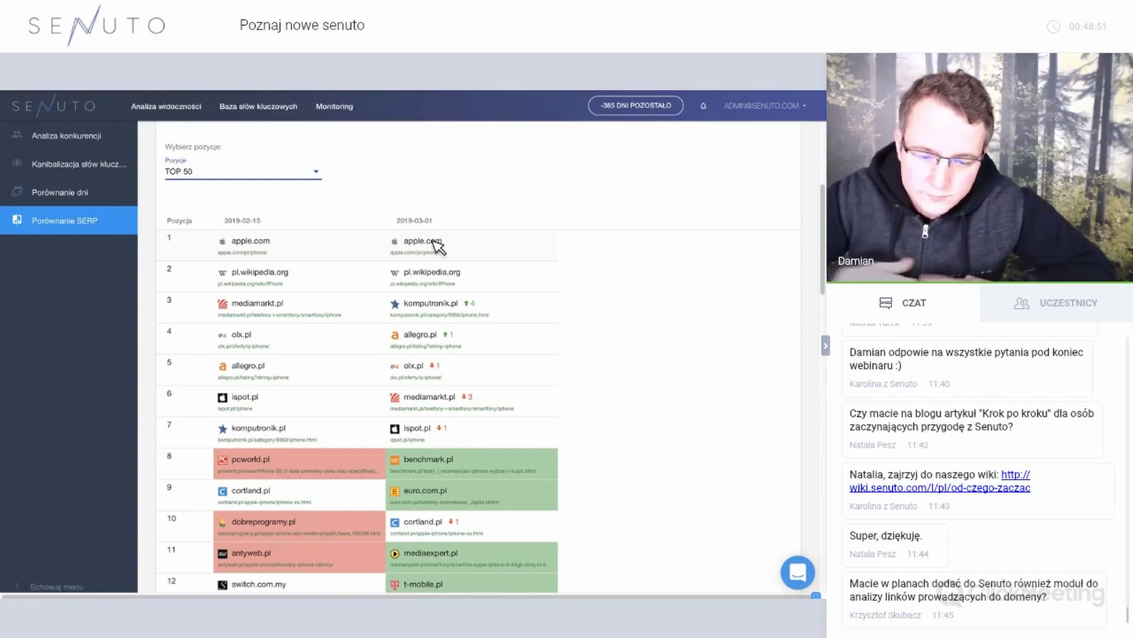
{"action": "scroll", "coordinate": [401, 387], "scroll_direction": "down", "scroll_amount": 2}
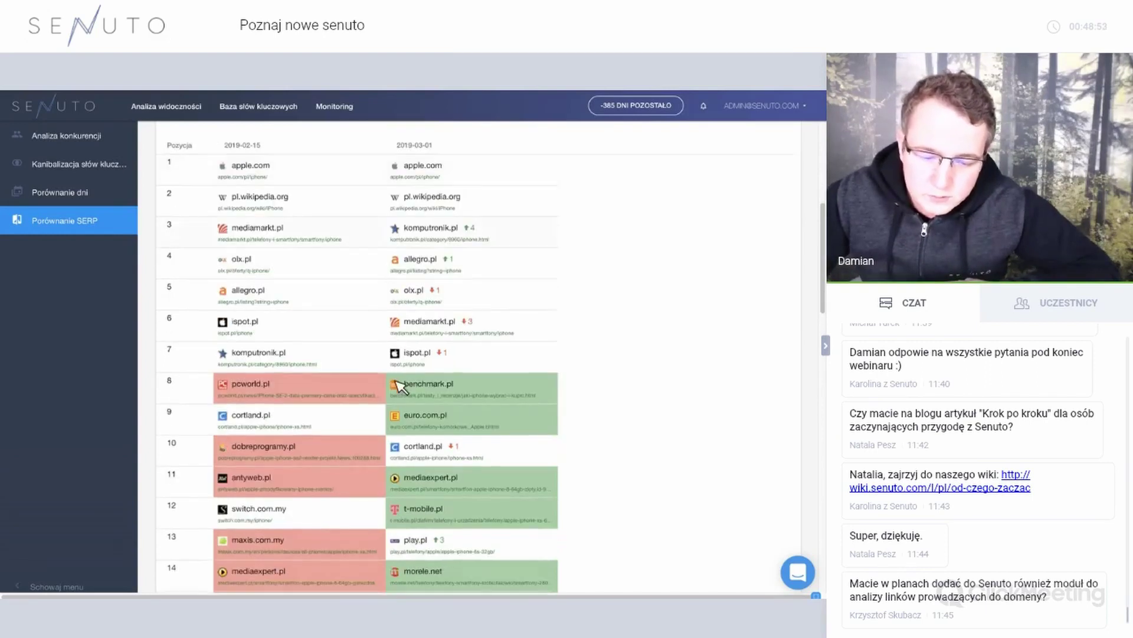
{"action": "scroll", "coordinate": [314, 421], "scroll_direction": "up", "scroll_amount": 1}
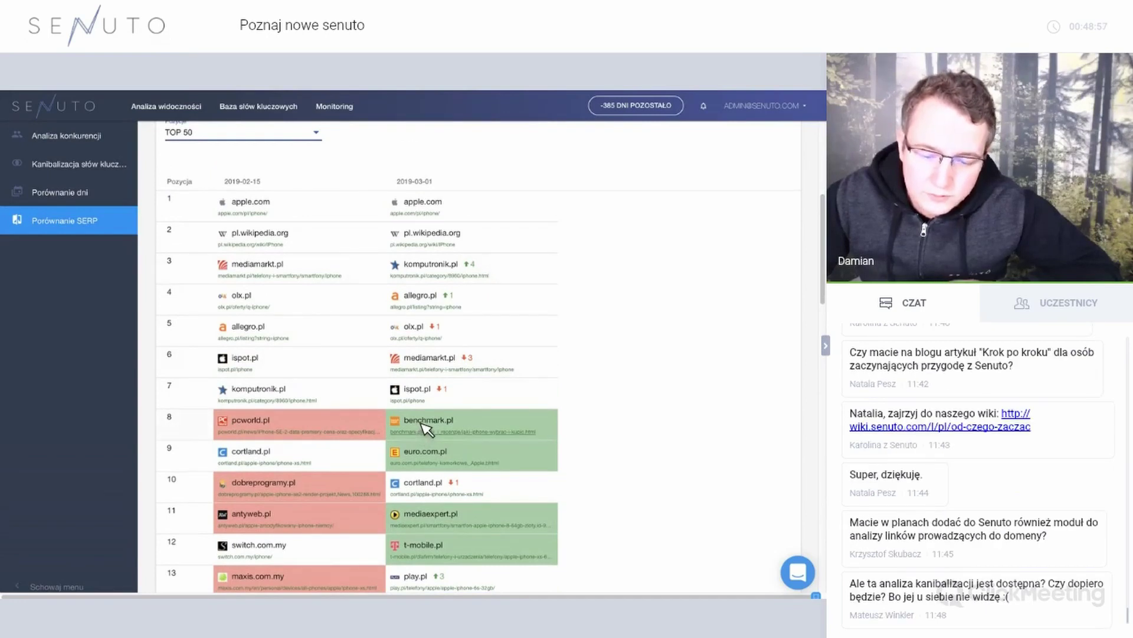
{"action": "scroll", "coordinate": [474, 277], "scroll_direction": "down", "scroll_amount": 1}
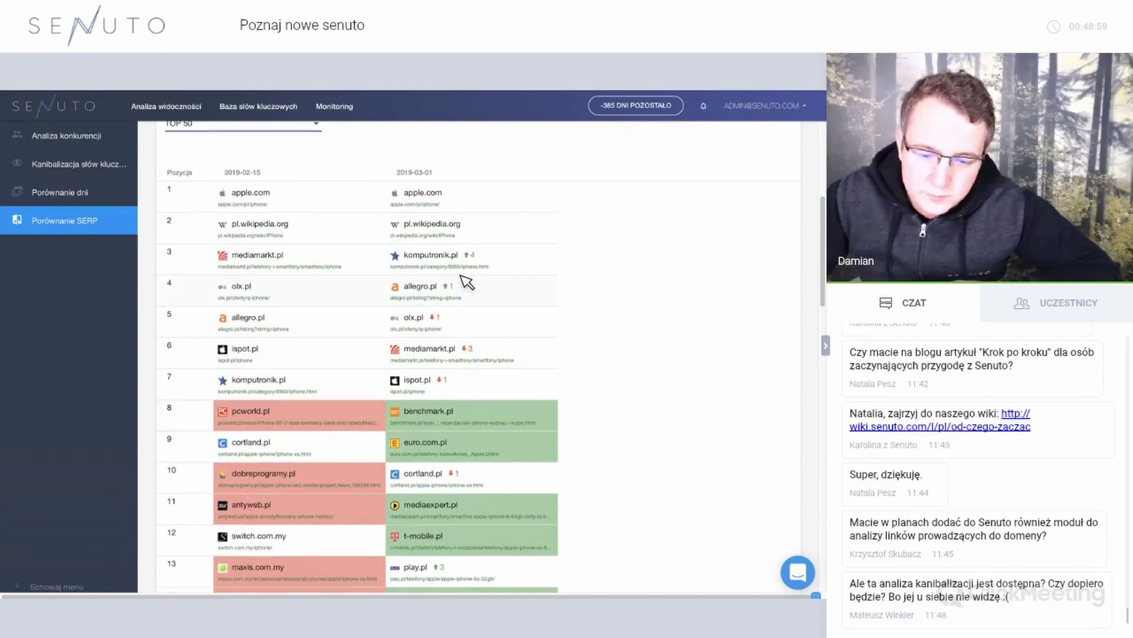
{"action": "scroll", "coordinate": [467, 283], "scroll_direction": "down", "scroll_amount": 5}
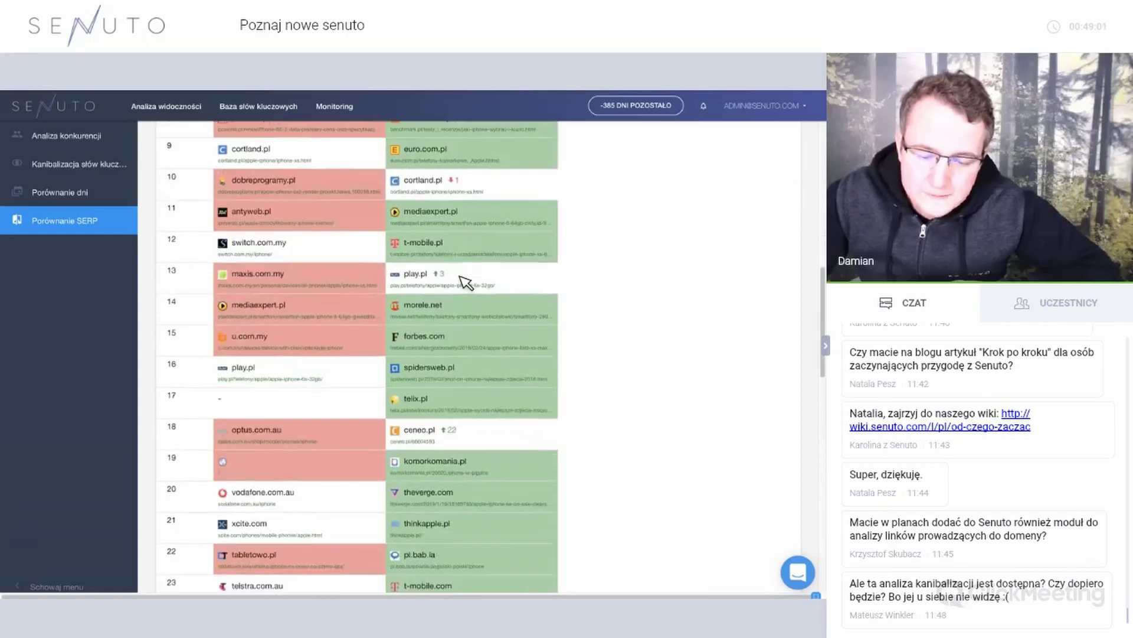
{"action": "scroll", "coordinate": [463, 278], "scroll_direction": "up", "scroll_amount": 6}
{"action": "scroll", "coordinate": [462, 278], "scroll_direction": "up", "scroll_amount": 5}
{"action": "scroll", "coordinate": [386, 183], "scroll_direction": "down", "scroll_amount": 1}
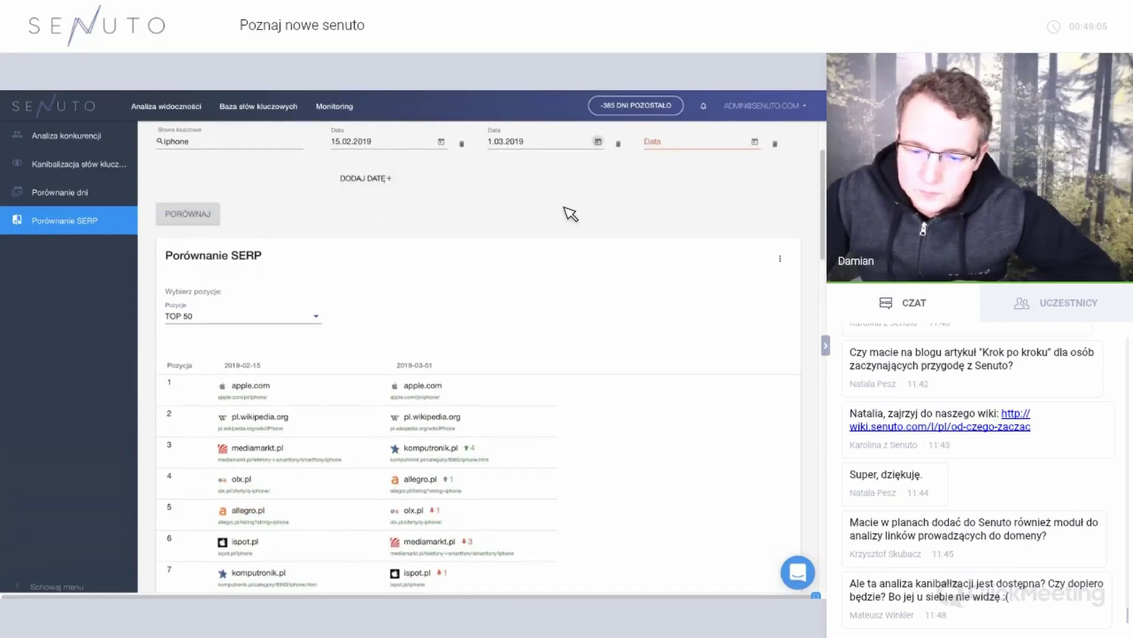
Set the dates to 18.02.2019 and 1.03.2019 and rerun the iphone comparison.
{"action": "left_click", "coordinate": [558, 142]}
{"action": "left_click", "coordinate": [552, 172]}
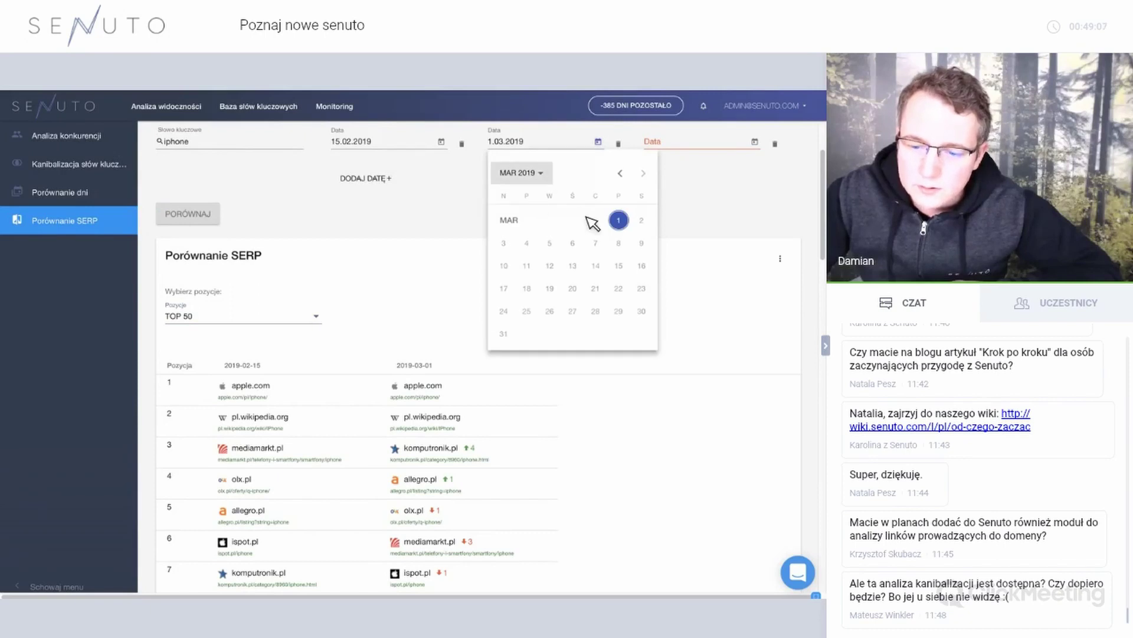
{"action": "left_click", "coordinate": [565, 232]}
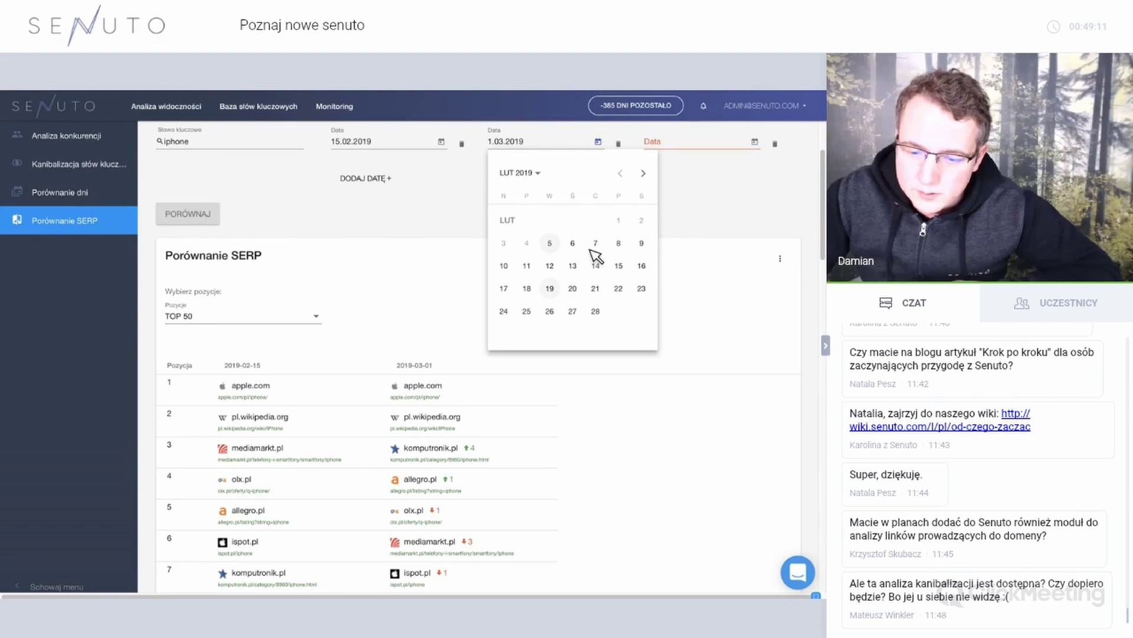
{"action": "left_click", "coordinate": [754, 142]}
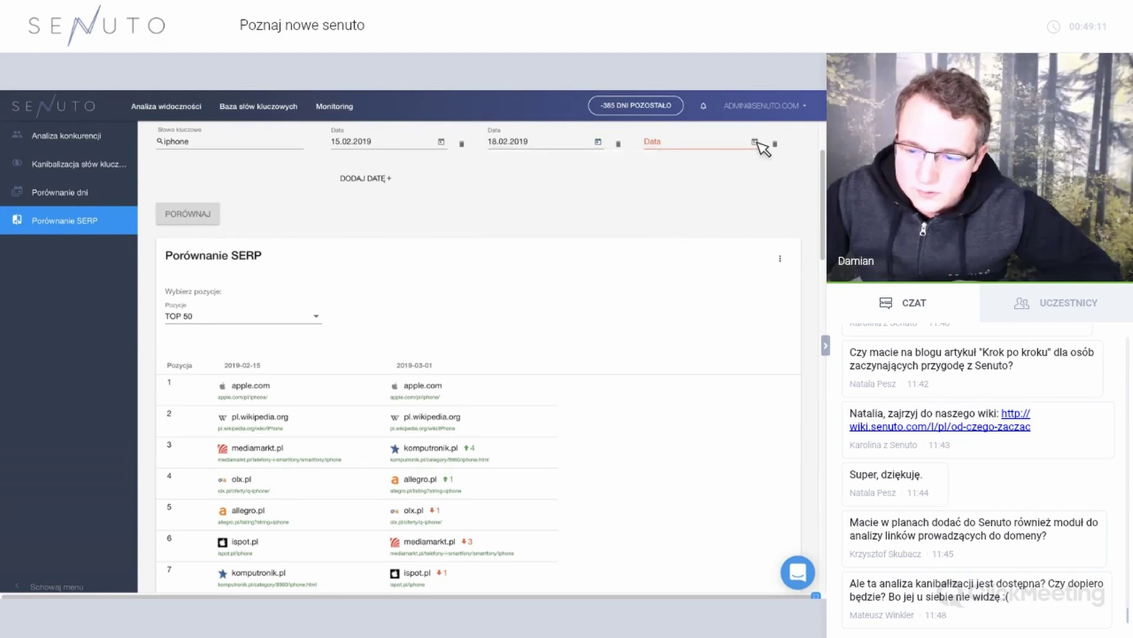
{"action": "left_click", "coordinate": [775, 221]}
{"action": "left_click", "coordinate": [214, 214]}
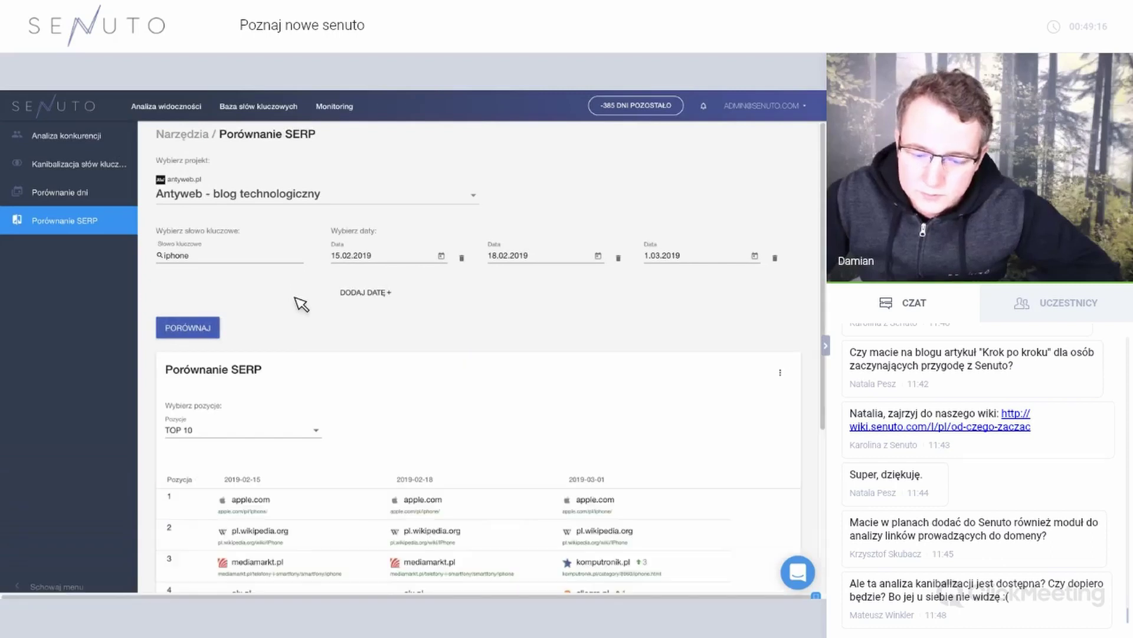
Switch the positions shown to TOP 20, then back to TOP 50.
{"action": "scroll", "coordinate": [298, 301], "scroll_direction": "down", "scroll_amount": 4}
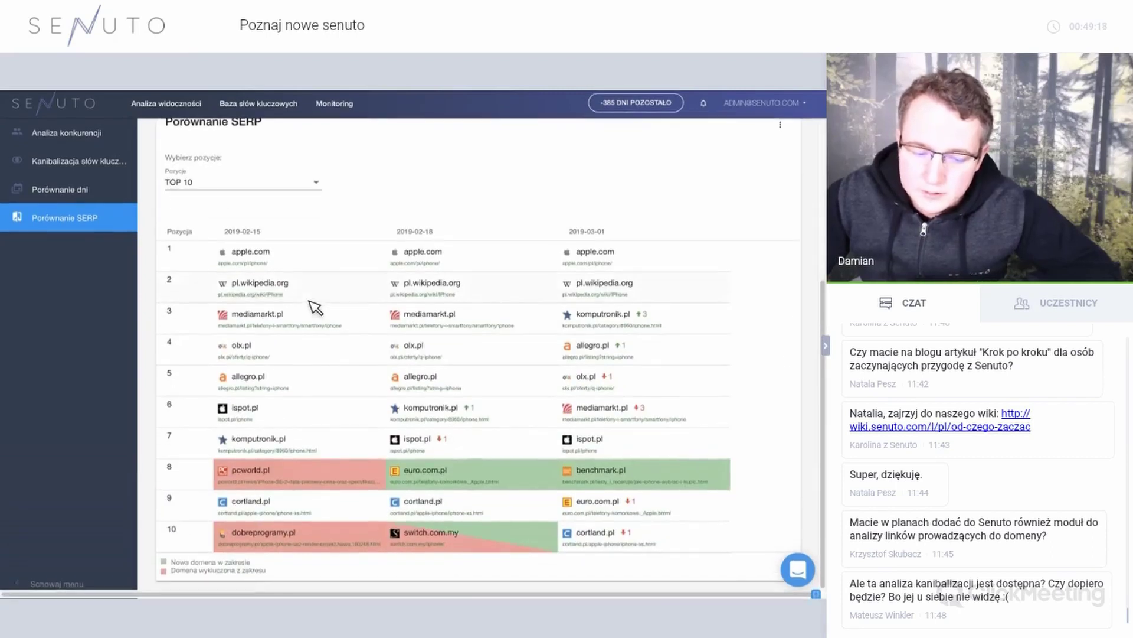
{"action": "left_click", "coordinate": [277, 188]}
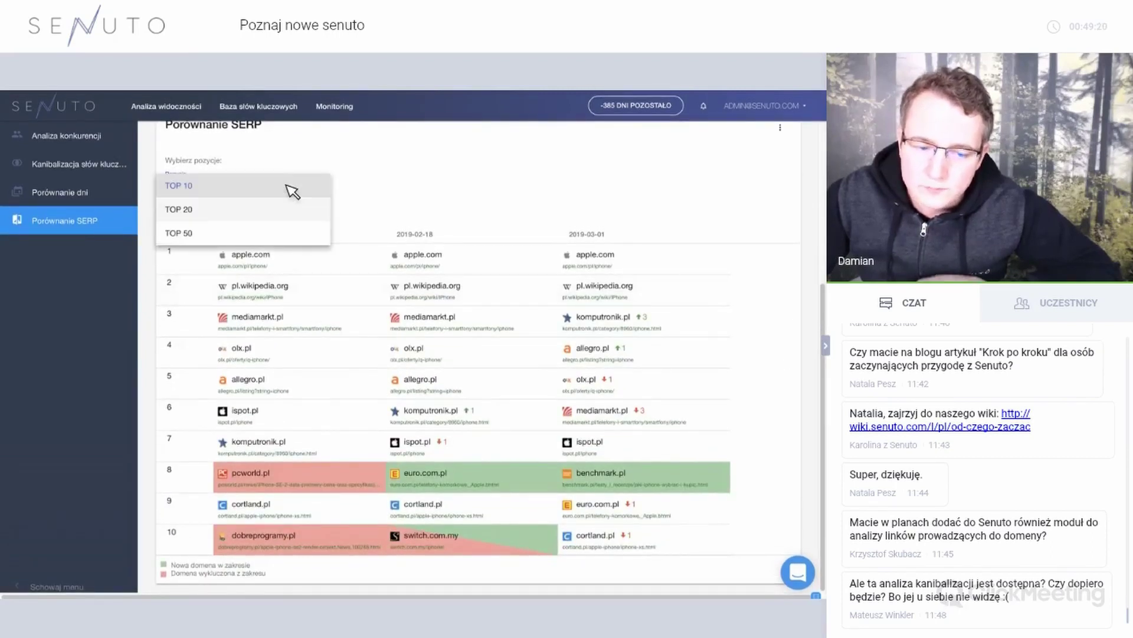
{"action": "left_click", "coordinate": [288, 198]}
{"action": "left_click", "coordinate": [278, 195]}
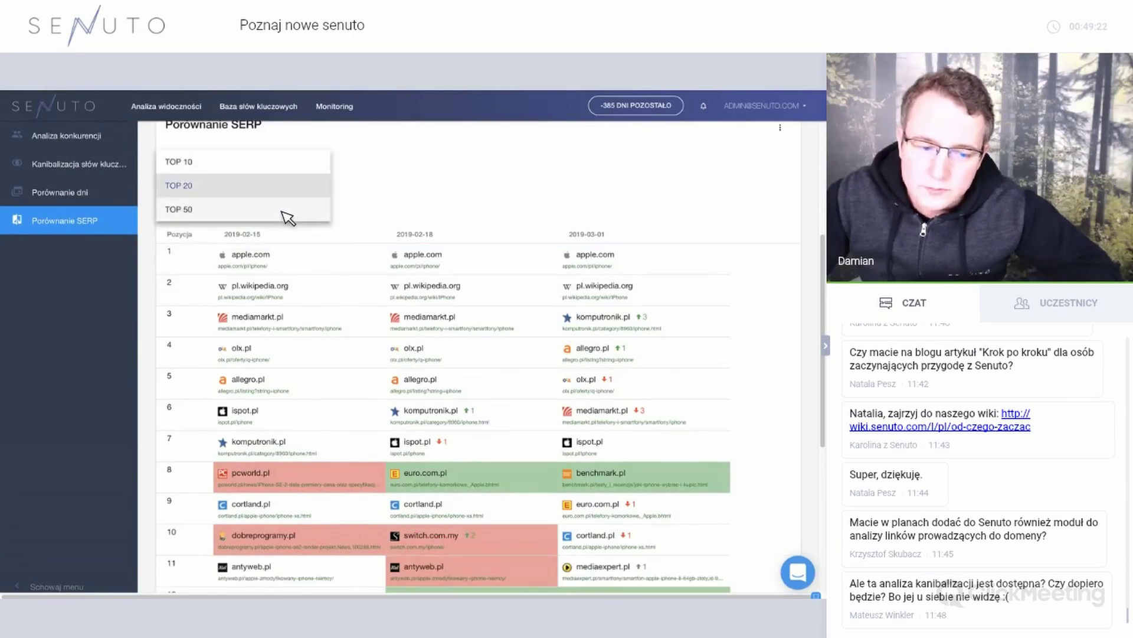
{"action": "left_click", "coordinate": [281, 208]}
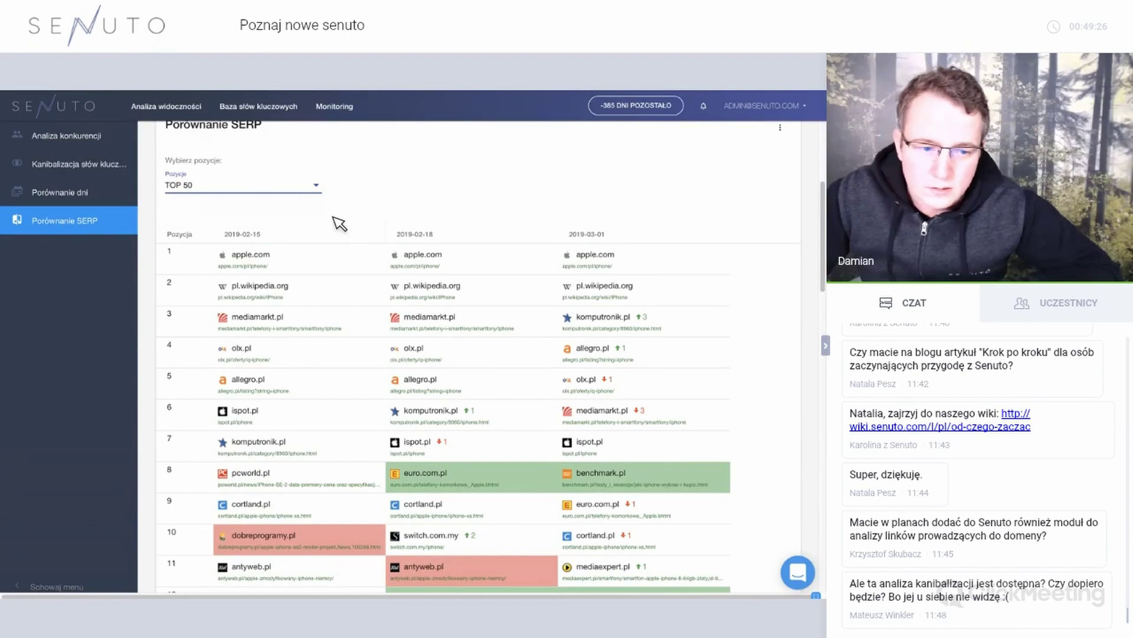
{"action": "scroll", "coordinate": [341, 223], "scroll_direction": "up", "scroll_amount": 4}
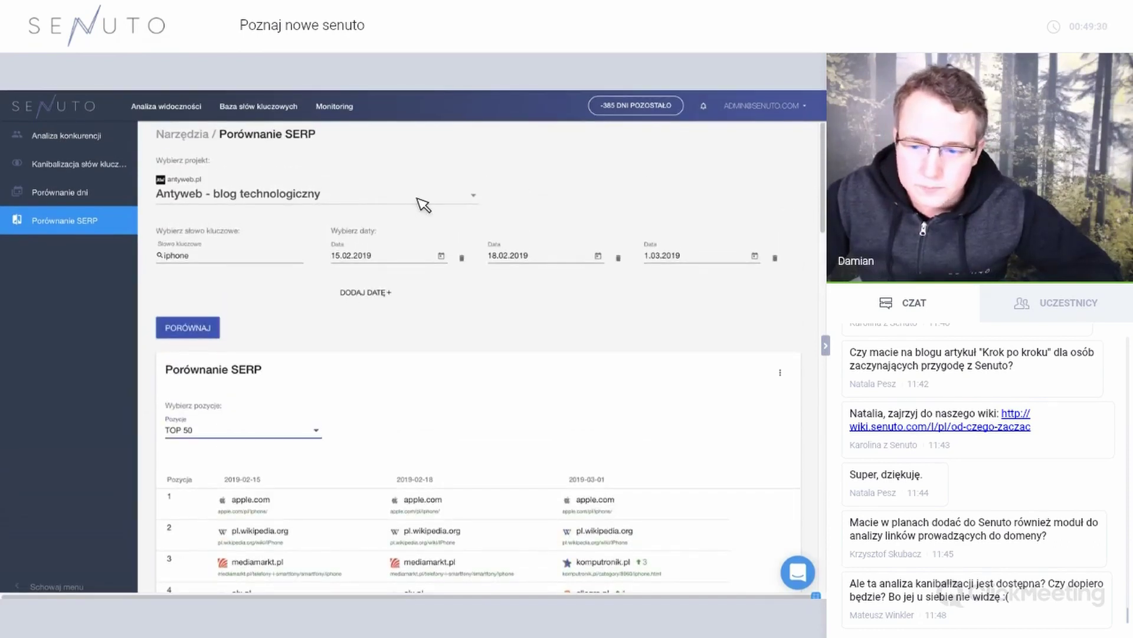
{"action": "left_click", "coordinate": [764, 106]}
Go to Settings > Alerts and start a new alert rule.
{"action": "left_click", "coordinate": [747, 110]}
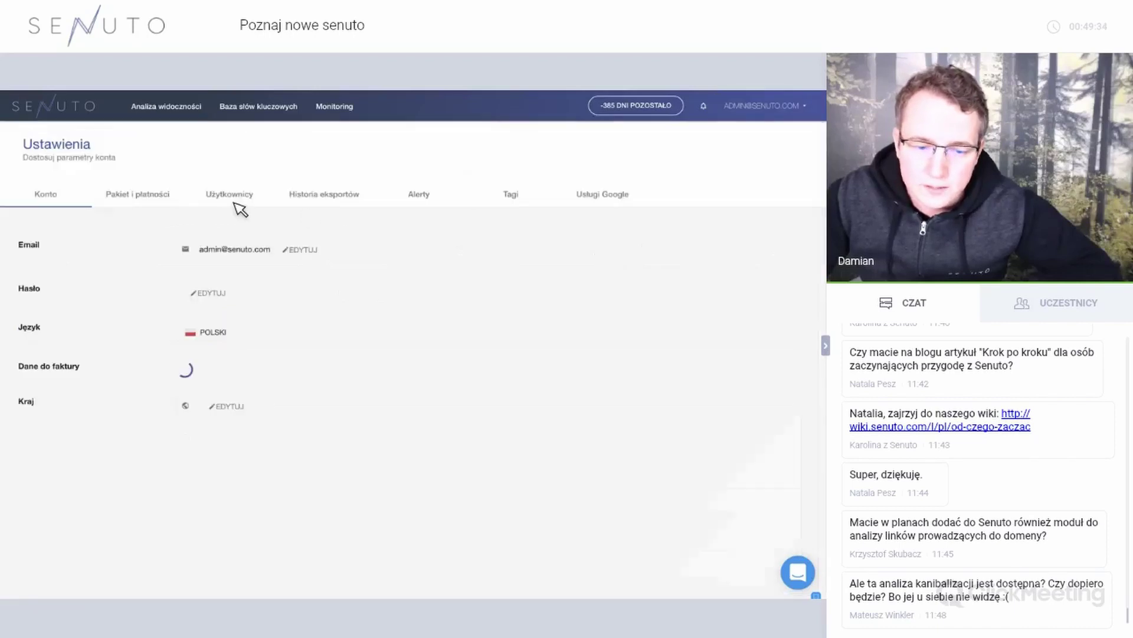
{"action": "left_click", "coordinate": [431, 207]}
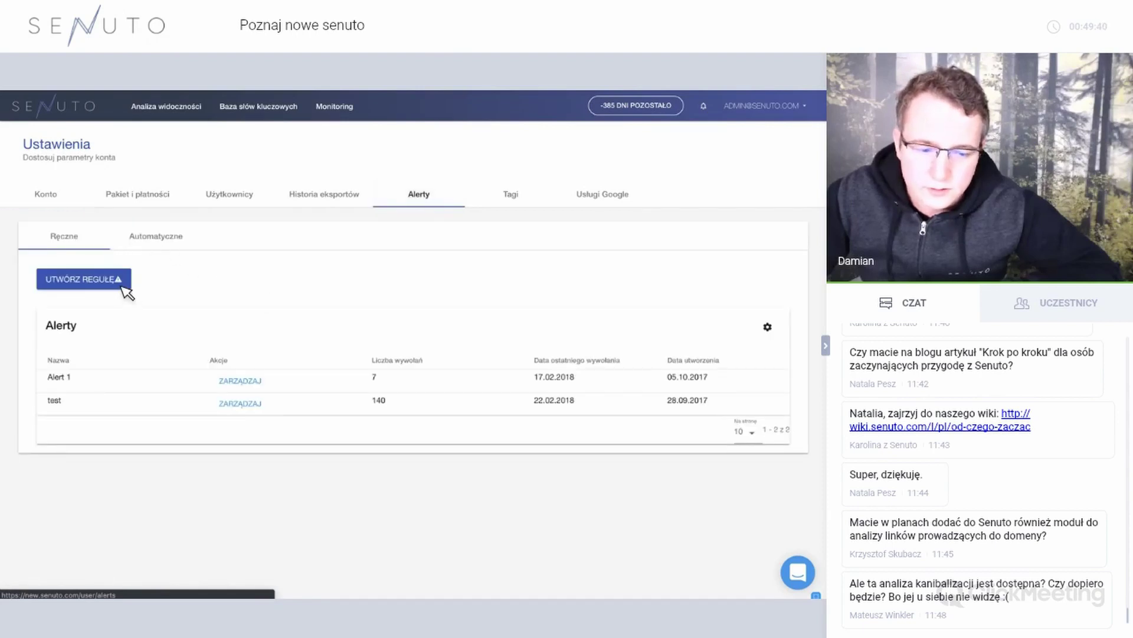
{"action": "left_click", "coordinate": [88, 278]}
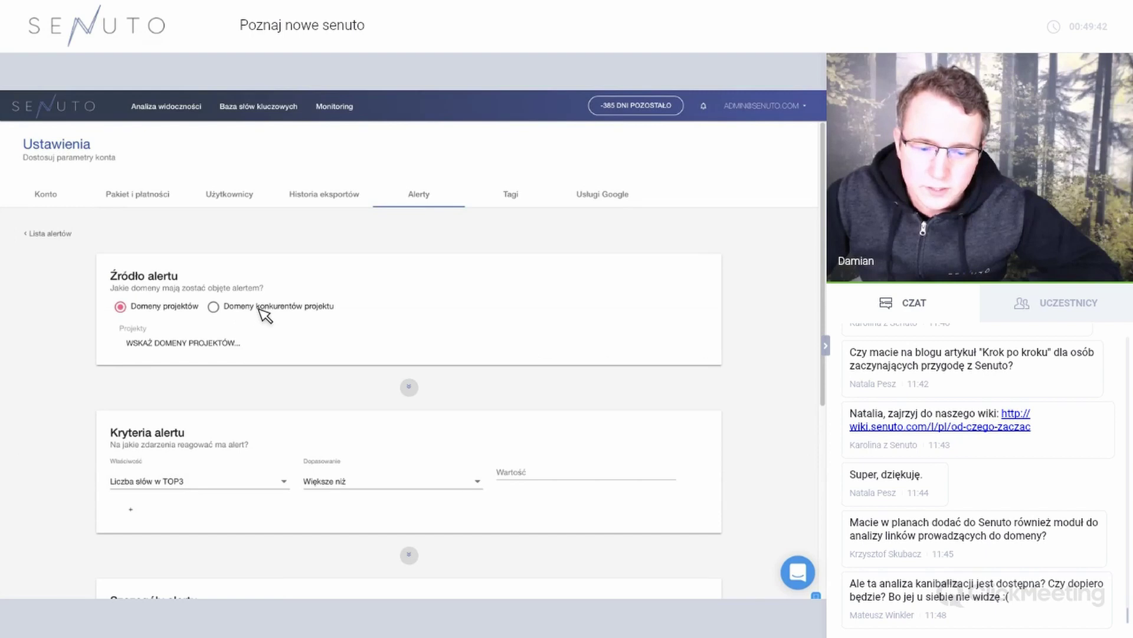
Enable sending alerts to email addresses outside the system, then return to the Alerts tab.
{"action": "scroll", "coordinate": [252, 342], "scroll_direction": "down", "scroll_amount": 5}
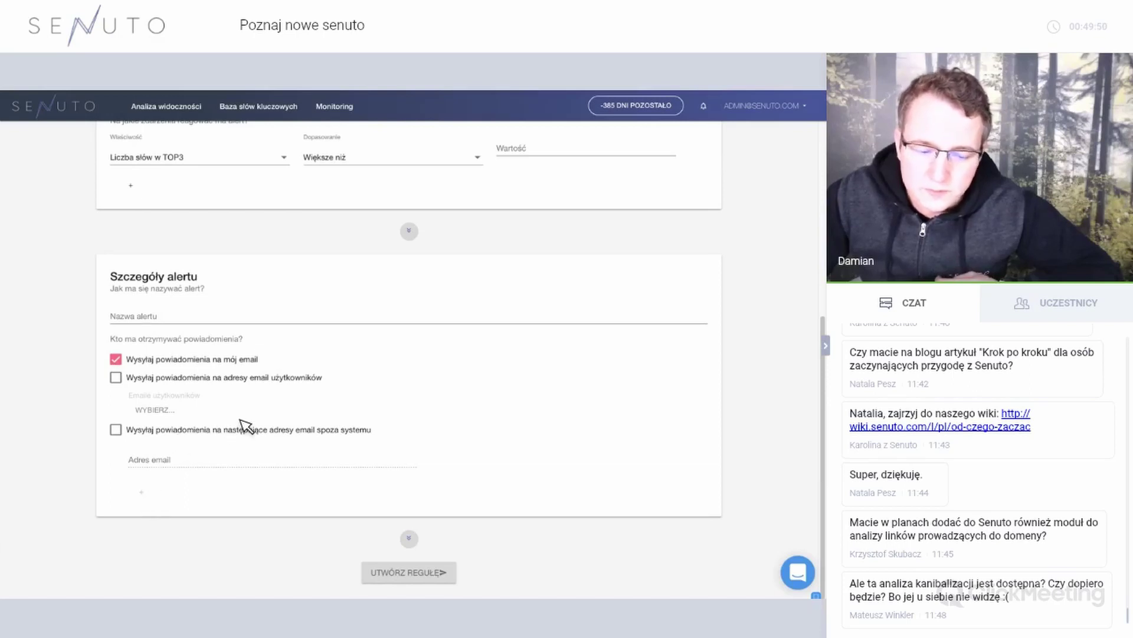
{"action": "scroll", "coordinate": [243, 423], "scroll_direction": "up", "scroll_amount": 5}
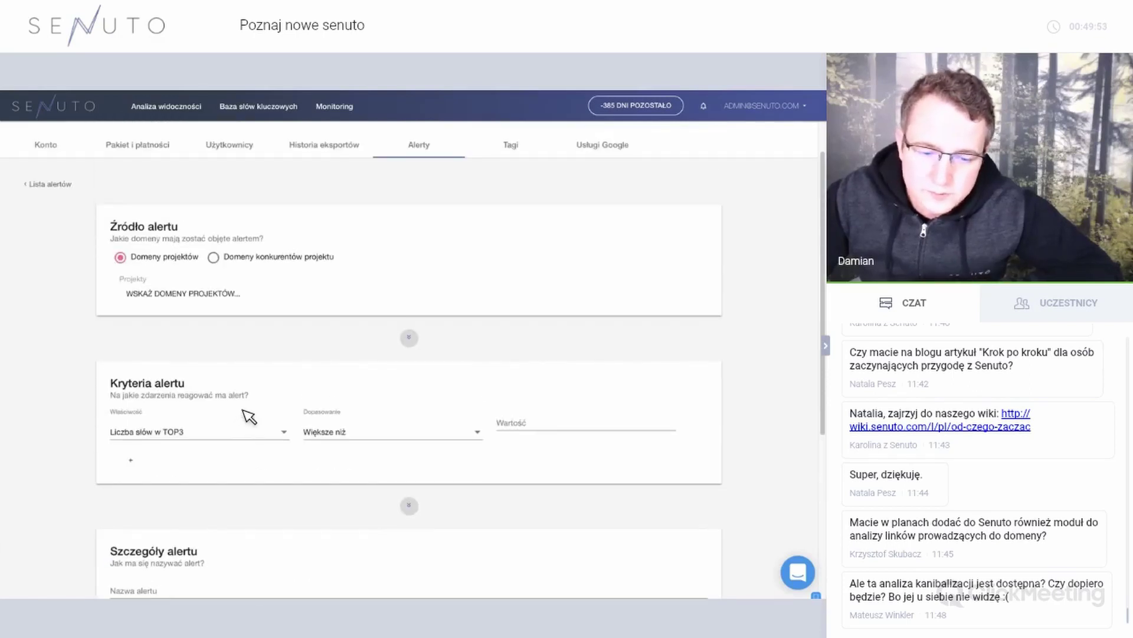
{"action": "scroll", "coordinate": [252, 399], "scroll_direction": "up", "scroll_amount": 1}
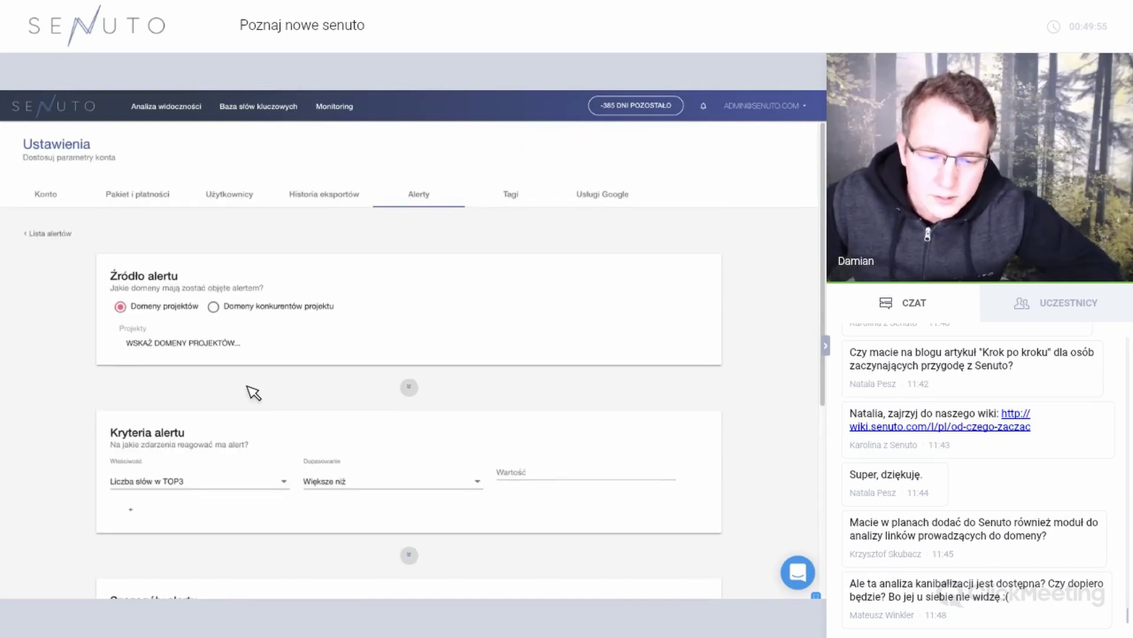
{"action": "scroll", "coordinate": [248, 396], "scroll_direction": "down", "scroll_amount": 5}
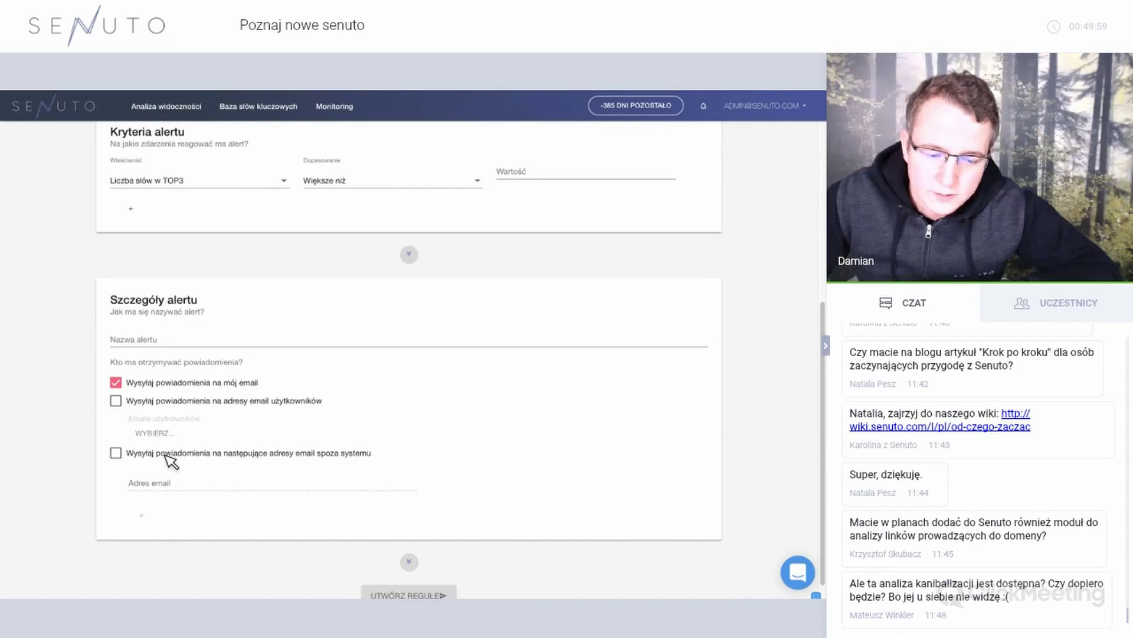
{"action": "scroll", "coordinate": [171, 460], "scroll_direction": "up", "scroll_amount": 2}
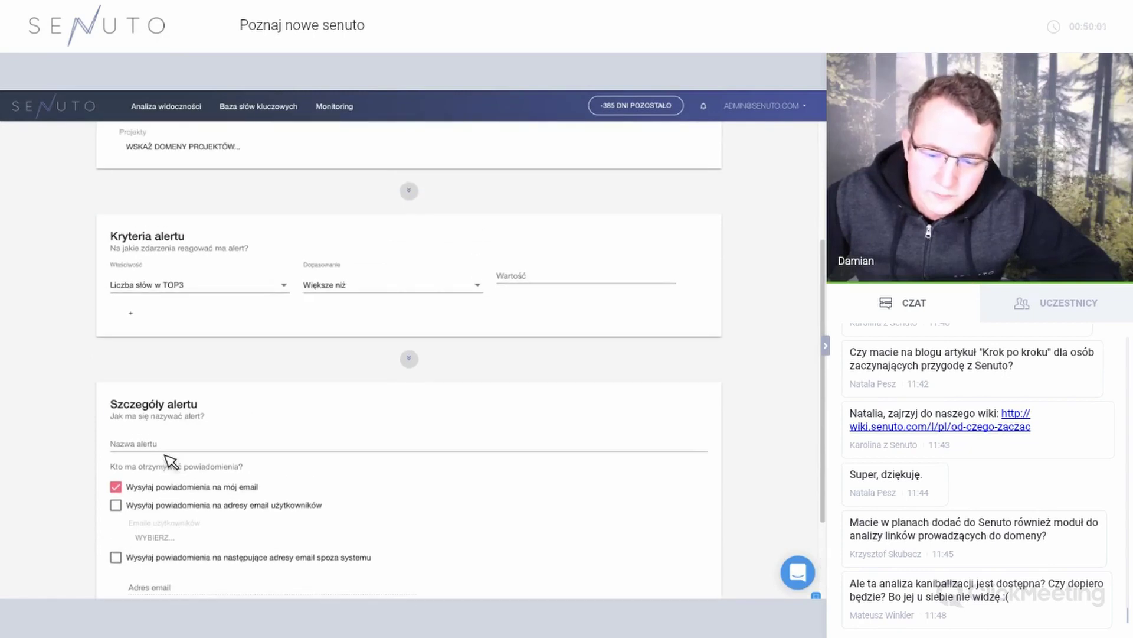
{"action": "scroll", "coordinate": [142, 490], "scroll_direction": "down", "scroll_amount": 1}
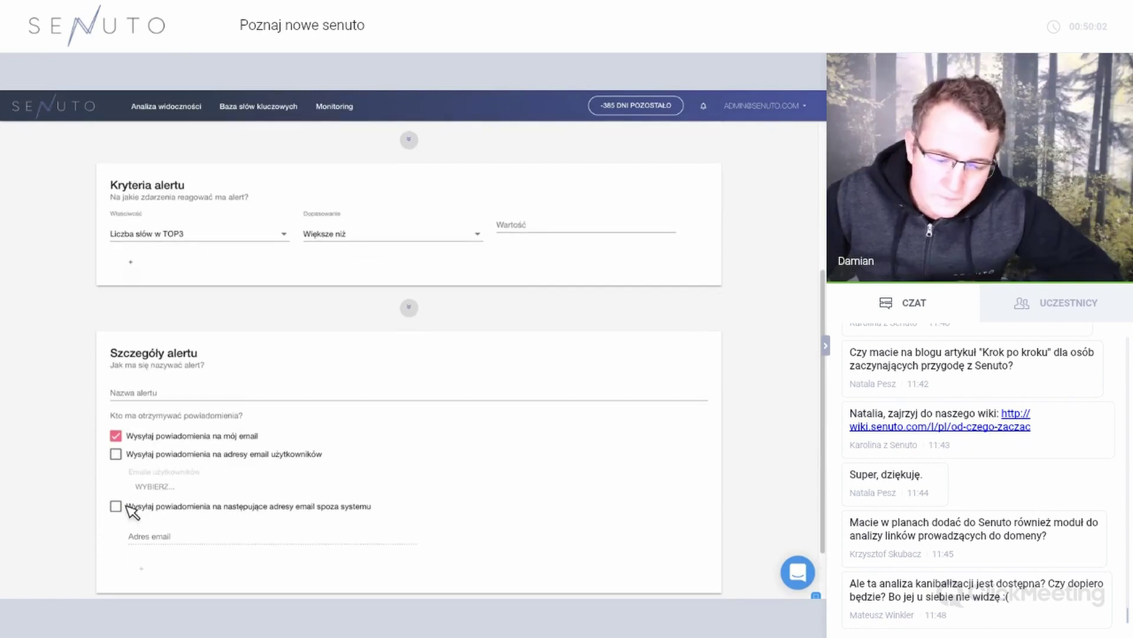
{"action": "left_click", "coordinate": [181, 540]}
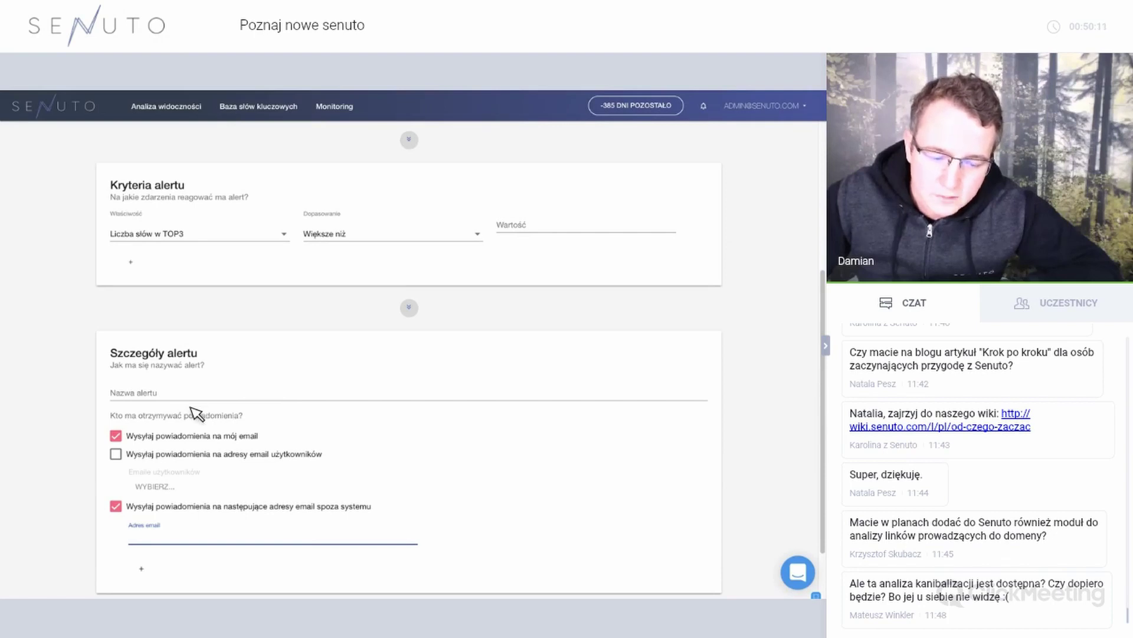
{"action": "scroll", "coordinate": [192, 412], "scroll_direction": "up", "scroll_amount": 5}
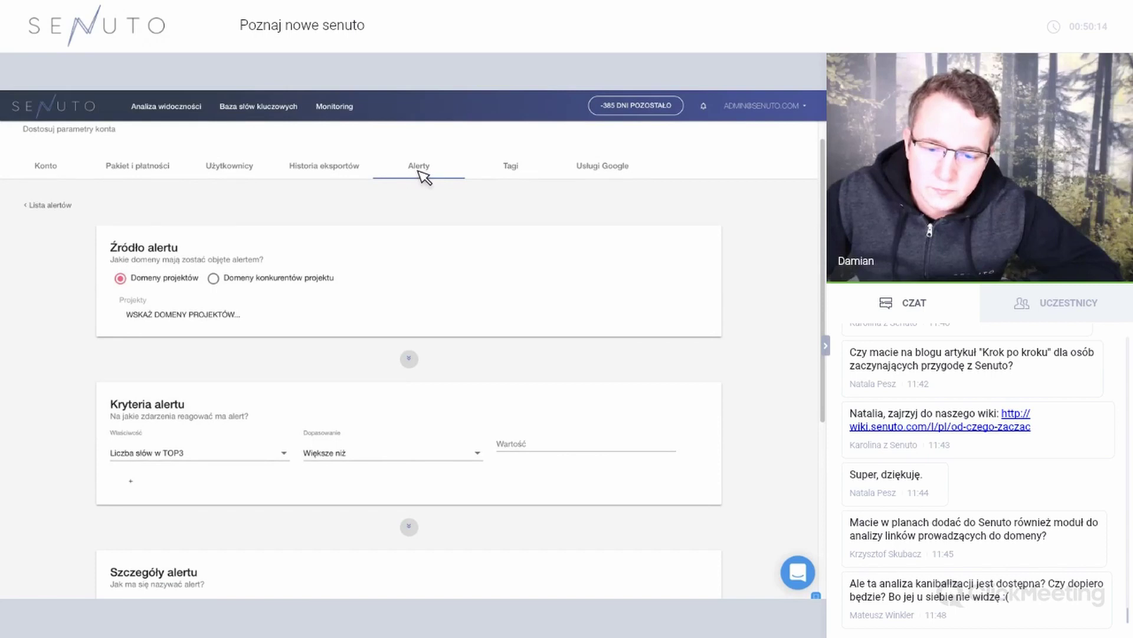
{"action": "left_click", "coordinate": [425, 176]}
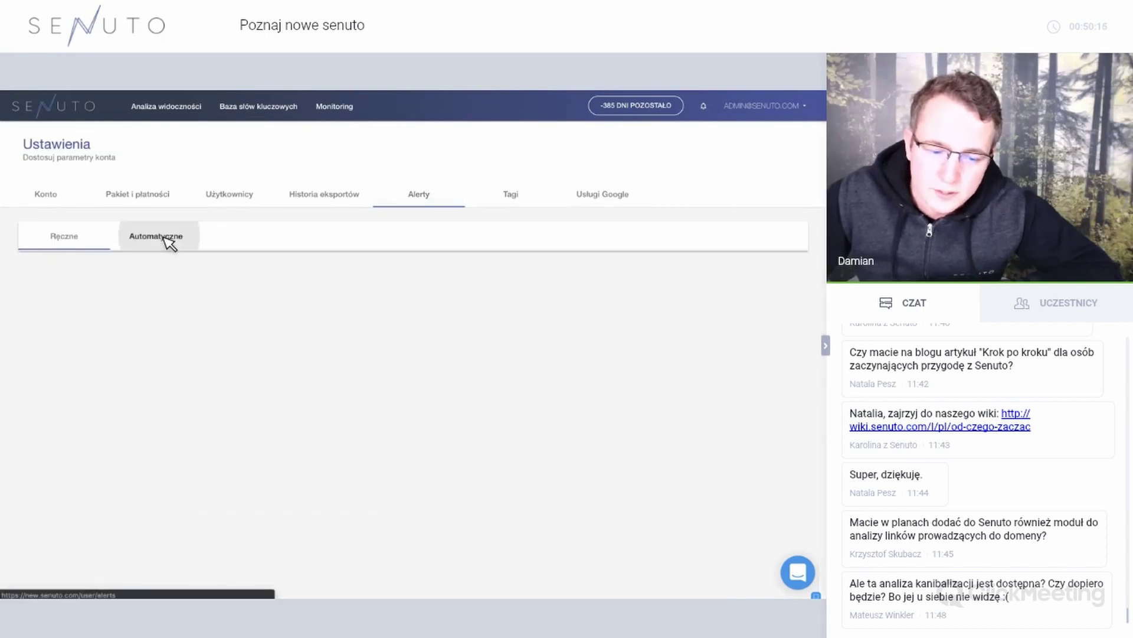
Show the Automatic alerts with weekly summary and cannibalization notifications.
{"action": "left_click", "coordinate": [167, 239]}
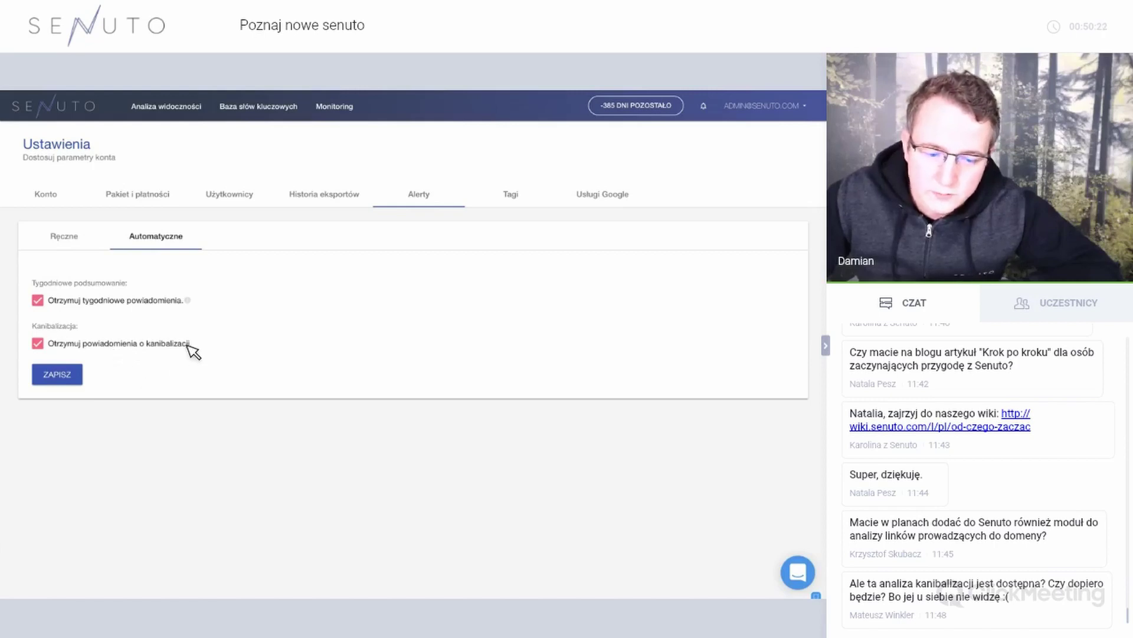
{"action": "left_click", "coordinate": [157, 349]}
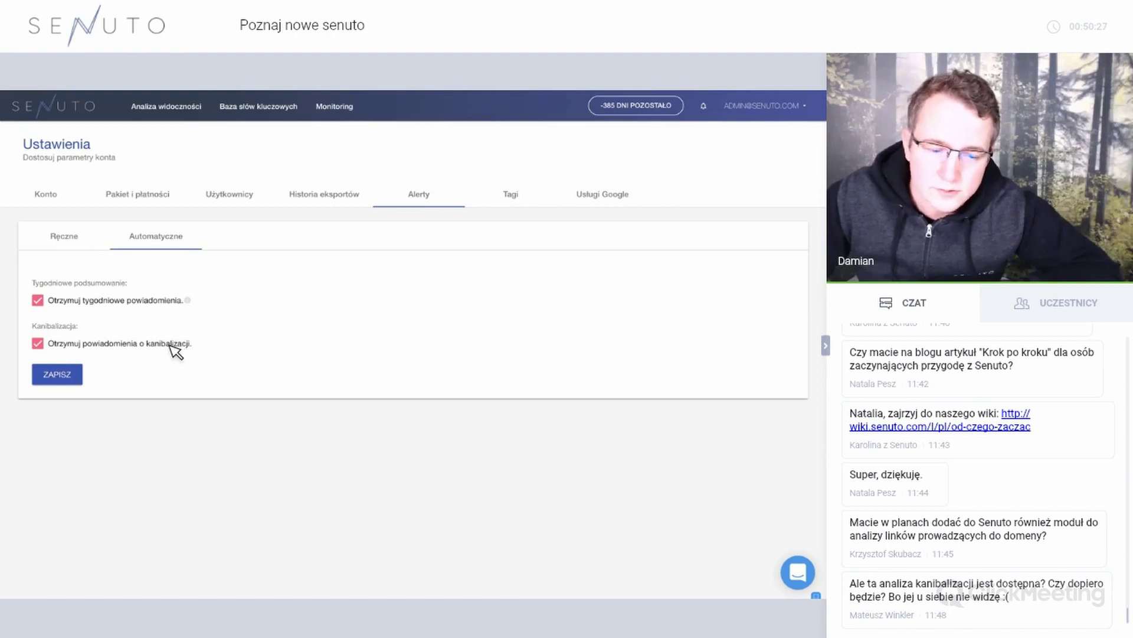
Open Visibility Analysis, exit full-screen, and reload the Changelog page.
{"action": "left_click", "coordinate": [168, 106]}
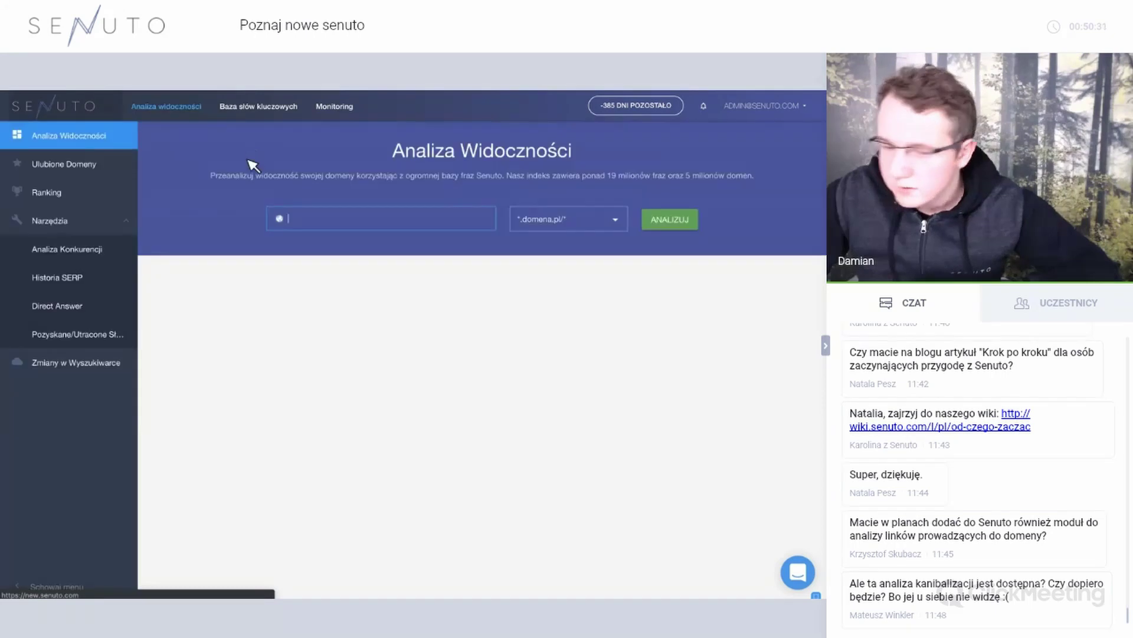
{"action": "mouse_move", "coordinate": [77, 112]}
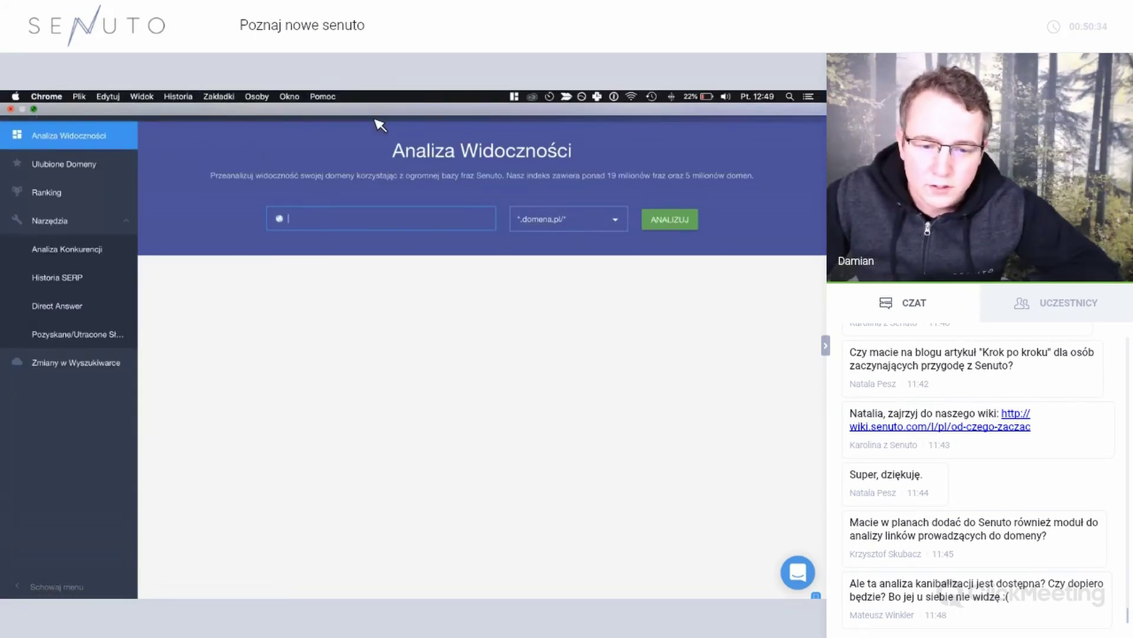
{"action": "key", "text": "ctrl+super+f"}
{"action": "key", "text": "ctrl+Tab"}
{"action": "key", "text": "ctrl+Tab"}
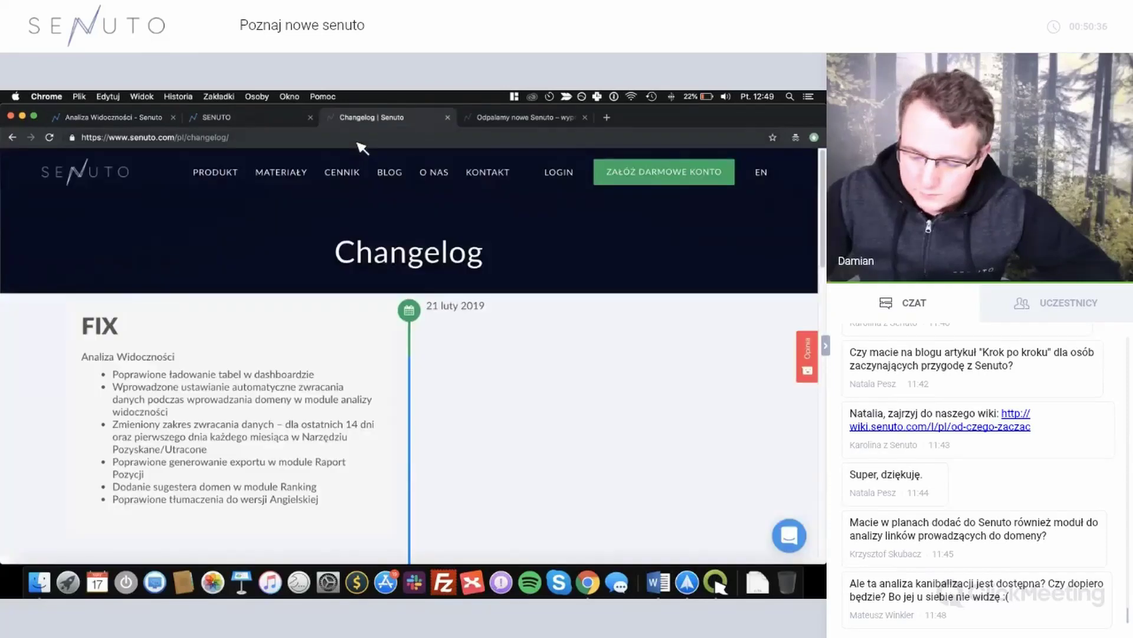
{"action": "left_click", "coordinate": [358, 141]}
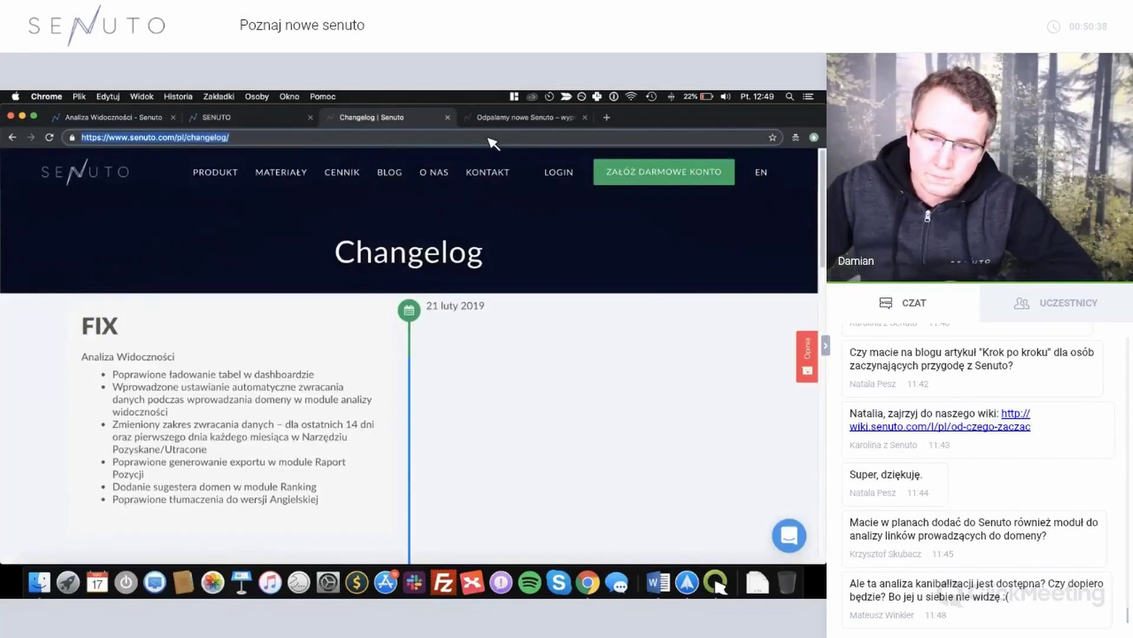
{"action": "key", "text": "Return"}
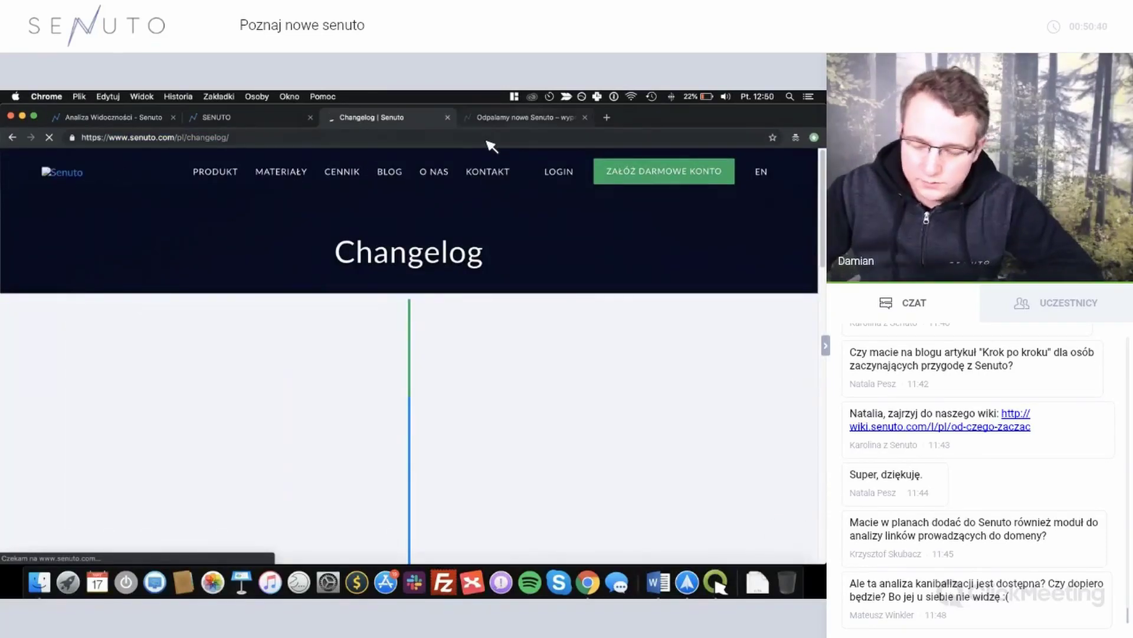
Reload the 'Odpalamy nowe Senuto' page and read the Plan rozwoju roadmap down to May.
{"action": "key", "text": "ctrl+Tab"}
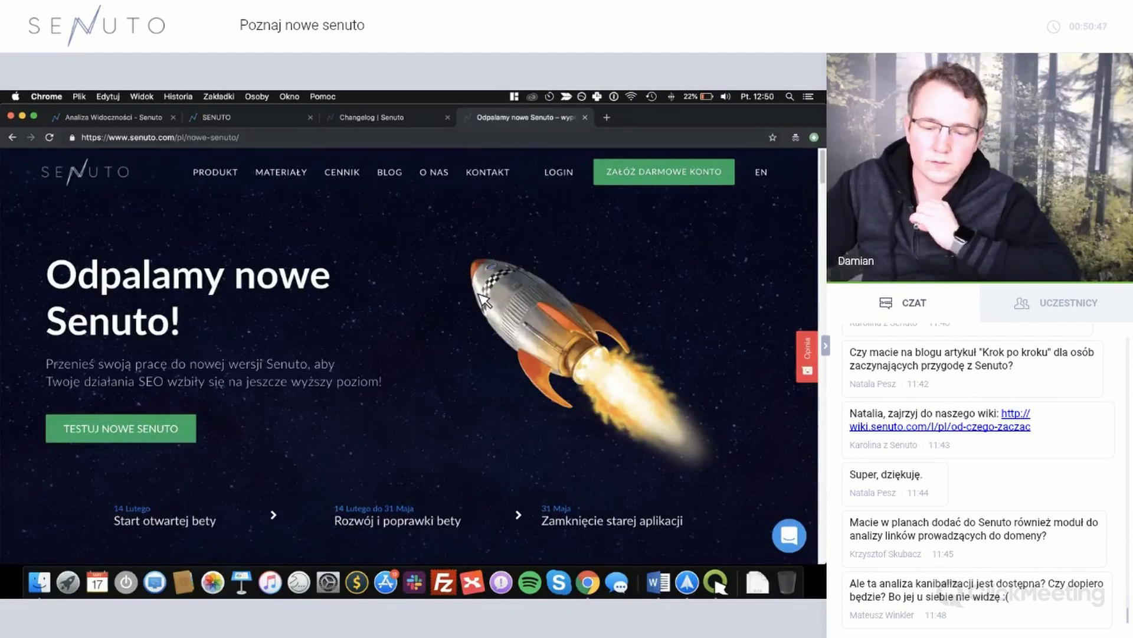
{"action": "key", "text": "super+l"}
{"action": "key", "text": "Return"}
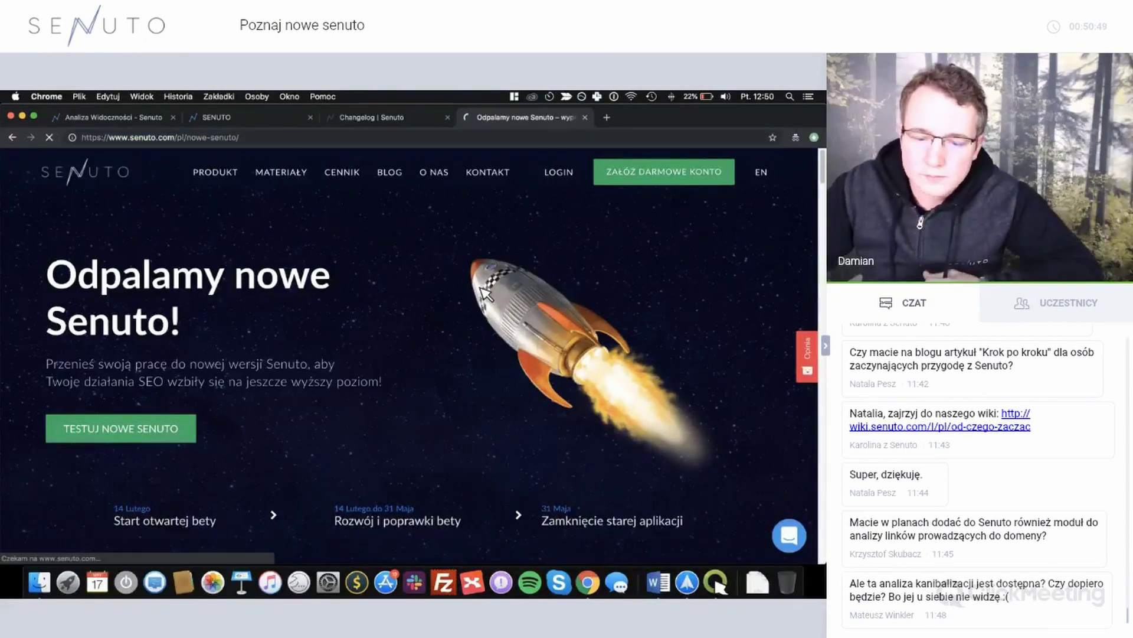
{"action": "scroll", "coordinate": [484, 291], "scroll_direction": "down", "scroll_amount": 12}
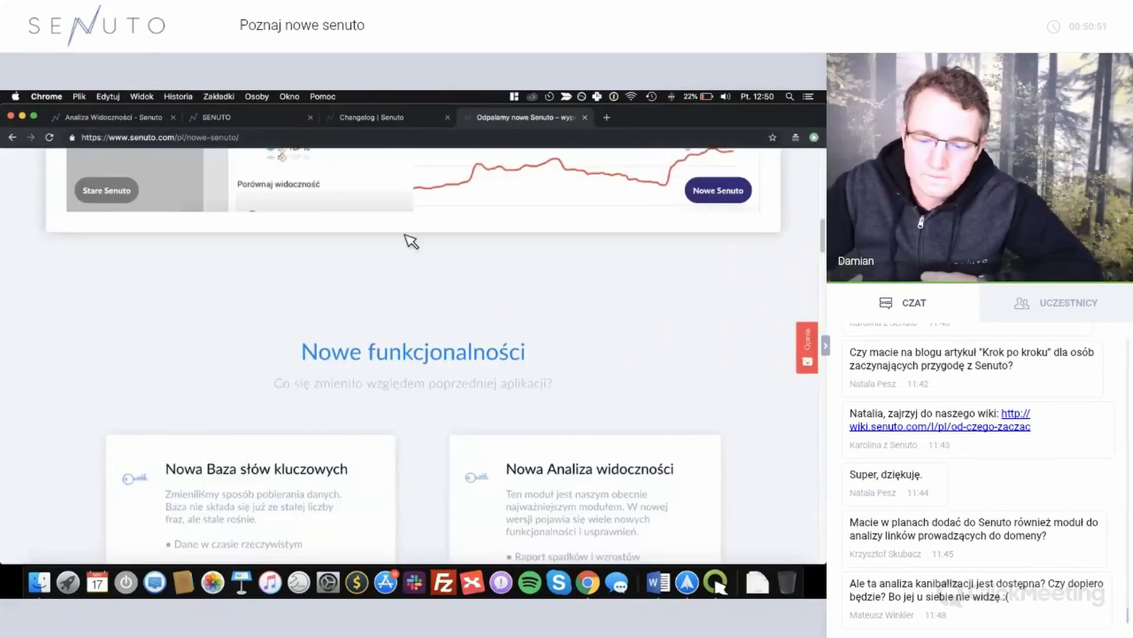
{"action": "scroll", "coordinate": [378, 278], "scroll_direction": "down", "scroll_amount": 3}
{"action": "scroll", "coordinate": [342, 311], "scroll_direction": "down", "scroll_amount": 10}
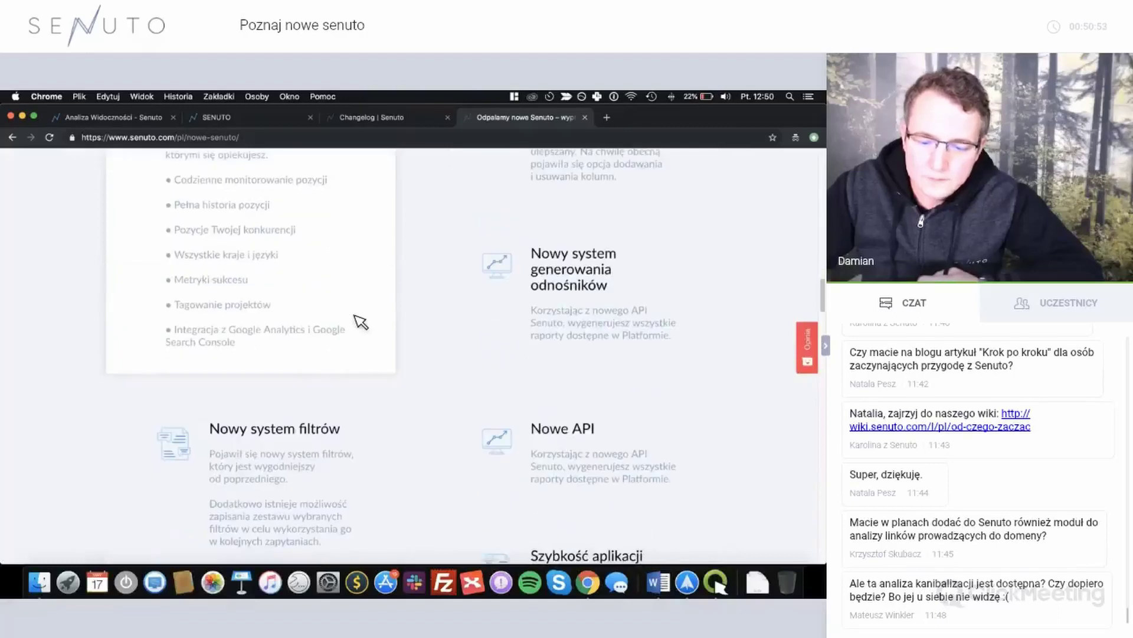
{"action": "scroll", "coordinate": [360, 322], "scroll_direction": "down", "scroll_amount": 9}
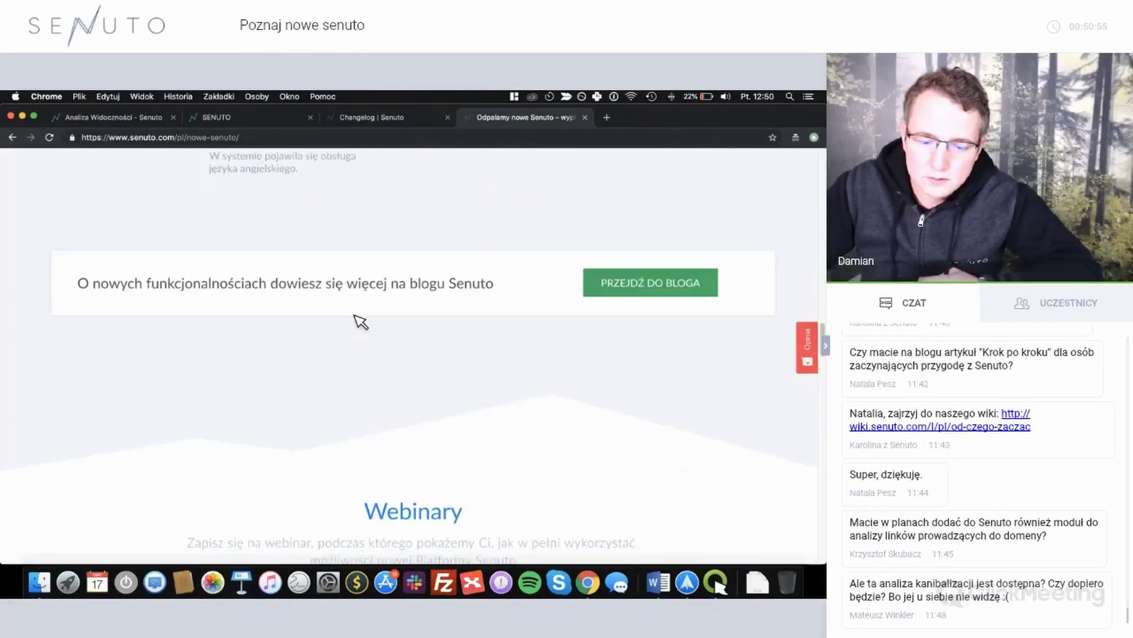
{"action": "scroll", "coordinate": [361, 322], "scroll_direction": "down", "scroll_amount": 6}
{"action": "scroll", "coordinate": [362, 321], "scroll_direction": "up", "scroll_amount": 1}
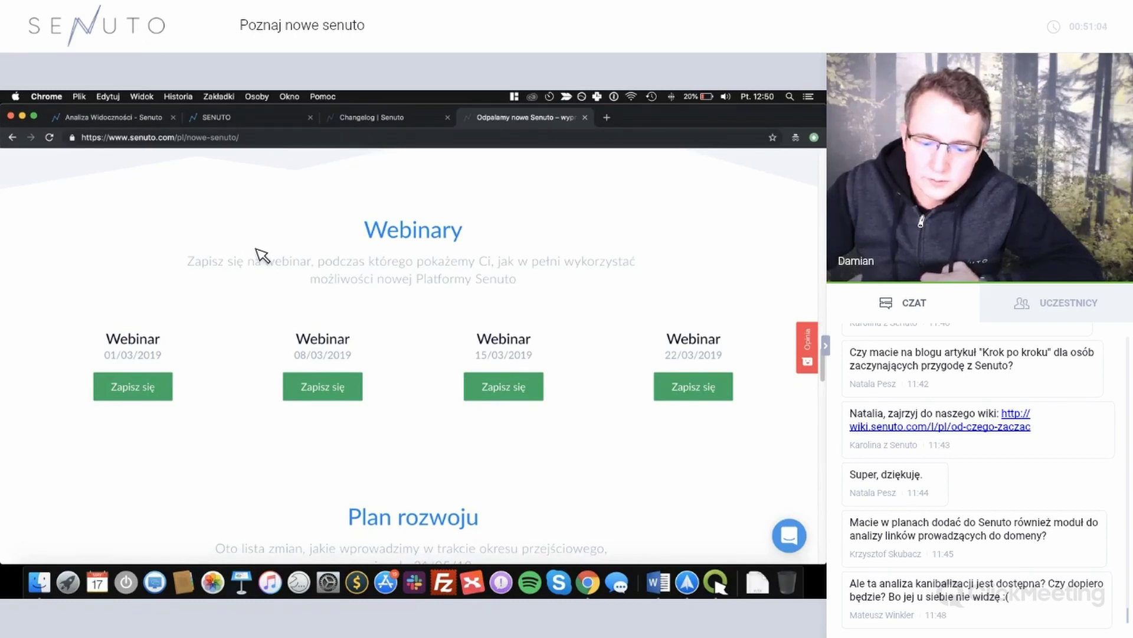
{"action": "scroll", "coordinate": [256, 248], "scroll_direction": "down", "scroll_amount": 10}
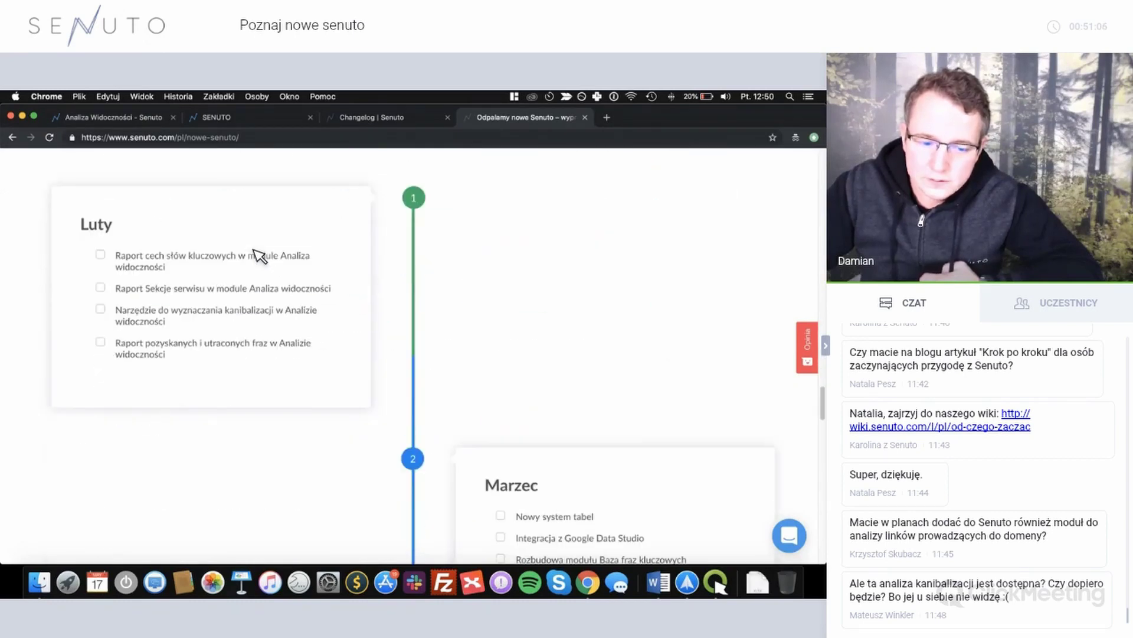
{"action": "scroll", "coordinate": [349, 285], "scroll_direction": "down", "scroll_amount": 5}
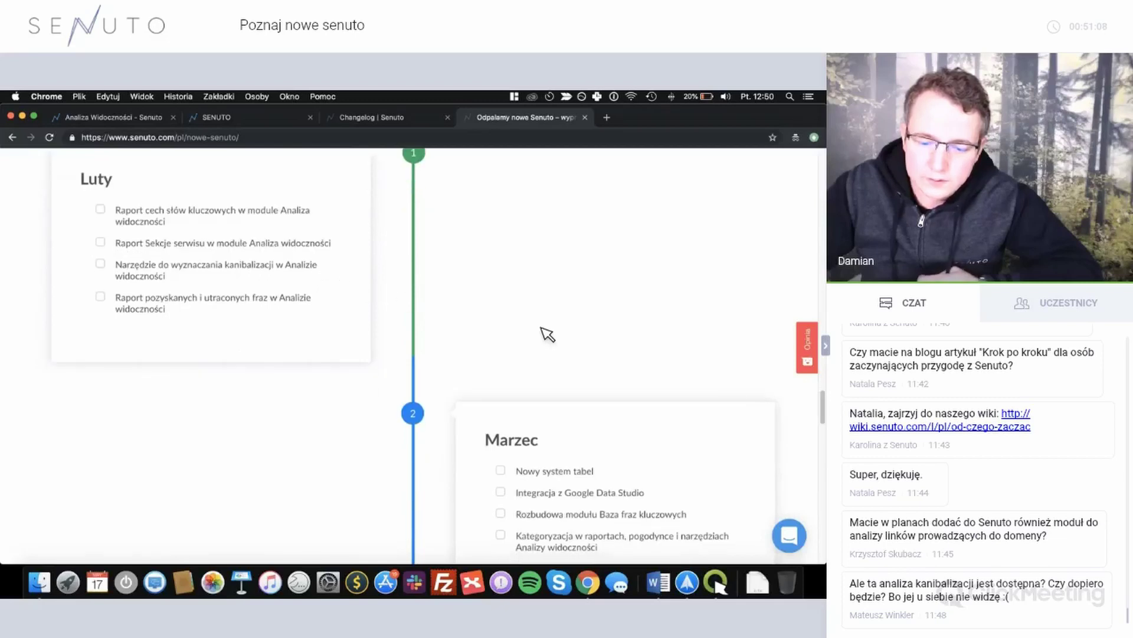
{"action": "scroll", "coordinate": [549, 361], "scroll_direction": "down", "scroll_amount": 1}
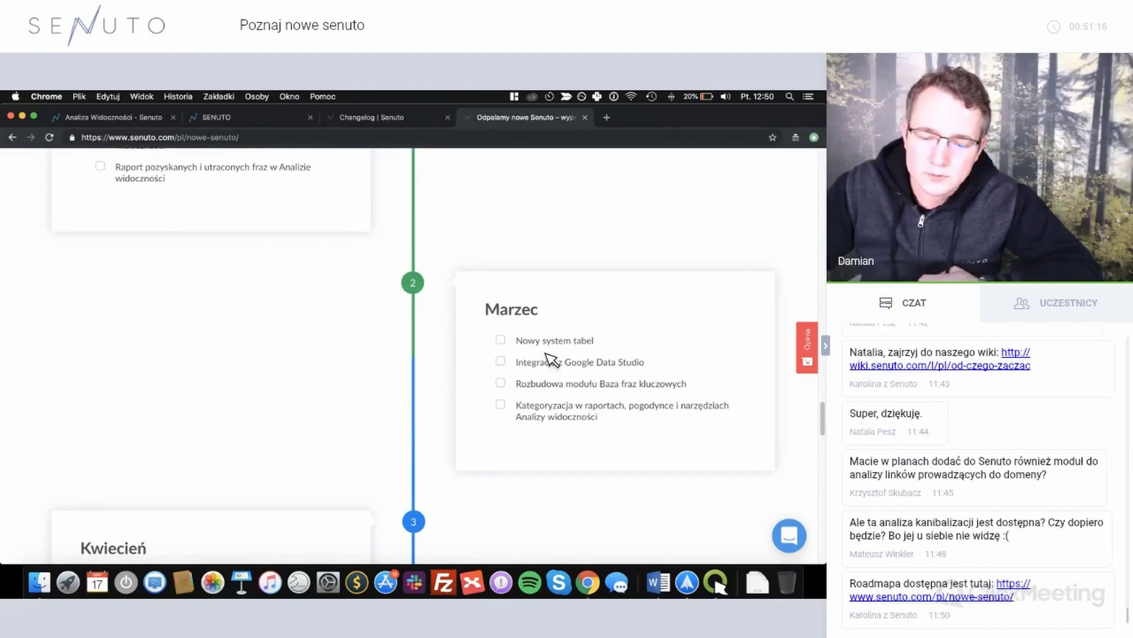
{"action": "scroll", "coordinate": [546, 353], "scroll_direction": "down", "scroll_amount": 2}
{"action": "scroll", "coordinate": [495, 421], "scroll_direction": "down", "scroll_amount": 10}
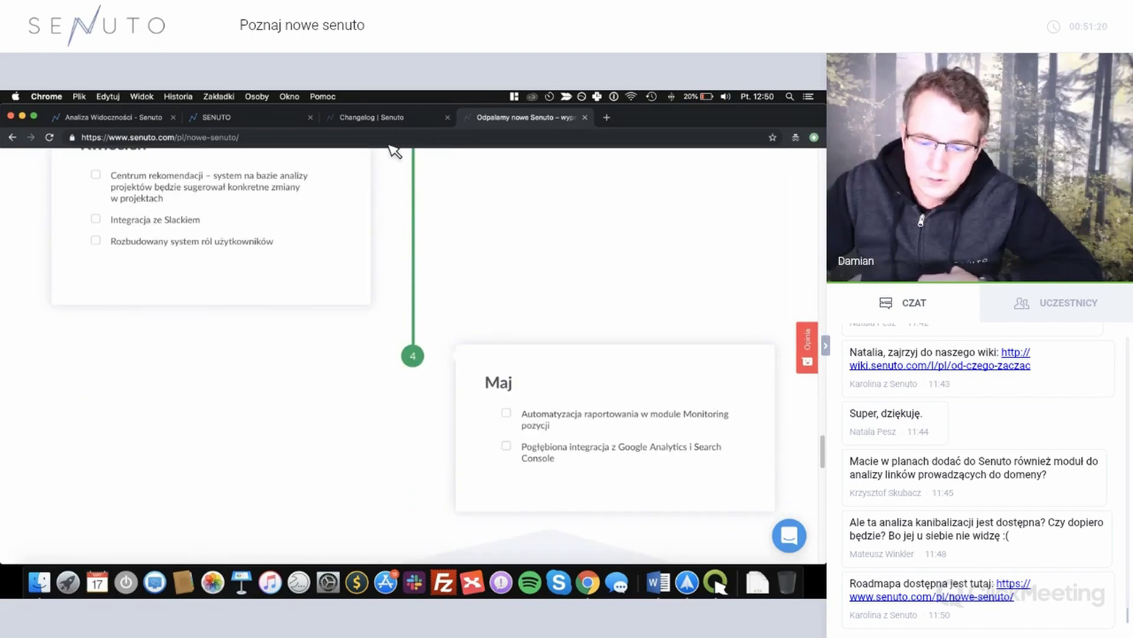
{"action": "left_click", "coordinate": [378, 117]}
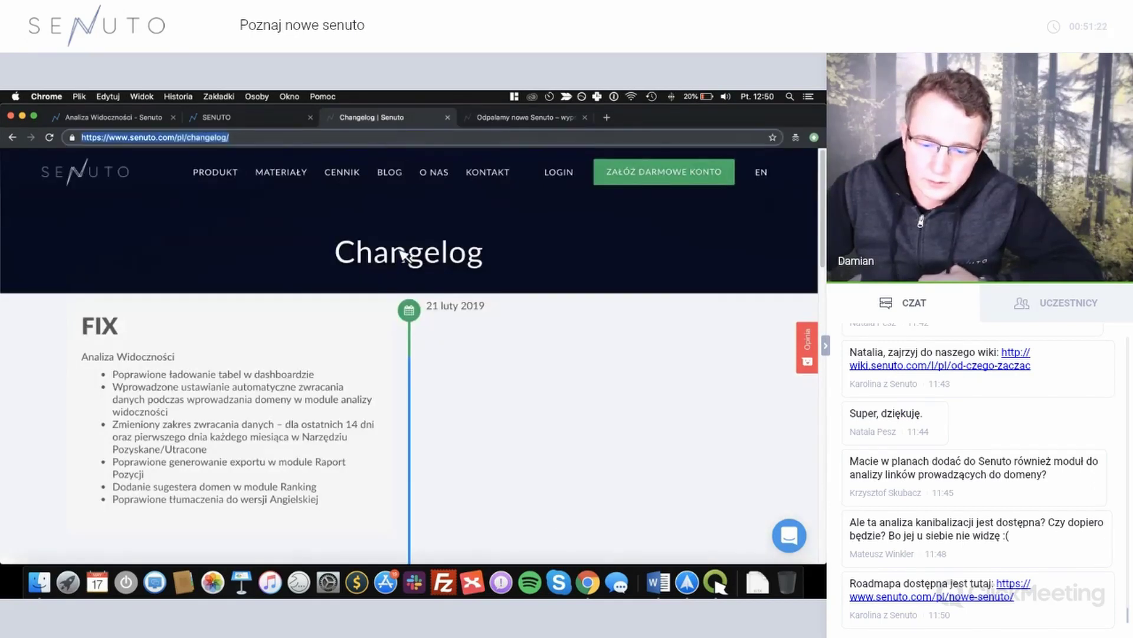
Scroll through the recent Changelog entries, then switch to the Analiza Widoczności tab.
{"action": "scroll", "coordinate": [405, 257], "scroll_direction": "down", "scroll_amount": 5}
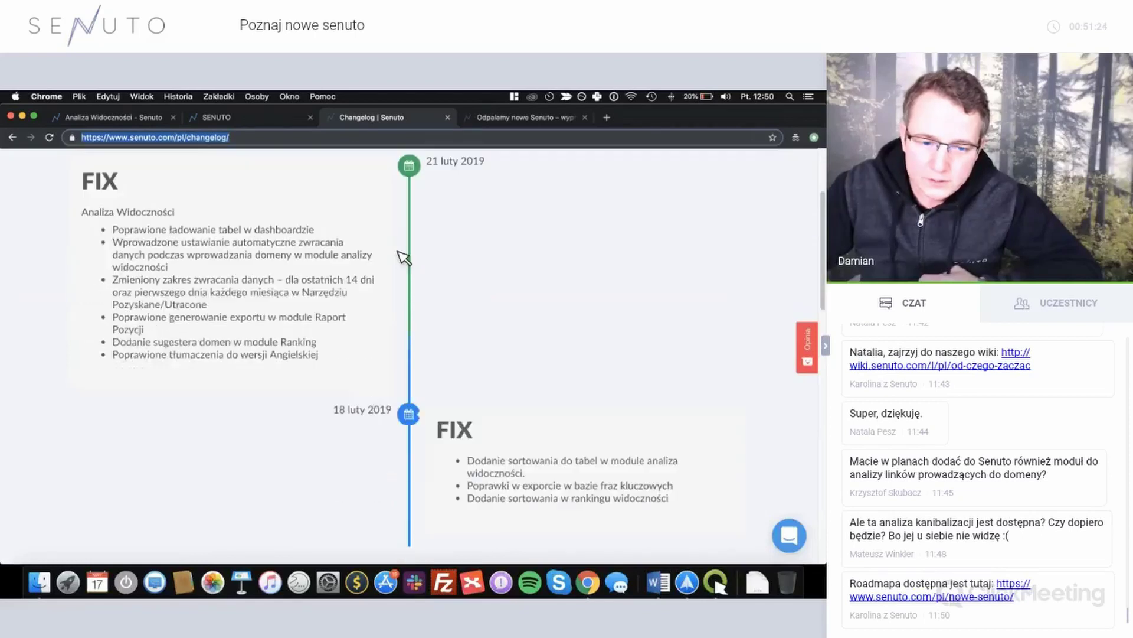
{"action": "scroll", "coordinate": [403, 258], "scroll_direction": "down", "scroll_amount": 1}
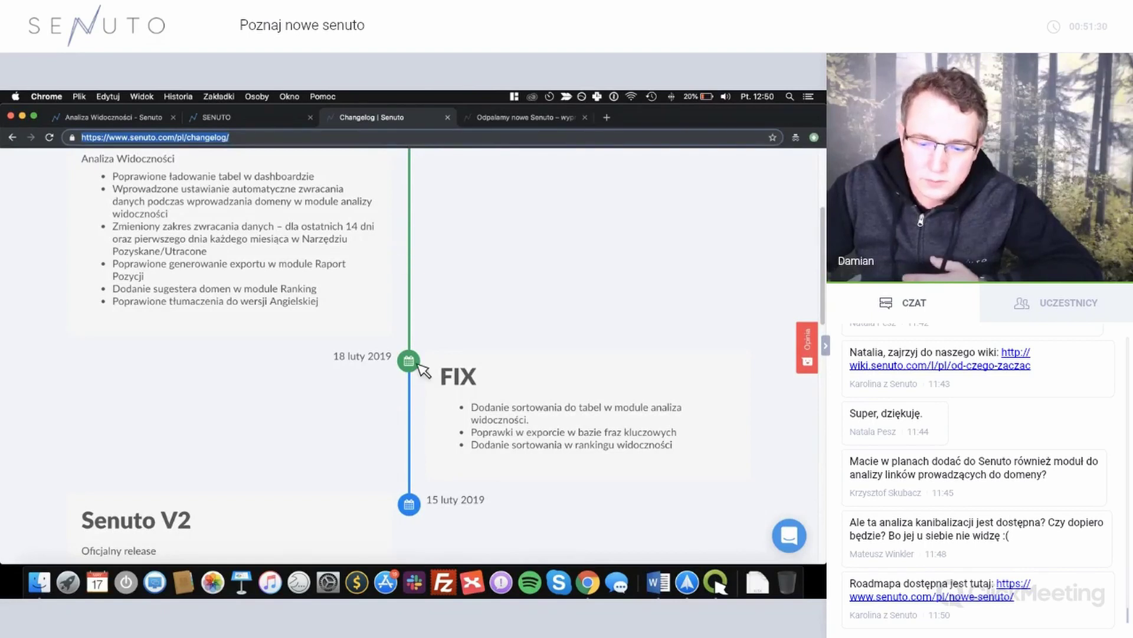
{"action": "scroll", "coordinate": [354, 314], "scroll_direction": "up", "scroll_amount": 2}
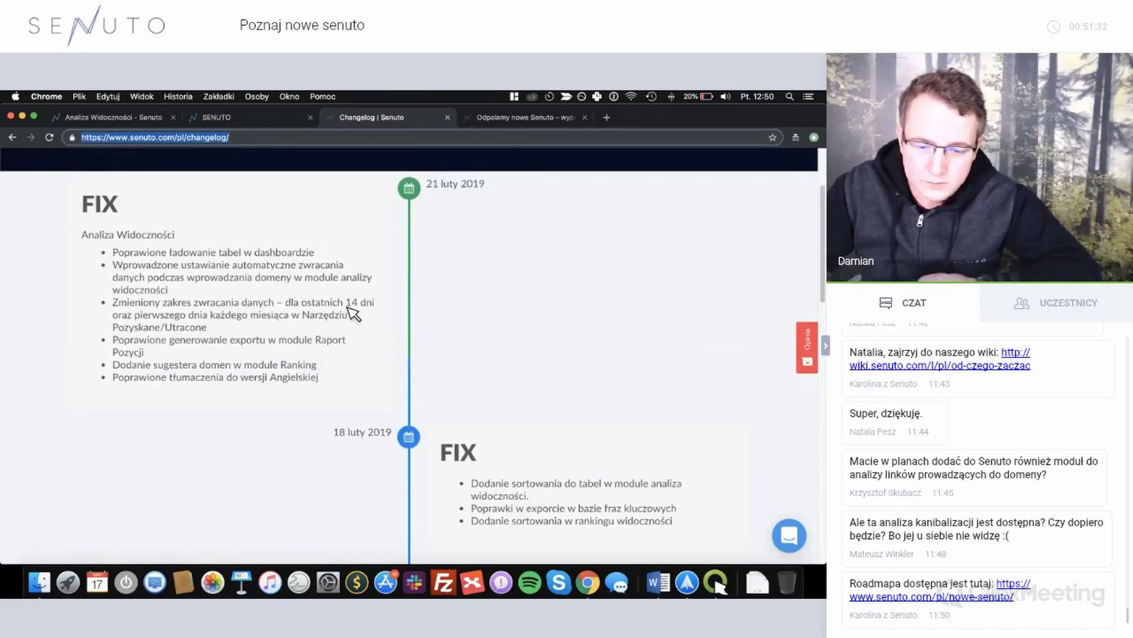
{"action": "scroll", "coordinate": [351, 313], "scroll_direction": "up", "scroll_amount": 1}
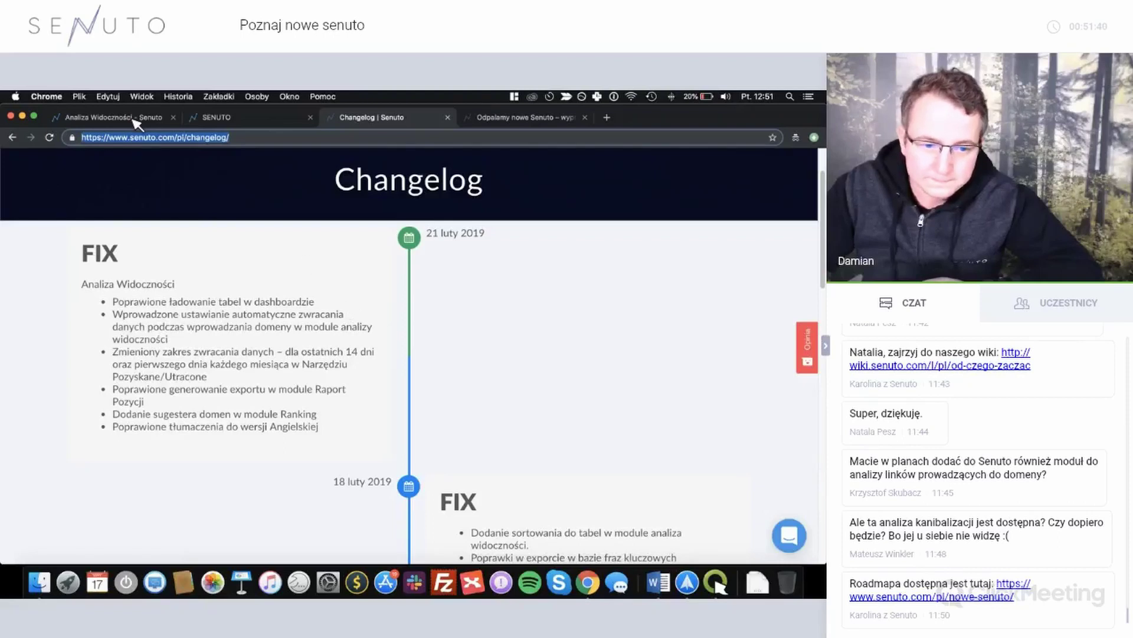
{"action": "key", "text": "super+1"}
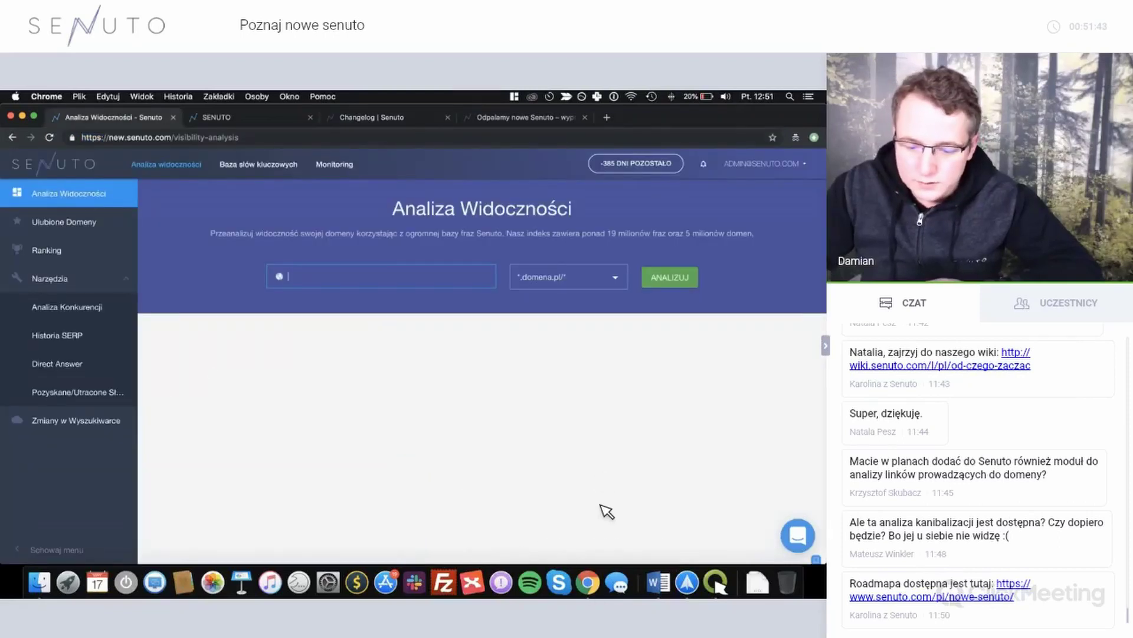
Bring the ClickMeeting window forward from Chrome's Dock window list, later reopening that list.
{"action": "right_click", "coordinate": [588, 582]}
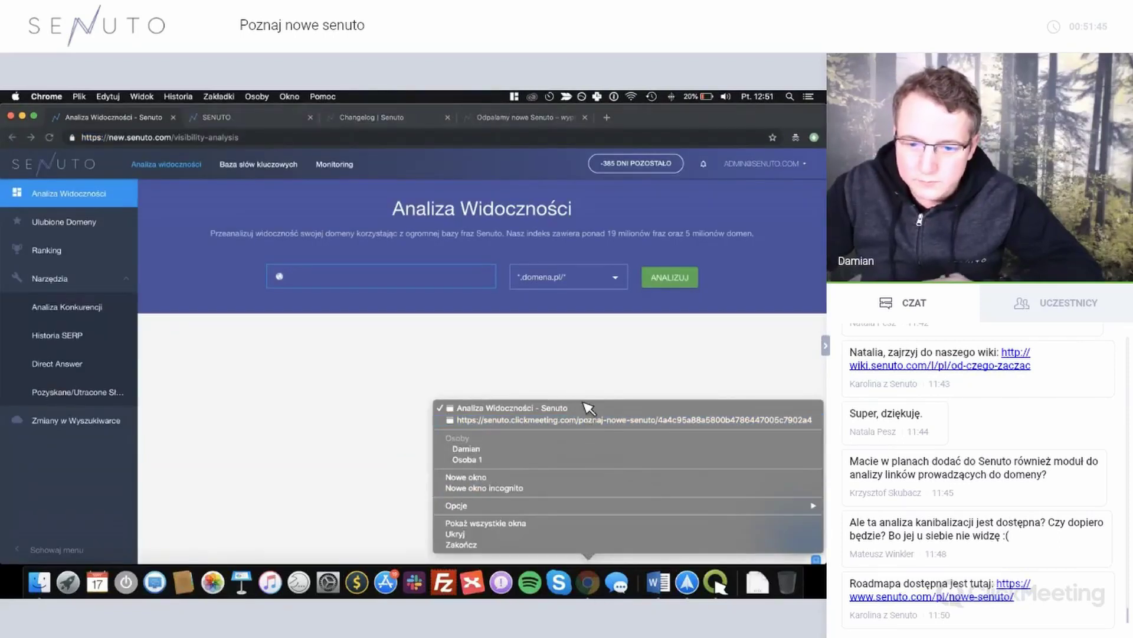
{"action": "left_click", "coordinate": [588, 420]}
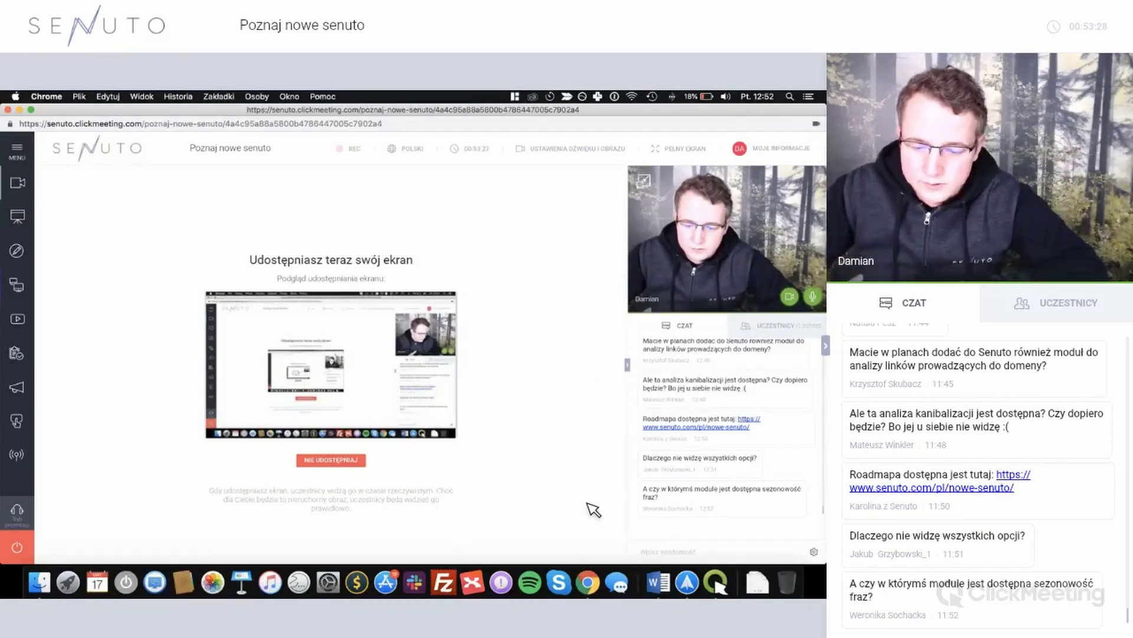
{"action": "right_click", "coordinate": [588, 582]}
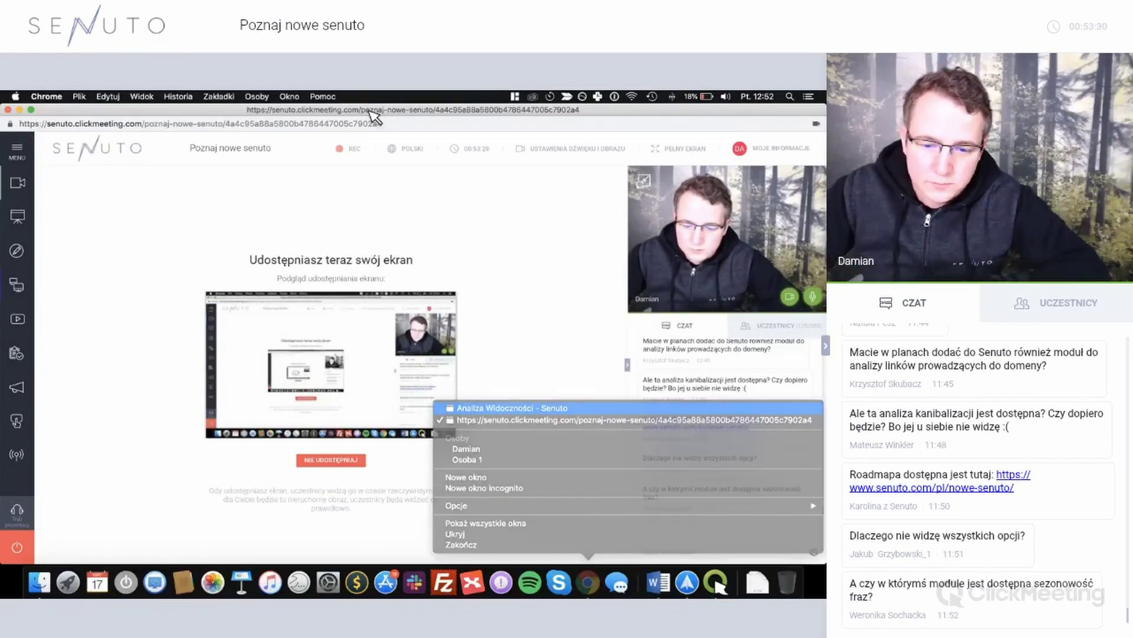
In the Senuto window, go to Ustawienia > Użytkownicy and start adding a new user.
{"action": "left_click", "coordinate": [512, 408]}
{"action": "left_click", "coordinate": [340, 165]}
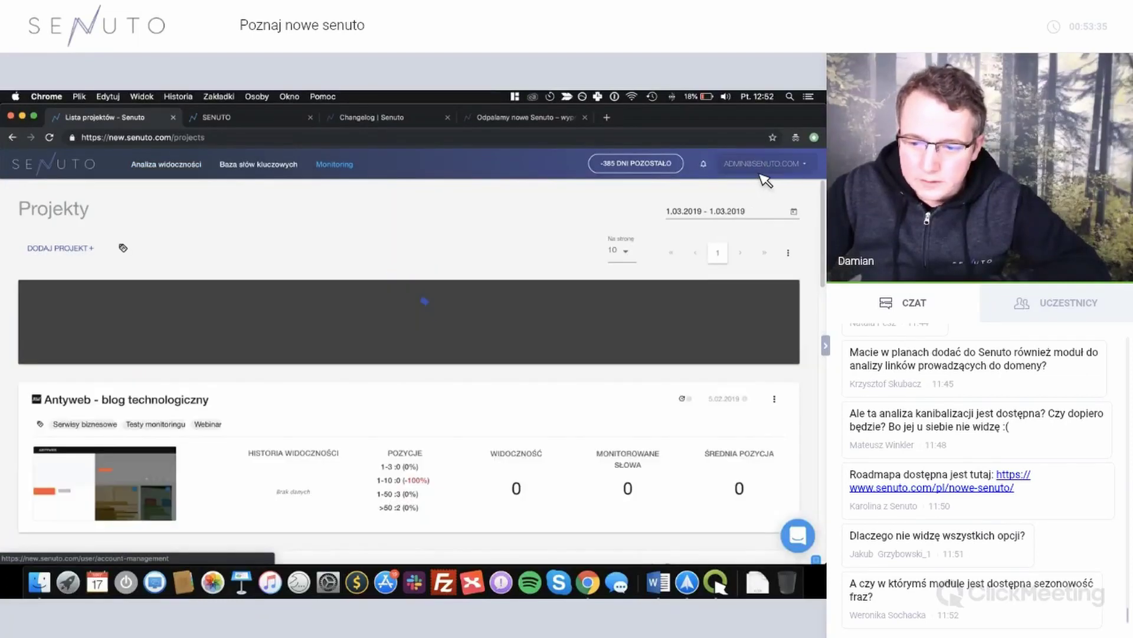
{"action": "left_click", "coordinate": [766, 179]}
{"action": "left_click", "coordinate": [759, 172]}
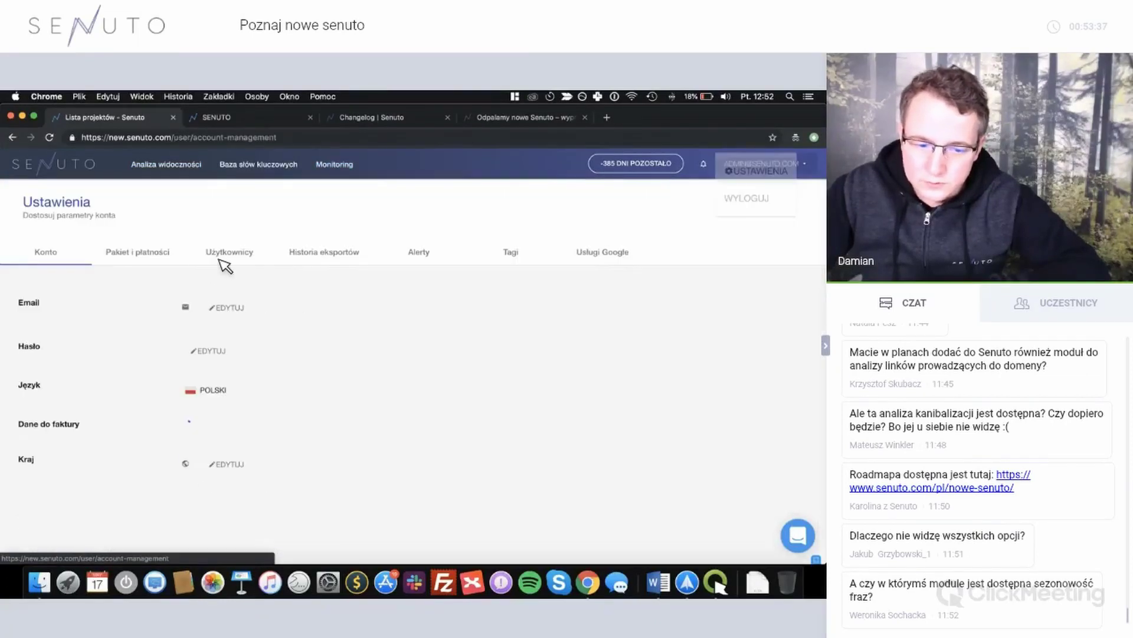
{"action": "left_click", "coordinate": [252, 259]}
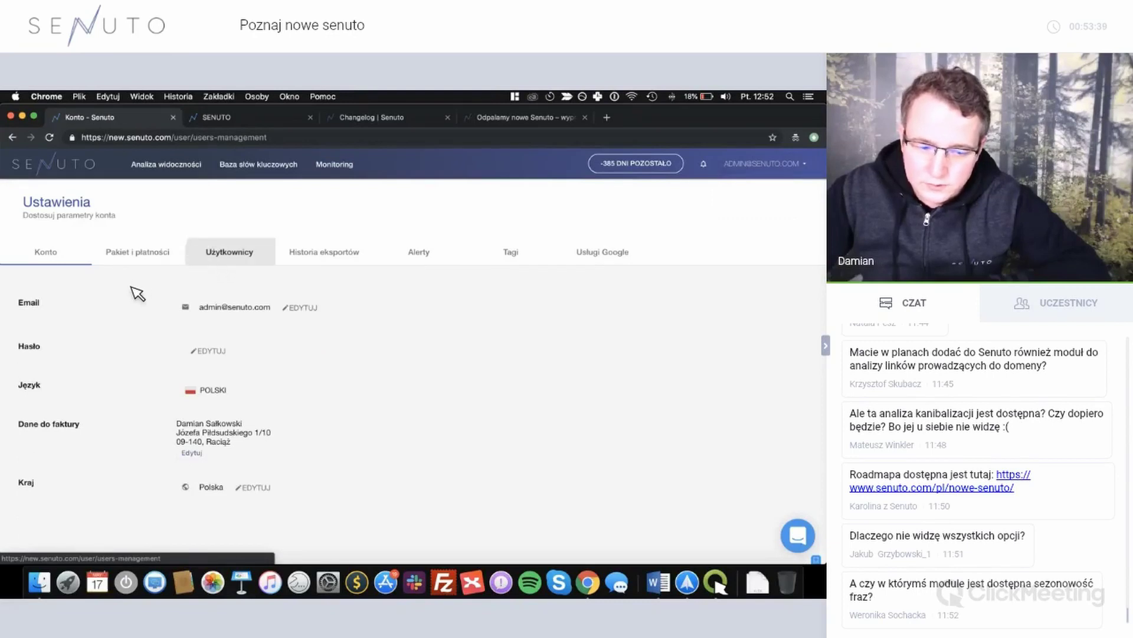
{"action": "left_click", "coordinate": [139, 287]}
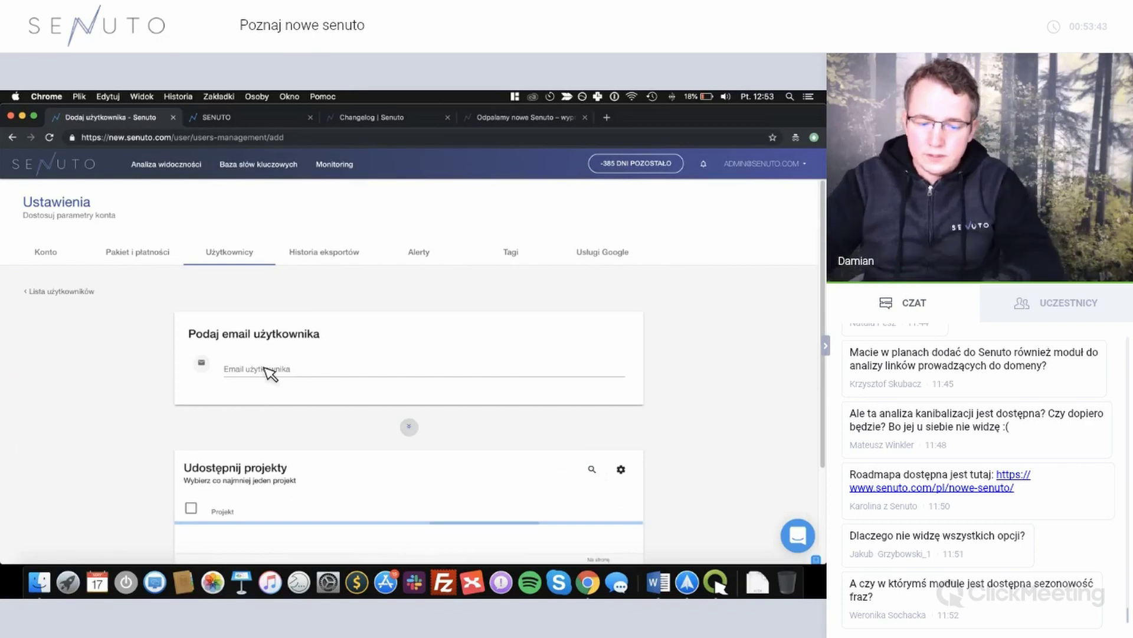
Enter the new user's e-mail address and share the money.pl project with them.
{"action": "left_click", "coordinate": [268, 370]}
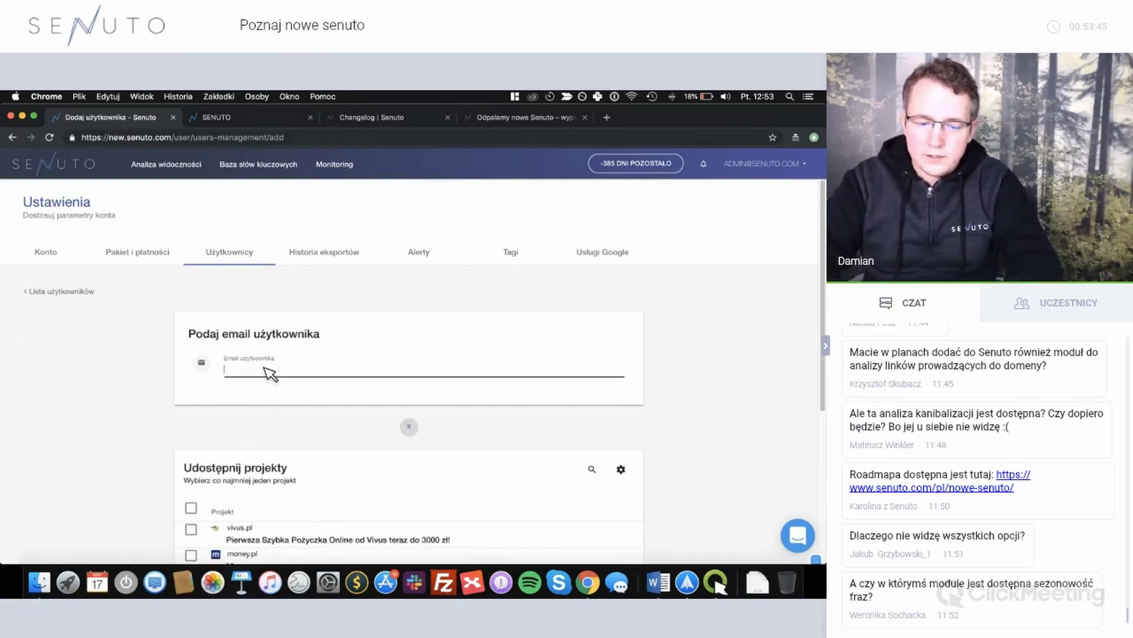
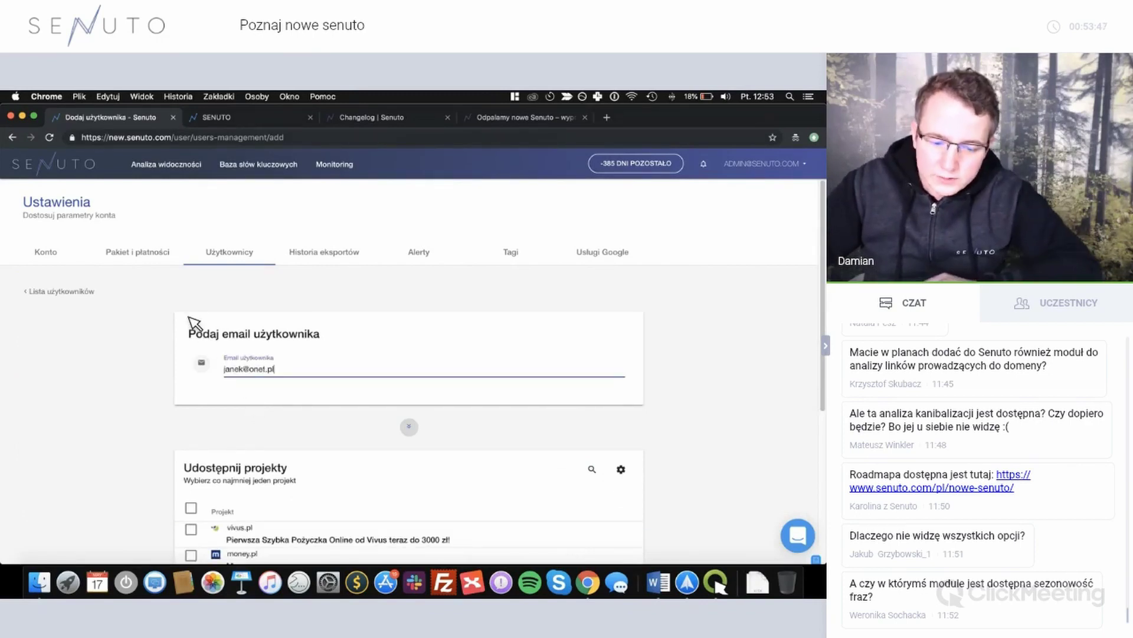
{"action": "scroll", "coordinate": [195, 319], "scroll_direction": "down", "scroll_amount": 5}
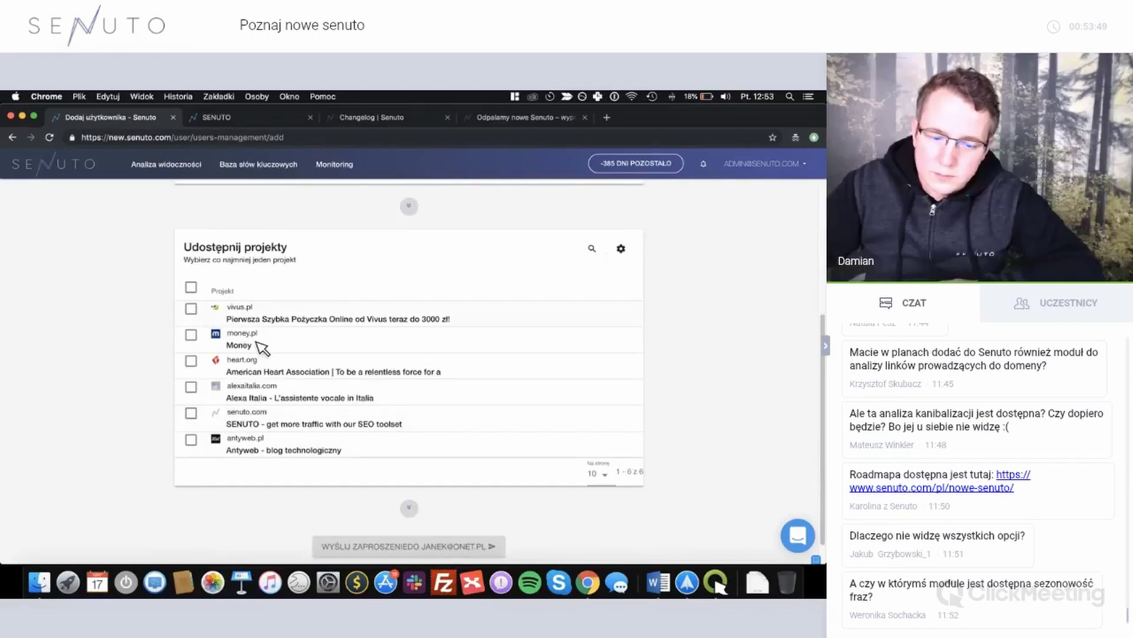
{"action": "left_click", "coordinate": [288, 348]}
{"action": "scroll", "coordinate": [346, 514], "scroll_direction": "down", "scroll_amount": 1}
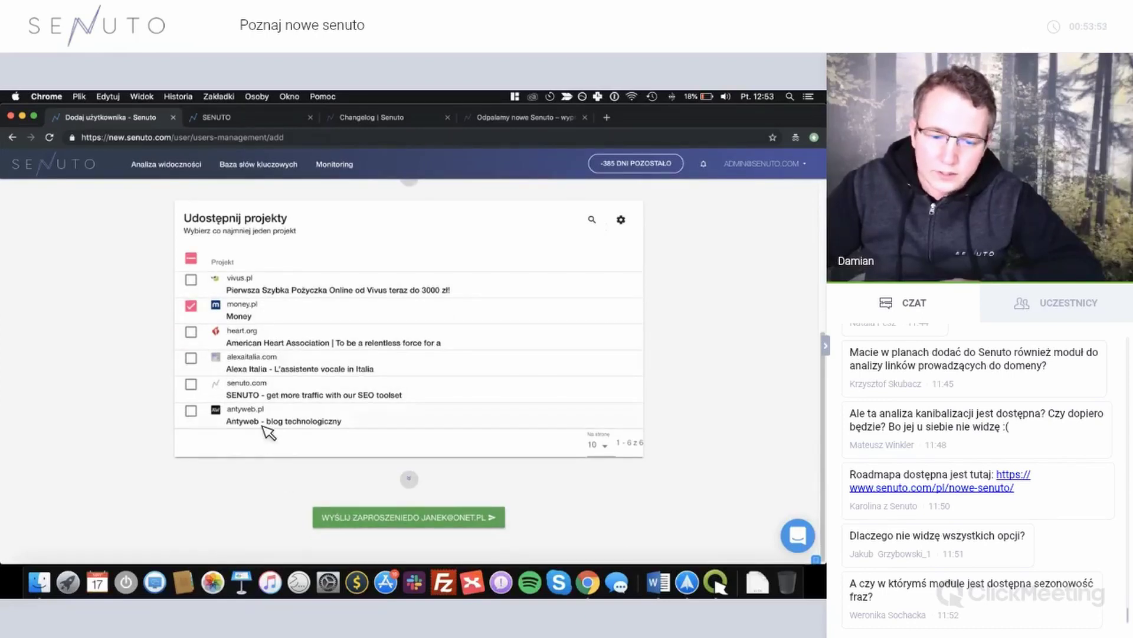
{"action": "scroll", "coordinate": [269, 432], "scroll_direction": "up", "scroll_amount": 5}
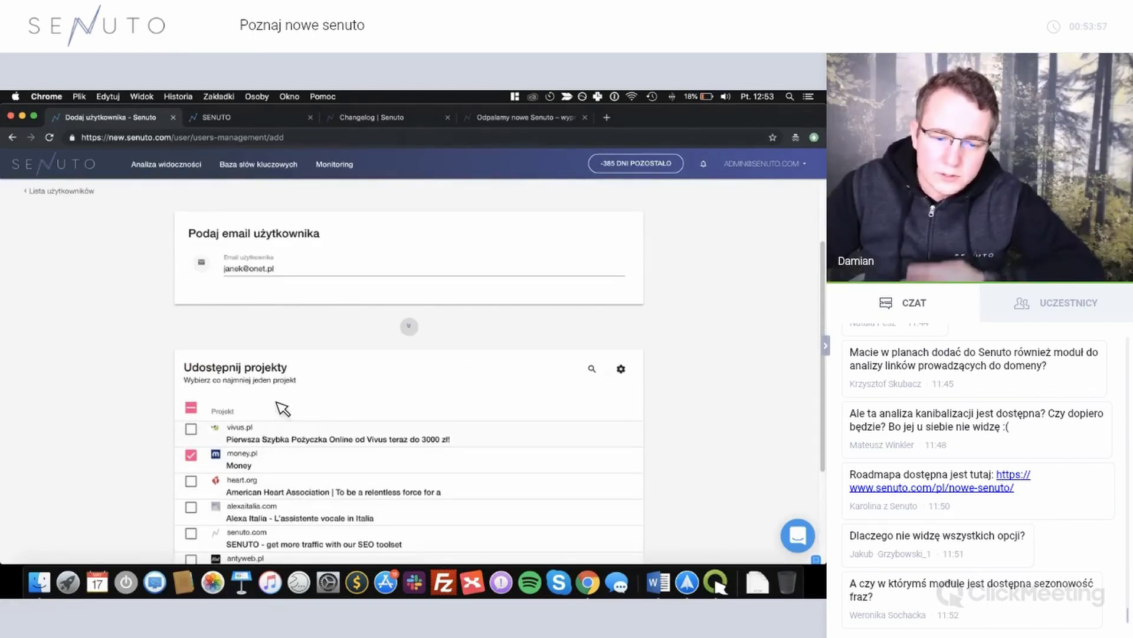
{"action": "scroll", "coordinate": [283, 407], "scroll_direction": "up", "scroll_amount": 1}
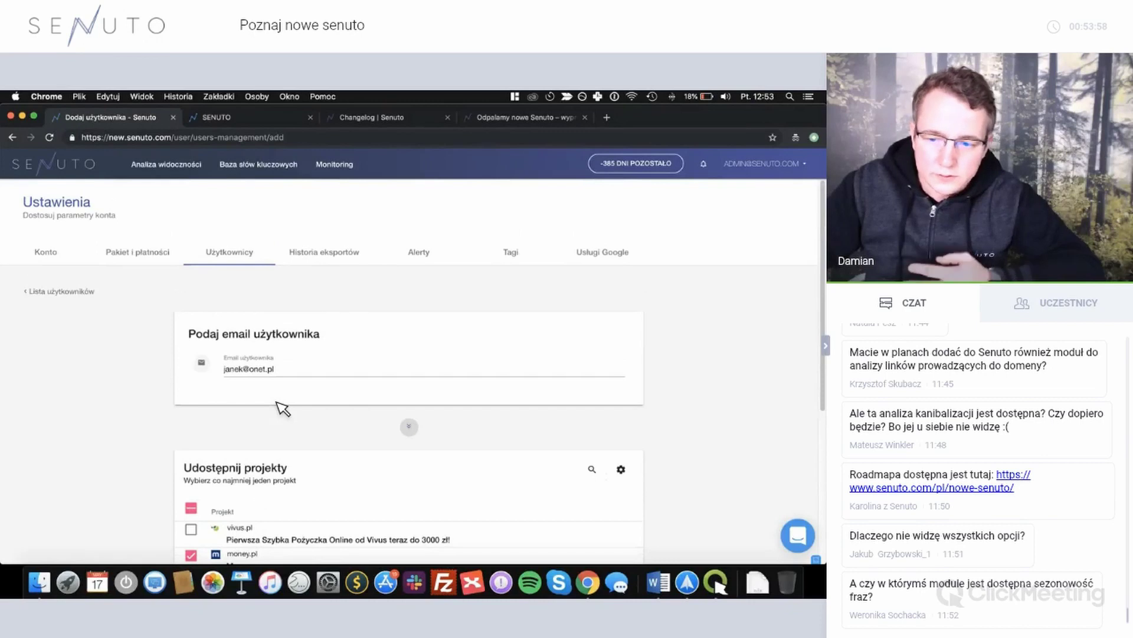
{"action": "right_click", "coordinate": [587, 584]}
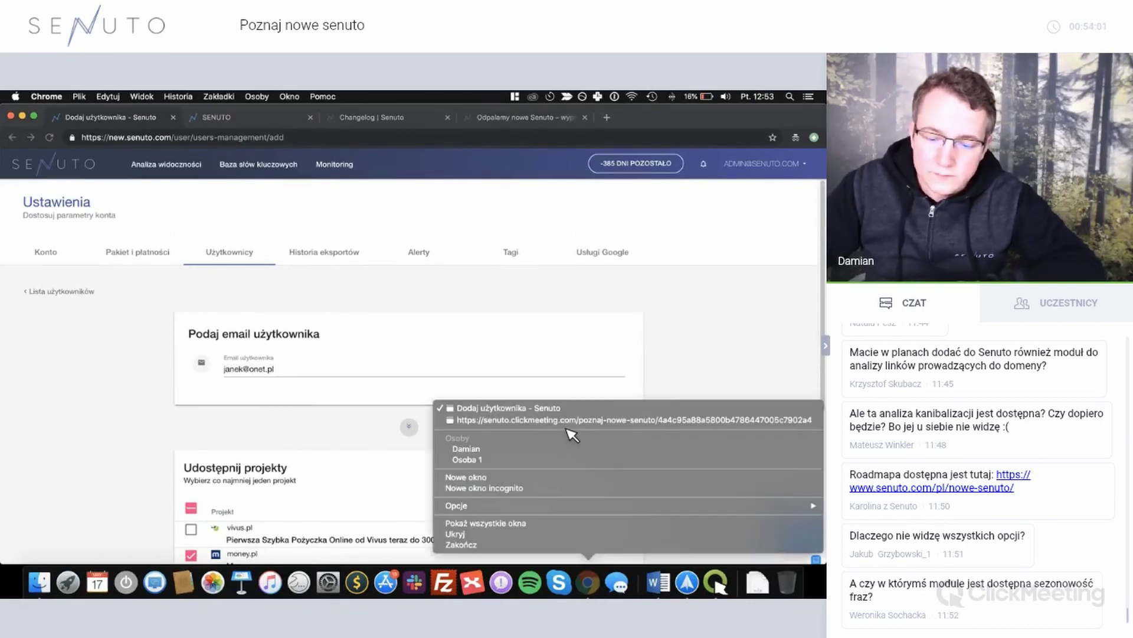
Go to the ClickMeeting screen-sharing window, then bring the Senuto settings window back to the front.
{"action": "left_click", "coordinate": [534, 420]}
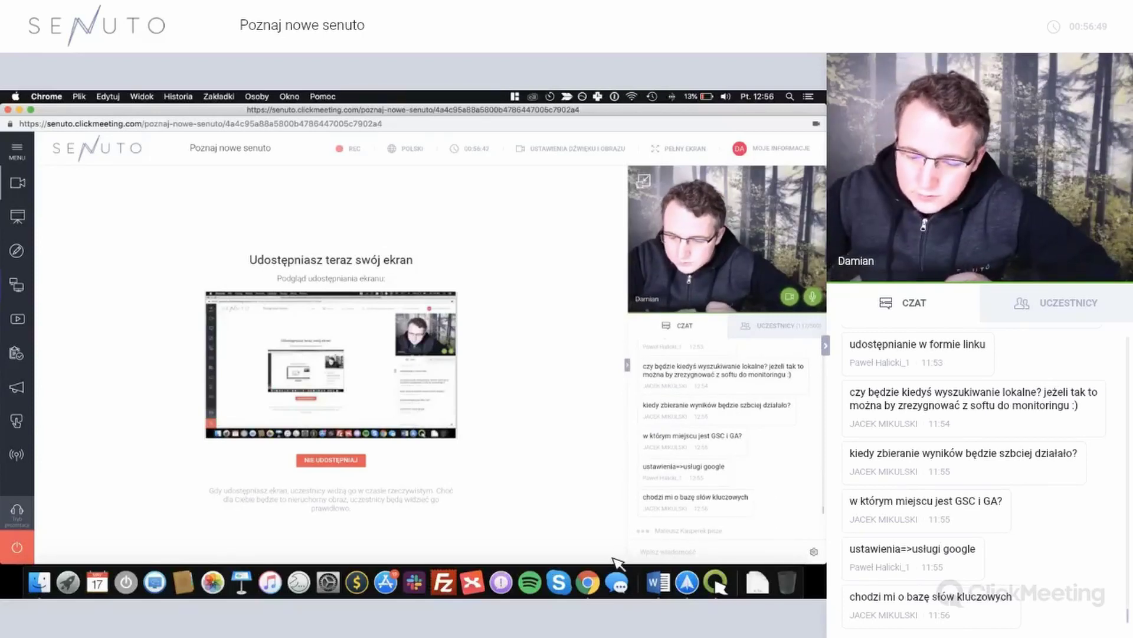
{"action": "right_click", "coordinate": [588, 582]}
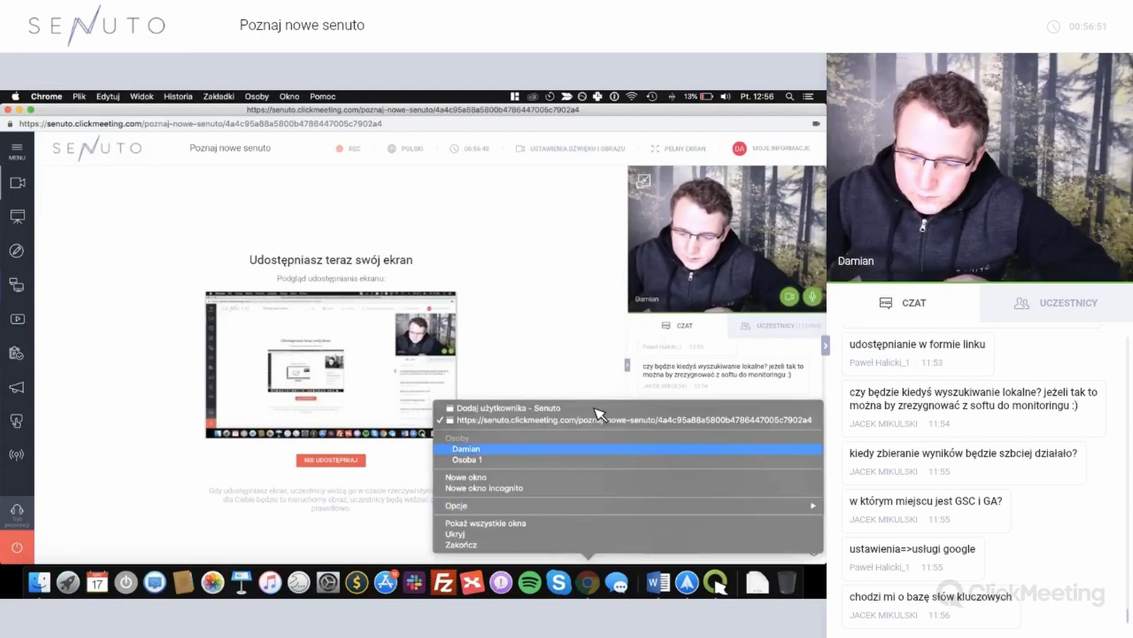
{"action": "key", "text": "Return"}
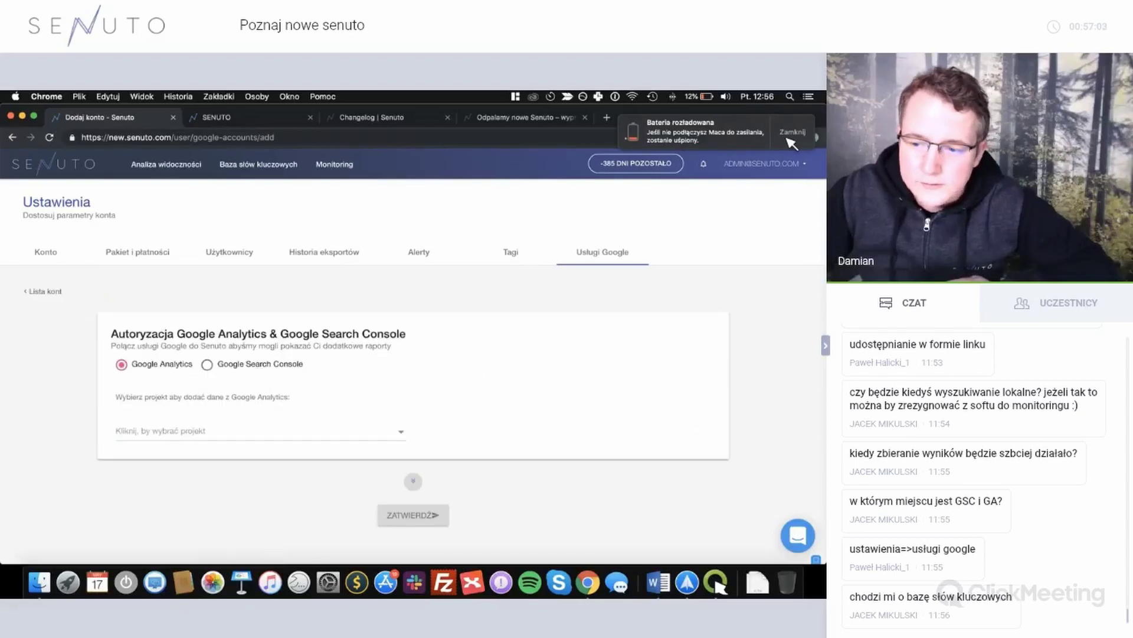
Dismiss the Google Analytics project list and return to the list of connected Google accounts.
{"action": "left_click", "coordinate": [302, 432]}
{"action": "left_click", "coordinate": [460, 418]}
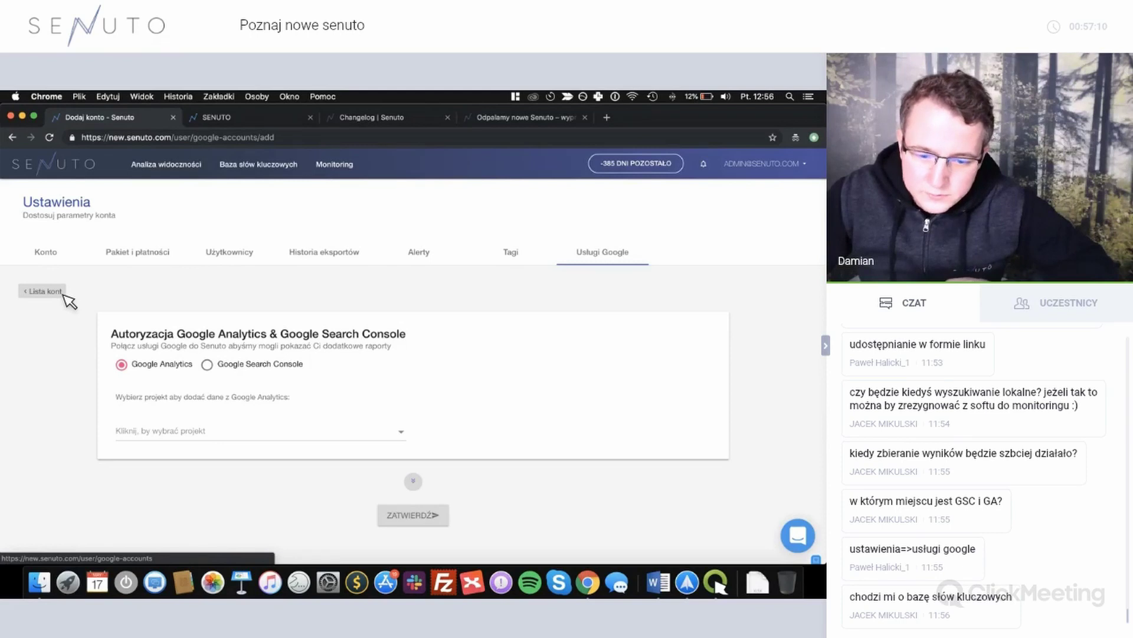
{"action": "left_click", "coordinate": [60, 294]}
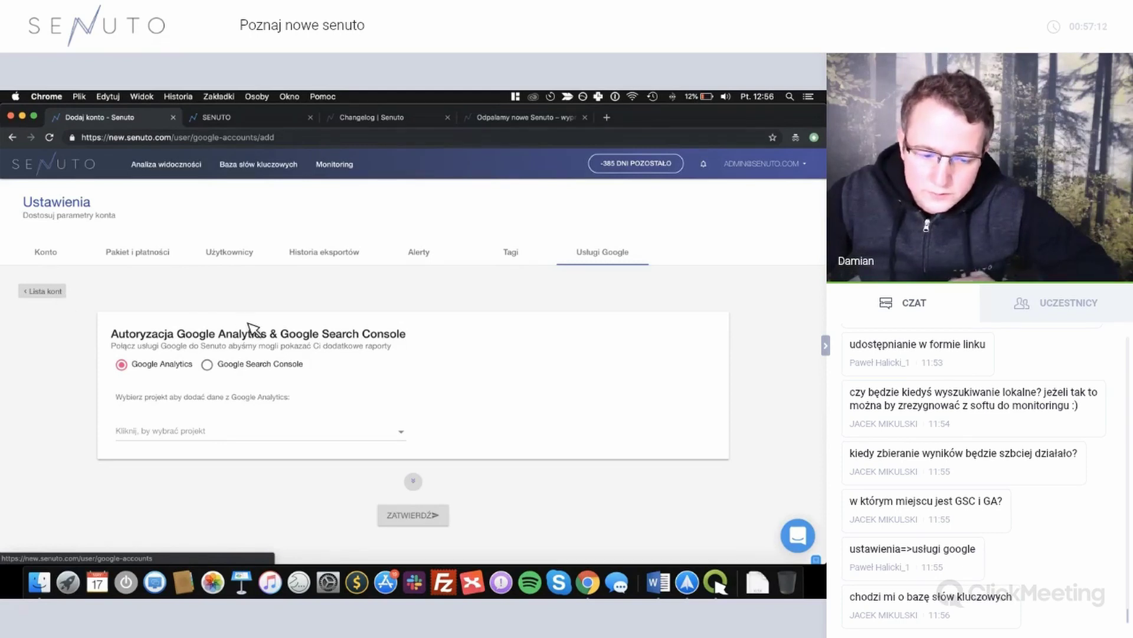
{"action": "right_click", "coordinate": [598, 587]}
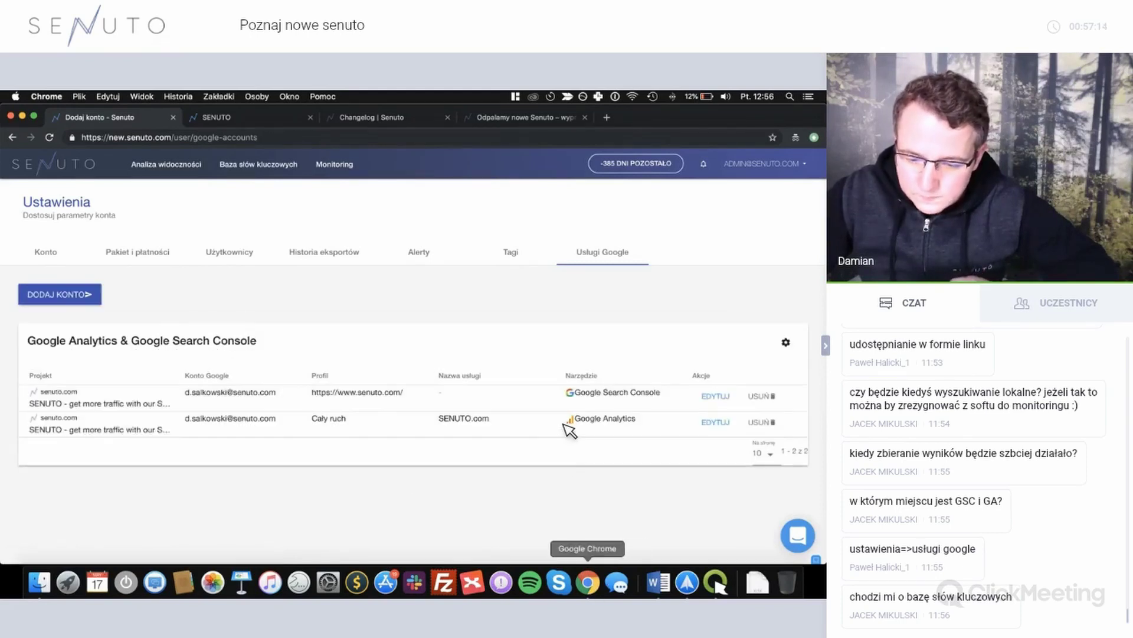
Return to the ClickMeeting webinar room and scroll through the attendees' GSC and GA questions.
{"action": "left_click", "coordinate": [581, 421]}
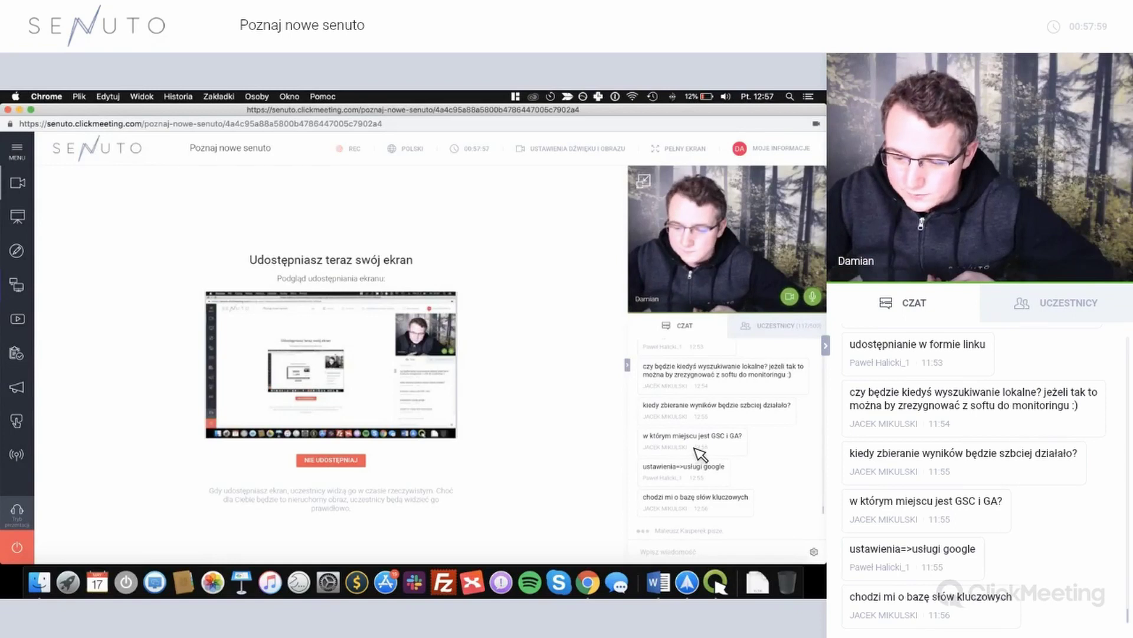
{"action": "scroll", "coordinate": [699, 454], "scroll_direction": "up", "scroll_amount": 4}
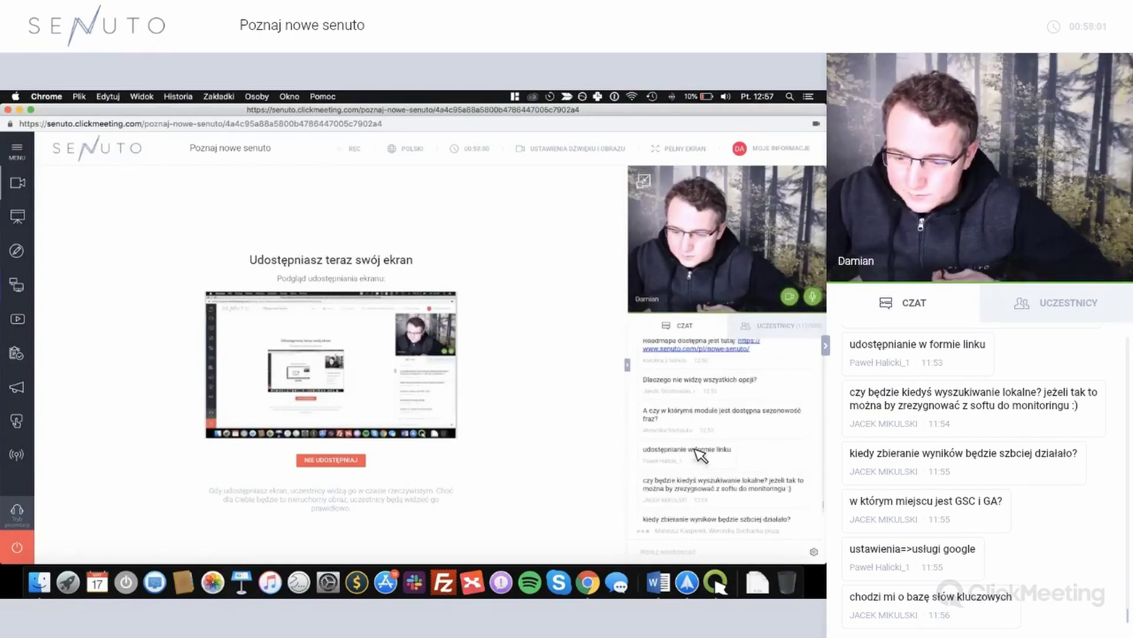
{"action": "scroll", "coordinate": [699, 454], "scroll_direction": "down", "scroll_amount": 4}
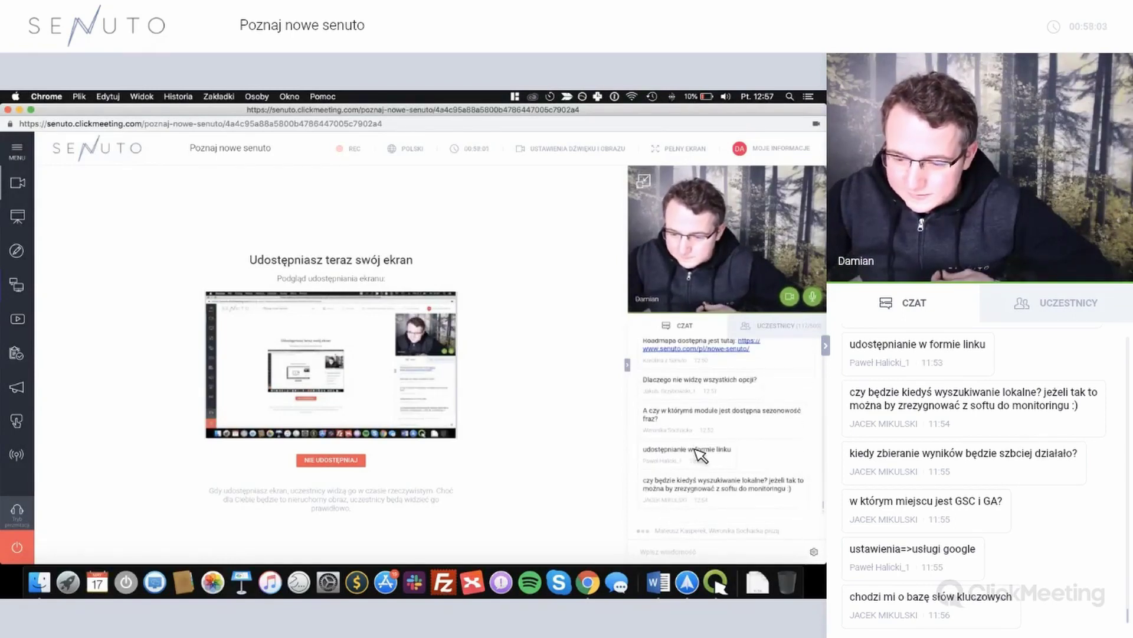